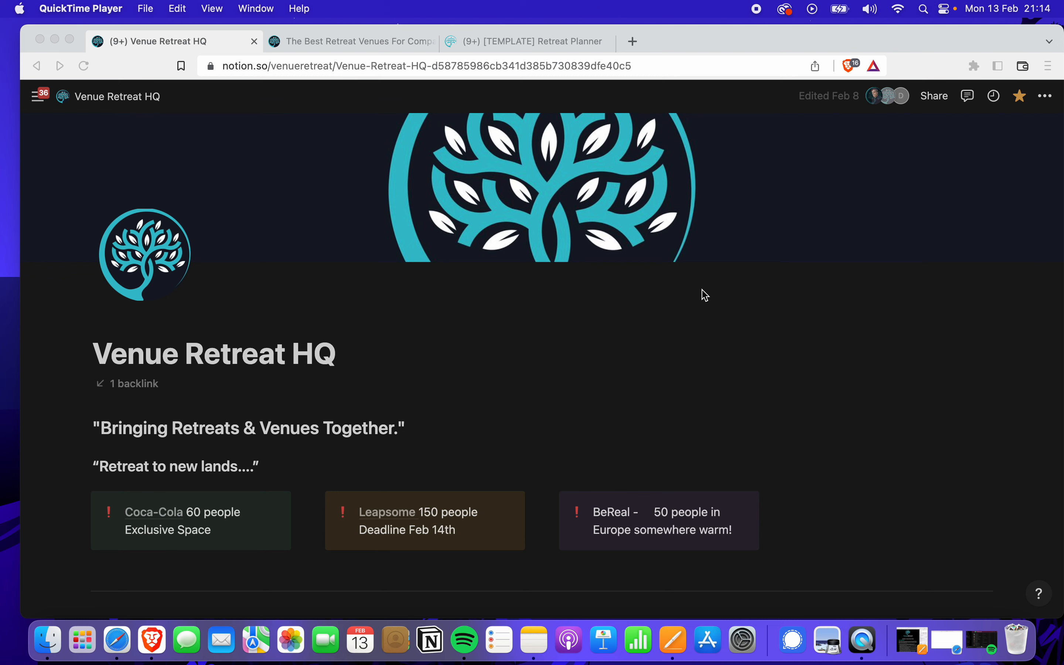
# Scroll past the Venue Retreat HQ task list and partner databases, then open Team Tasks
pyautogui.scroll(-5, 705, 295)
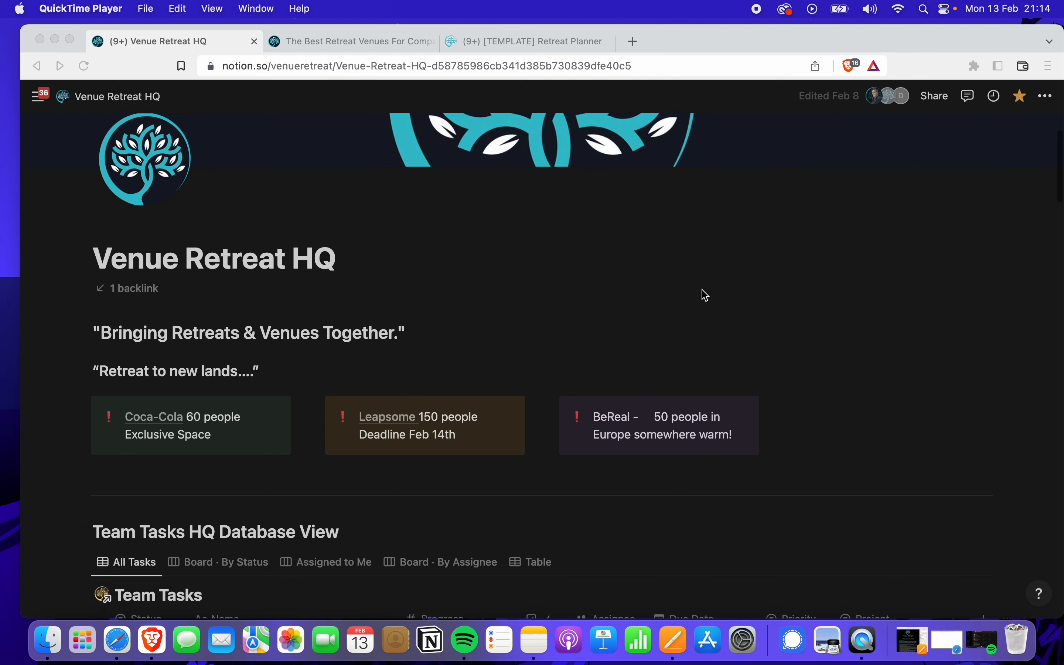
pyautogui.scroll(-3, 705, 295)
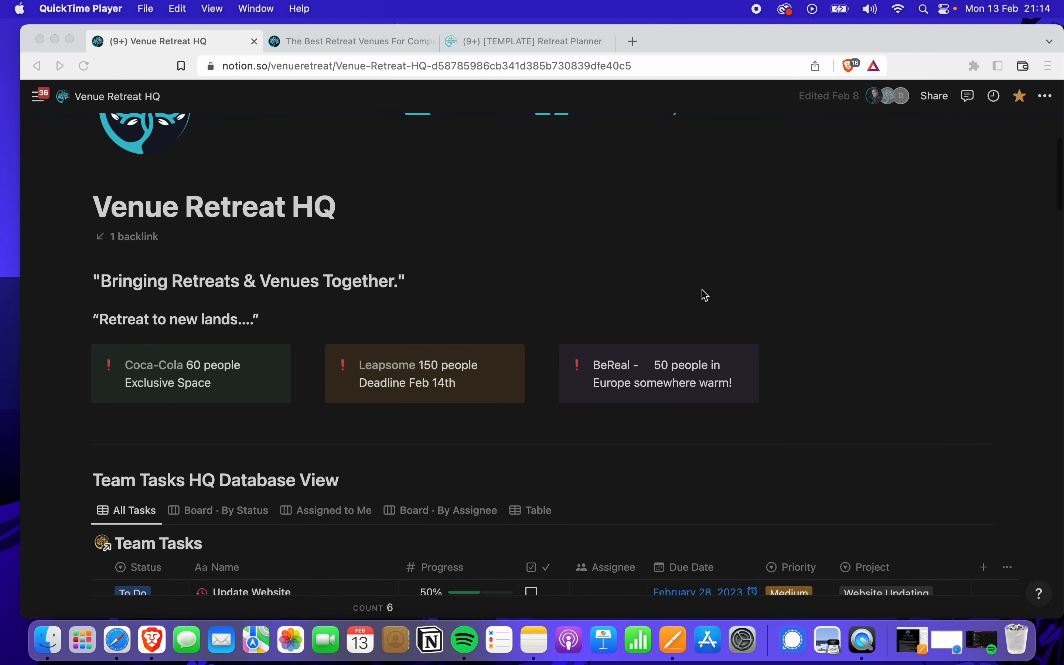
pyautogui.scroll(-7, 797, 294)
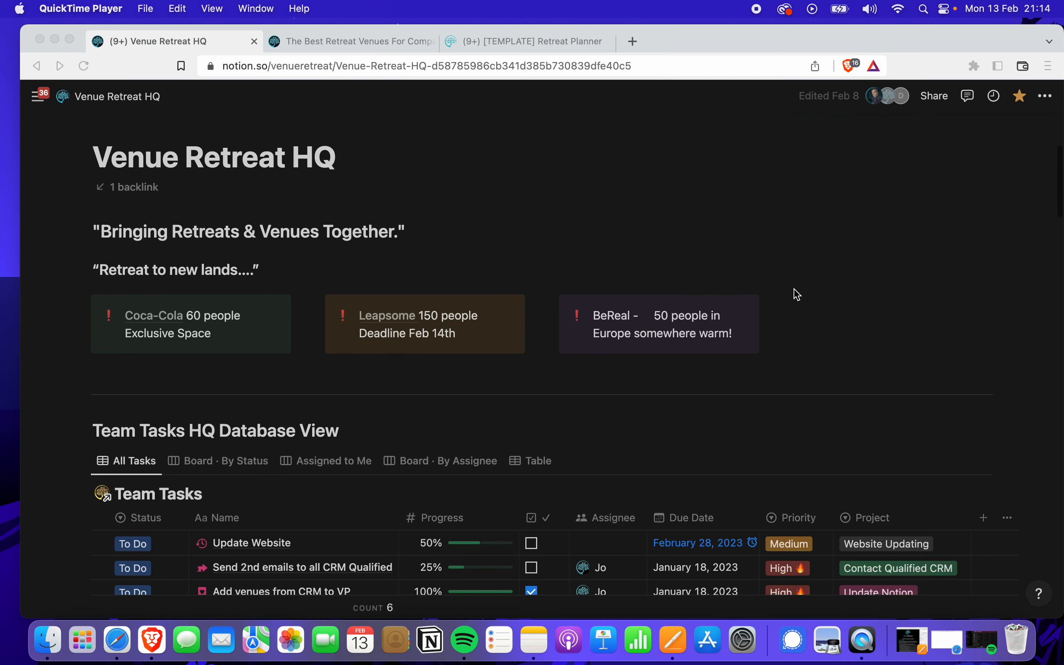
pyautogui.scroll(-8, 797, 293)
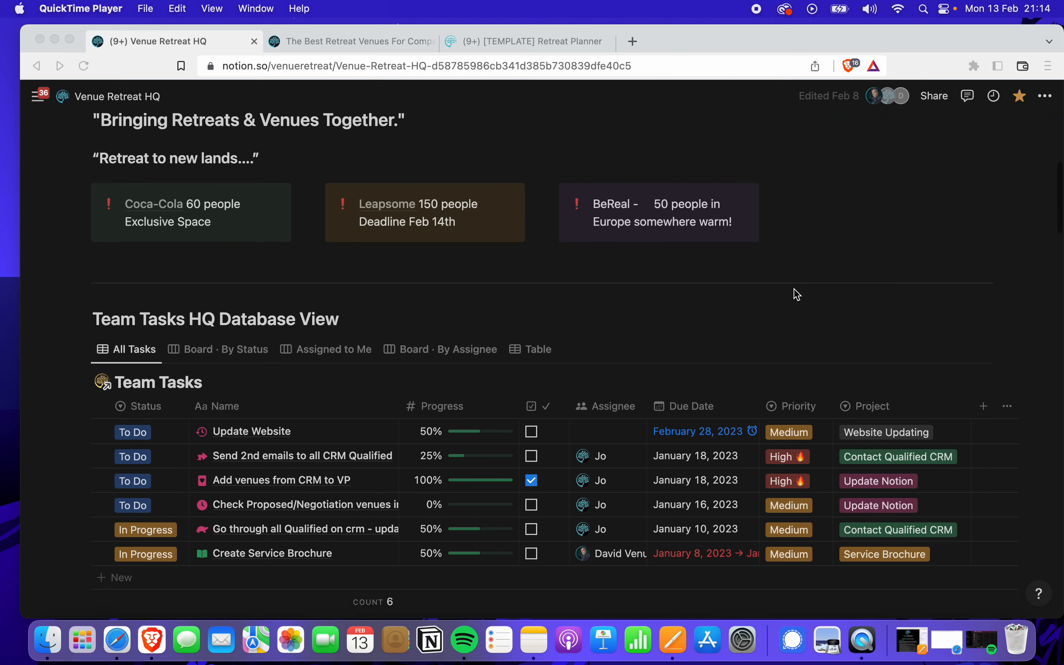
pyautogui.scroll(-3, 796, 294)
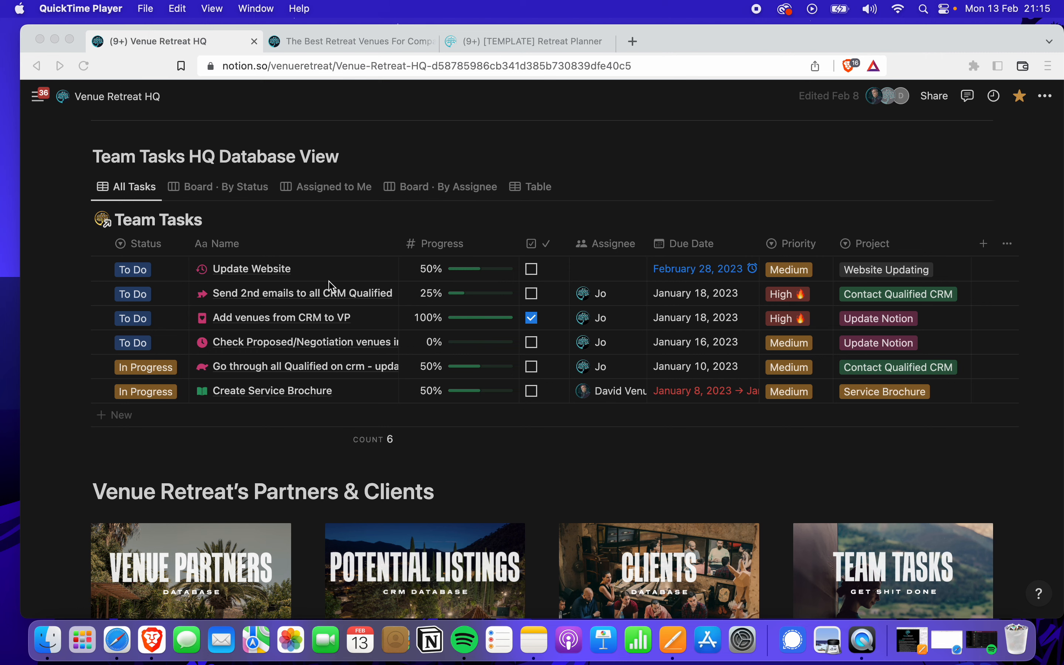
pyautogui.scroll(-2, 331, 286)
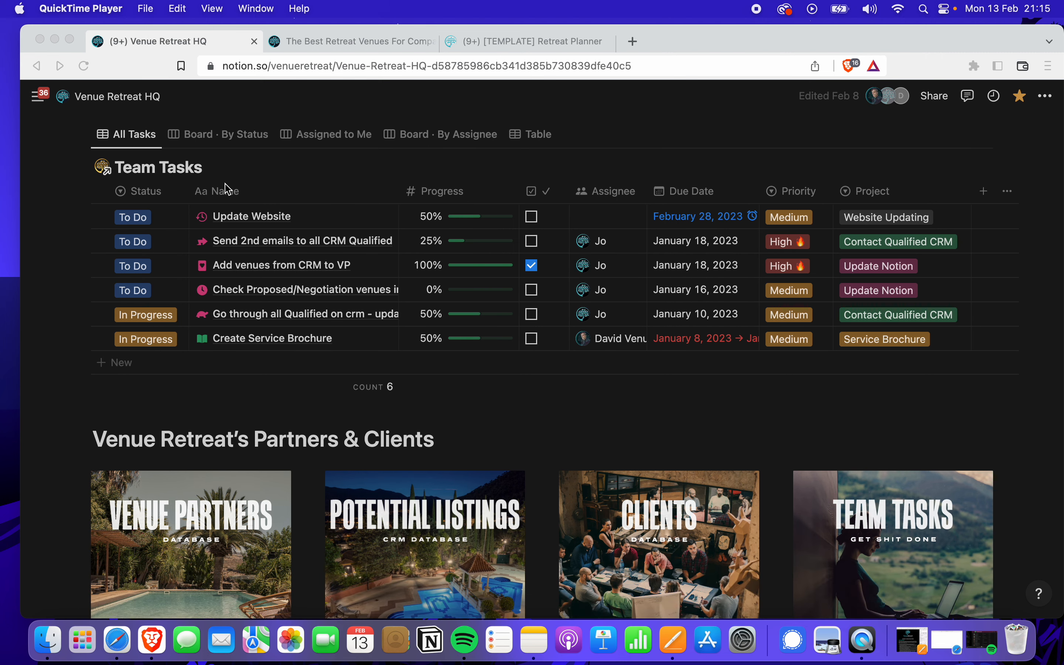
pyautogui.scroll(3, 197, 191)
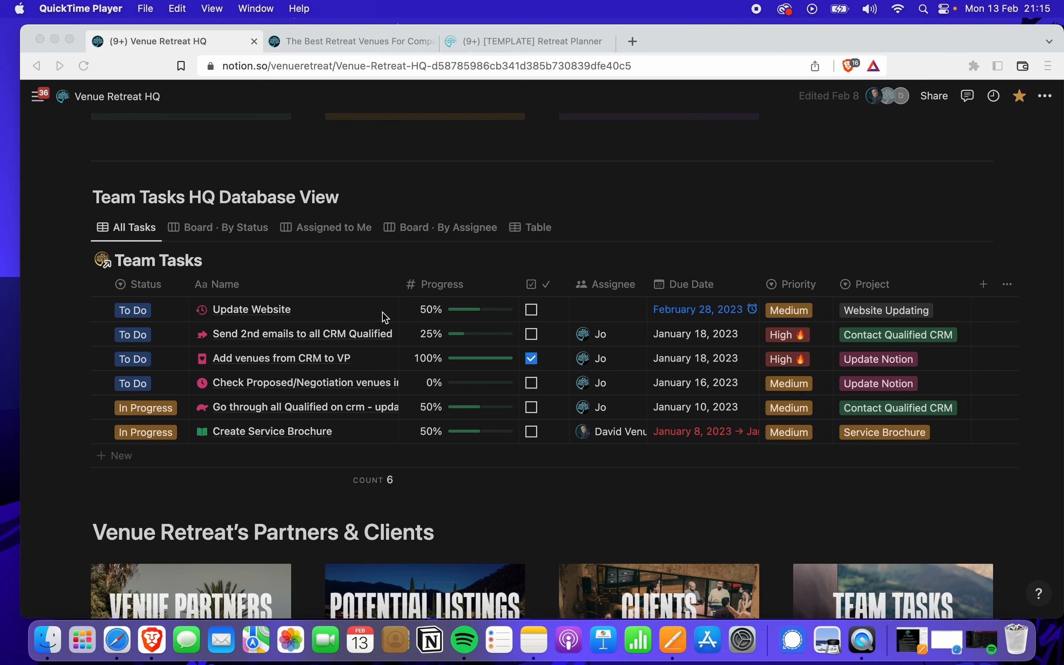
pyautogui.scroll(-5, 453, 341)
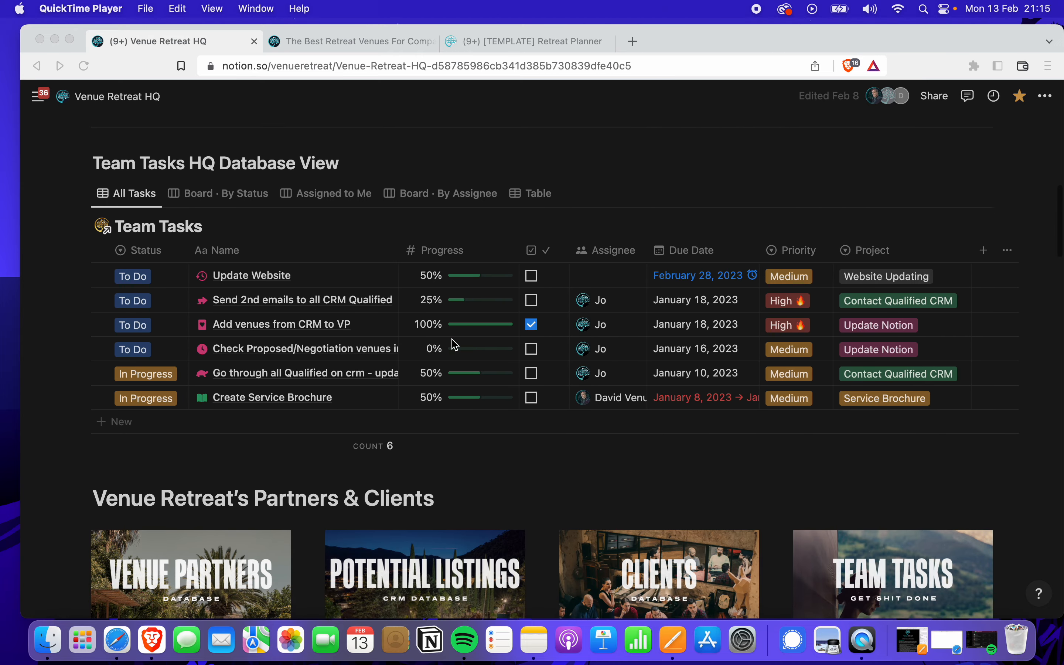
pyautogui.scroll(-2, 457, 349)
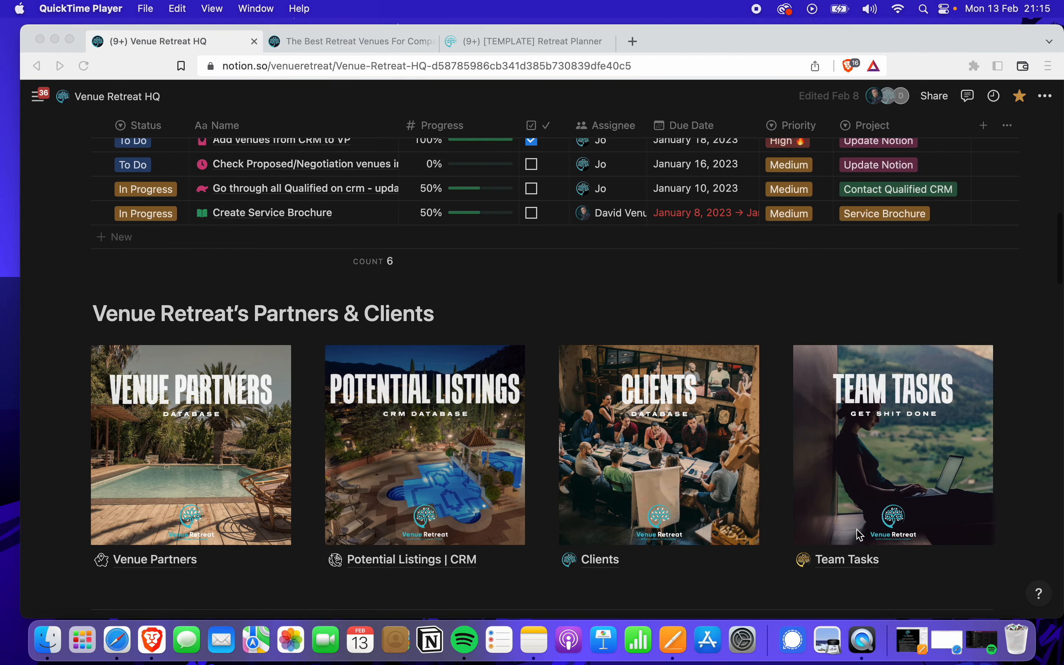
pyautogui.click(854, 566)
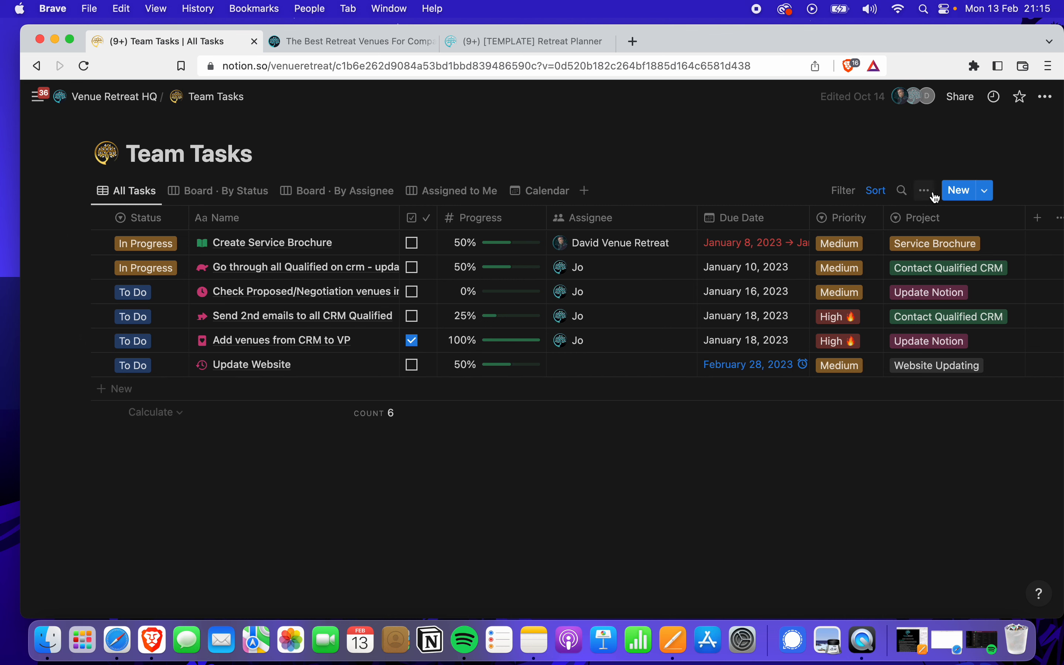
# Create a new Team Tasks entry titled 'Update Website' and start choosing its Status
pyautogui.click(960, 191)
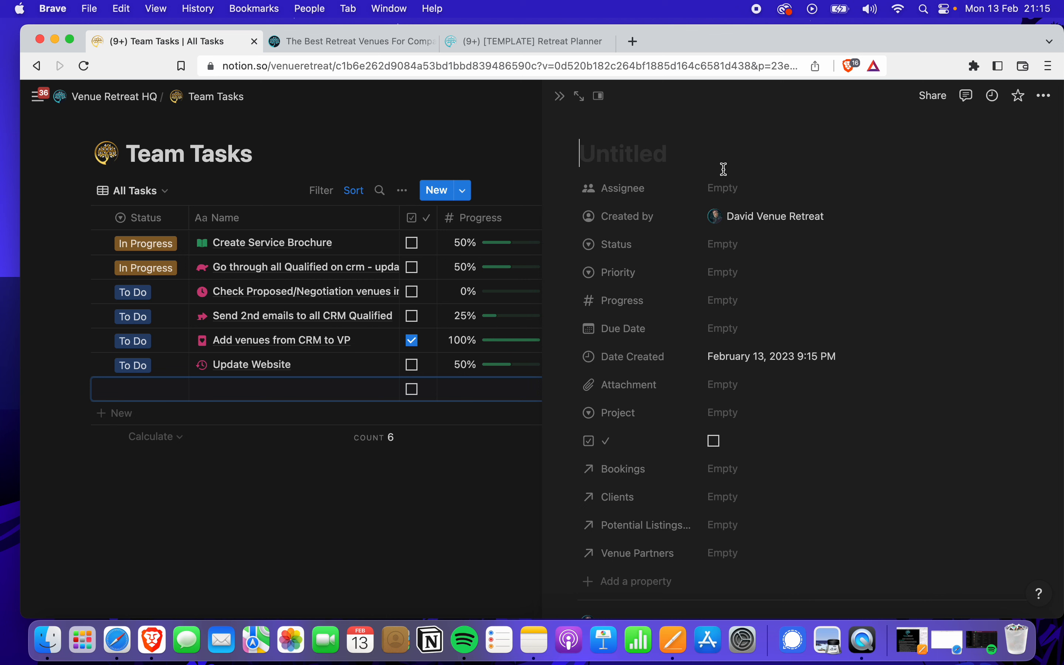
pyautogui.write('Update W')
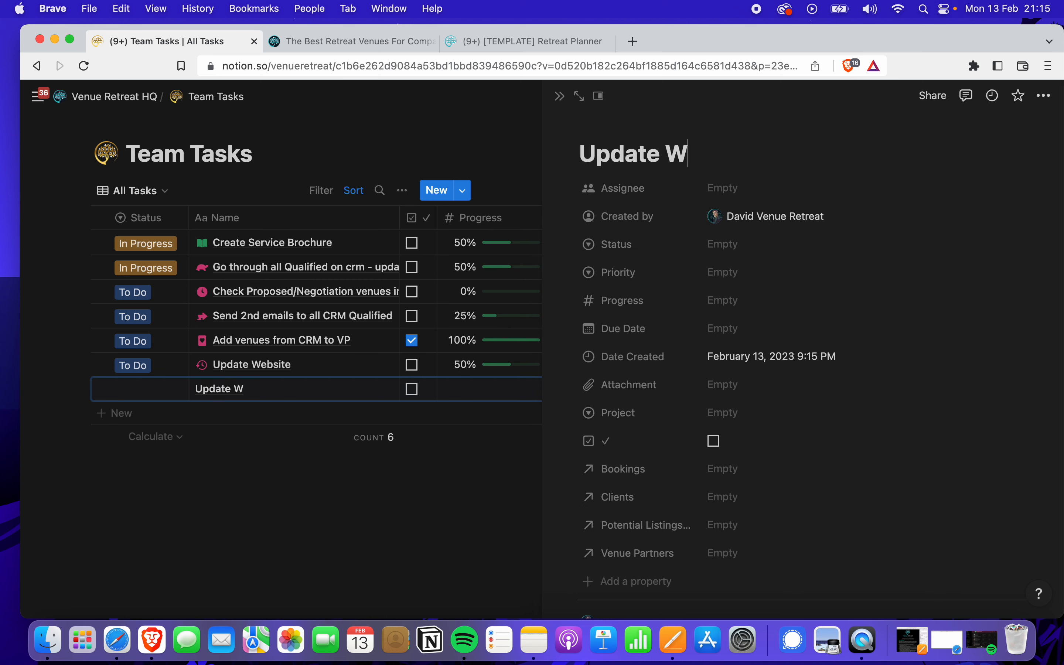
pyautogui.write('ebsite')
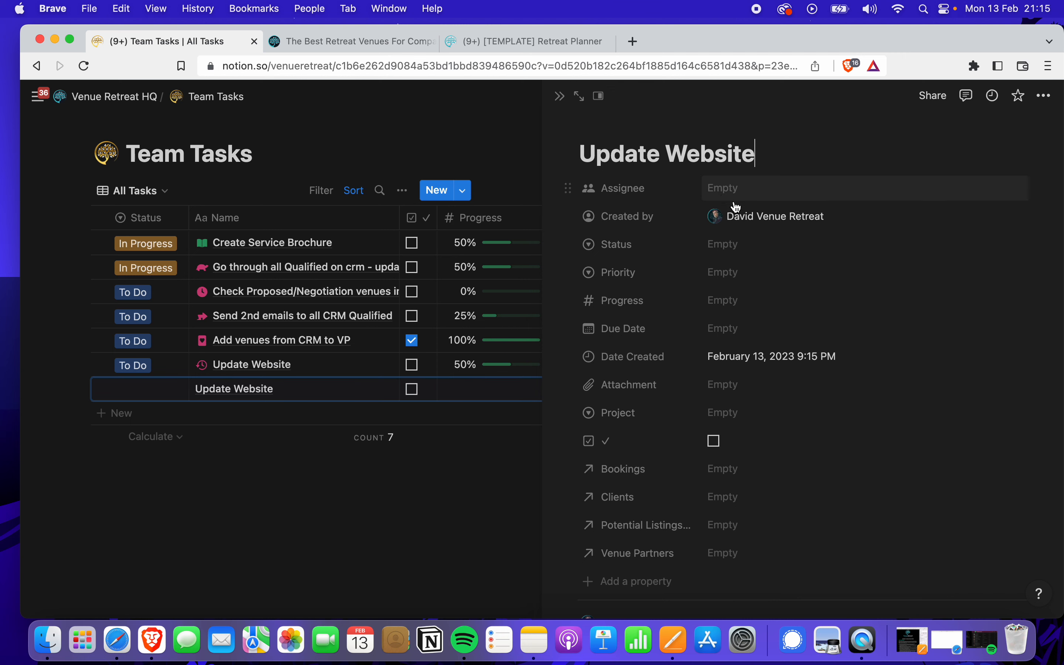
pyautogui.click(734, 250)
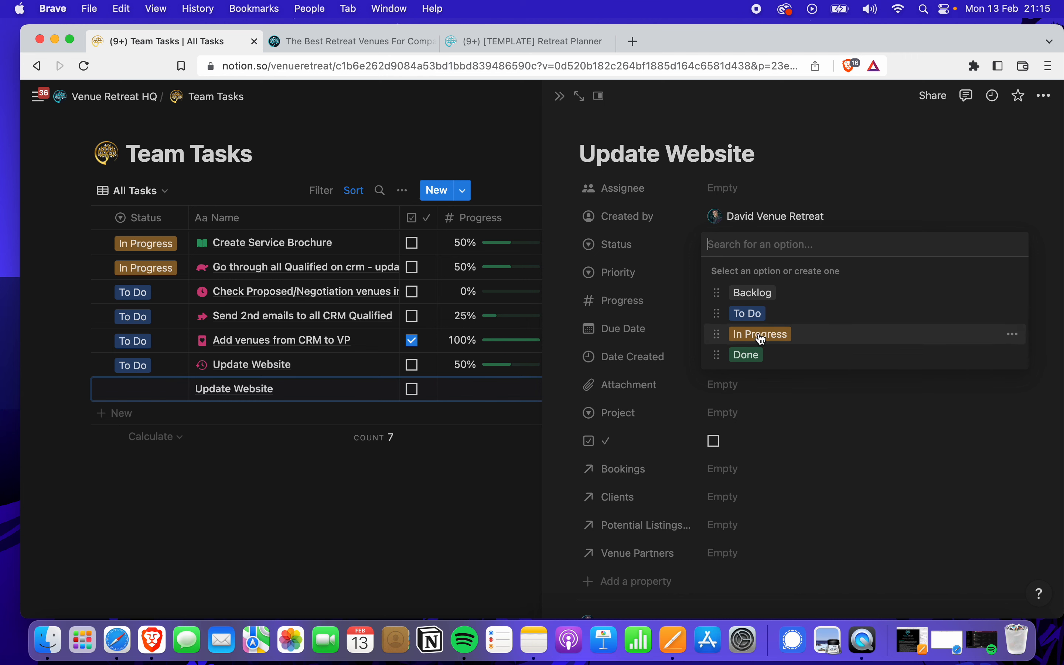
# Set the Update Website task's Status to To Do and Priority to Medium
pyautogui.click(756, 315)
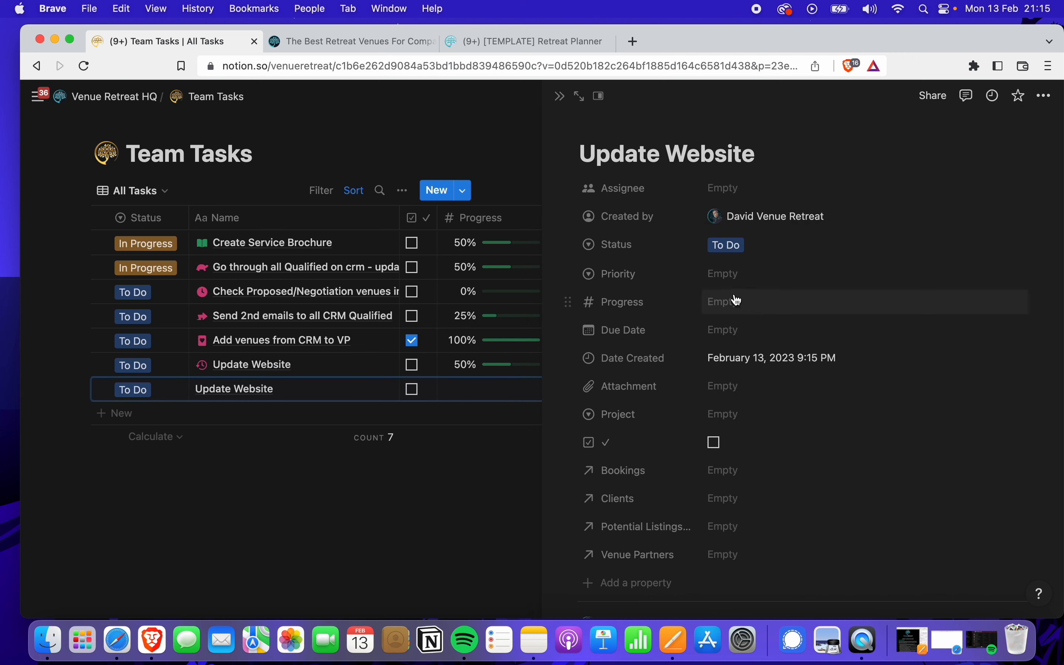
pyautogui.click(742, 275)
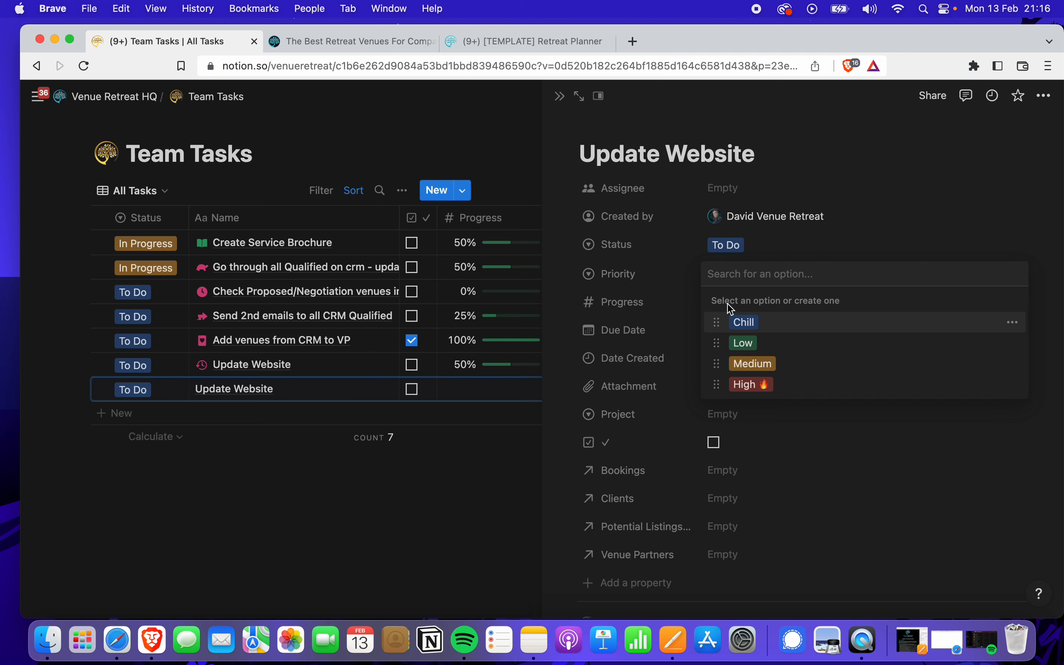
pyautogui.click(748, 363)
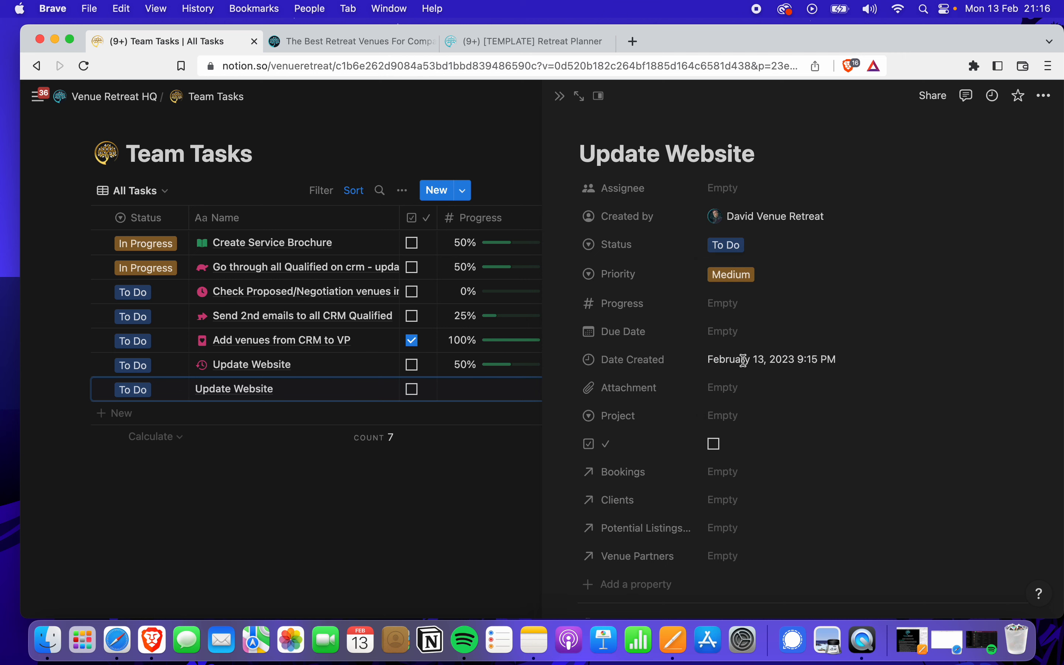
# Set the task's Progress property to 50%
pyautogui.click(739, 308)
pyautogui.click(620, 306)
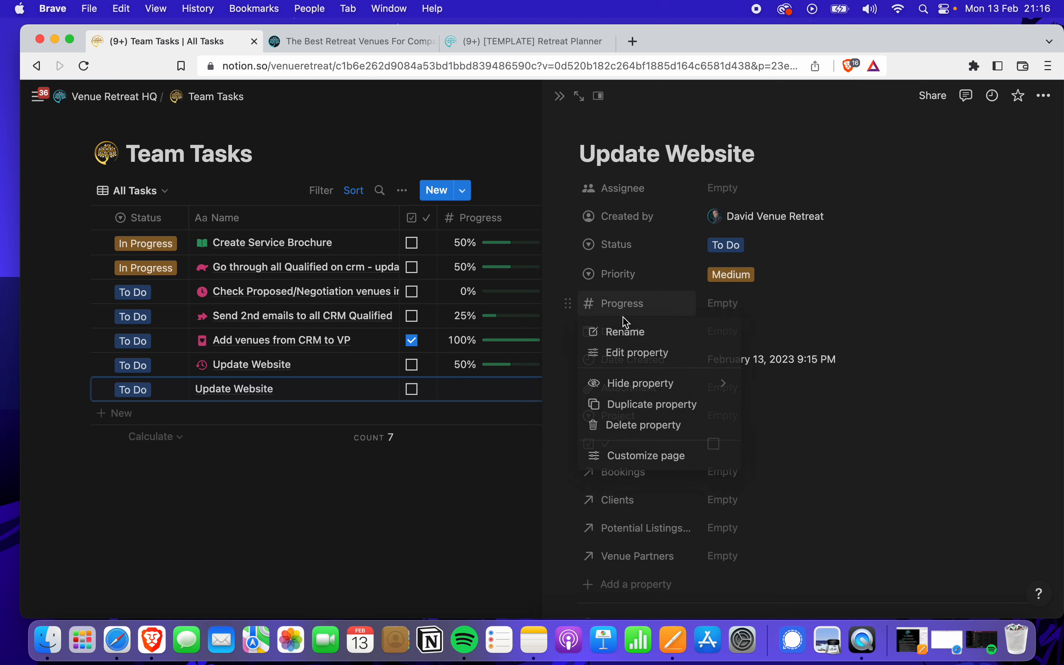
pyautogui.click(642, 352)
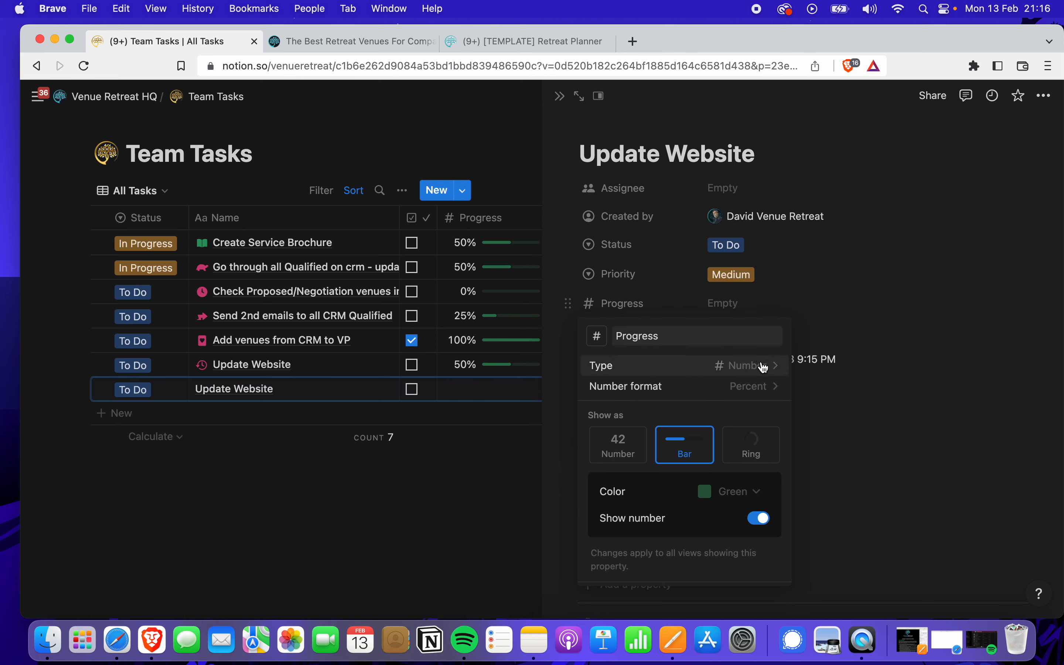
pyautogui.click(796, 302)
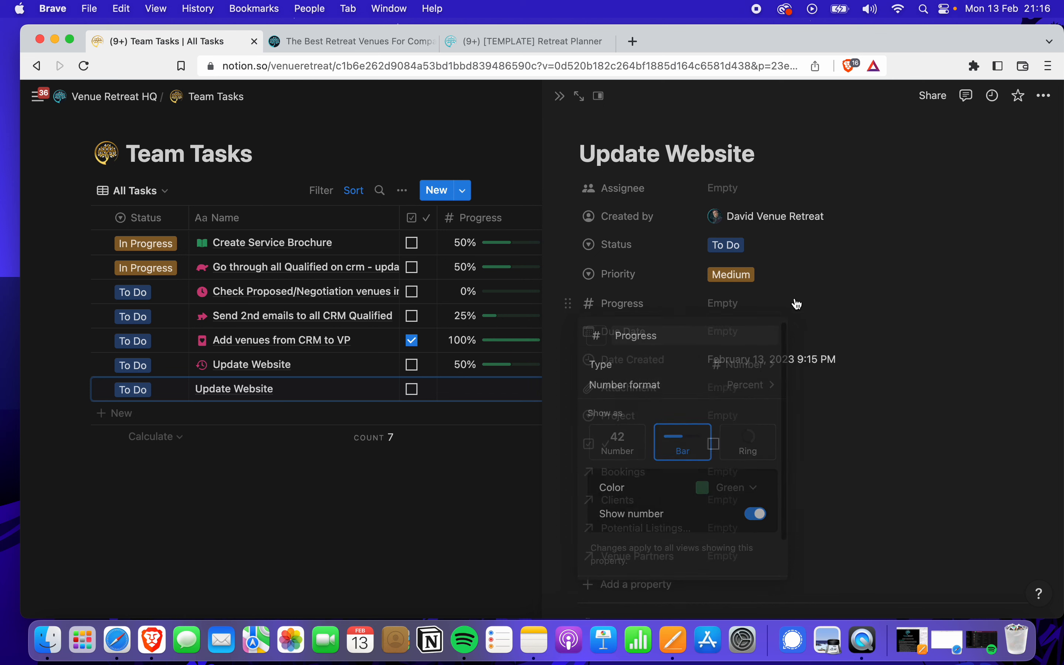
pyautogui.click(739, 308)
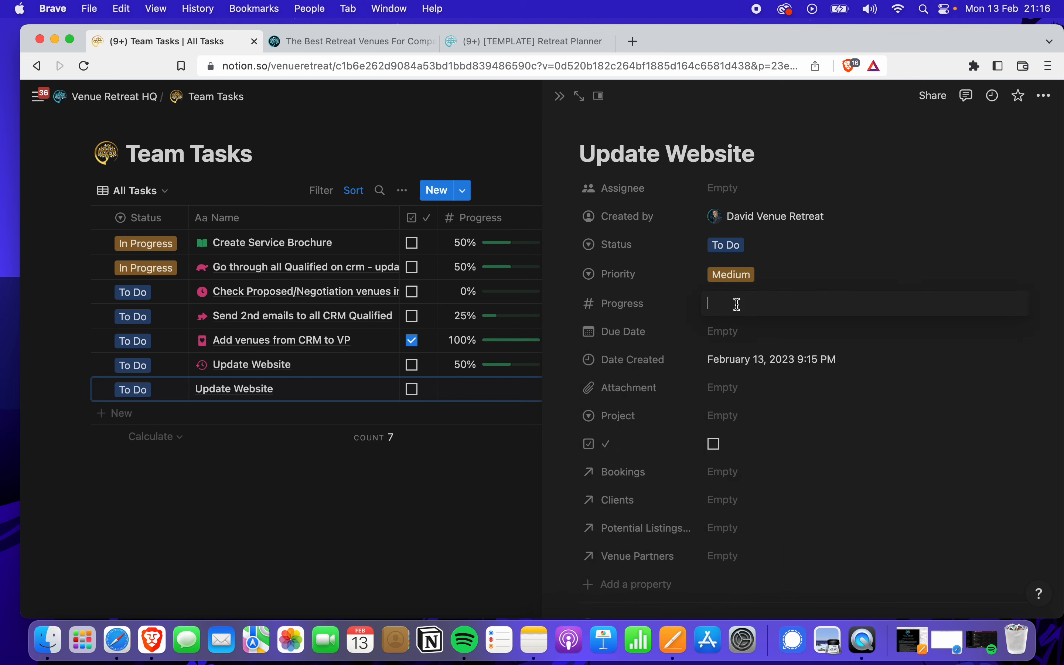
pyautogui.write('0')
pyautogui.press('Return')
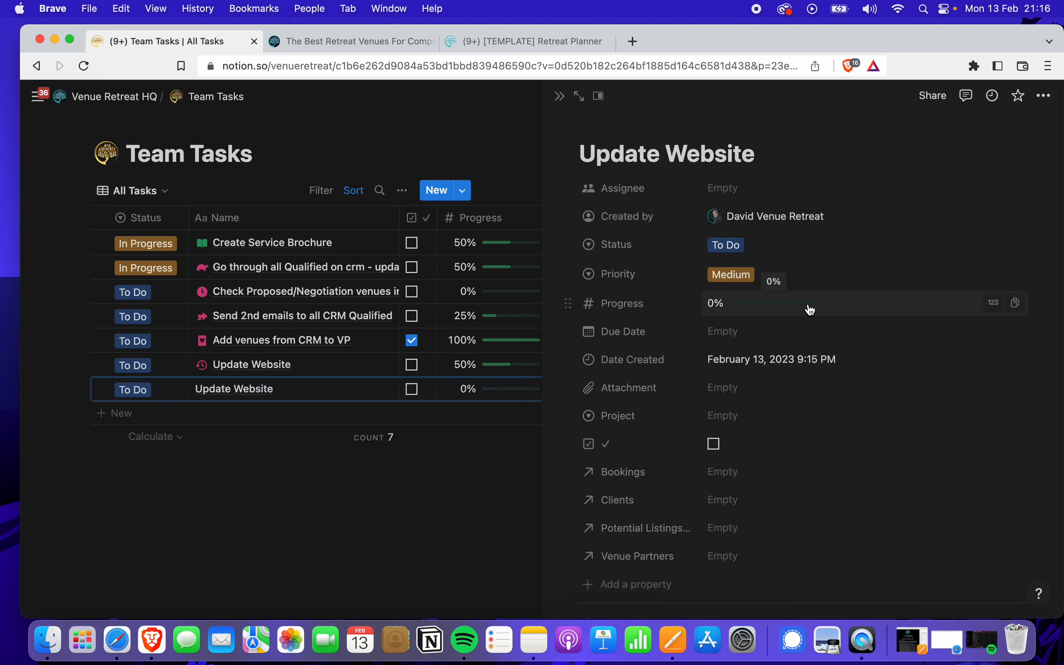
pyautogui.click(734, 306)
pyautogui.click(716, 305)
pyautogui.press('BackSpace')
pyautogui.write('50')
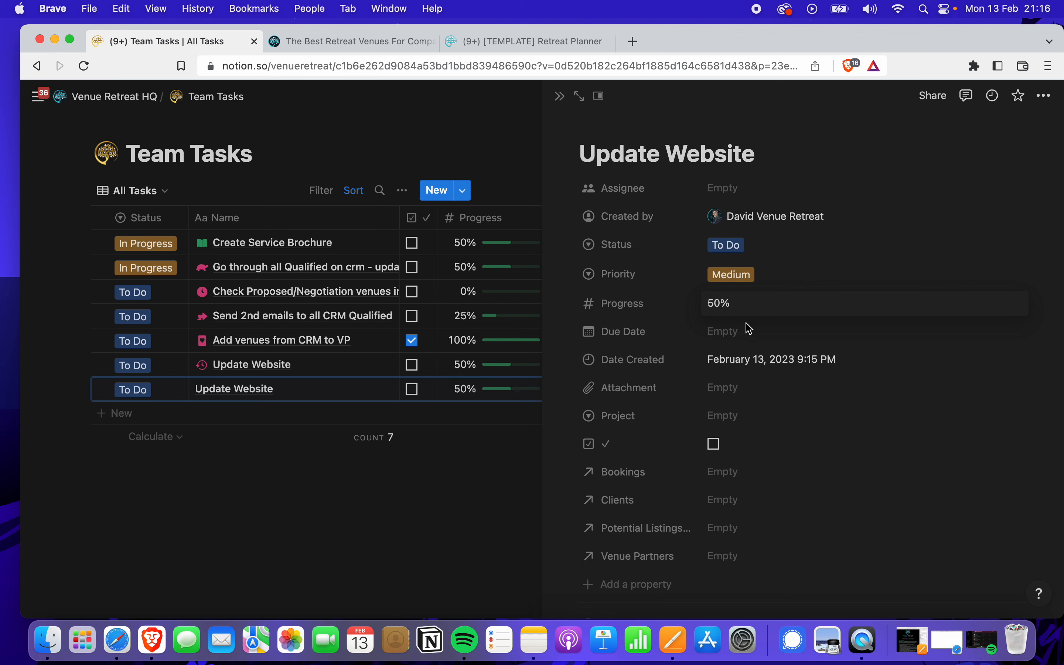
pyautogui.press('Return')
# Set the due date to February 28, 2023 with a one-week-before reminder, then open Attachment's upload choice
pyautogui.click(733, 339)
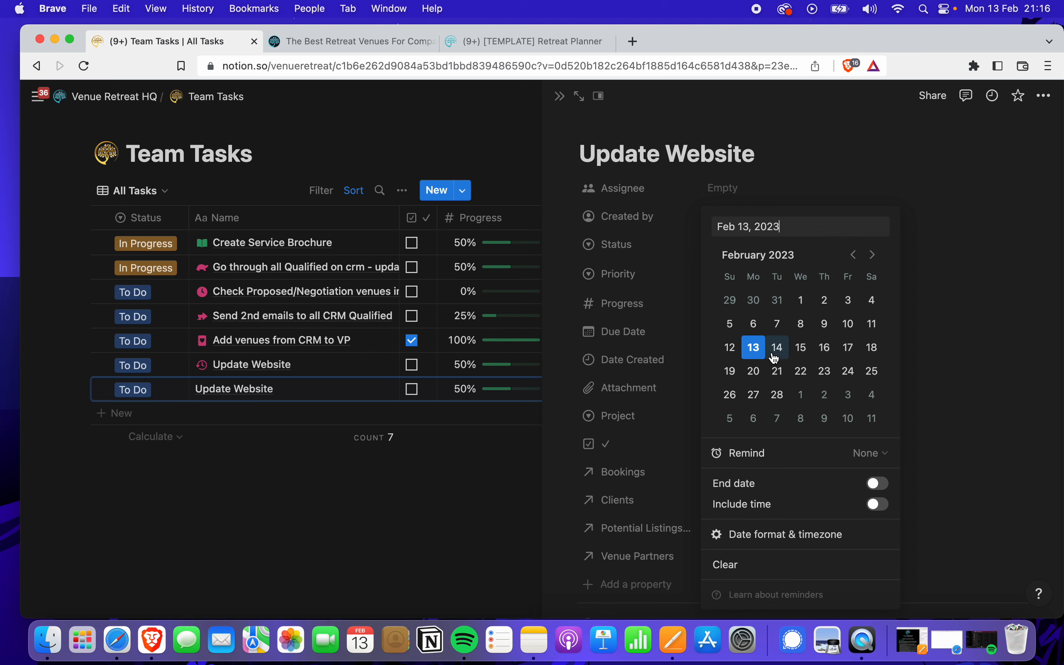
pyautogui.click(778, 395)
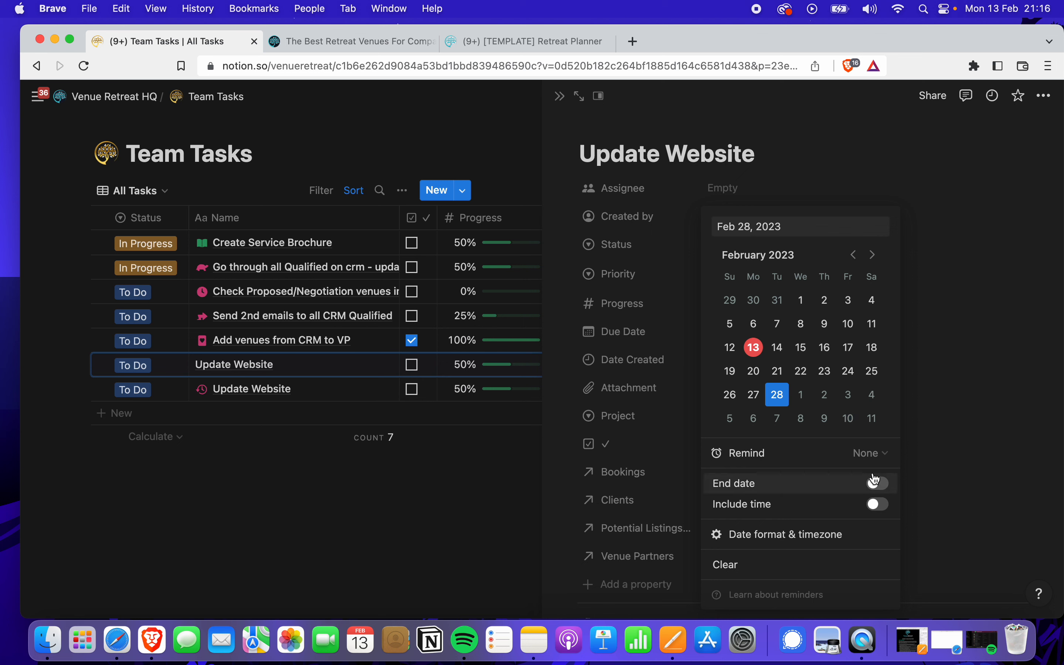
pyautogui.click(875, 455)
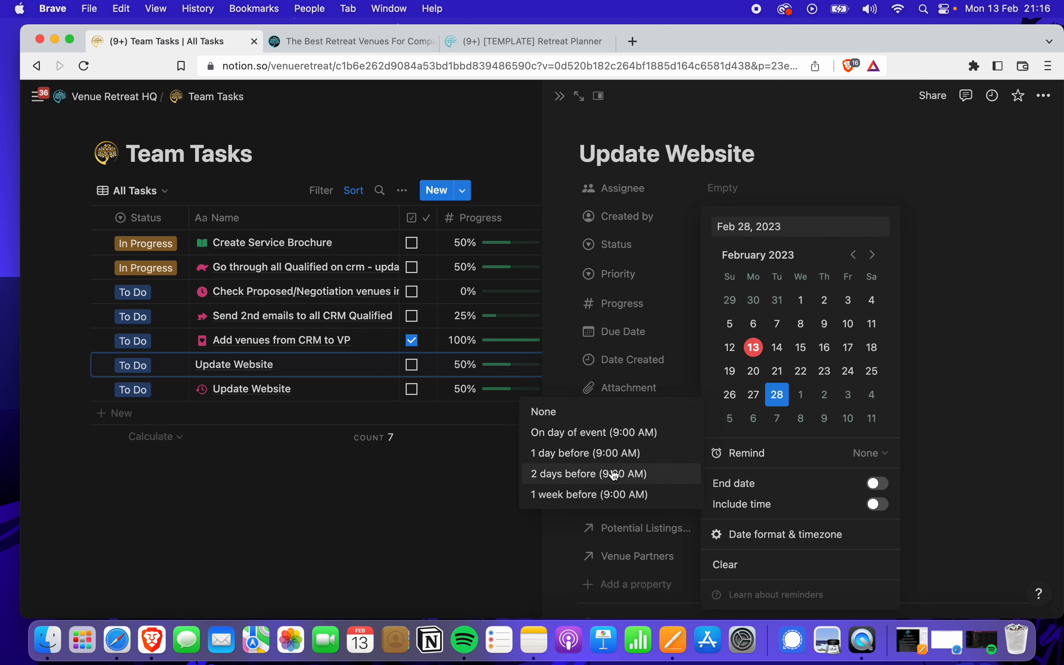
pyautogui.click(598, 495)
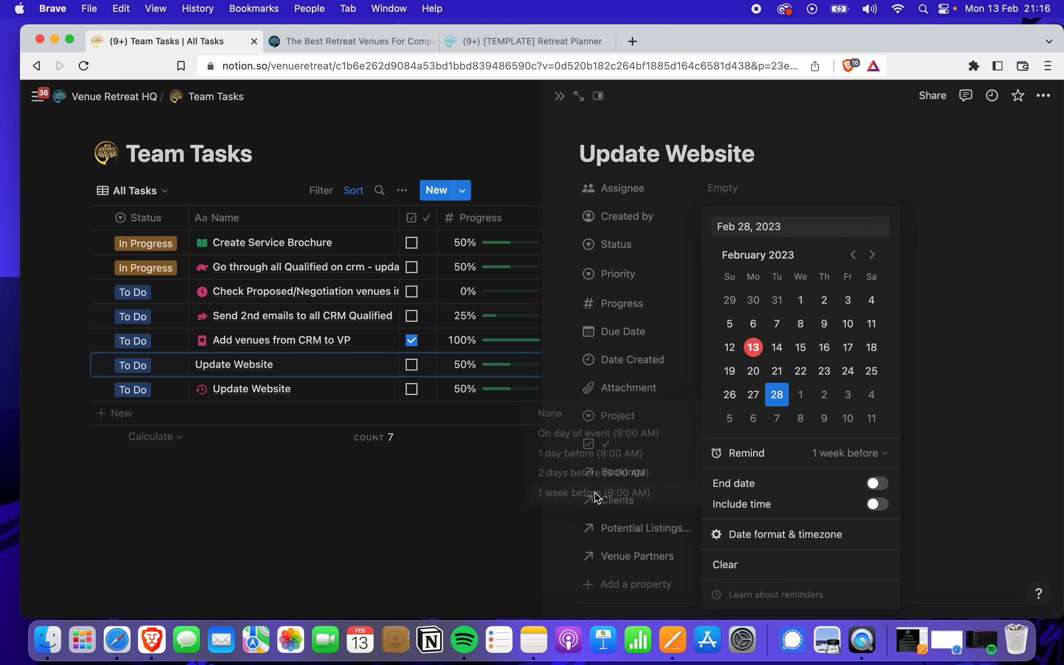
pyautogui.click(984, 344)
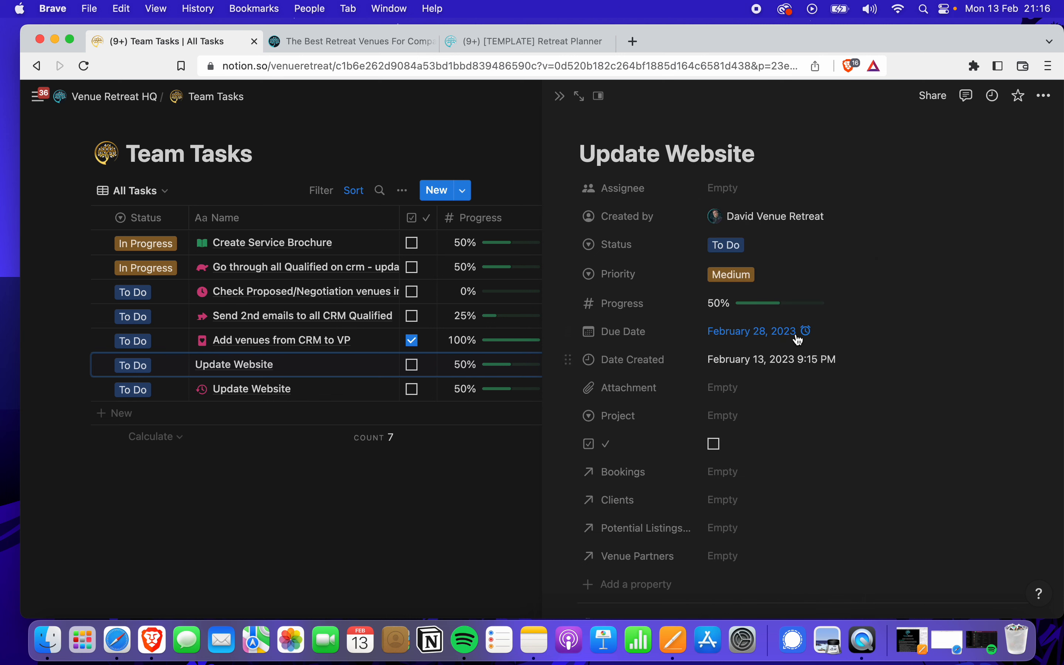
pyautogui.scroll(-3, 754, 439)
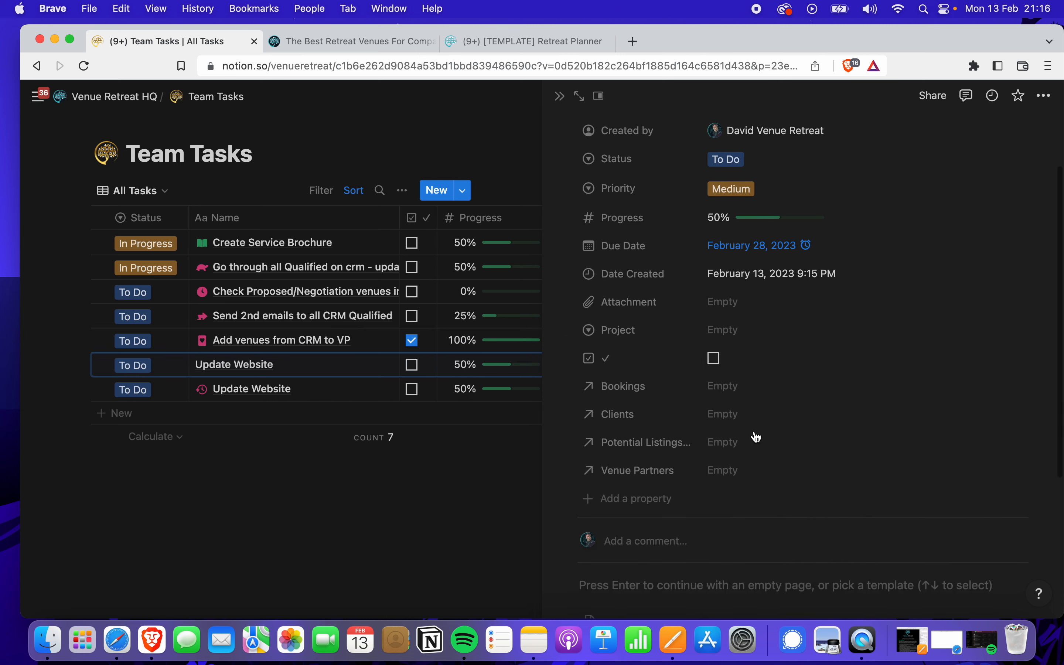
pyautogui.click(786, 308)
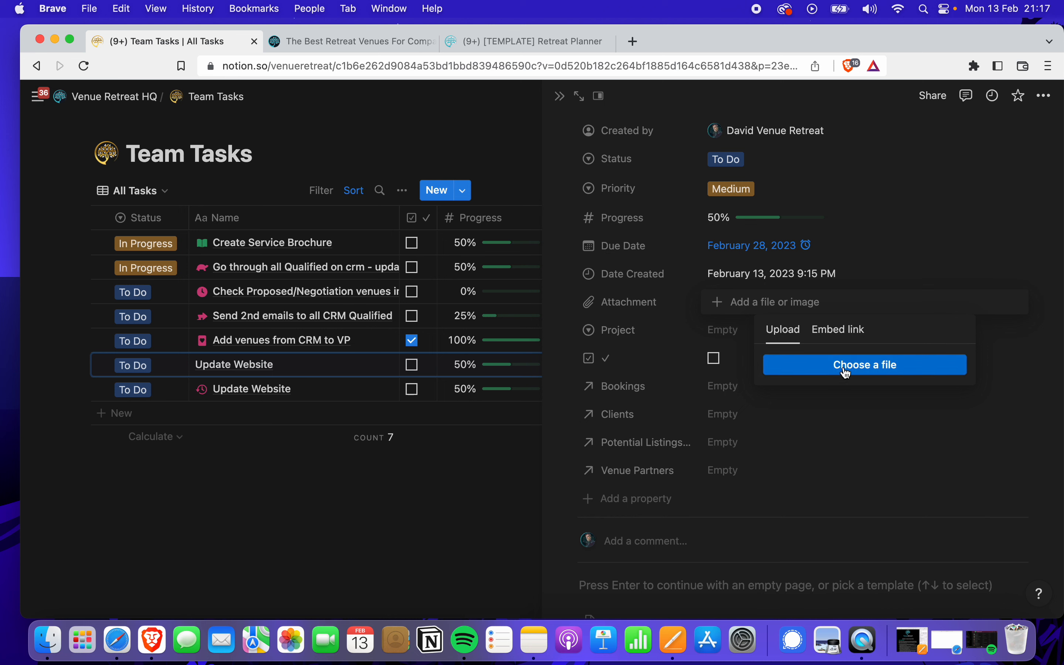
# Dismiss the upload popup and set the task's Project to Website Updating
pyautogui.click(831, 405)
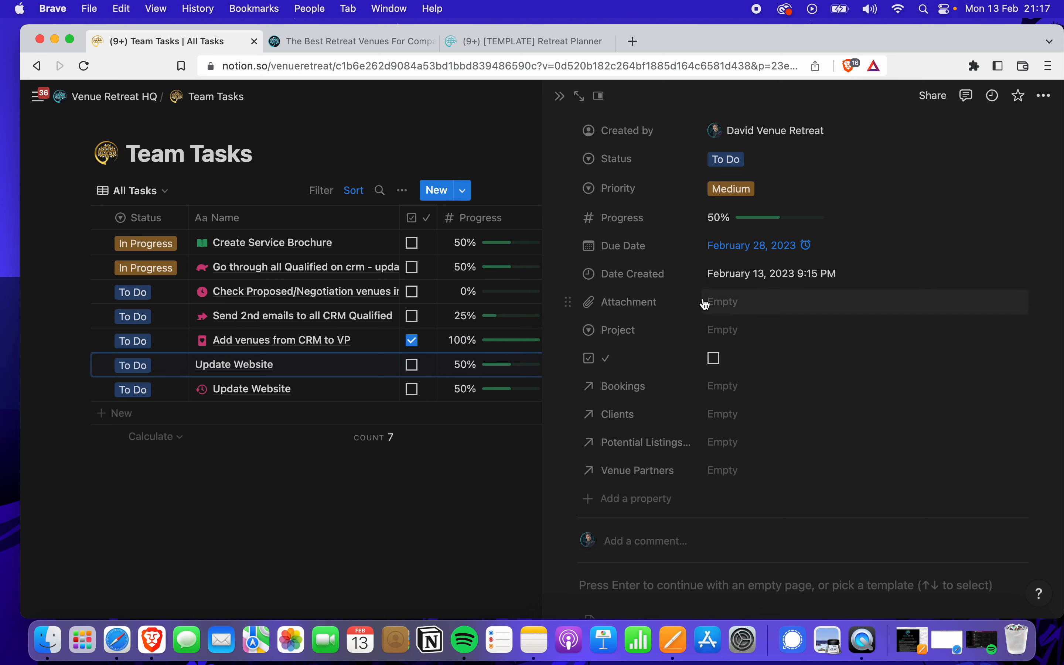
pyautogui.scroll(-2, 720, 388)
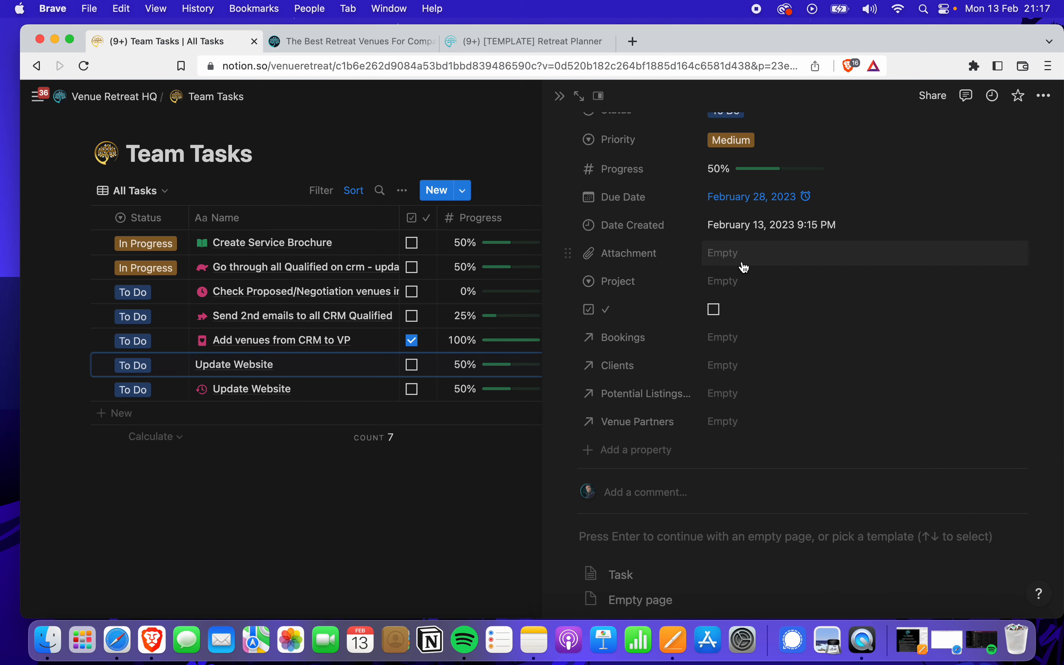
pyautogui.click(752, 283)
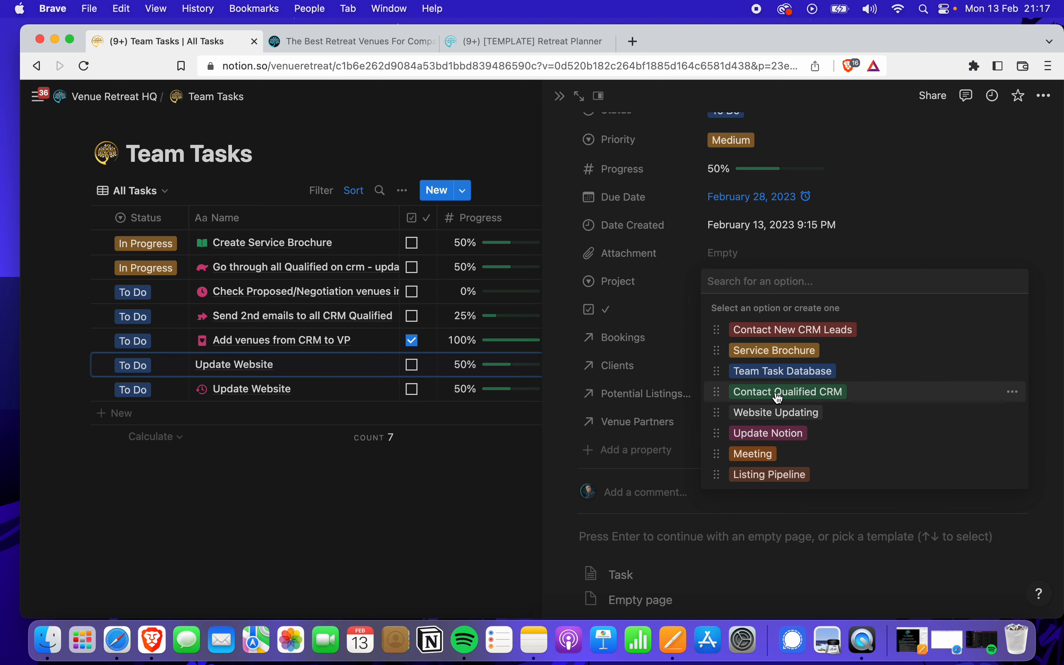
pyautogui.click(755, 416)
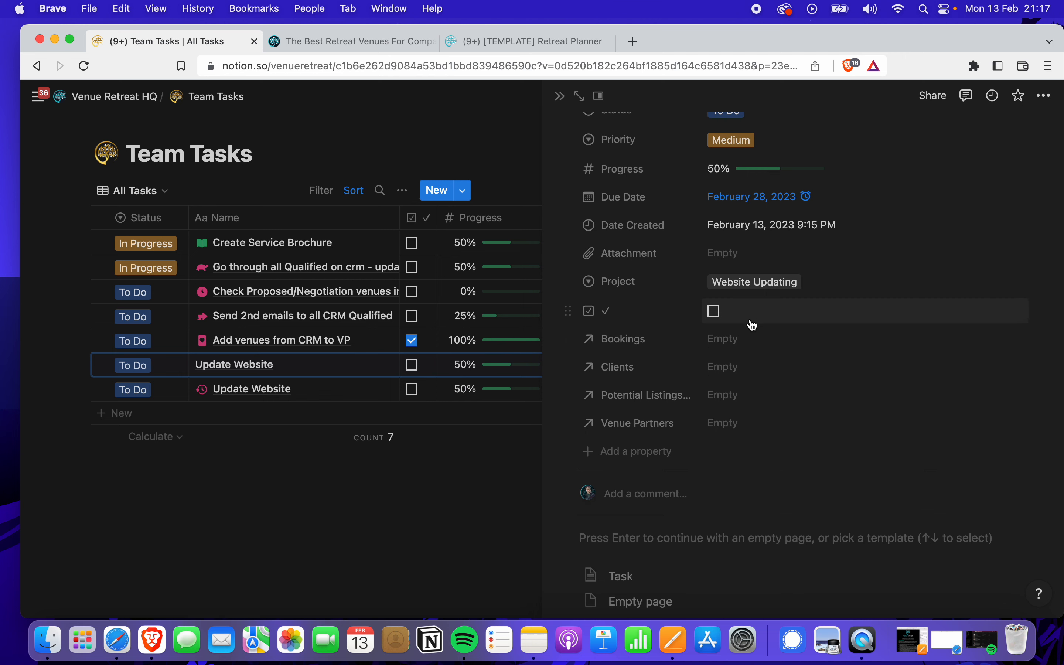
# Apply the Task template, adding Description and To-do sections to the page
pyautogui.scroll(-5, 741, 401)
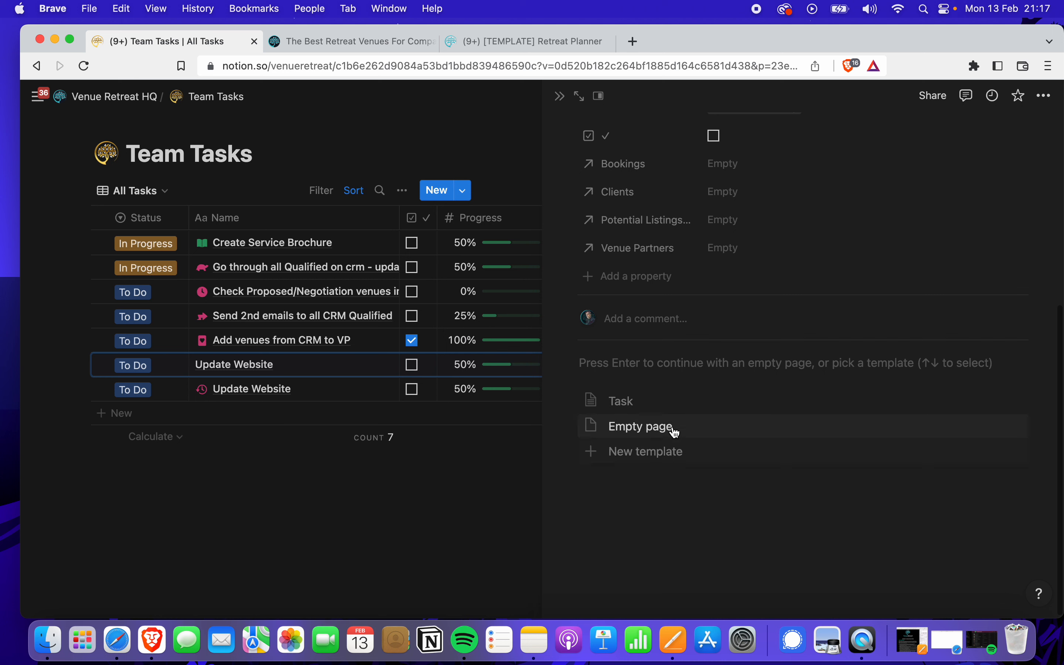
pyautogui.click(645, 404)
pyautogui.scroll(-3, 658, 410)
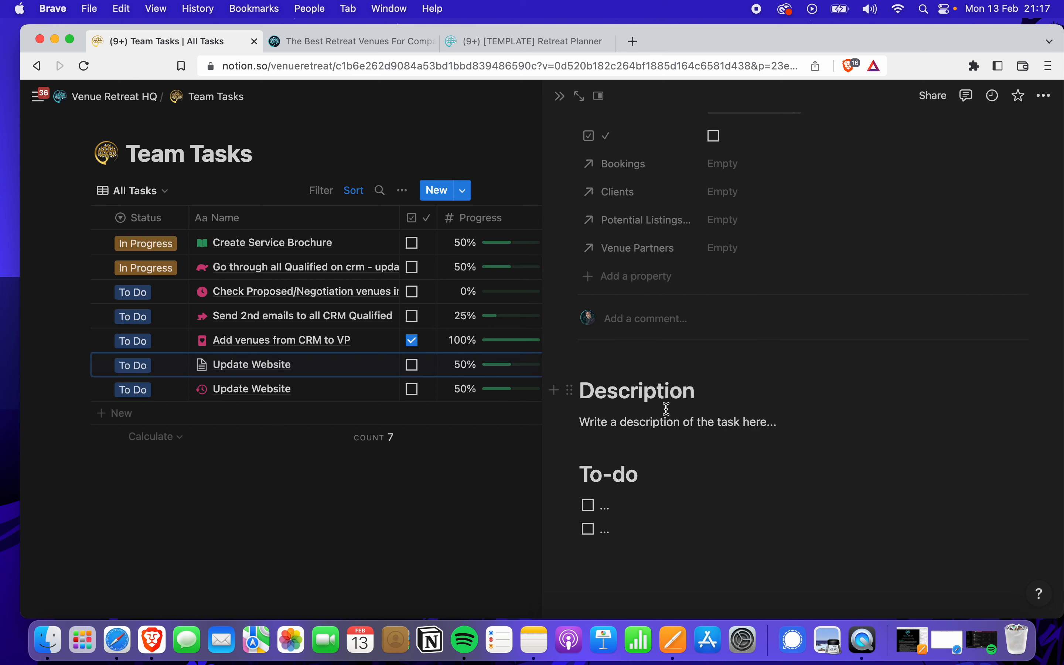
pyautogui.click(777, 417)
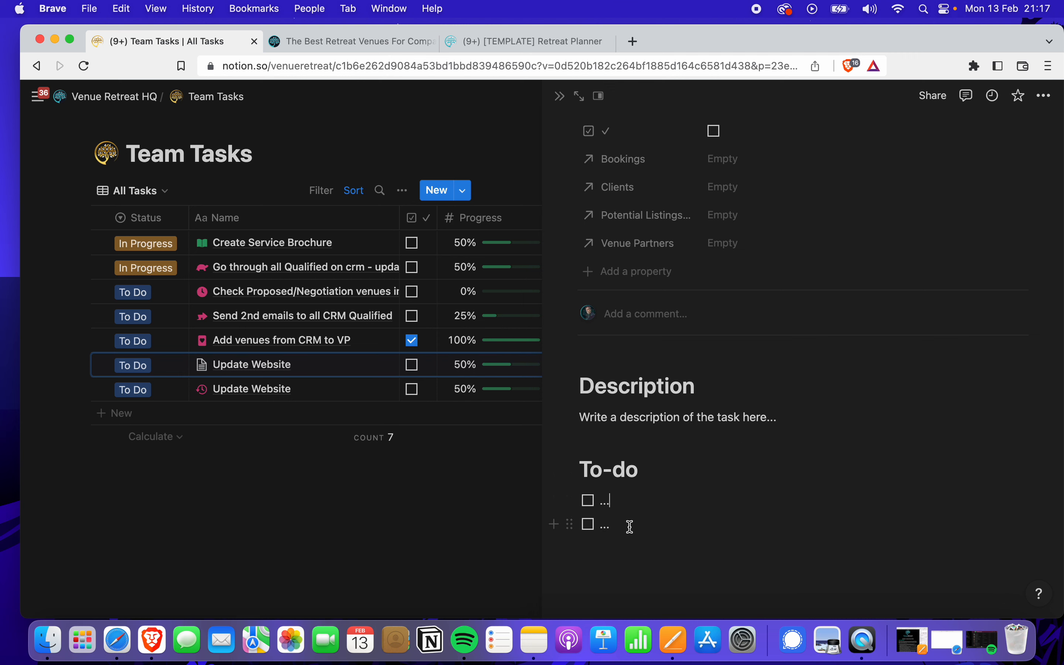
pyautogui.scroll(1, 650, 499)
pyautogui.scroll(6, 650, 499)
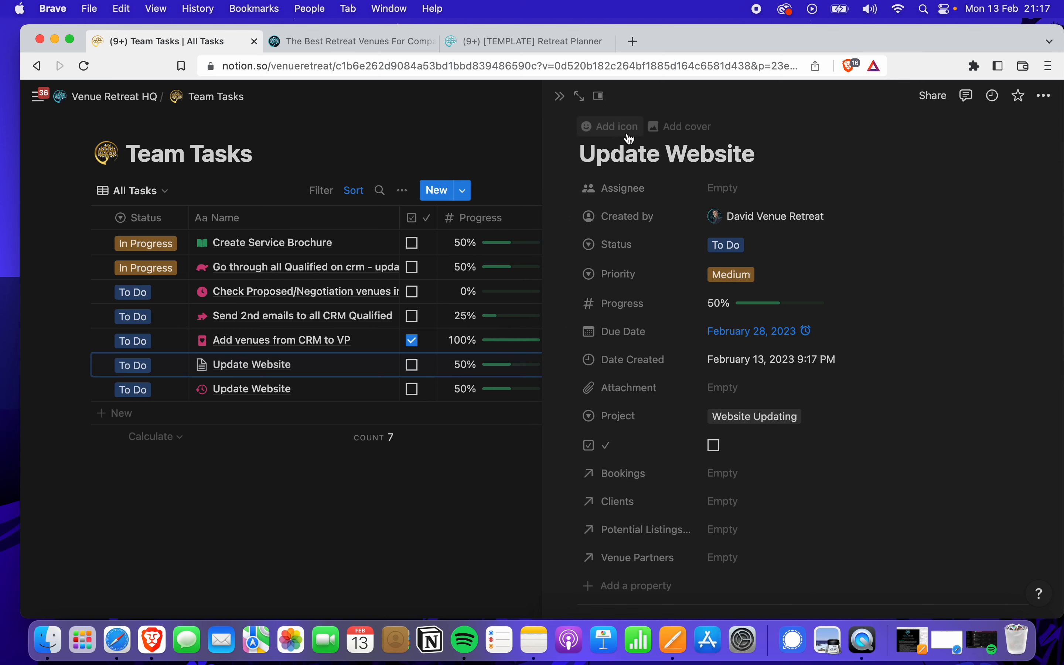
# Give Update Website a pink arrow-up page icon and close its side peek
pyautogui.click(616, 127)
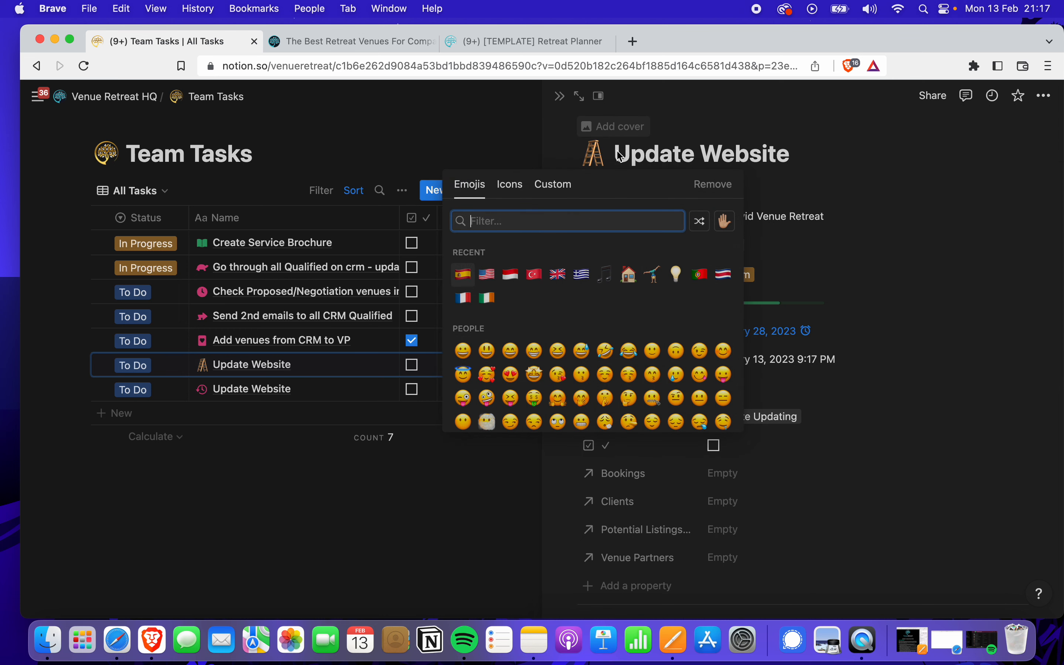
pyautogui.click(516, 189)
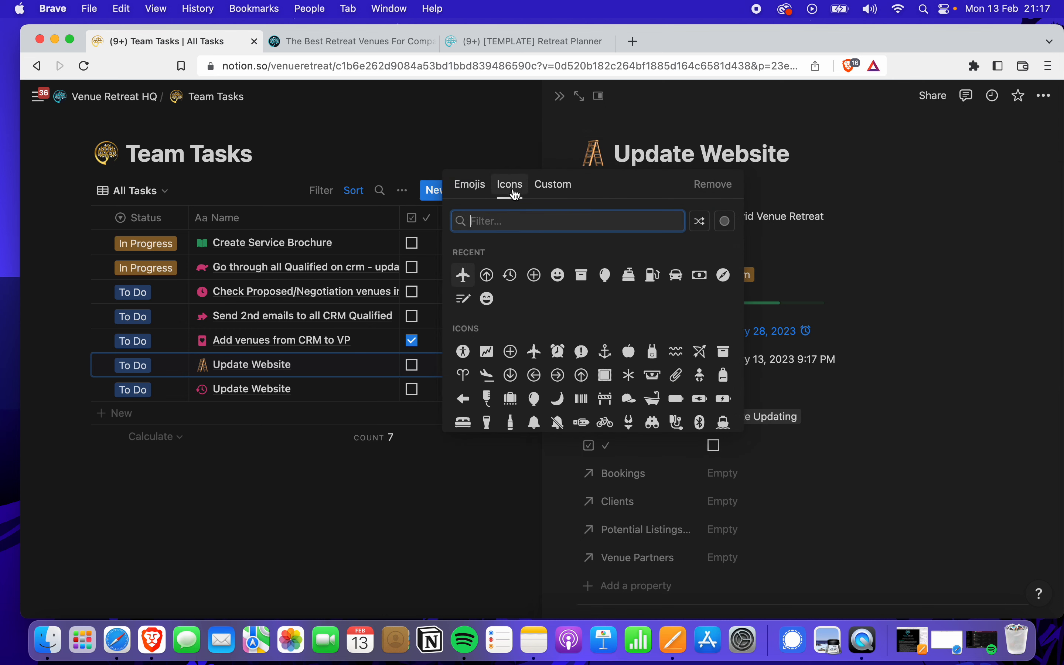
pyautogui.click(488, 276)
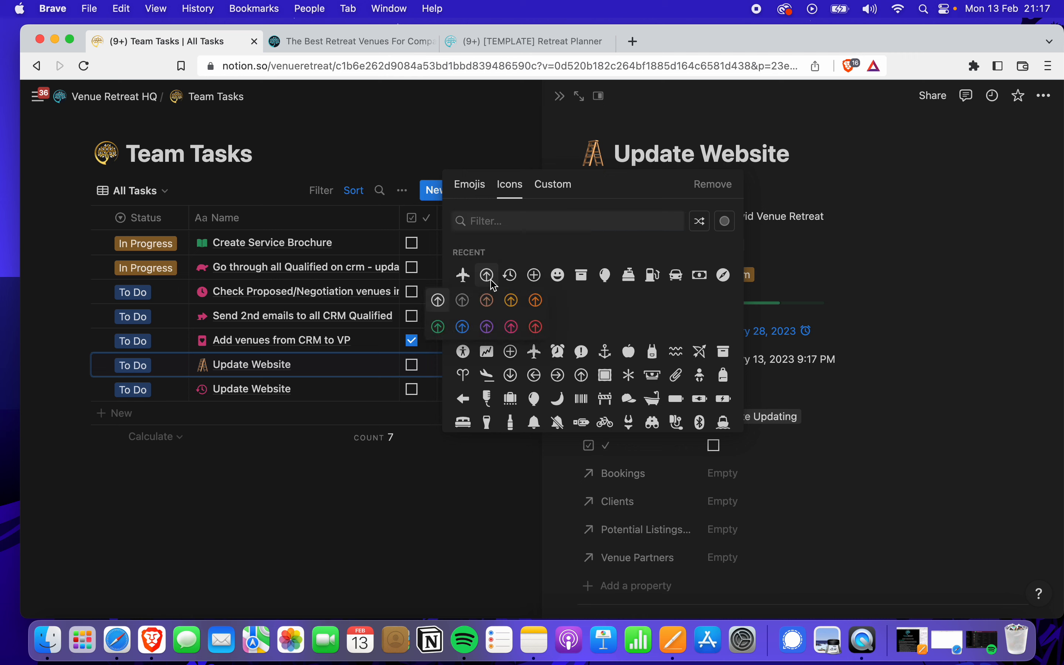
pyautogui.click(512, 327)
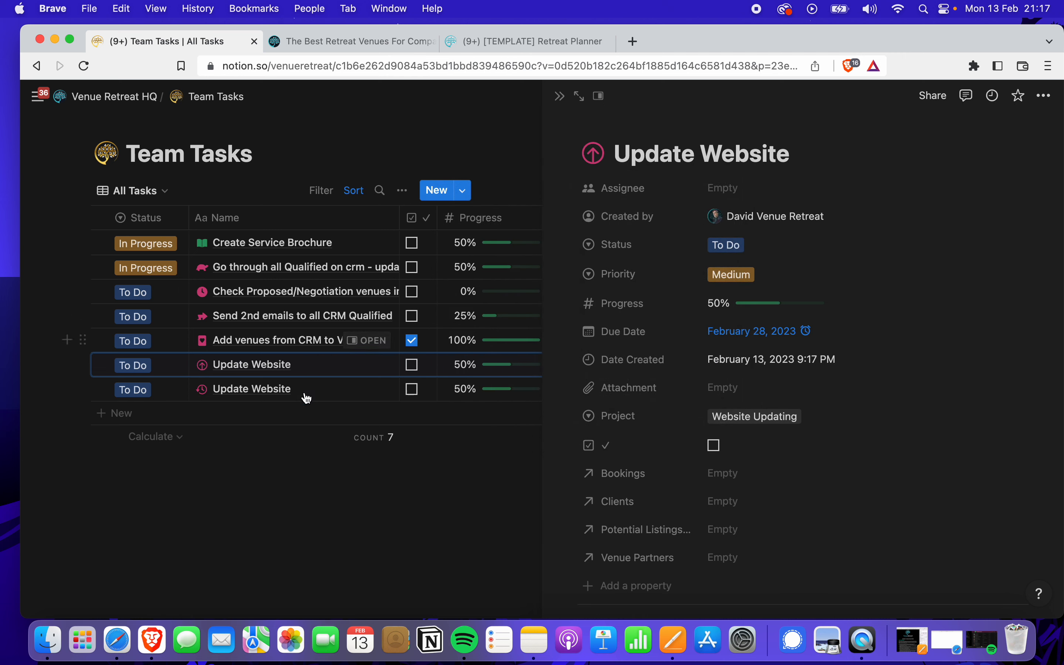
pyautogui.click(560, 96)
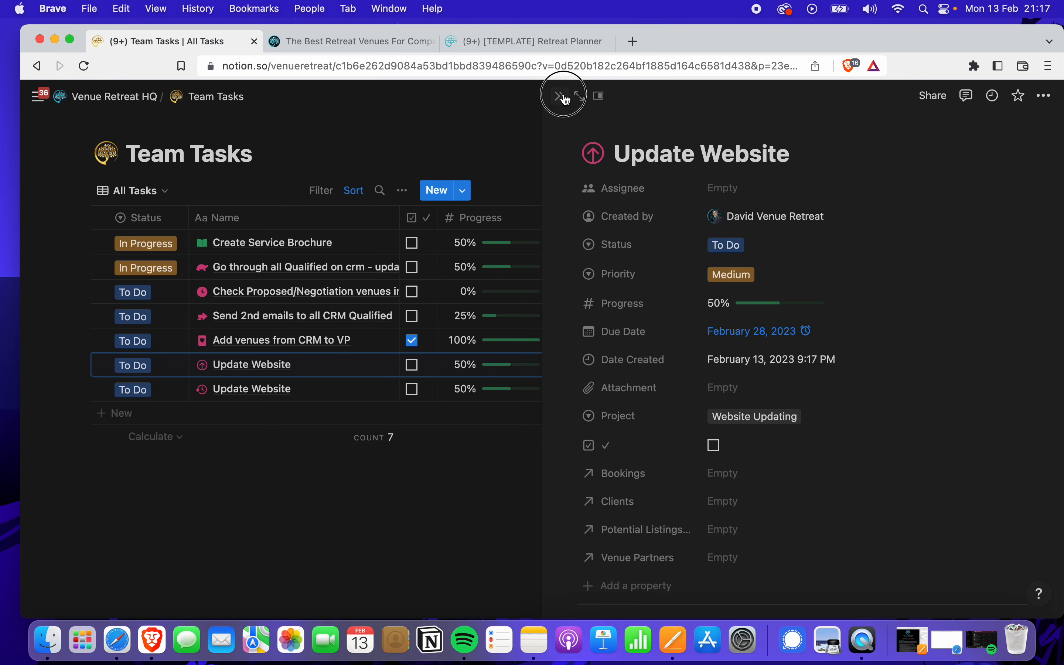
# Return to Venue Retreat HQ and open the original clock-icon Update Website task from its Team Tasks table
pyautogui.click(146, 97)
pyautogui.scroll(-8, 460, 342)
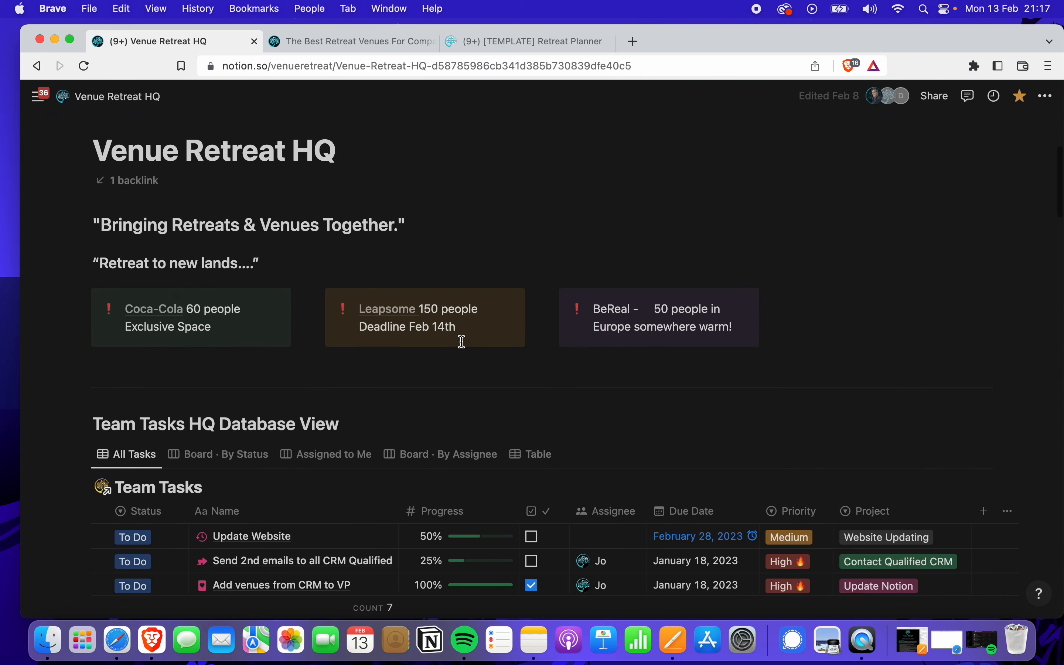
pyautogui.scroll(-1, 460, 345)
pyautogui.scroll(-5, 428, 417)
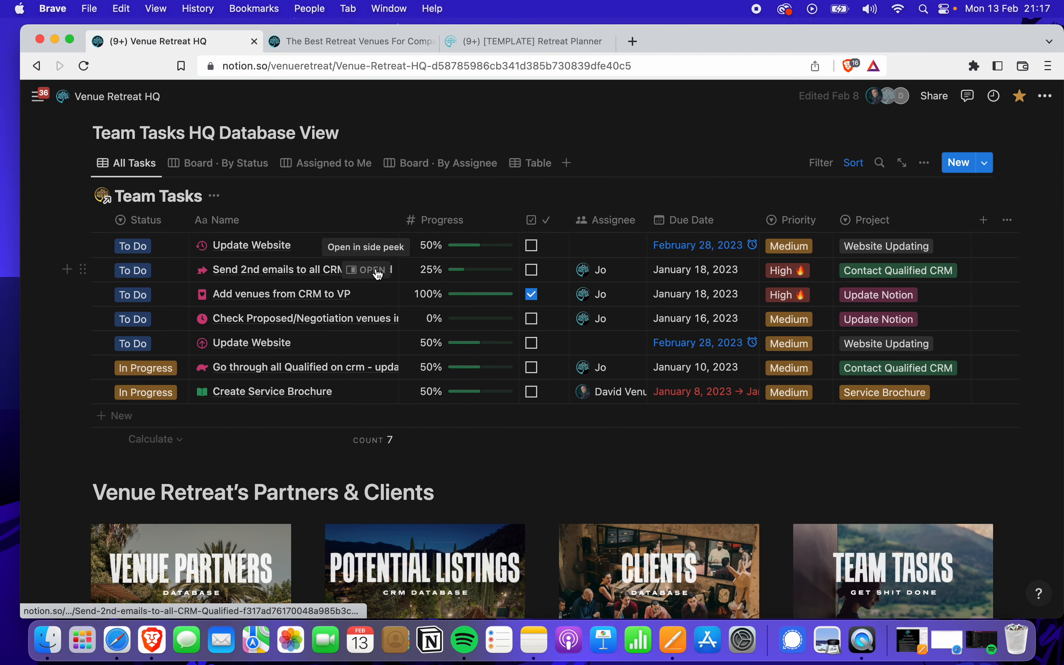
pyautogui.click(367, 245)
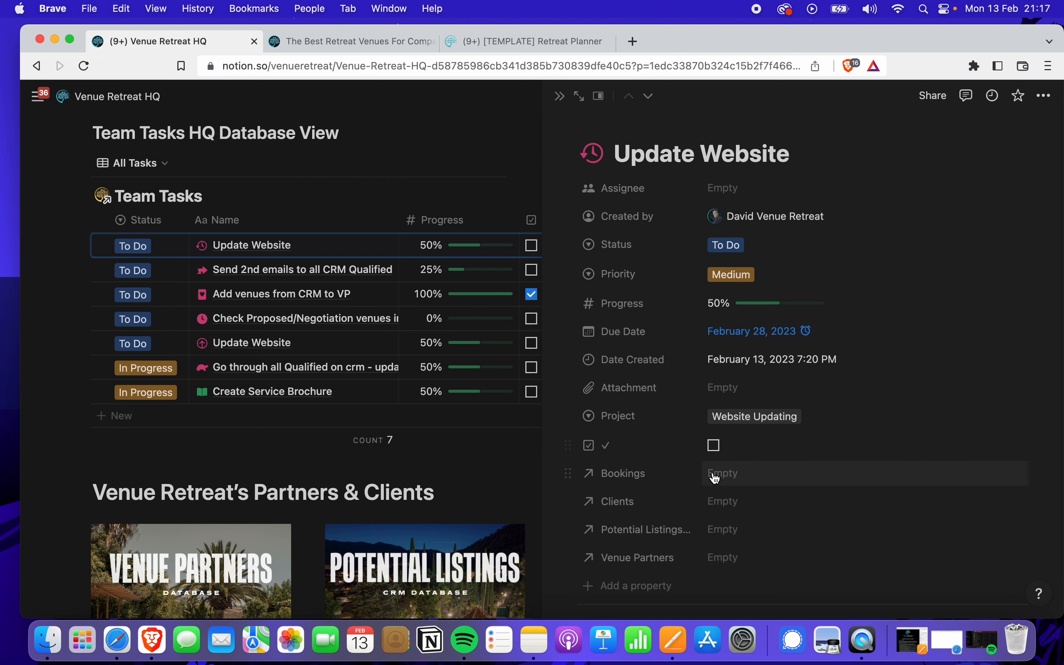
pyautogui.scroll(-2, 714, 440)
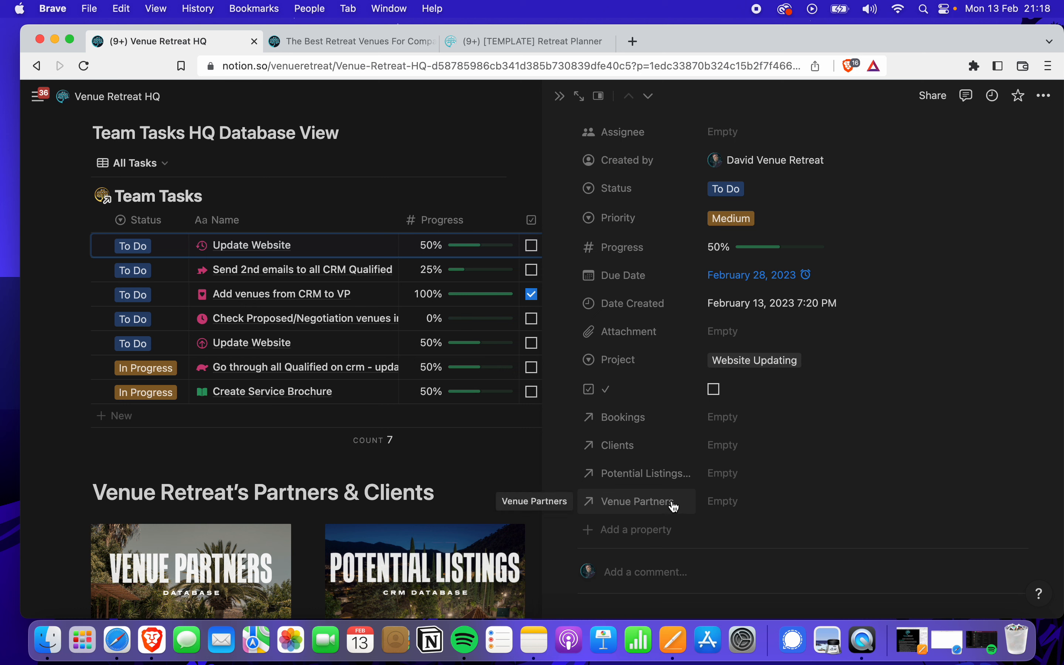
pyautogui.click(719, 505)
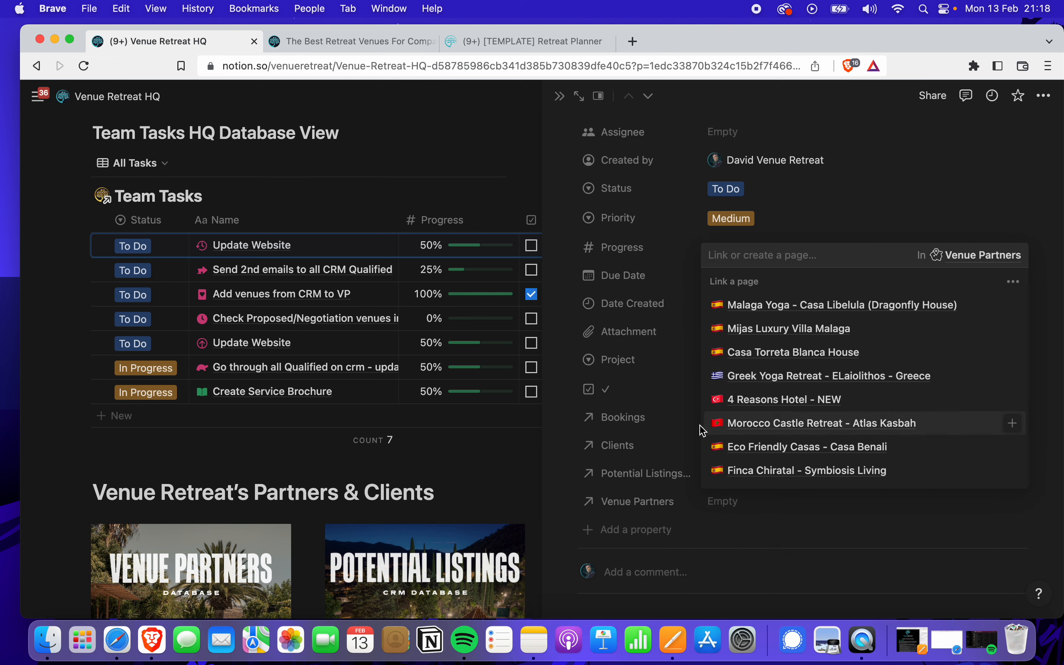
pyautogui.click(776, 305)
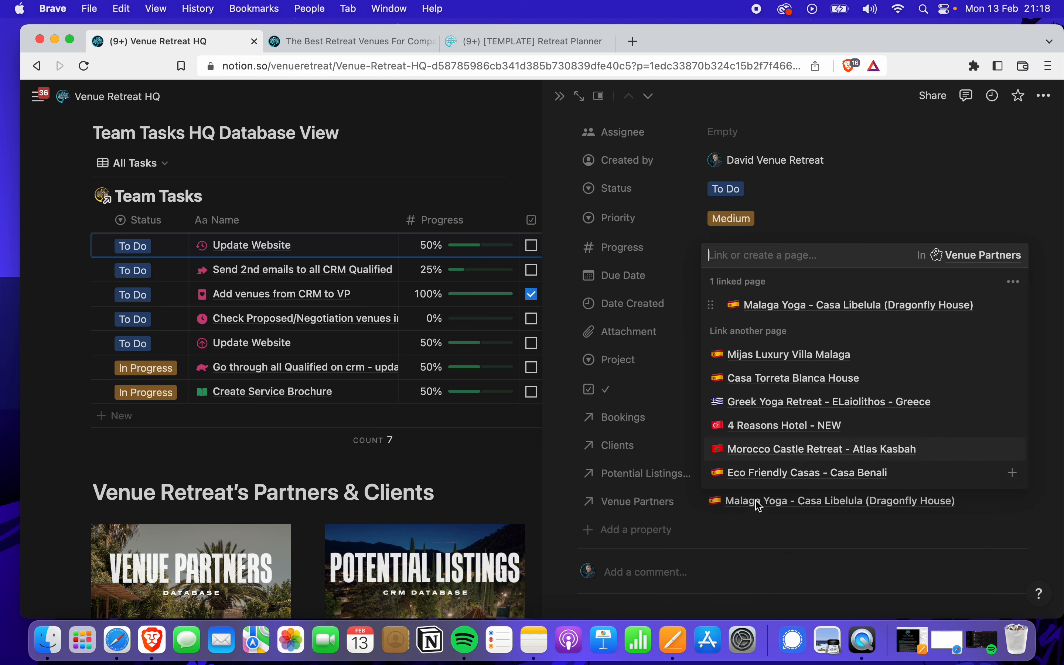
pyautogui.click(548, 510)
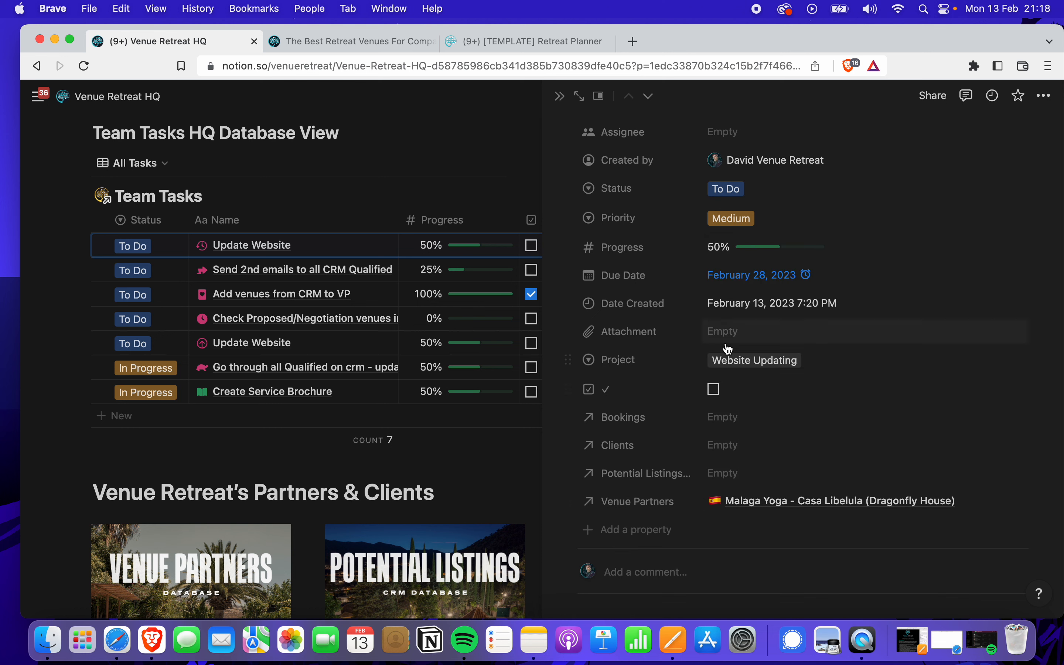
pyautogui.scroll(2, 726, 347)
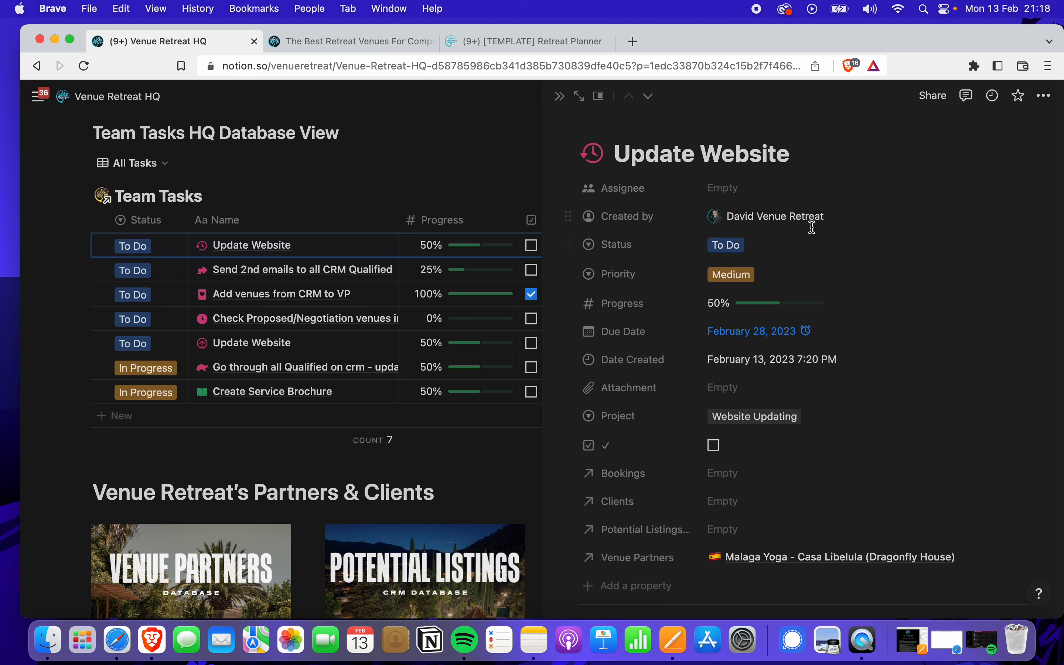
pyautogui.scroll(-1, 827, 370)
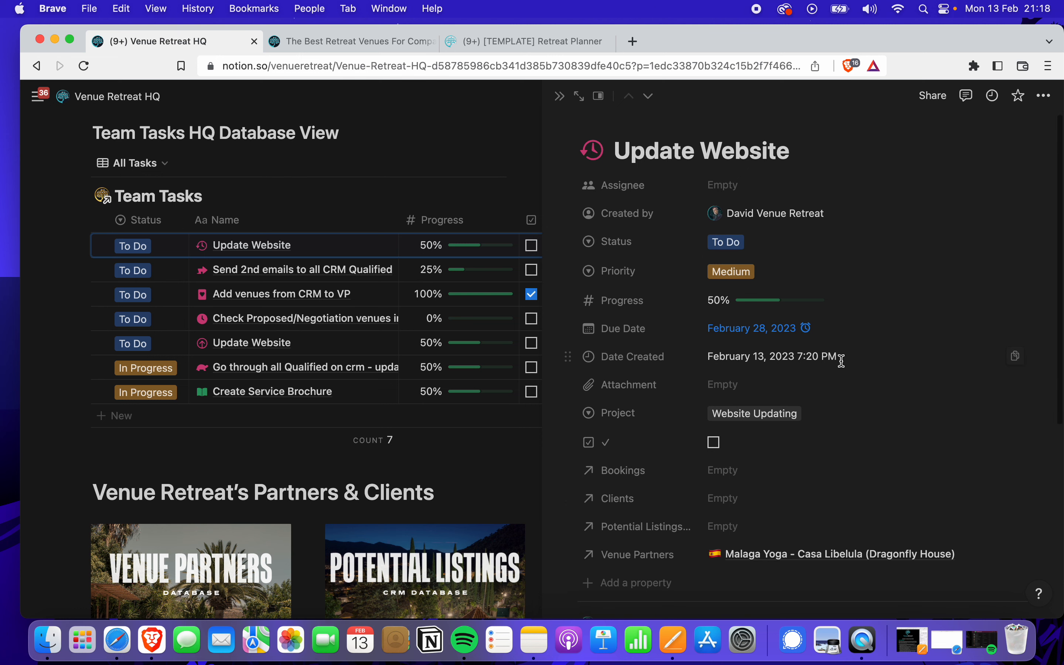
pyautogui.click(999, 552)
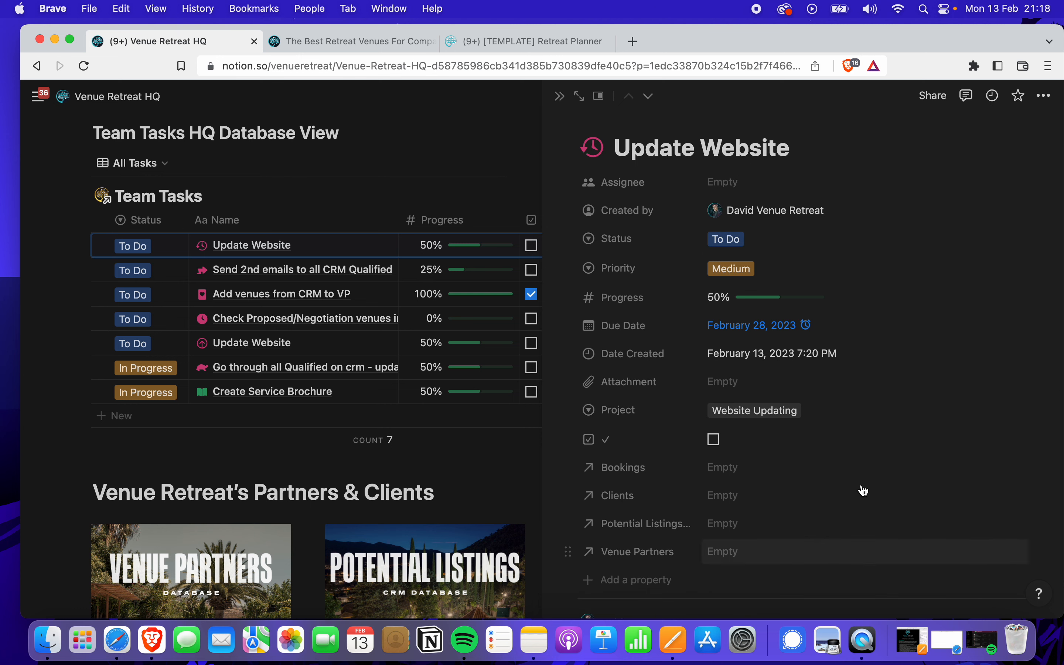
pyautogui.scroll(-2, 846, 474)
pyautogui.scroll(-3, 845, 475)
pyautogui.scroll(4, 747, 374)
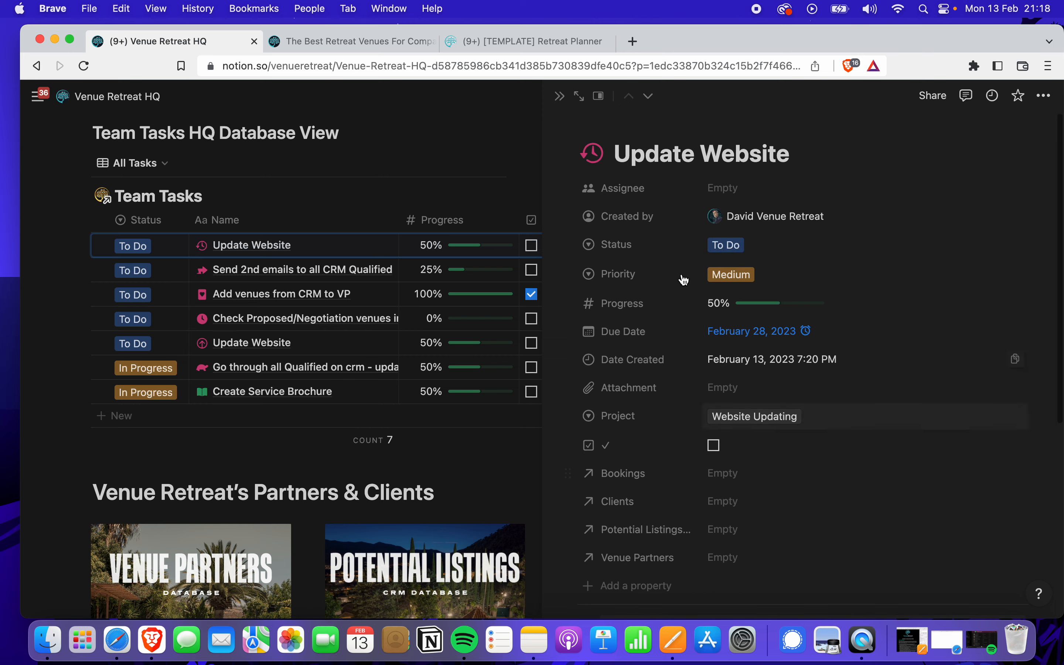
# Close the task peek, scroll to the Partners & Clients gallery, and open Potential Listings | CRM
pyautogui.click(560, 97)
pyautogui.scroll(-4, 326, 290)
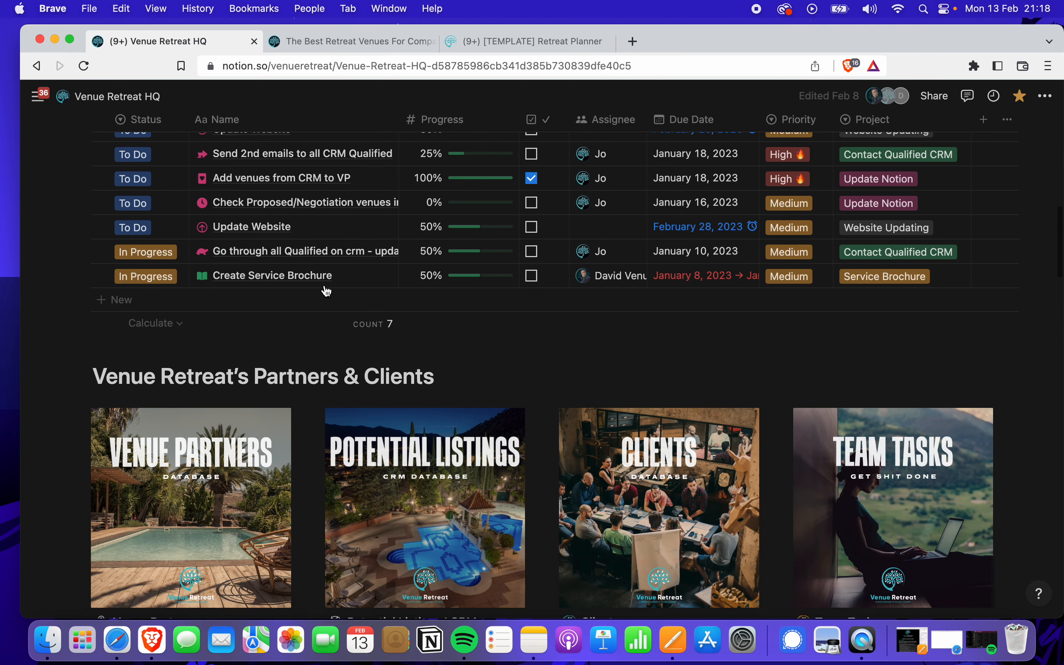
pyautogui.scroll(-7, 326, 291)
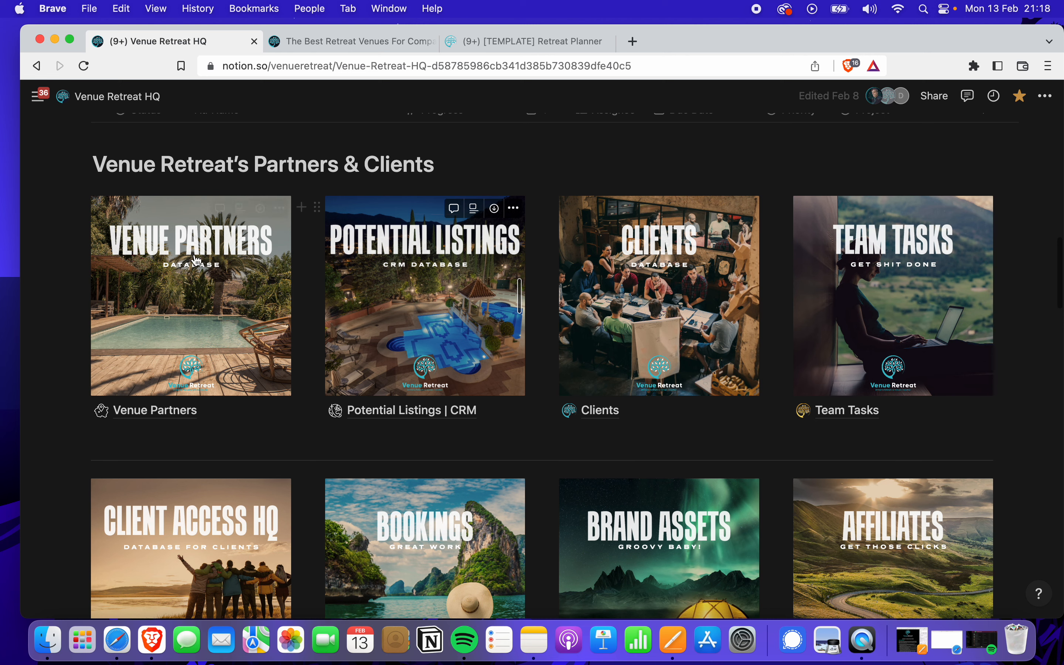
pyautogui.scroll(-5, 464, 315)
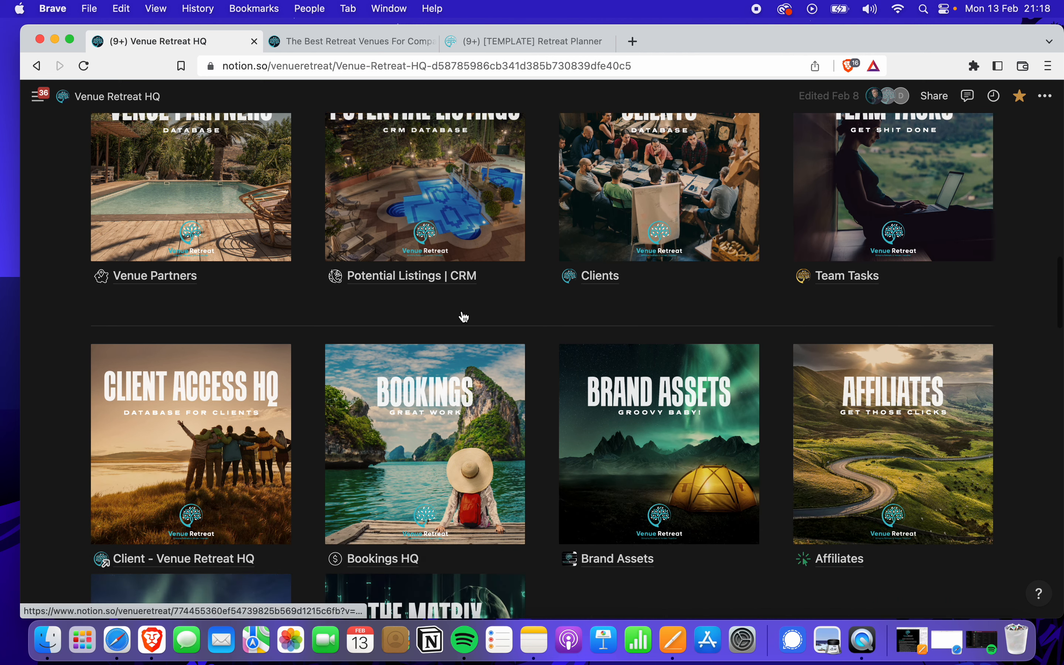
pyautogui.scroll(-2, 464, 316)
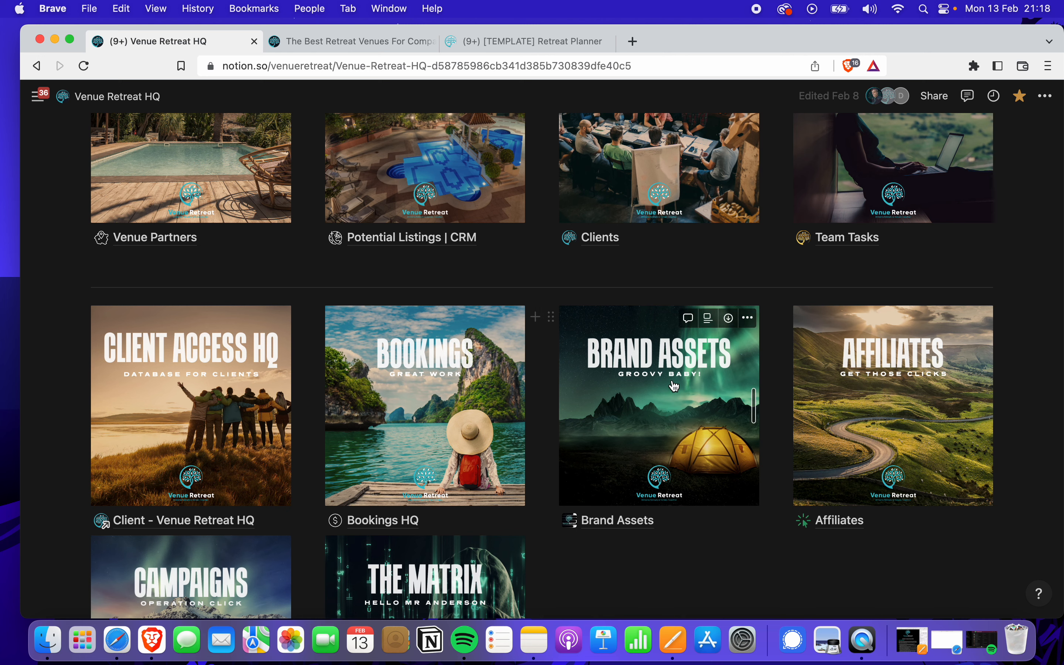
pyautogui.scroll(-3, 457, 397)
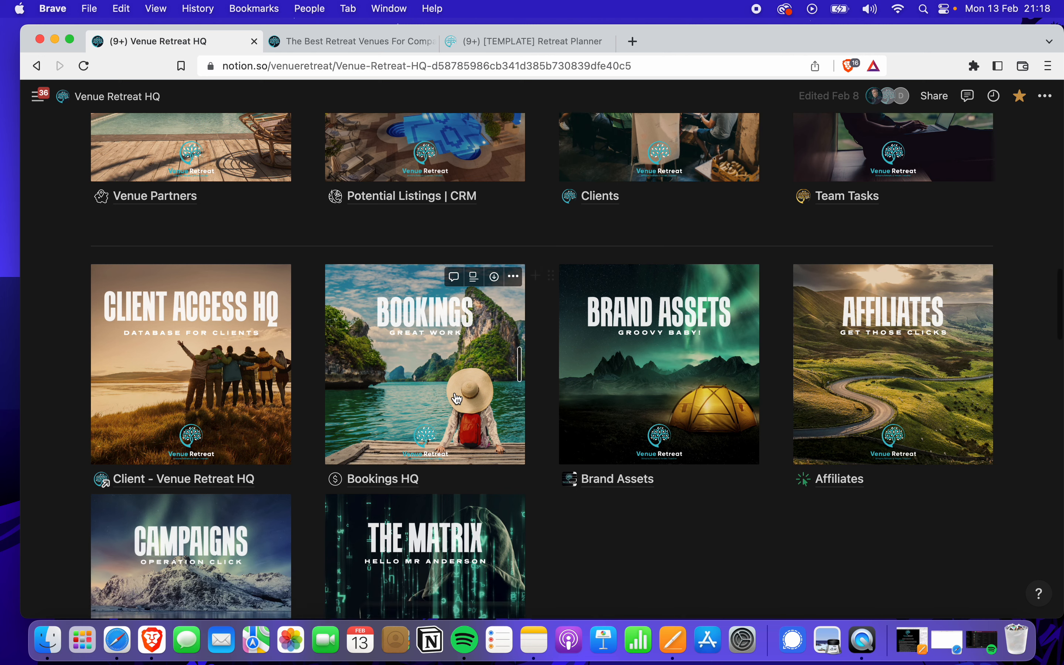
pyautogui.scroll(5, 456, 395)
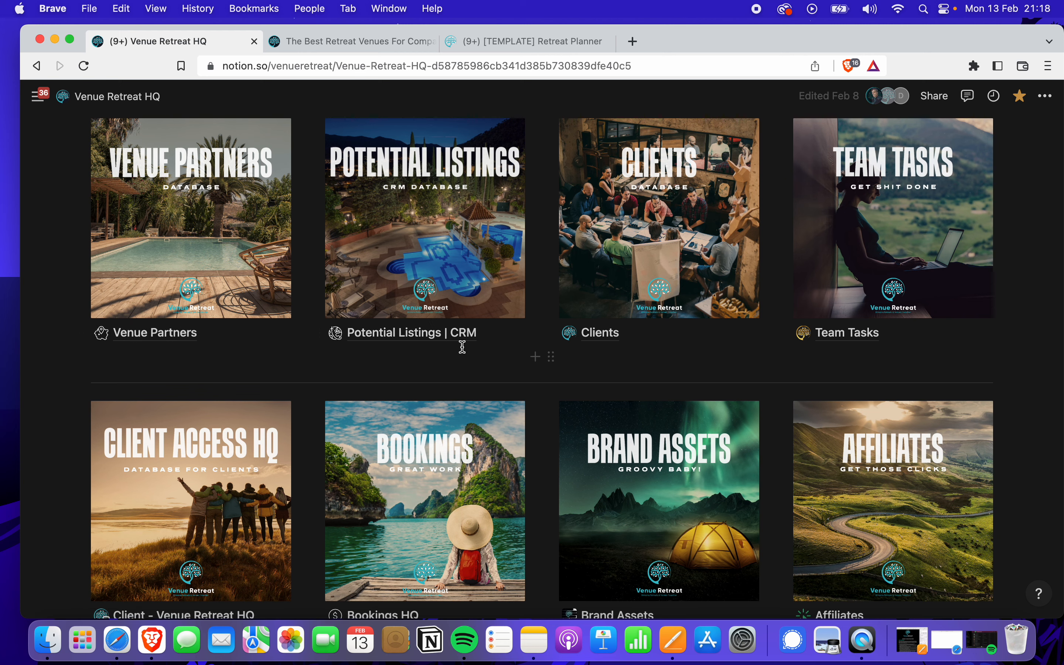
pyautogui.scroll(-2, 455, 352)
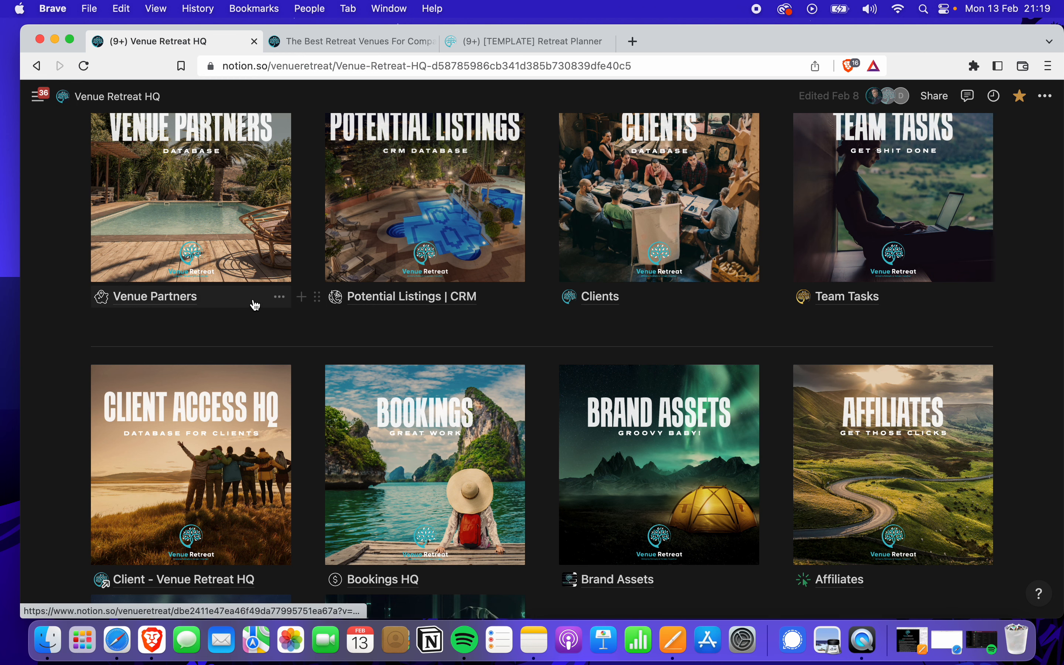
pyautogui.click(396, 303)
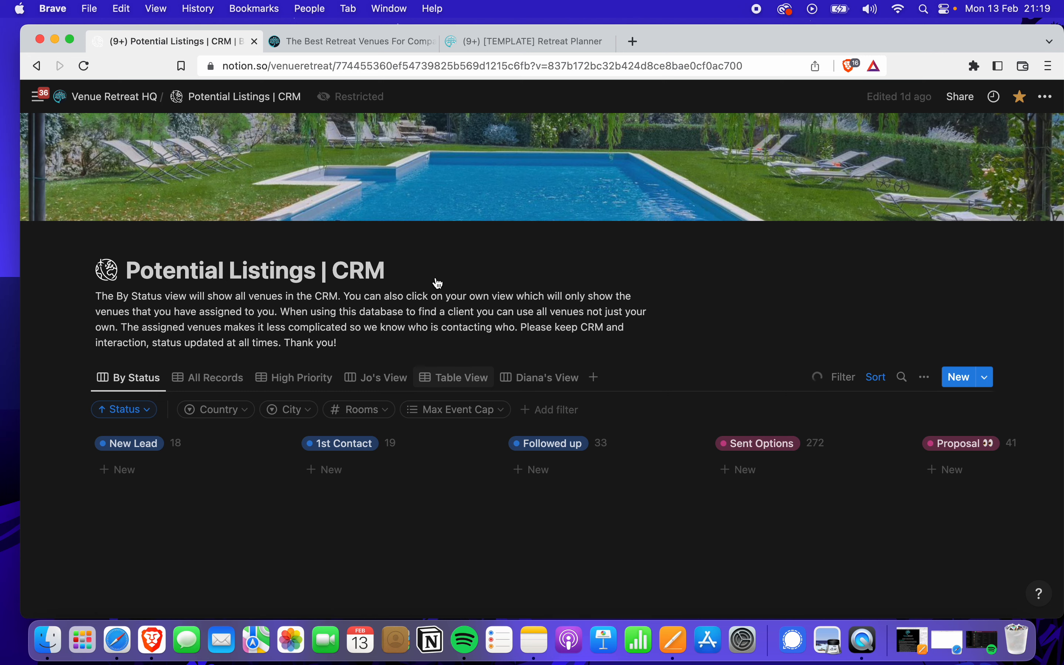
# Scroll across the By Status board's columns and open The Little Nell - Aspen card
pyautogui.scroll(-3, 362, 426)
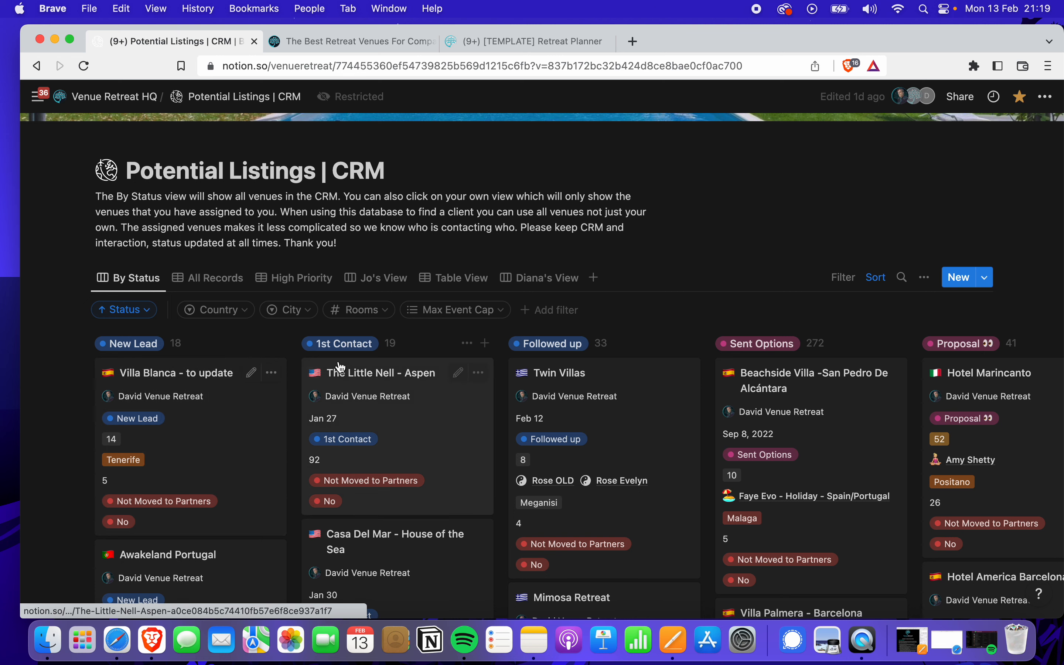
pyautogui.hscroll(3, 567, 350)
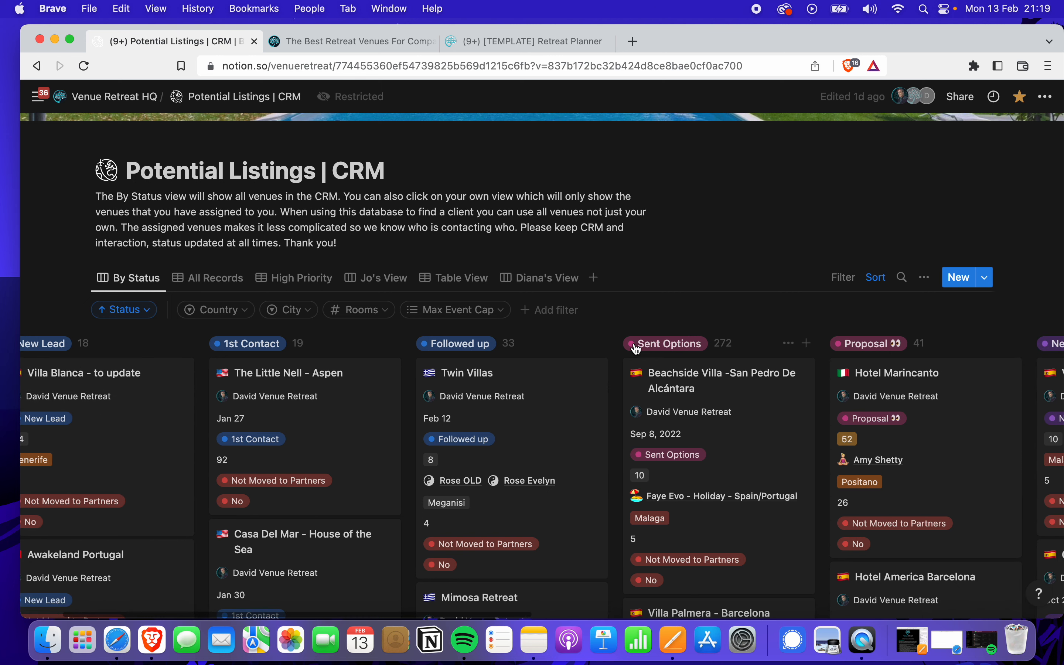
pyautogui.hscroll(10, 839, 348)
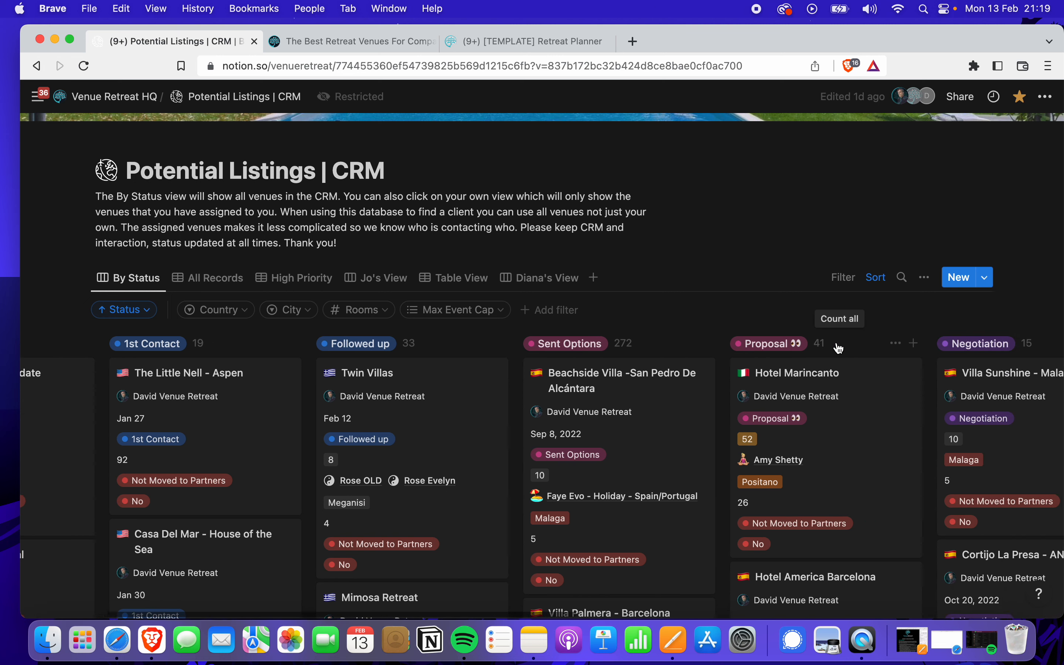
pyautogui.hscroll(-7, 838, 347)
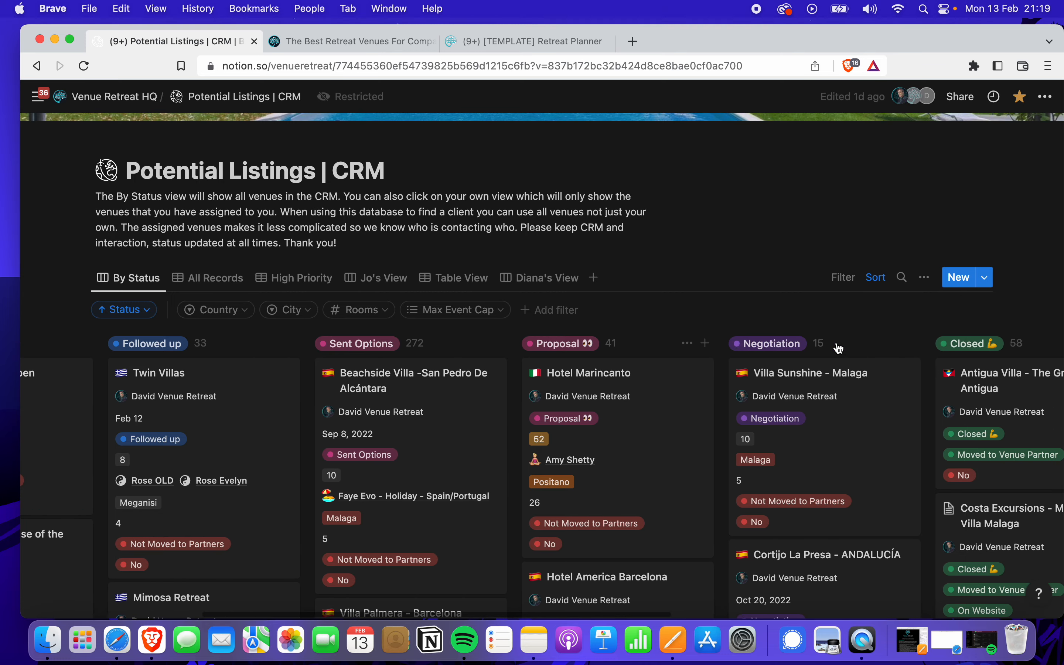
pyautogui.hscroll(-6, 832, 348)
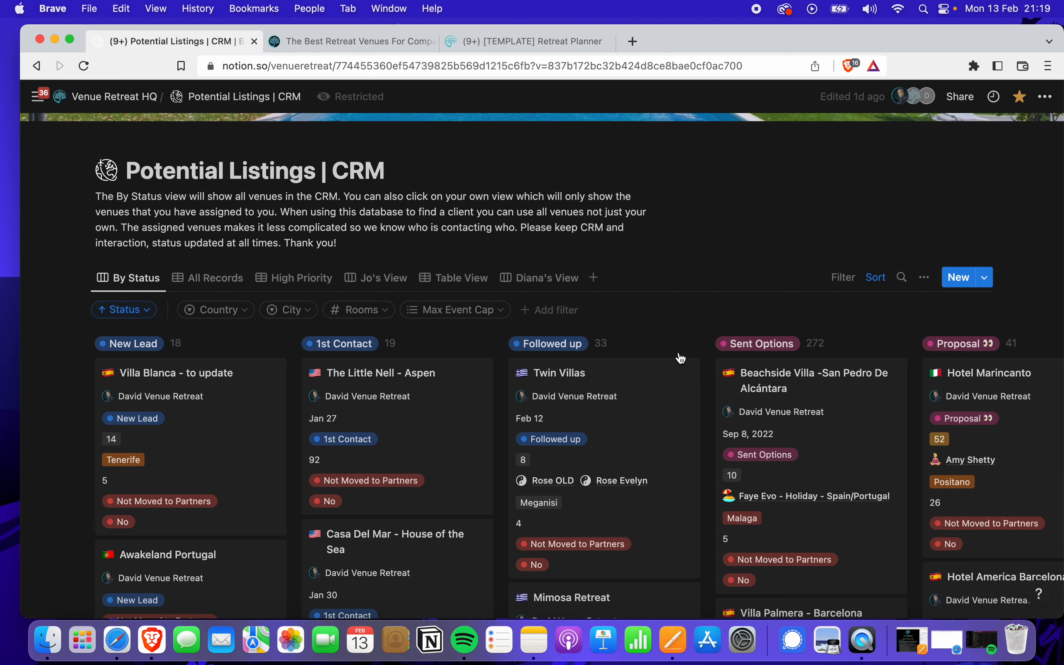
pyautogui.scroll(-2, 615, 330)
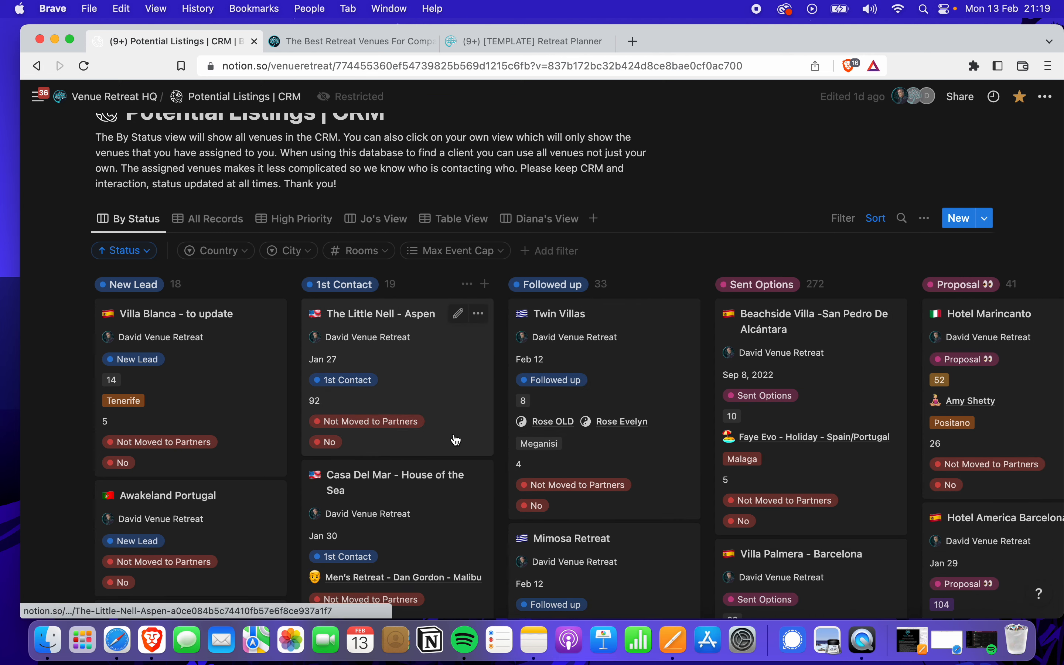
pyautogui.scroll(-2, 456, 440)
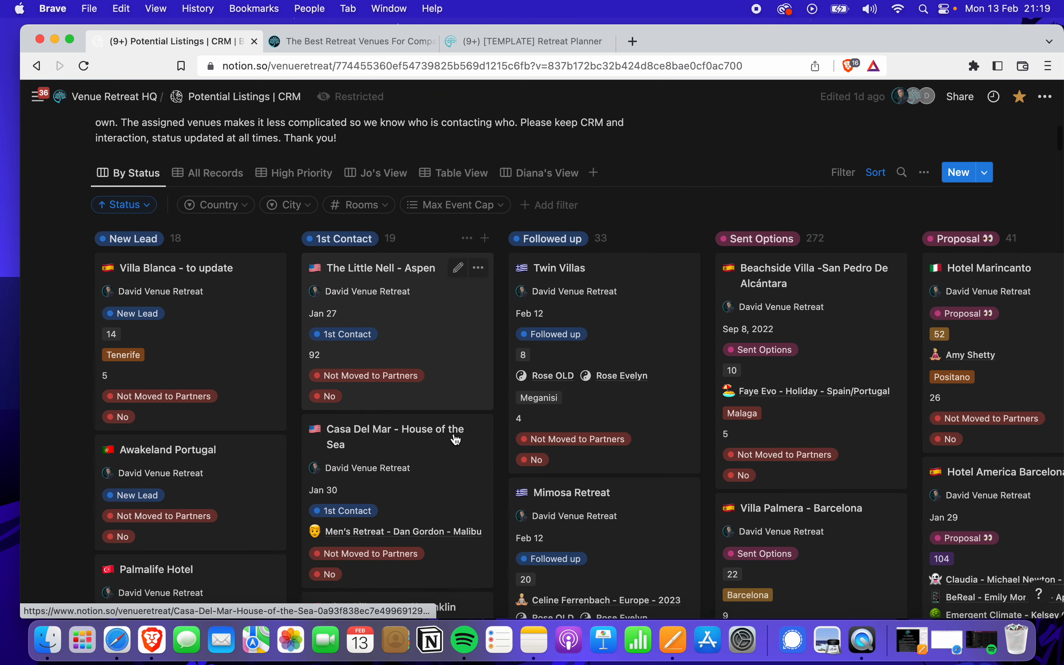
pyautogui.click(444, 319)
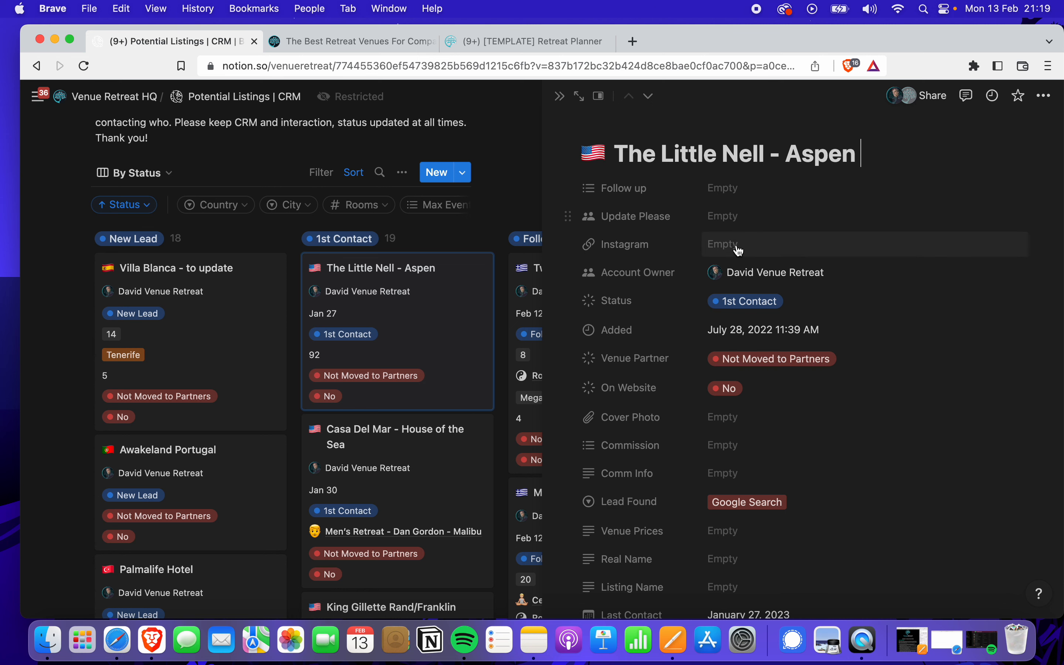
# Scroll through The Little Nell - Aspen record's properties, then close the preview
pyautogui.scroll(-4, 737, 317)
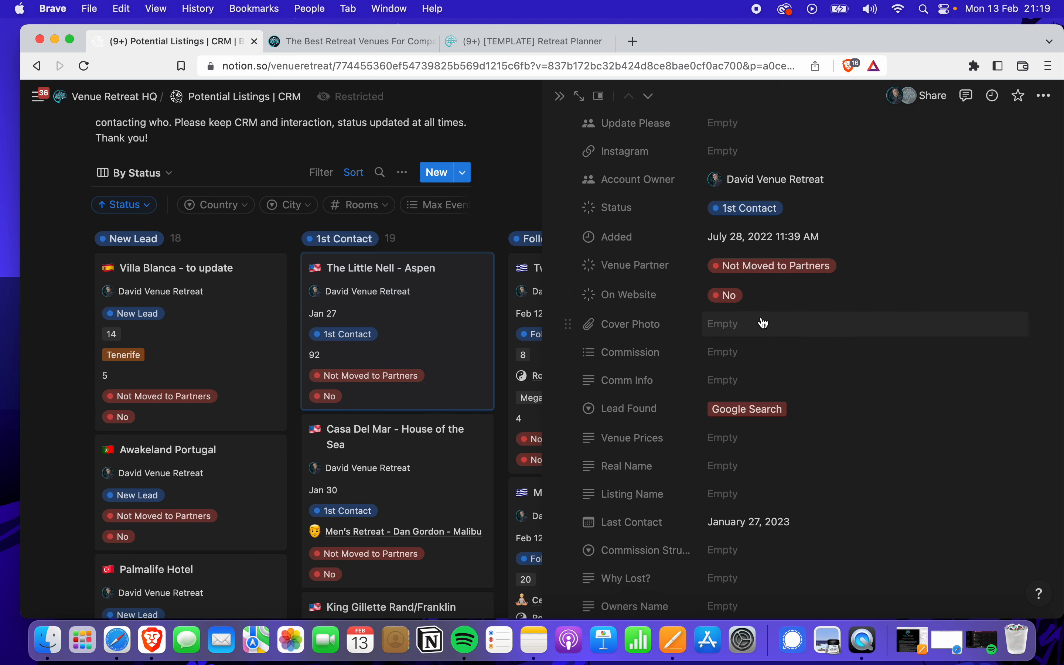
pyautogui.scroll(-1, 784, 312)
pyautogui.scroll(-2, 787, 335)
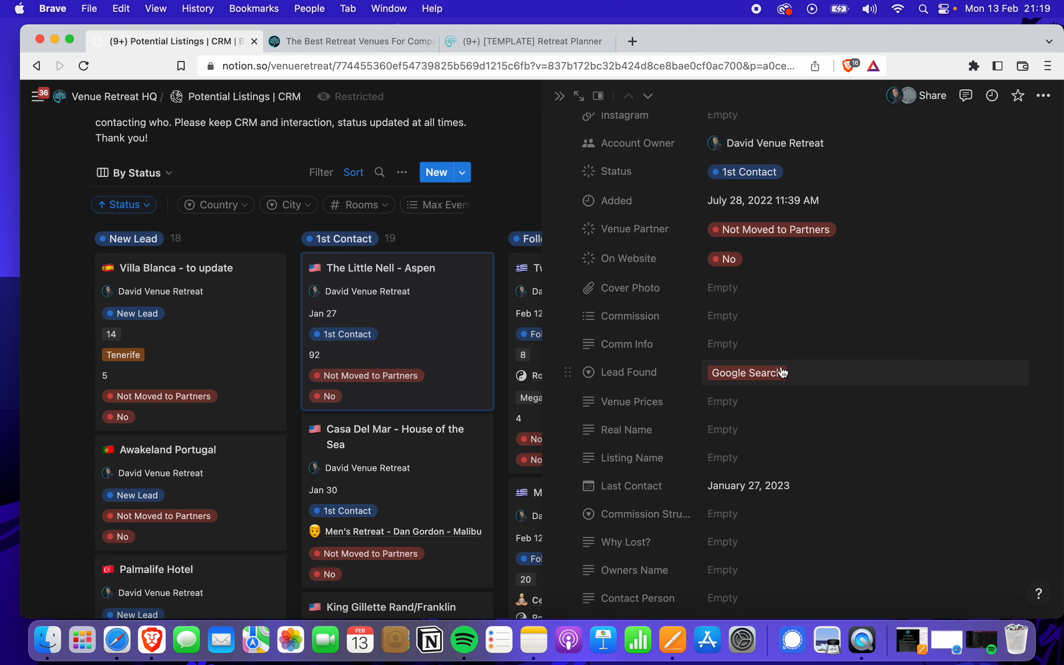
pyautogui.scroll(-3, 796, 401)
pyautogui.scroll(-15, 795, 400)
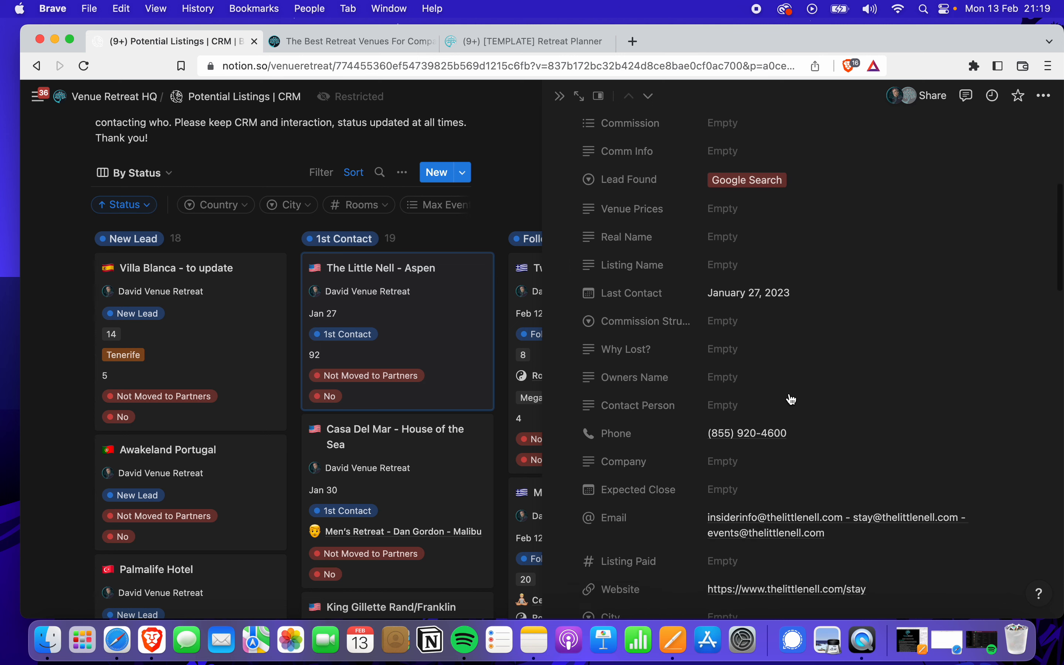
pyautogui.scroll(-13, 792, 399)
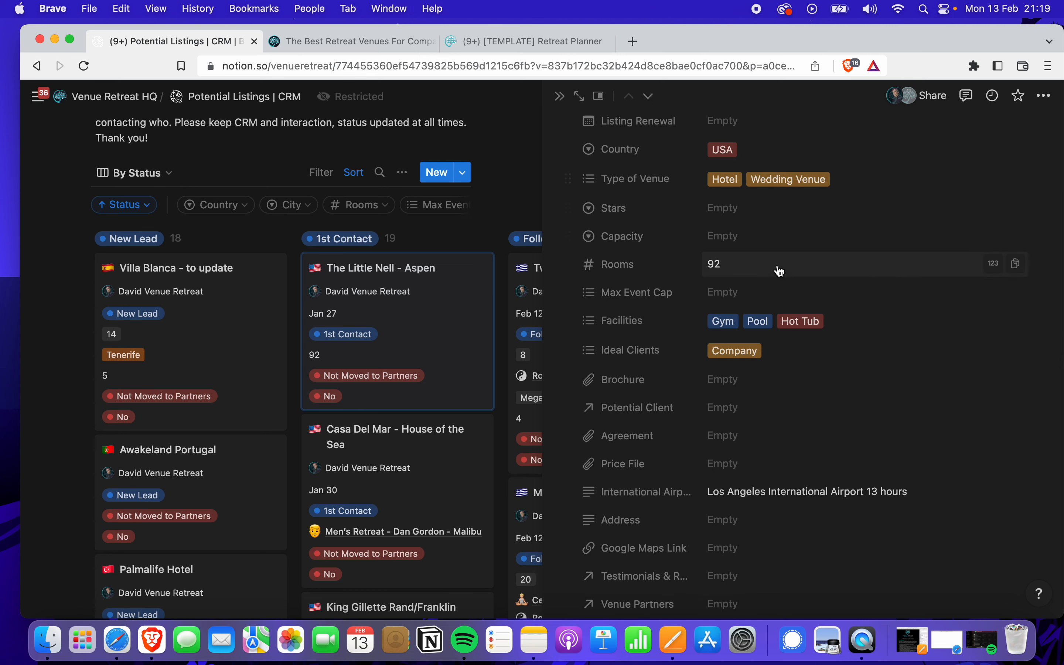
pyautogui.scroll(-10, 772, 308)
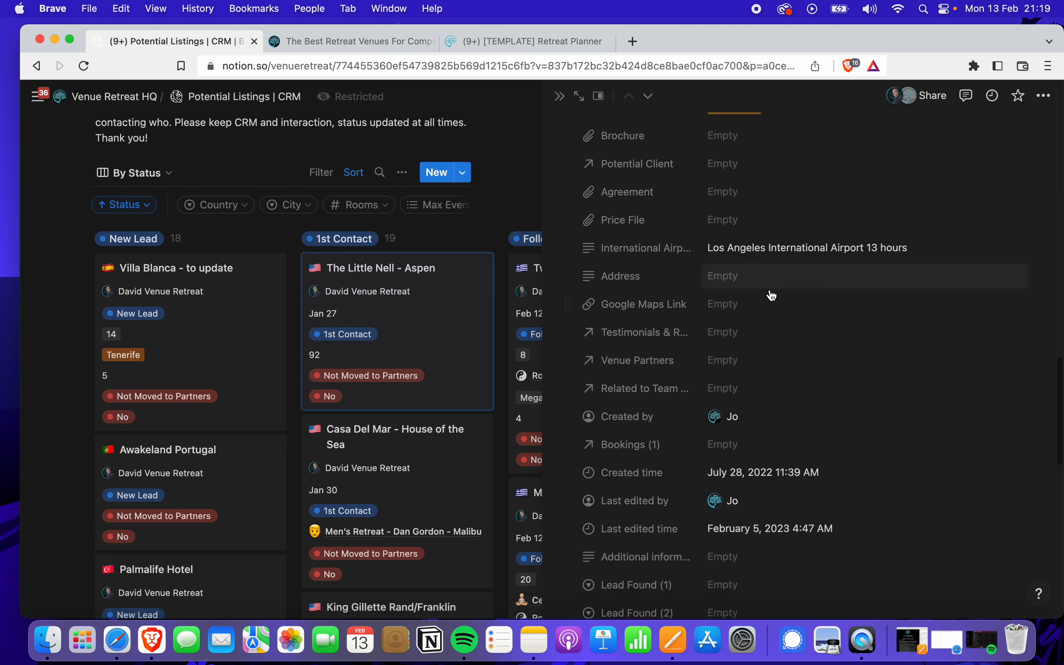
pyautogui.scroll(5, 770, 273)
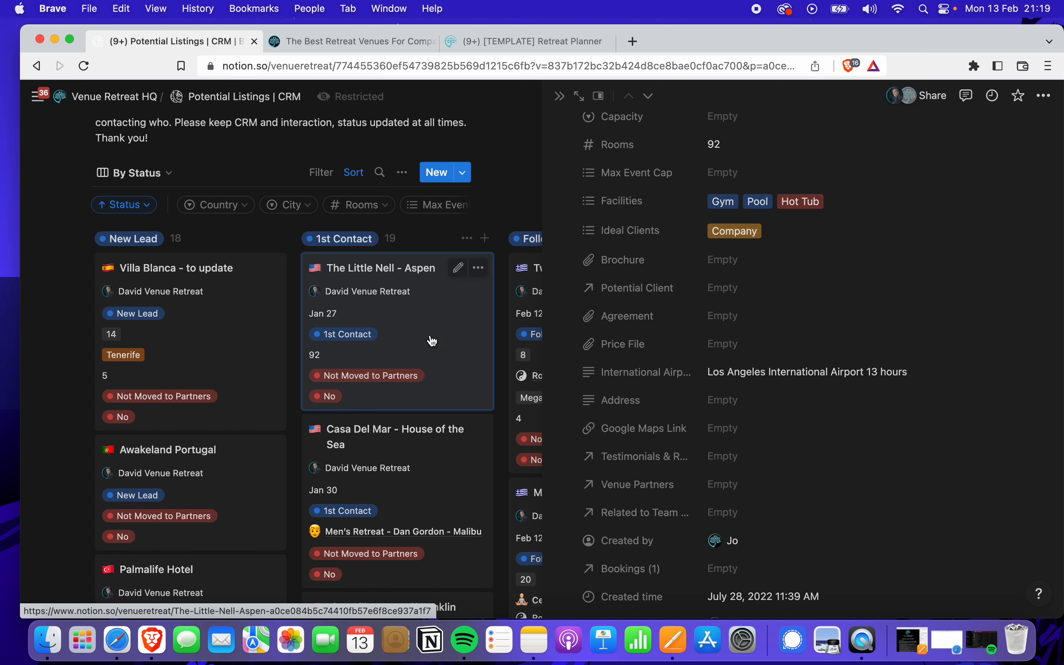
pyautogui.press('Escape')
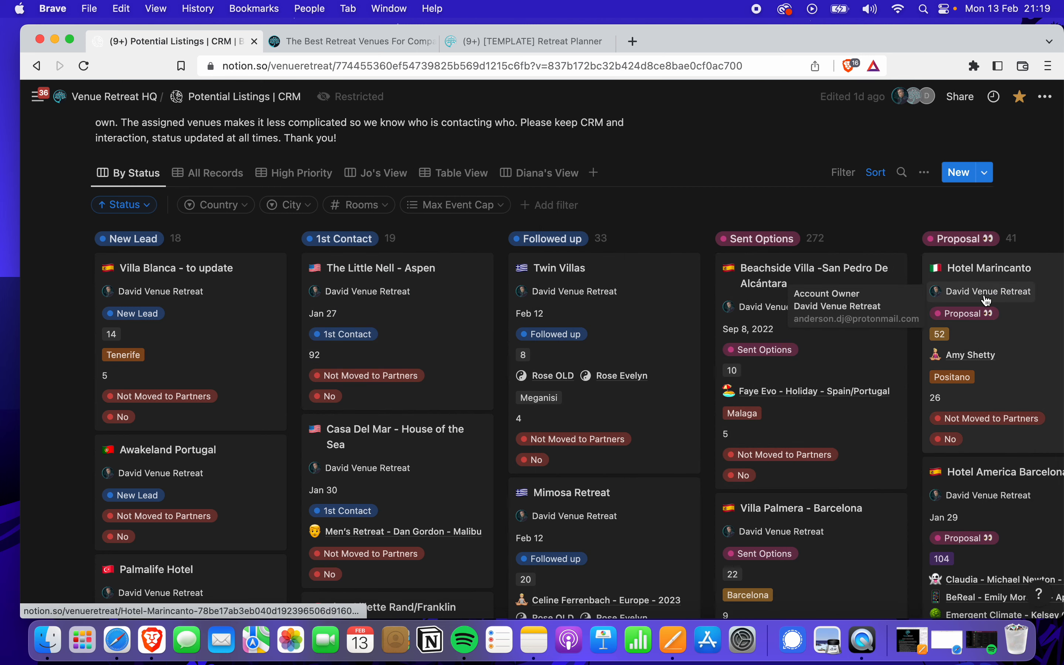
# Drop The Little Nell card back in place, reopen it, keep Status at 1st Contact, and close it
pyautogui.hscroll(3, 986, 300)
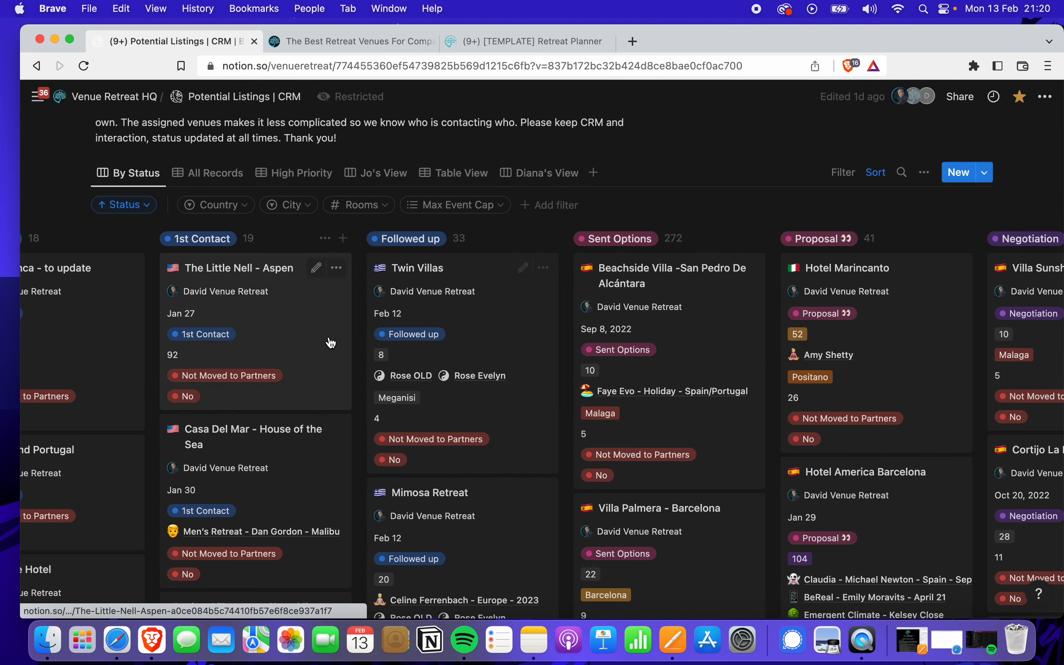
pyautogui.moveTo(315, 342)
pyautogui.mouseDown()
pyautogui.moveTo(835, 335)
pyautogui.moveTo(308, 347)
pyautogui.mouseUp()
pyautogui.click(307, 336)
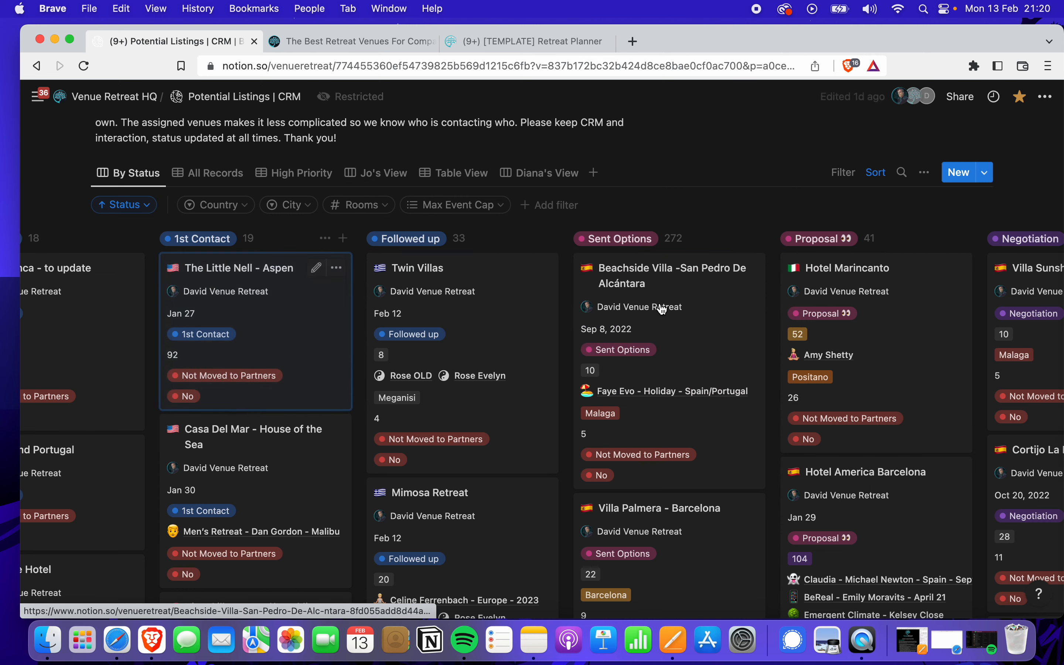
pyautogui.click(768, 305)
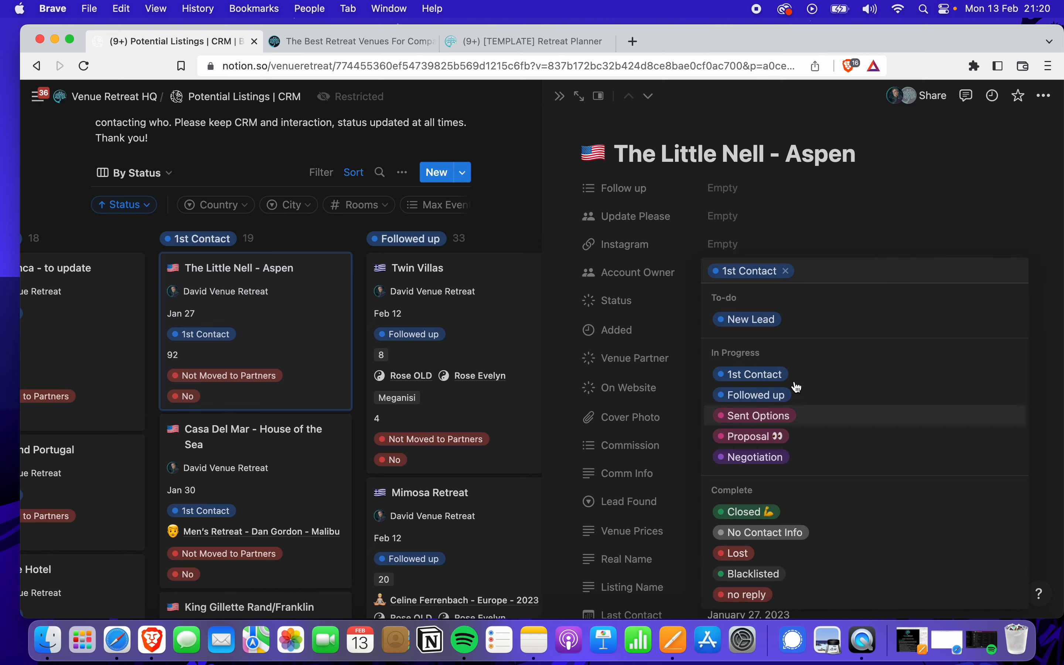
pyautogui.click(851, 241)
pyautogui.click(563, 97)
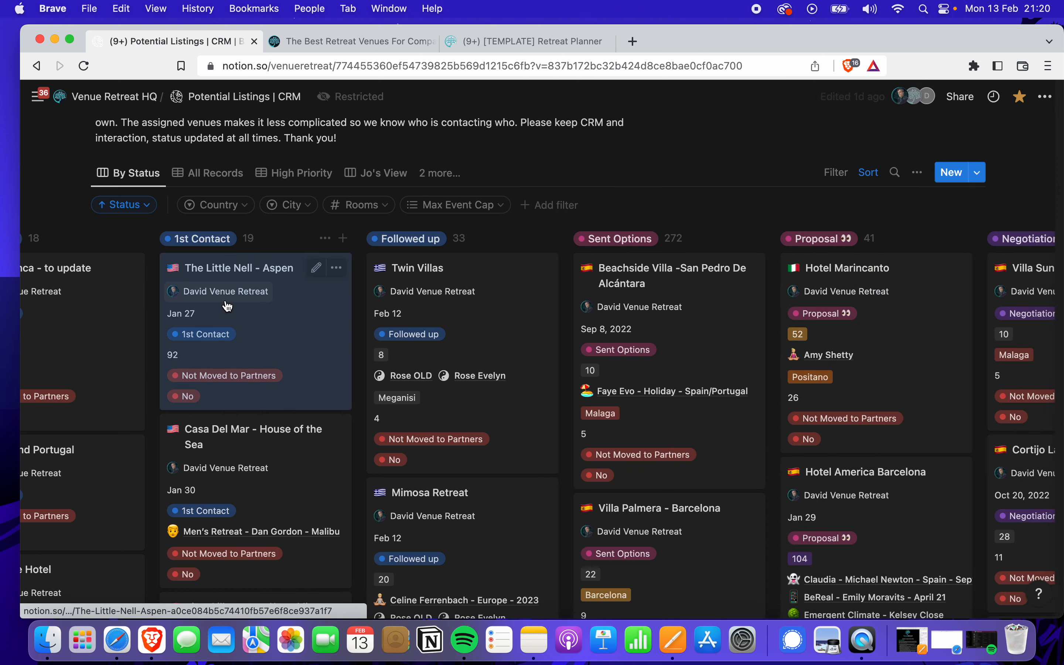
pyautogui.click(86, 96)
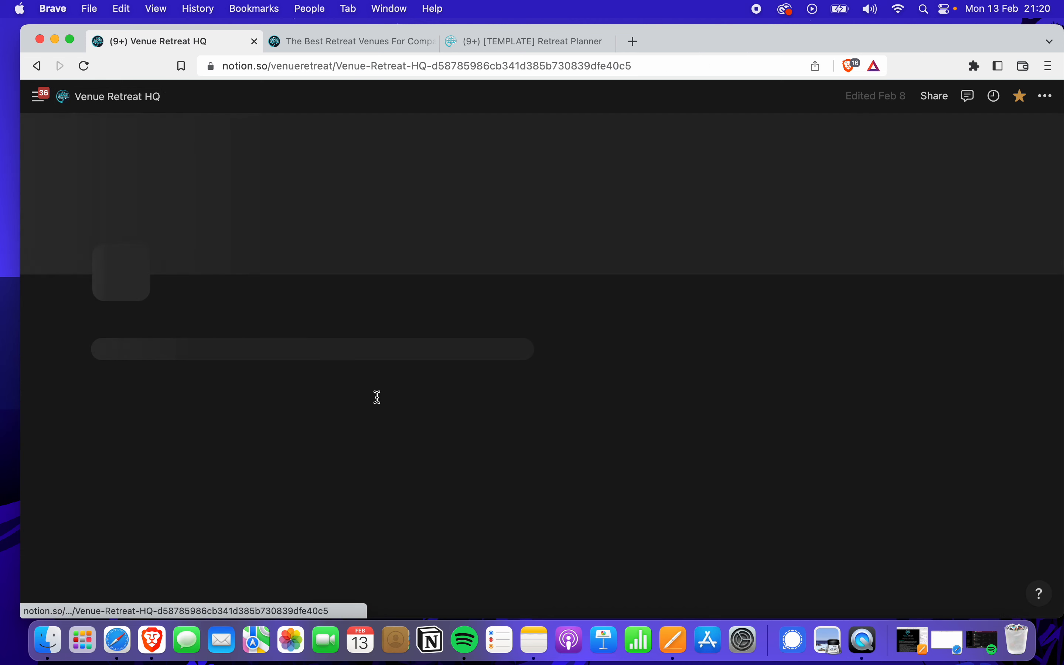
pyautogui.scroll(-10, 387, 412)
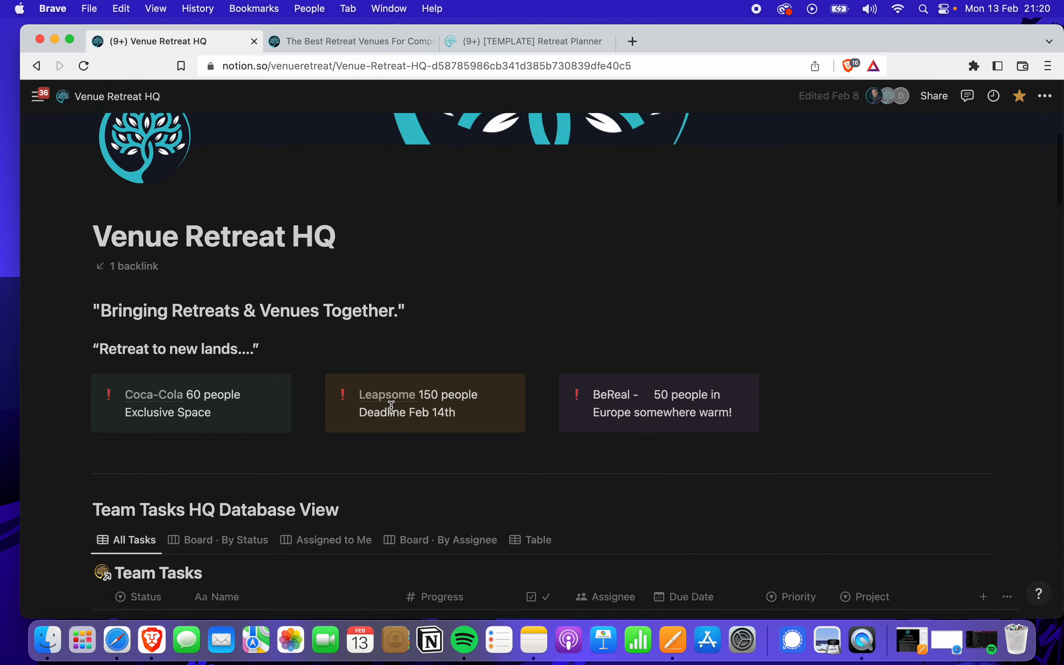
pyautogui.scroll(-10, 394, 436)
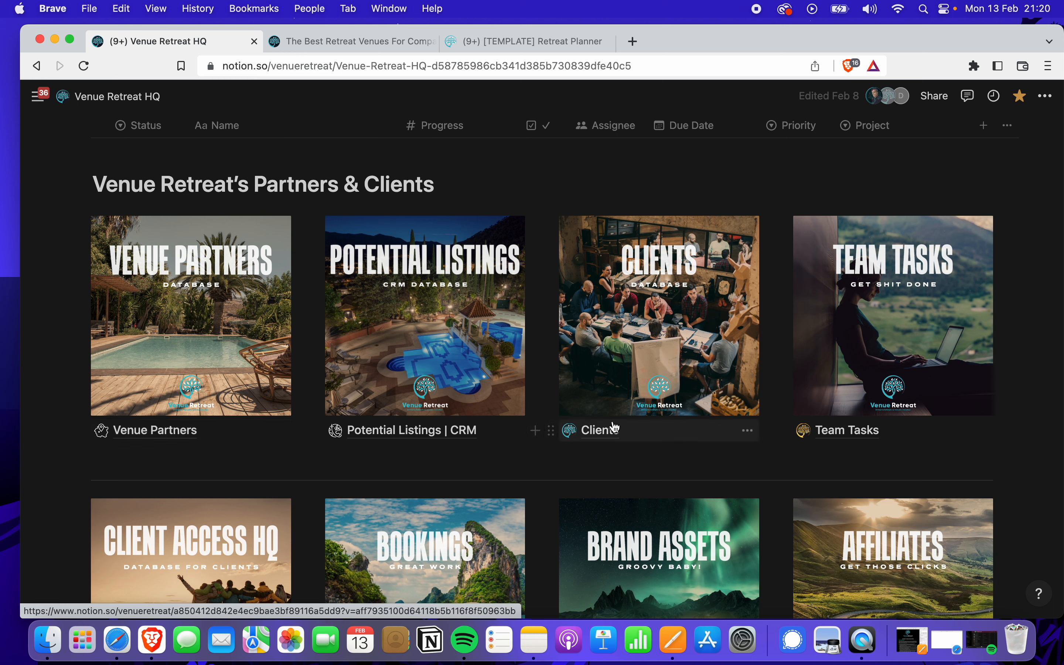
pyautogui.scroll(-3, 648, 385)
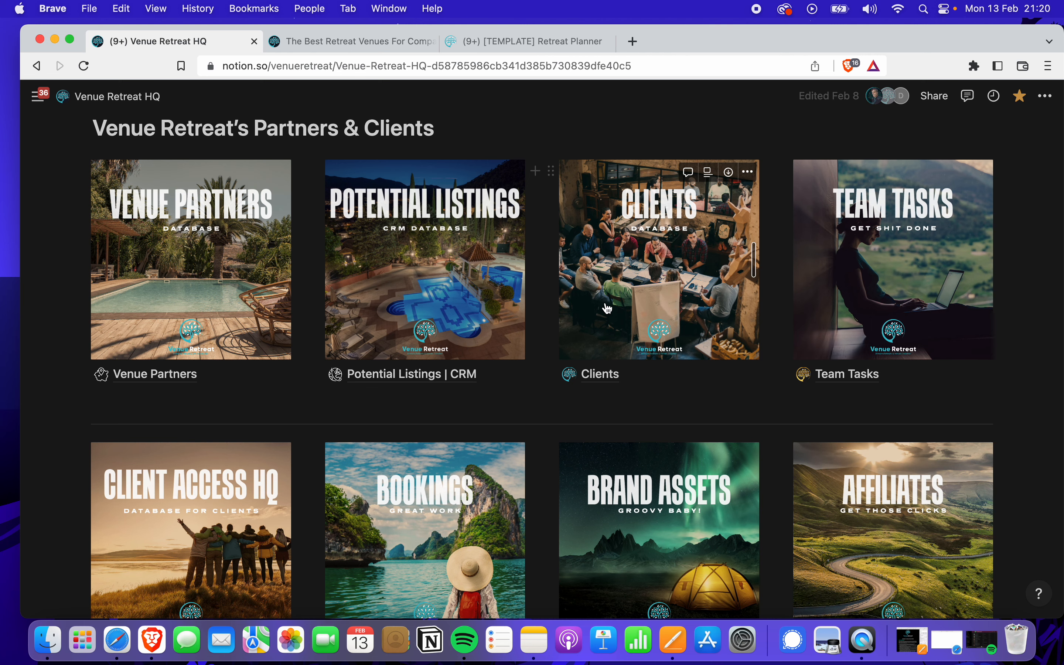
pyautogui.scroll(-2, 607, 308)
pyautogui.scroll(3, 510, 282)
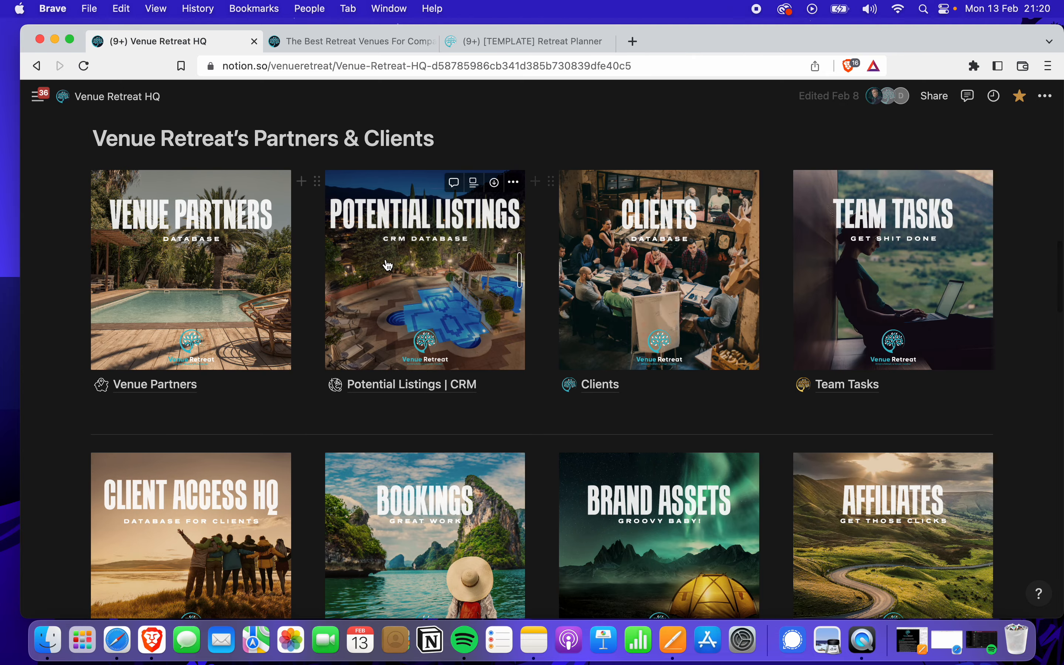
pyautogui.scroll(-2, 275, 372)
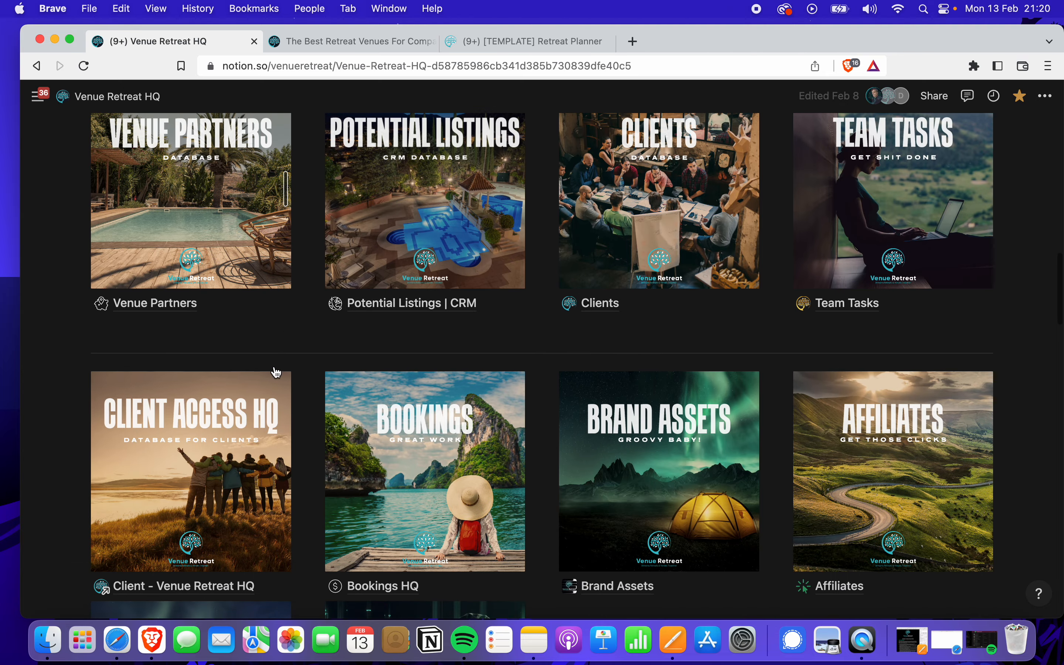
pyautogui.scroll(-1, 274, 366)
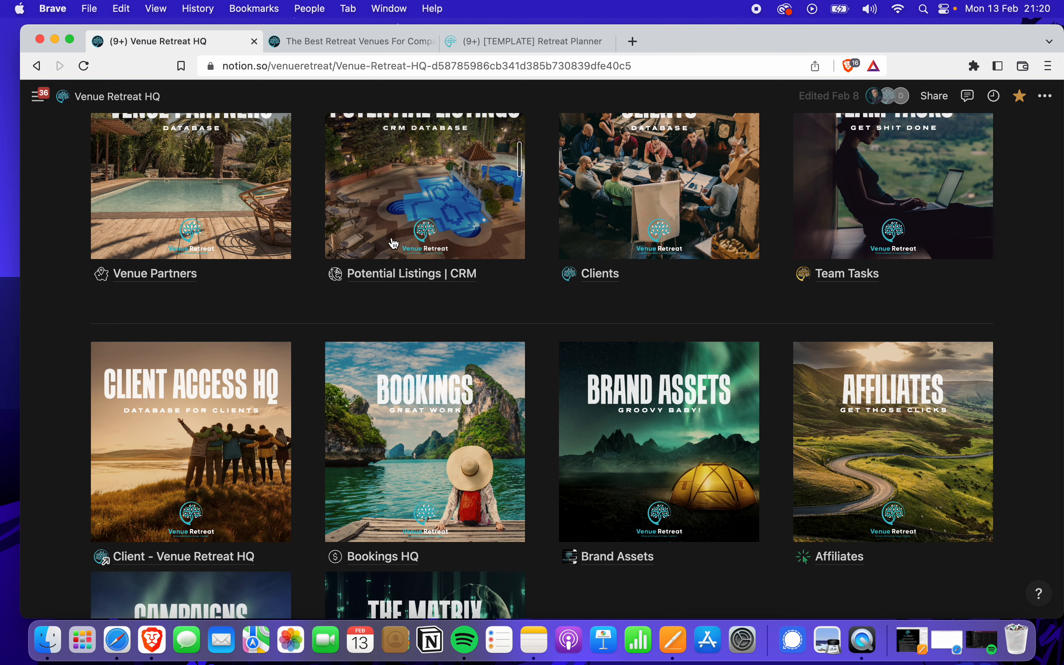
pyautogui.scroll(1, 268, 395)
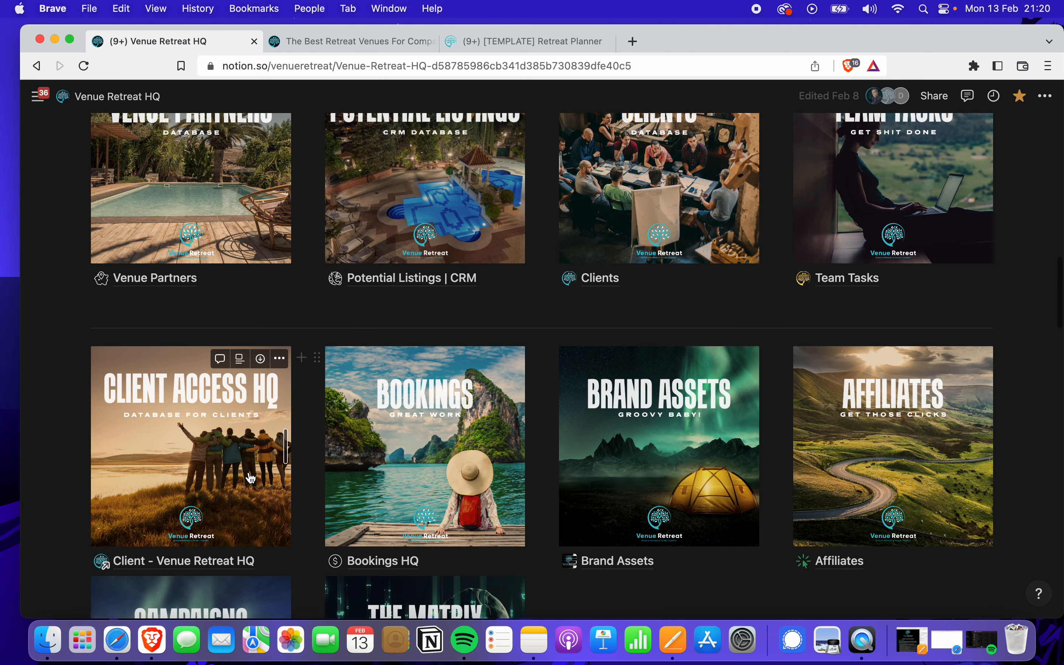
pyautogui.scroll(-2, 251, 477)
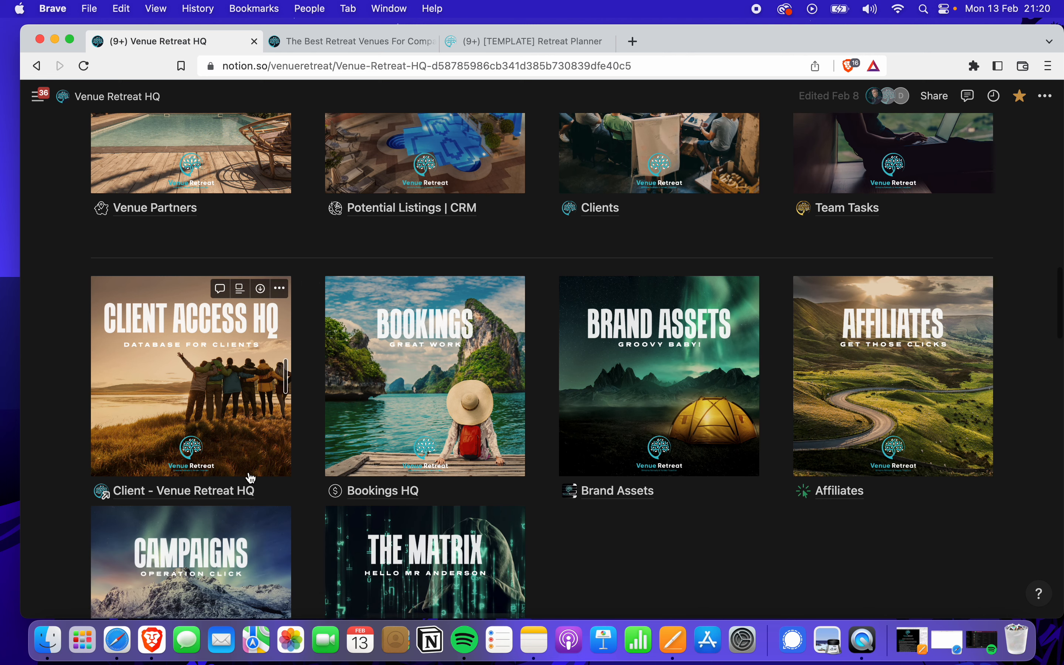
# Open the Client - Venue Retreat HQ page and scroll down to its Client Access HQ and Ask an Expert blocks
pyautogui.click(229, 493)
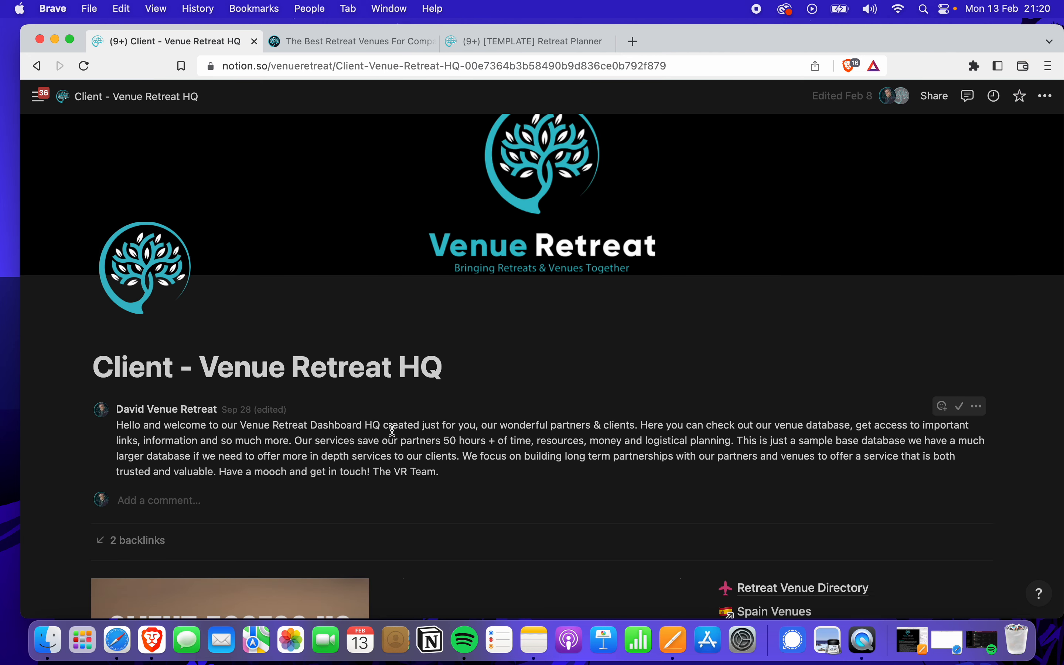
pyautogui.scroll(-2, 457, 431)
pyautogui.scroll(1, 458, 432)
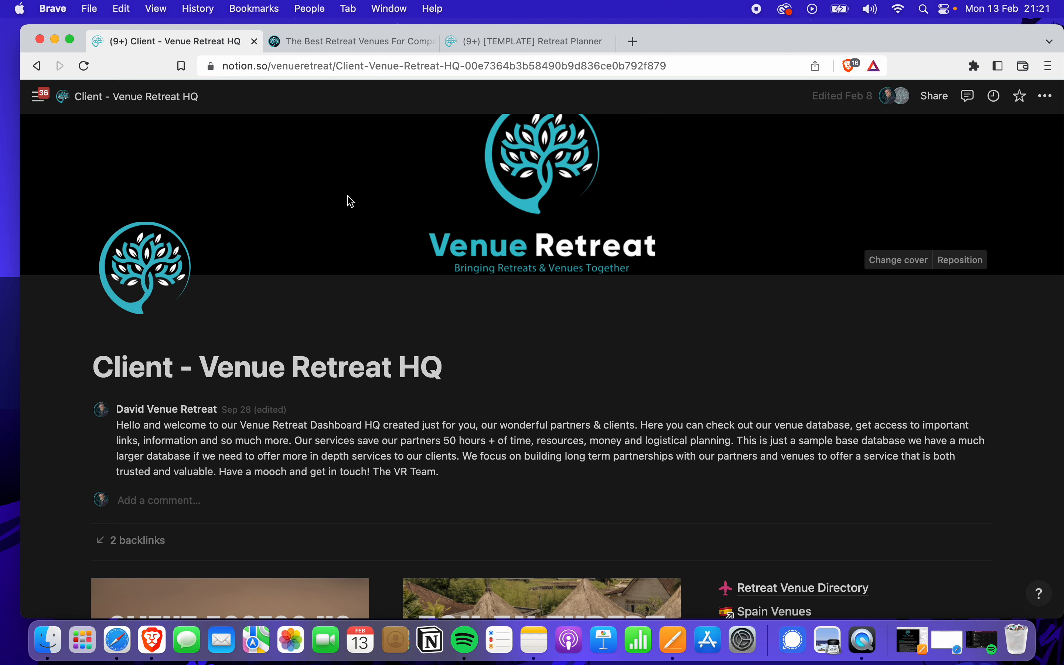
pyautogui.scroll(-1, 426, 211)
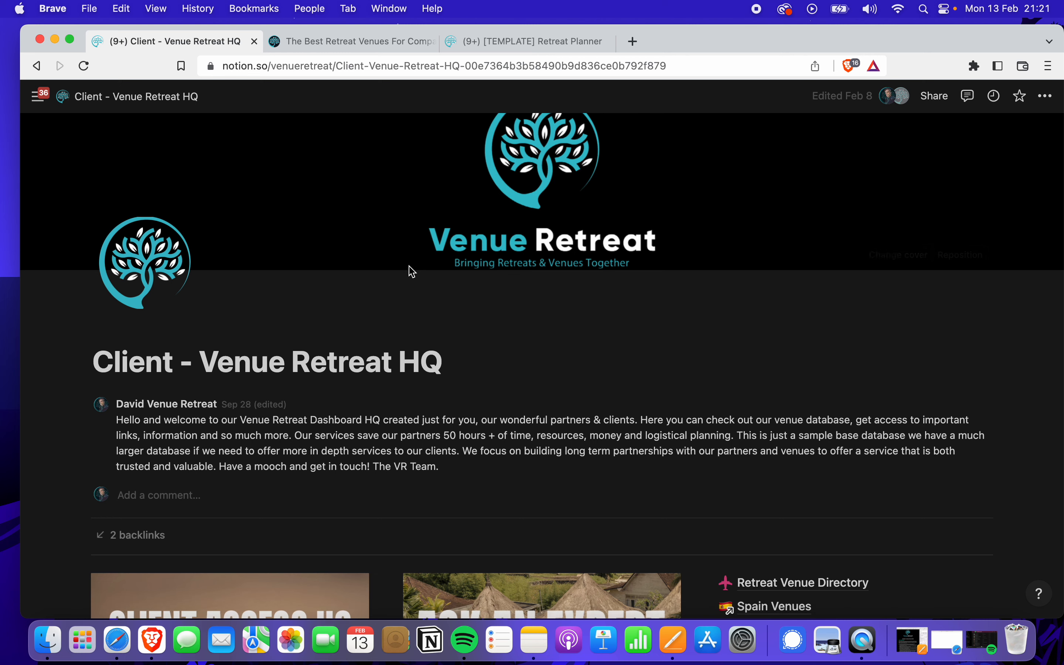
pyautogui.scroll(-3, 495, 363)
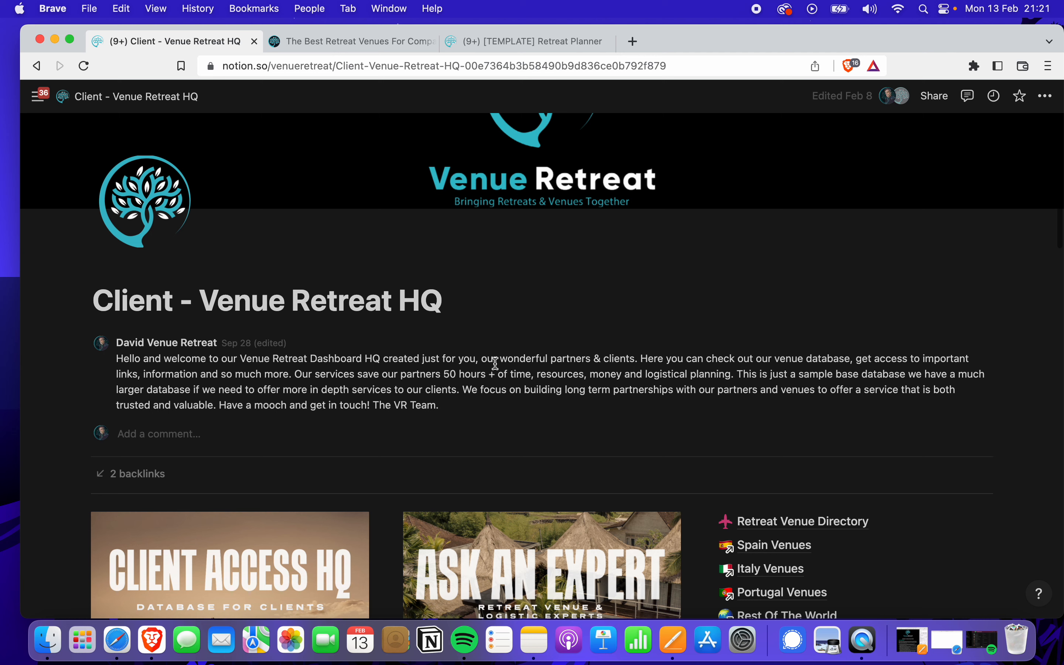
pyautogui.scroll(-7, 495, 363)
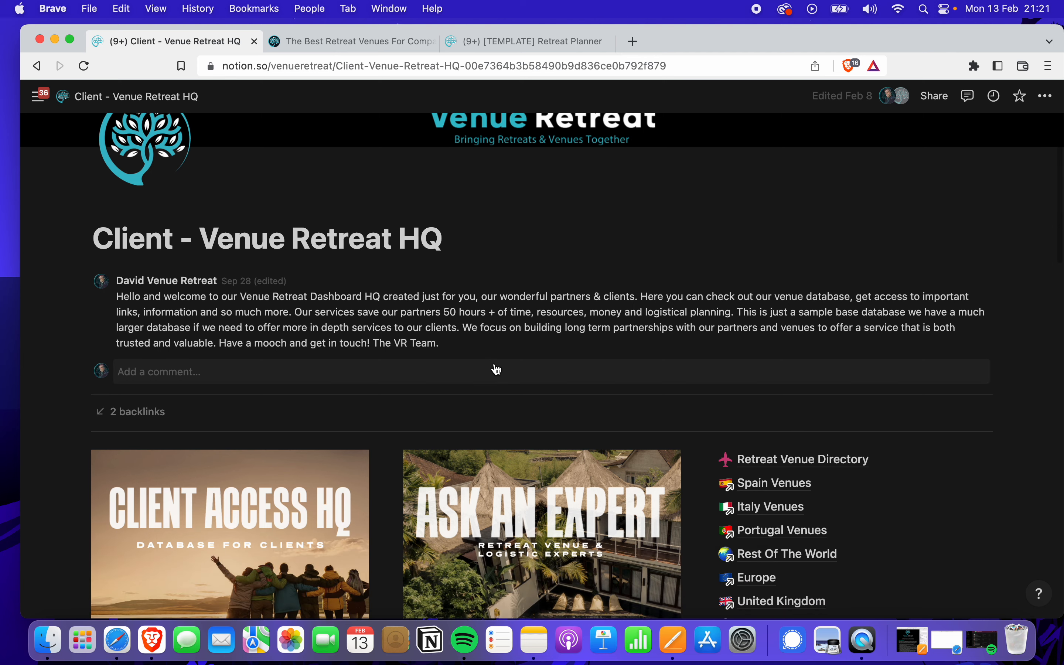
pyautogui.scroll(-4, 496, 369)
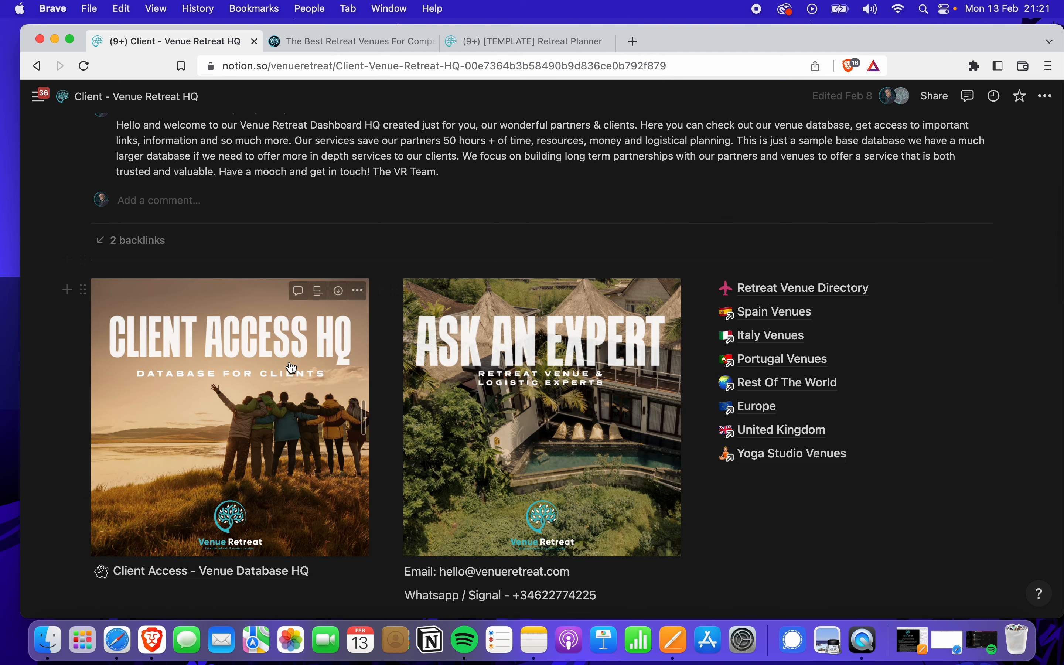
pyautogui.scroll(-3, 398, 369)
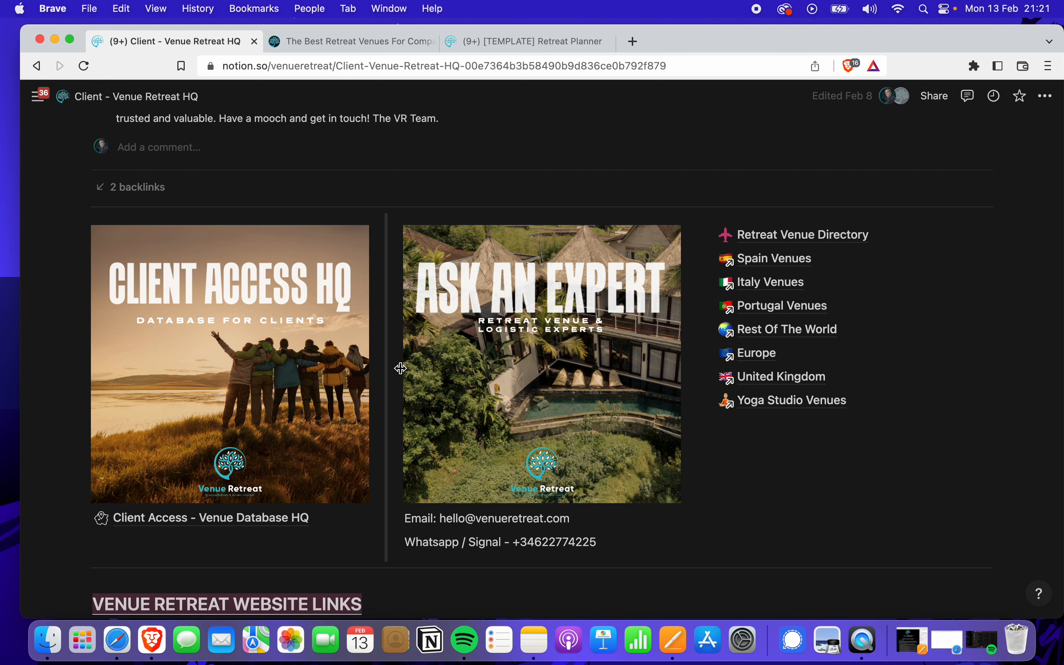
pyautogui.scroll(-3, 540, 376)
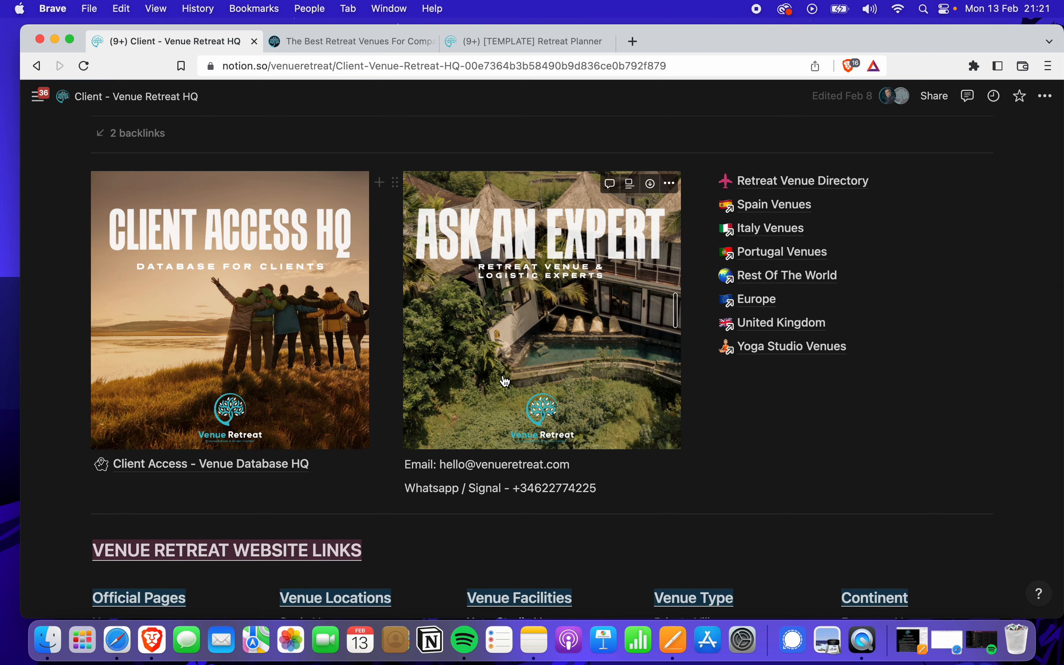
pyautogui.scroll(-2, 500, 377)
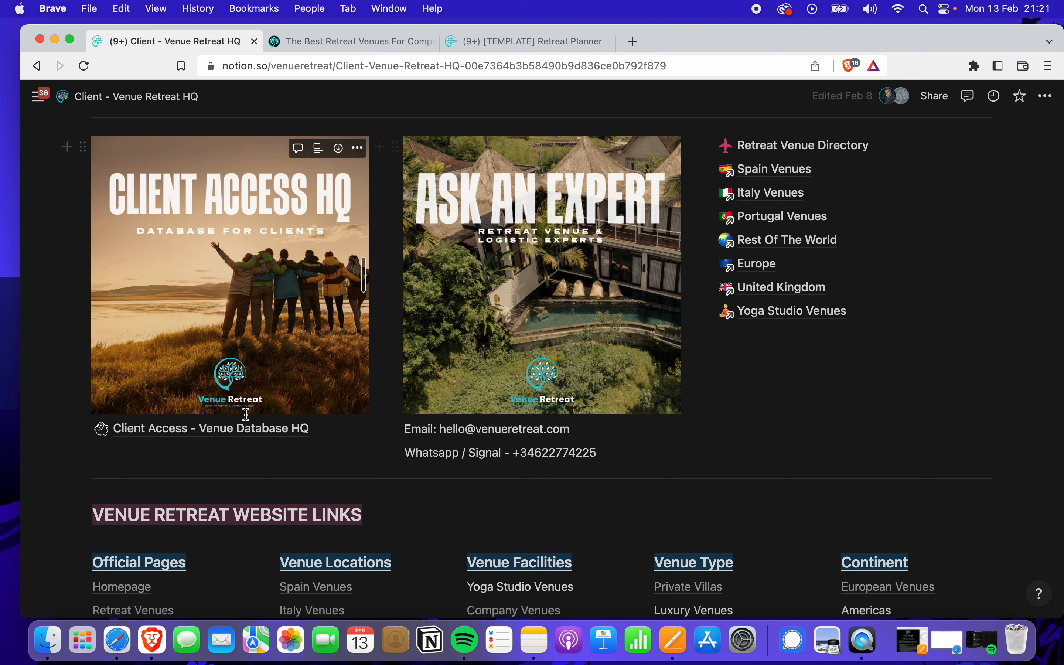
# Open the Client Access - Venue Database HQ and browse the 92 venues' city, type, rooms and facilities columns
pyautogui.click(240, 431)
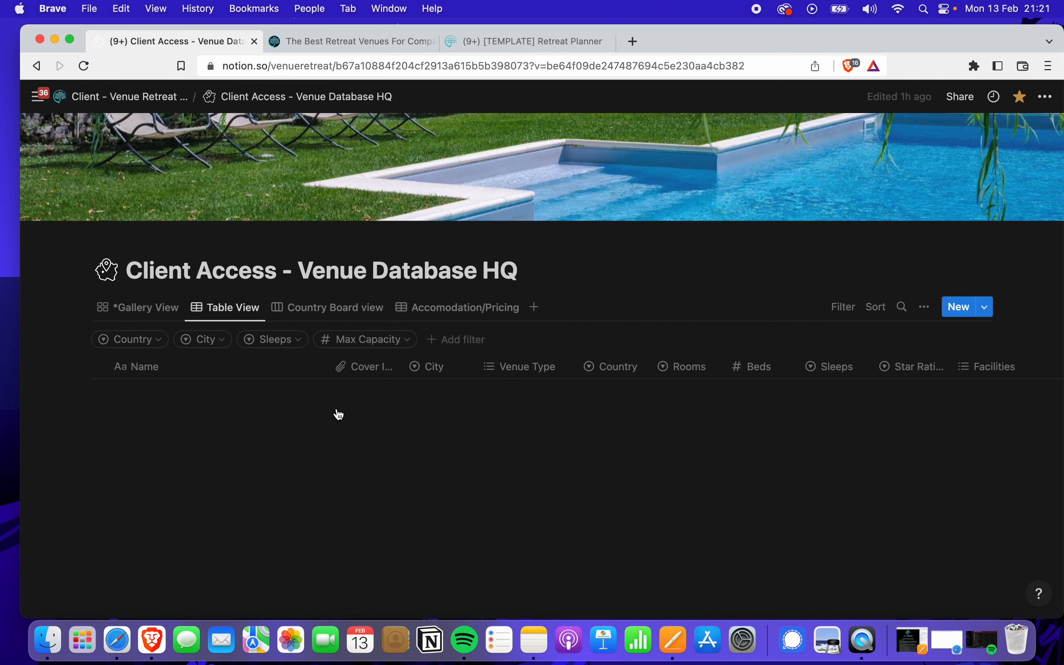
pyautogui.scroll(-3, 365, 431)
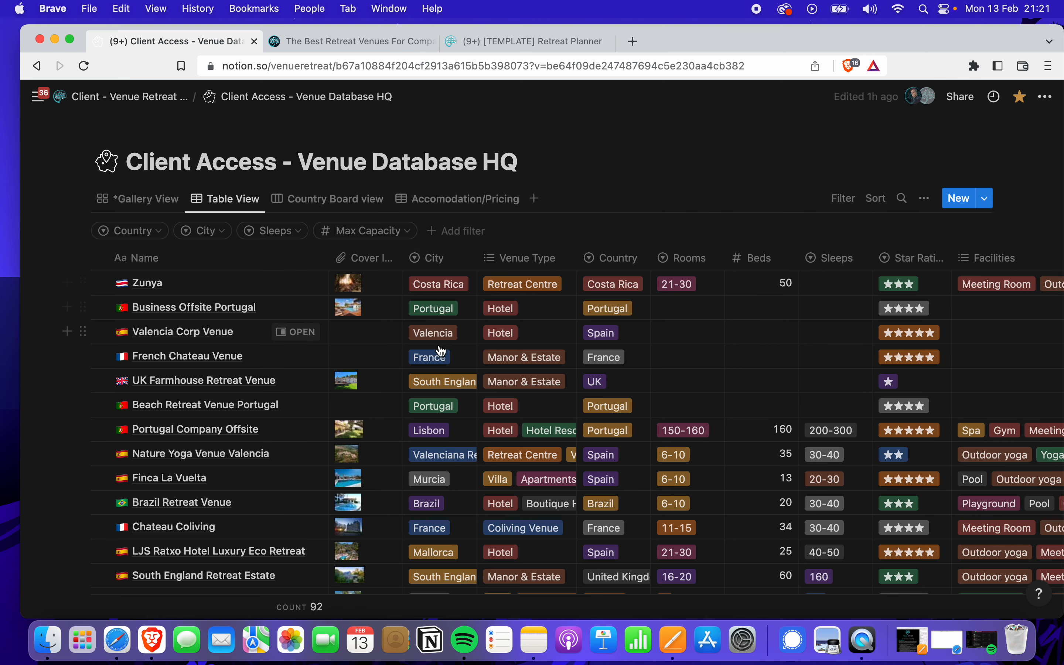
pyautogui.scroll(-1, 580, 343)
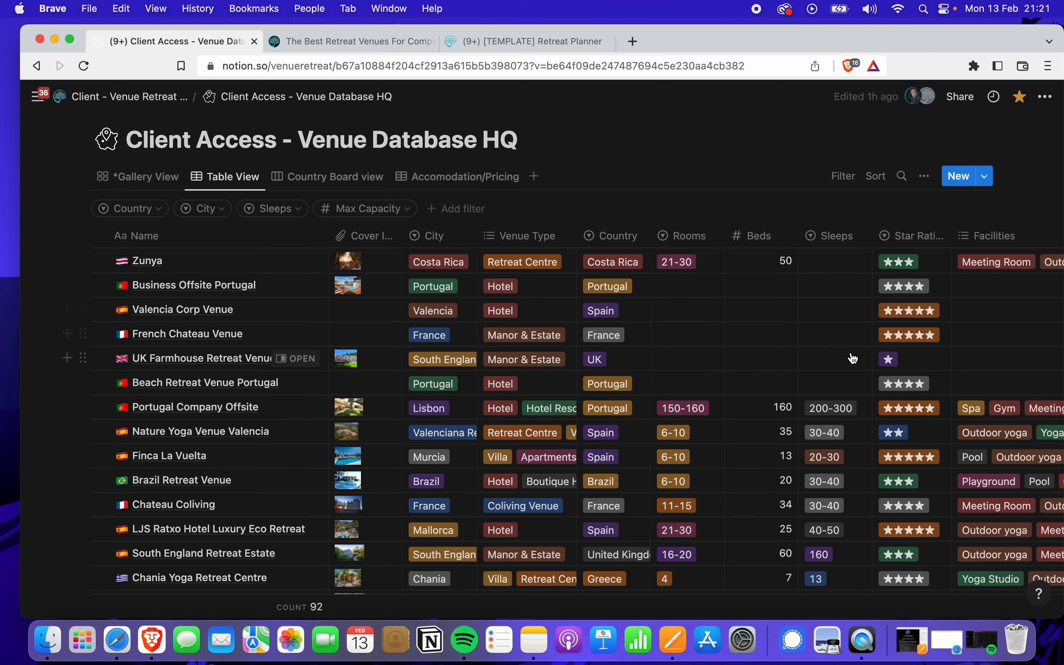
pyautogui.scroll(-2, 762, 425)
pyautogui.scroll(-10, 762, 426)
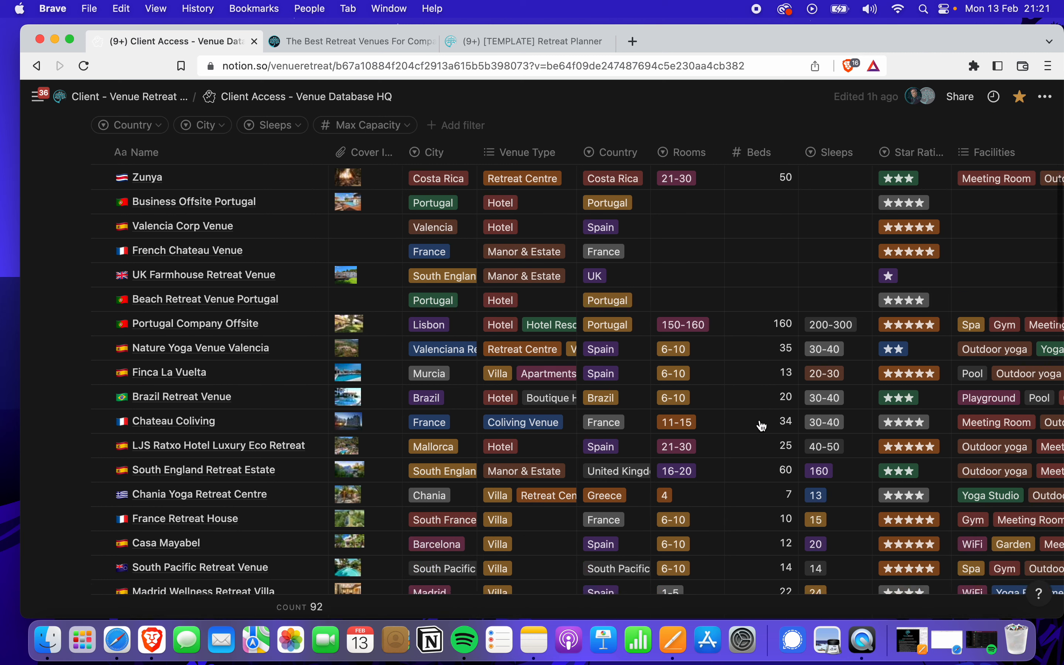
pyautogui.scroll(-6, 761, 426)
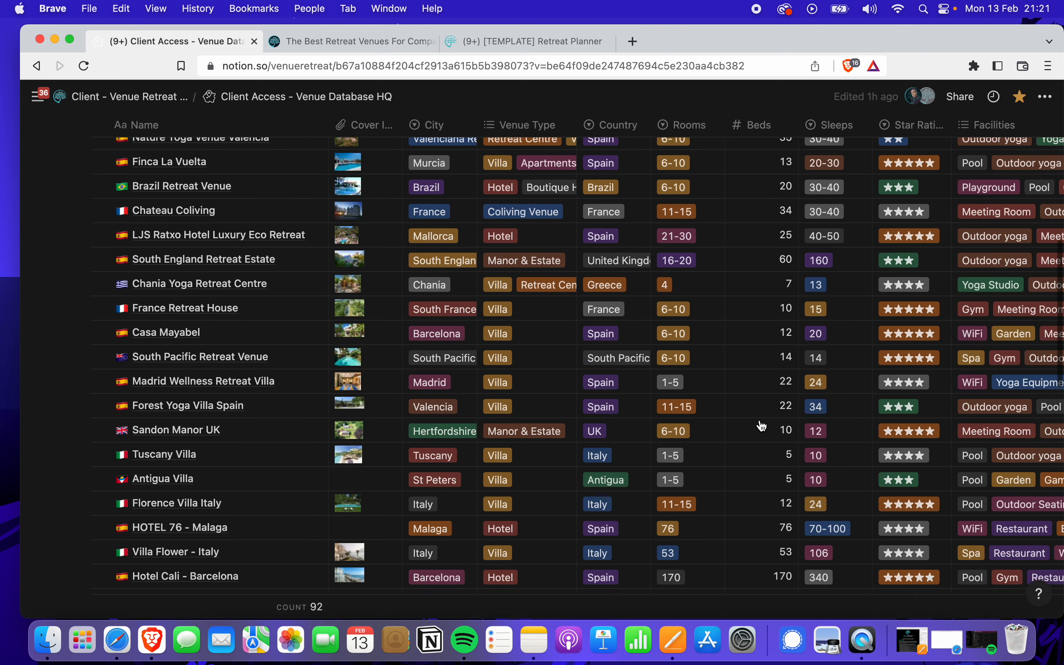
pyautogui.hscroll(3, 762, 426)
pyautogui.hscroll(10, 762, 425)
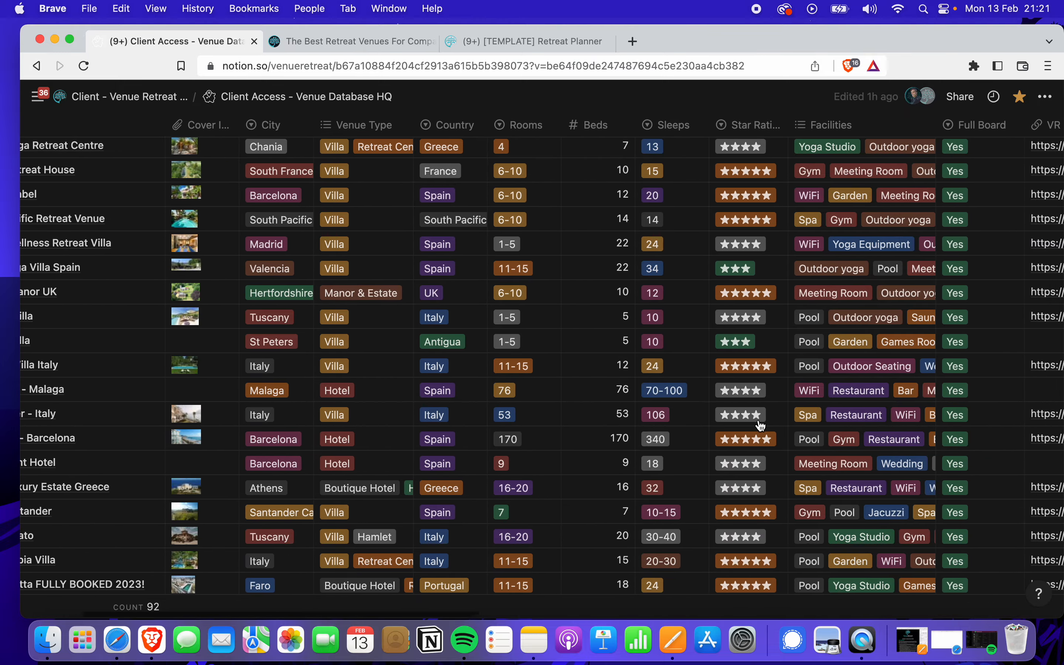
pyautogui.hscroll(-8, 762, 426)
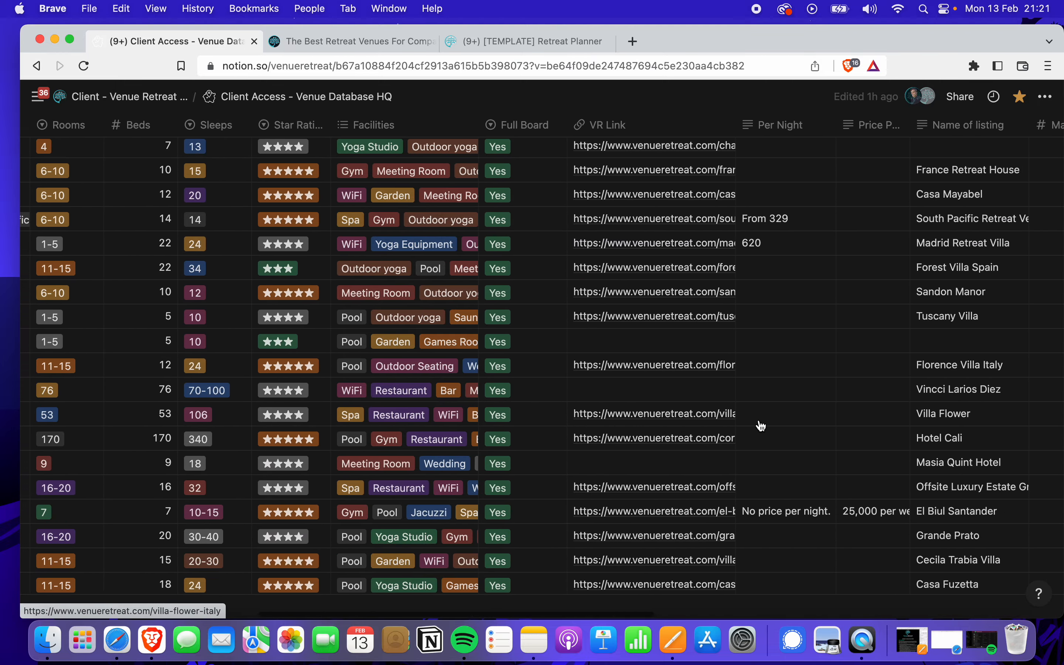
pyautogui.hscroll(-5, 762, 426)
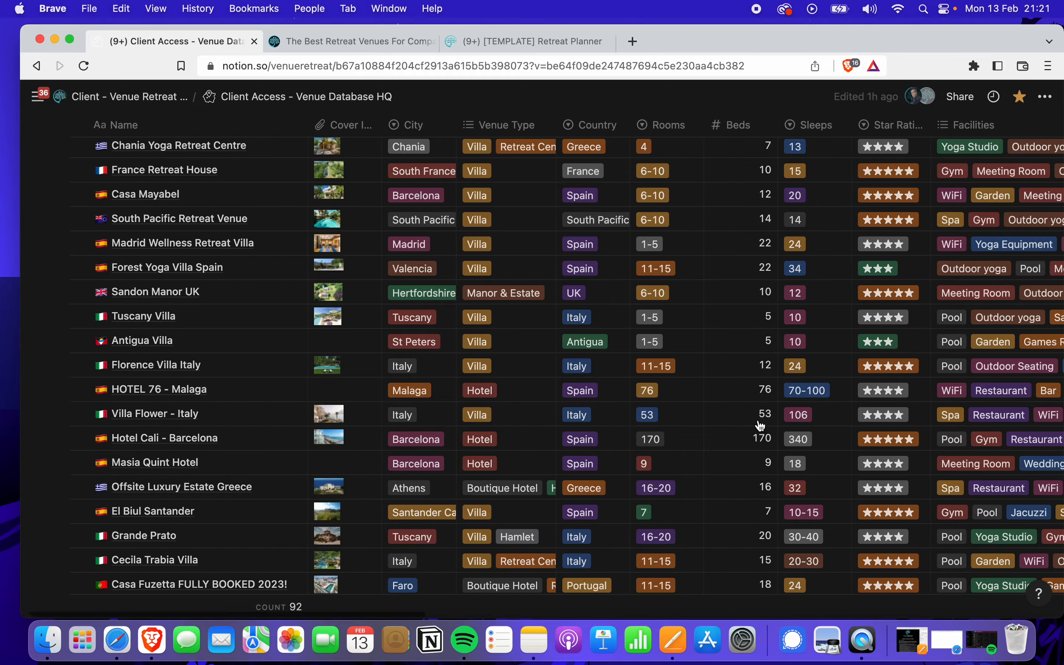
pyautogui.scroll(4, 605, 408)
pyautogui.scroll(2, 605, 408)
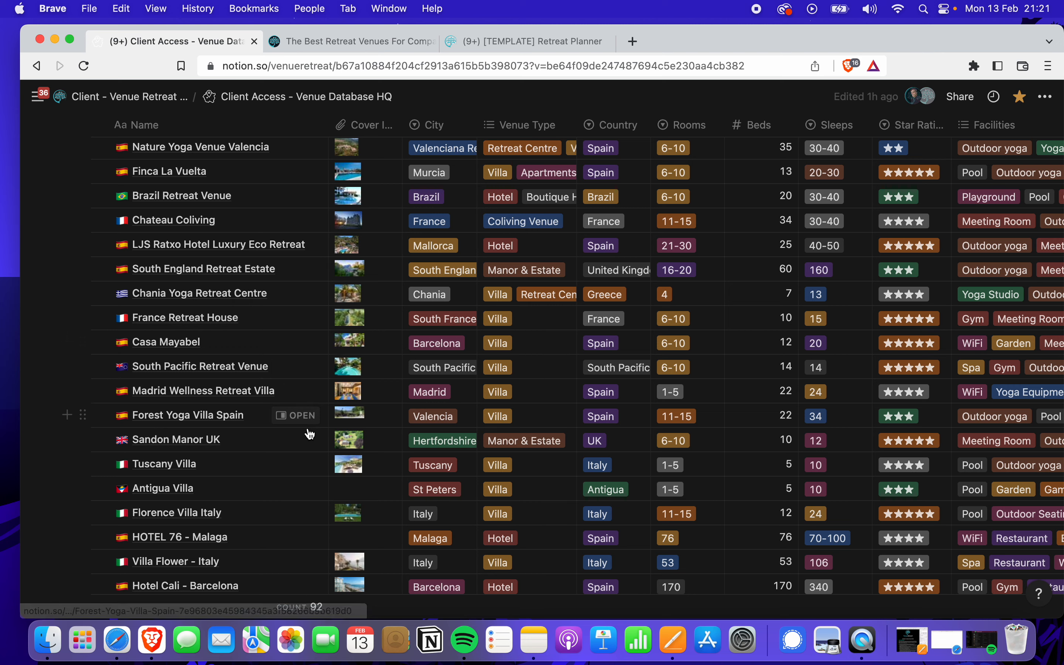
# Open the Sandon Manor UK venue record beside the table and scroll through its photos
pyautogui.click(294, 440)
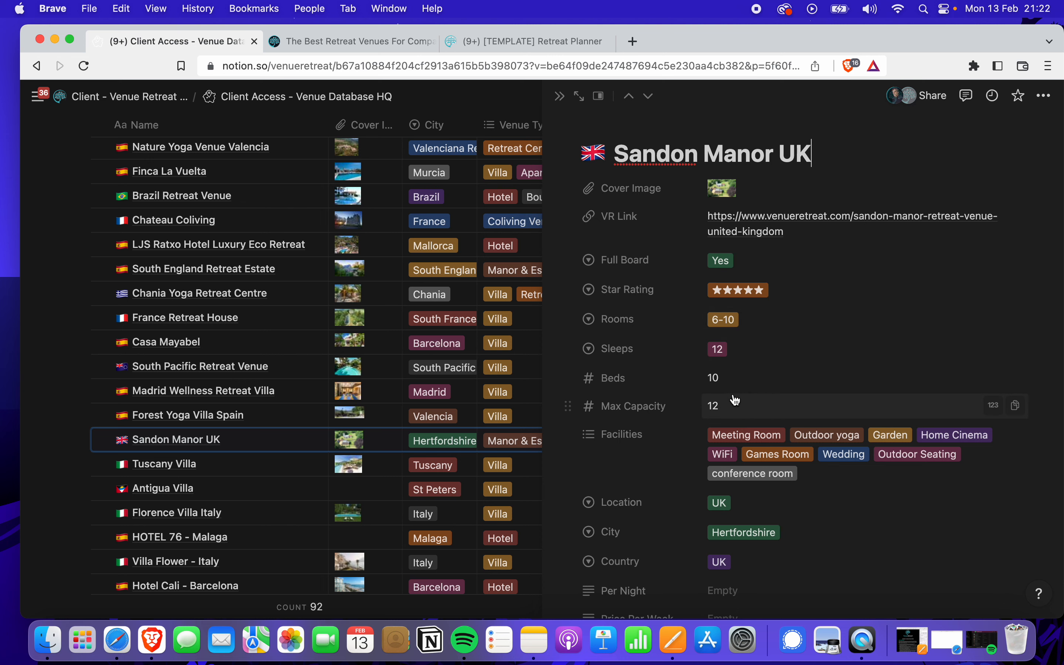
pyautogui.scroll(-2, 735, 398)
pyautogui.scroll(-2, 735, 399)
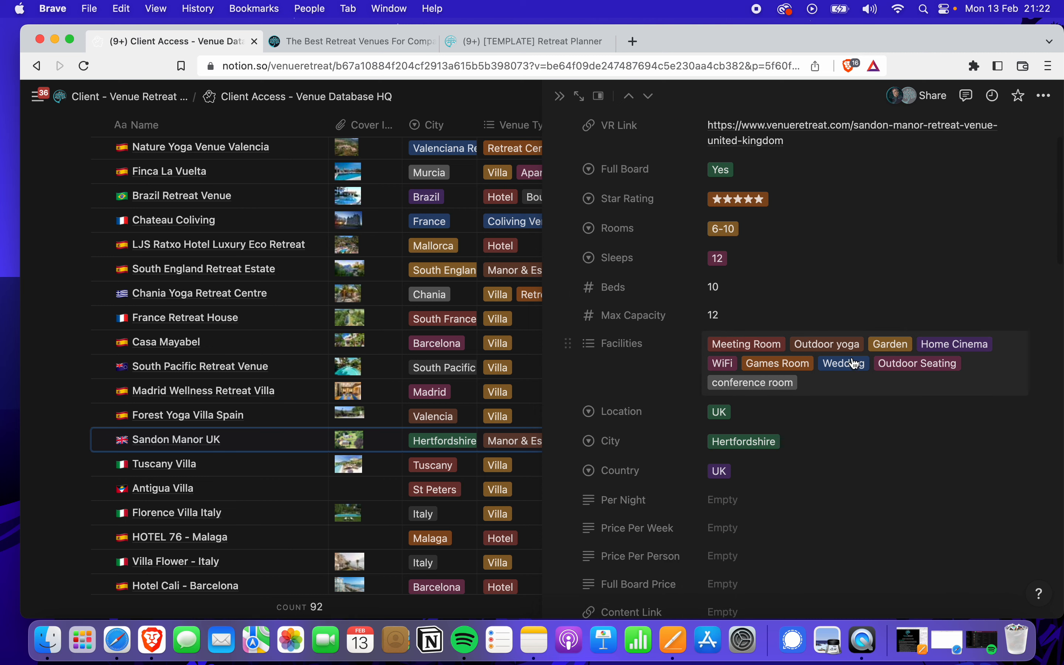
pyautogui.scroll(-5, 827, 403)
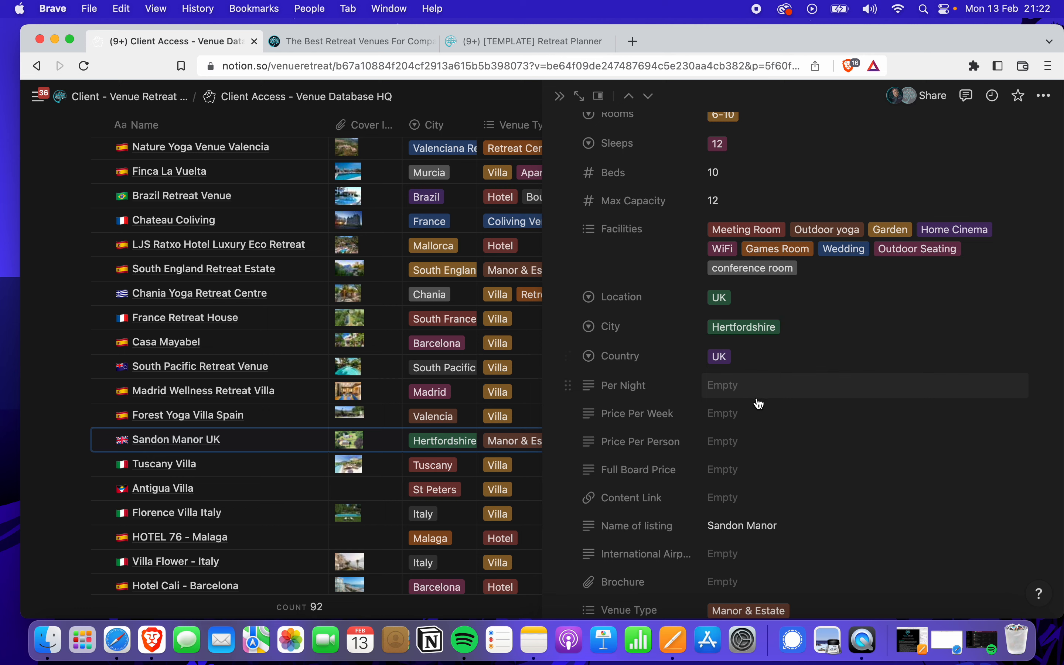
pyautogui.scroll(-5, 755, 404)
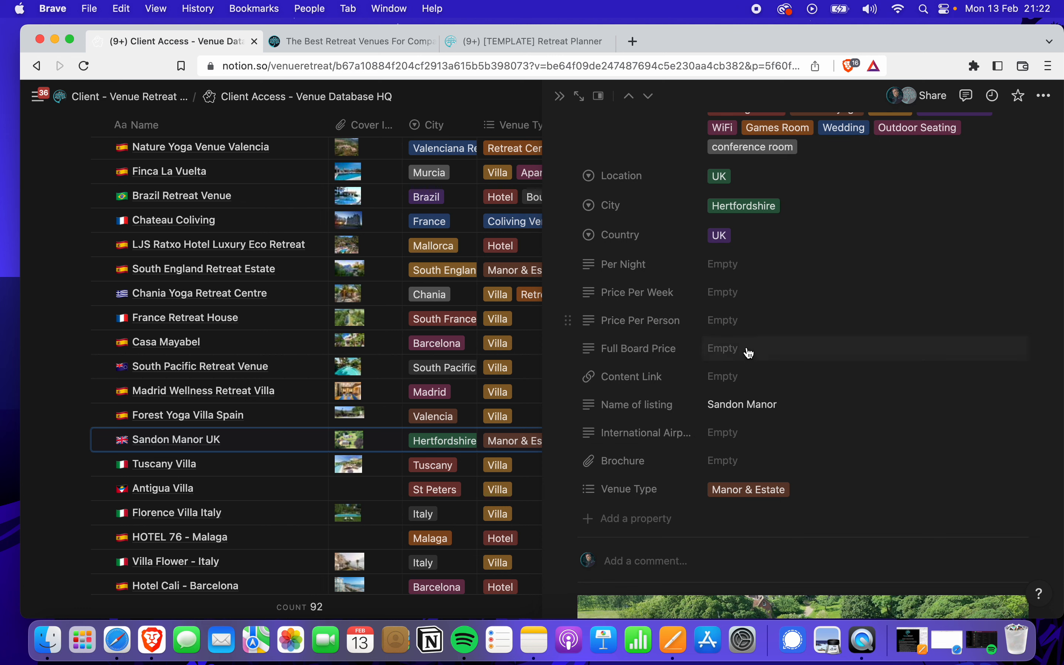
pyautogui.scroll(-2, 765, 373)
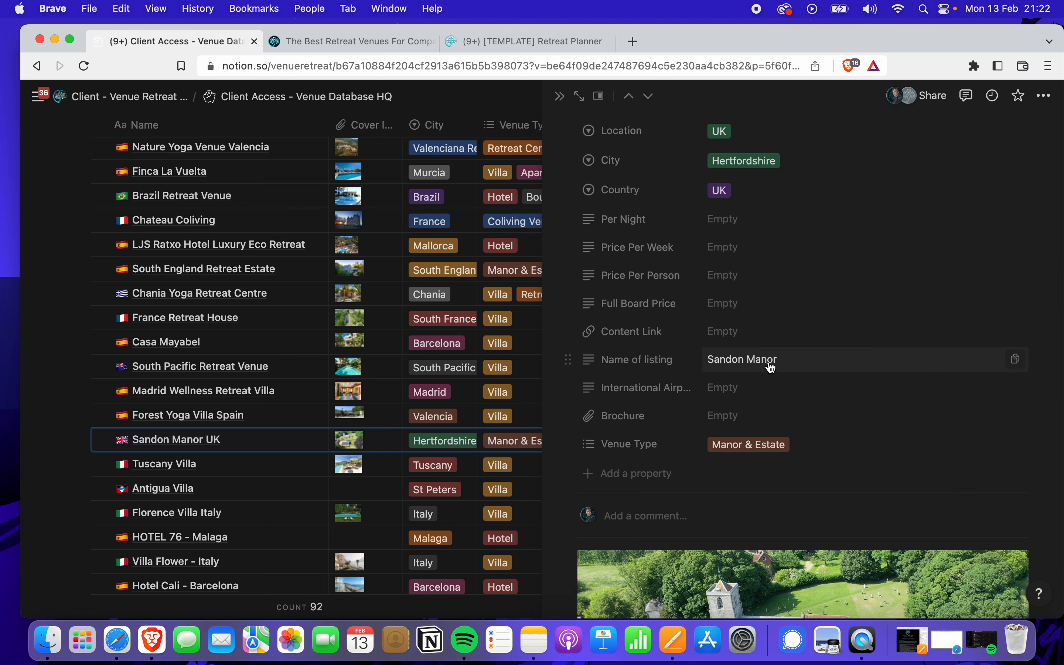
pyautogui.scroll(-10, 771, 367)
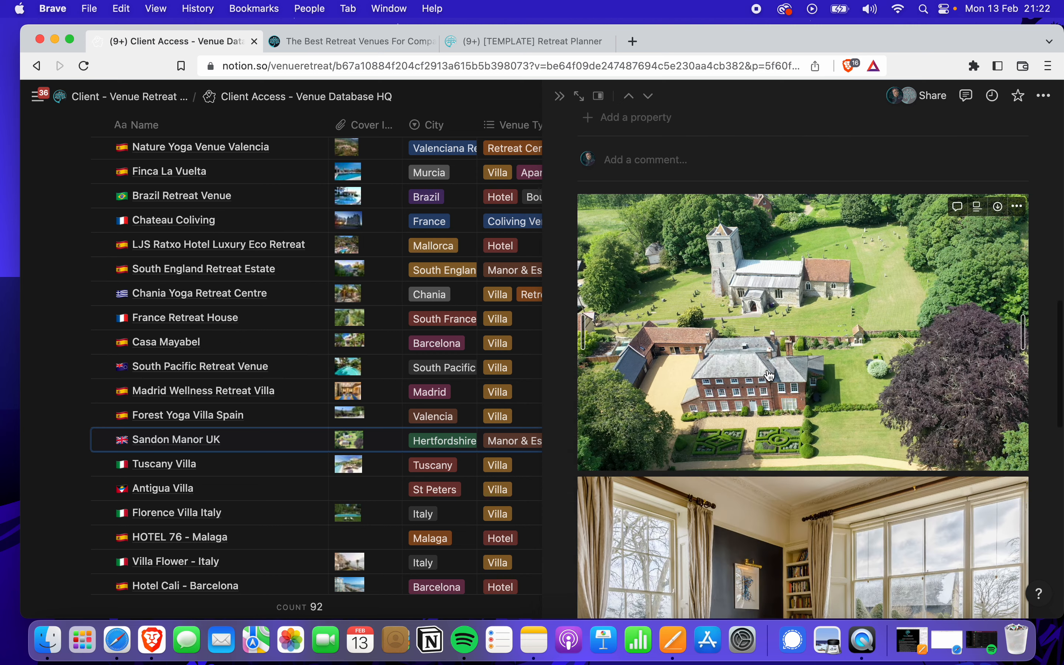
pyautogui.scroll(-8, 768, 375)
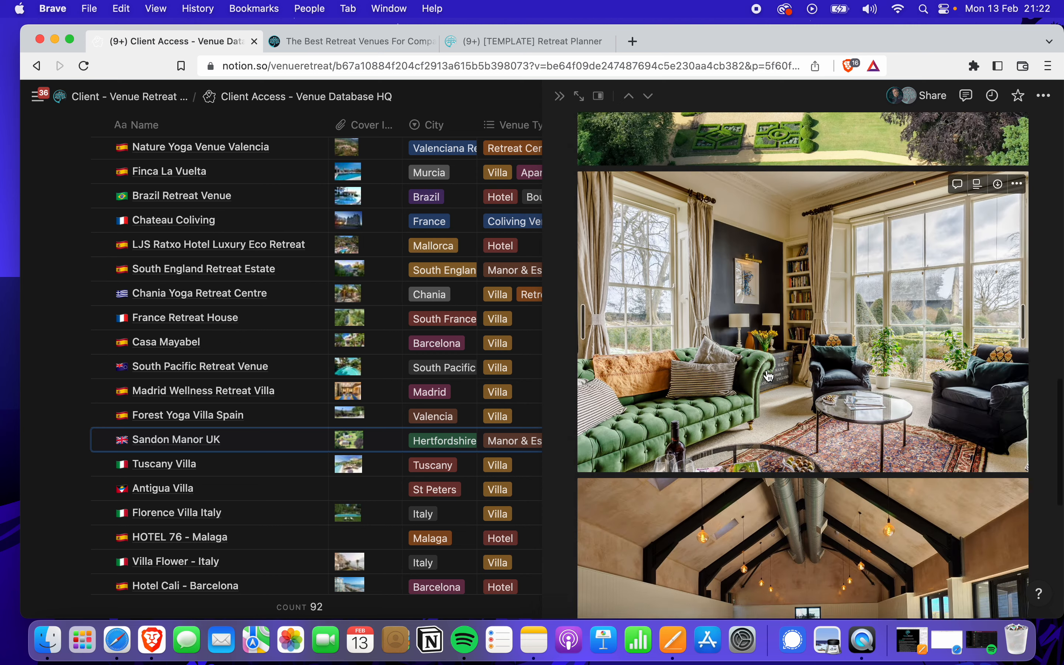
pyautogui.scroll(-10, 769, 375)
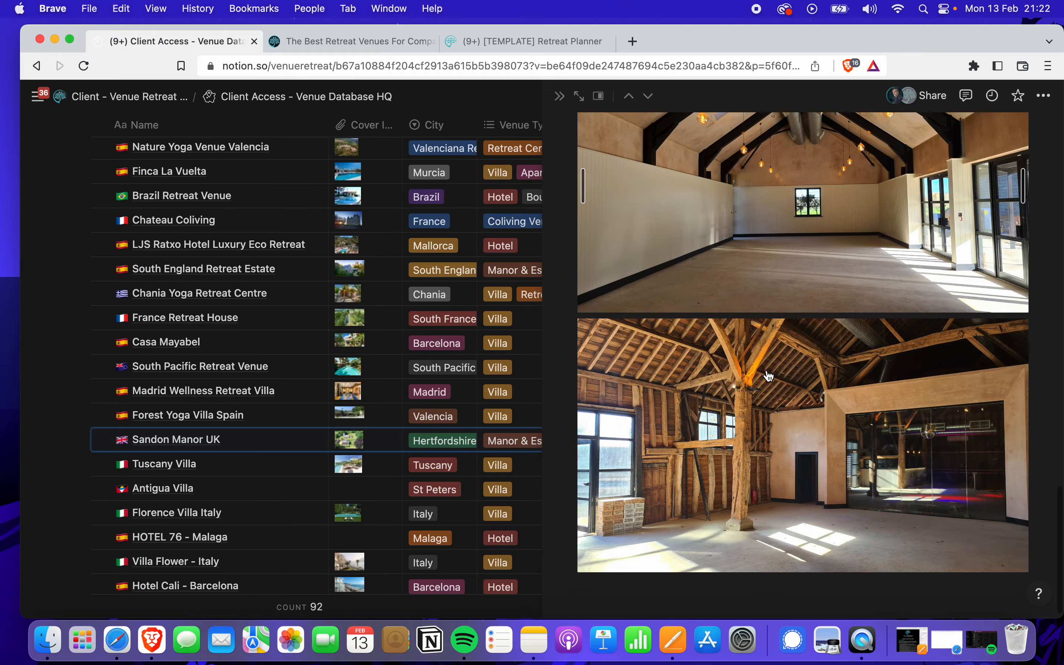
pyautogui.scroll(5, 769, 374)
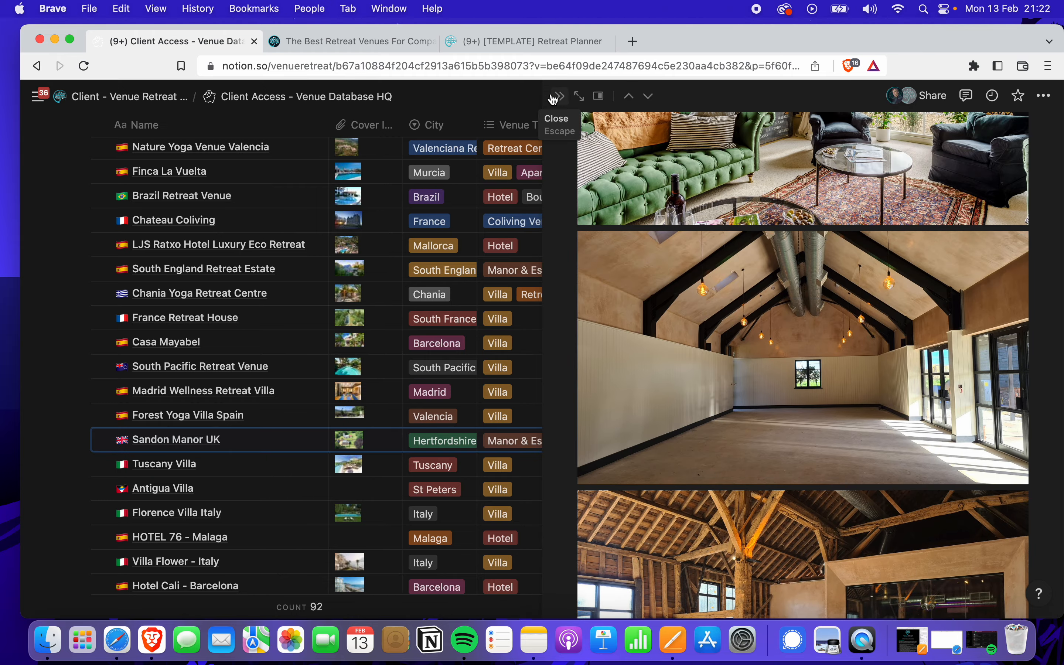
# Close the venue record side panel and scroll the table back to its top
pyautogui.click(557, 99)
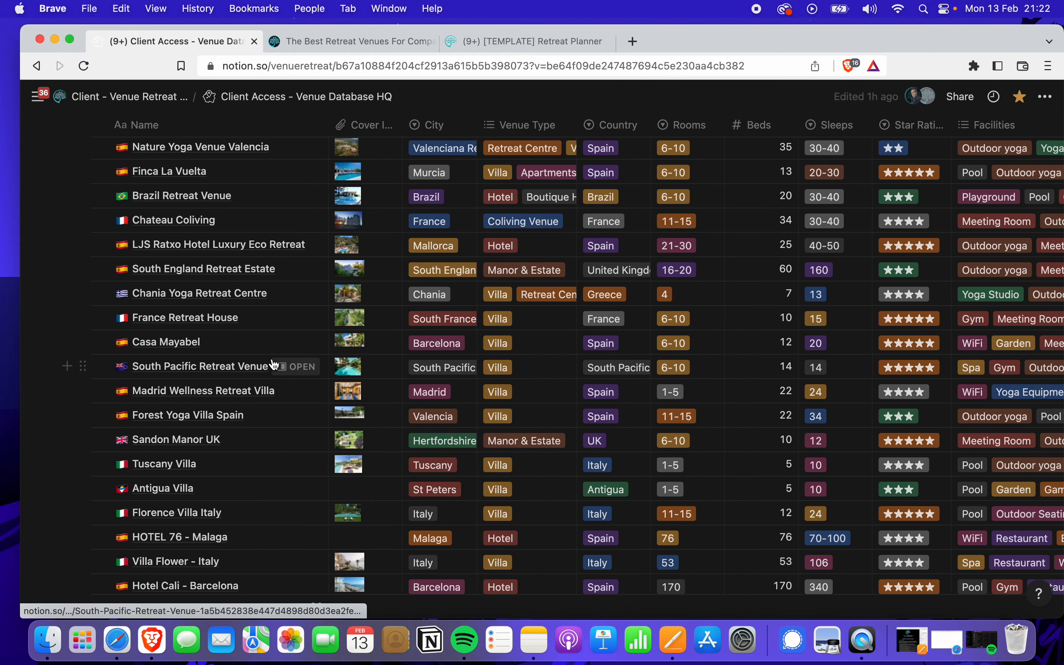
pyautogui.scroll(5, 274, 365)
pyautogui.scroll(5, 273, 364)
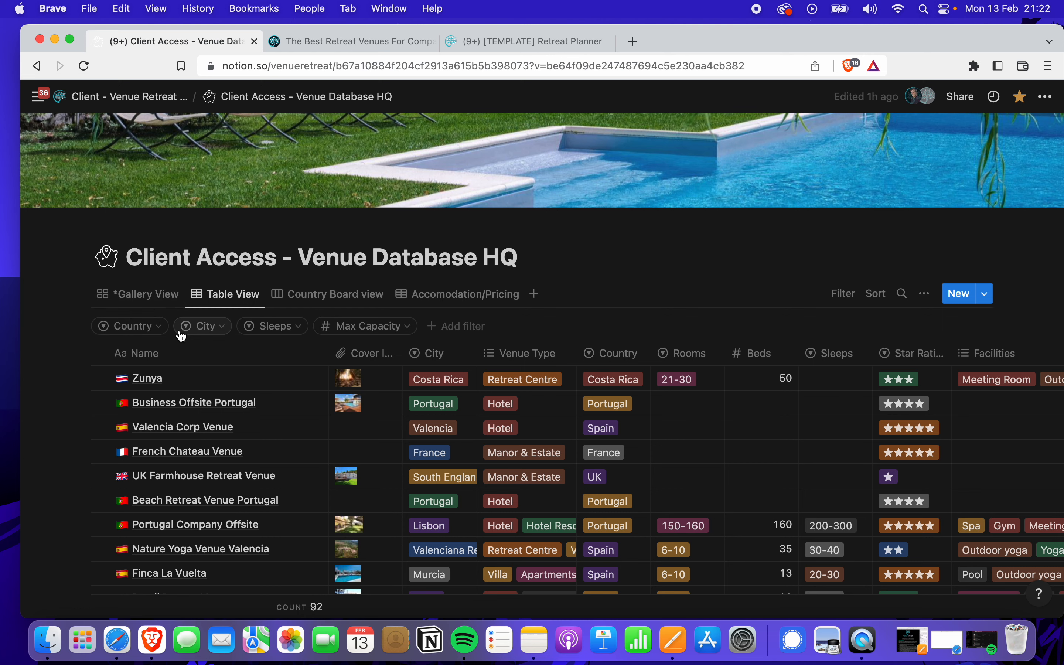
# Switch the venue database to Gallery View
pyautogui.click(163, 303)
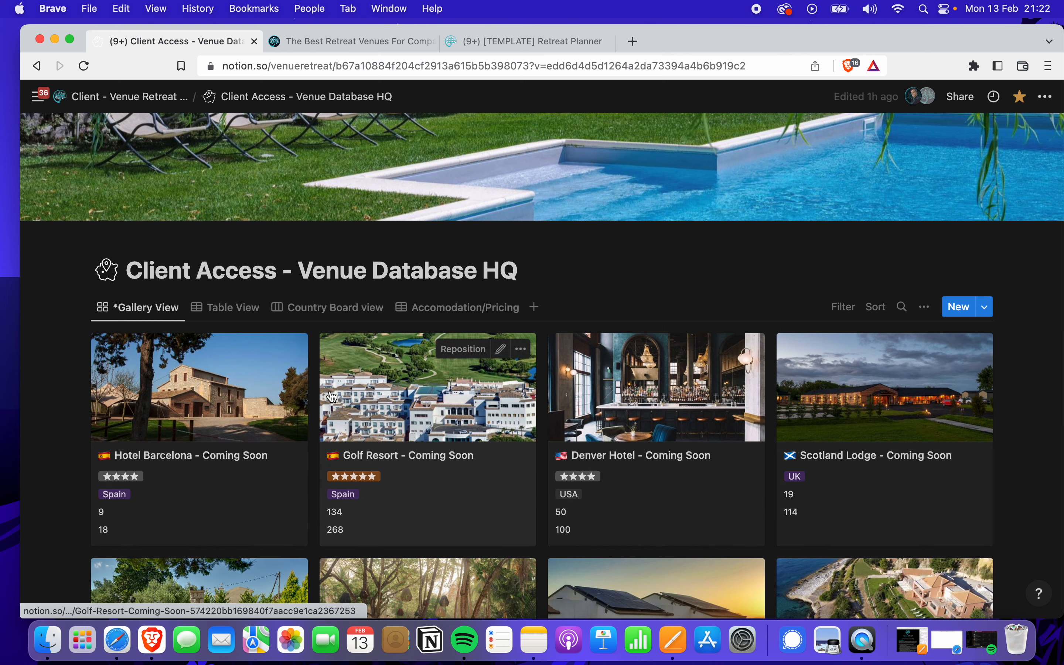
pyautogui.scroll(-3, 332, 395)
pyautogui.scroll(-2, 332, 396)
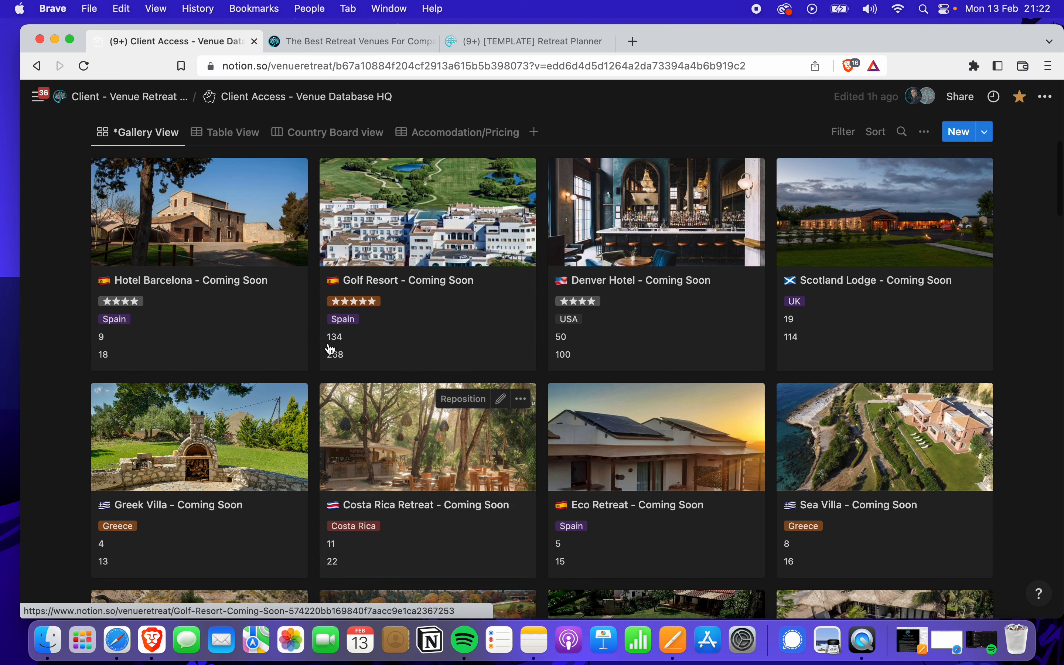
pyautogui.scroll(1, 249, 249)
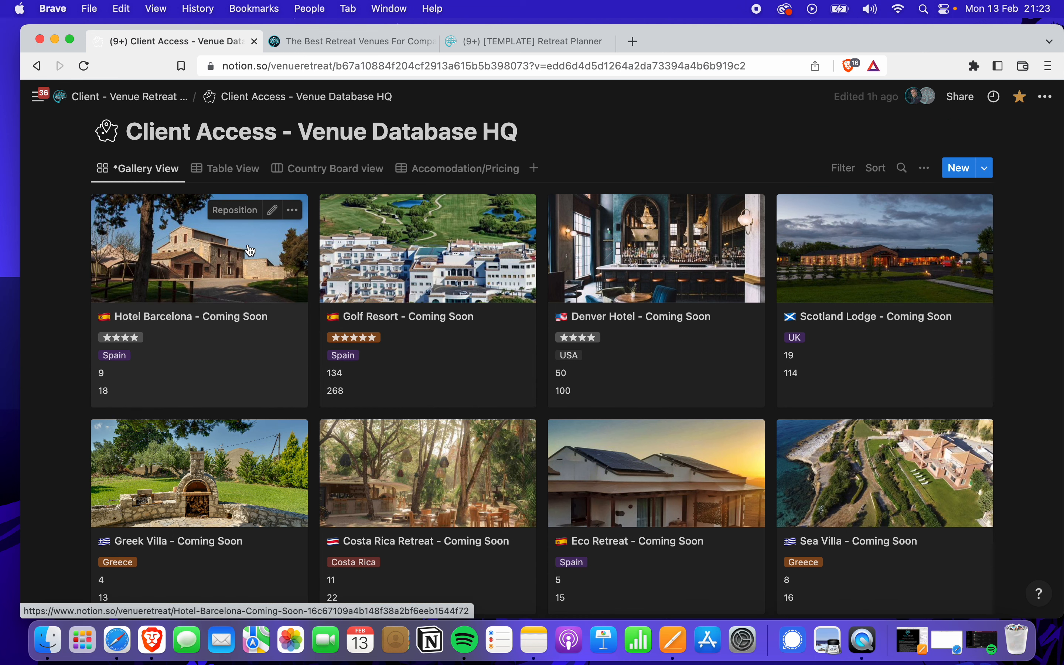
# Preview the Hotel Barcelona venue page, then close the preview
pyautogui.click(250, 250)
pyautogui.scroll(-2, 451, 388)
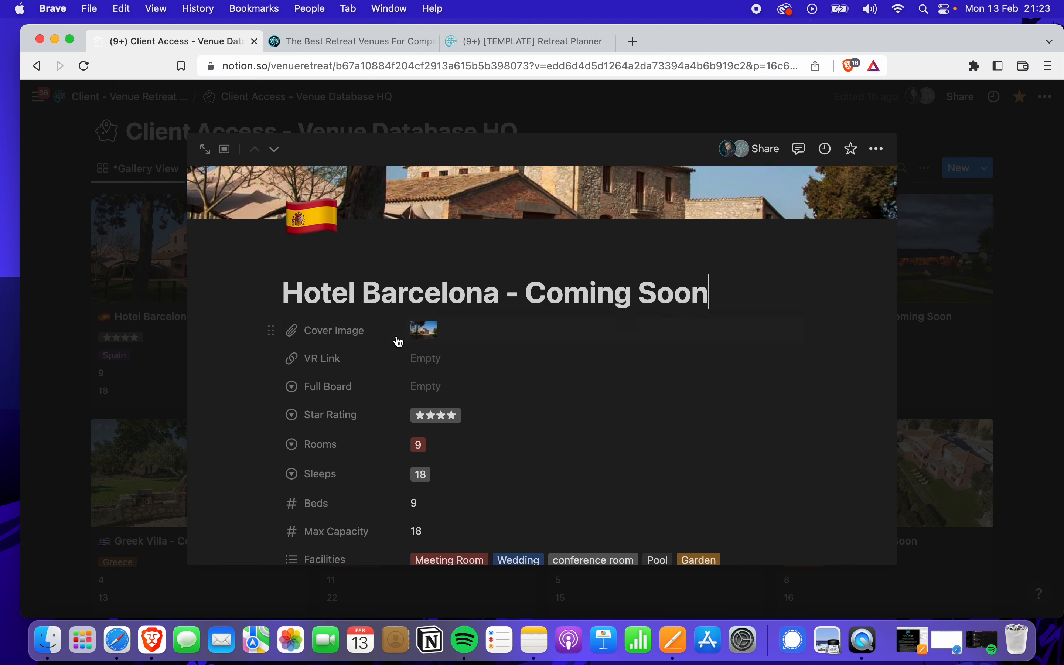
pyautogui.scroll(3, 345, 303)
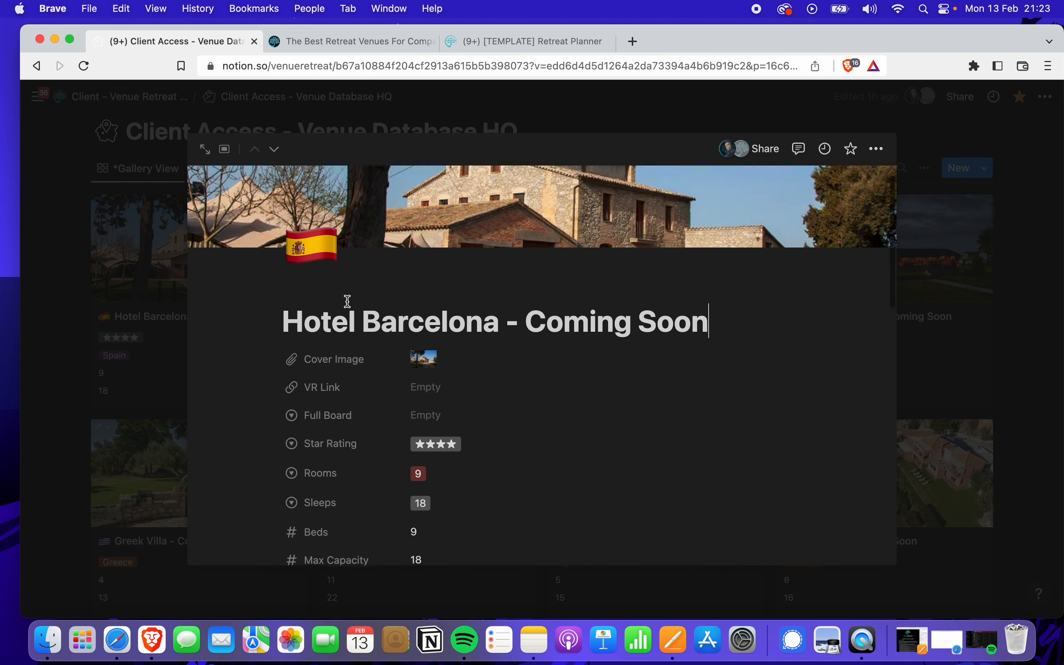
pyautogui.click(165, 227)
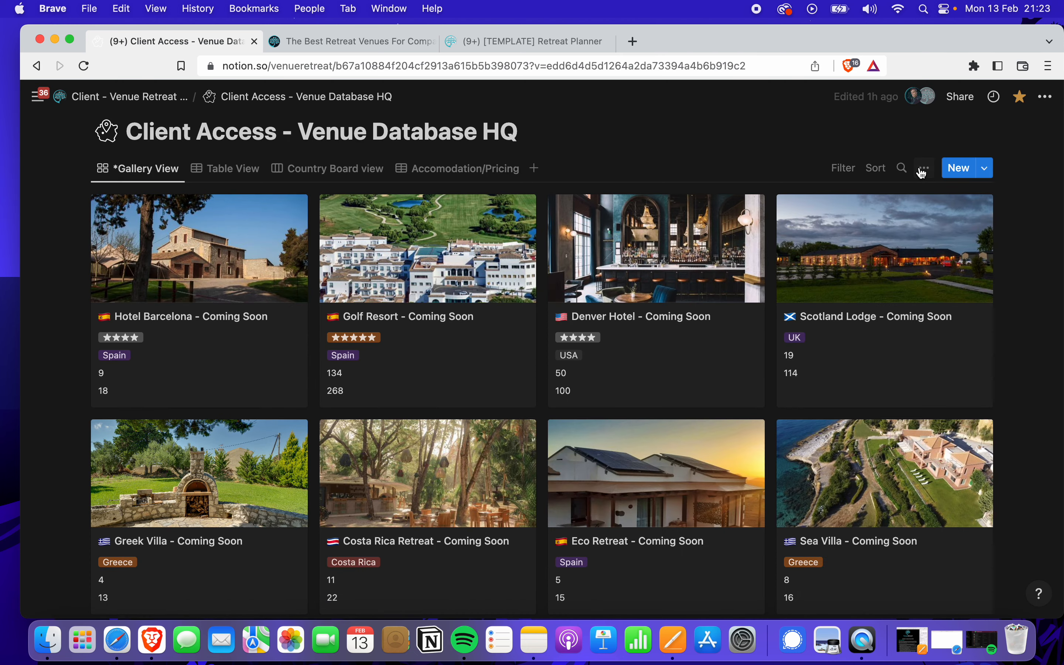
# Open the gallery view settings, then preview and close the Golf Resort venue page
pyautogui.click(924, 167)
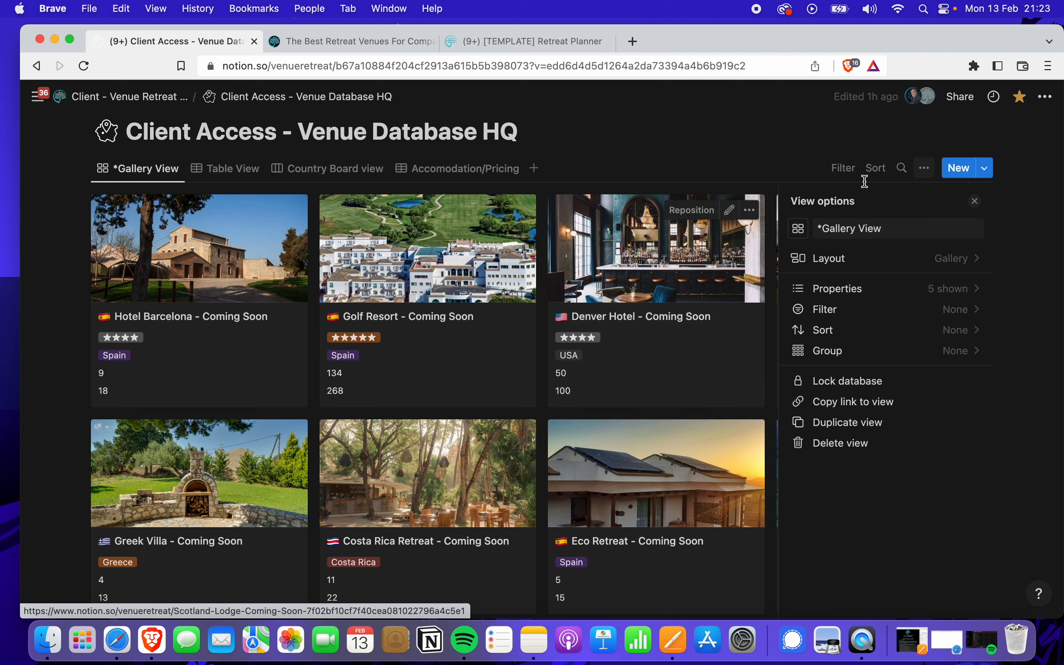
pyautogui.click(407, 261)
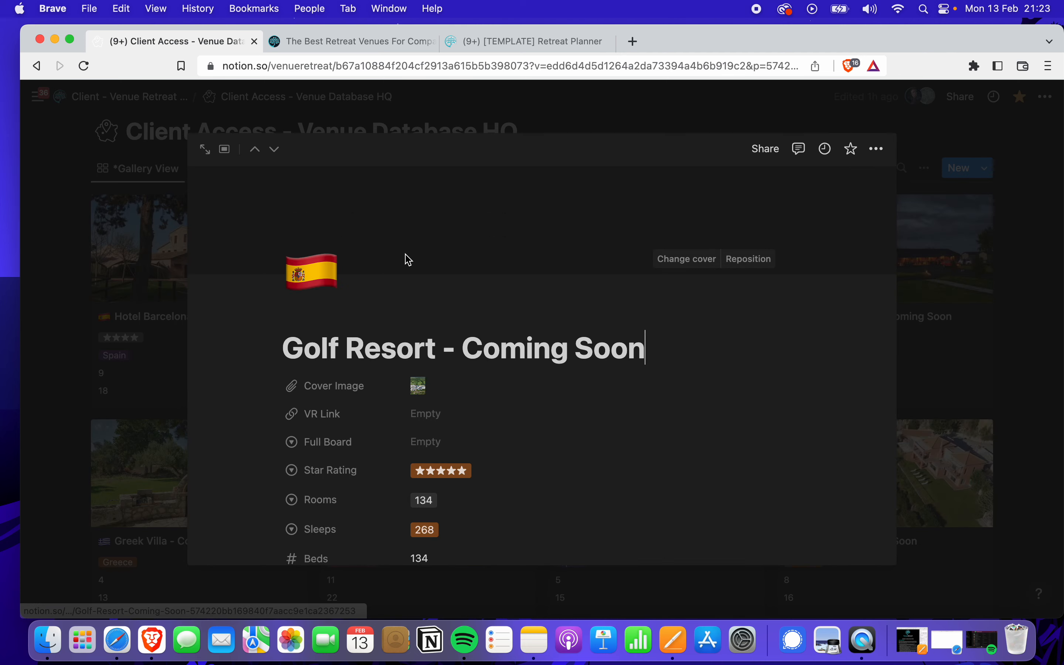
pyautogui.click(156, 194)
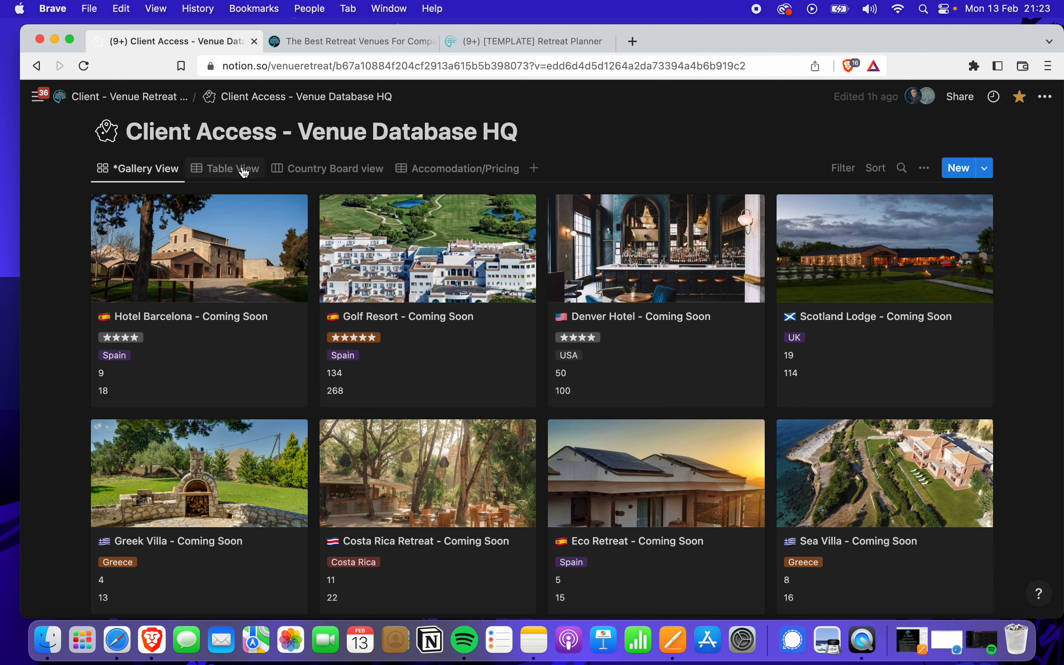
# Switch the venue database back to its Table View
pyautogui.click(211, 169)
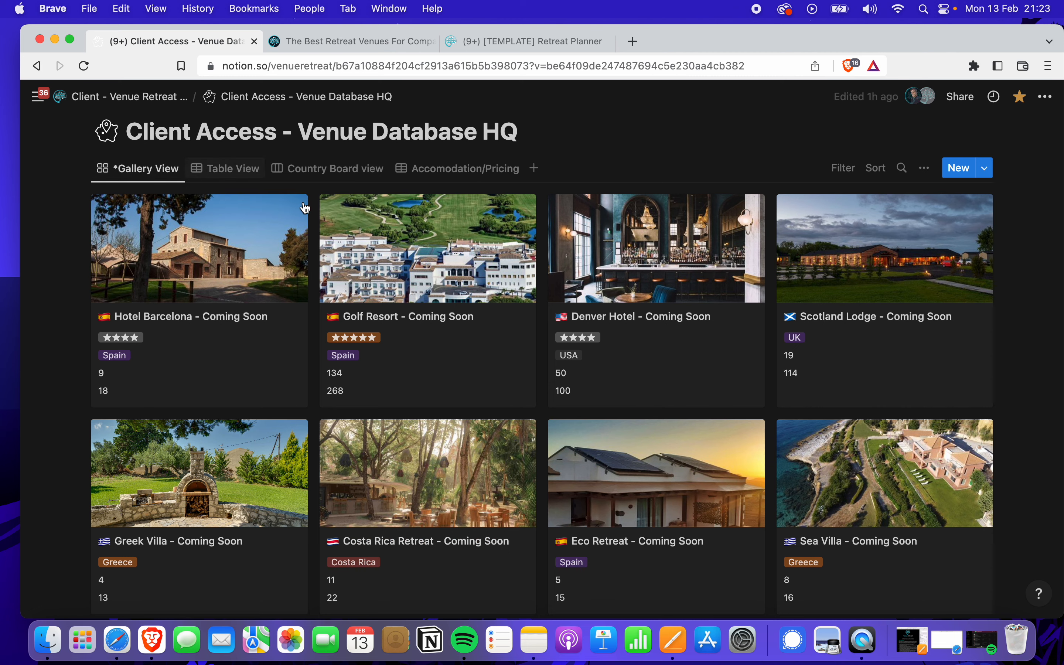
pyautogui.scroll(-1, 458, 321)
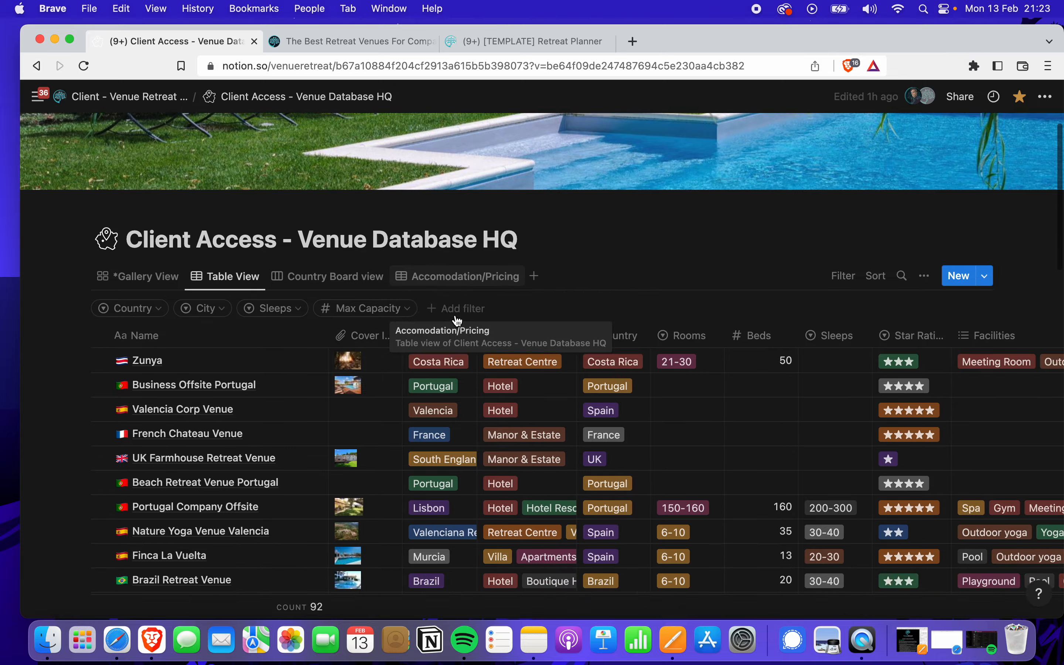
pyautogui.scroll(-2, 457, 321)
# Switch to the Accomodation/Pricing table and scroll through the venue prices
pyautogui.click(472, 222)
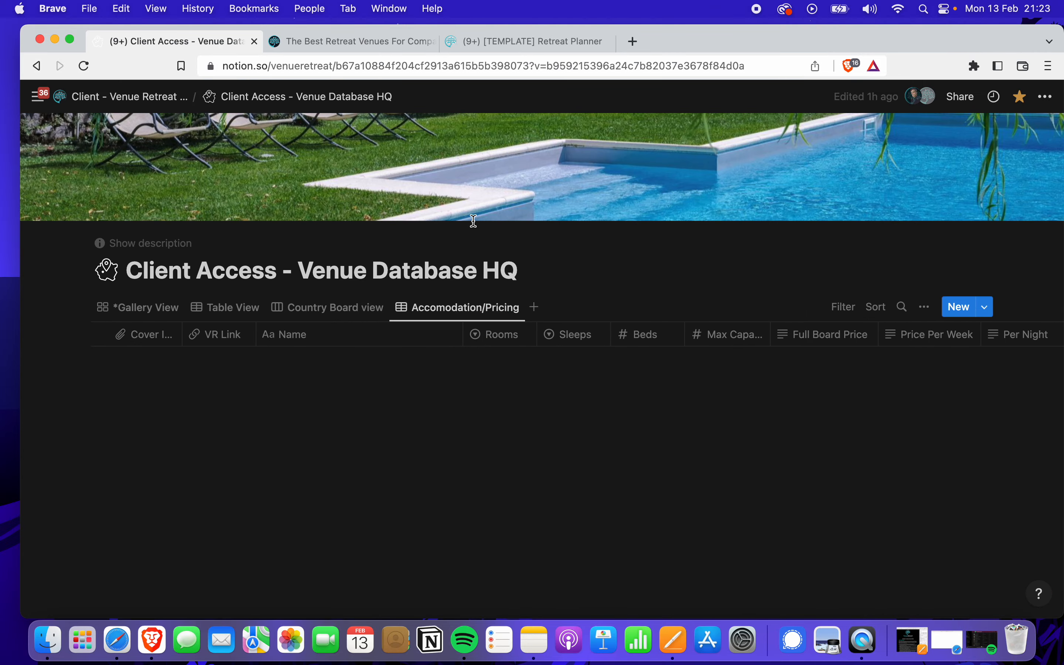
pyautogui.scroll(-2, 541, 399)
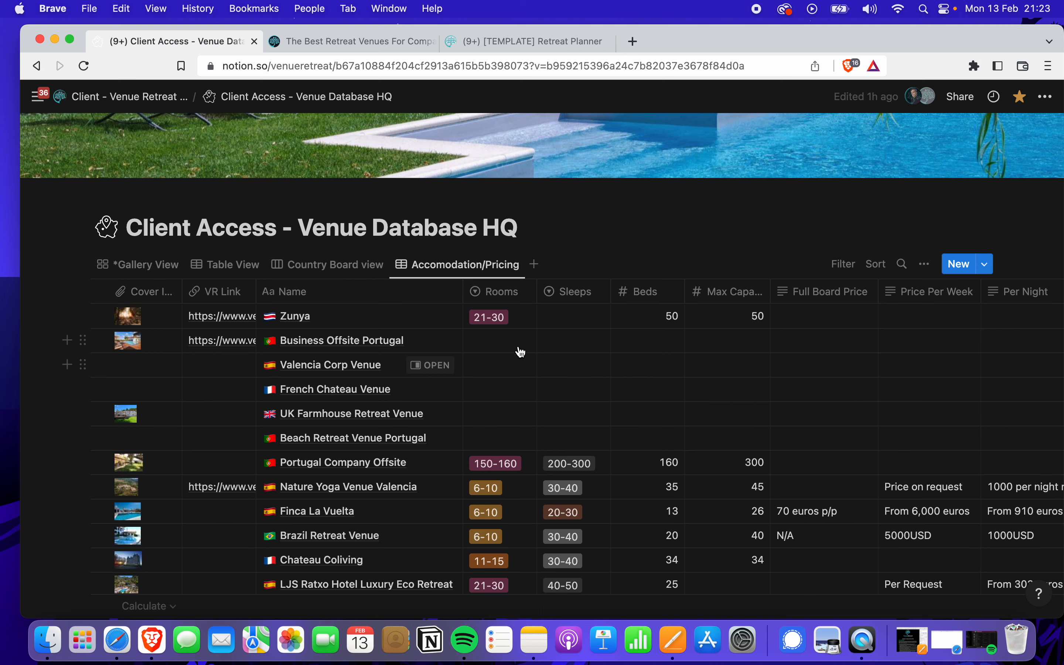
pyautogui.scroll(-1, 551, 375)
pyautogui.scroll(2, 554, 378)
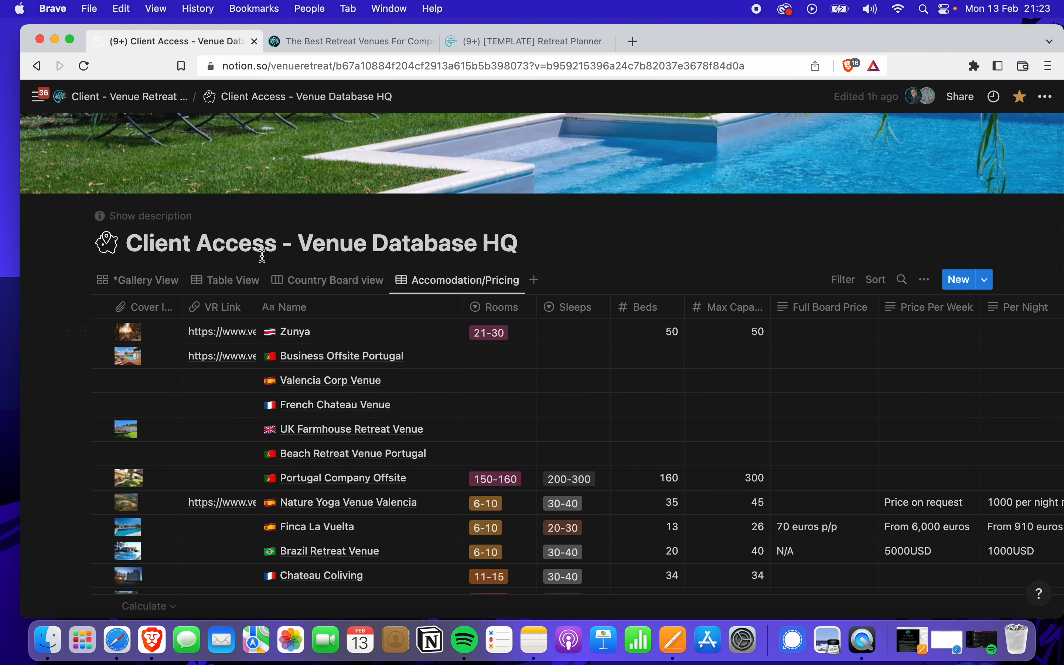
pyautogui.scroll(-10, 263, 258)
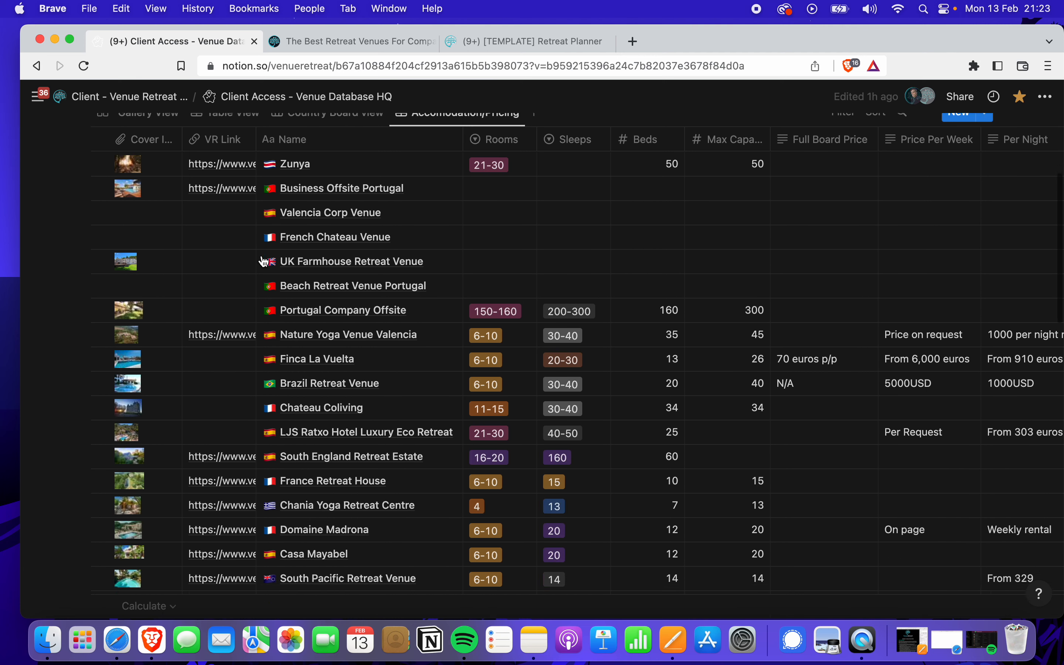
pyautogui.scroll(-1, 264, 262)
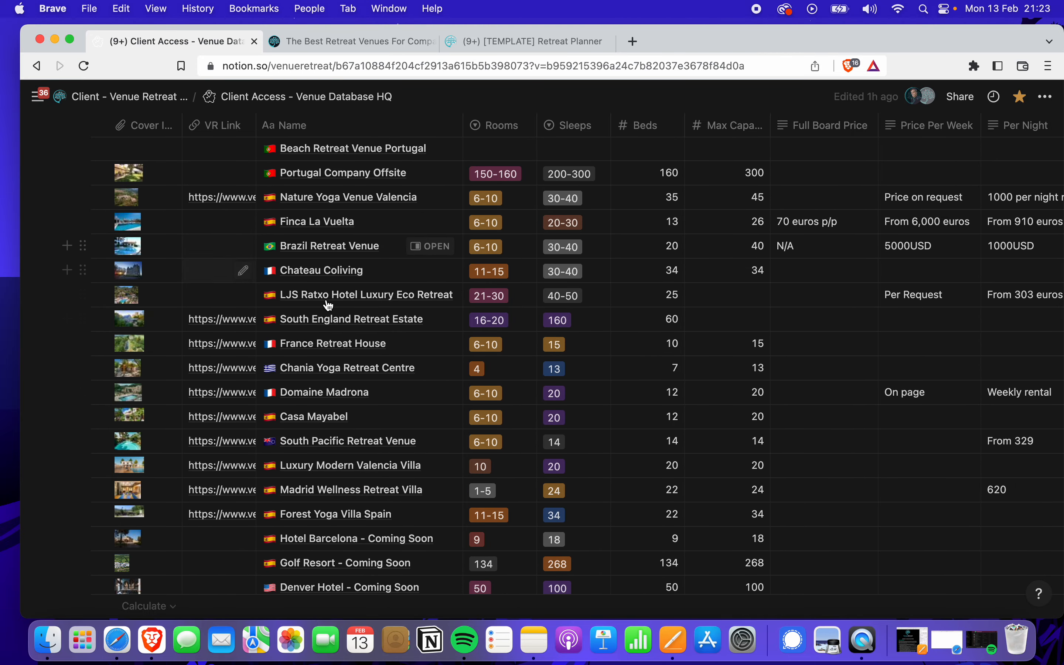
pyautogui.hscroll(5, 528, 368)
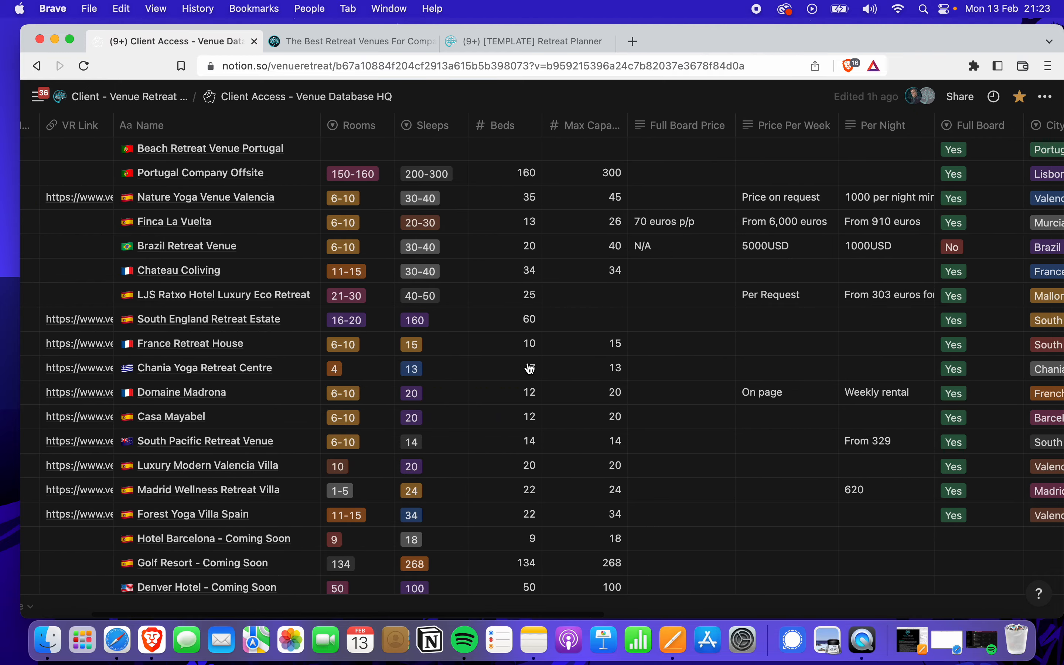
pyautogui.scroll(-8, 512, 256)
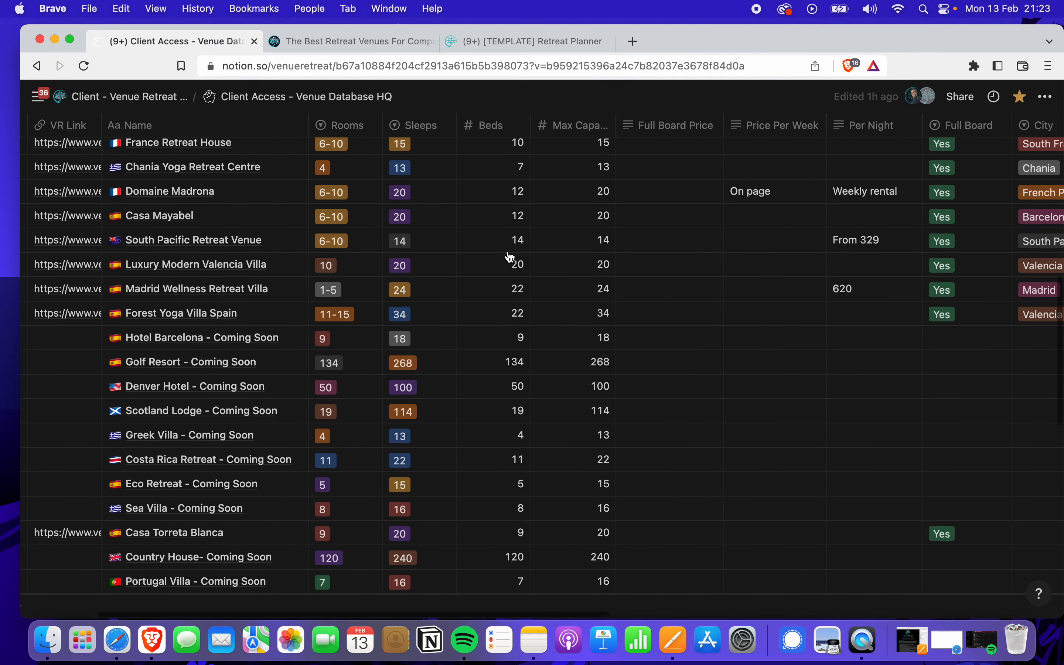
pyautogui.hscroll(2, 510, 257)
pyautogui.scroll(5, 510, 258)
pyautogui.hscroll(15, 510, 257)
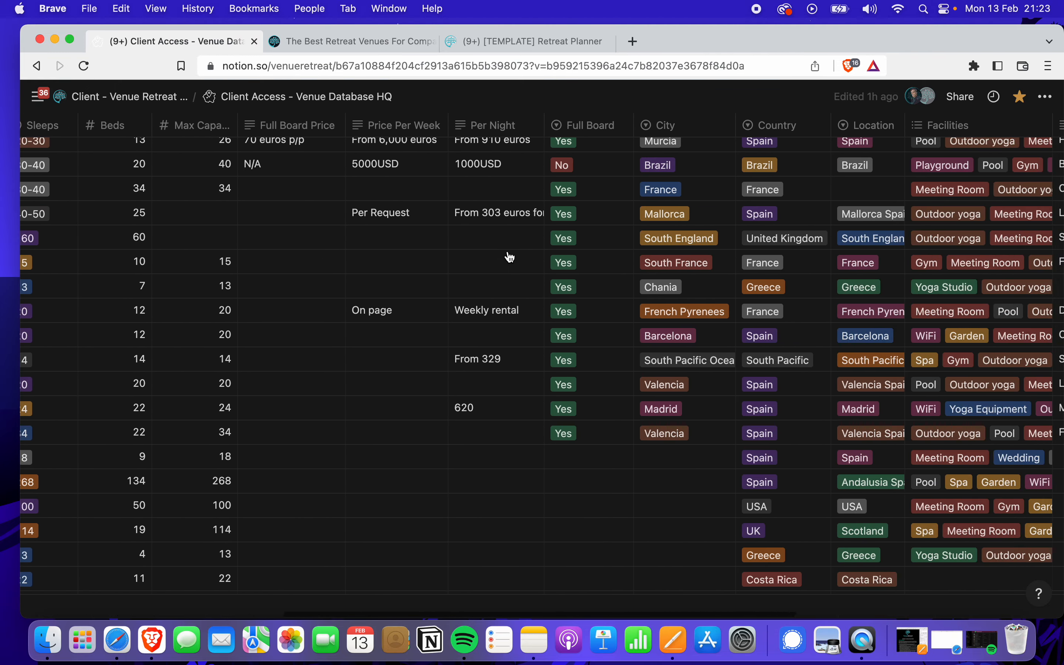
pyautogui.hscroll(15, 510, 257)
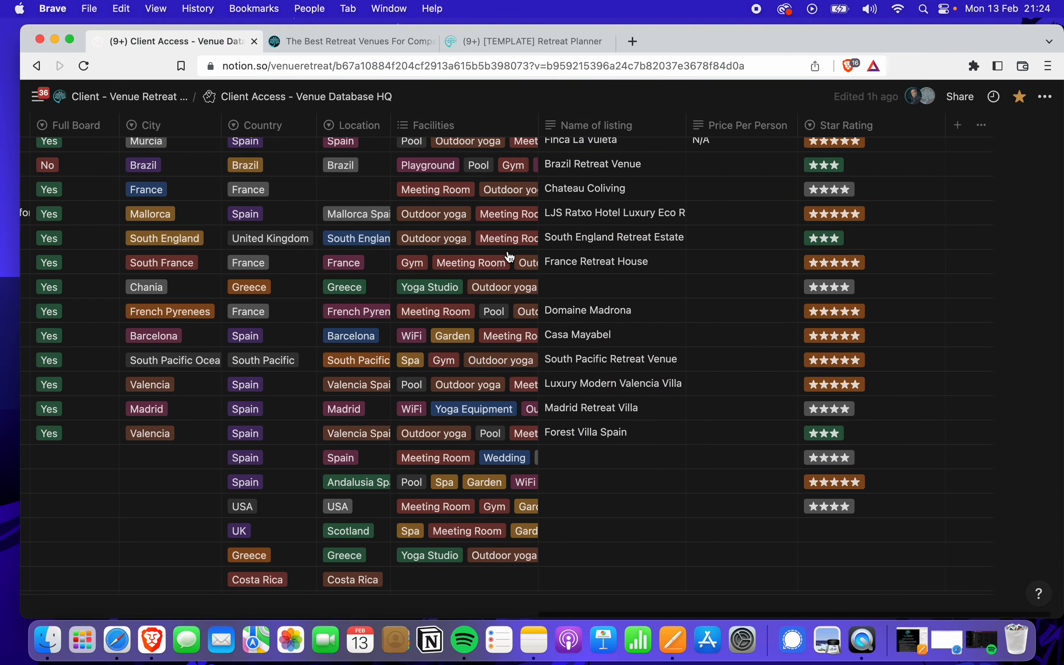
pyautogui.scroll(4, 510, 257)
pyautogui.scroll(2, 509, 257)
pyautogui.hscroll(-15, 510, 257)
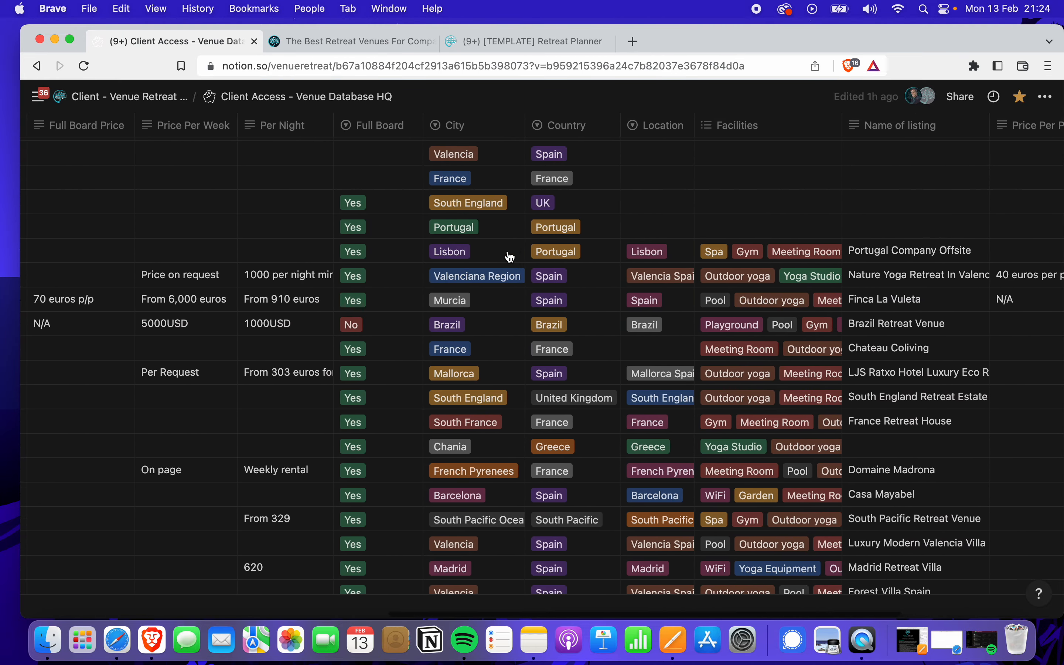
pyautogui.hscroll(-10, 510, 256)
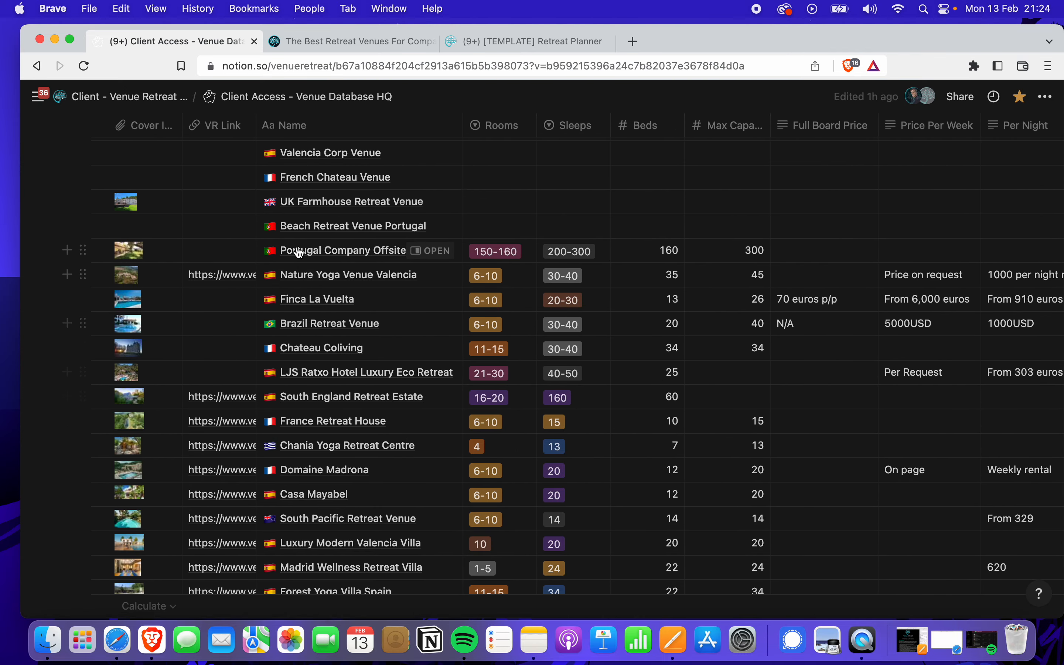
# Finish browsing the pricing columns and return to the Client - Venue Retreat HQ page
pyautogui.scroll(-15, 259, 360)
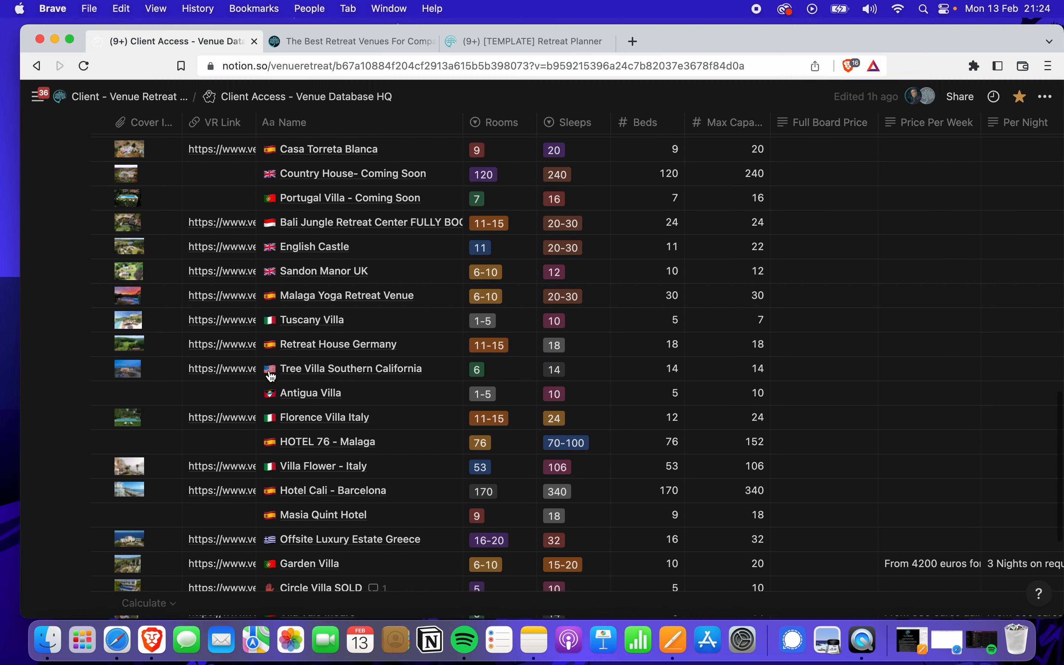
pyautogui.scroll(-3, 270, 376)
pyautogui.scroll(20, 271, 375)
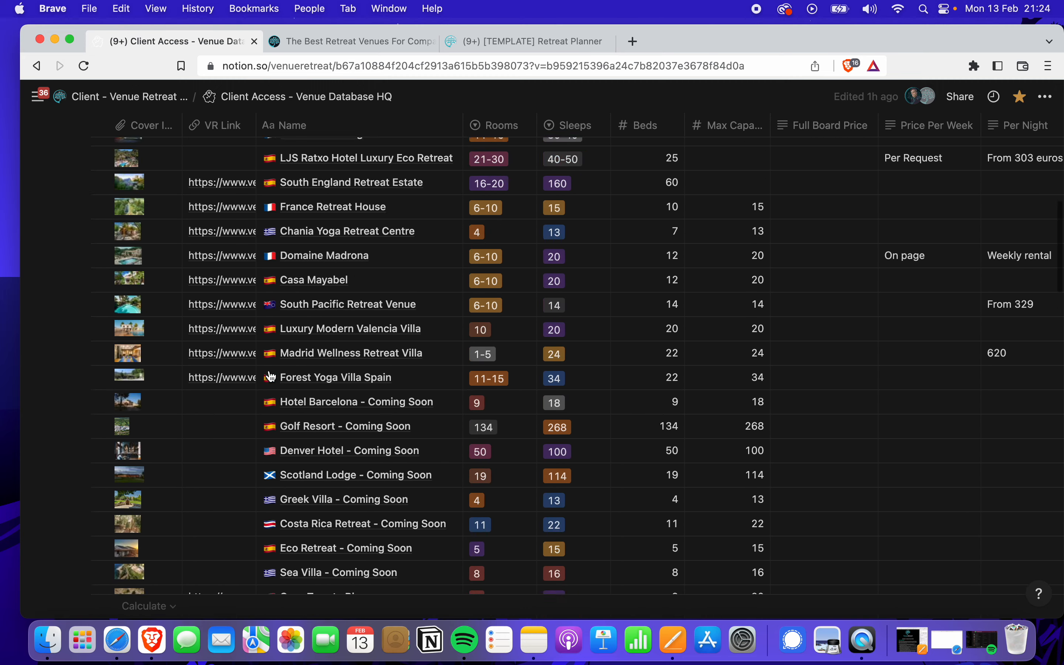
pyautogui.scroll(6, 271, 375)
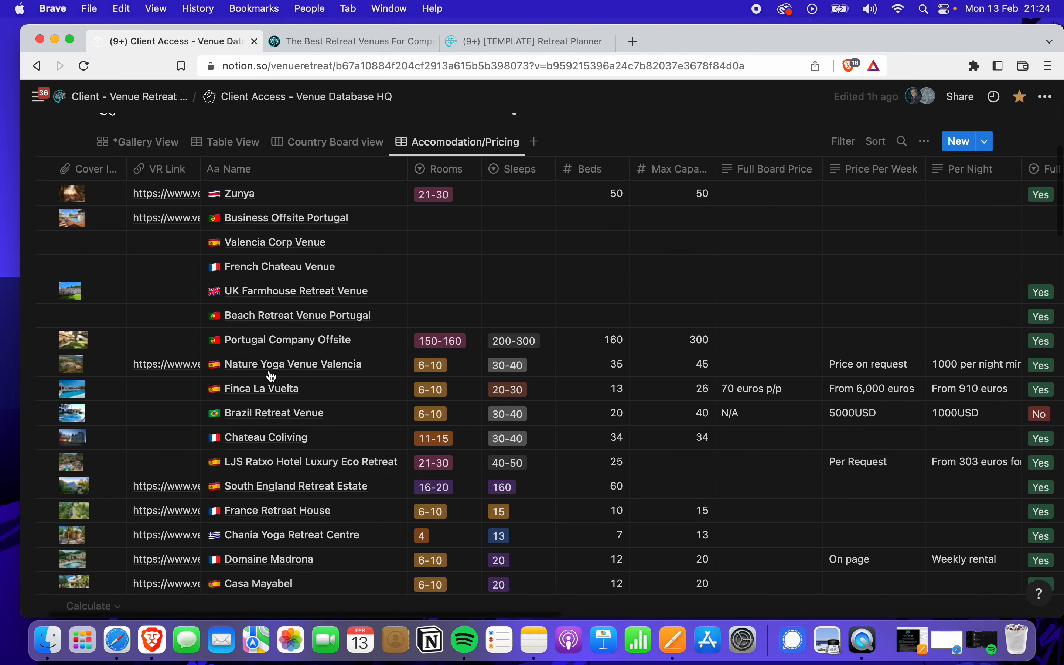
pyautogui.hscroll(4, 271, 376)
pyautogui.hscroll(5, 270, 375)
pyautogui.hscroll(6, 271, 376)
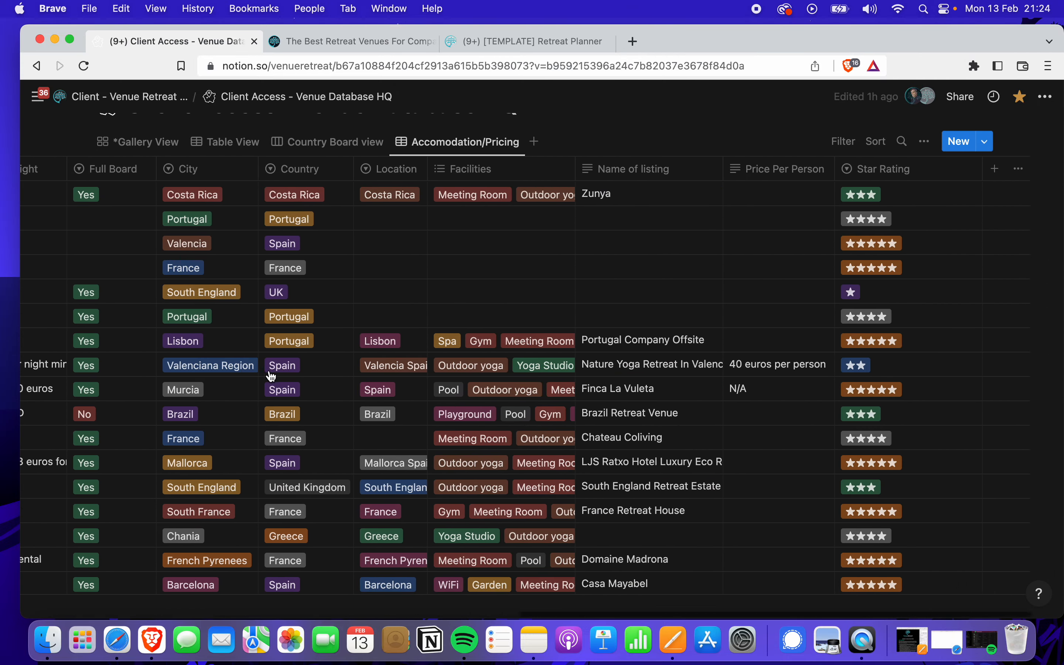
pyautogui.scroll(-10, 271, 376)
pyautogui.scroll(-20, 271, 376)
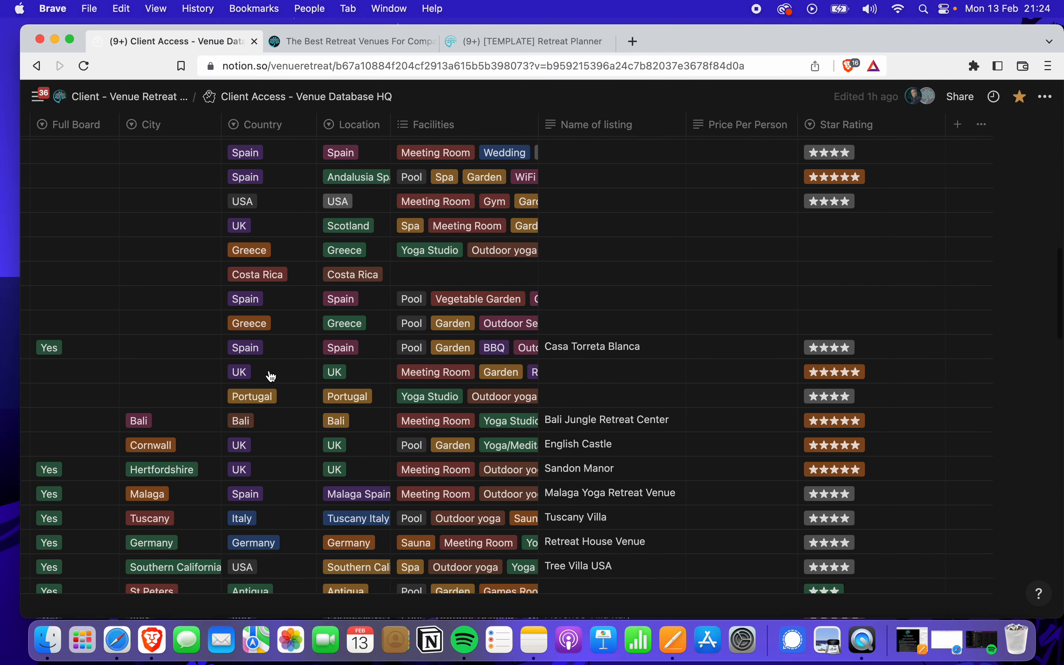
pyautogui.scroll(-10, 271, 376)
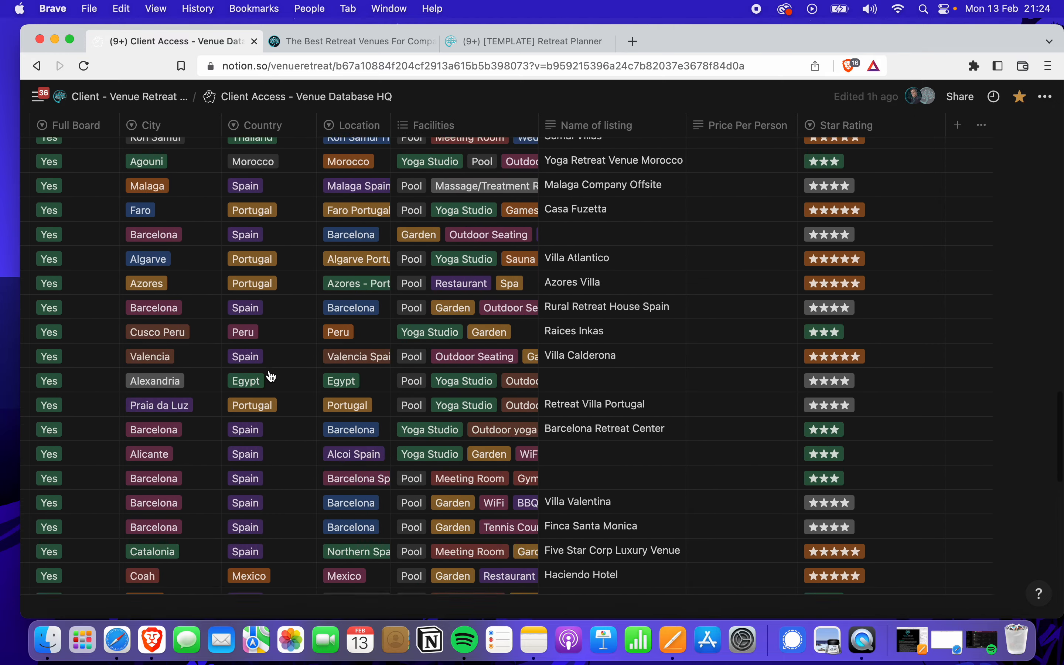
pyautogui.hscroll(-8, 271, 376)
pyautogui.hscroll(-15, 271, 376)
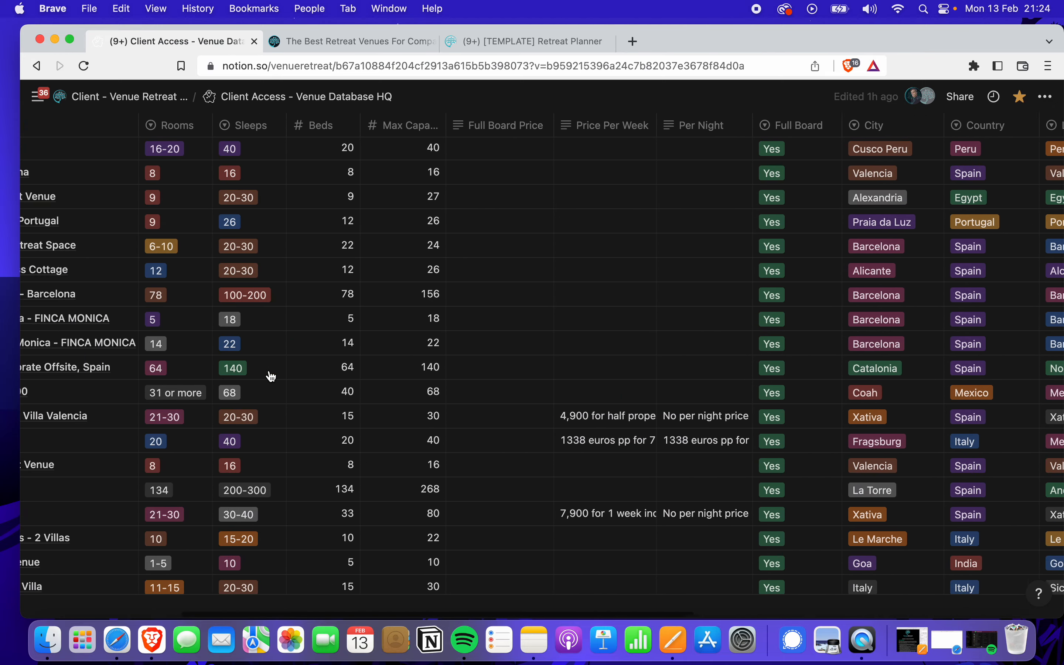
pyautogui.scroll(20, 290, 371)
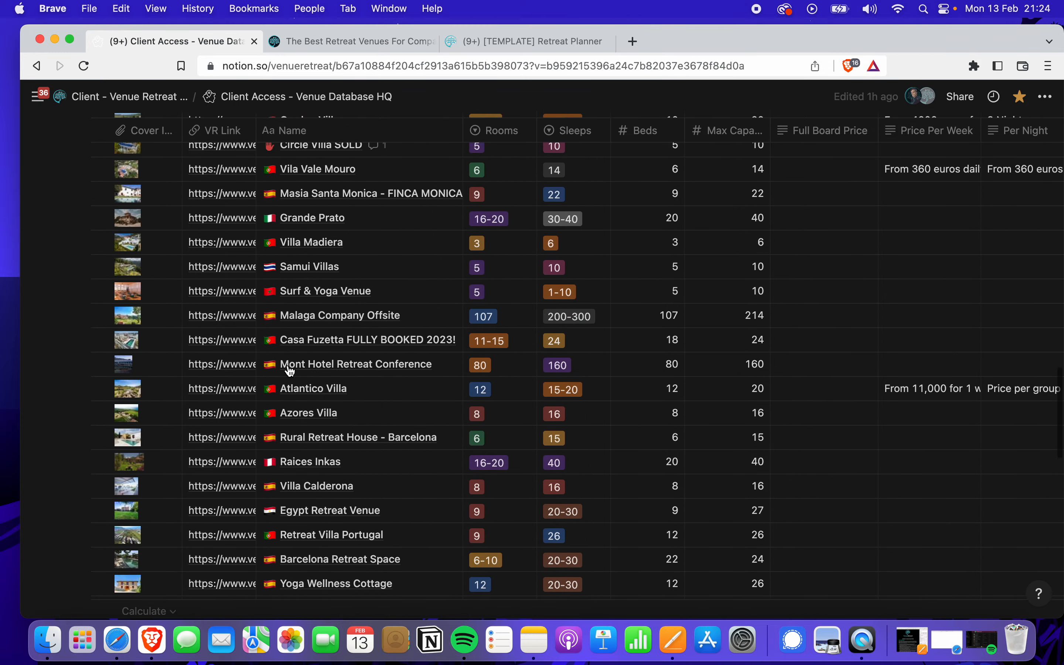
pyautogui.scroll(20, 289, 371)
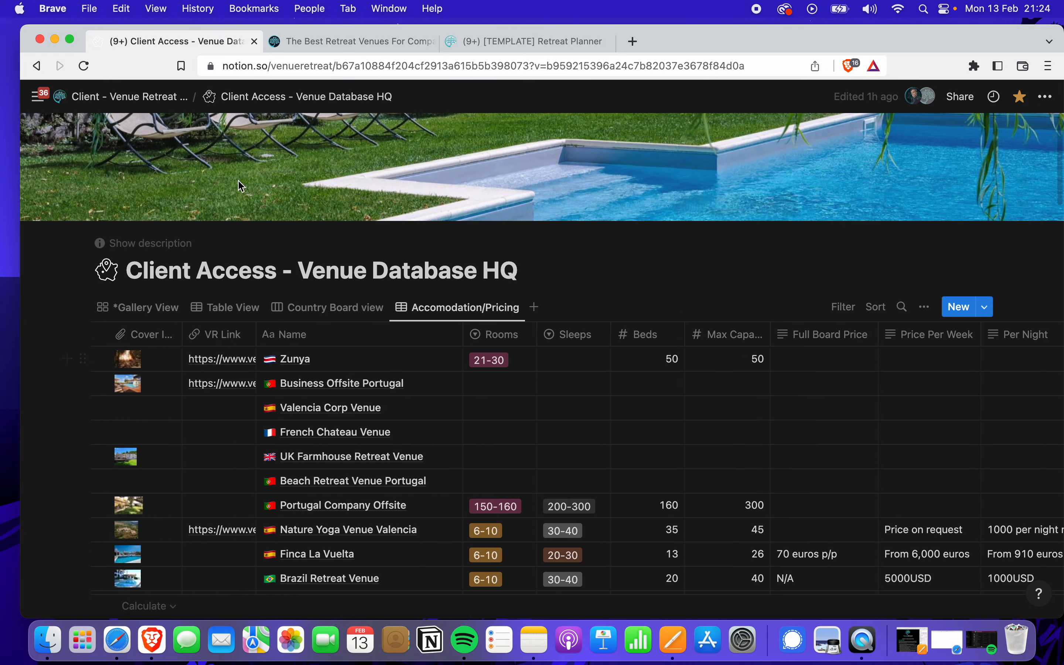
pyautogui.click(129, 96)
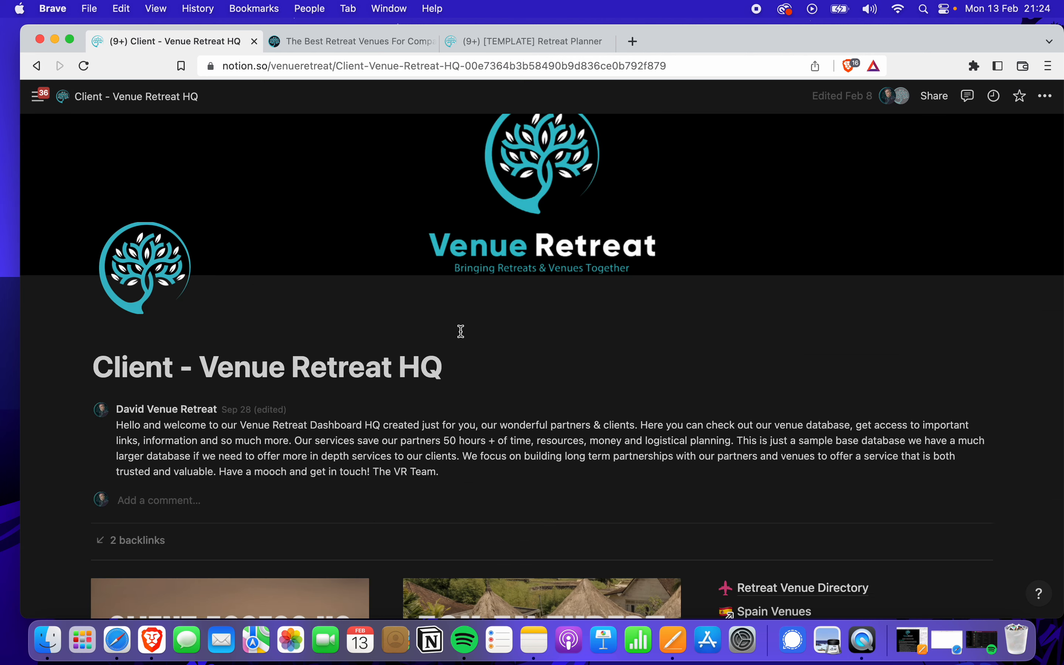
# Open Yoga Studio Venues from the Retreat Venue Directory and browse its pricing table
pyautogui.scroll(-6, 507, 422)
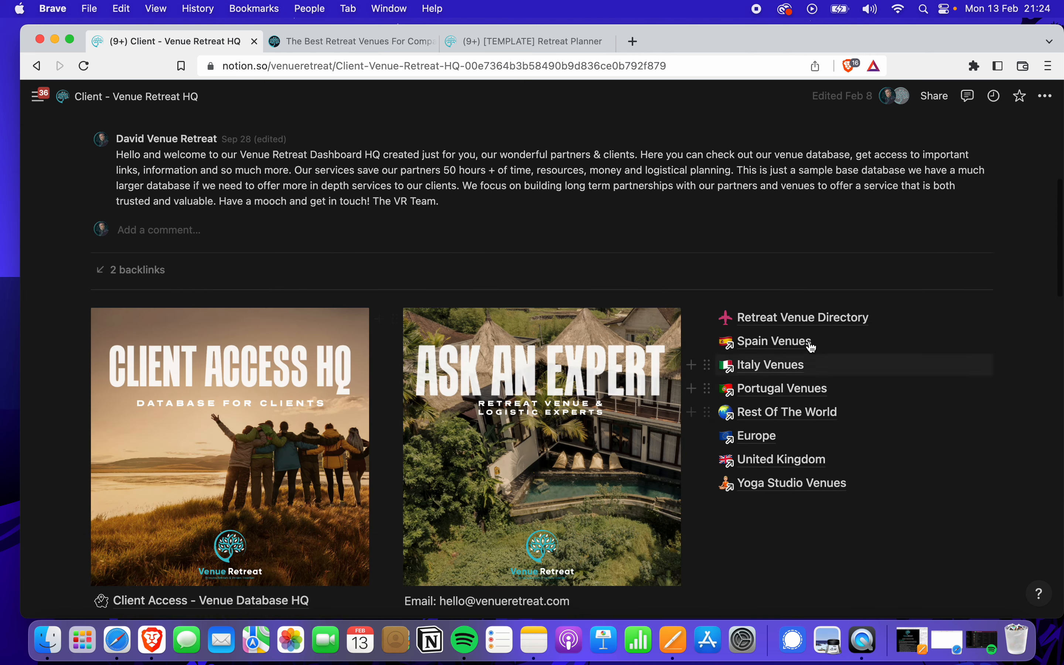
pyautogui.click(823, 323)
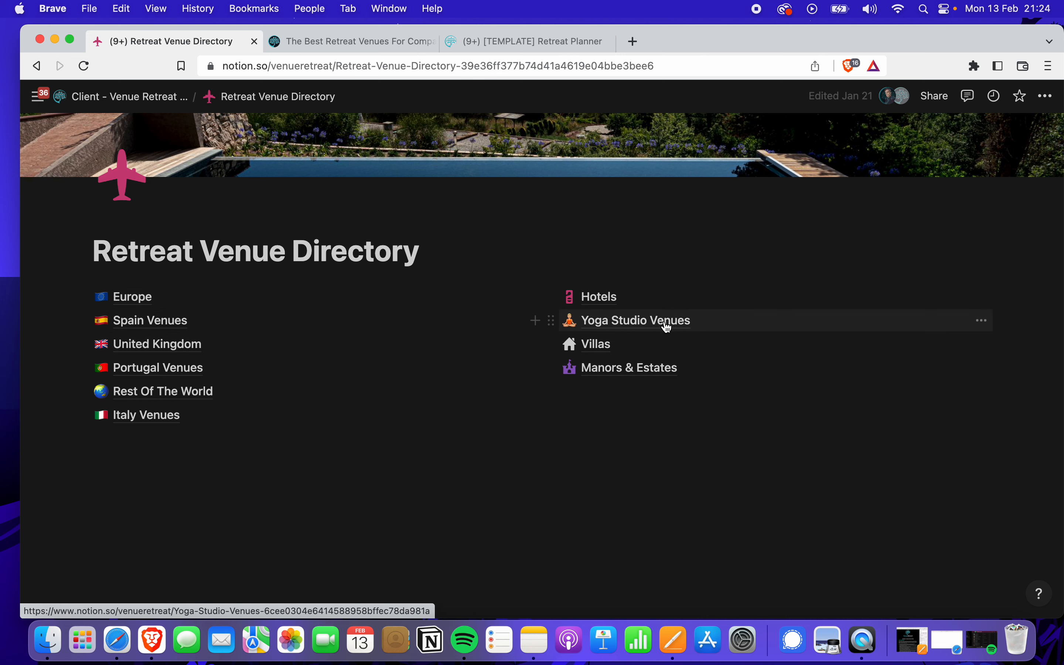
pyautogui.click(638, 328)
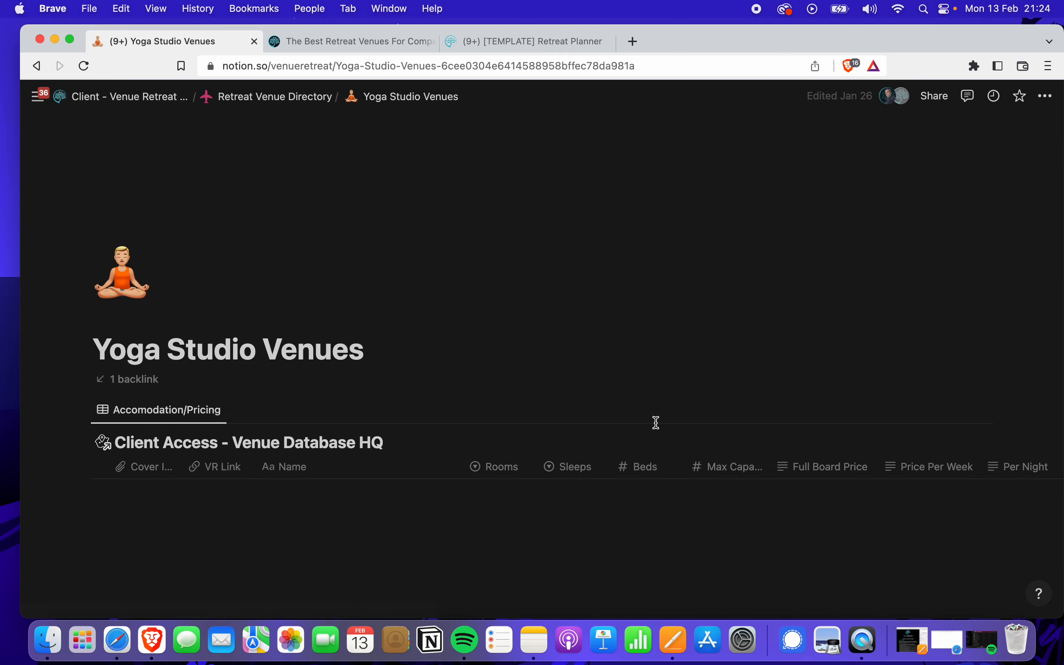
pyautogui.scroll(-5, 628, 486)
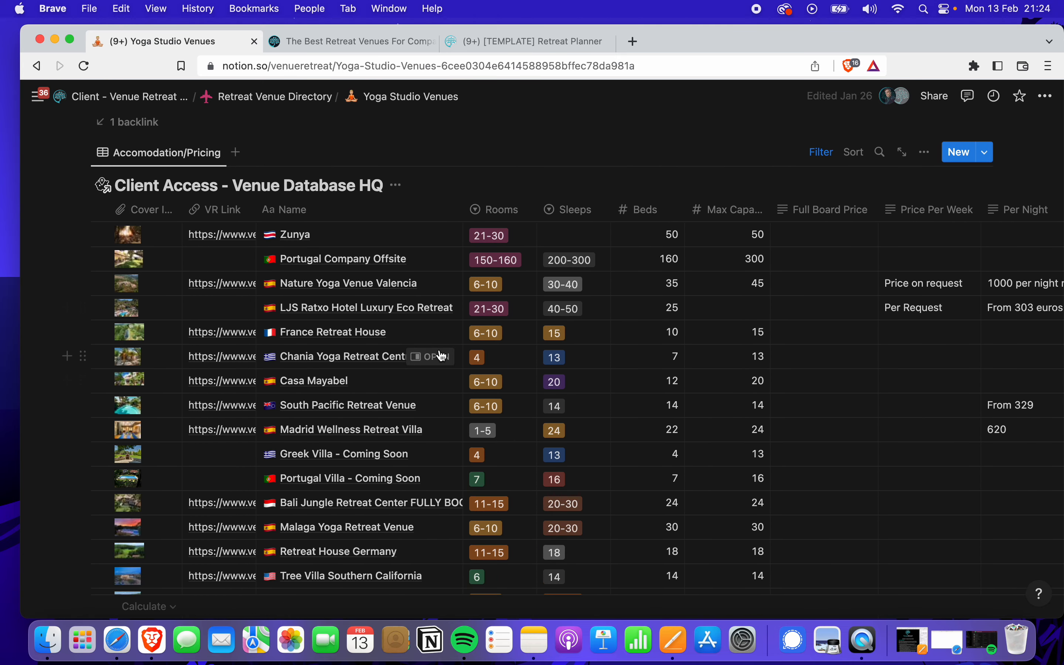
pyautogui.scroll(3, 423, 361)
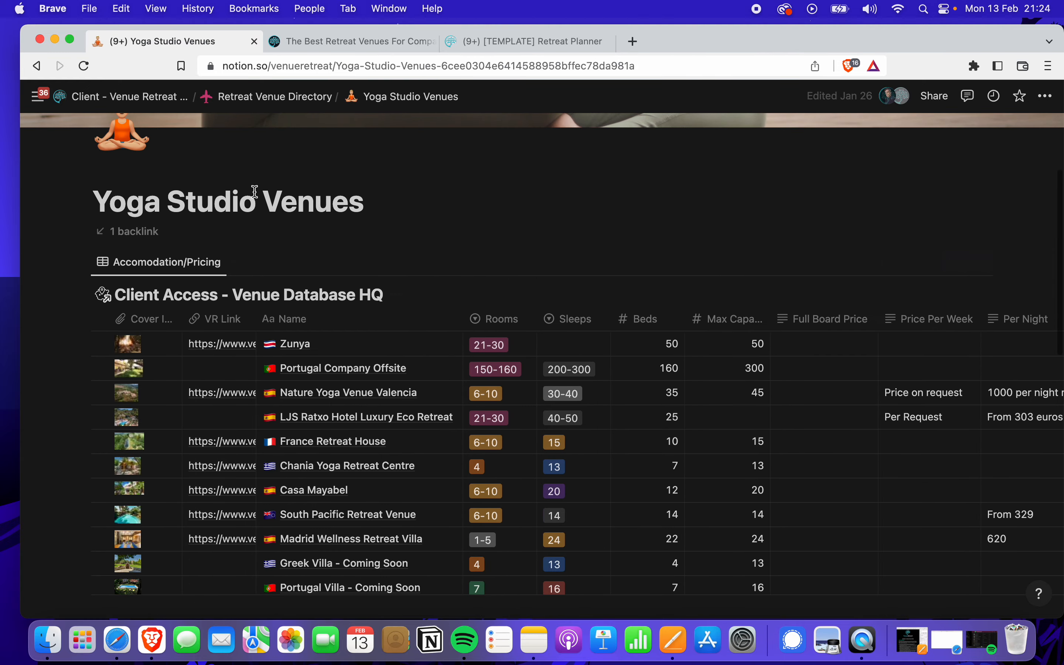
# Go back to the Client - Venue Retreat HQ page via the breadcrumb
pyautogui.click(150, 101)
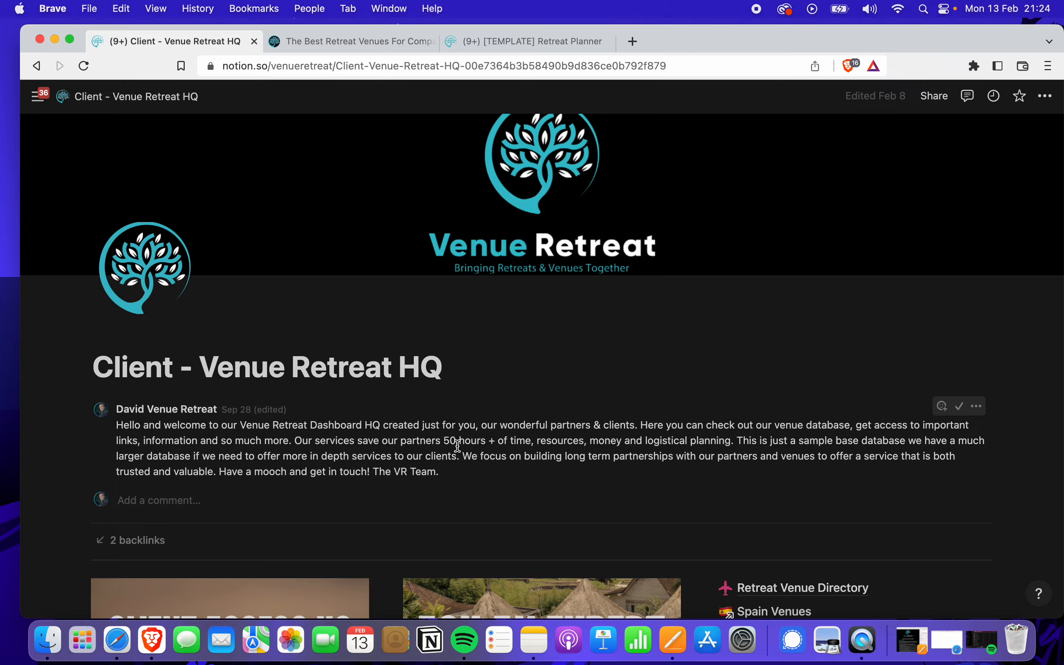
pyautogui.scroll(-3, 455, 441)
pyautogui.scroll(-5, 458, 445)
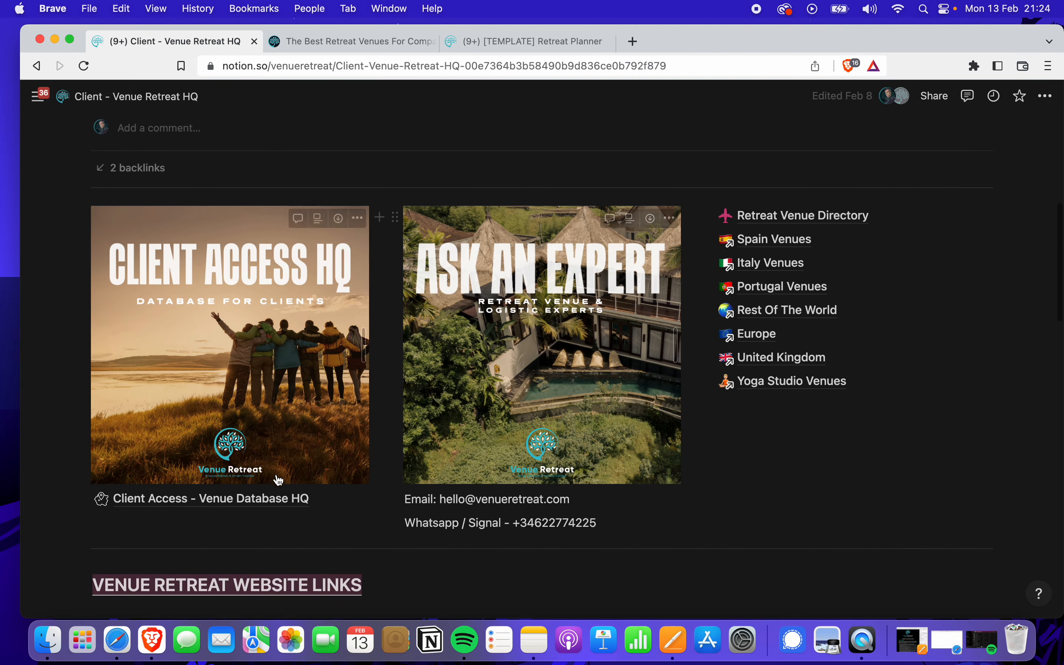
# Open the Client Access - Venue Database HQ page from the HQ links
pyautogui.click(267, 503)
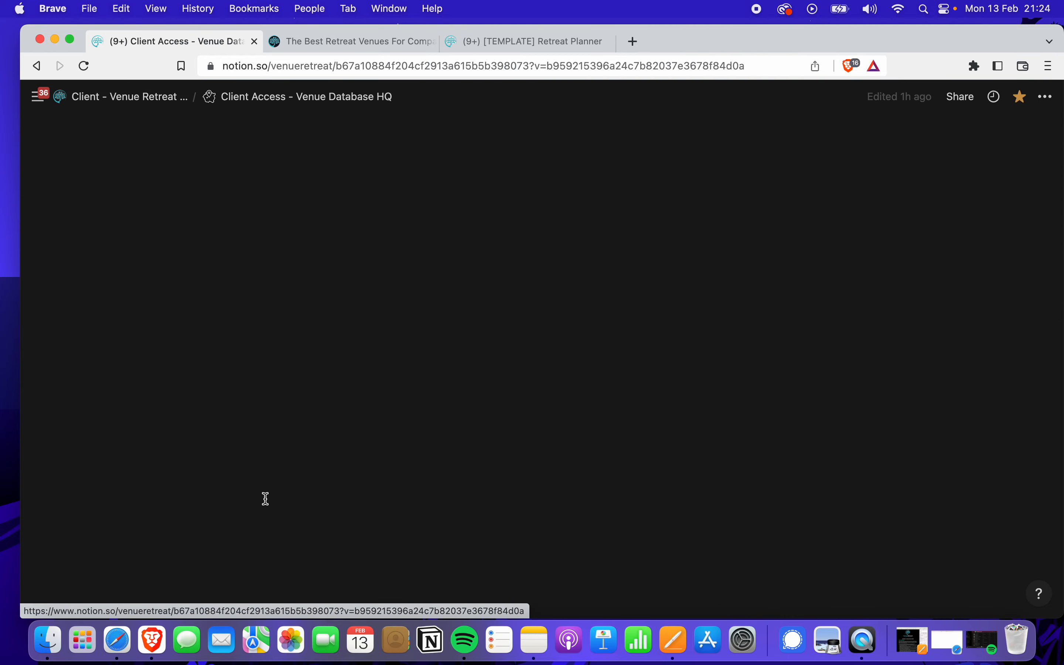
pyautogui.scroll(-2, 446, 467)
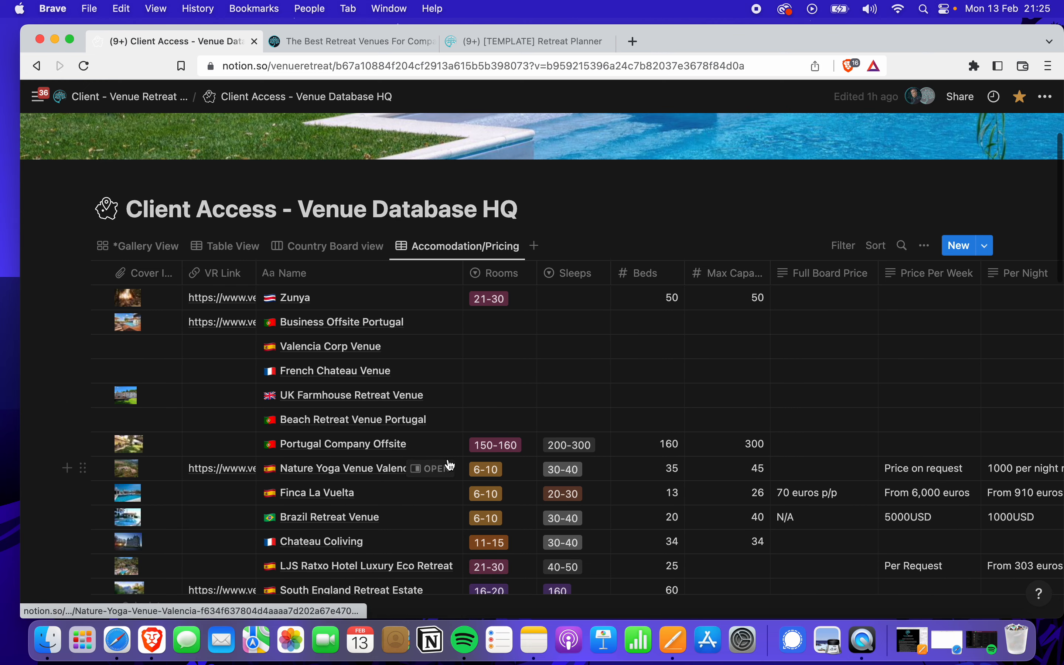
pyautogui.scroll(2, 374, 357)
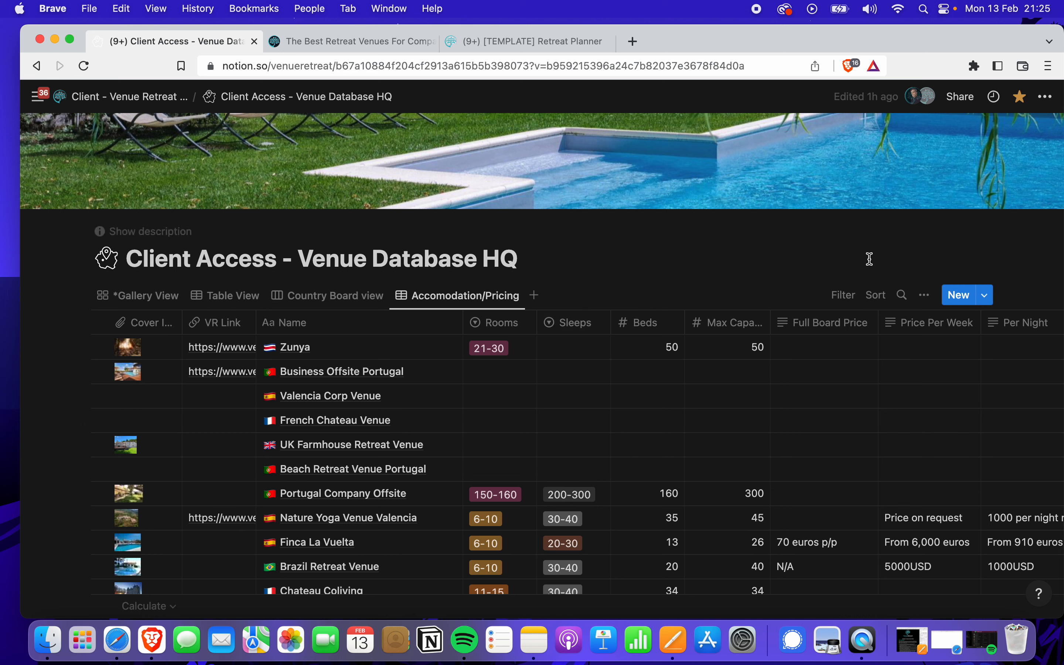
# Bring up the filter properties, dismiss them without filtering, and return to the HQ page
pyautogui.click(843, 295)
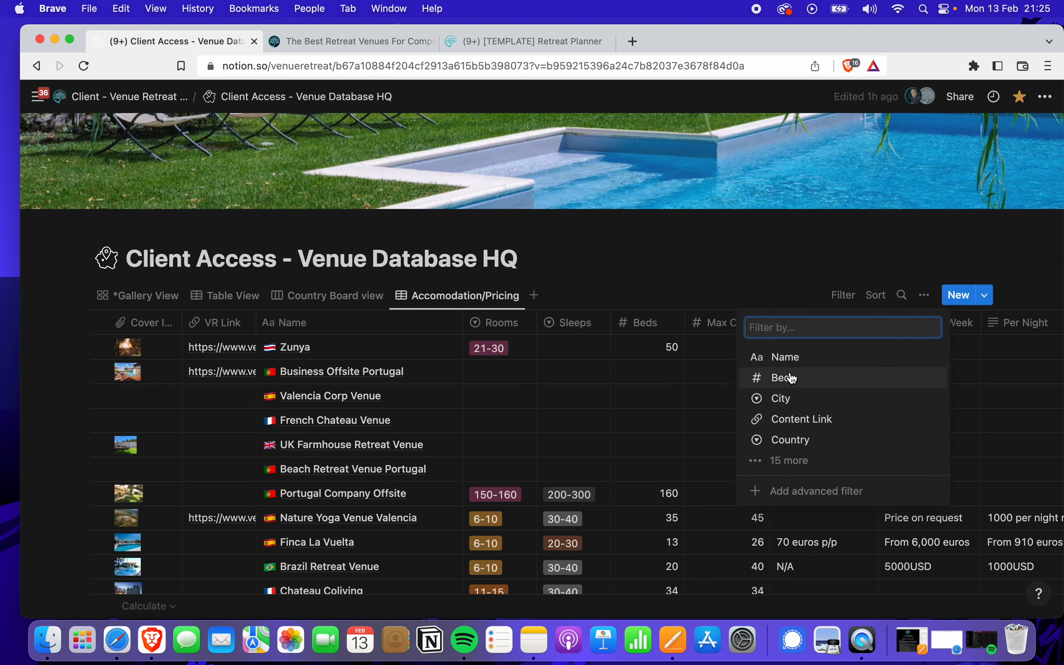
pyautogui.click(581, 293)
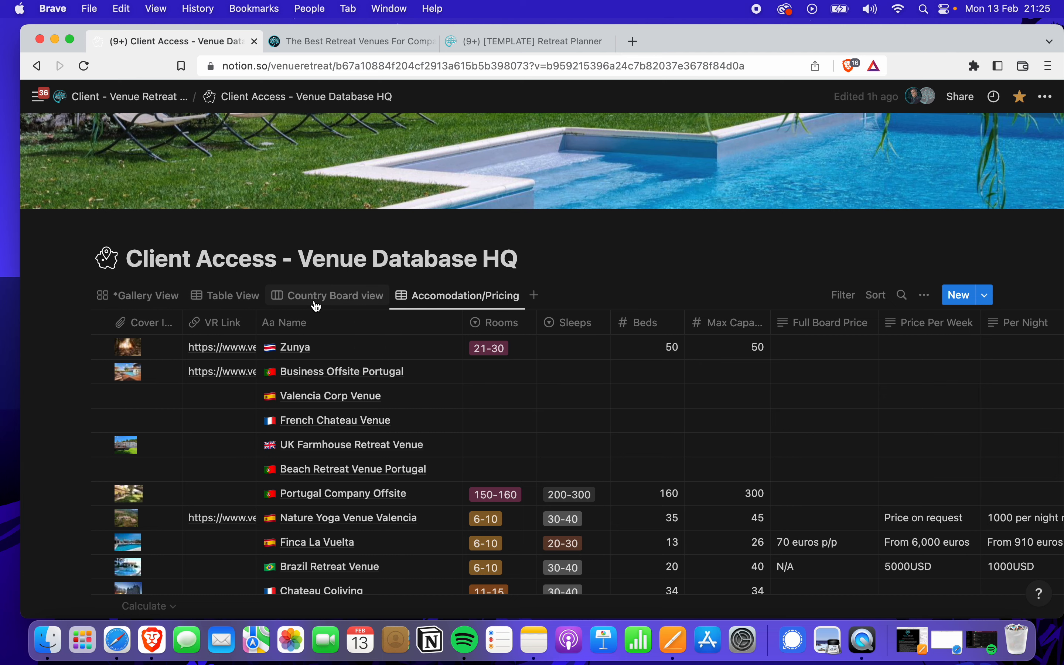
pyautogui.click(167, 104)
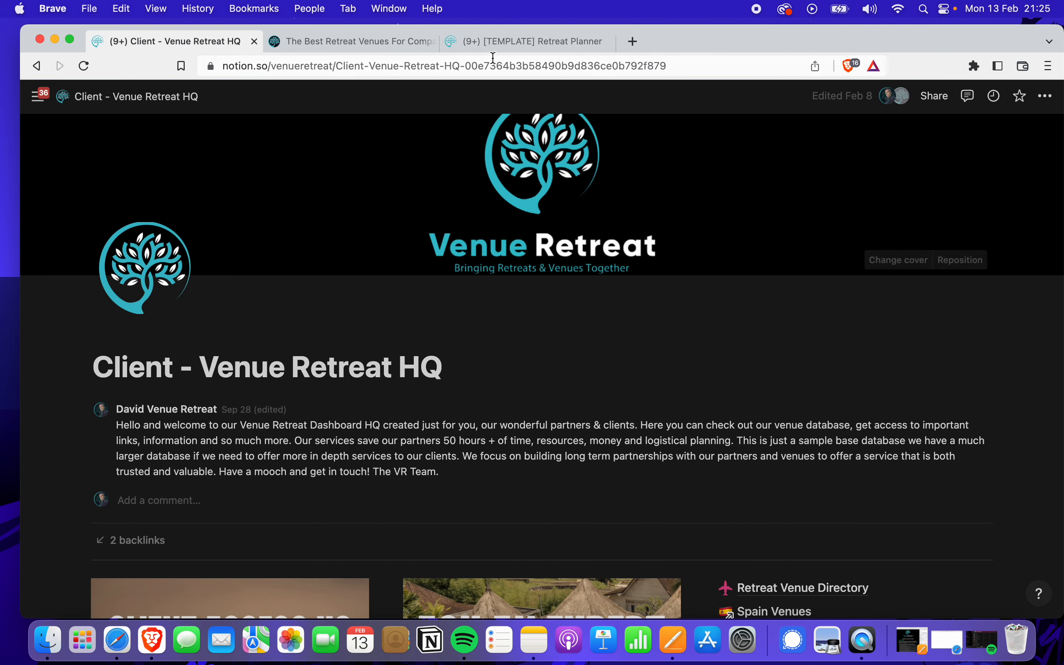
# Switch to the [TEMPLATE] Retreat Planner tab and scroll through its Client Database, Bookings HQ and Brand Assets links
pyautogui.click(499, 49)
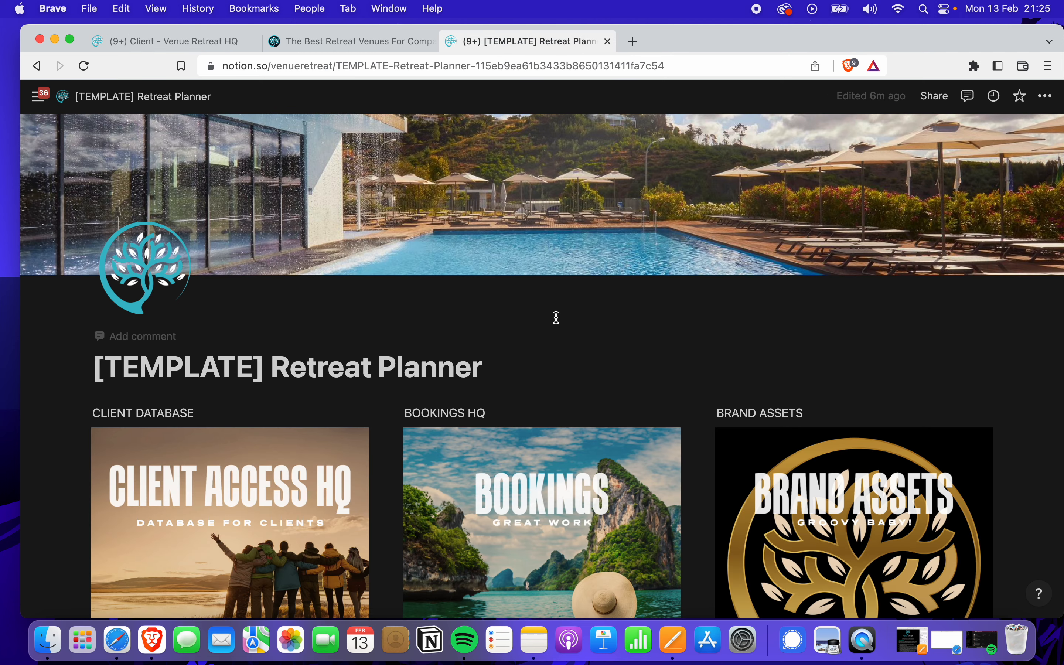
pyautogui.scroll(-3, 556, 317)
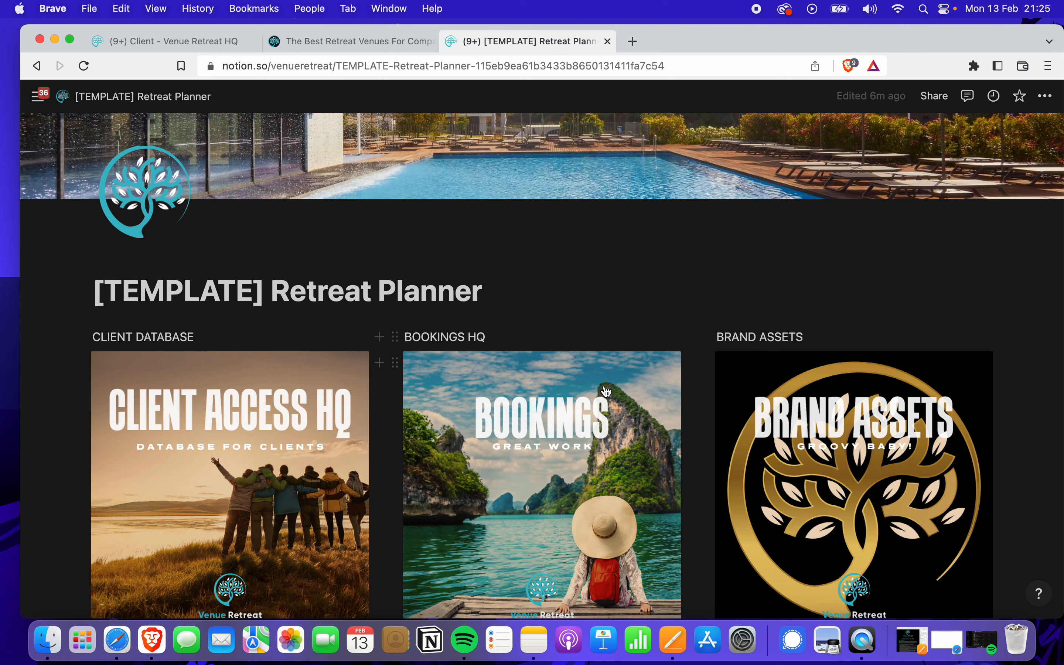
pyautogui.scroll(-5, 581, 298)
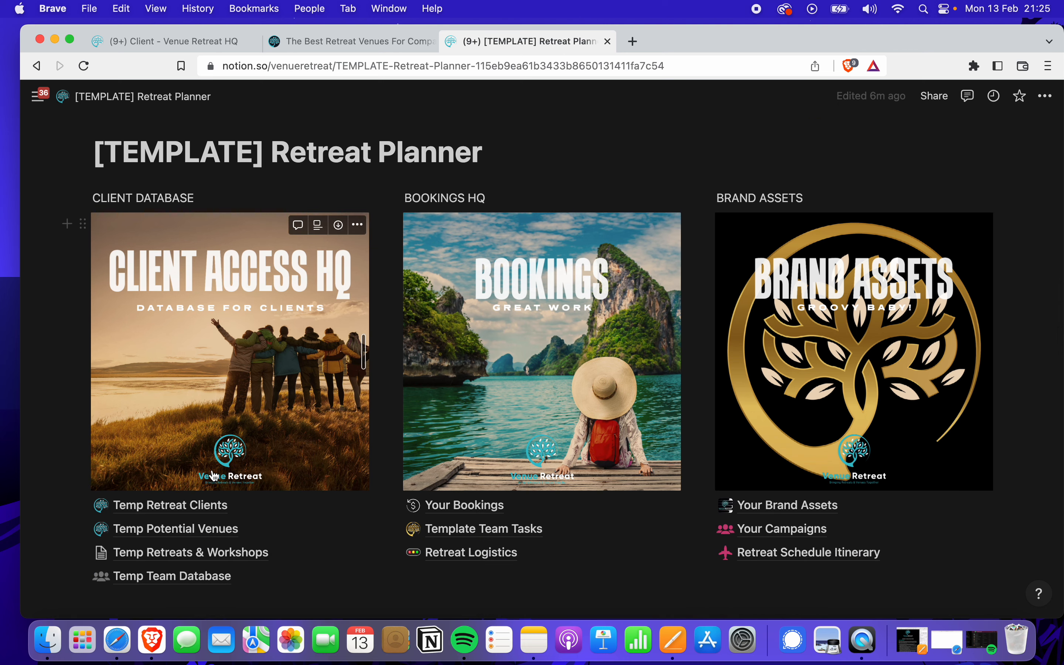
pyautogui.scroll(3, 210, 434)
pyautogui.scroll(4, 480, 199)
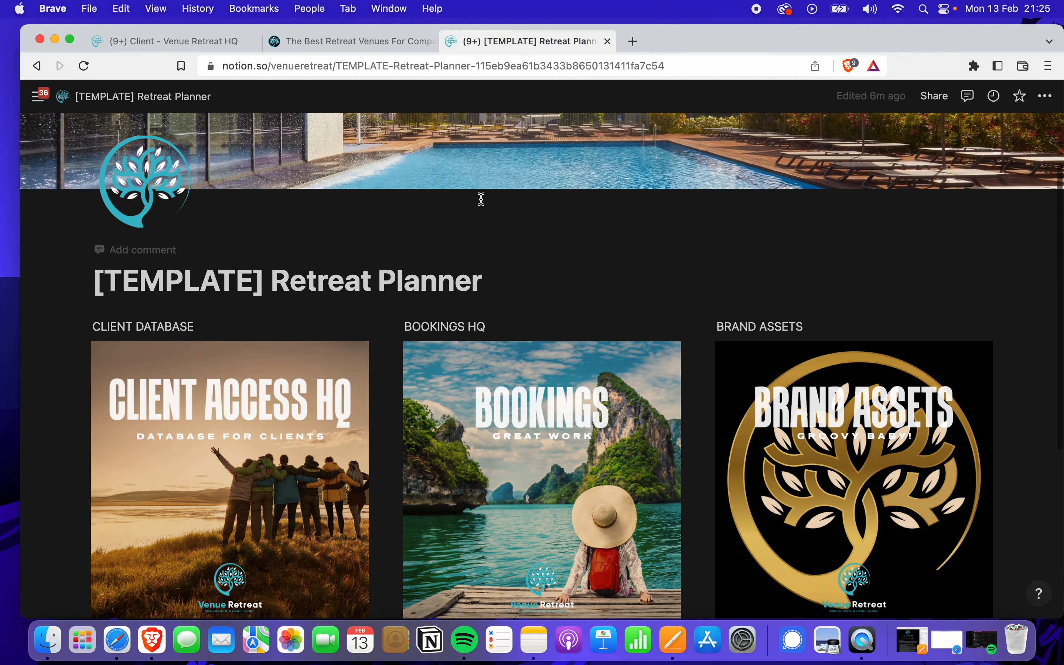
pyautogui.scroll(-4, 492, 217)
pyautogui.scroll(-4, 493, 213)
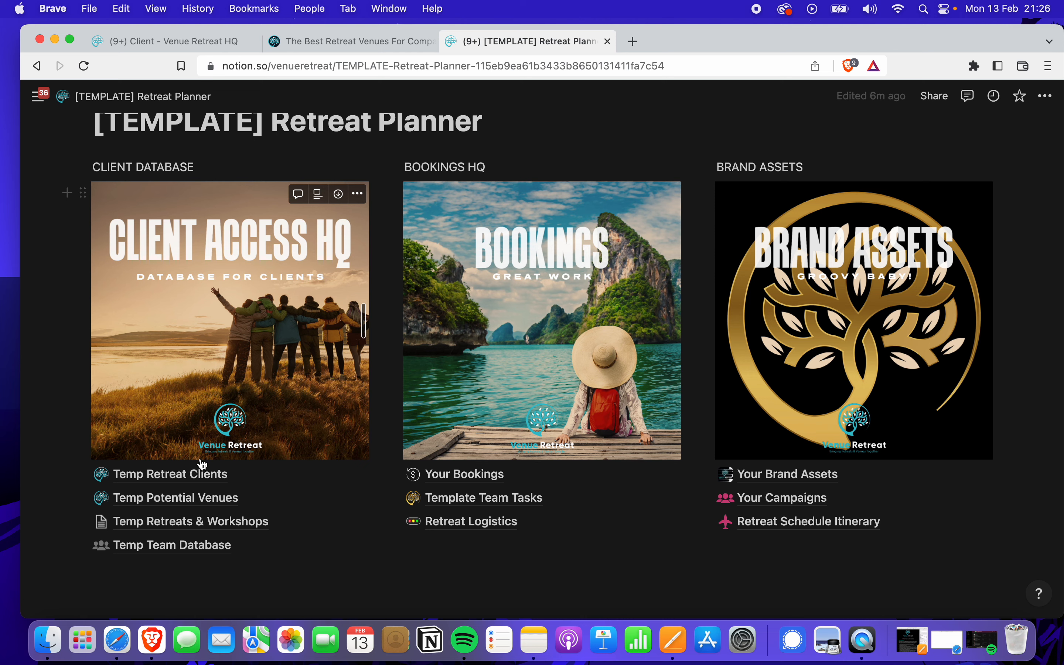
pyautogui.scroll(2, 235, 207)
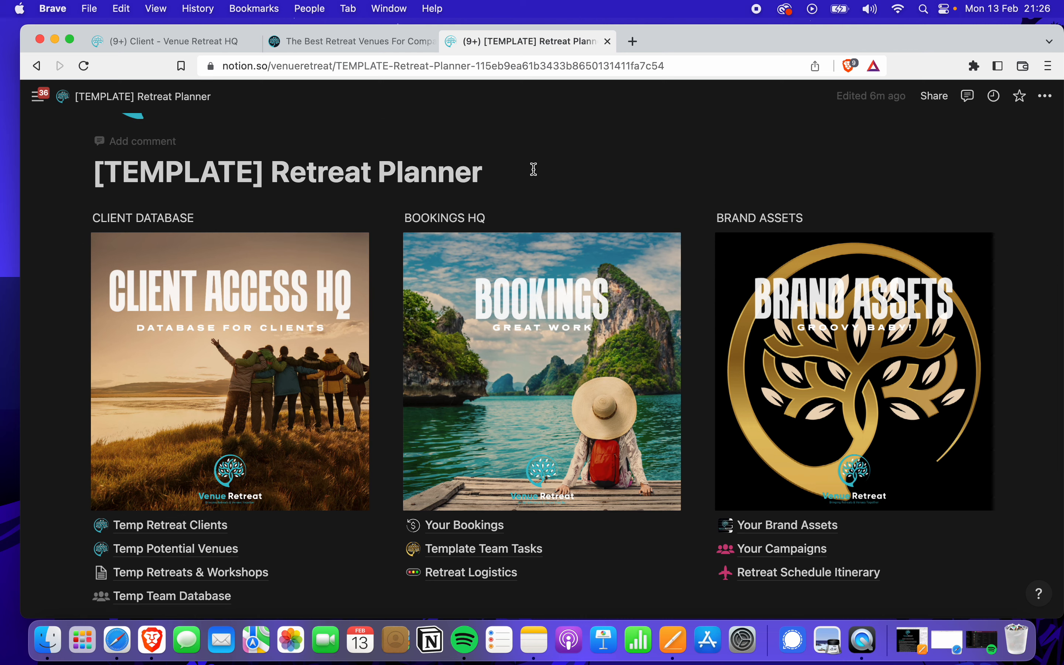
pyautogui.scroll(2, 509, 181)
pyautogui.scroll(-6, 509, 181)
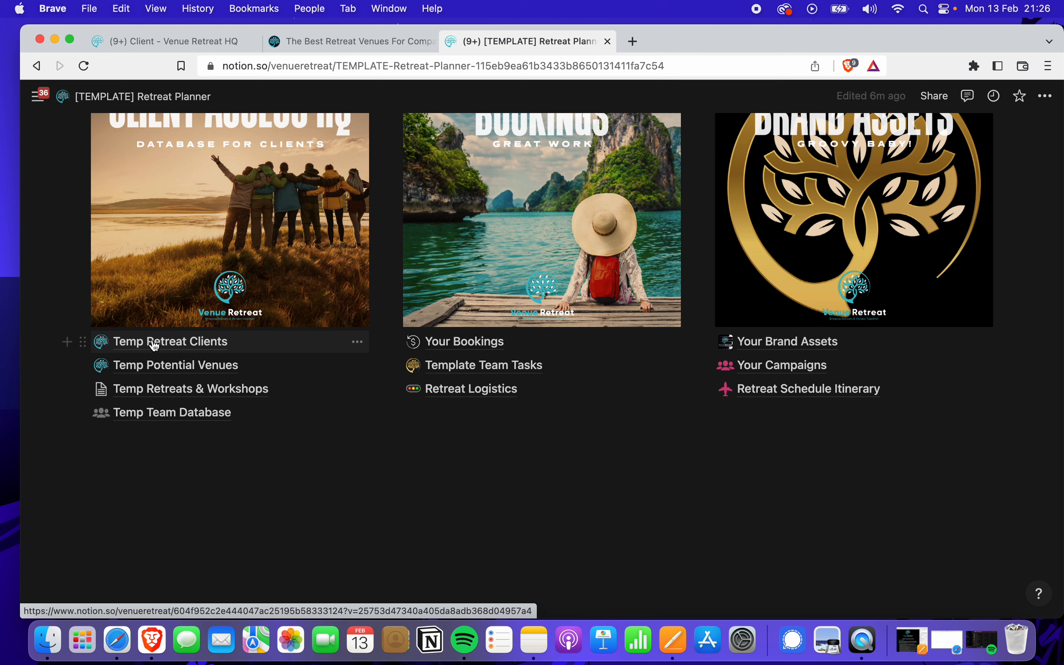
# Open the Temp Retreat Clients database and show its client record in side peek
pyautogui.click(187, 347)
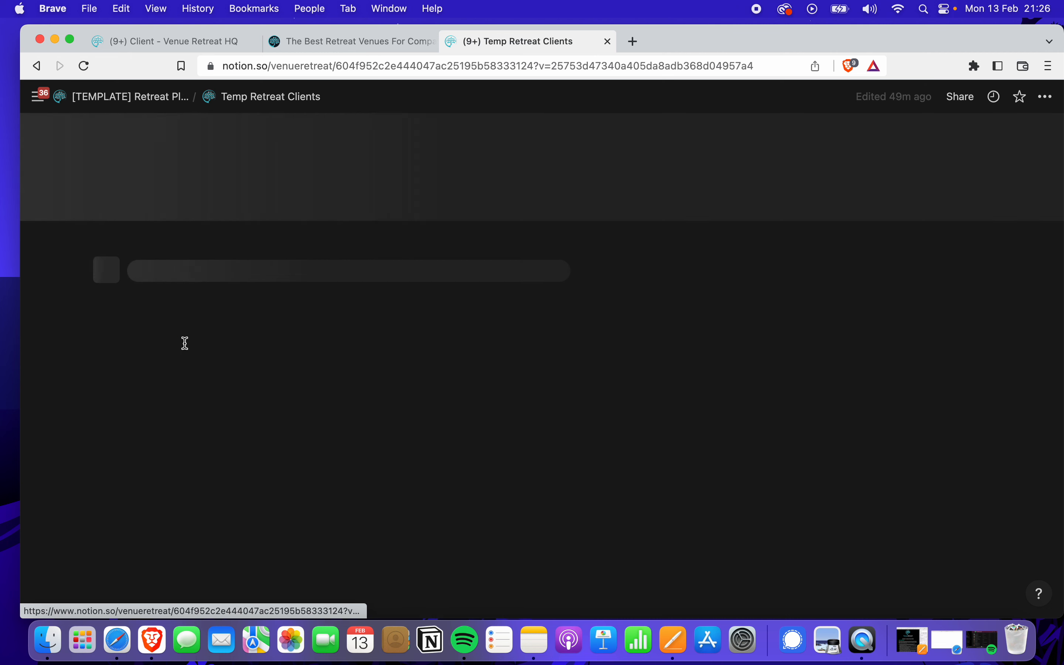
pyautogui.click(183, 273)
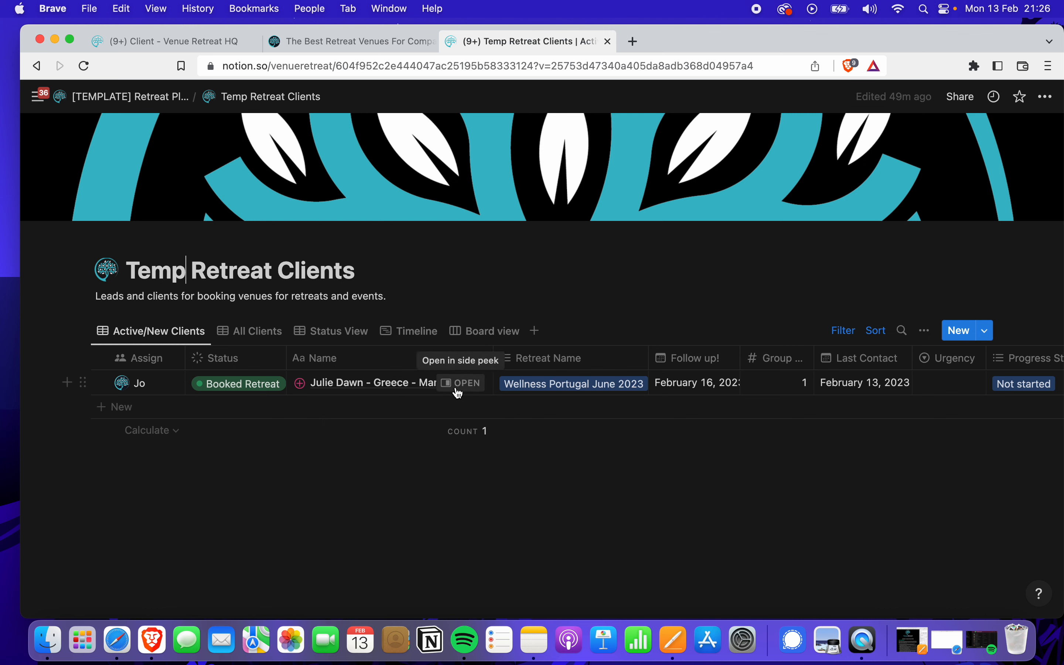
pyautogui.click(460, 383)
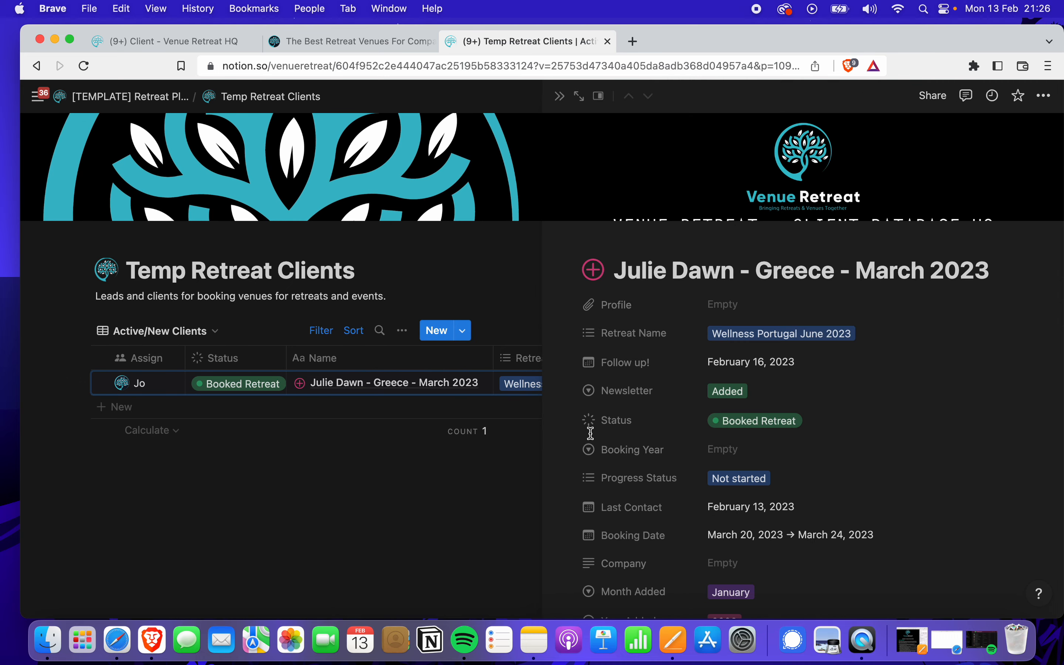
# Bring up the Retreat Name choices of the record, currently Wellness Portugal June 2023
pyautogui.scroll(-4, 703, 414)
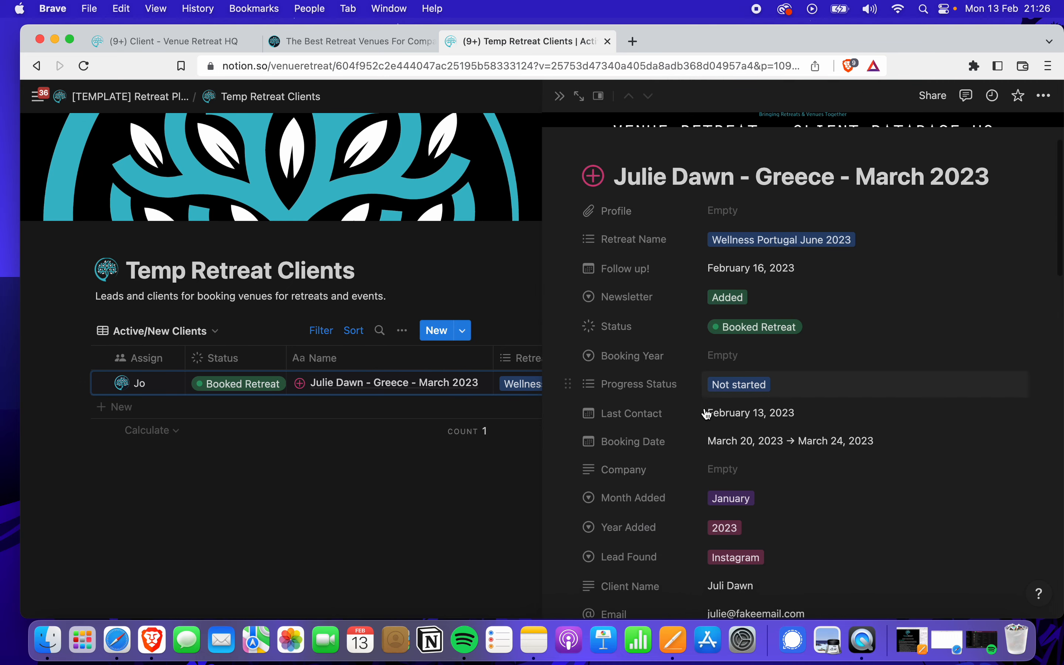
pyautogui.scroll(-1, 706, 414)
pyautogui.click(673, 159)
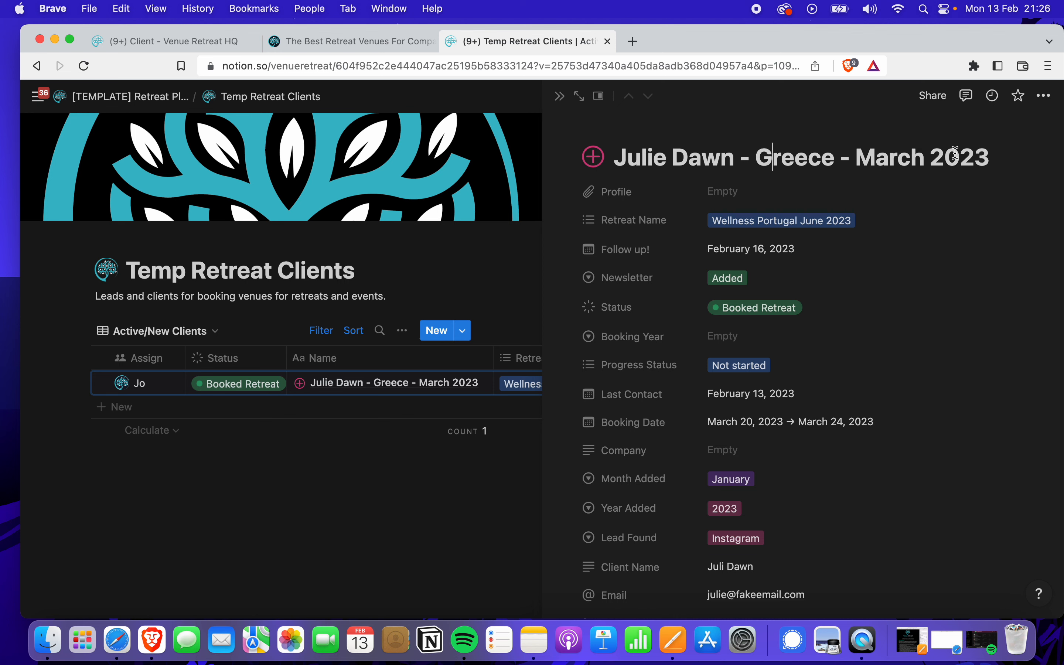
pyautogui.click(768, 222)
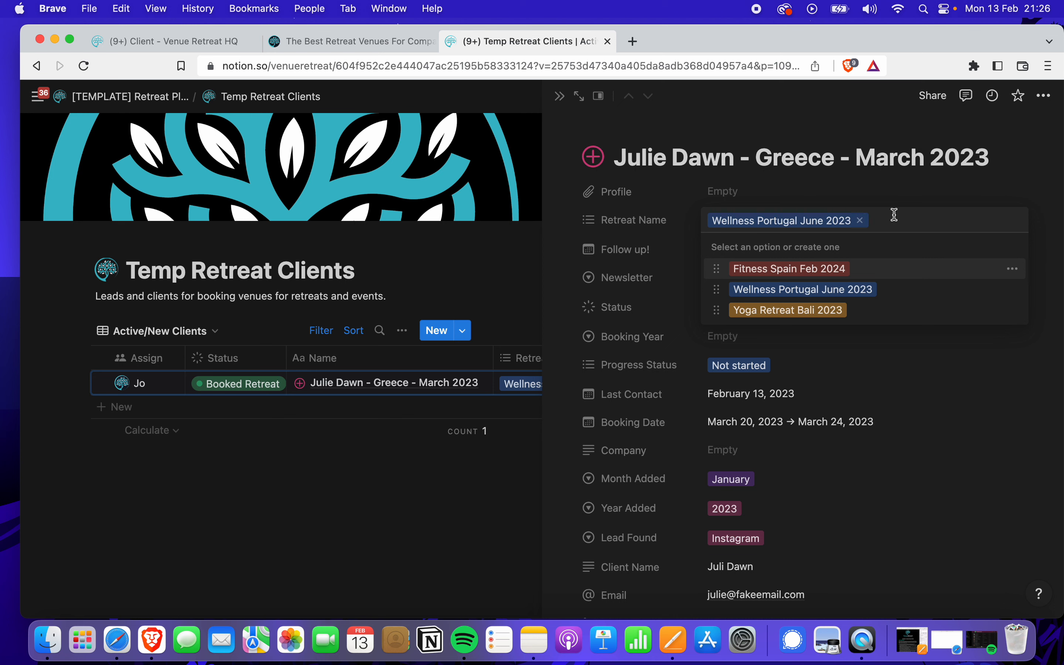
# Create a Greece March 2023 Retreat Name option and remove Wellness Portugal June 2023
pyautogui.write('Greec')
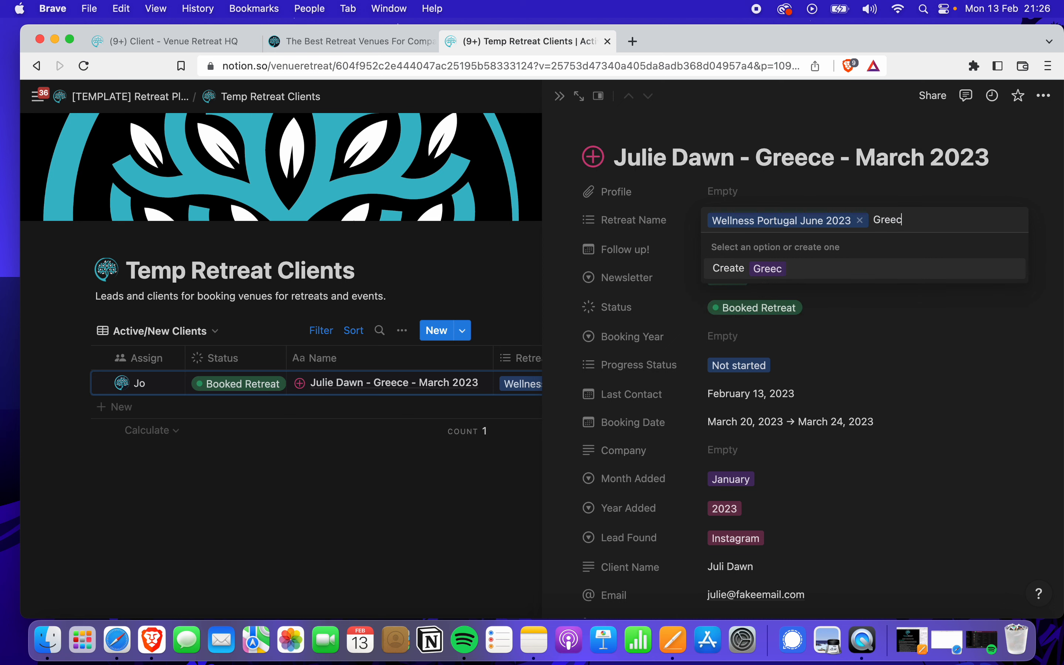
pyautogui.write('e March 2023')
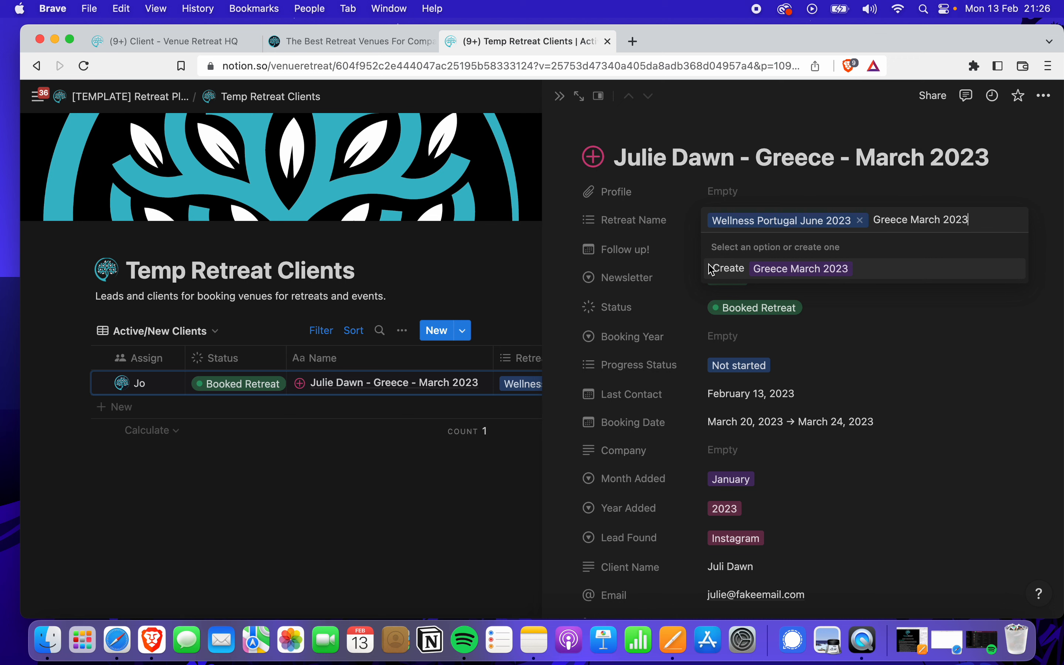
pyautogui.click(726, 271)
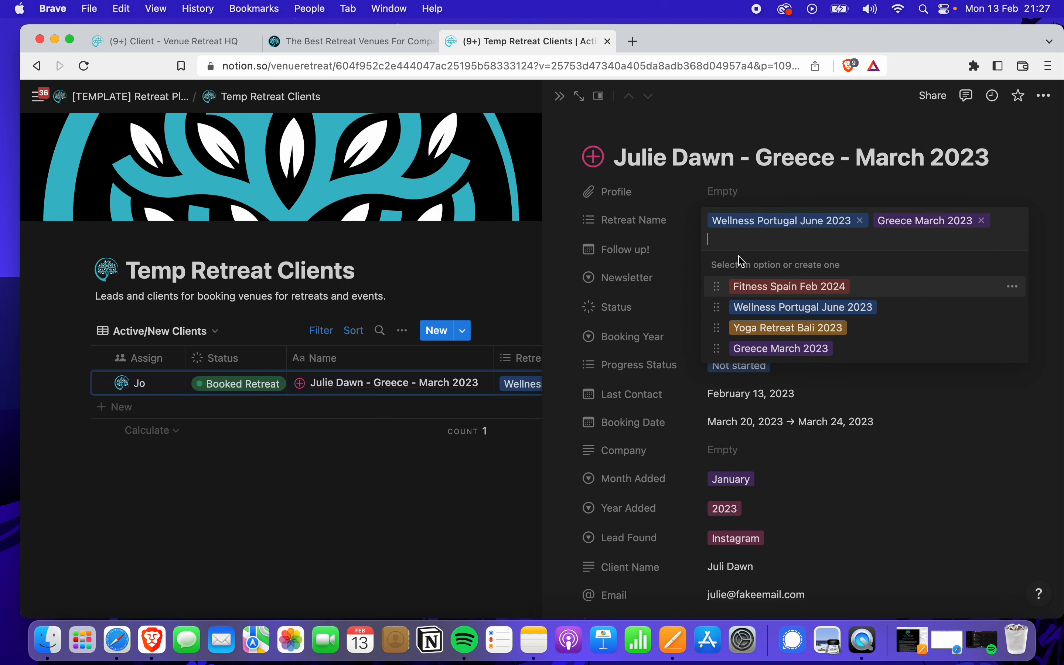
pyautogui.click(861, 221)
pyautogui.click(906, 386)
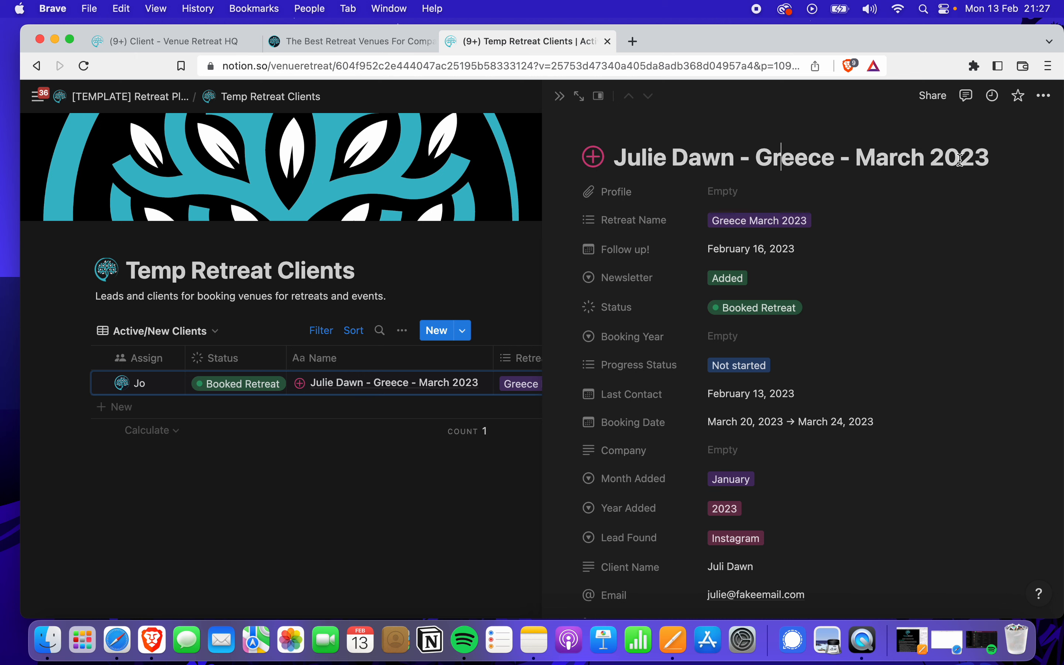
# Check the updated title, then view the Fitness Spain Feb 2024 option settings without changing anything
pyautogui.moveTo(960, 161); pyautogui.dragTo(810, 206)
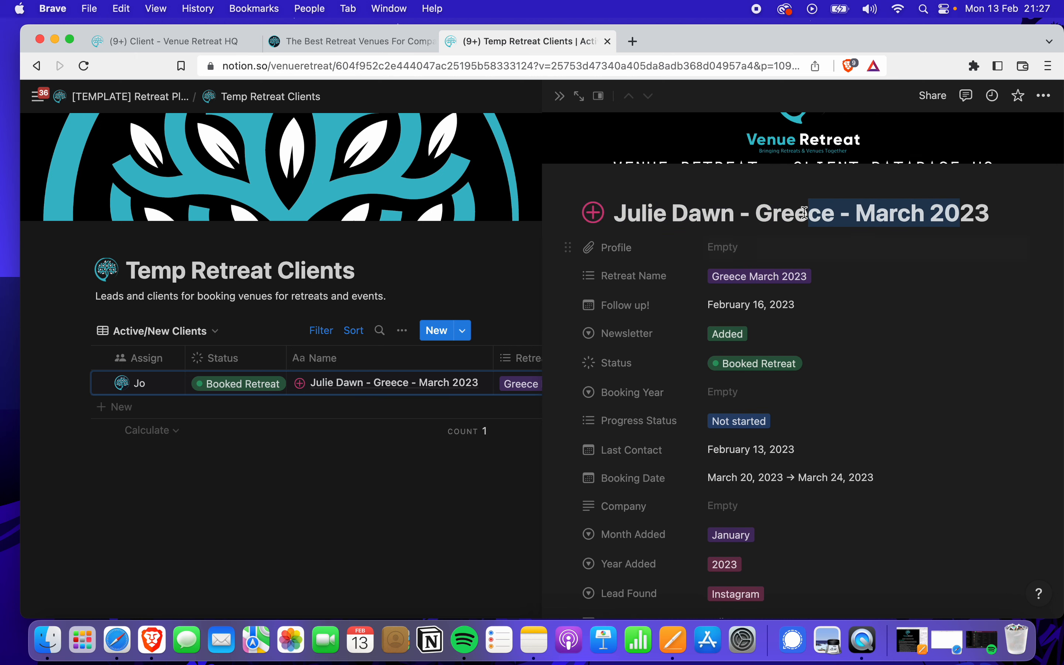
pyautogui.click(809, 210)
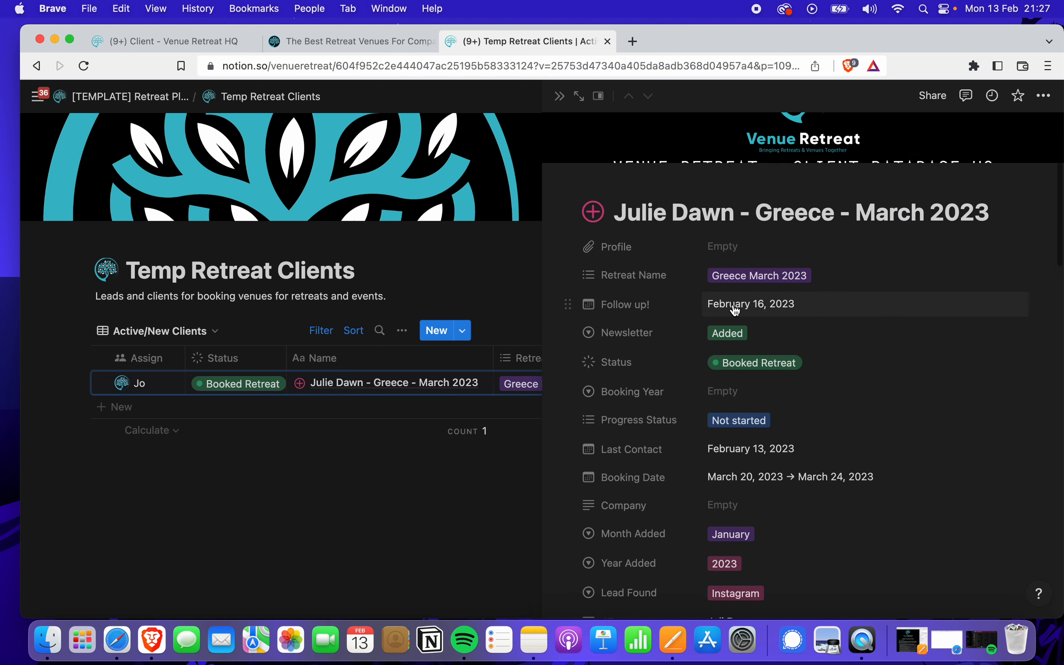
pyautogui.scroll(-2, 736, 304)
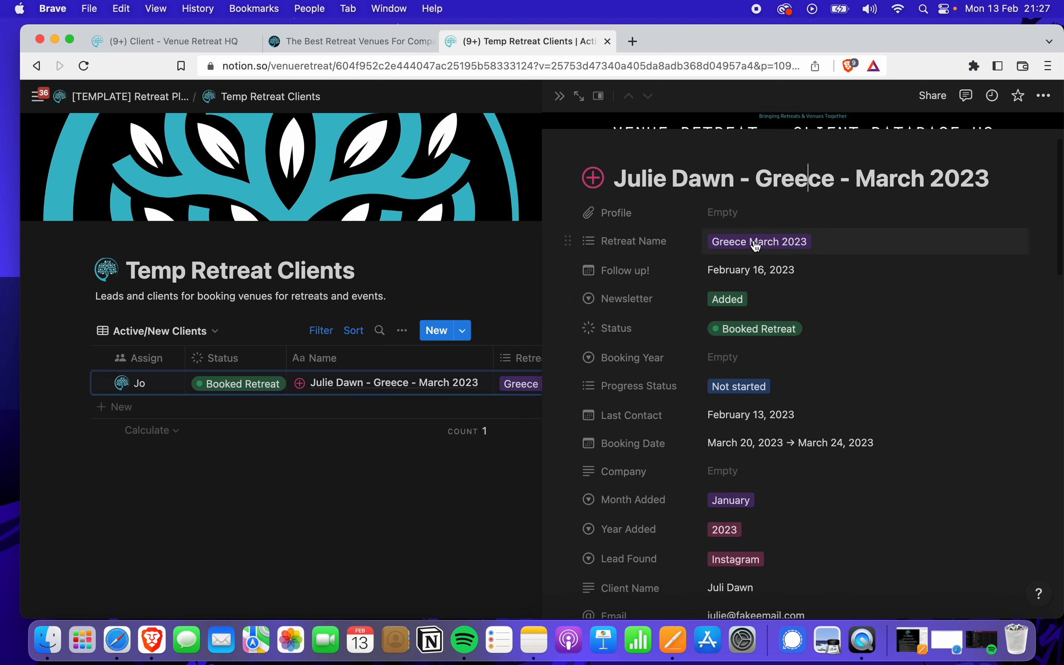
pyautogui.click(815, 247)
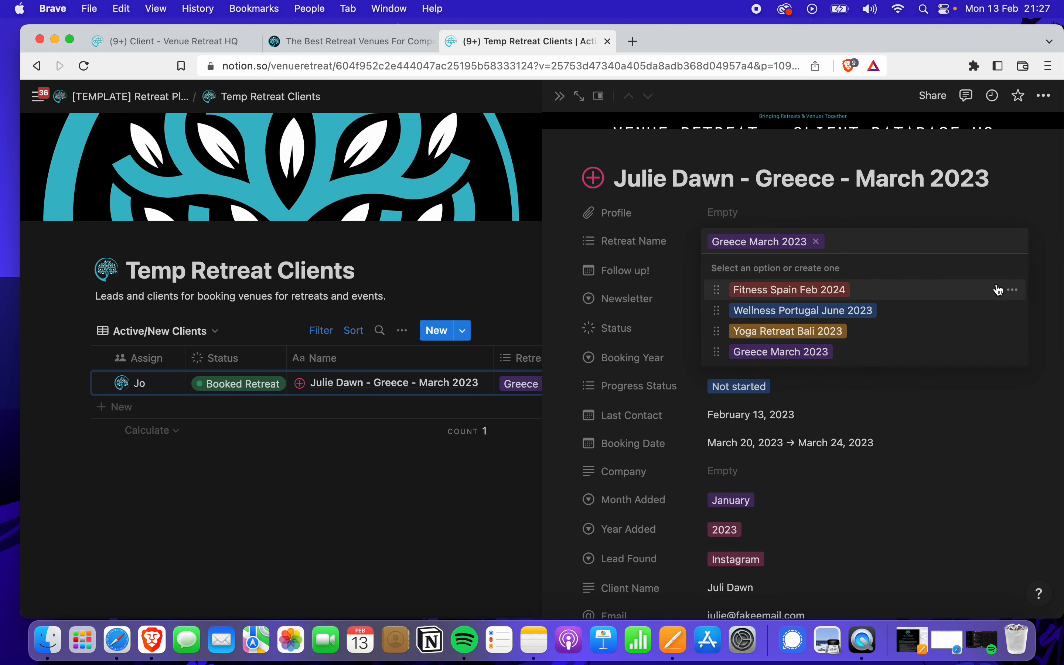
pyautogui.click(1013, 291)
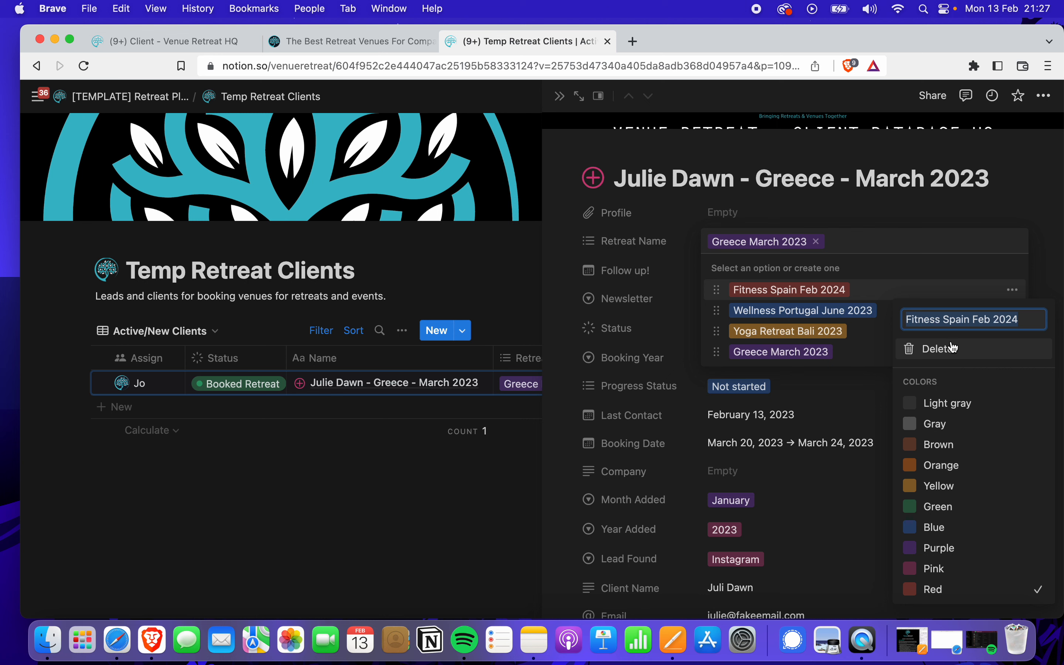
pyautogui.press('Escape')
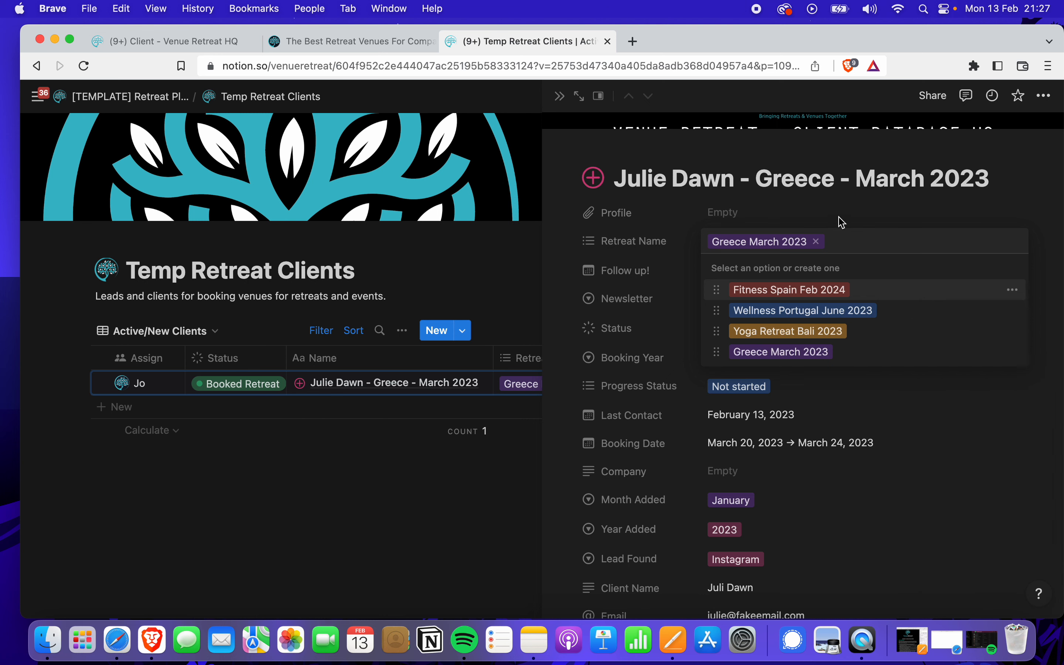
pyautogui.press('Escape')
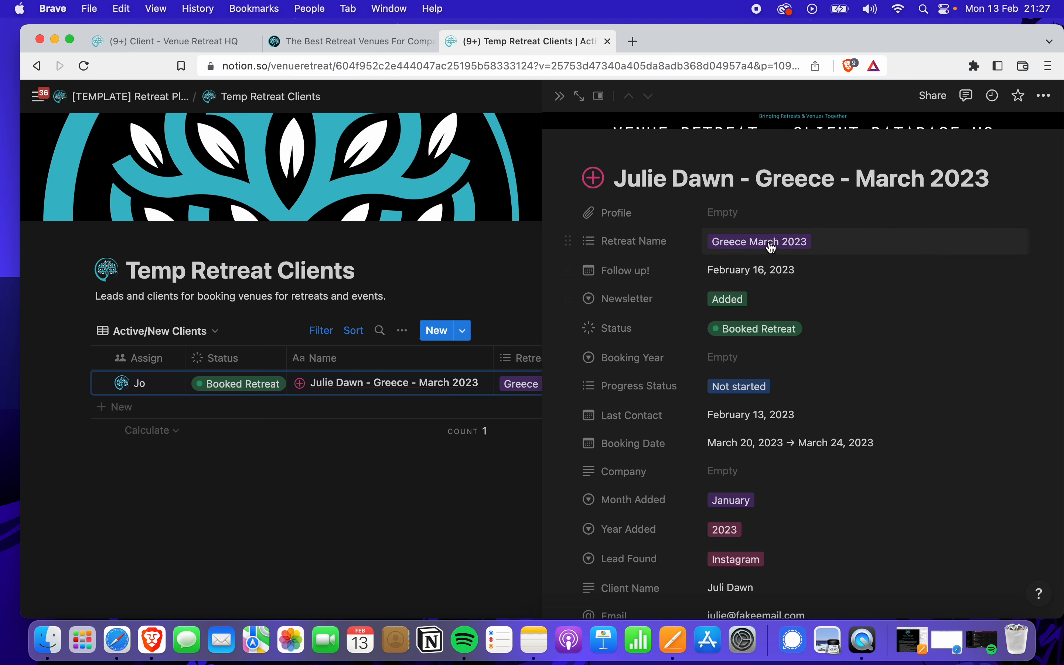
pyautogui.scroll(-1, 774, 352)
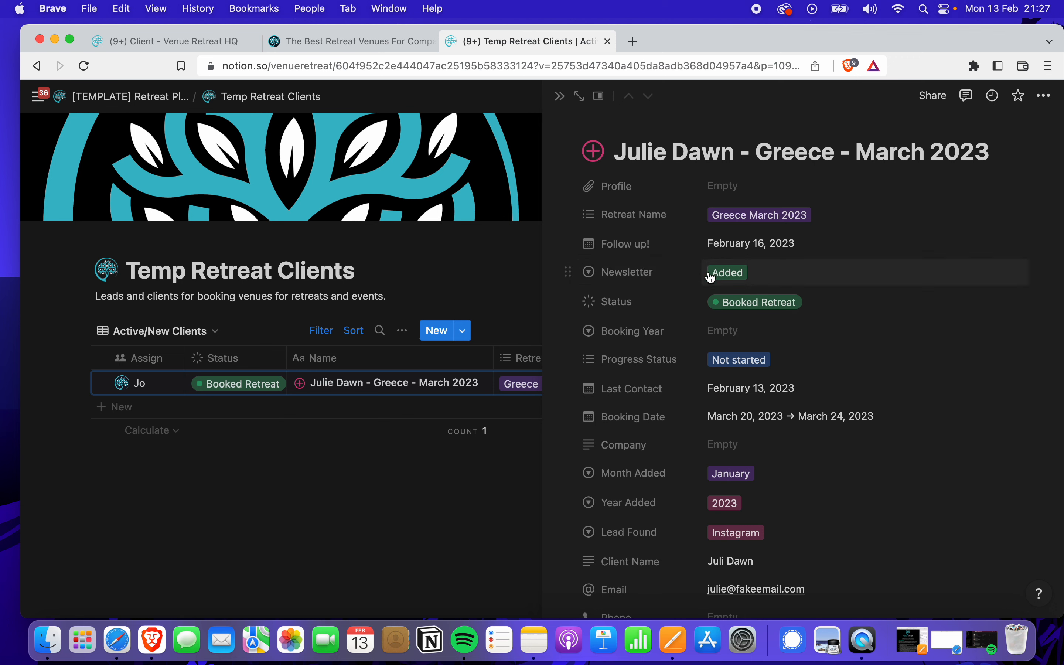
pyautogui.click(772, 275)
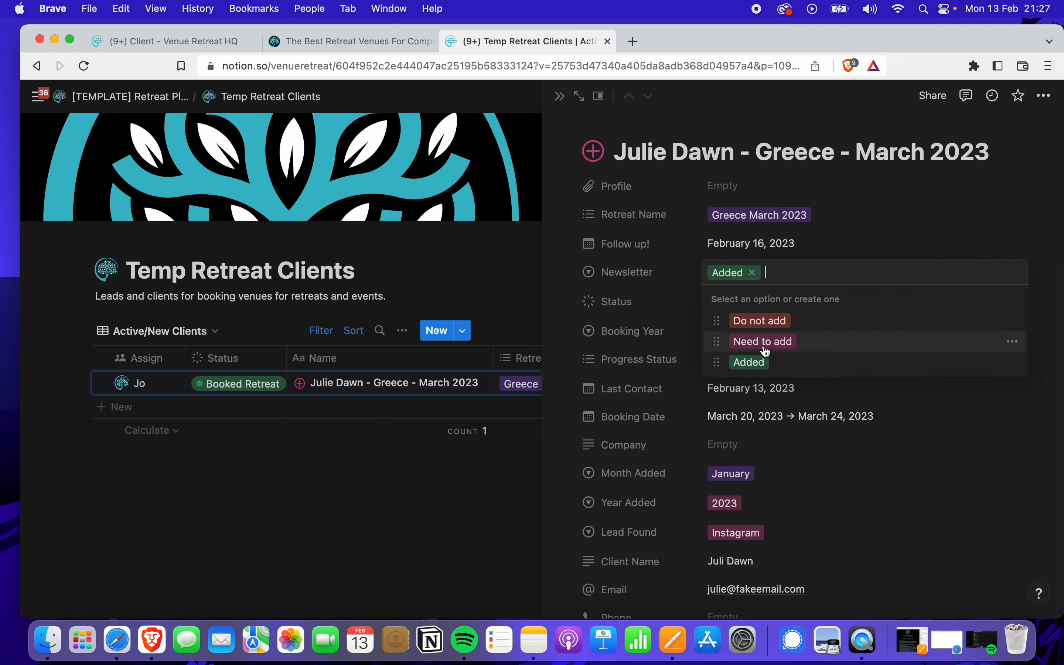
pyautogui.click(838, 245)
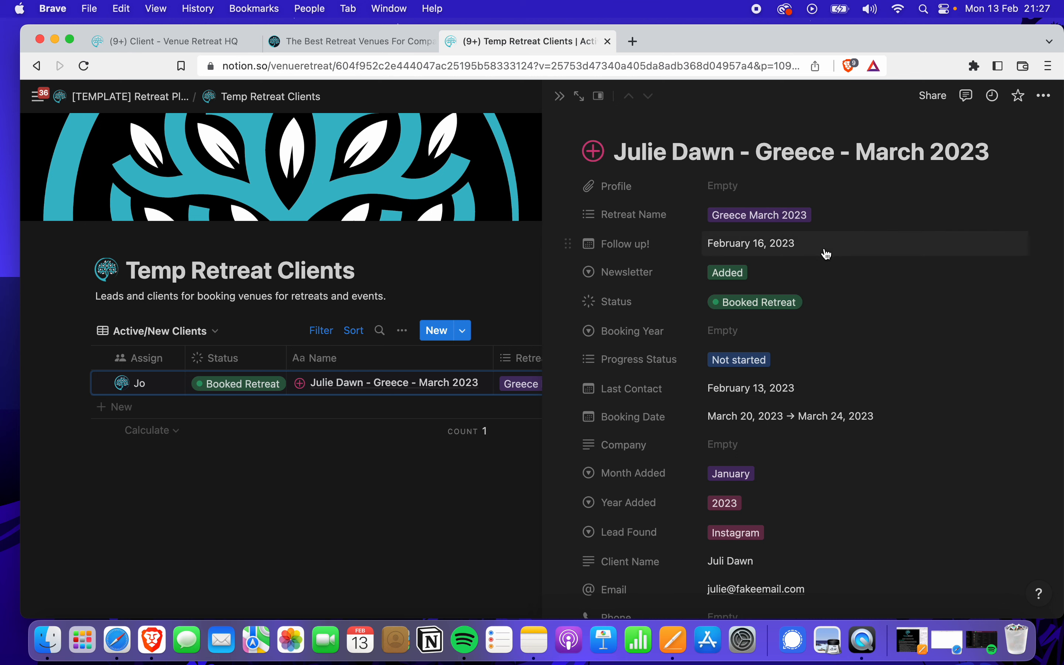
pyautogui.scroll(-3, 809, 339)
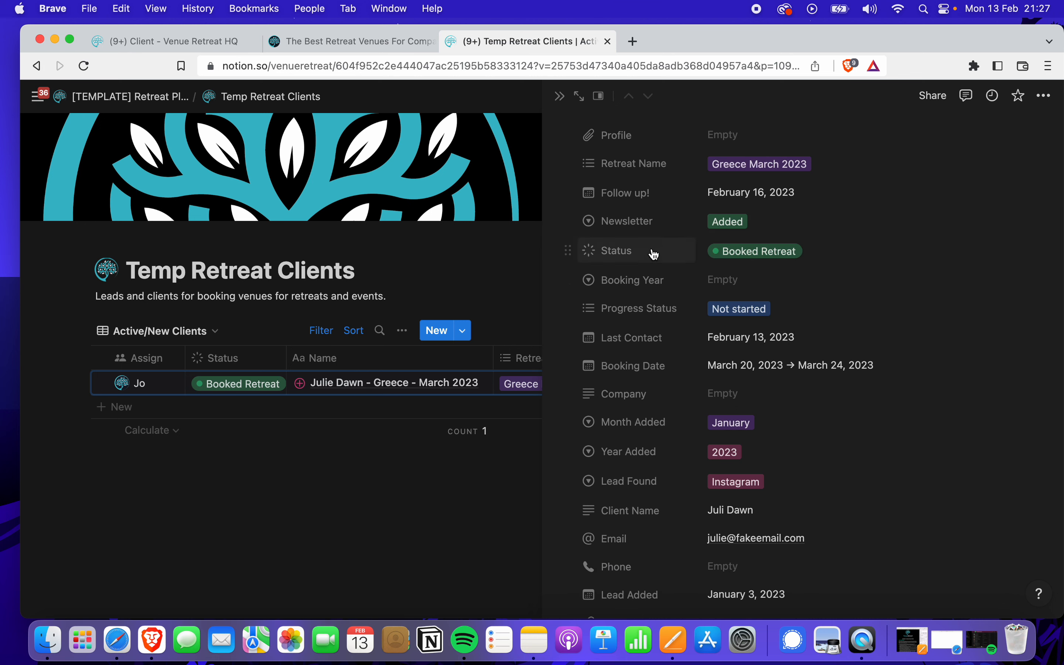
pyautogui.click(831, 260)
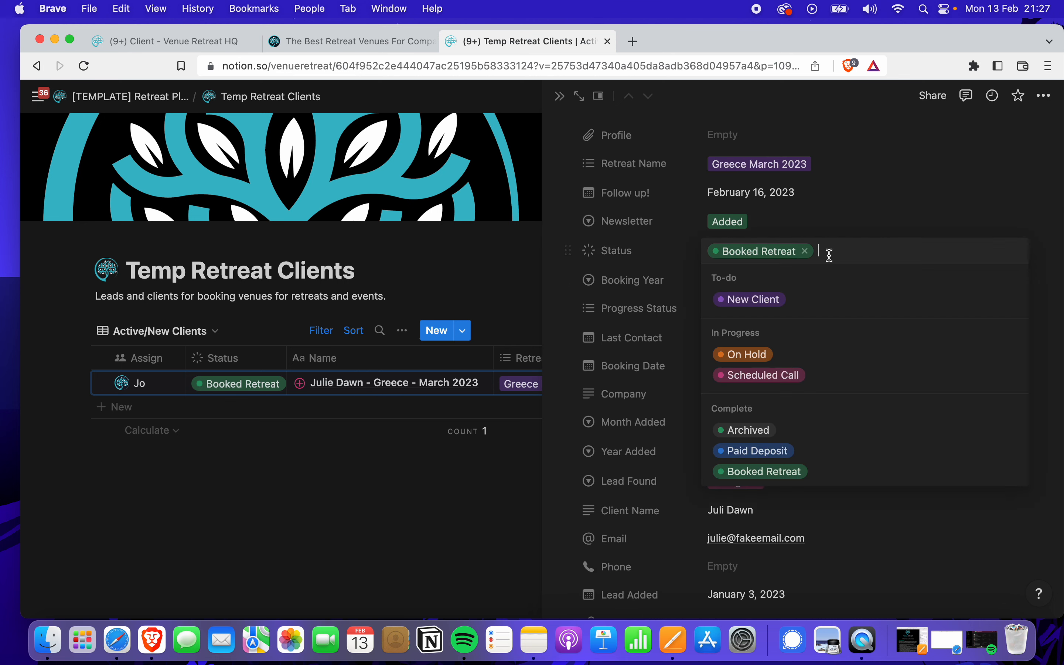
pyautogui.click(766, 304)
pyautogui.click(743, 258)
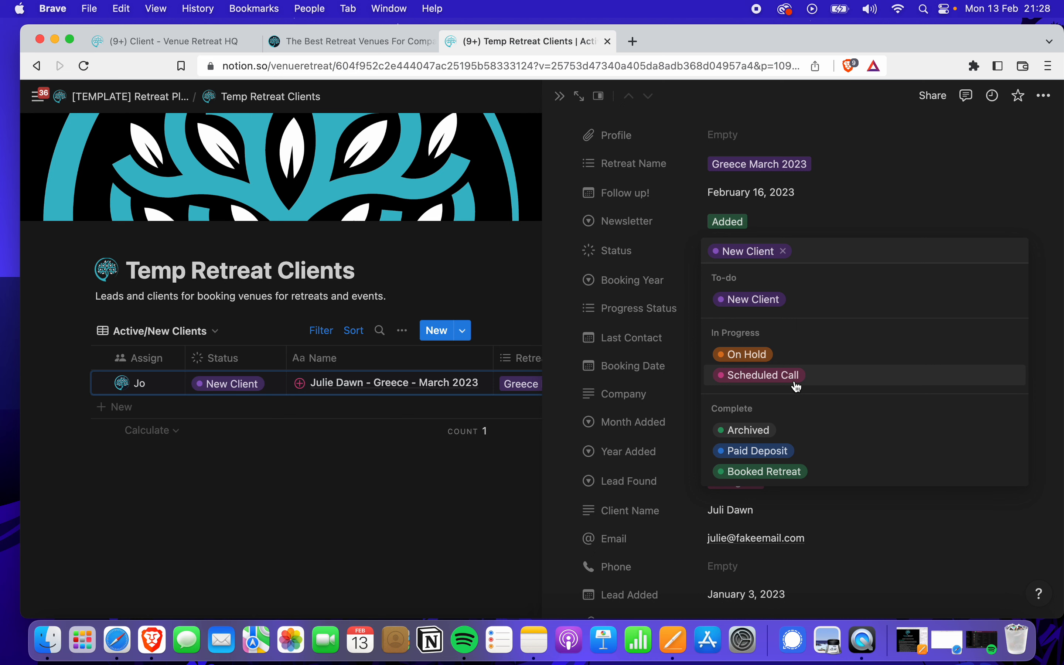
pyautogui.click(778, 474)
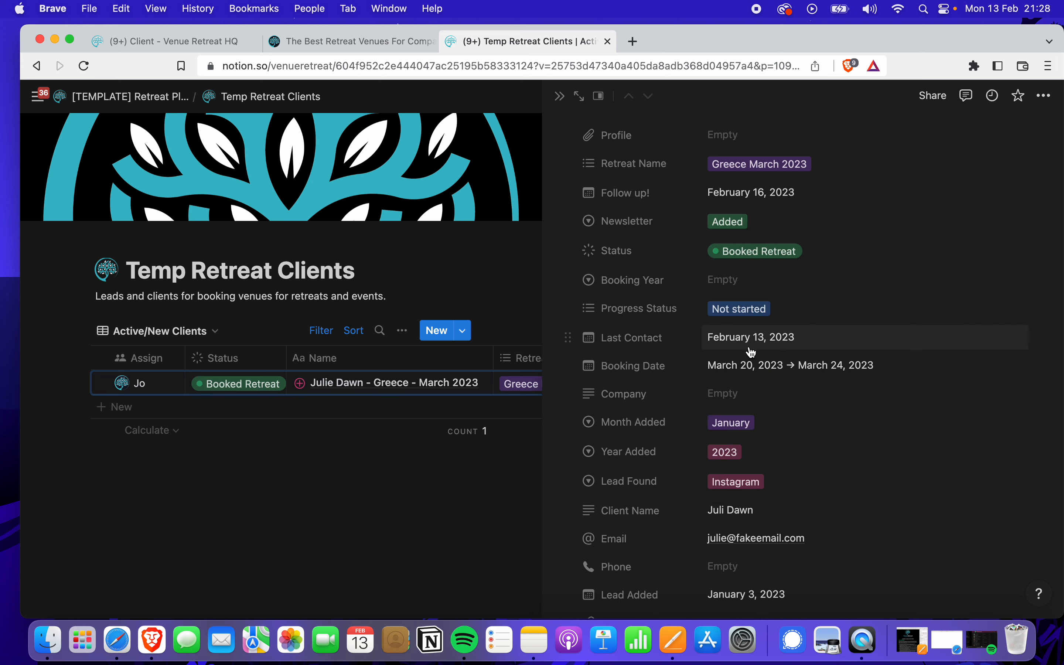
# Set the Booking Year to a newly created 2025 option instead of 2023
pyautogui.click(734, 281)
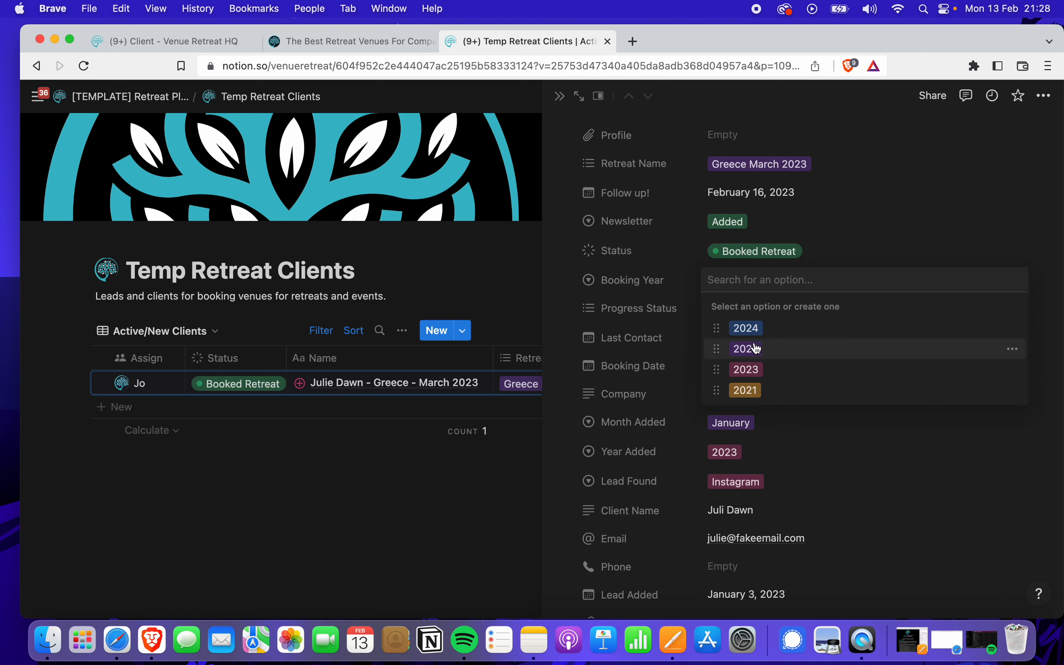
pyautogui.click(756, 375)
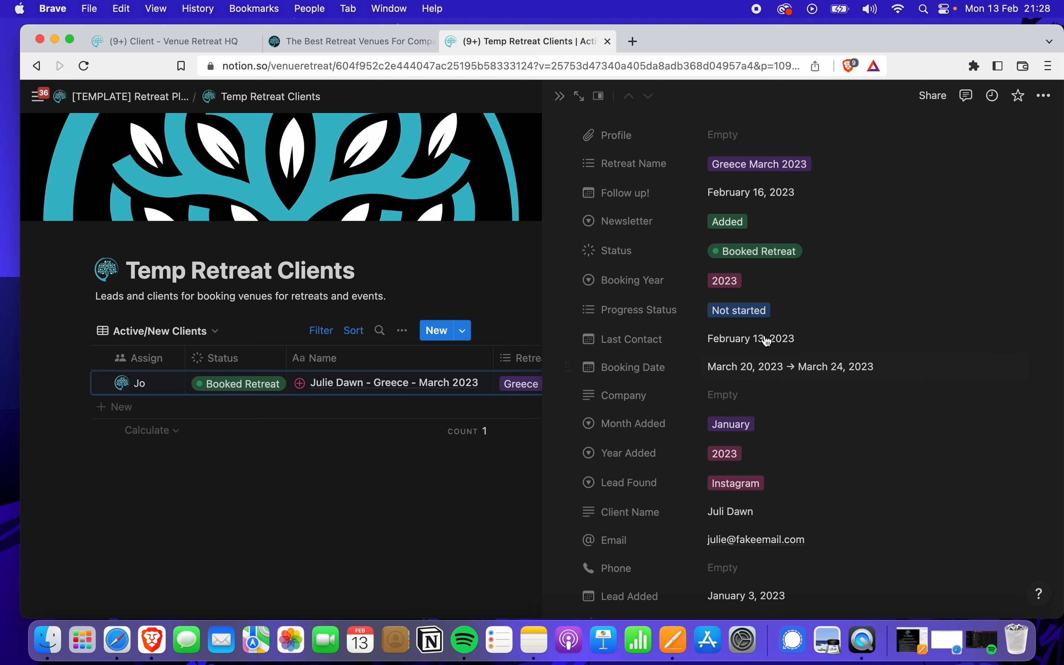
pyautogui.click(768, 289)
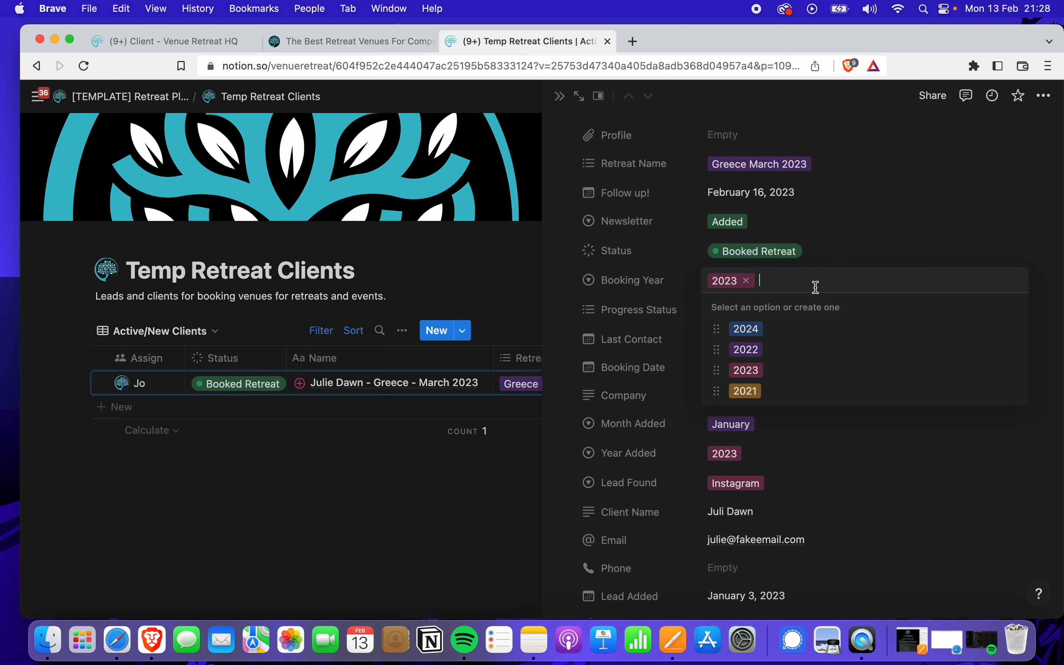
pyautogui.write('2025')
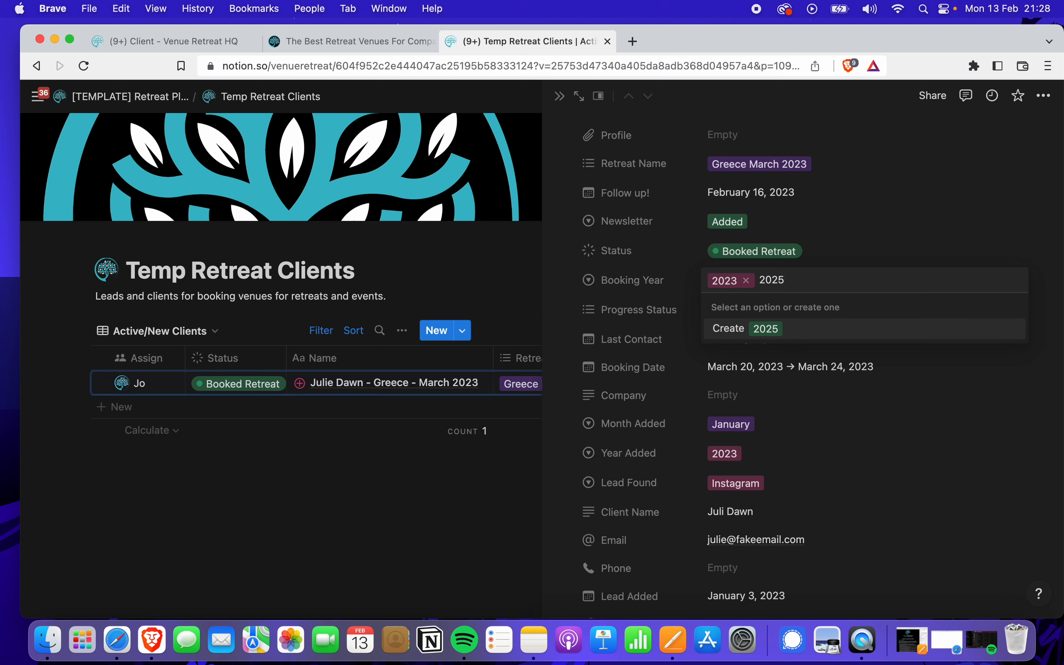
pyautogui.press('Return')
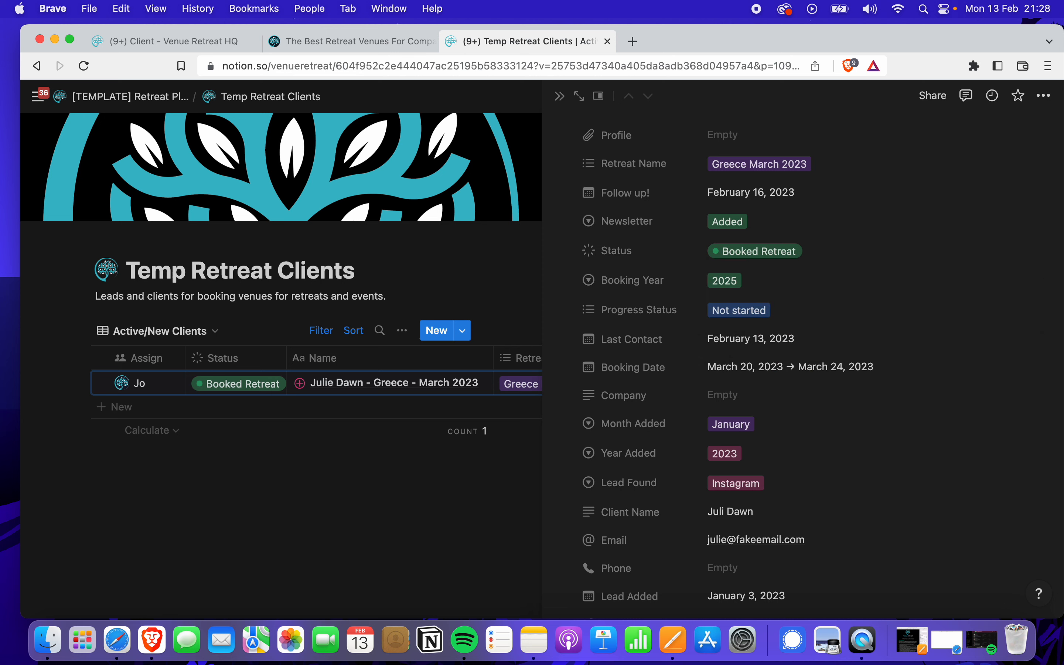
# Leave Progress Status as Not started and bring up the Last Contact date picker
pyautogui.click(793, 322)
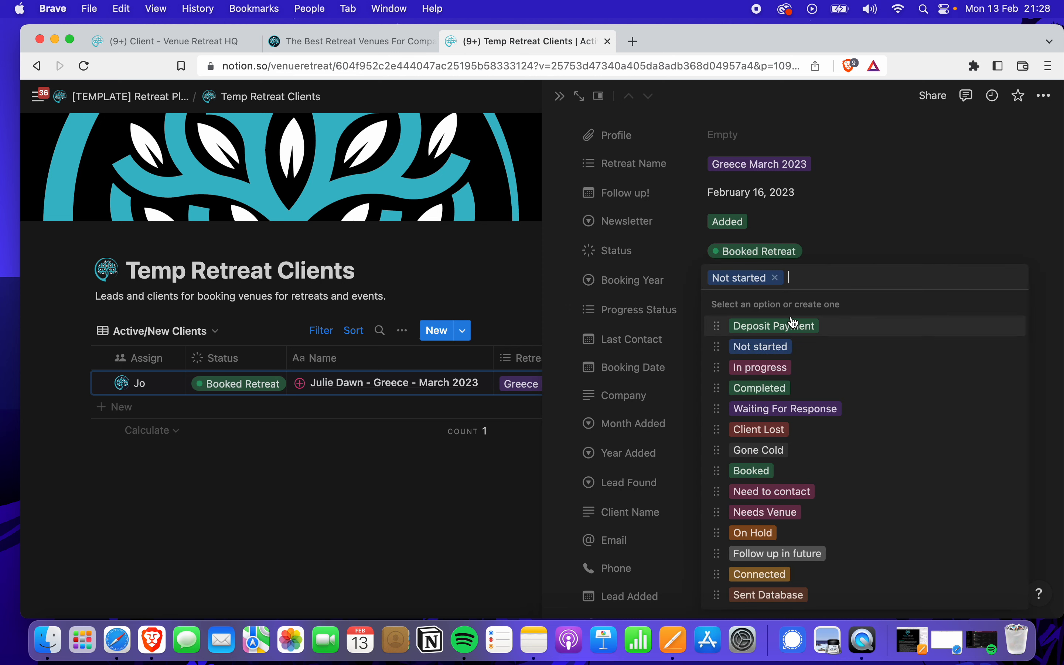
pyautogui.click(827, 249)
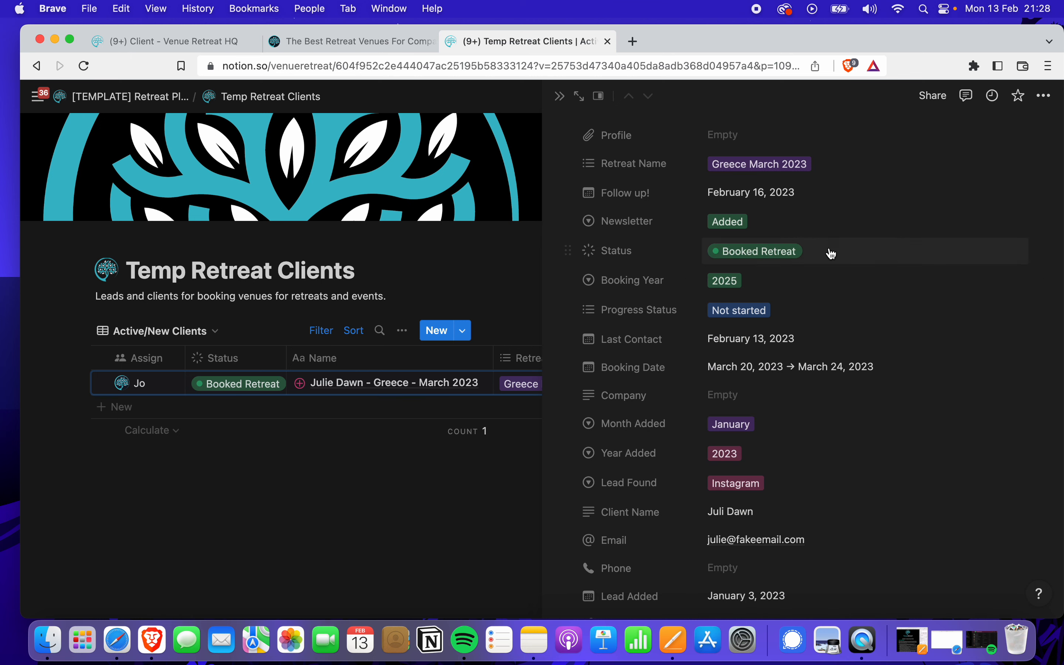
pyautogui.scroll(-3, 731, 368)
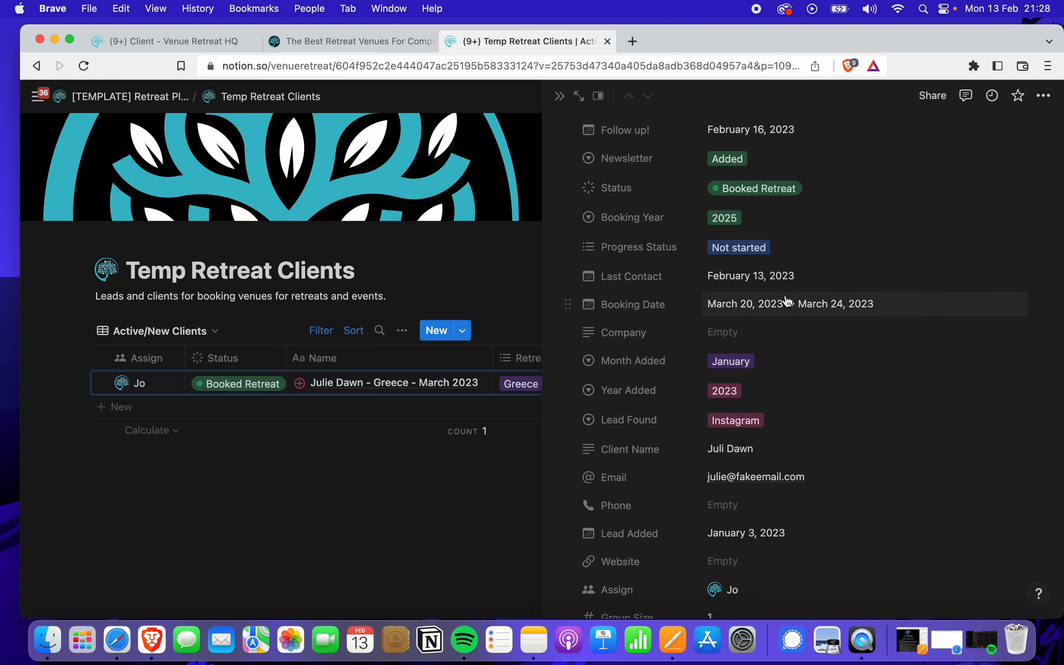
pyautogui.scroll(-2, 775, 314)
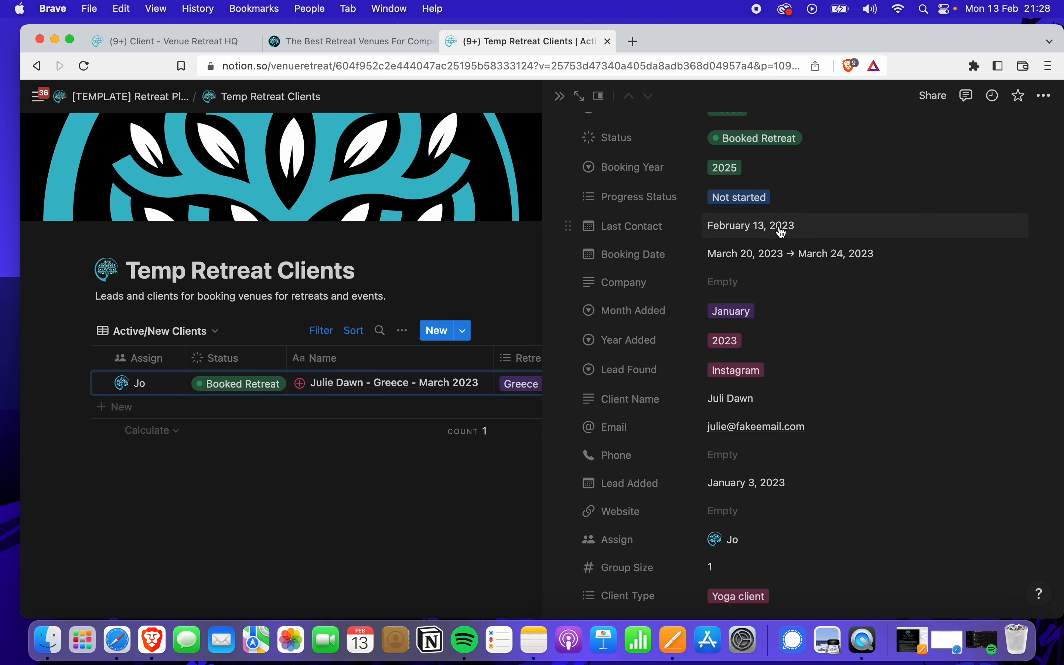
pyautogui.click(752, 226)
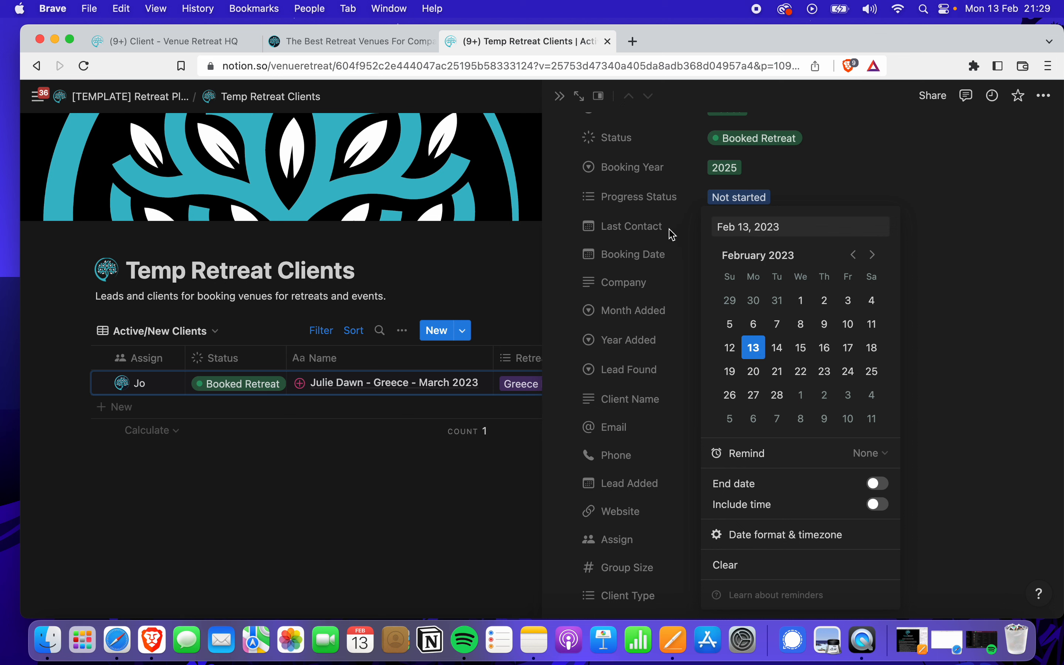
# Duplicate the Last Contact date property
pyautogui.click(829, 192)
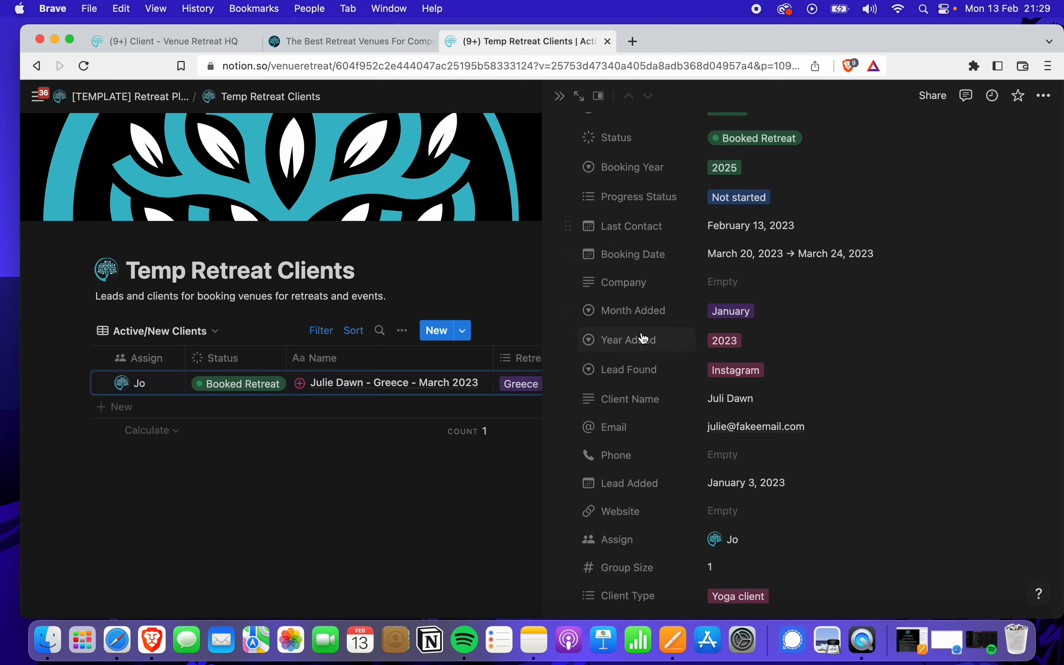
pyautogui.scroll(-2, 641, 339)
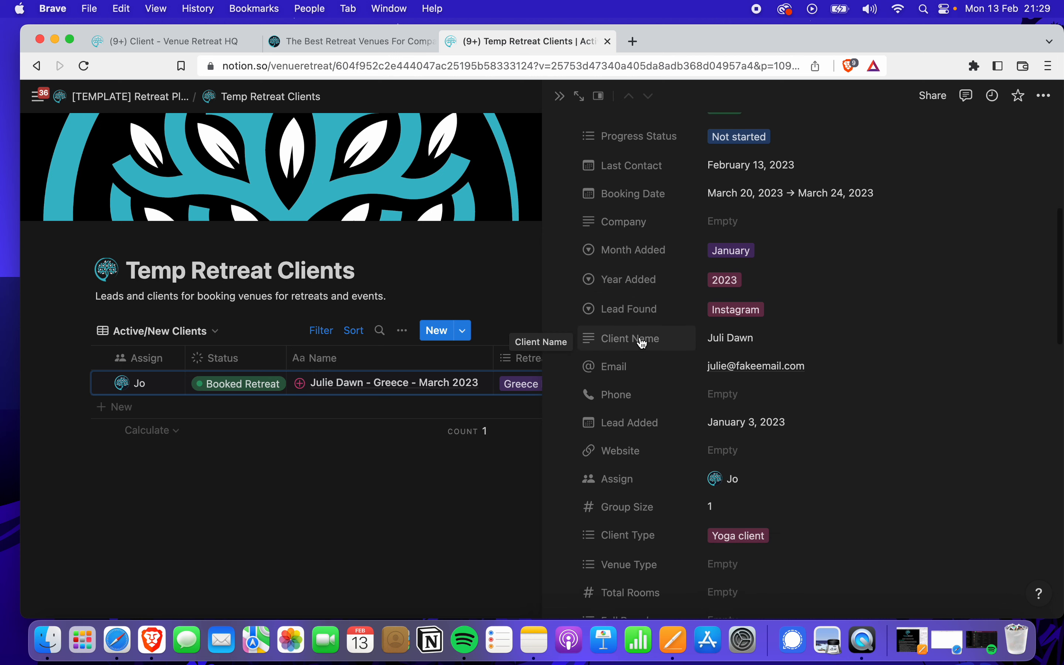
pyautogui.scroll(2, 642, 343)
pyautogui.click(570, 221)
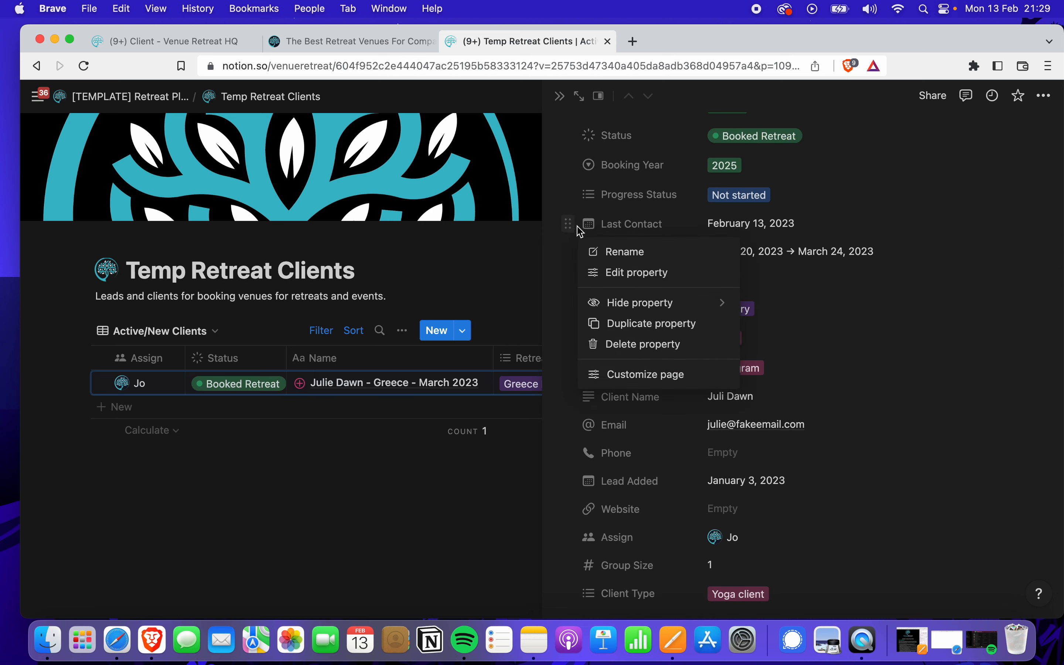
pyautogui.click(663, 324)
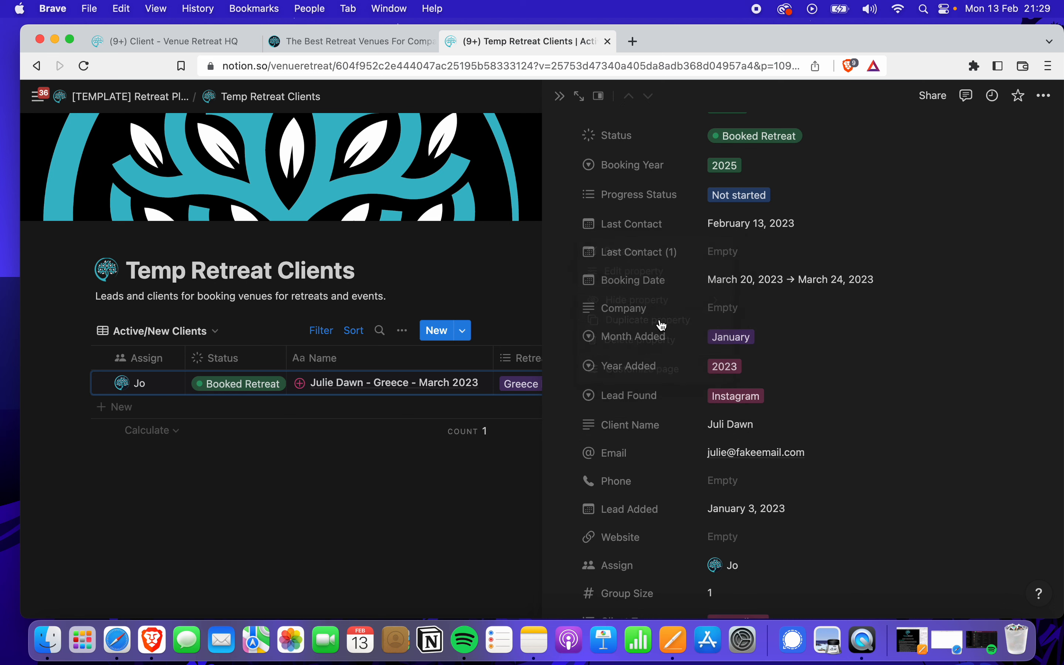
# Rename the duplicated property from 'Last Contact (1)' to 'Last Contacted'
pyautogui.click(664, 262)
pyautogui.click(663, 302)
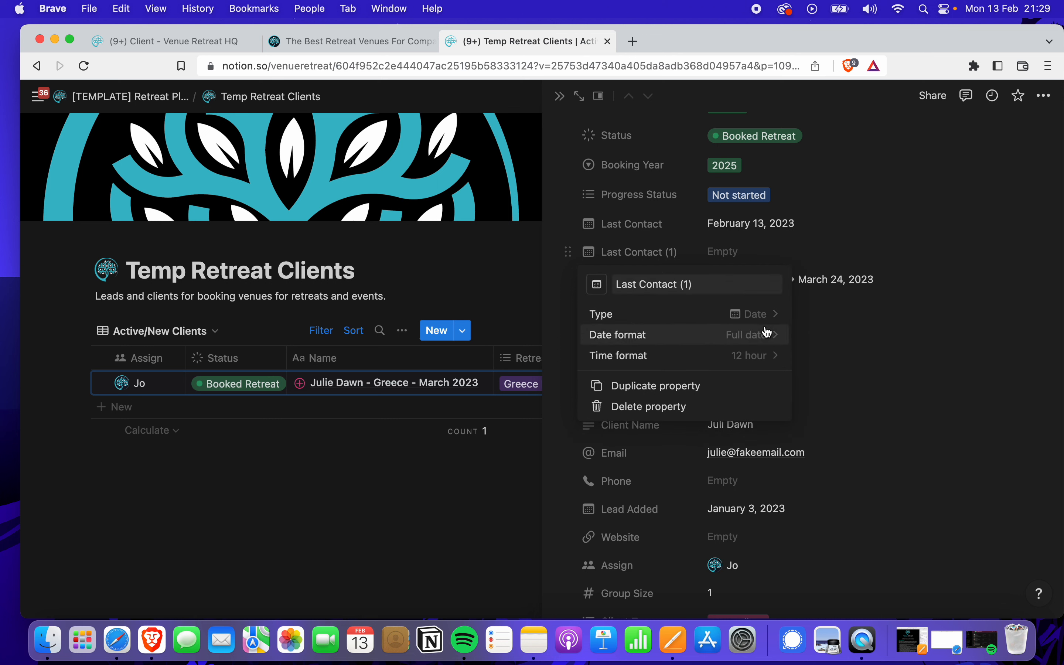
pyautogui.click(711, 284)
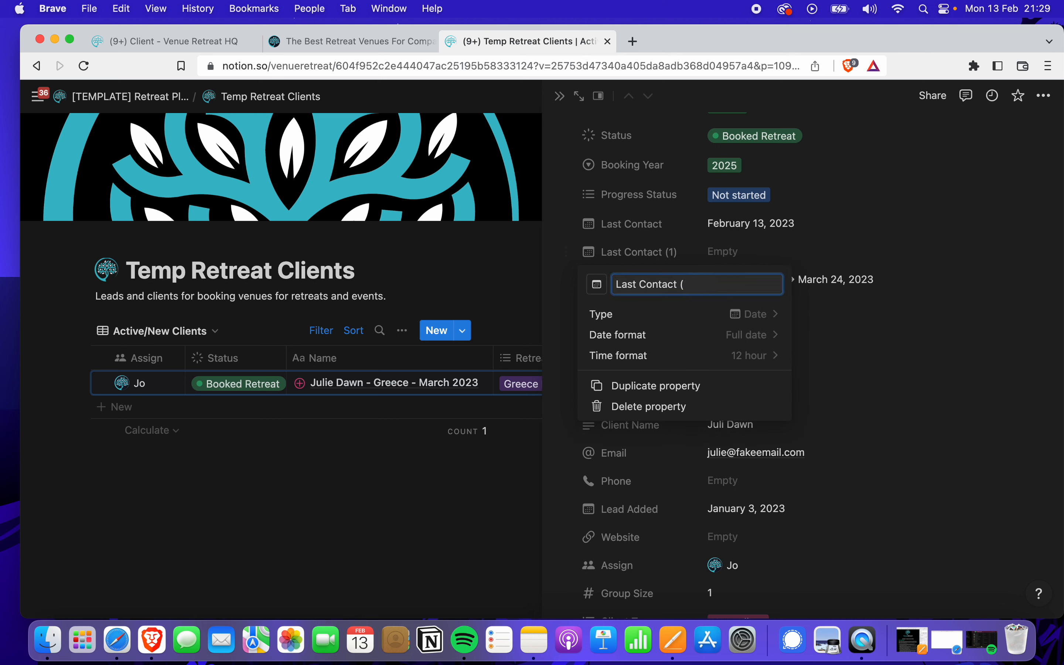
pyautogui.press('BackSpace')
pyautogui.press('BackSpace')
pyautogui.write('ed')
pyautogui.click(768, 248)
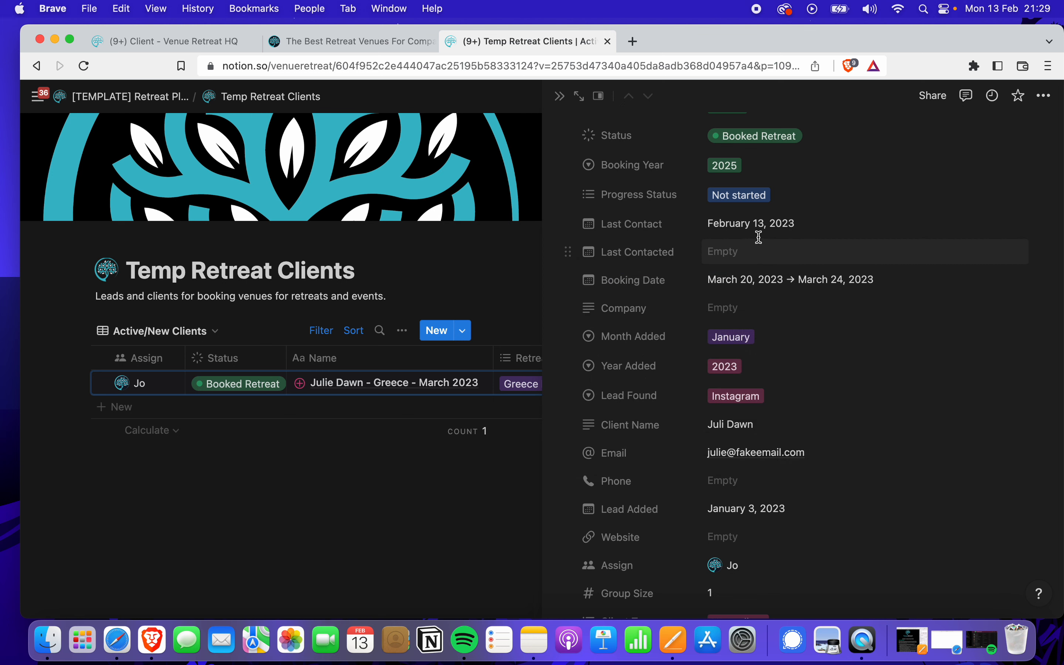
# Set Last Contact to February 1 and Last Contacted to February 13, 2023
pyautogui.click(767, 226)
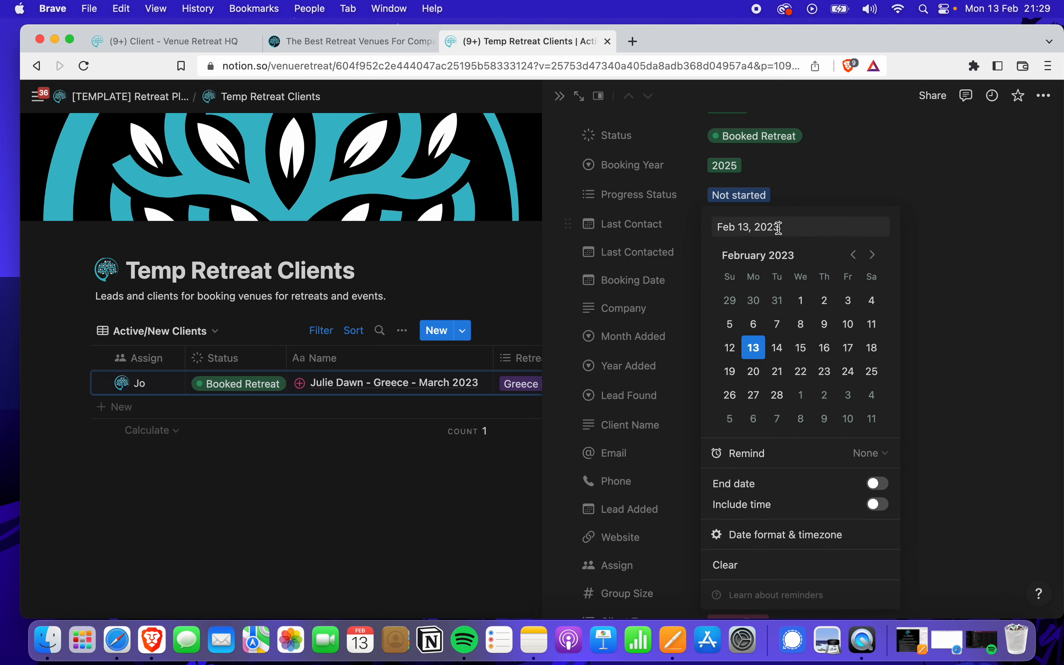
pyautogui.click(803, 302)
pyautogui.click(818, 202)
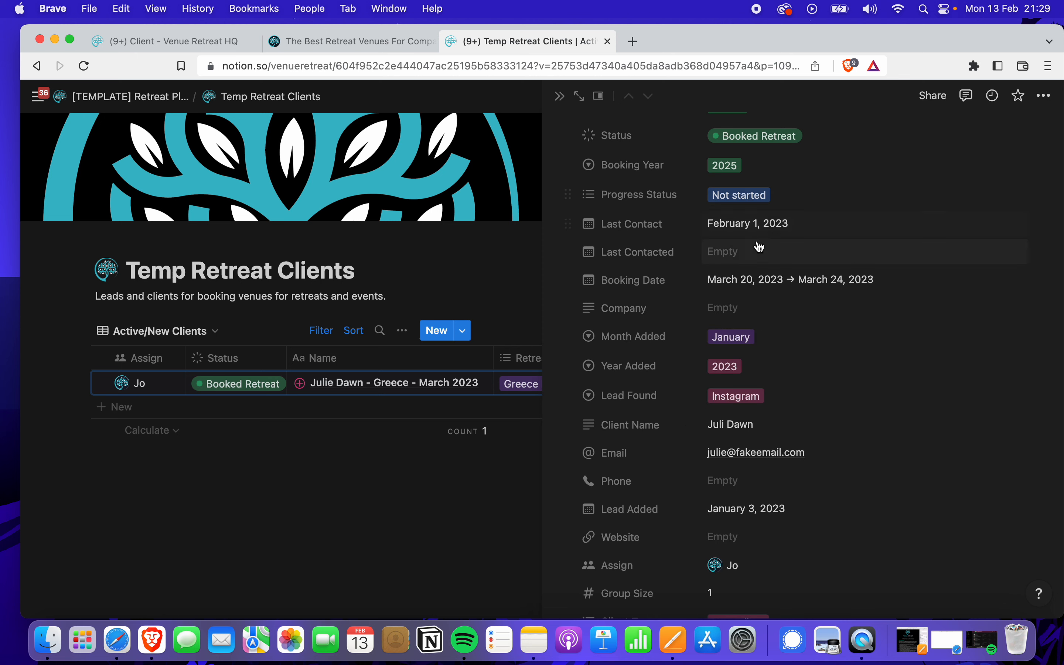
pyautogui.click(731, 257)
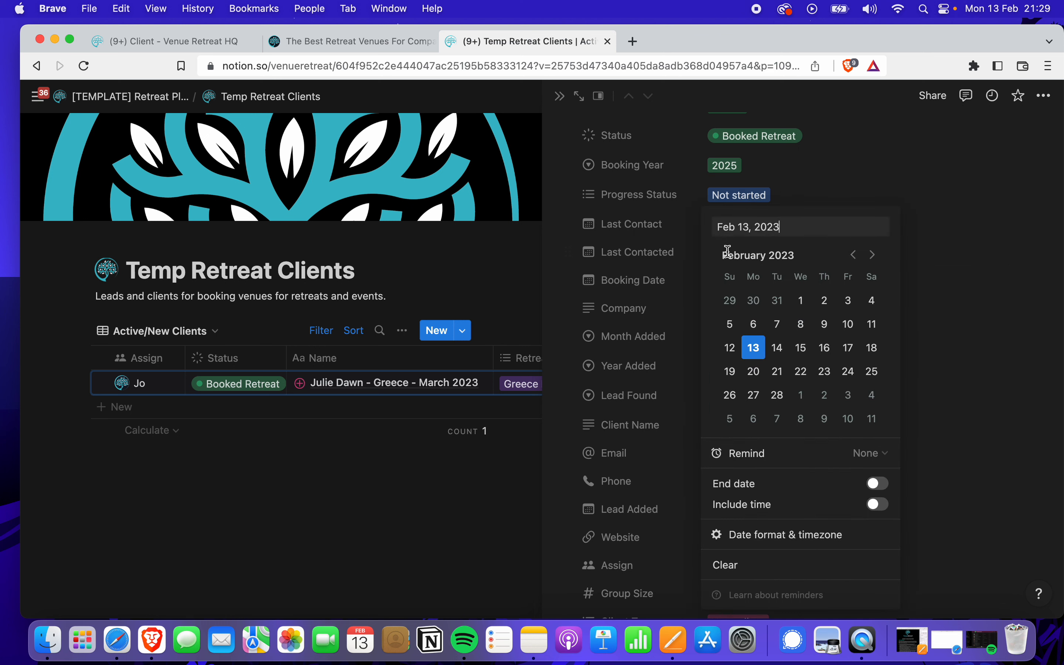
pyautogui.click(753, 348)
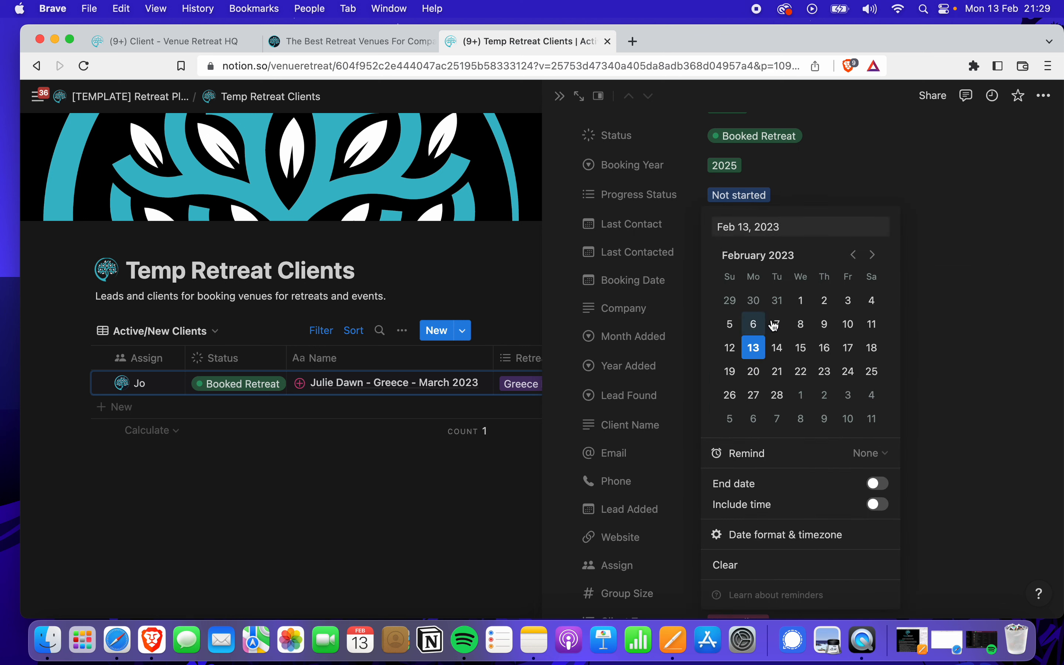
pyautogui.click(801, 200)
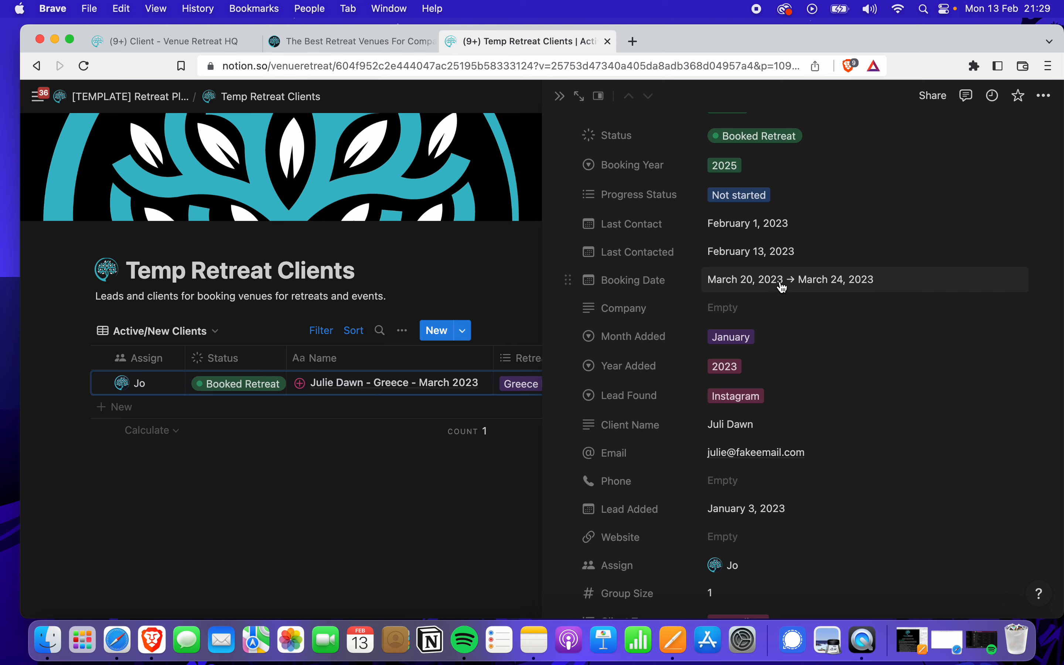
# Review the Month Added and Lead Found choices, leaving both unchanged
pyautogui.scroll(-3, 780, 287)
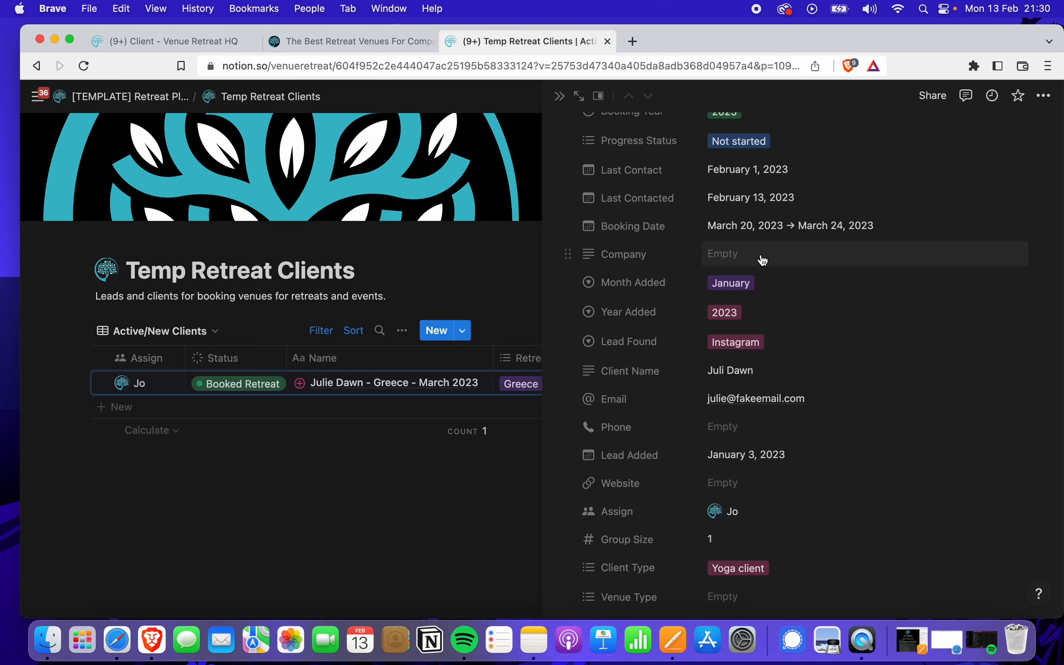
pyautogui.scroll(-5, 774, 299)
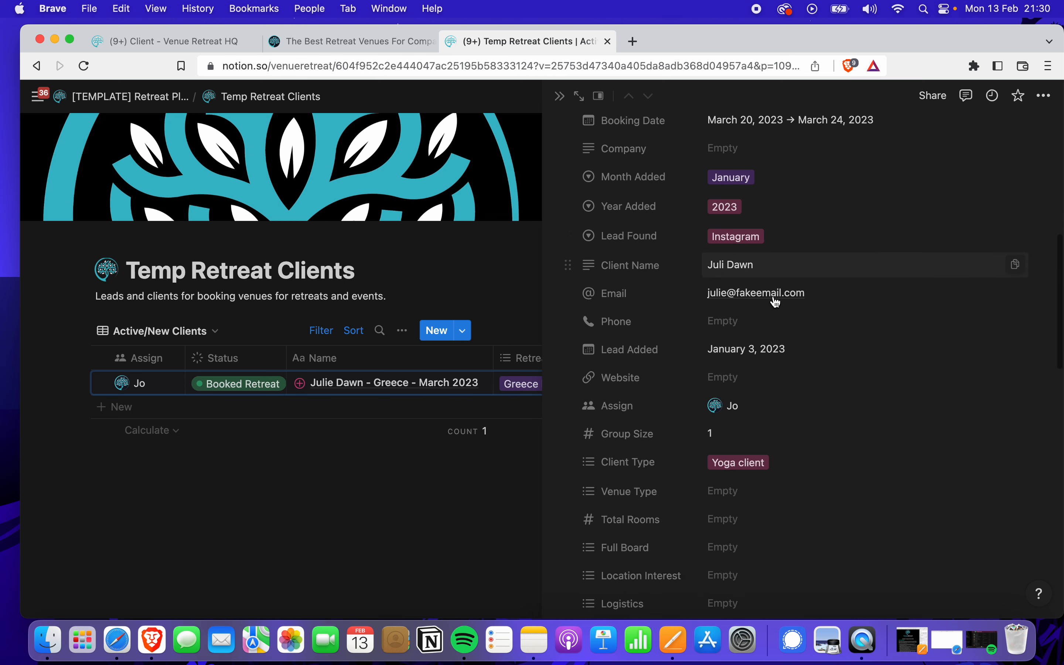
pyautogui.click(789, 178)
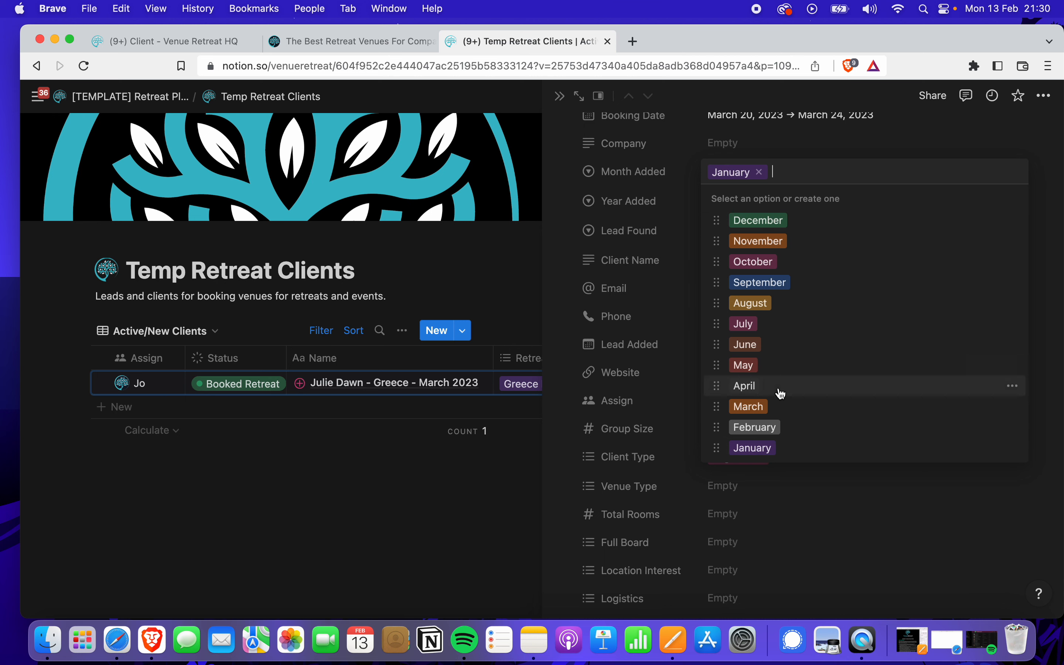
pyautogui.click(765, 448)
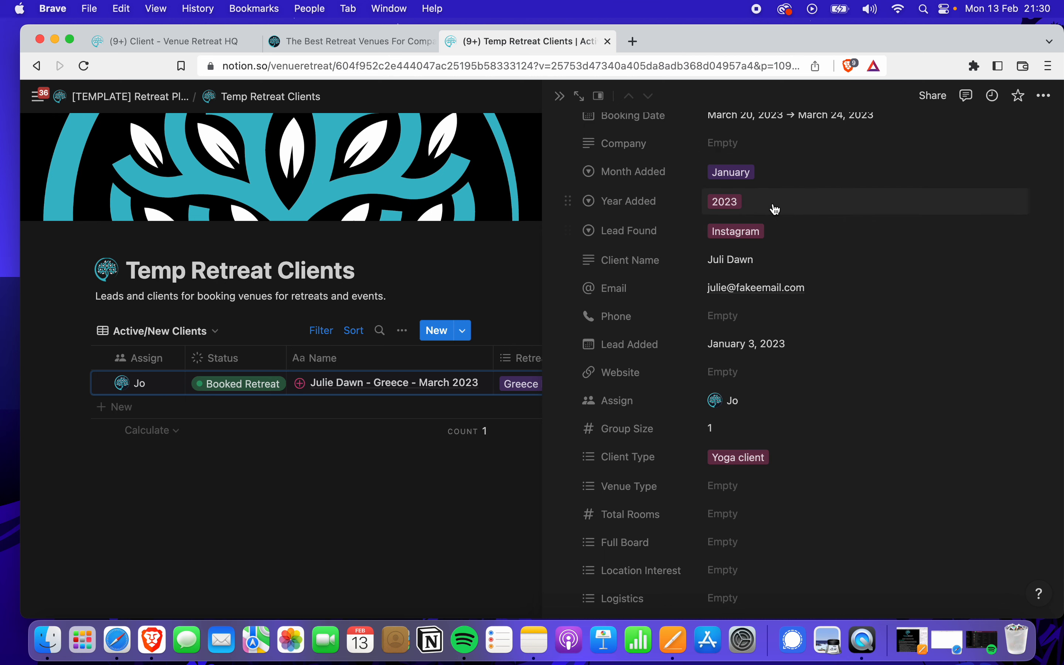
pyautogui.click(773, 233)
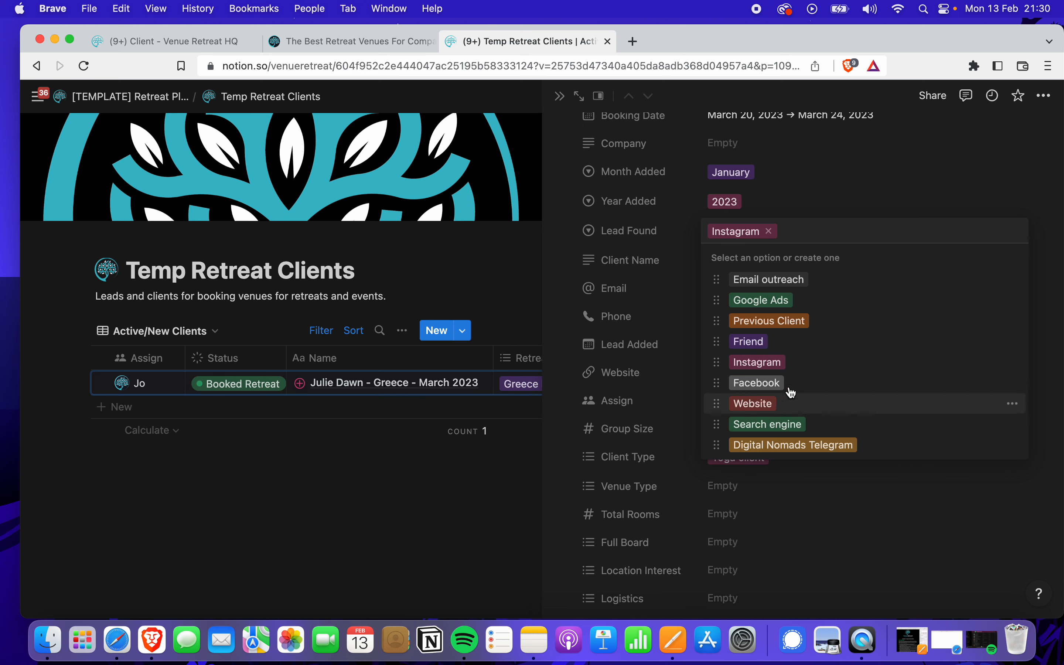
pyautogui.click(851, 176)
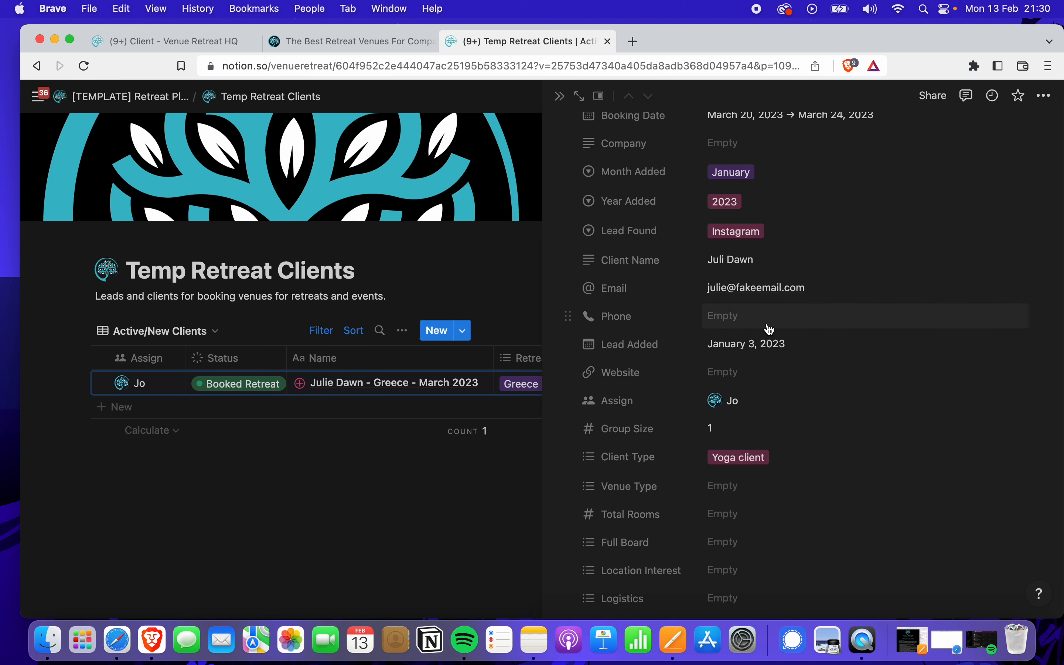
pyautogui.scroll(-2, 765, 330)
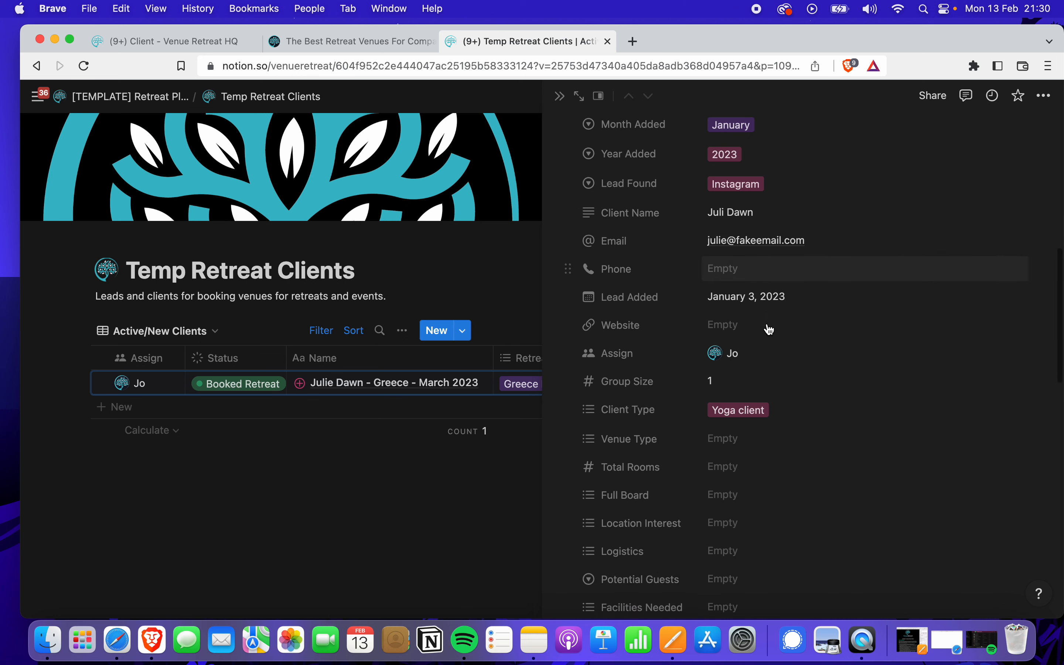
# Insert the missing 'e' after the first name in the Client Name value
pyautogui.click(743, 217)
pyautogui.click(724, 213)
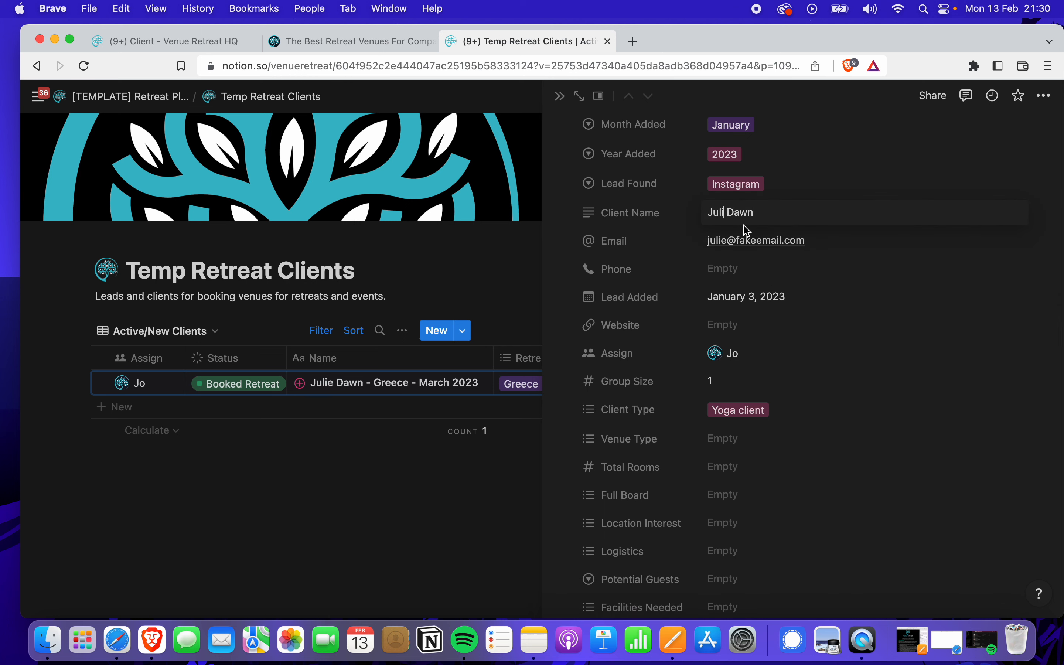
pyautogui.write('e')
pyautogui.press('Escape')
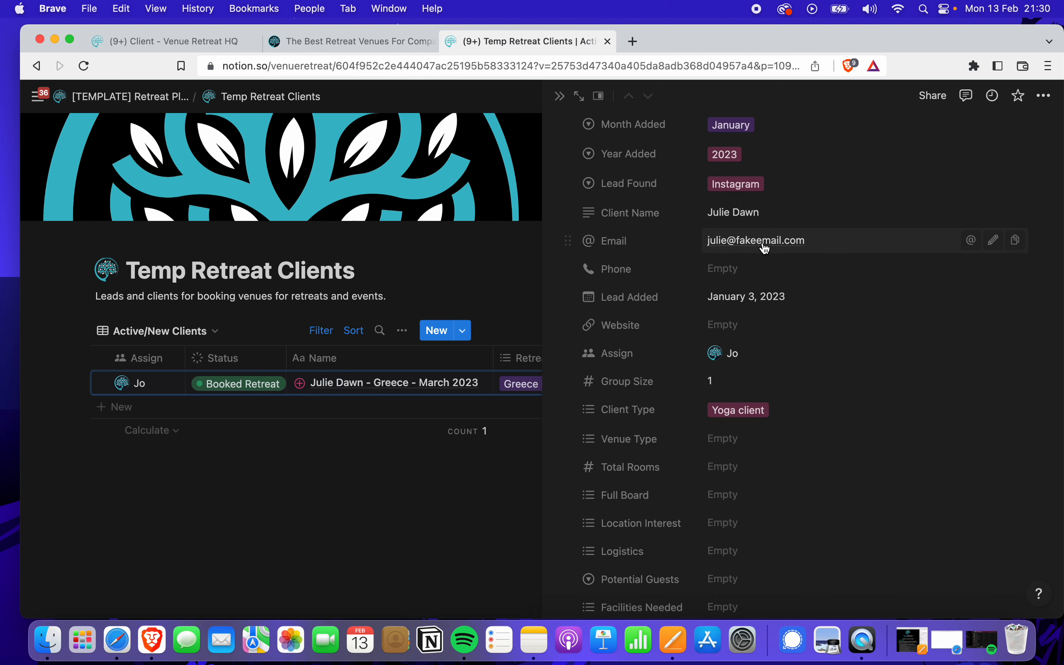
pyautogui.scroll(-1, 793, 329)
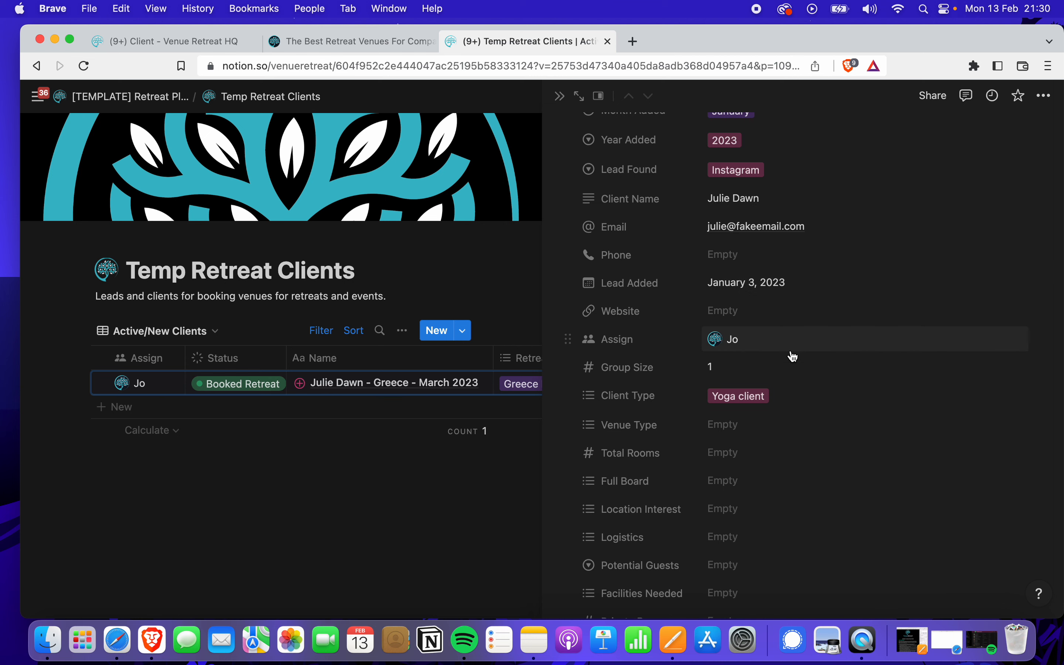
pyautogui.scroll(-5, 791, 352)
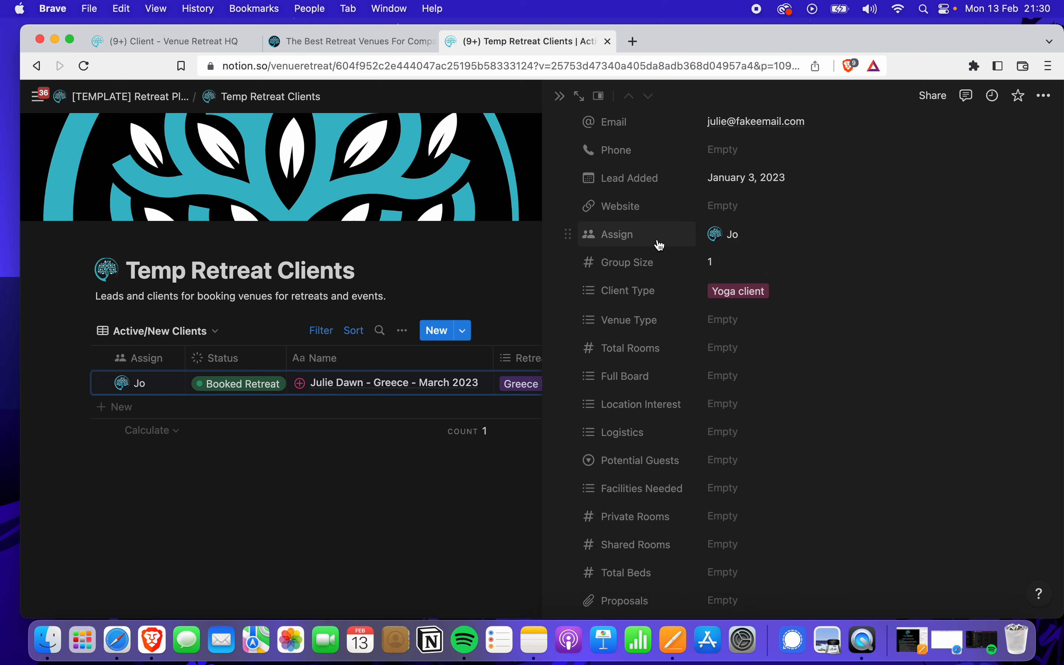
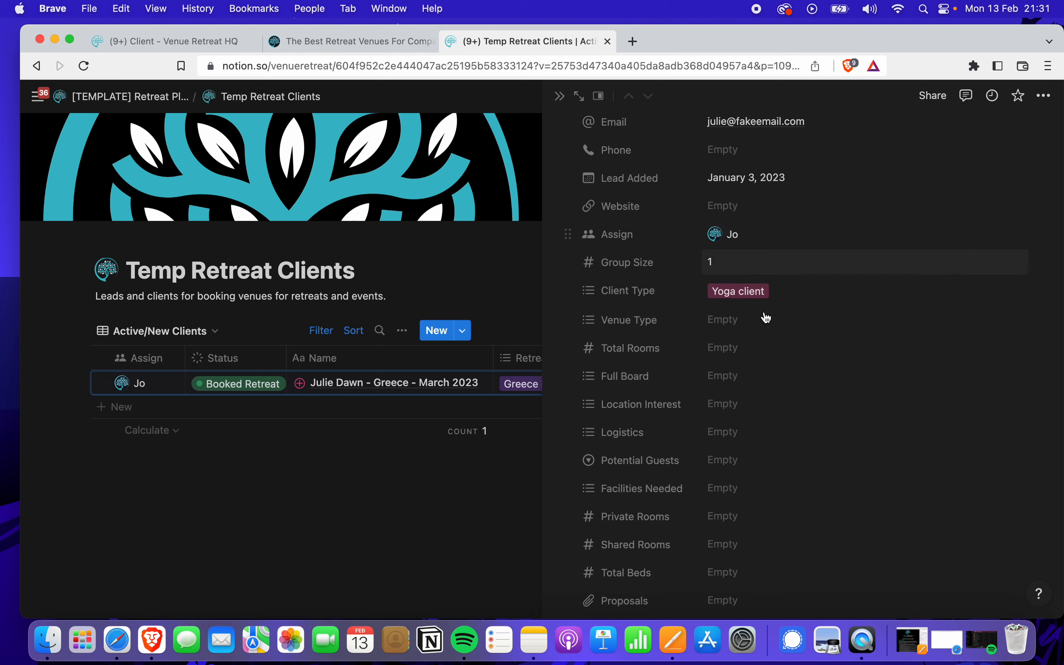
# Log a 13.02.2023 Interaction History note: follow-up email sent, no reply since the month began
pyautogui.scroll(-2, 754, 335)
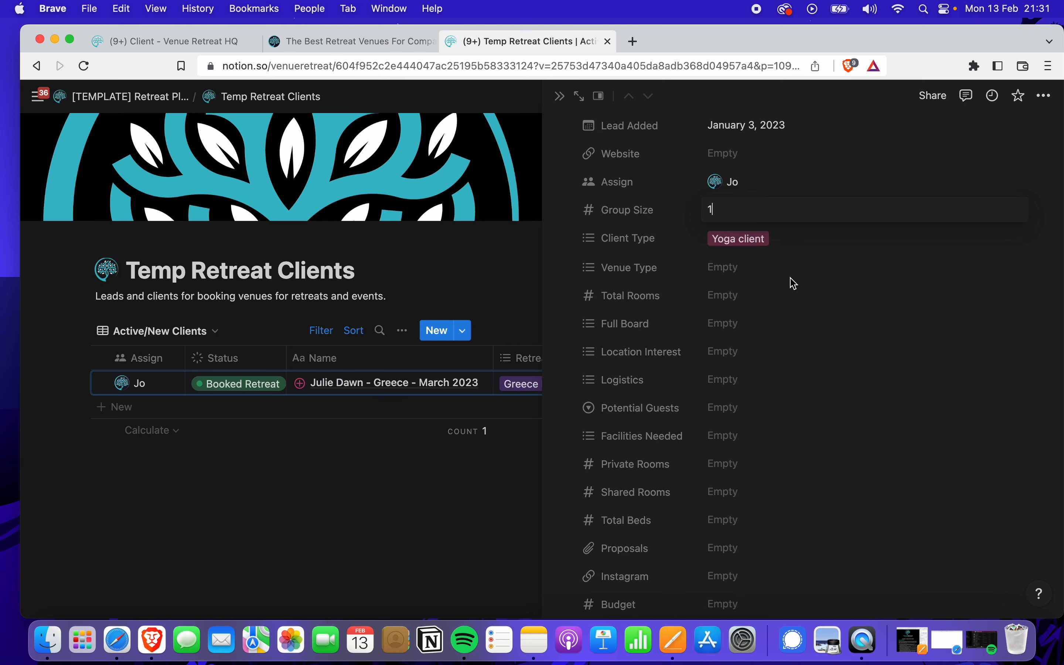
pyautogui.scroll(-2, 794, 286)
pyautogui.scroll(-6, 794, 283)
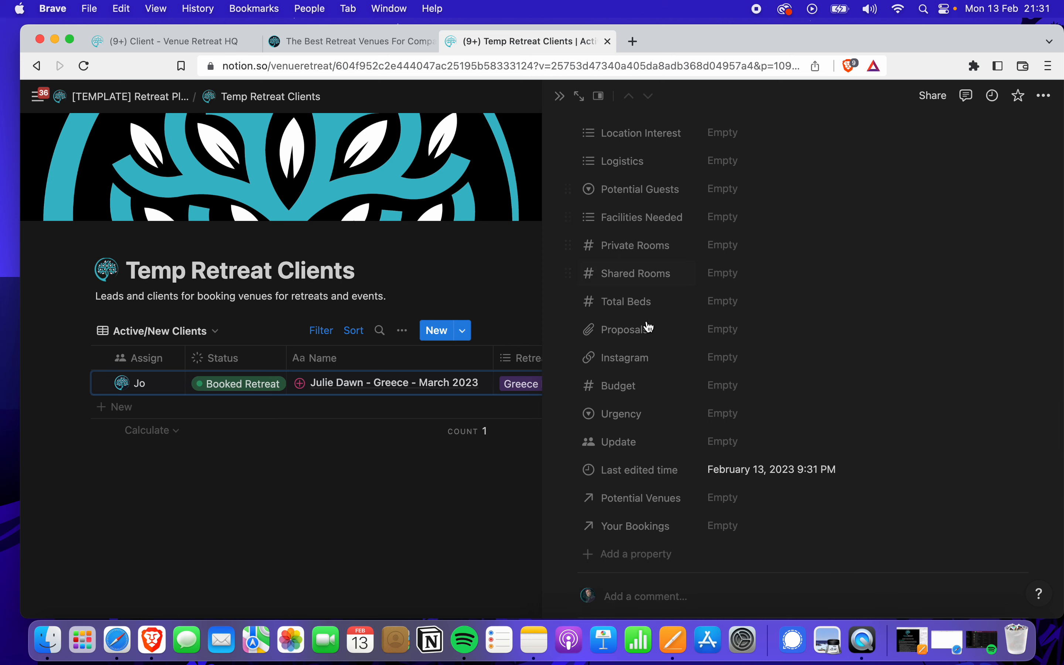
pyautogui.scroll(-3, 660, 345)
pyautogui.scroll(-10, 662, 354)
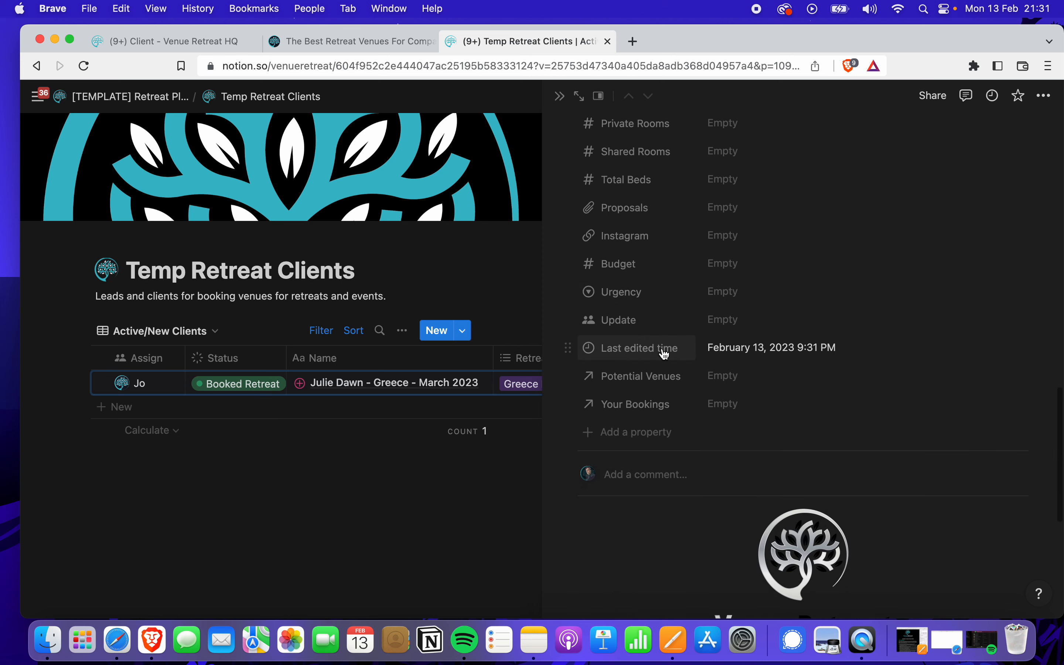
pyautogui.scroll(-2, 668, 355)
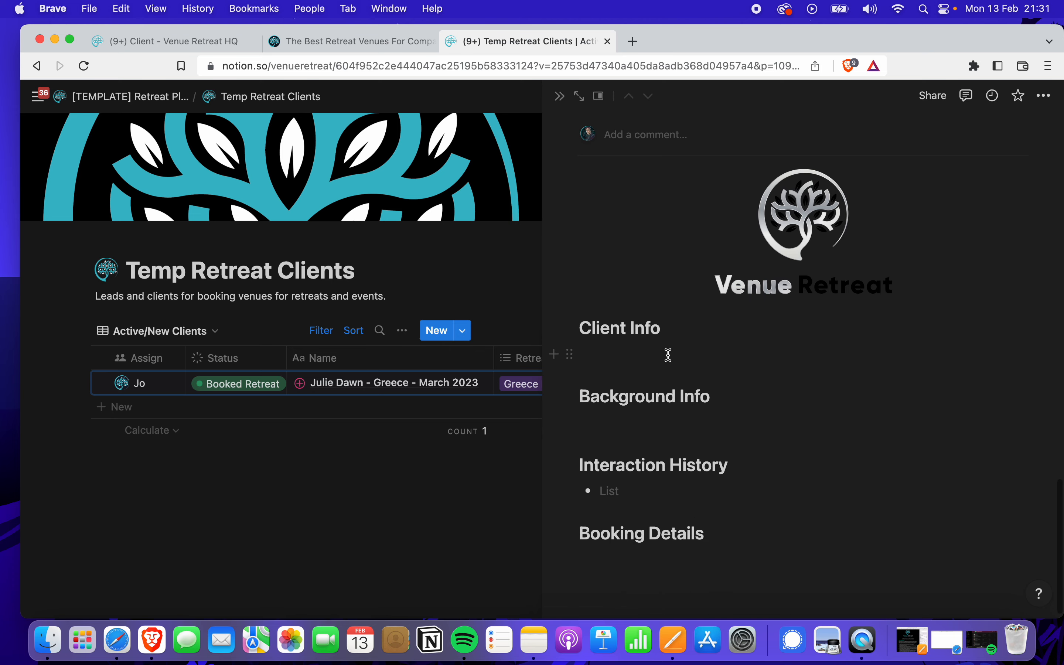
pyautogui.click(653, 353)
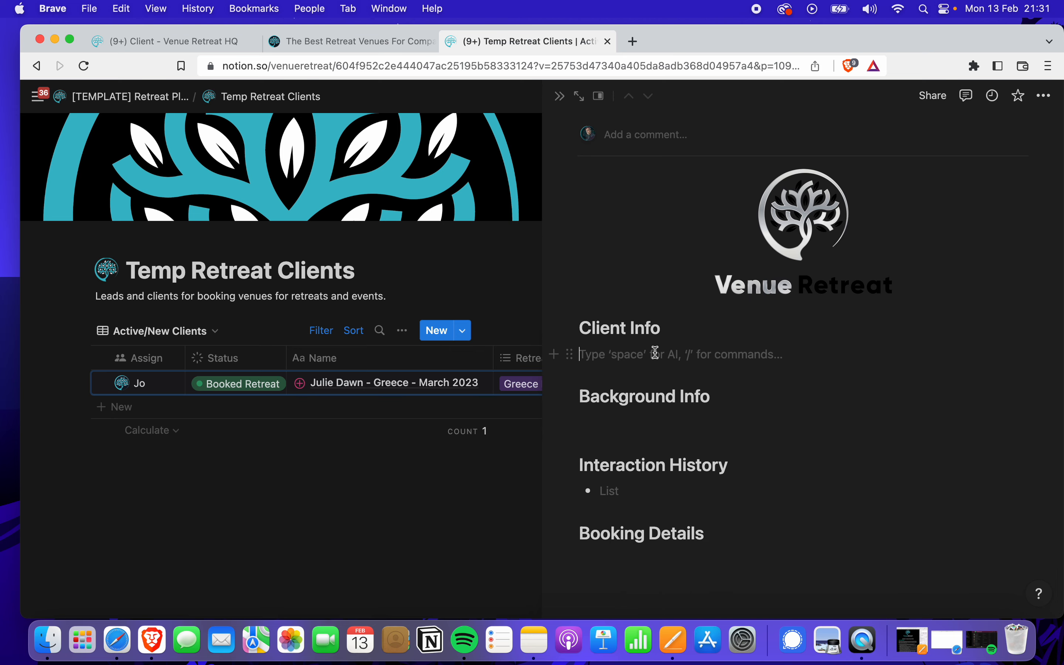
pyautogui.click(648, 418)
pyautogui.click(628, 488)
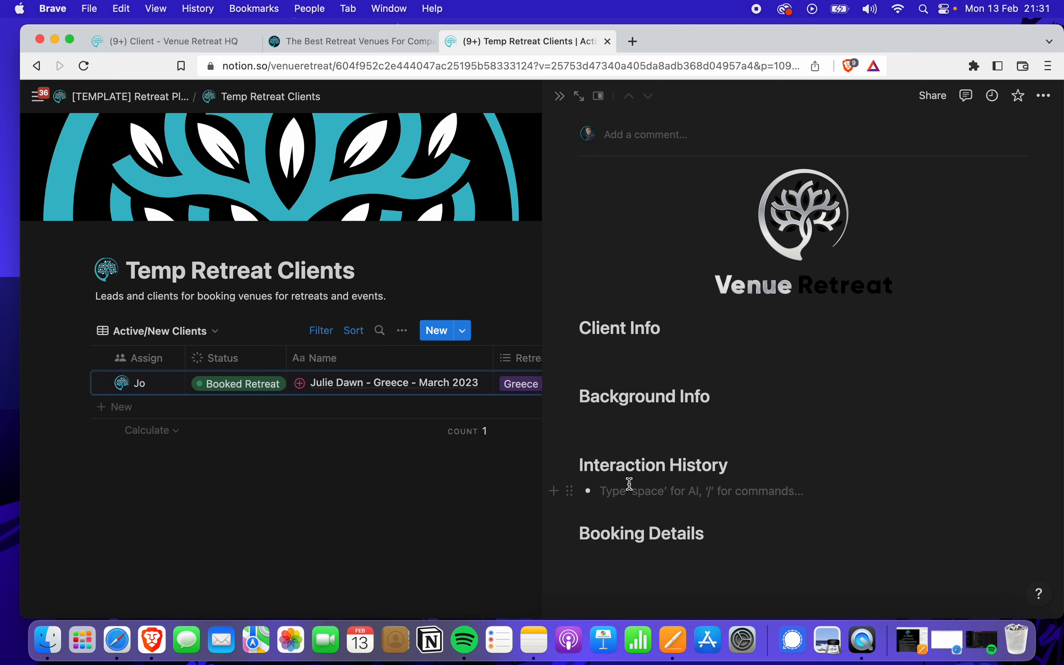
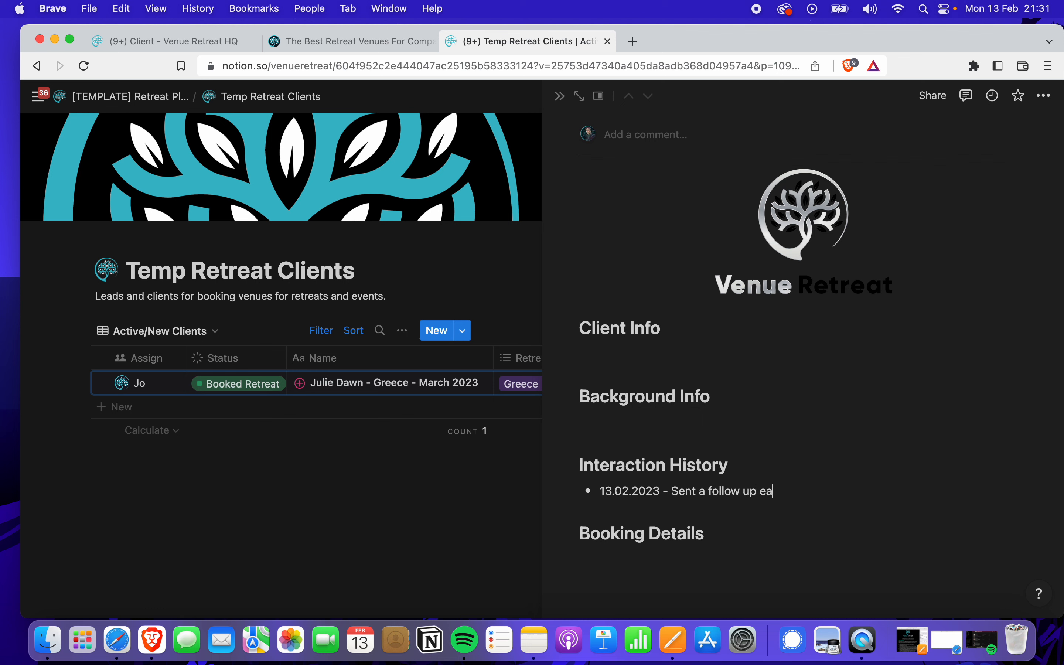
pyautogui.press('BackSpace')
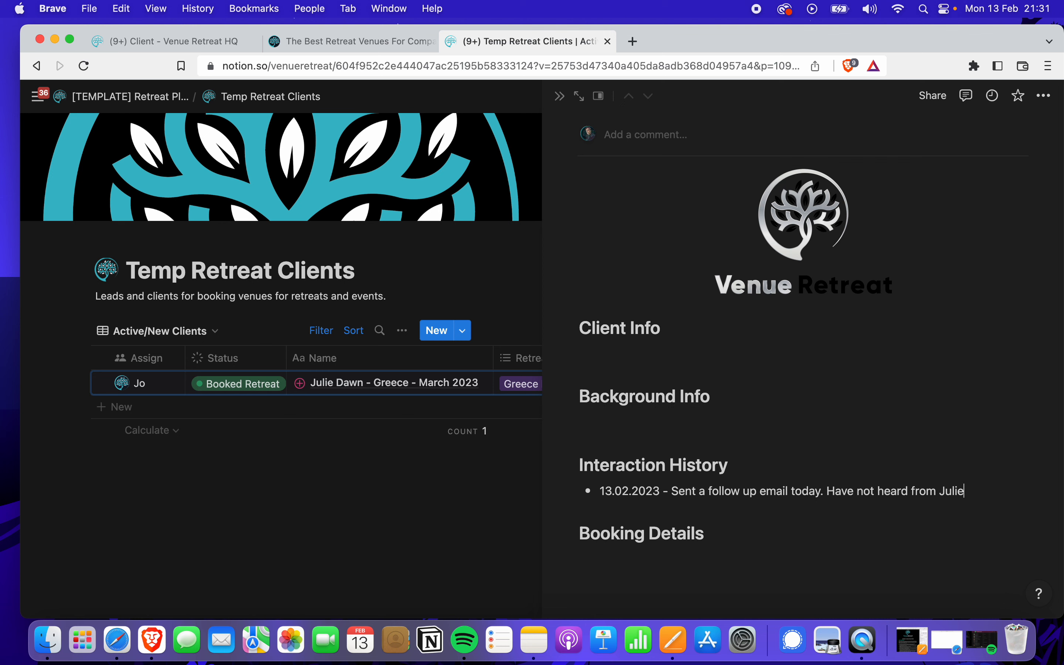
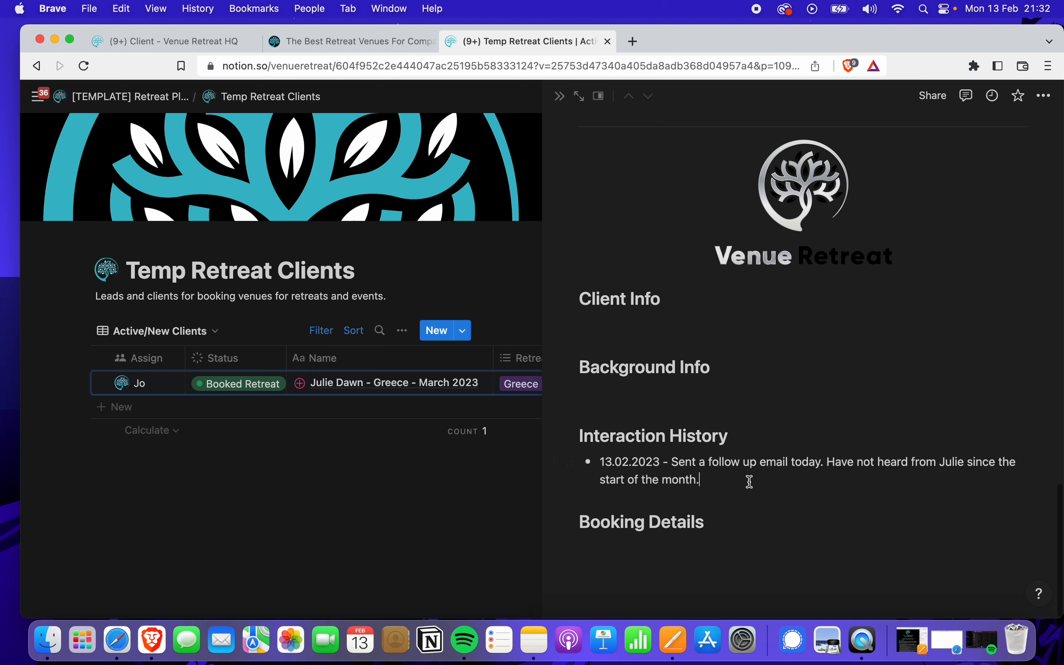
# Add a second note that the client confirmed her booking via Whatsapp, plus an empty line under Booking Details
pyautogui.press('Return')
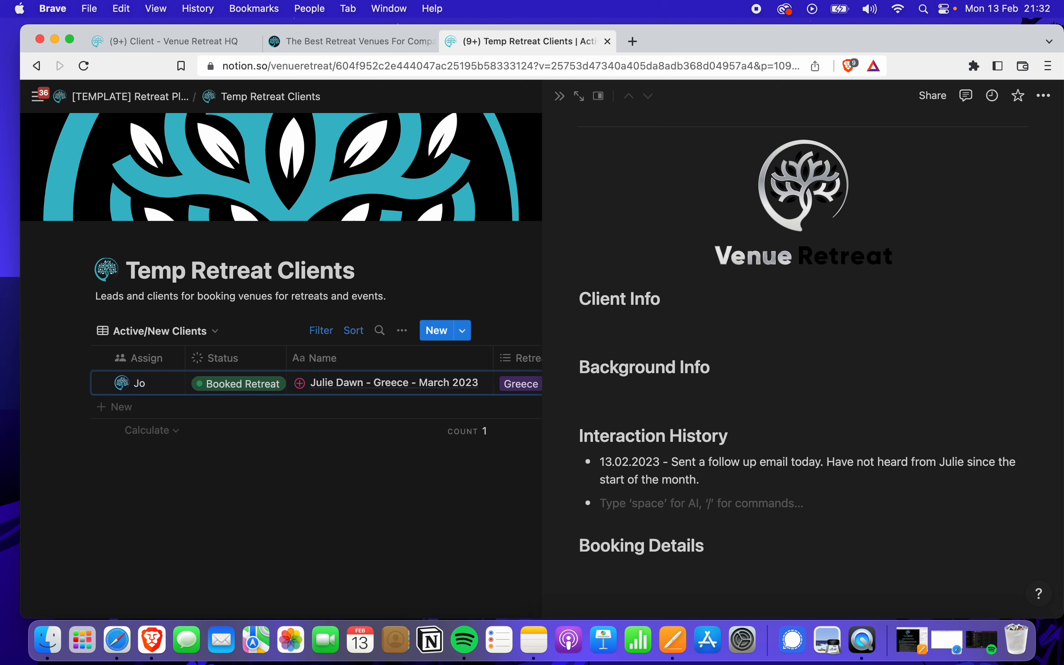
pyautogui.write('Julie co')
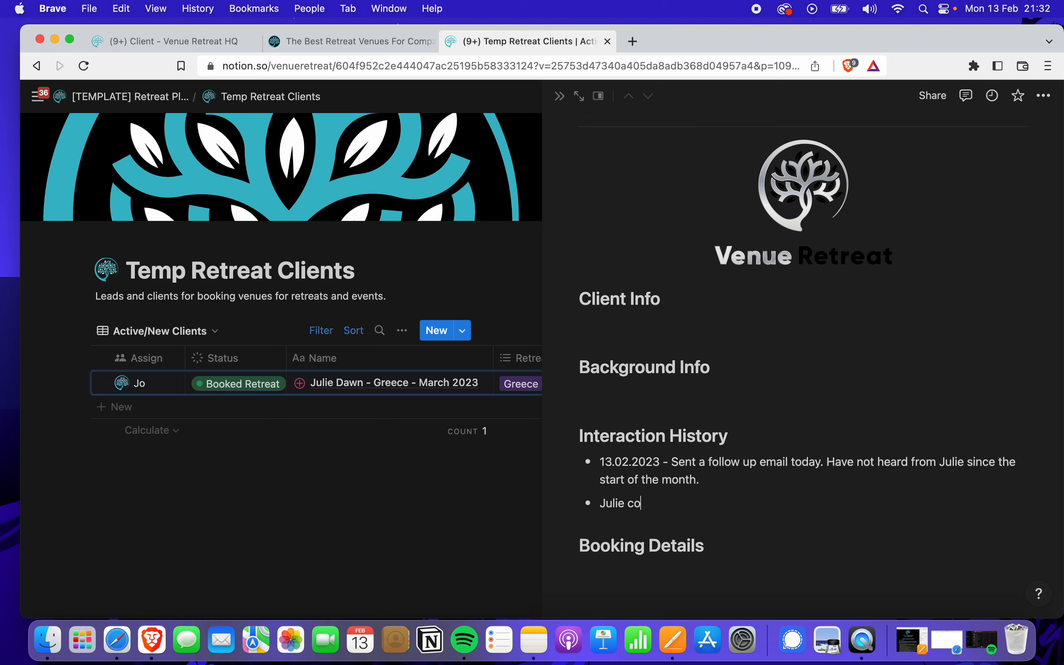
pyautogui.write('ntacted via Whatsapp today con')
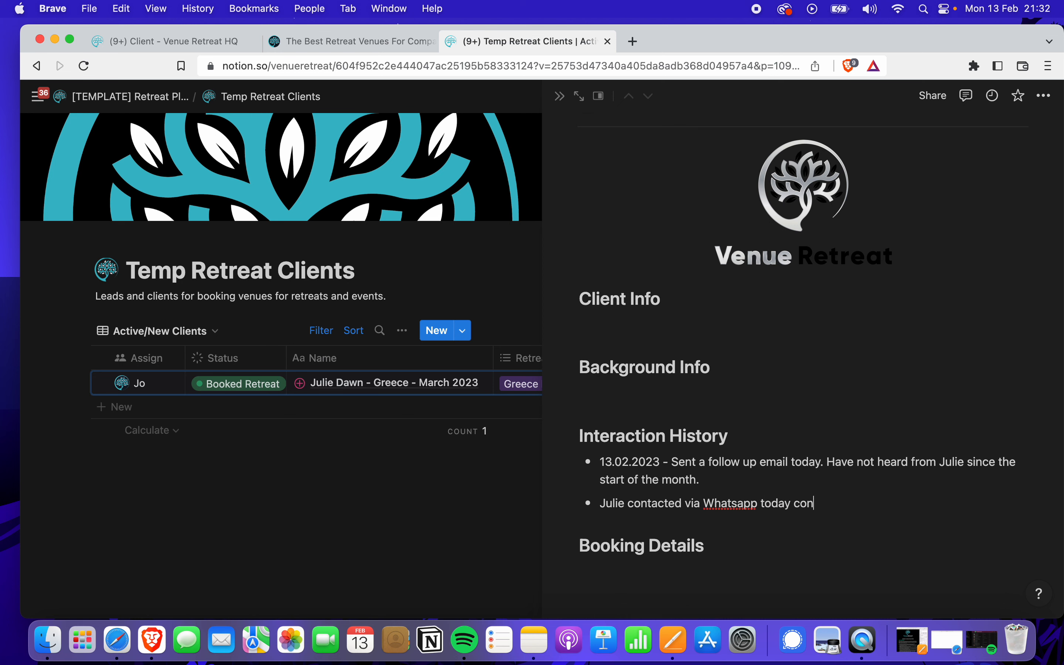
pyautogui.press('BackSpace')
pyautogui.press('BackSpace')
pyautogui.press('BackSpace')
pyautogui.write('irming her booking.')
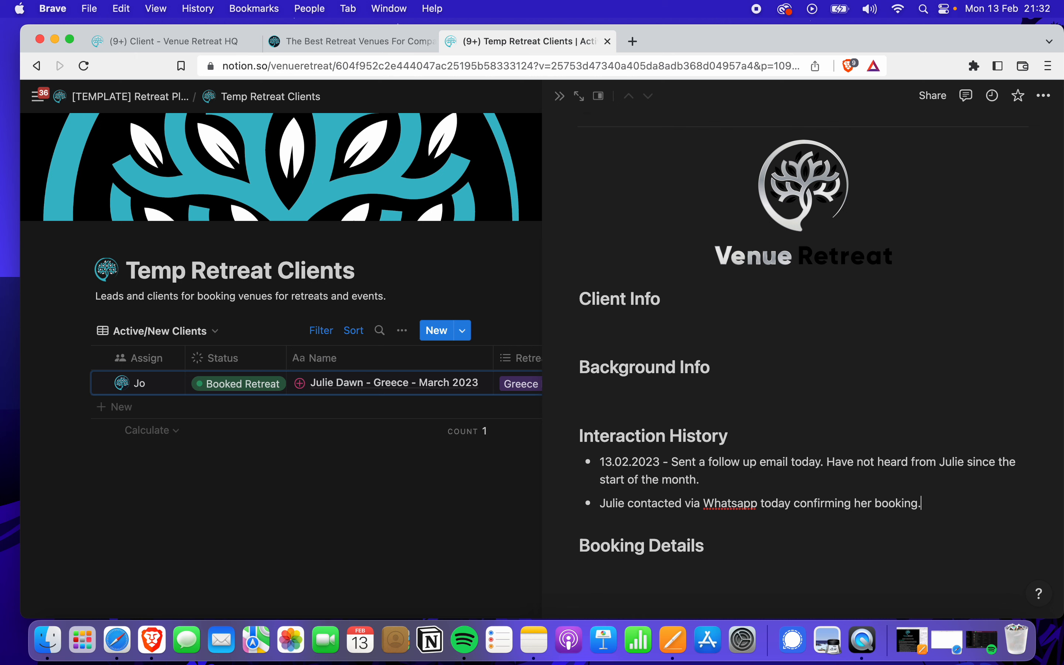
pyautogui.scroll(-1, 670, 467)
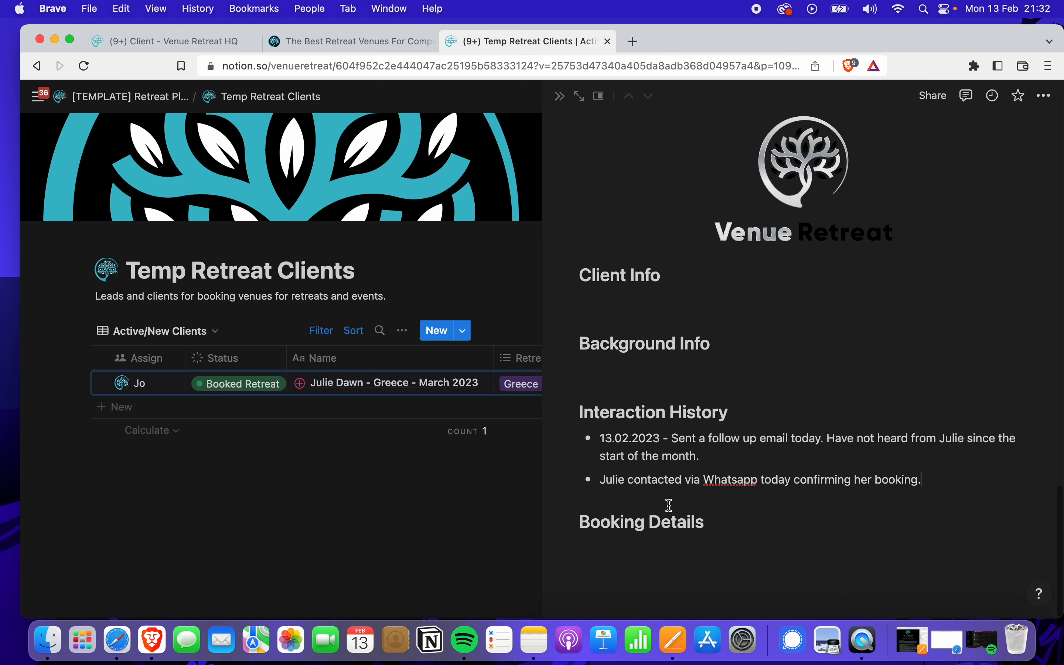
pyautogui.click(657, 550)
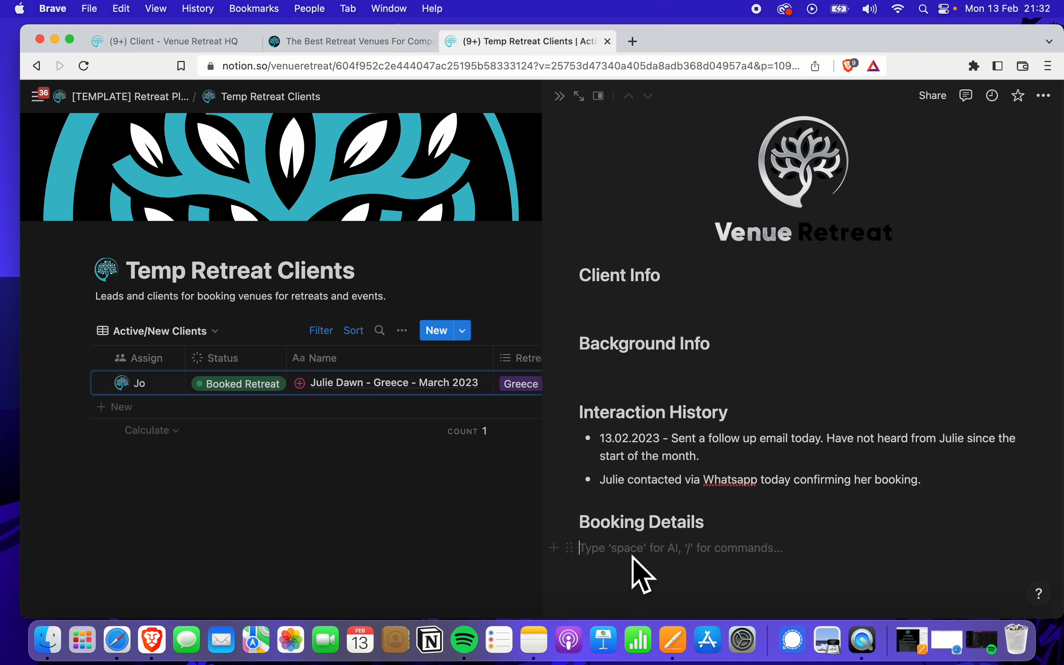
pyautogui.scroll(1, 673, 234)
pyautogui.scroll(3, 673, 235)
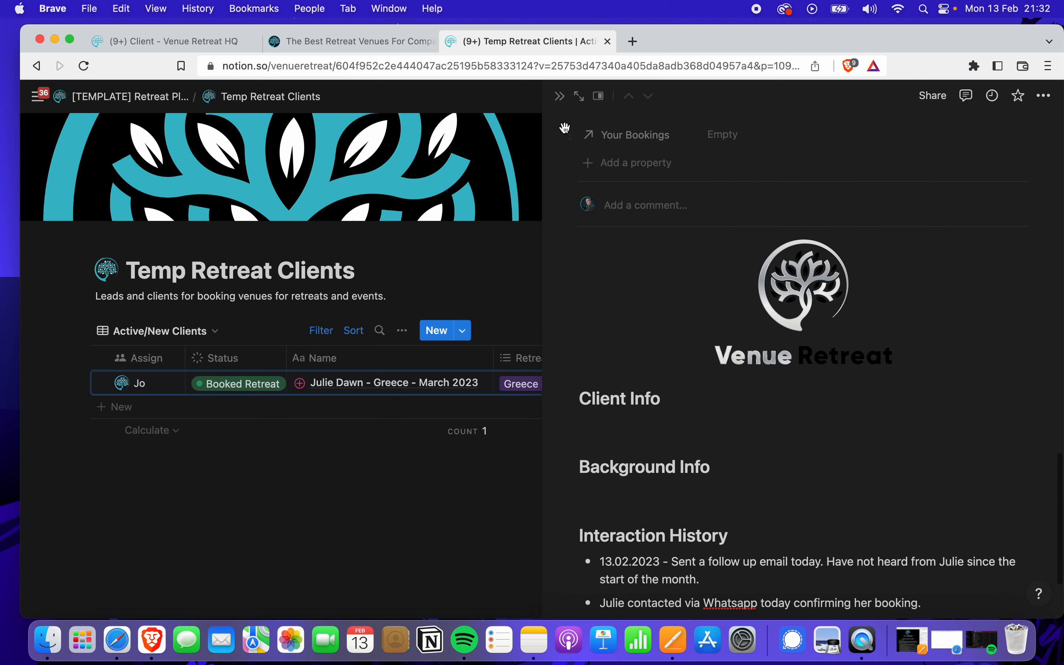
# Close the booking page and create a new 'New Client - Retreat - Date' entry in Temp Retreat Clients
pyautogui.click(559, 97)
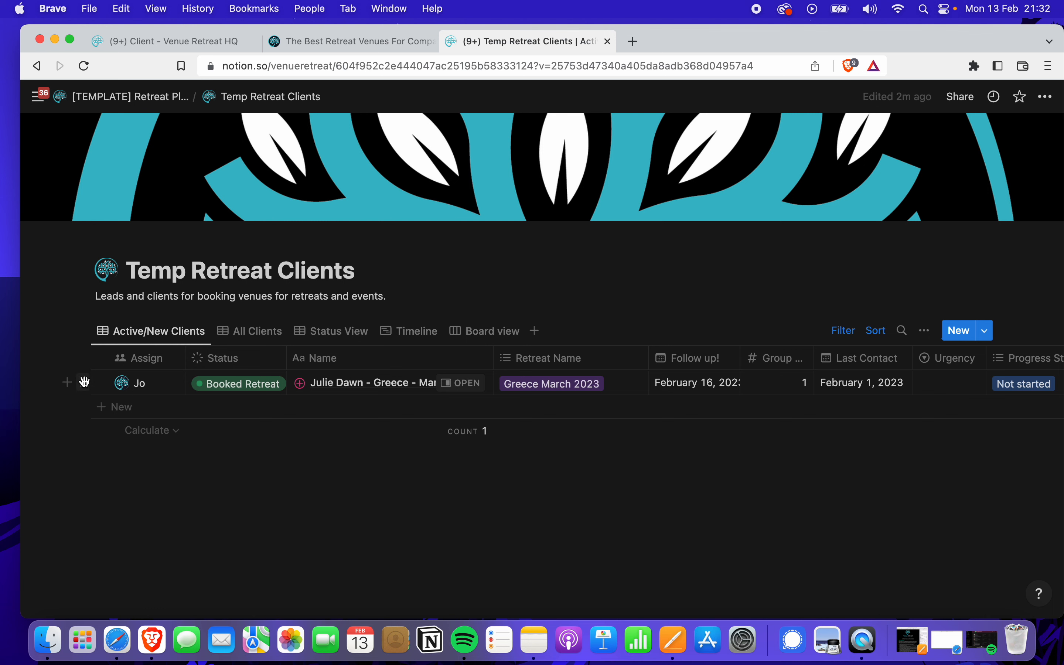
pyautogui.click(84, 383)
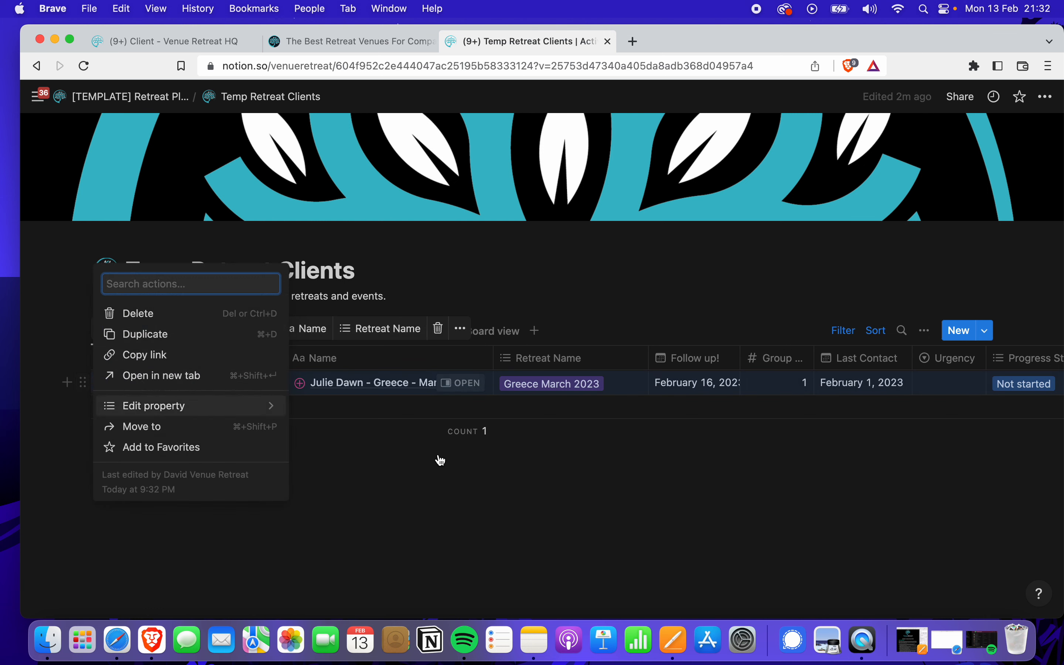
pyautogui.click(534, 462)
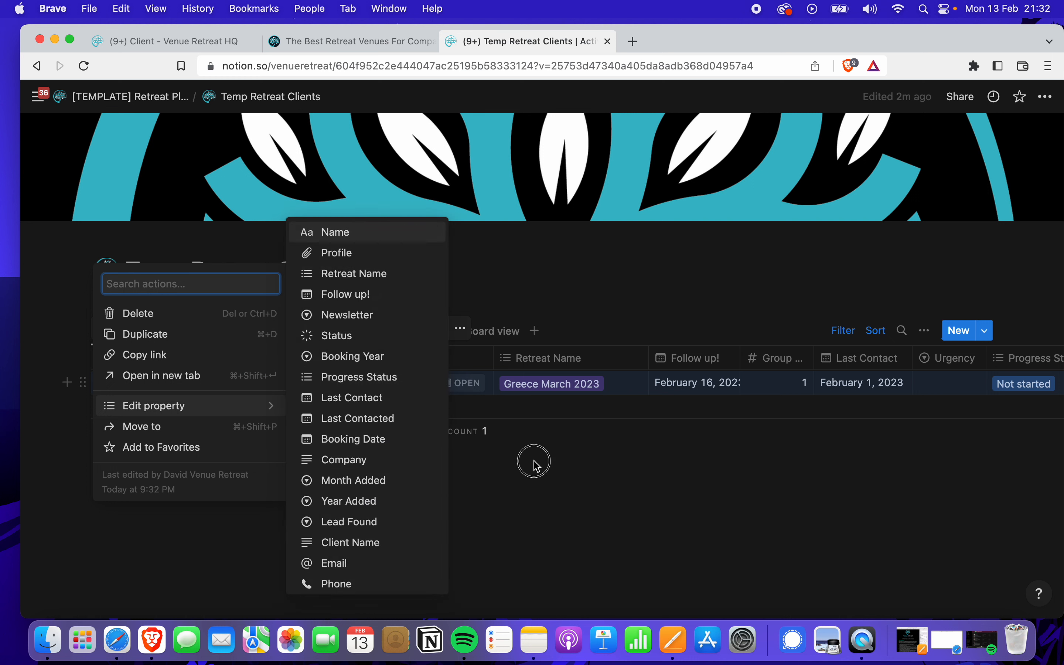
pyautogui.click(957, 336)
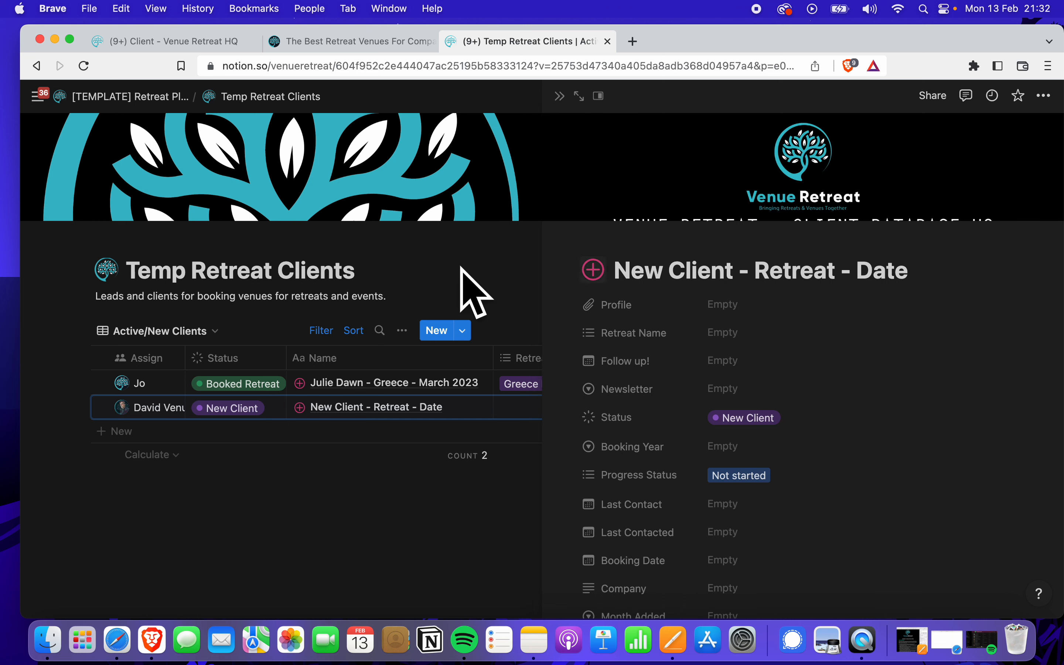
# Retitle the entry as the client's full name plus 'Greece - March 2023' and set Retreat Name to Greece March 2023
pyautogui.click(731, 266)
pyautogui.press('BackSpace')
pyautogui.press('BackSpace')
pyautogui.press('BackSpace')
pyautogui.press('BackSpace')
pyautogui.press('BackSpace')
pyautogui.press('BackSpace')
pyautogui.press('BackSpace')
pyautogui.press('BackSpace')
pyautogui.press('BackSpace')
pyautogui.press('BackSpace')
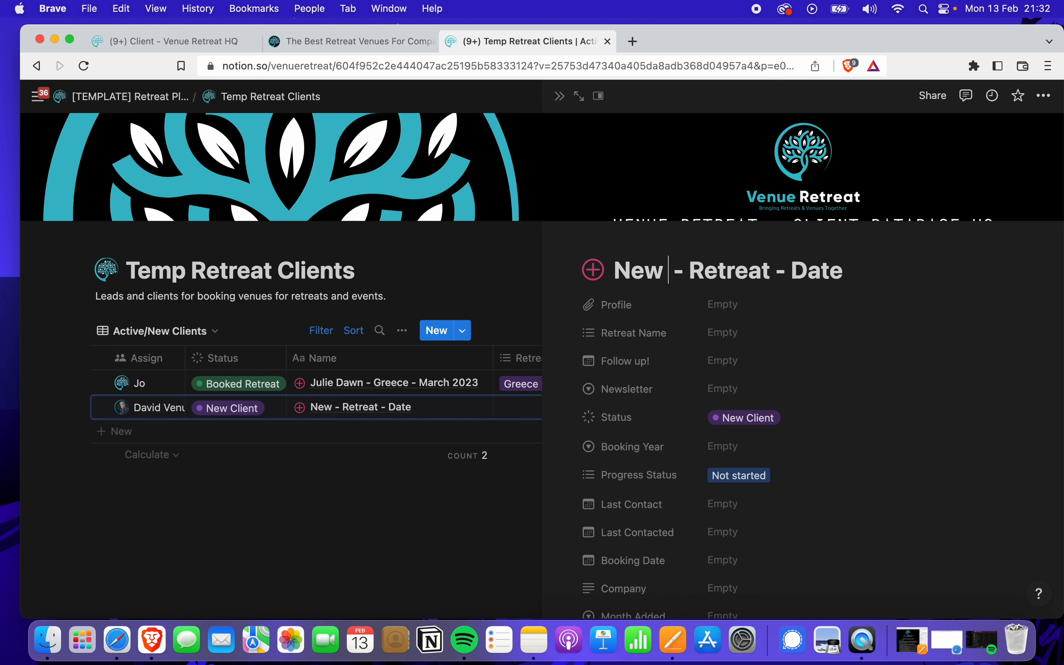
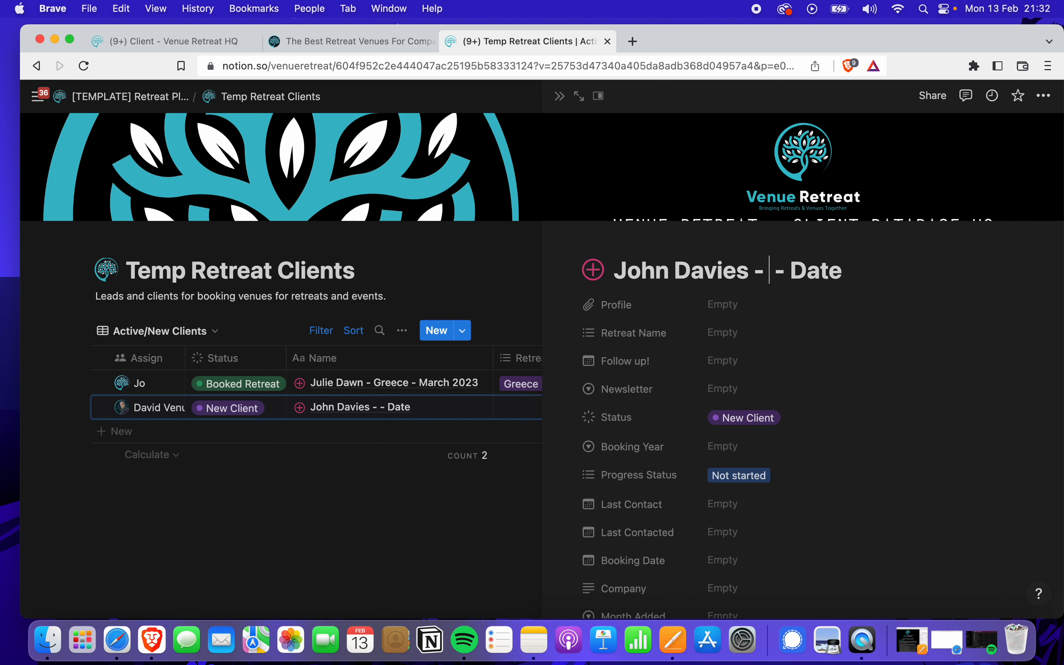
pyautogui.write('Greec')
pyautogui.press('BackSpace')
pyautogui.write('ece')
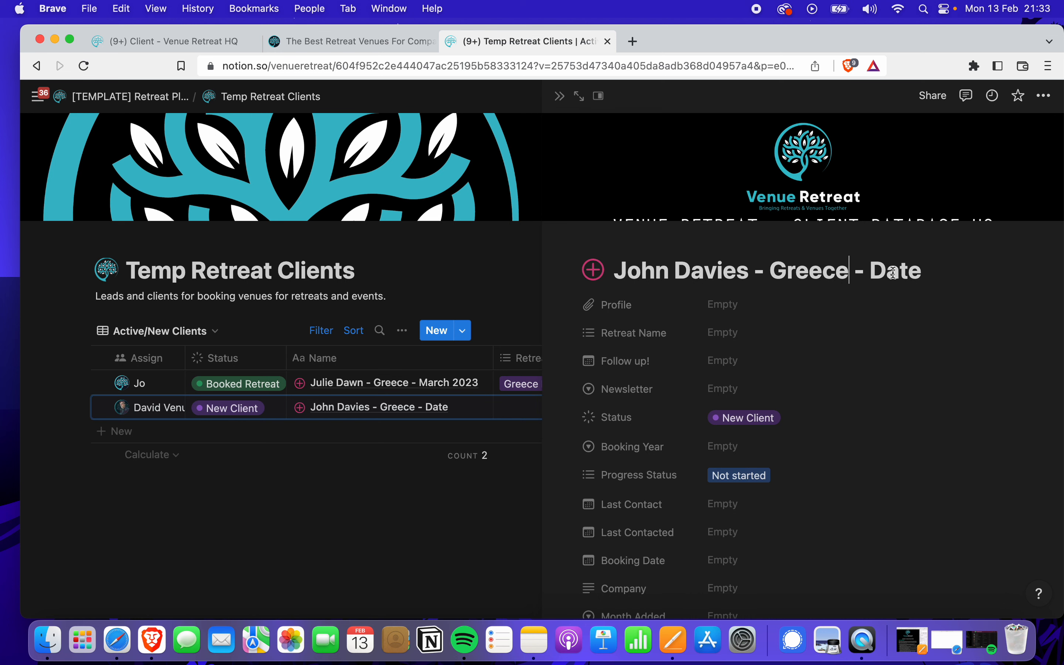
pyautogui.press('BackSpace')
pyautogui.press('BackSpace')
pyautogui.press('BackSpace')
pyautogui.press('BackSpace')
pyautogui.write('March 2023')
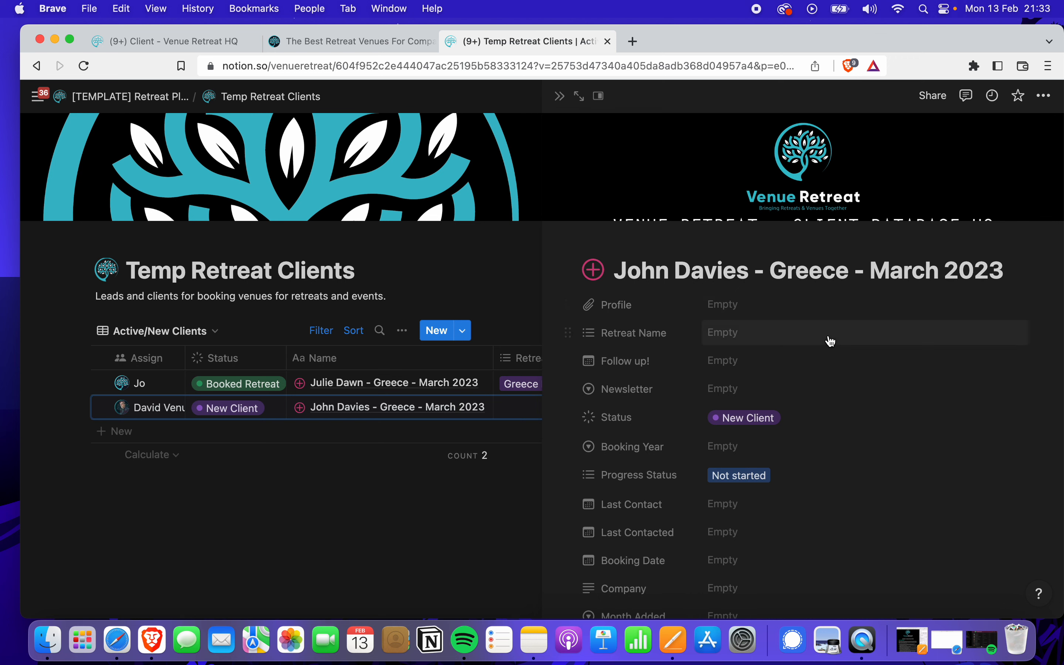
pyautogui.click(770, 341)
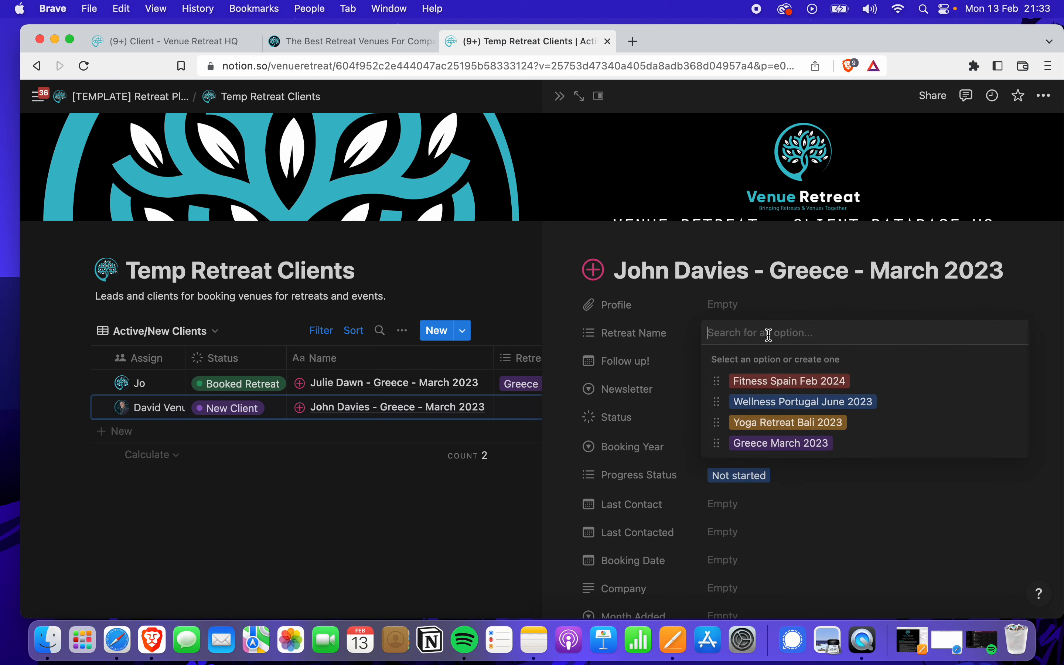
pyautogui.click(775, 443)
# Review the new client record's properties, then close it to show the full Temp Retreat Clients table
pyautogui.press('Escape')
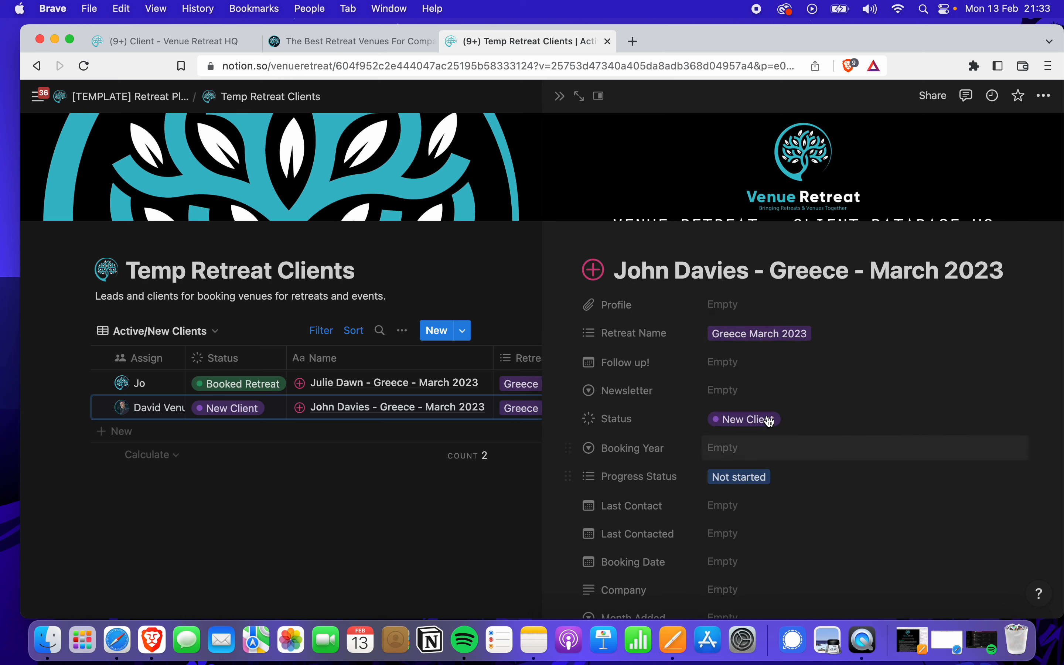
pyautogui.scroll(-2, 750, 389)
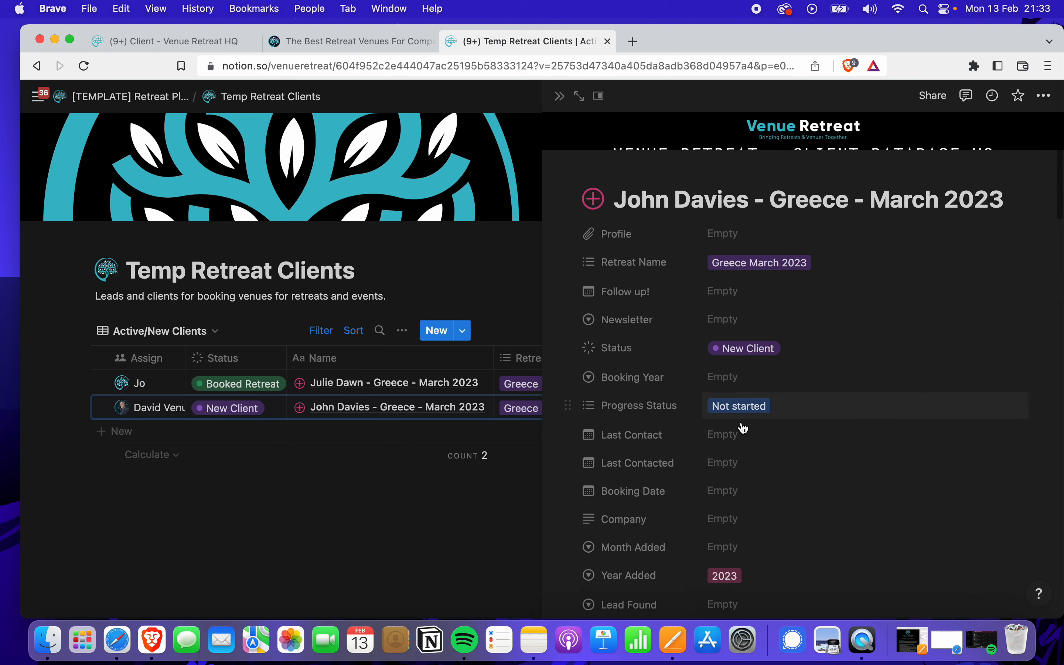
pyautogui.scroll(-3, 743, 429)
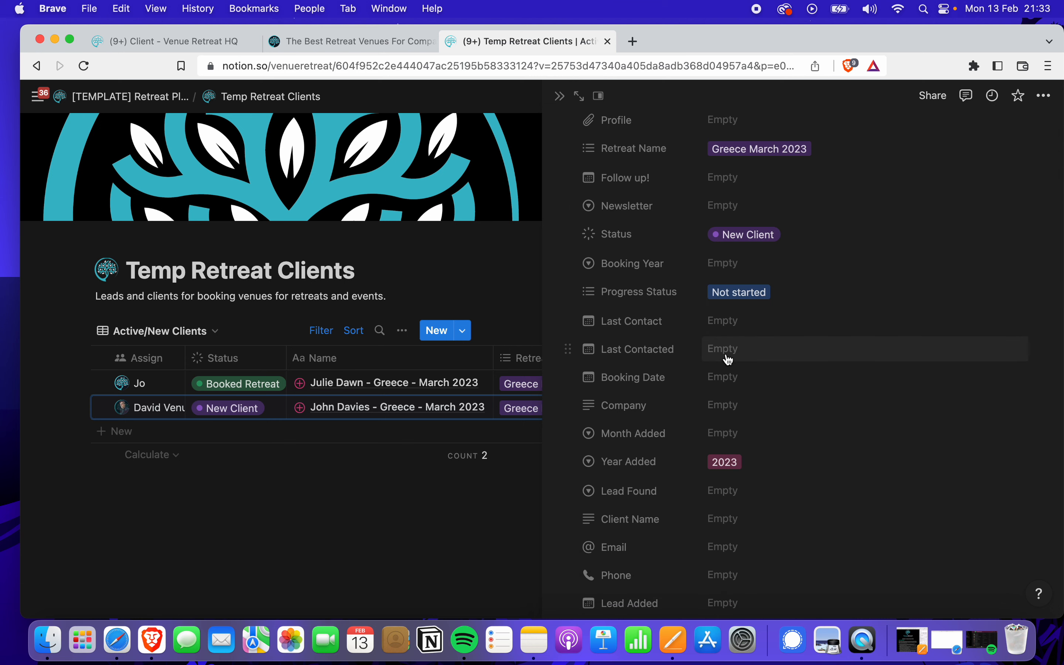
pyautogui.scroll(-2, 732, 404)
pyautogui.scroll(-2, 726, 413)
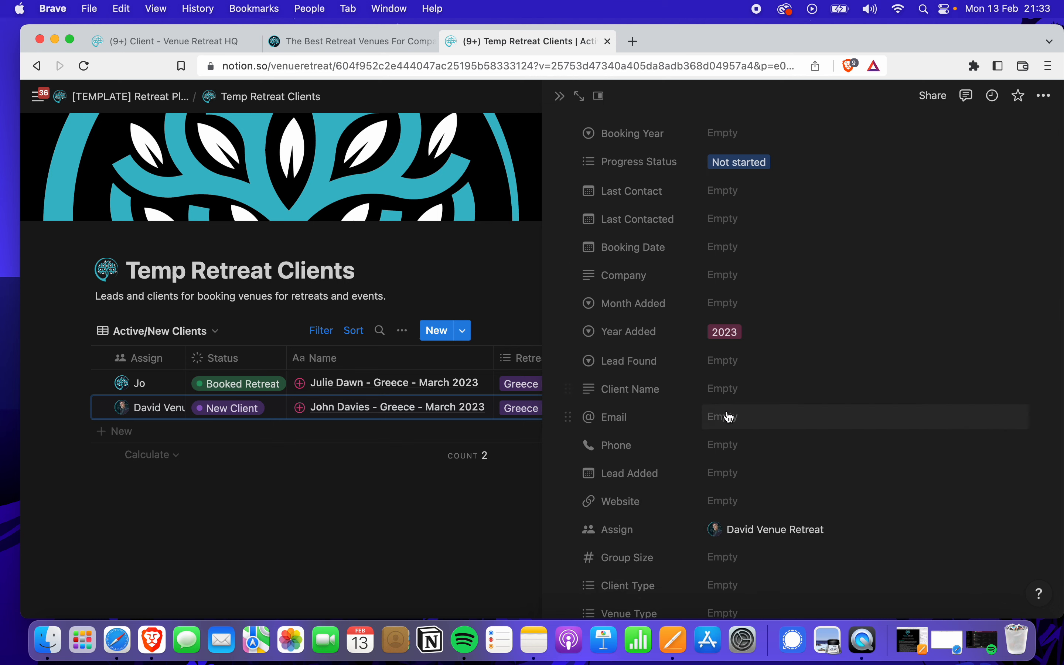
pyautogui.scroll(-2, 743, 460)
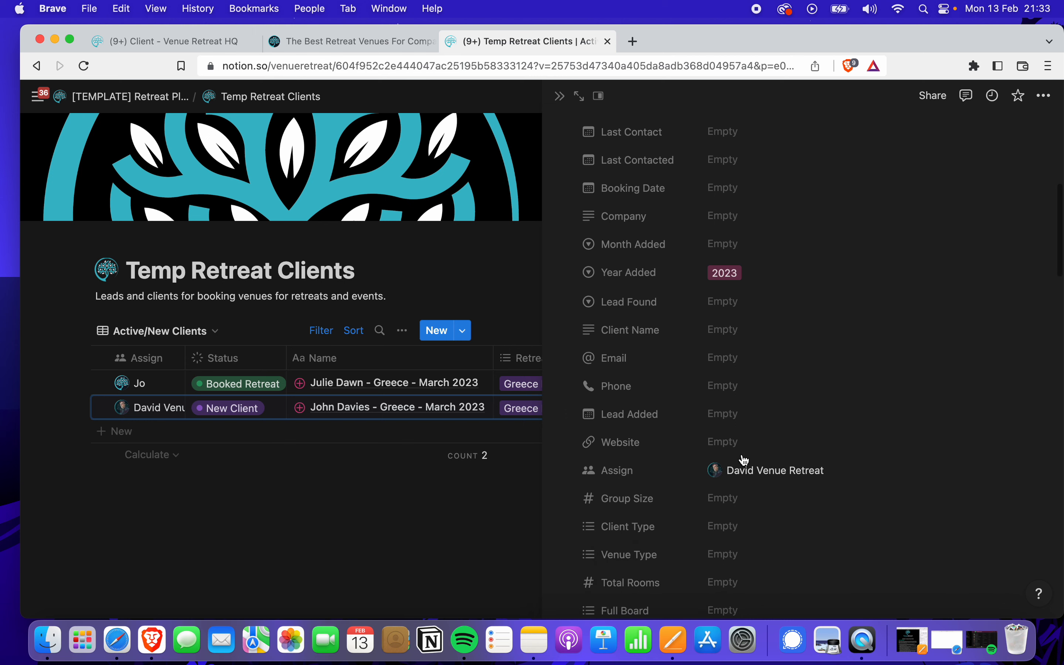
pyautogui.scroll(-10, 745, 458)
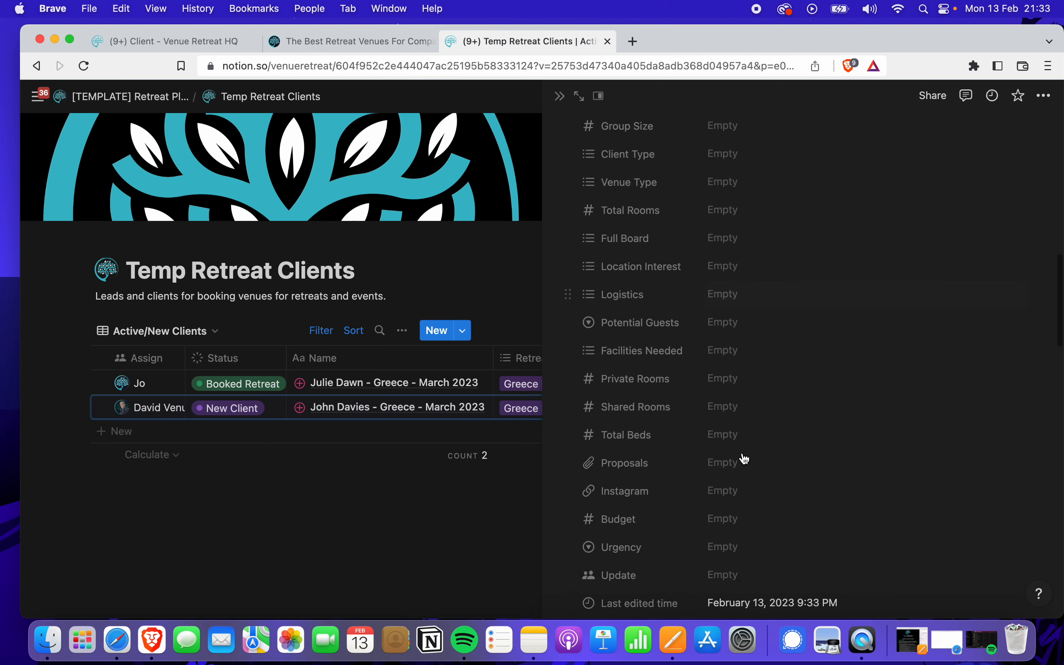
pyautogui.scroll(-10, 744, 459)
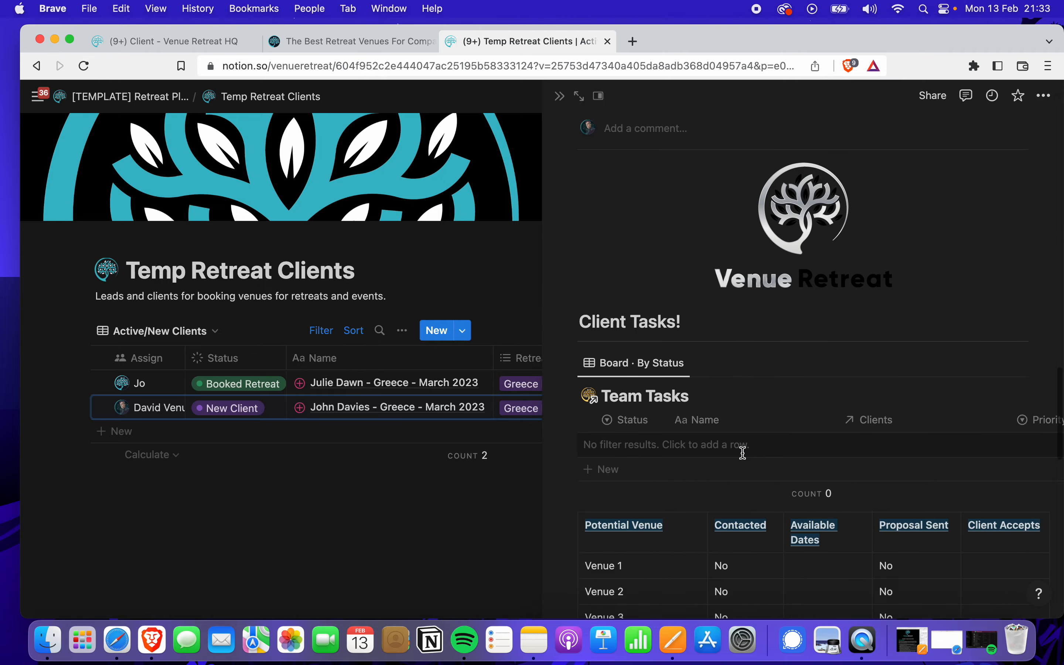
pyautogui.scroll(11, 743, 453)
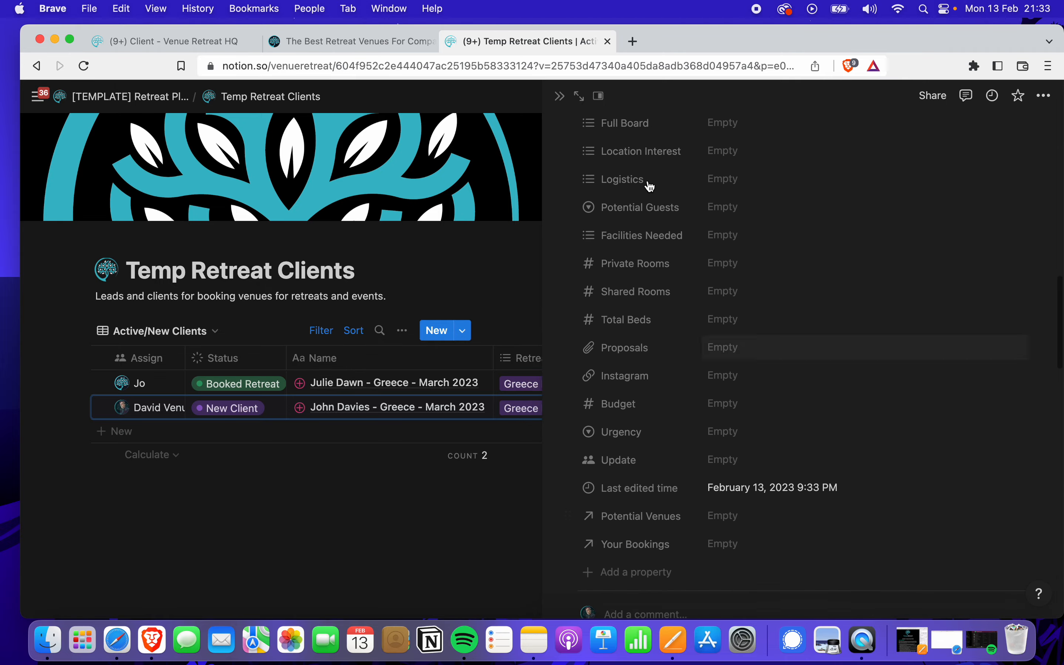
pyautogui.click(559, 96)
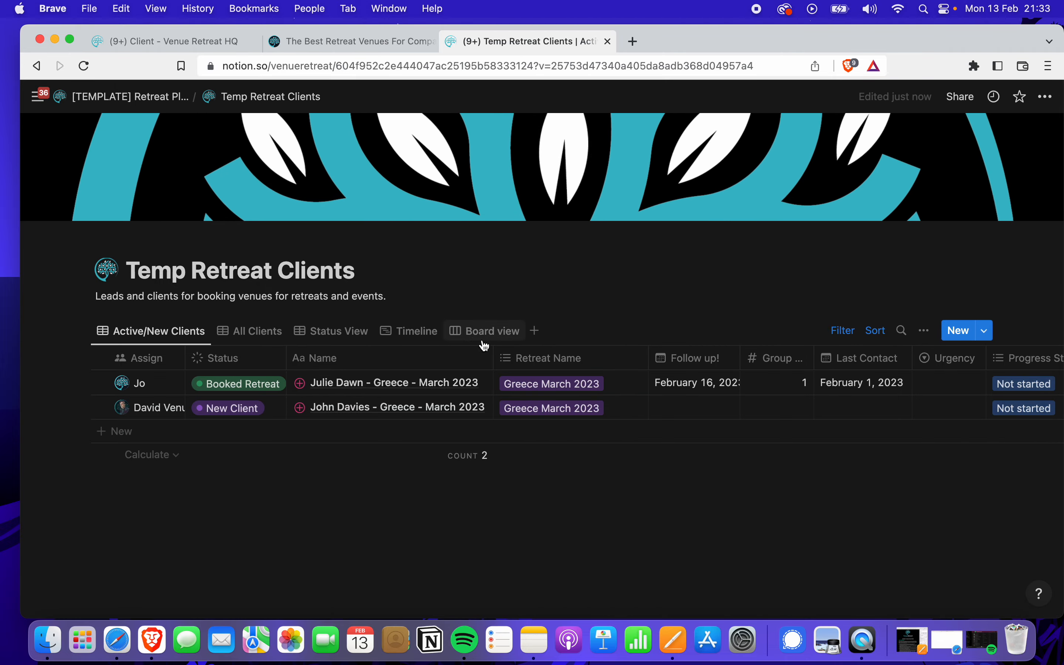
# Scan across the table and briefly reopen and close the new client's record
pyautogui.hscroll(5, 646, 421)
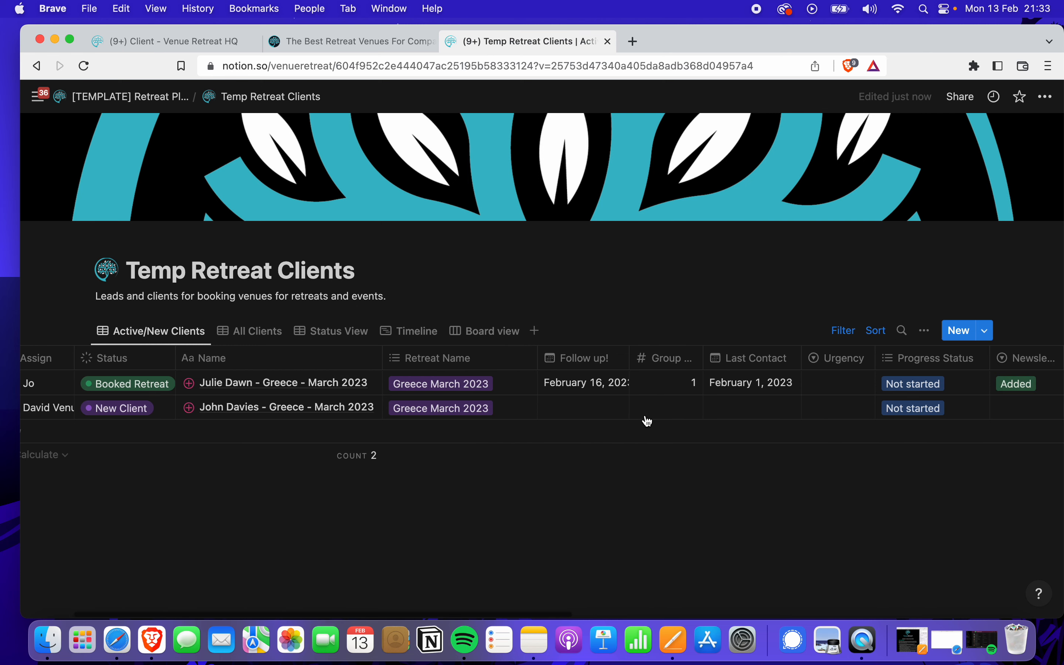
pyautogui.hscroll(20, 648, 421)
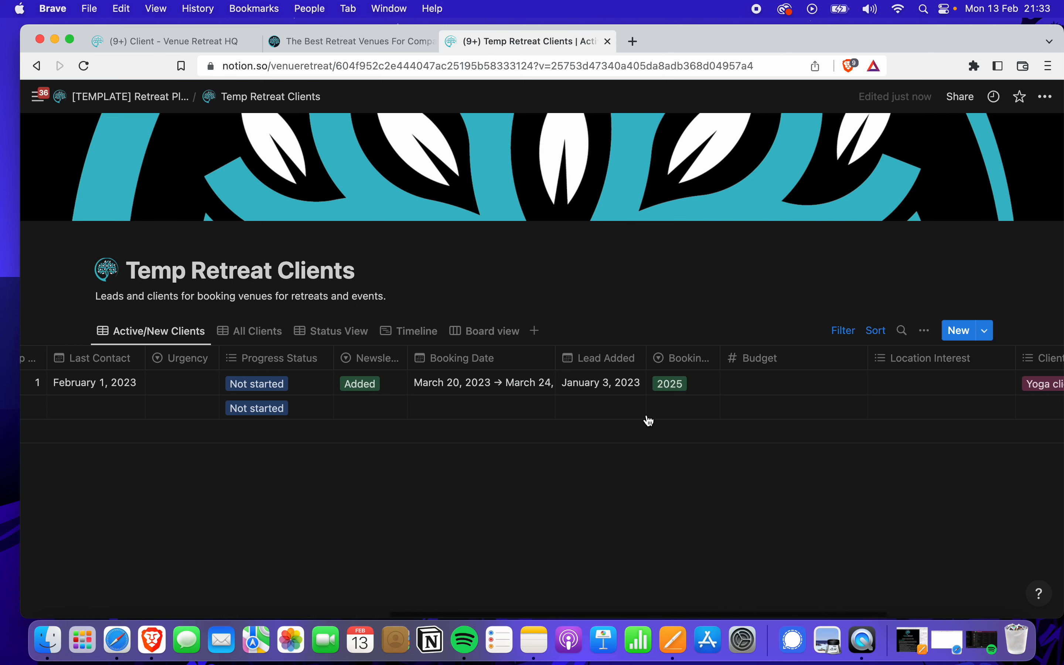
pyautogui.hscroll(-20, 648, 421)
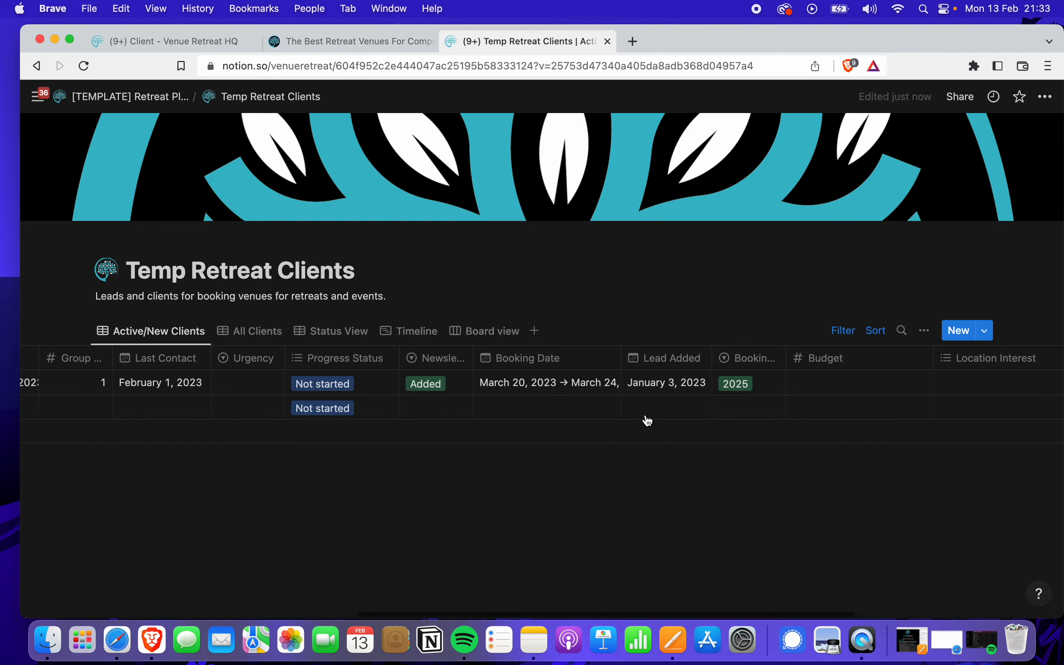
pyautogui.hscroll(-20, 642, 421)
pyautogui.click(466, 408)
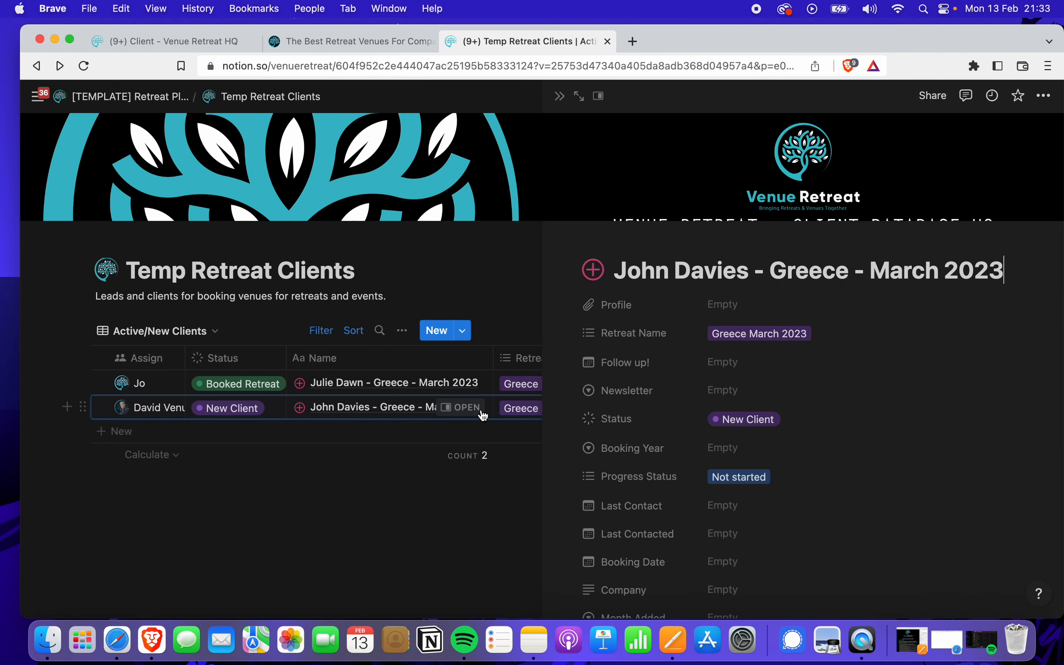
pyautogui.click(561, 96)
pyautogui.click(453, 409)
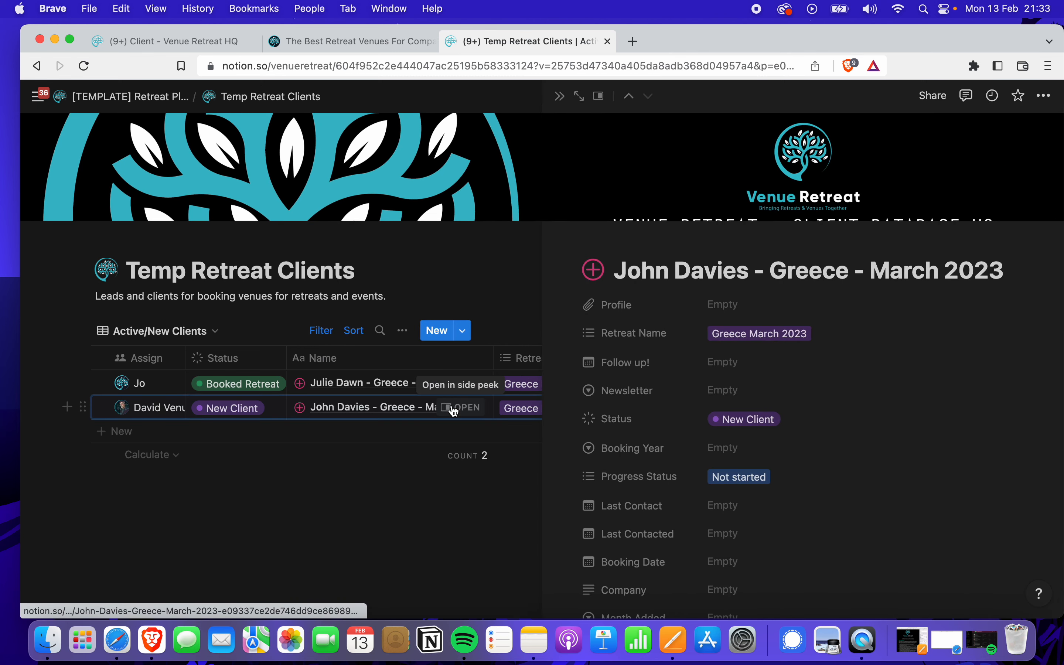
pyautogui.click(556, 99)
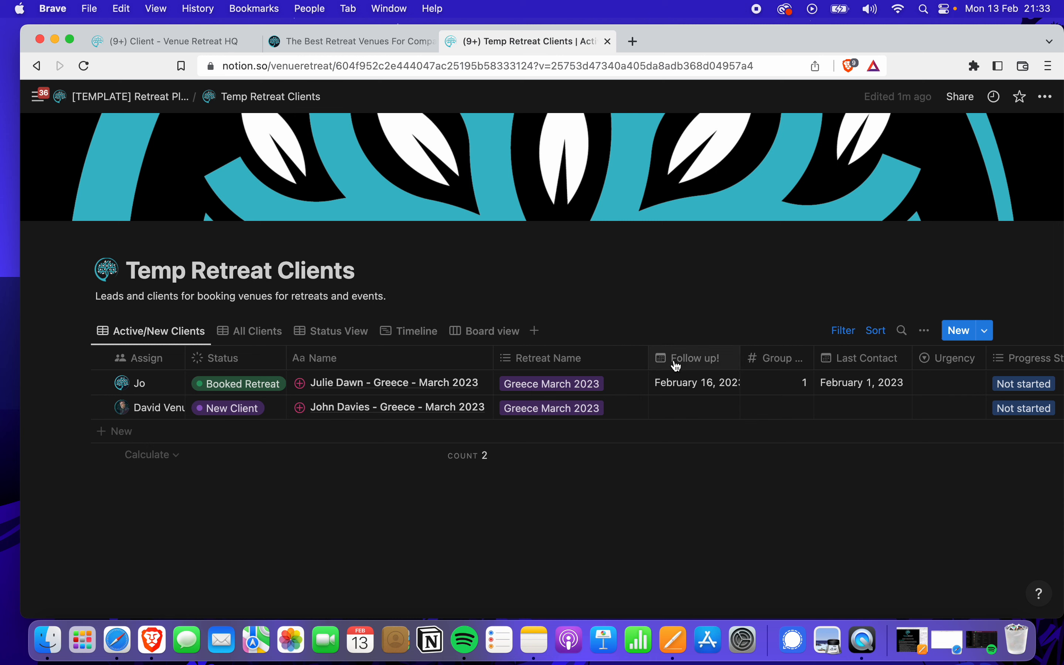
# Narrow the Name column and drag Last Contact to sit directly after Name
pyautogui.moveTo(689, 362); pyautogui.dragTo(669, 355)
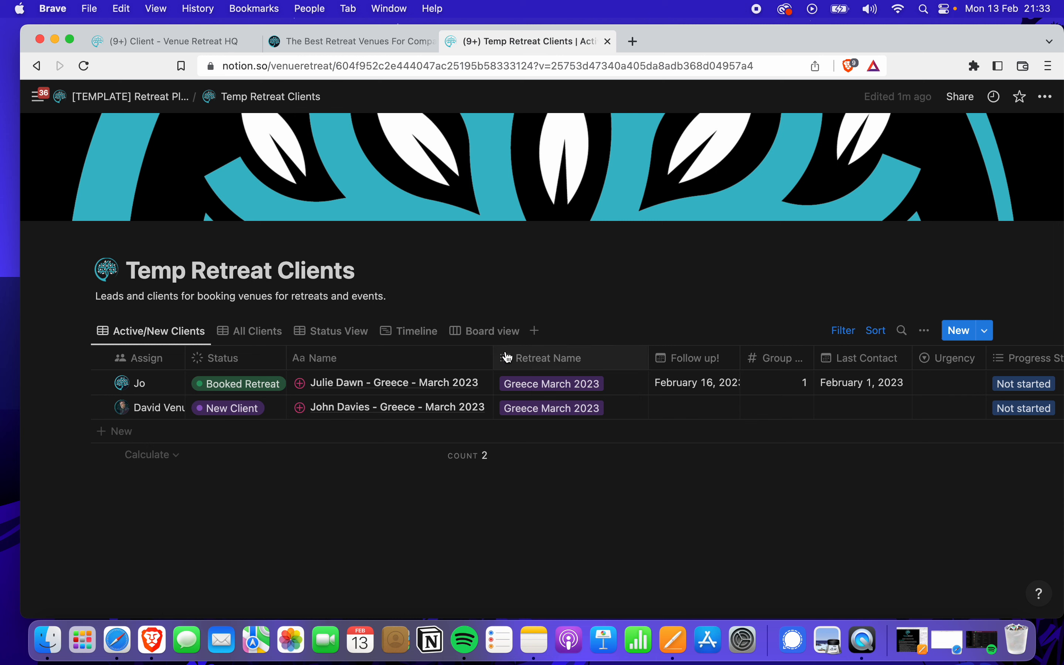
pyautogui.moveTo(494, 355)
pyautogui.mouseDown()
pyautogui.moveTo(402, 357)
pyautogui.moveTo(498, 356)
pyautogui.moveTo(489, 357)
pyautogui.mouseUp()
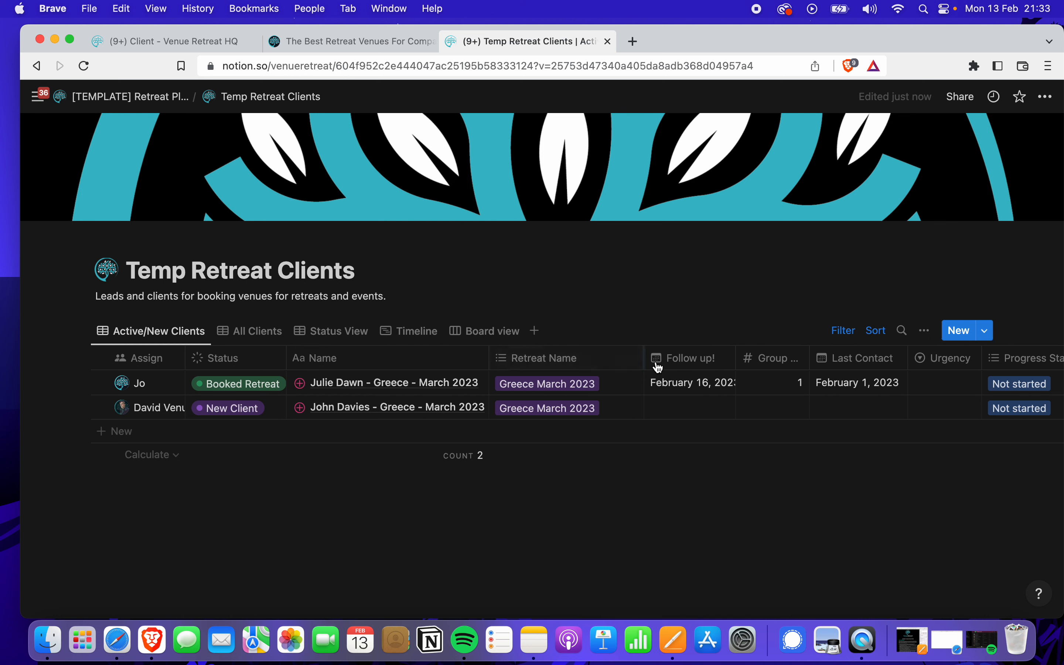
pyautogui.click(864, 363)
pyautogui.moveTo(864, 363); pyautogui.dragTo(549, 361)
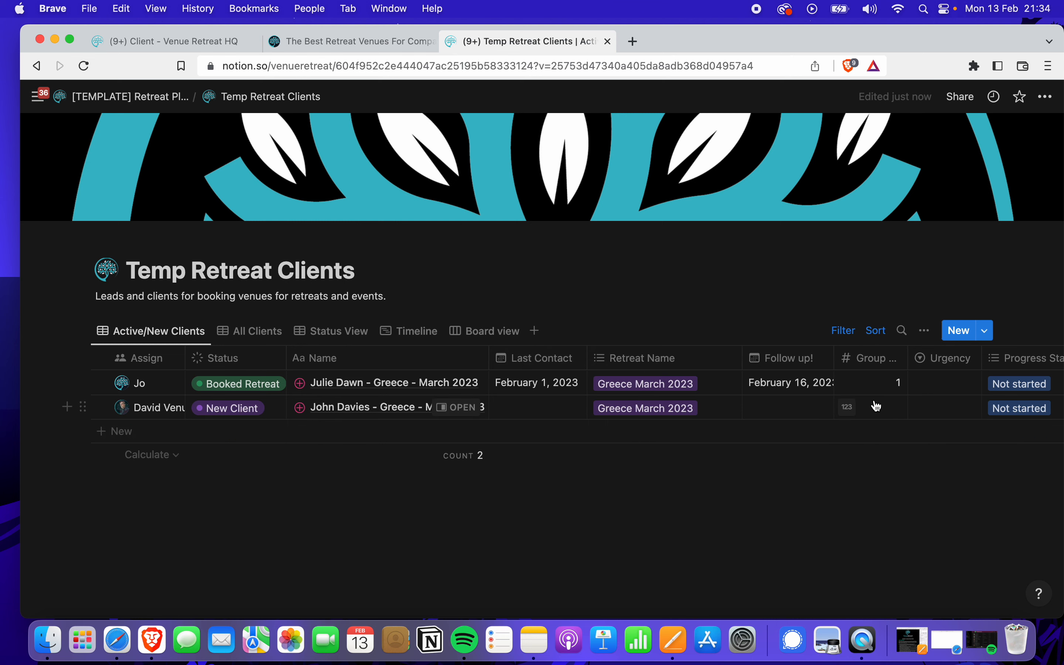
pyautogui.hscroll(5, 874, 407)
pyautogui.hscroll(2, 874, 407)
# Set Urgency to Booked for the booked client and None for the new client
pyautogui.click(821, 377)
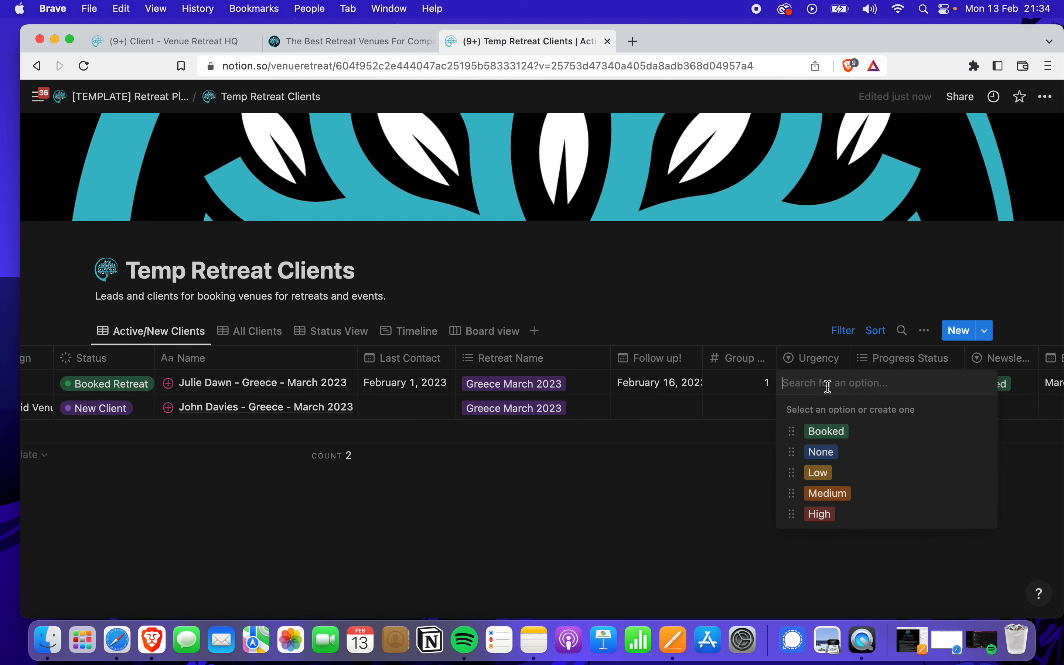
pyautogui.click(826, 431)
pyautogui.click(811, 418)
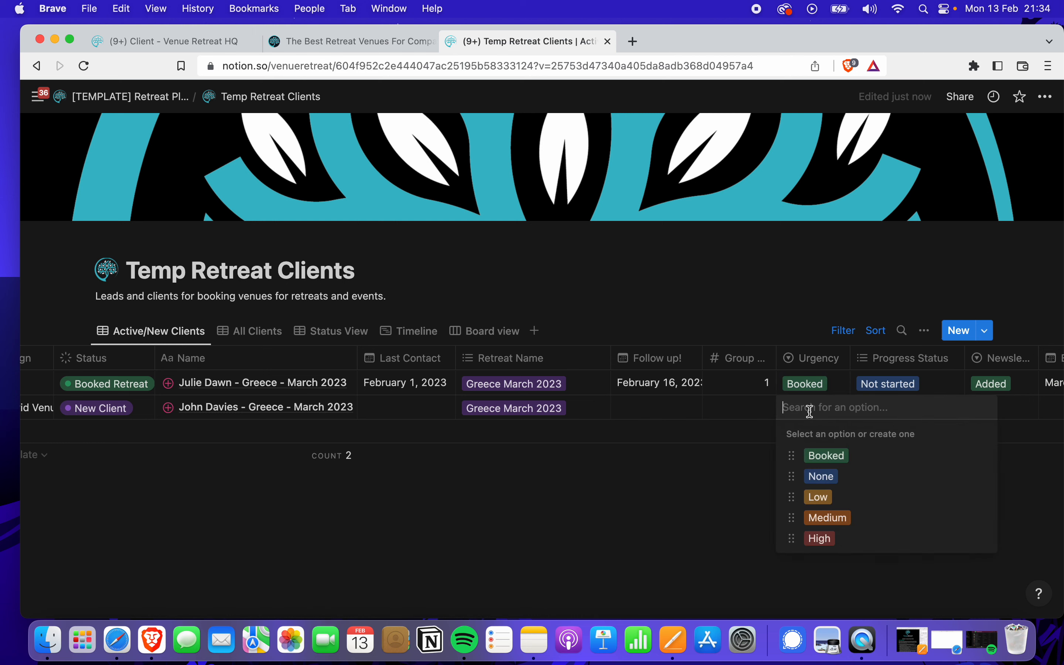
pyautogui.click(822, 476)
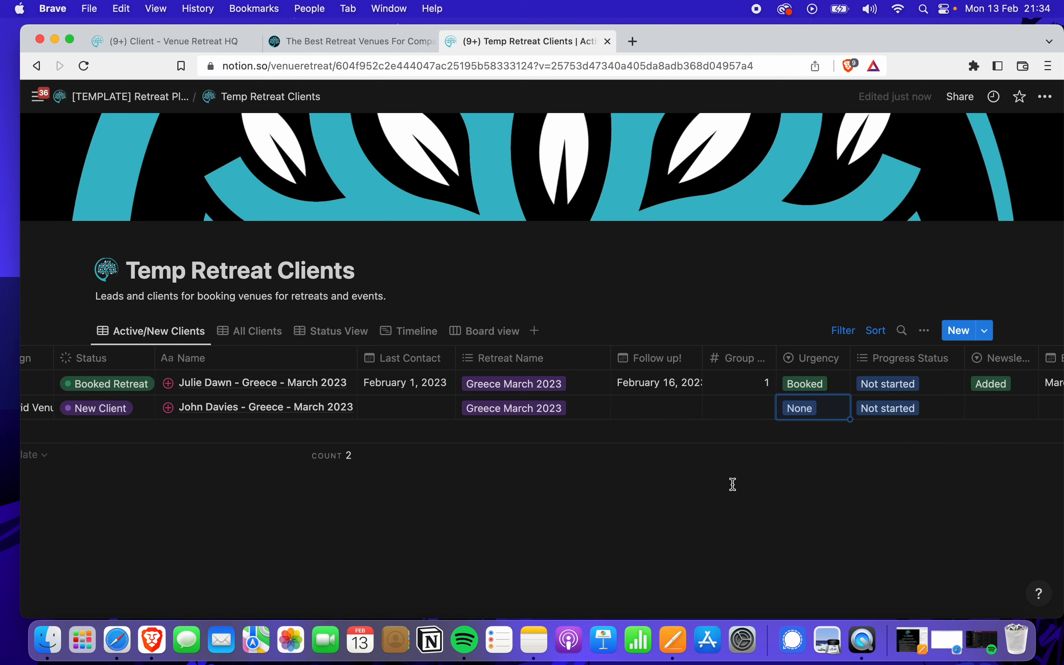
pyautogui.hscroll(-5, 703, 424)
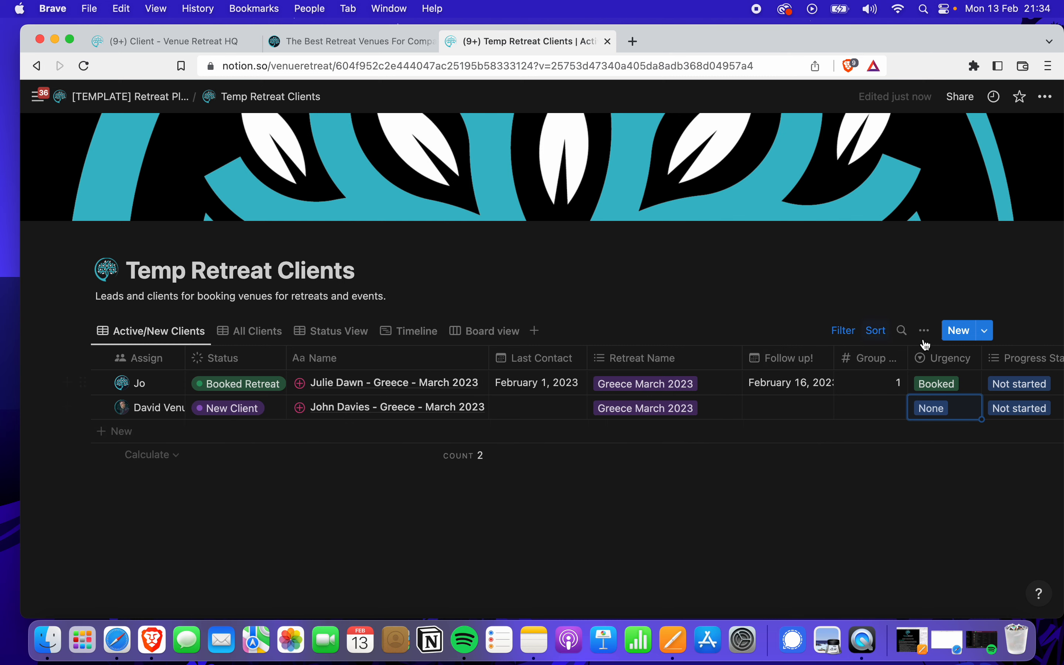
pyautogui.click(956, 342)
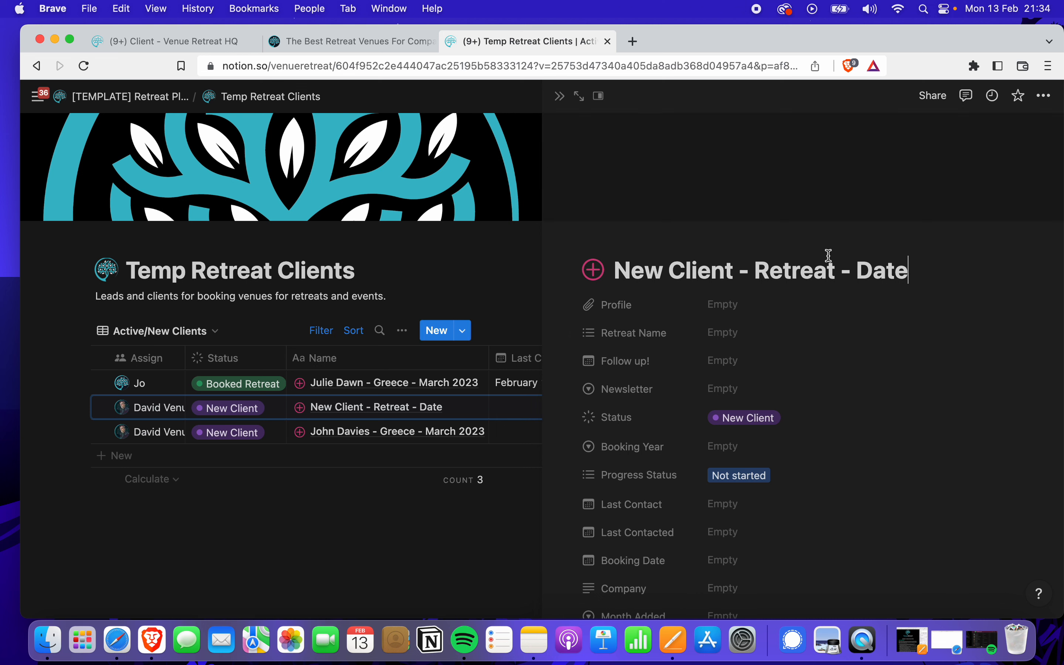
# Title the third entry with the client's name plus 'Spain - June 2023'
pyautogui.click(731, 271)
pyautogui.press('BackSpace')
pyautogui.press('BackSpace')
pyautogui.press('BackSpace')
pyautogui.press('BackSpace')
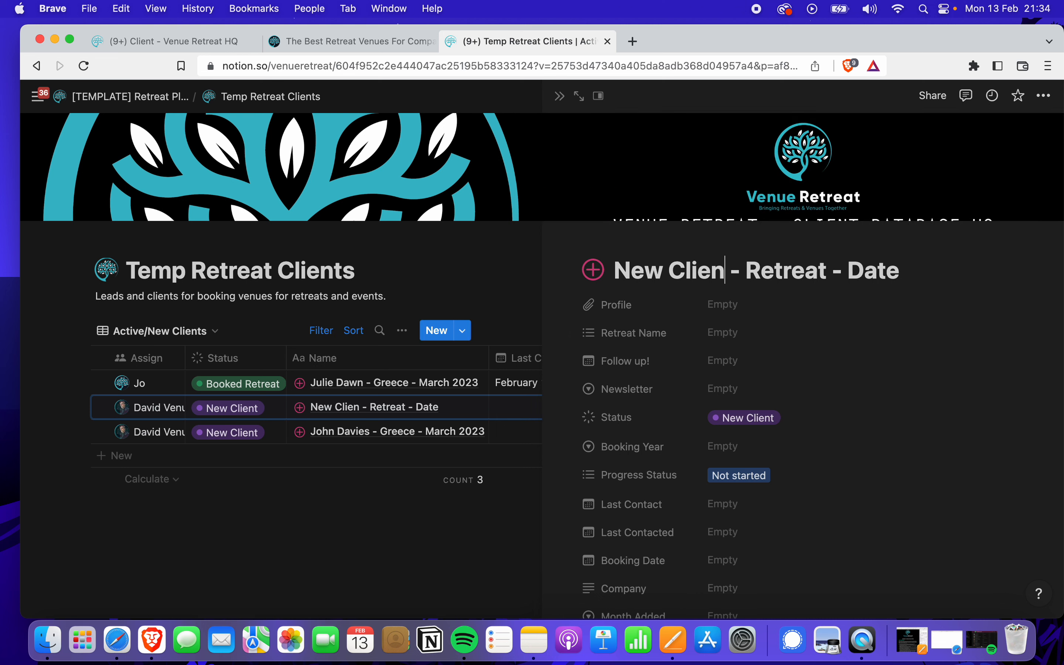
pyautogui.press('BackSpace')
pyautogui.press('BackSpace')
pyautogui.press('BackSpace')
pyautogui.press('BackSpace')
pyautogui.press('BackSpace')
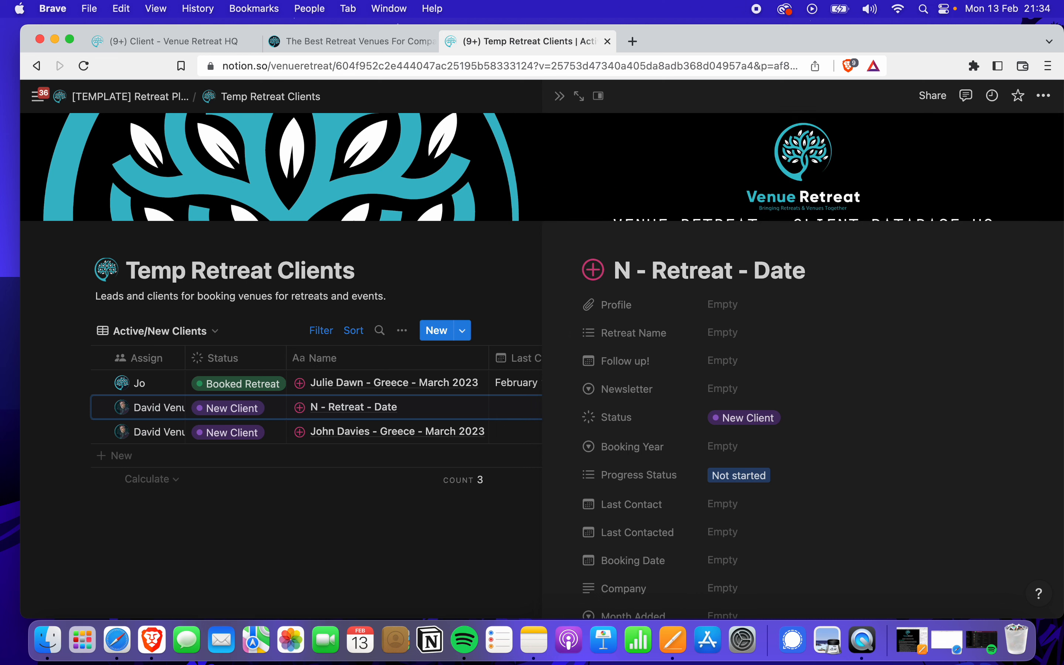
pyautogui.press('BackSpace')
pyautogui.write('Jim')
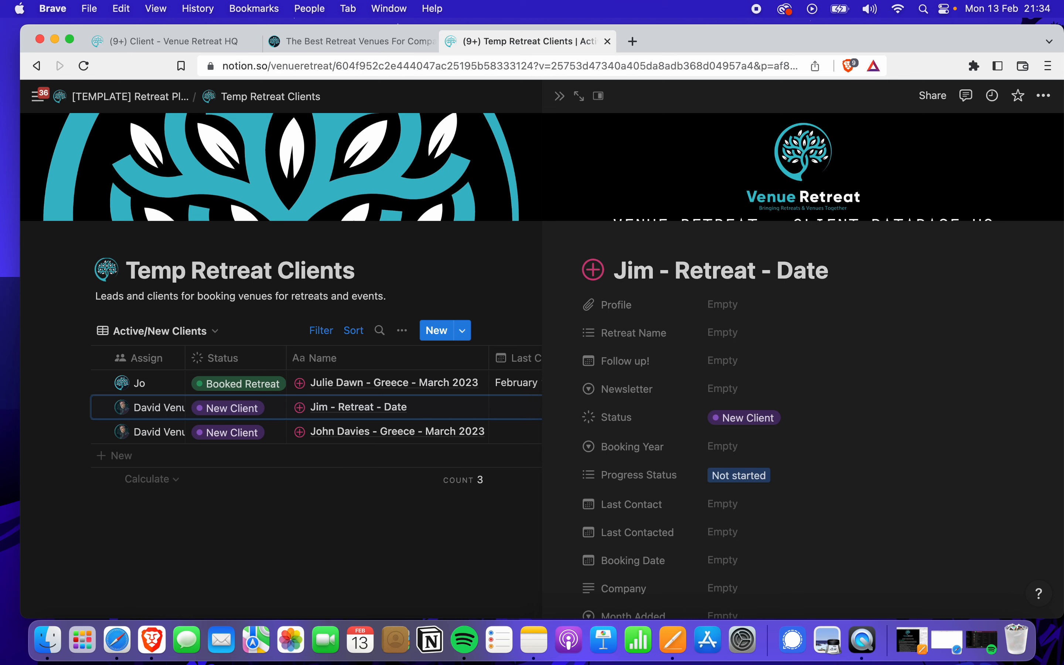
pyautogui.scroll(-1, 756, 273)
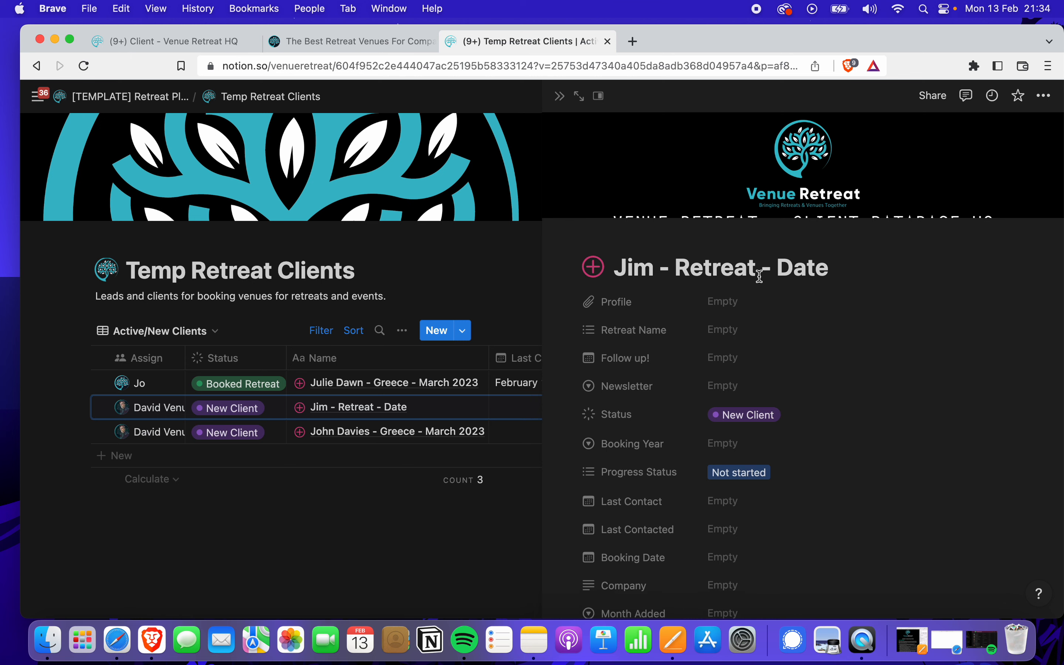
pyautogui.click(759, 277)
pyautogui.press('BackSpace')
pyautogui.press('BackSpace')
pyautogui.press('BackSpace')
pyautogui.press('BackSpace')
pyautogui.press('BackSpace')
pyautogui.press('BackSpace')
pyautogui.press('BackSpace')
pyautogui.write('Sp')
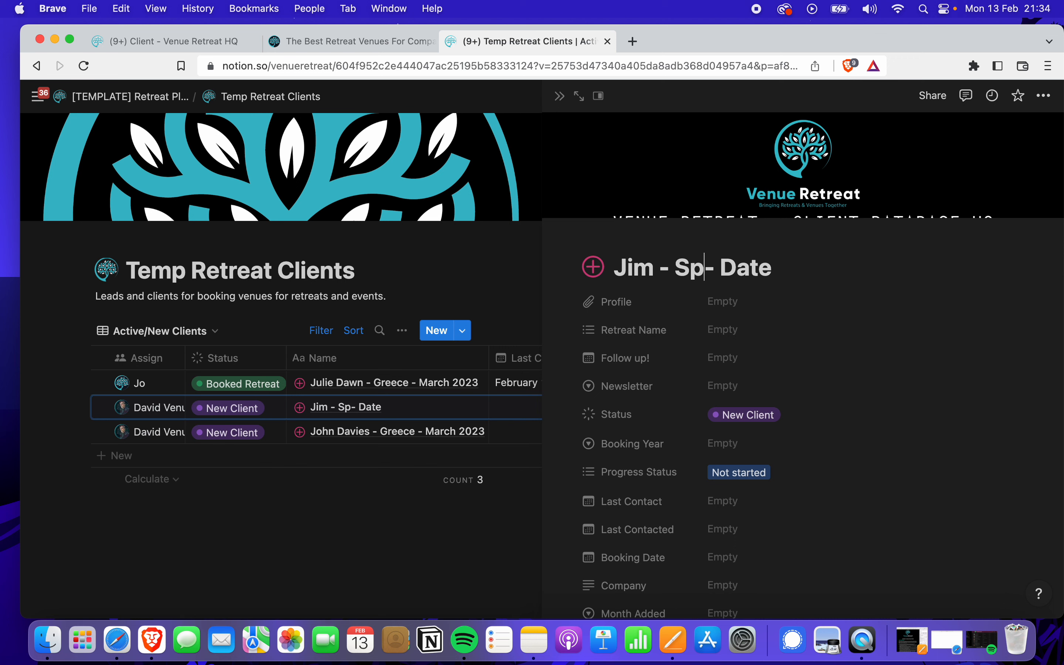
pyautogui.write('ain')
pyautogui.click(824, 261)
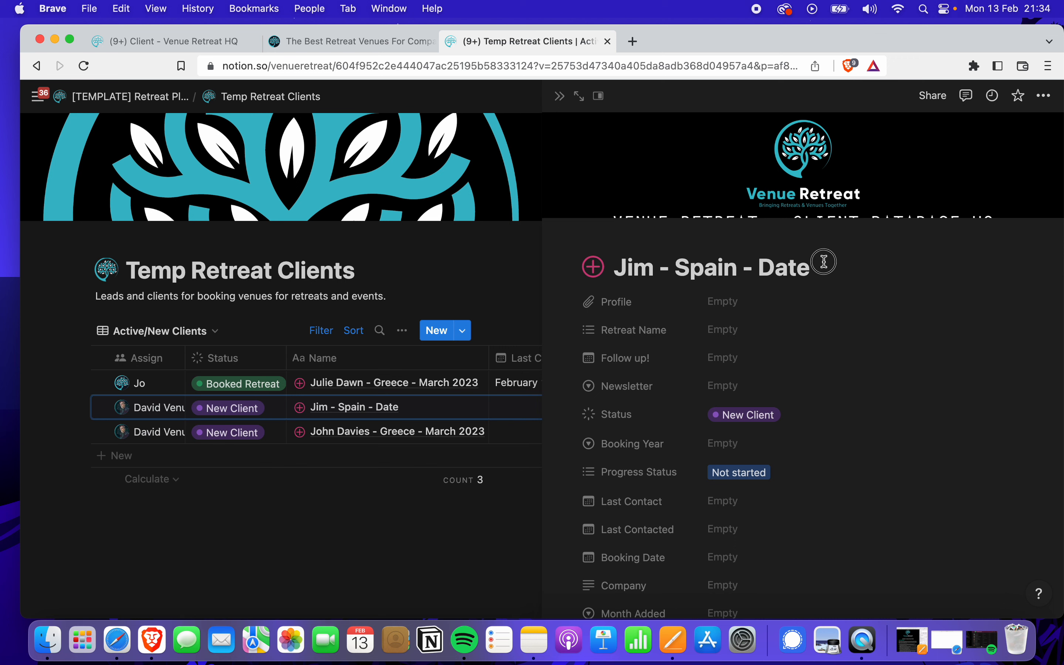
pyautogui.press('BackSpace')
pyautogui.press('BackSpace')
pyautogui.press('BackSpace')
pyautogui.press('BackSpace')
pyautogui.write('J')
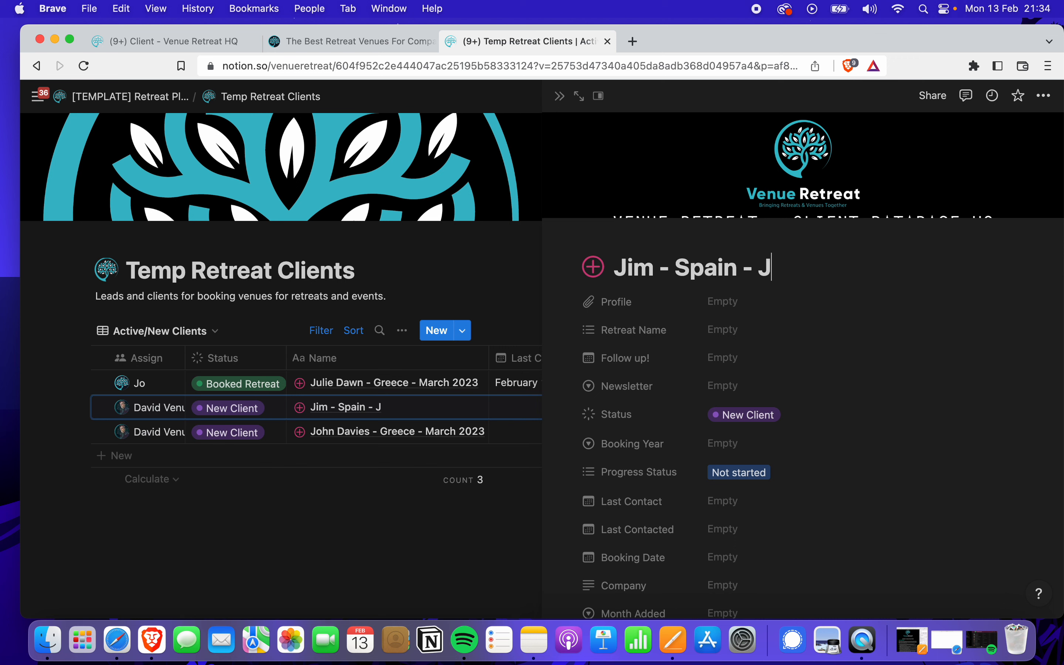
pyautogui.write('une 2023')
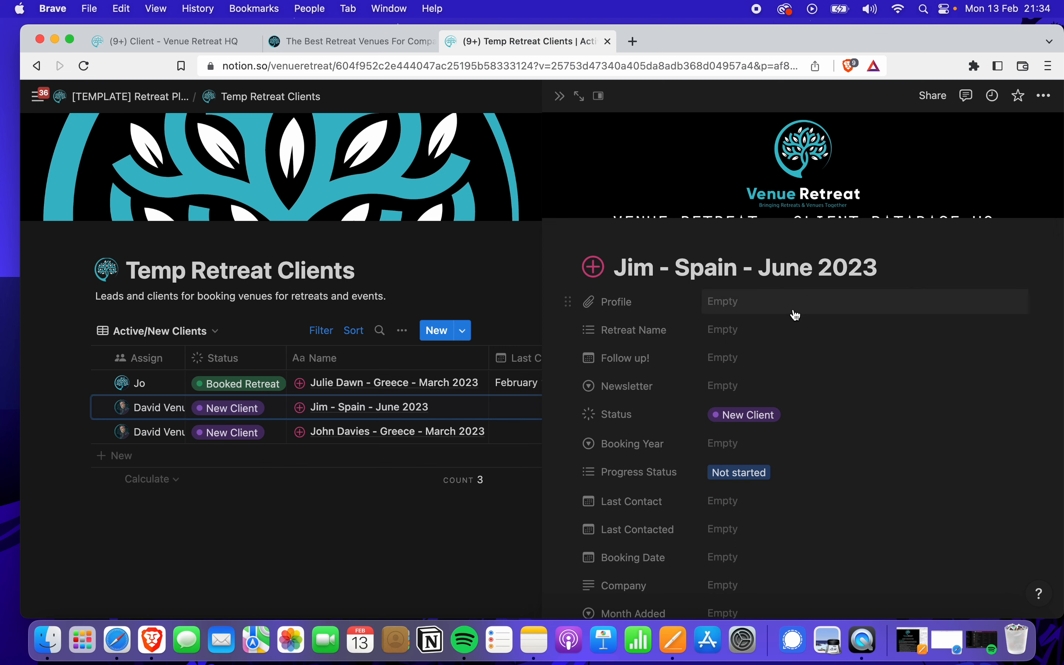
# Set Retreat Name to Yoga Retreat Bali 2023, change the title's country to Bali, and close the record
pyautogui.click(765, 331)
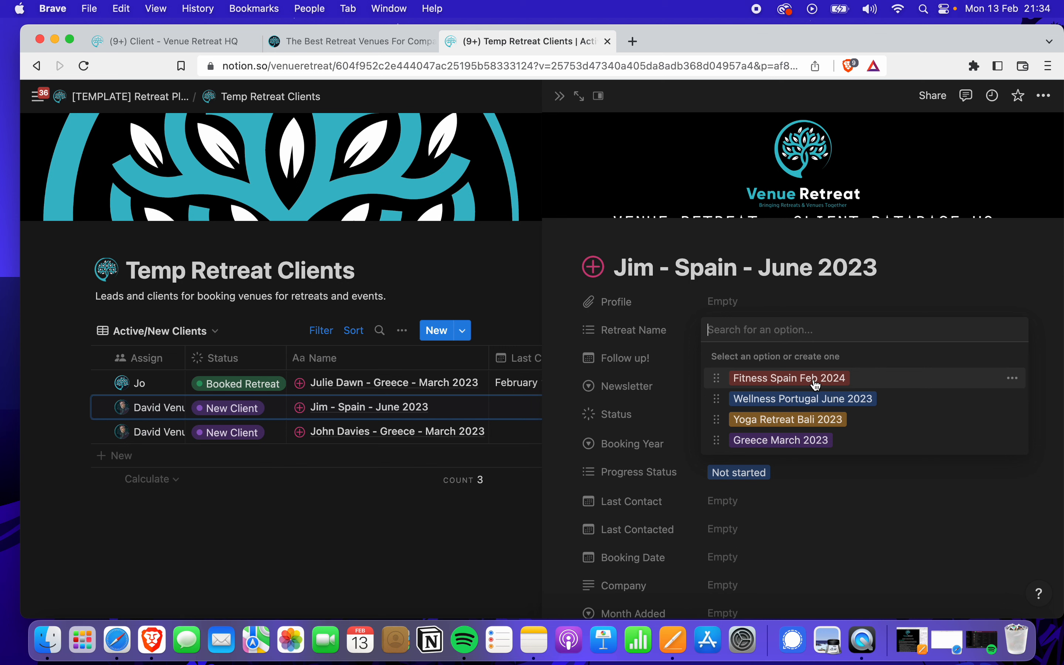
pyautogui.click(815, 425)
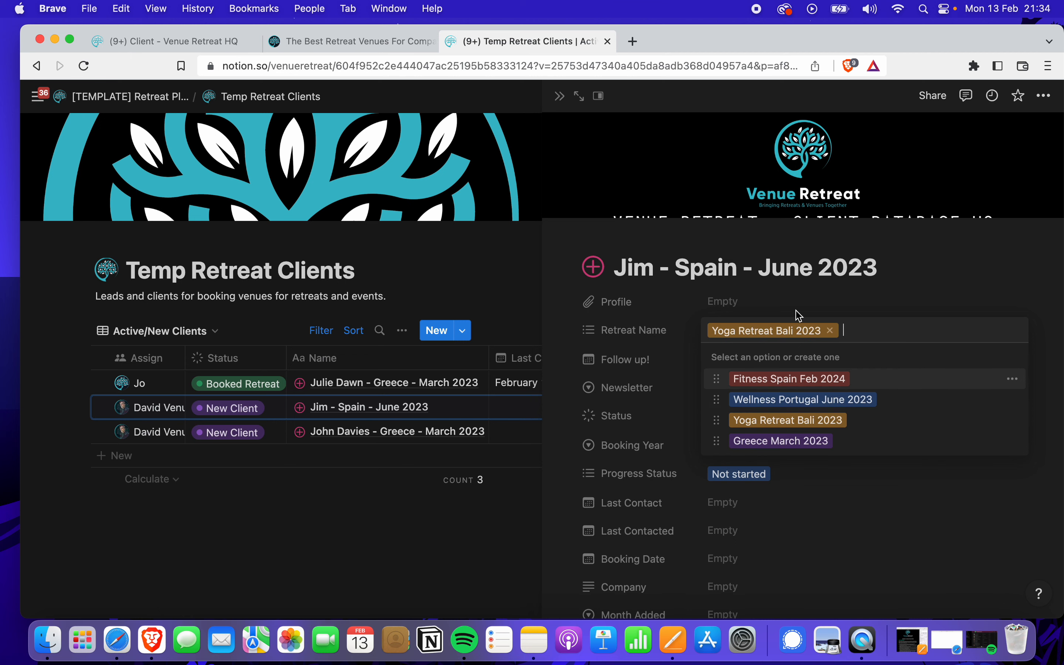
pyautogui.click(750, 277)
pyautogui.press('BackSpace')
pyautogui.press('BackSpace')
pyautogui.press('BackSpace')
pyautogui.press('BackSpace')
pyautogui.press('BackSpace')
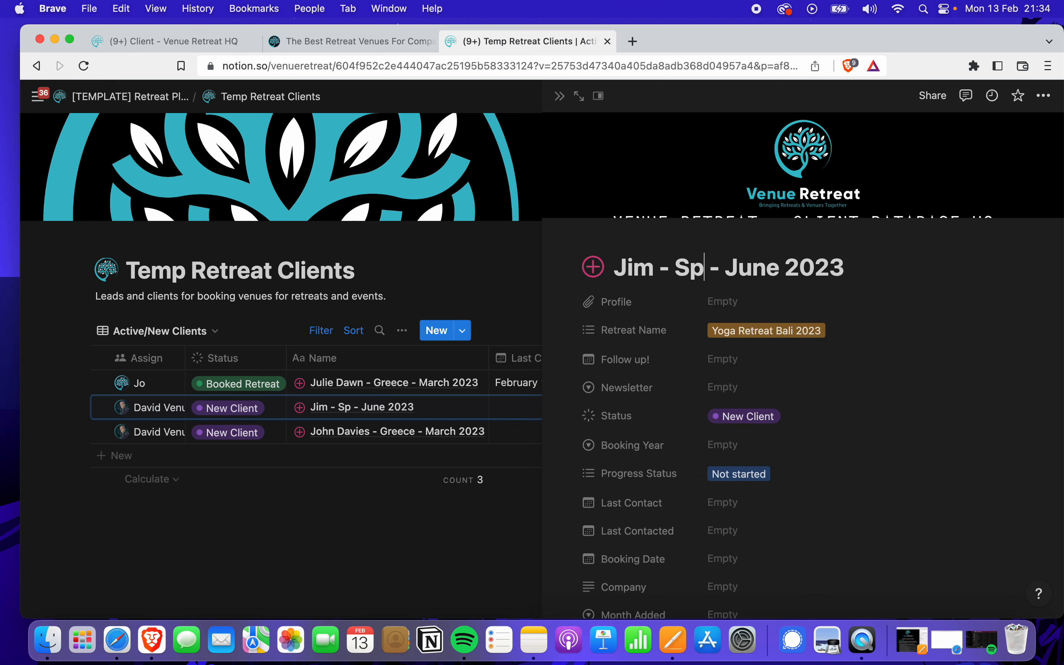
pyautogui.write('Bali')
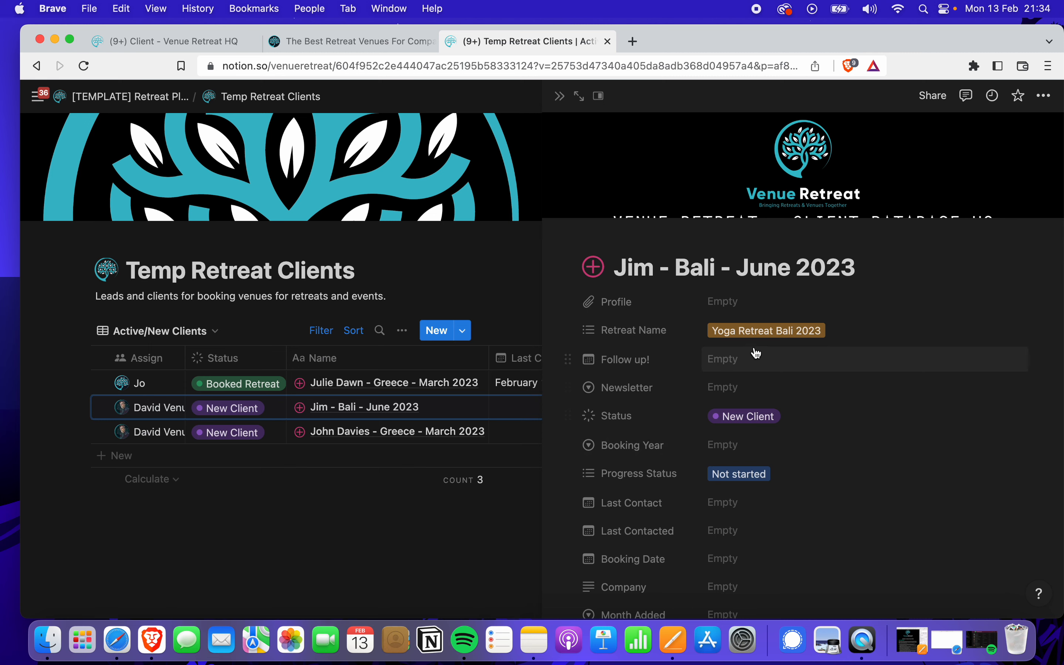
pyautogui.click(475, 529)
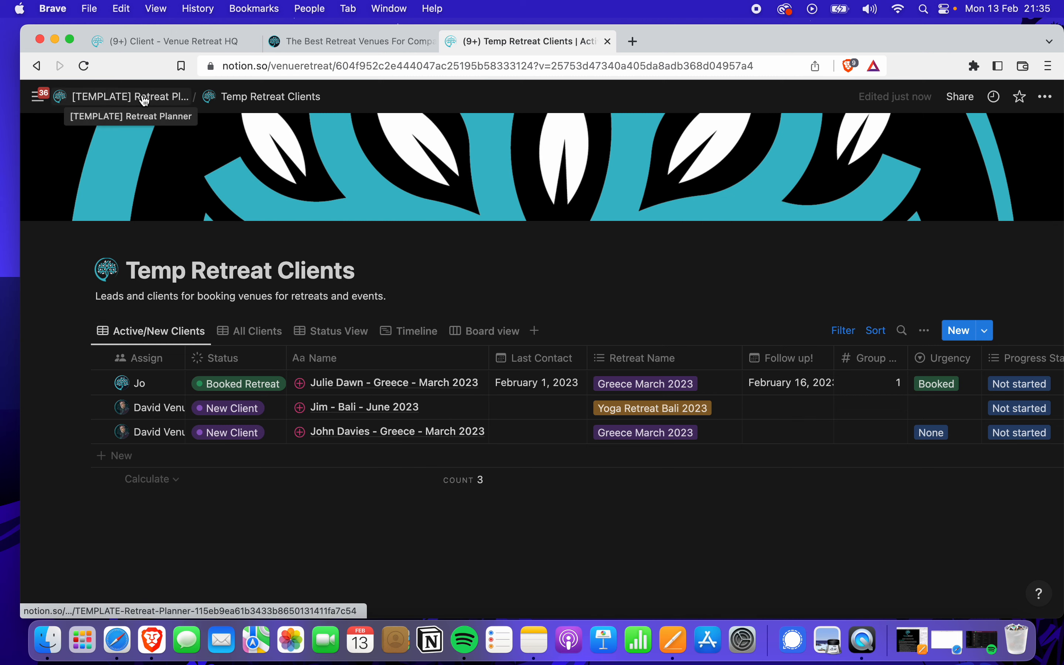
# Go via Retreat Planner to Temp Potential Venues and open the Villa Bonita - Yoga Feb 2023 record
pyautogui.click(132, 97)
pyautogui.scroll(-7, 386, 339)
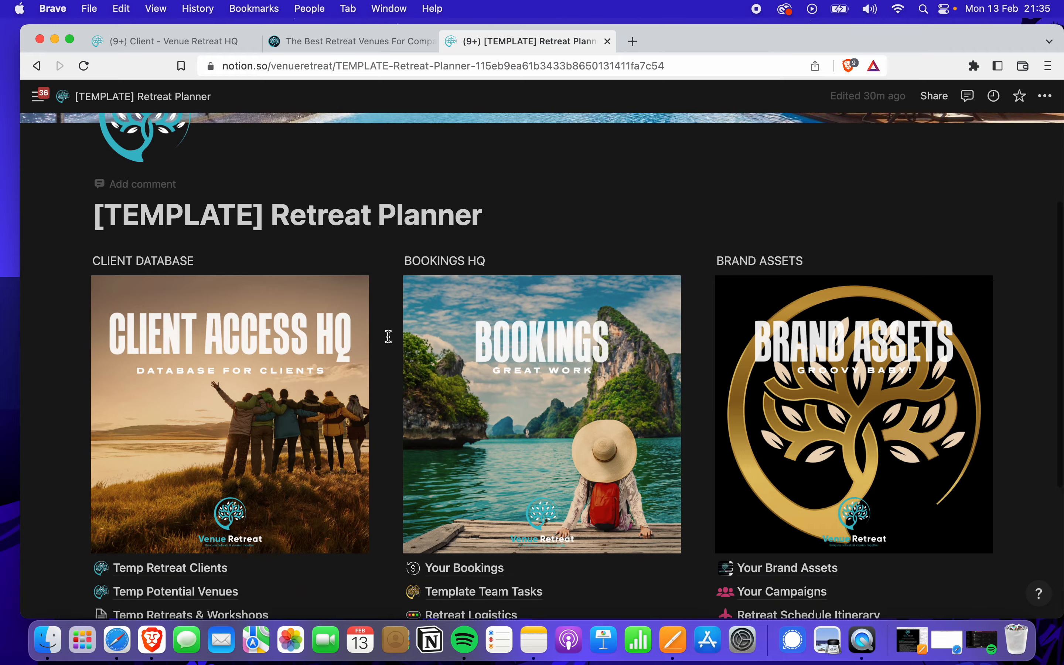
pyautogui.scroll(-1, 386, 340)
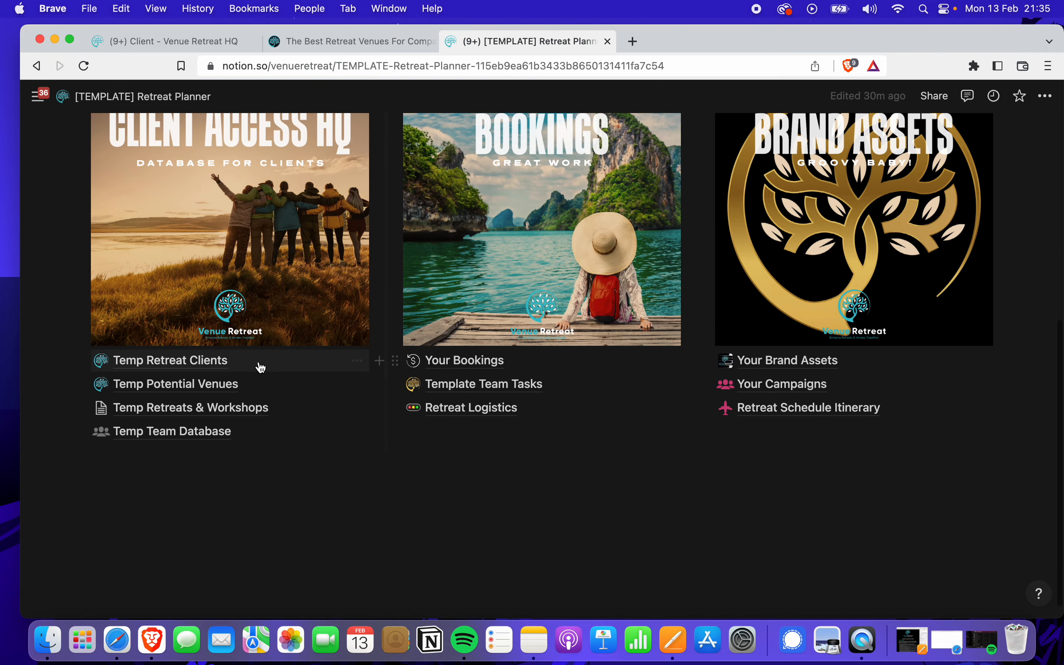
pyautogui.click(185, 387)
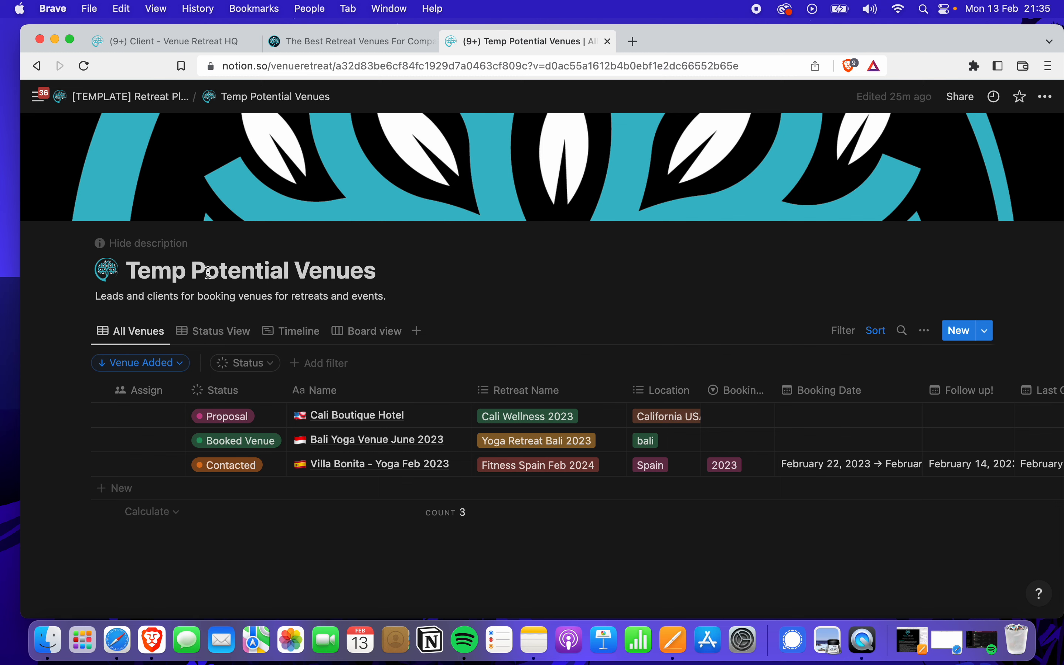
pyautogui.scroll(-1, 357, 502)
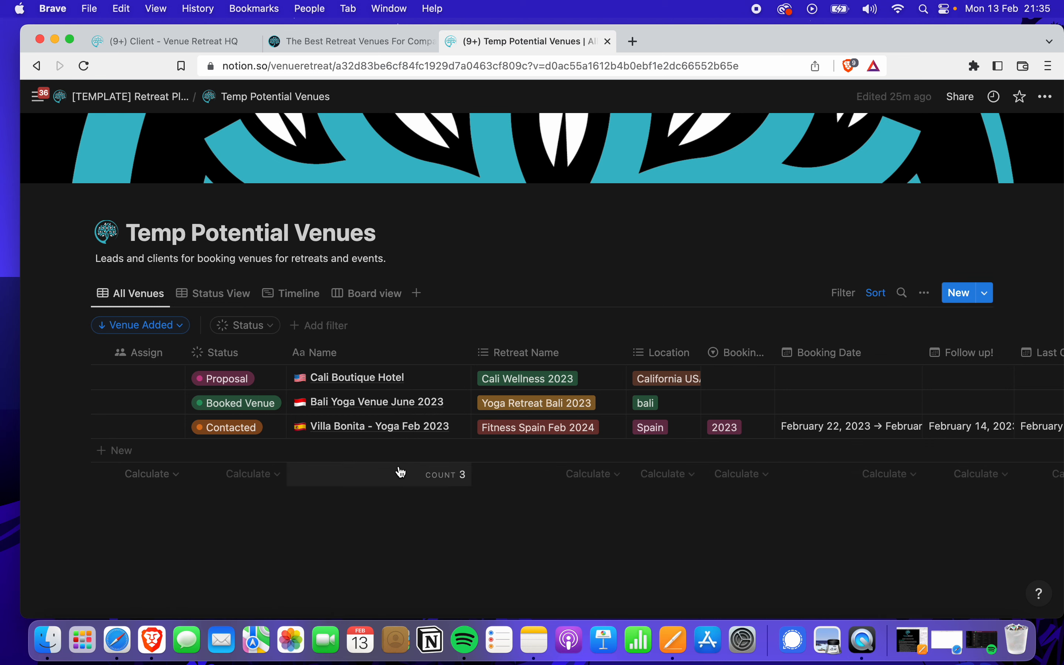
pyautogui.click(446, 427)
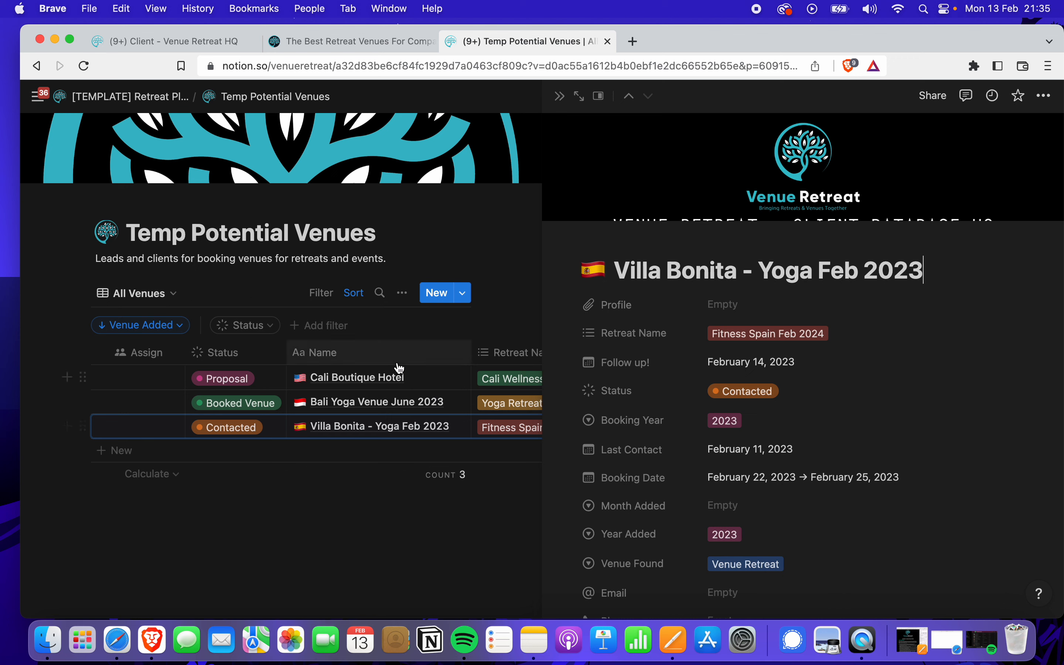
# Switch Villa Bonita's status to Potential, then Proposal, then back to Contacted, and close the record
pyautogui.scroll(-1, 792, 374)
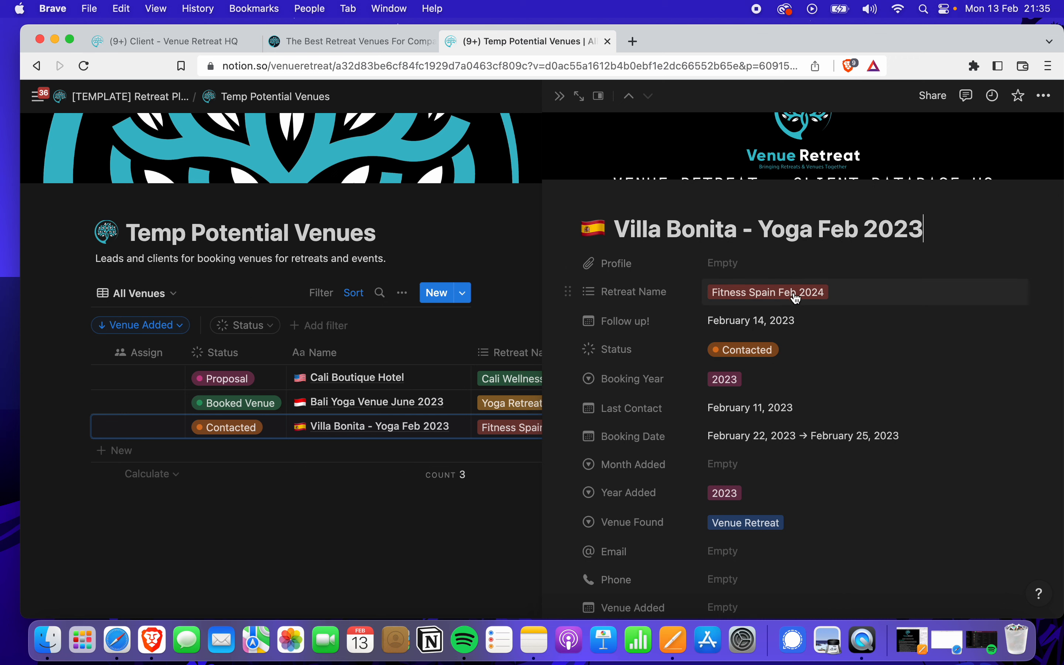
pyautogui.scroll(-3, 792, 325)
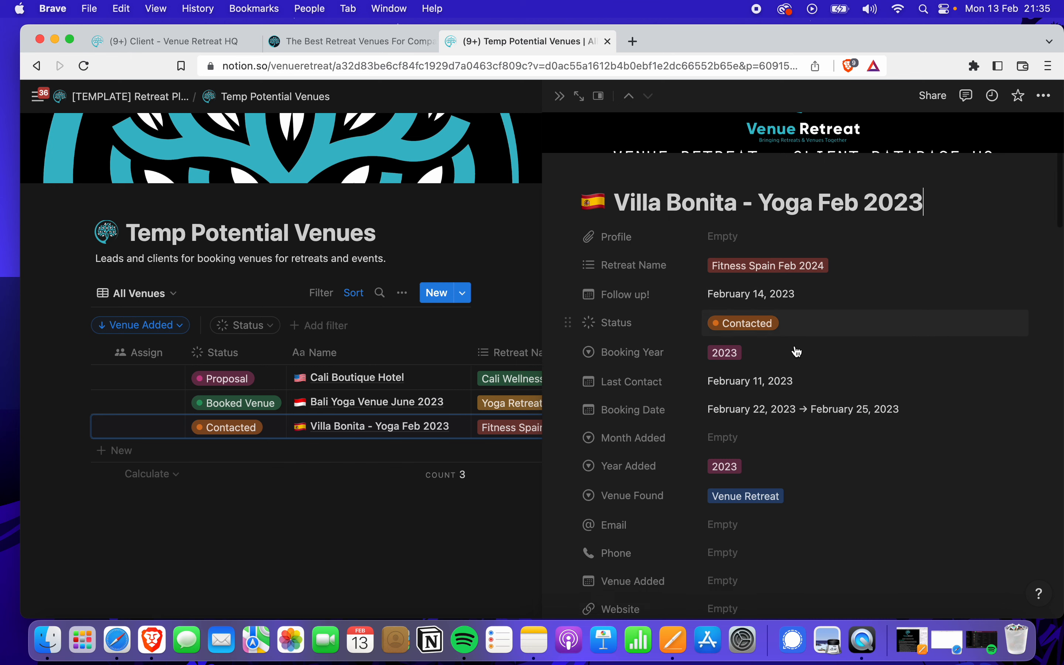
pyautogui.click(772, 289)
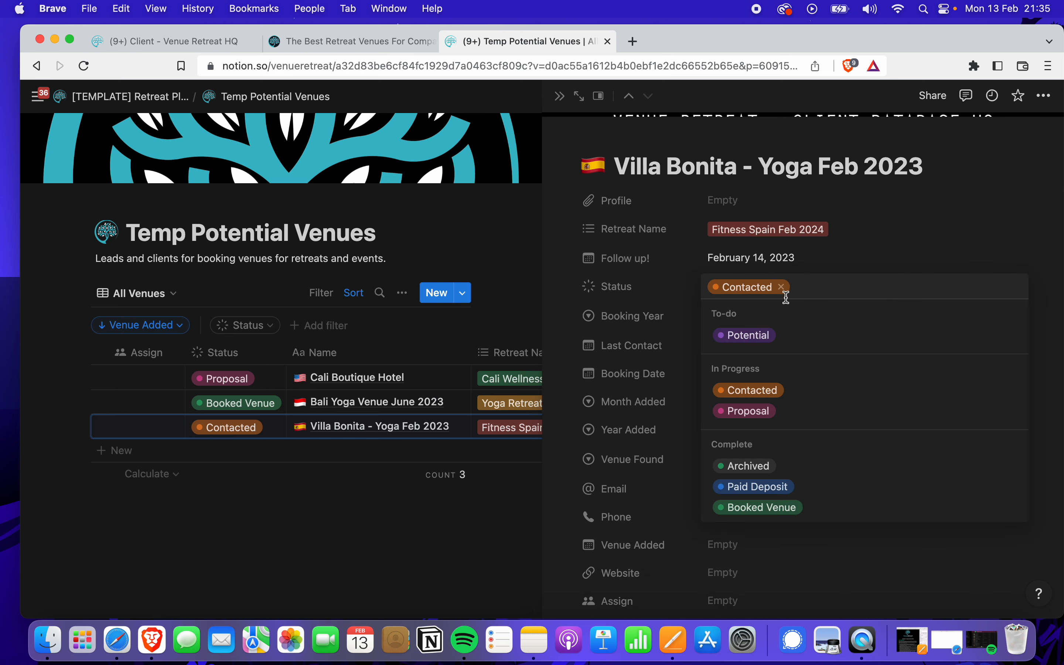
pyautogui.click(761, 336)
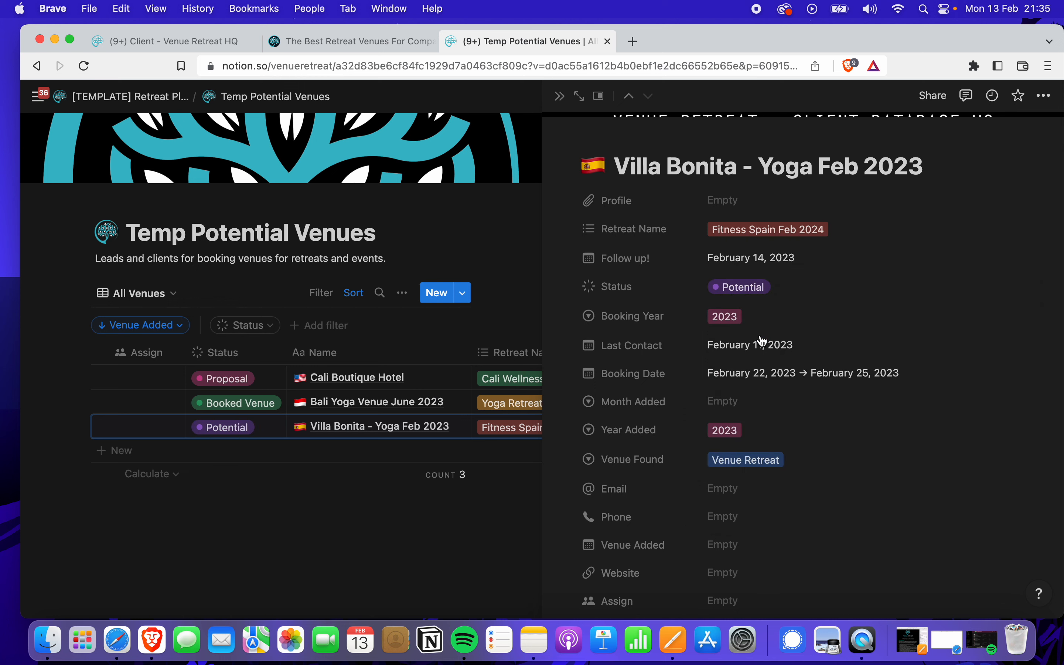
pyautogui.click(751, 293)
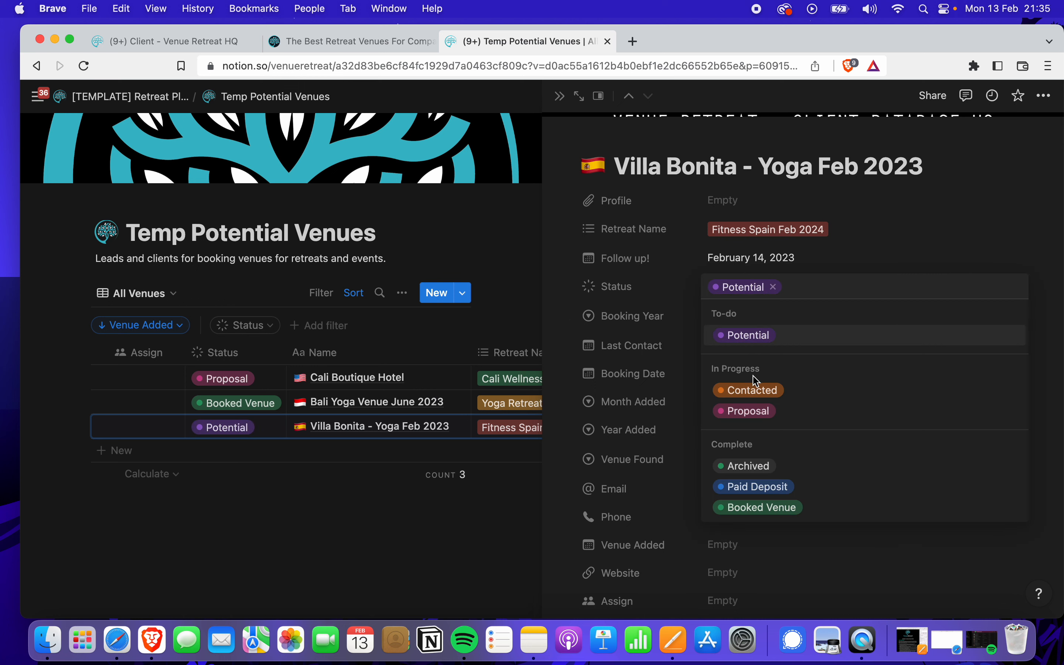
pyautogui.click(752, 413)
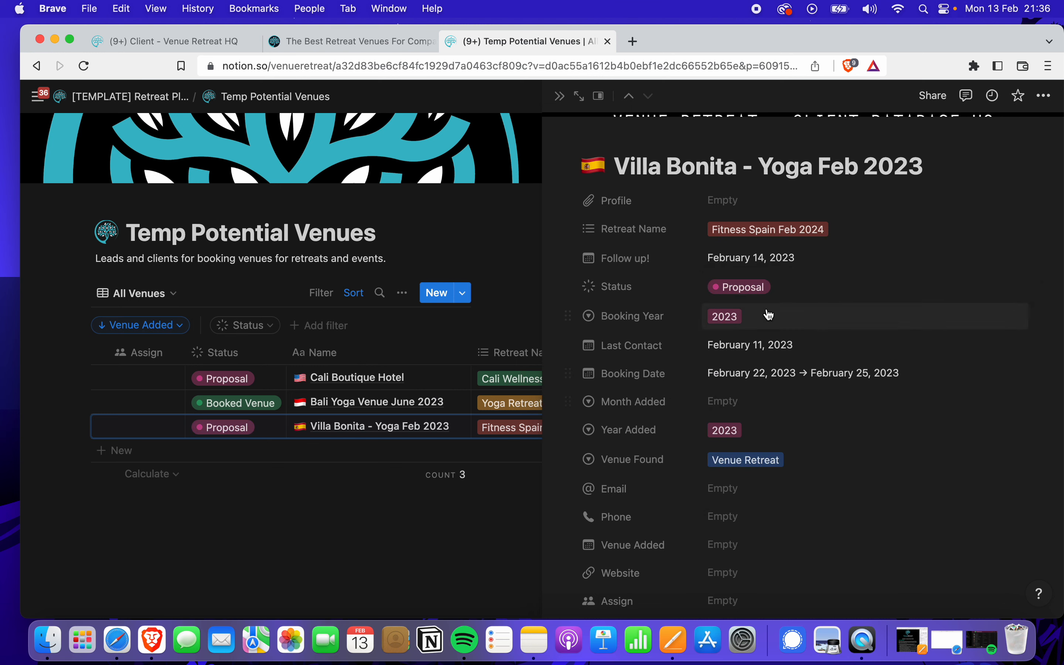
pyautogui.click(761, 287)
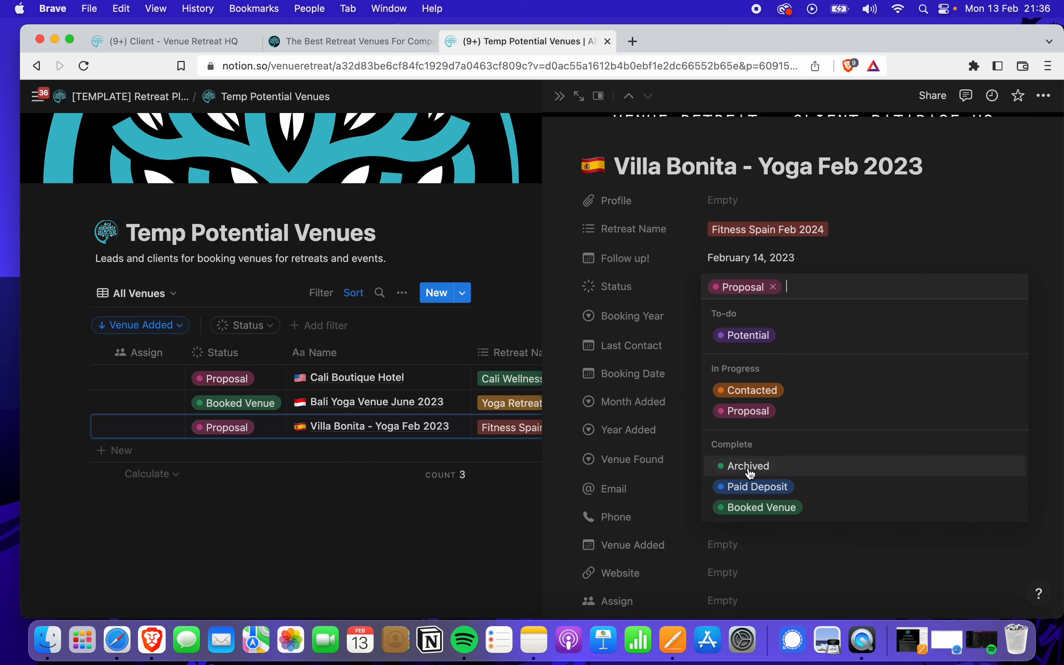
pyautogui.click(763, 395)
pyautogui.click(492, 540)
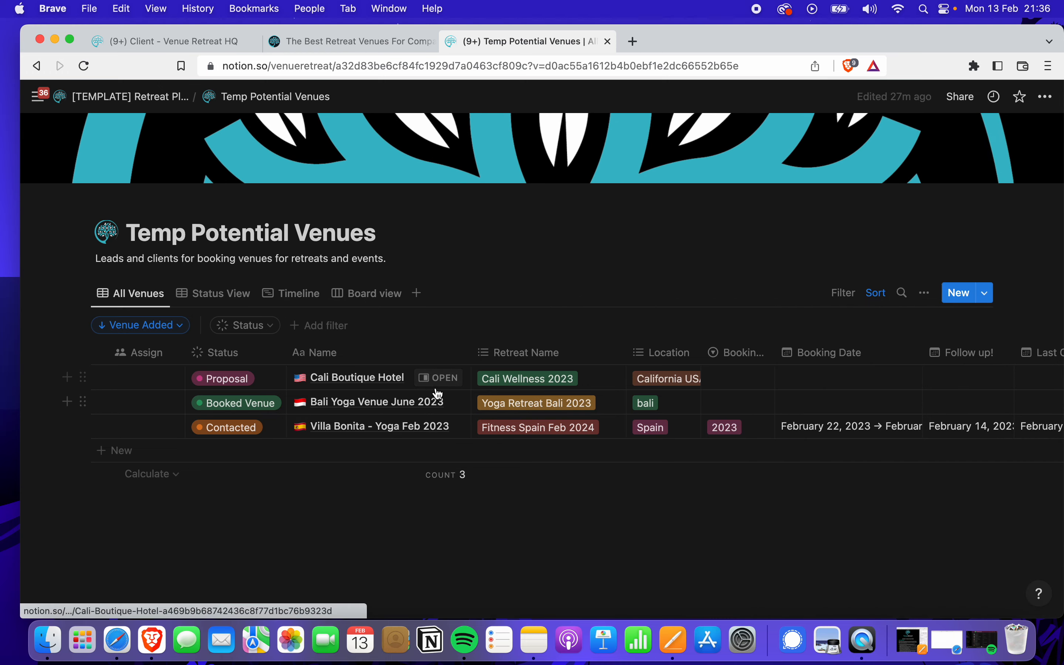
pyautogui.click(429, 384)
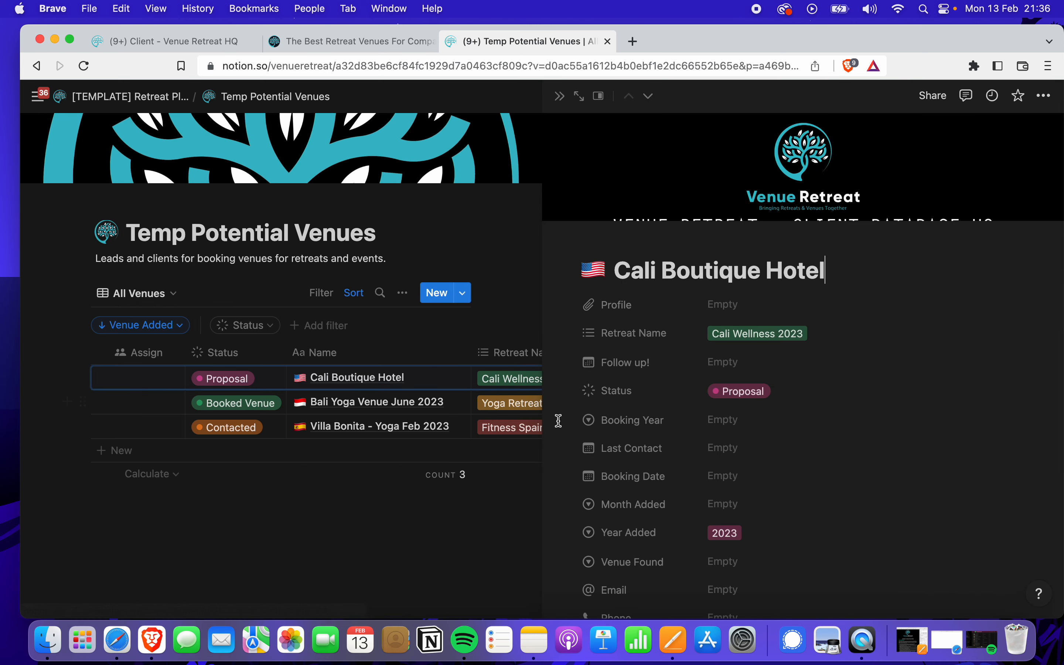
pyautogui.scroll(-10, 740, 464)
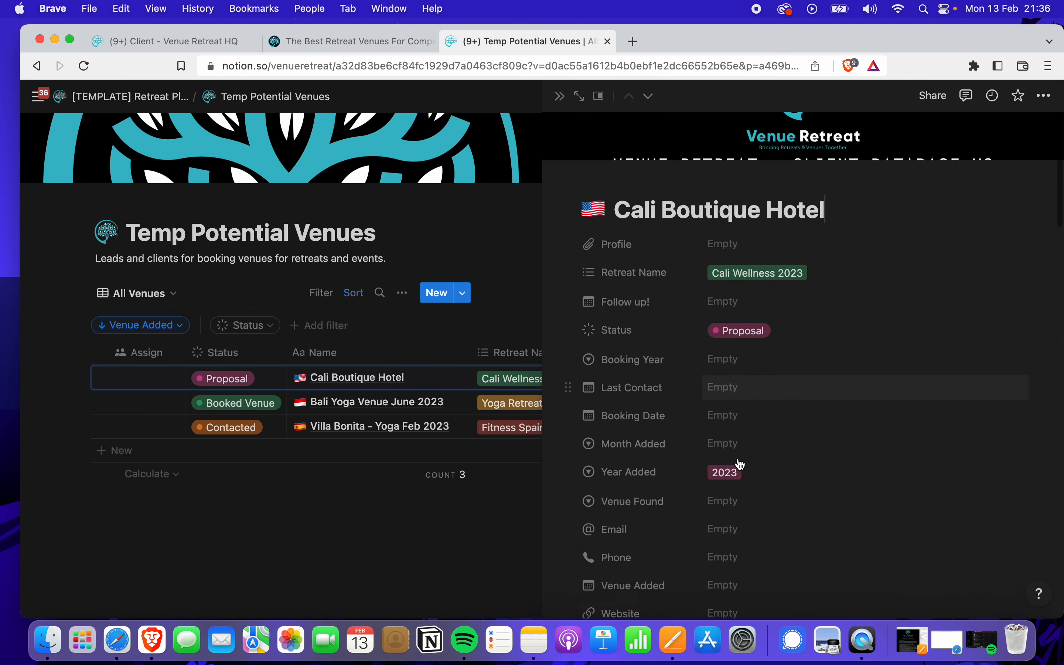
pyautogui.scroll(-10, 740, 464)
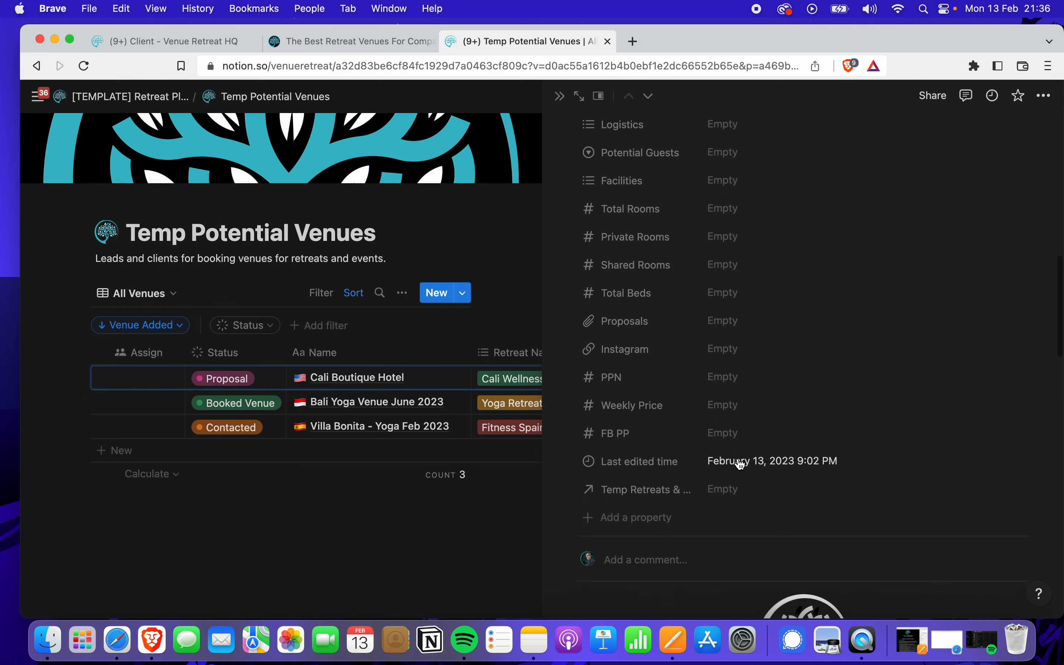
pyautogui.scroll(-10, 738, 459)
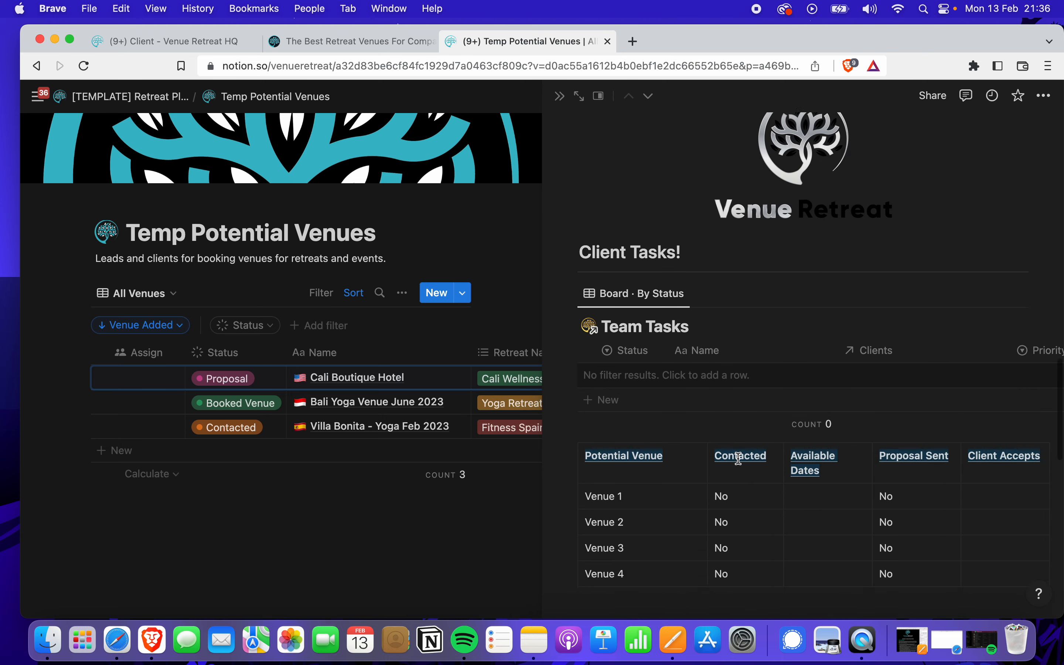
pyautogui.scroll(-2, 738, 459)
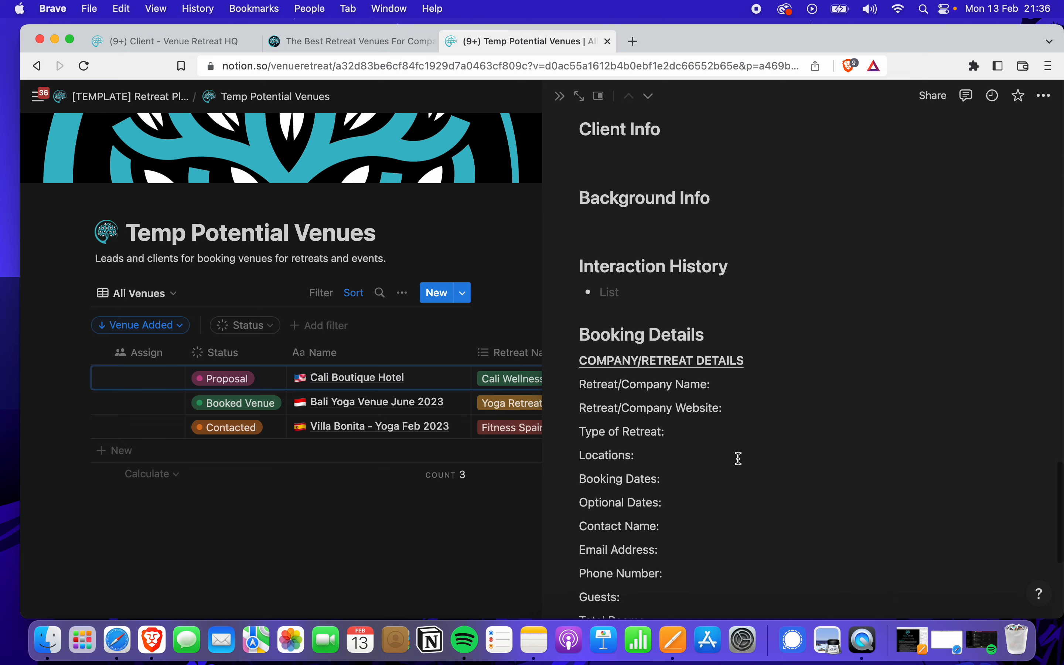
pyautogui.scroll(1, 736, 458)
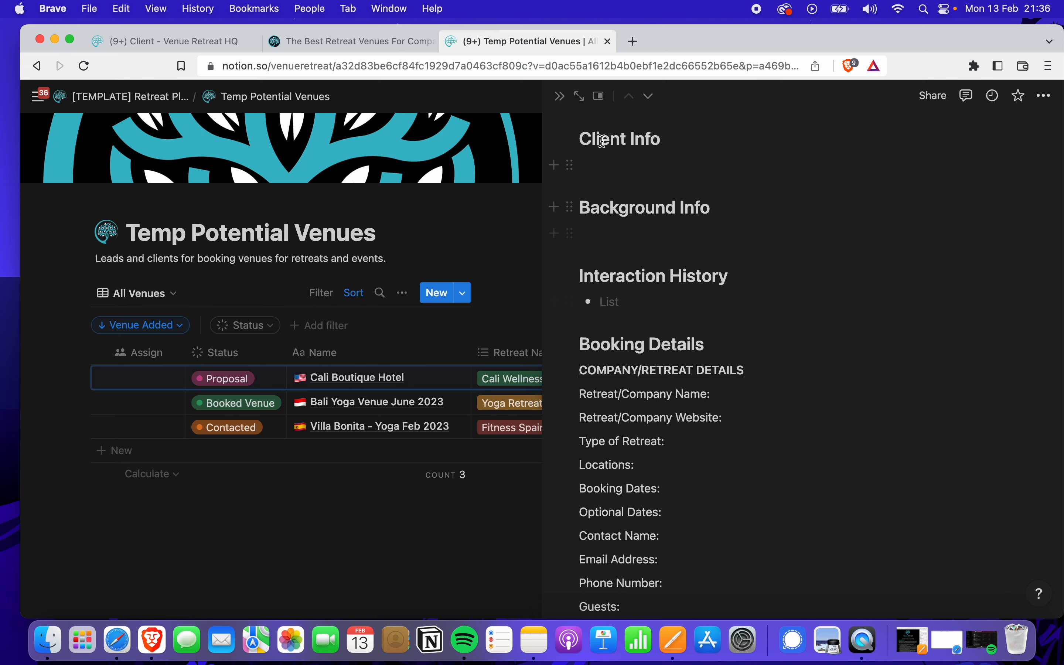
pyautogui.click(562, 97)
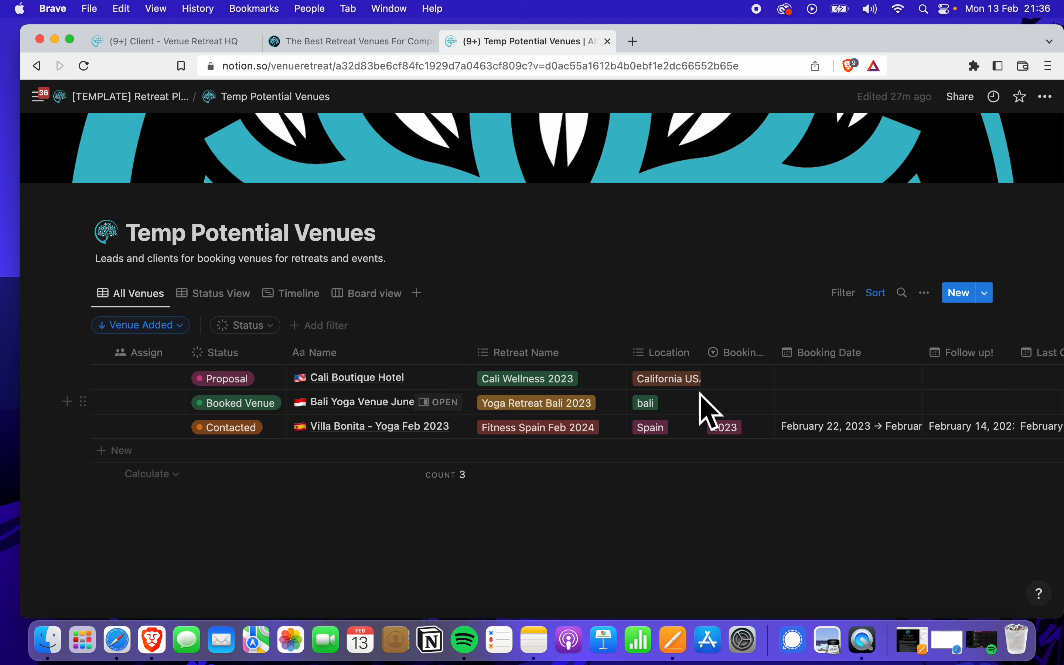
# Glance at the new-venue templates, then open Temp Retreats & Workshops from the Retreat Planner page
pyautogui.click(986, 294)
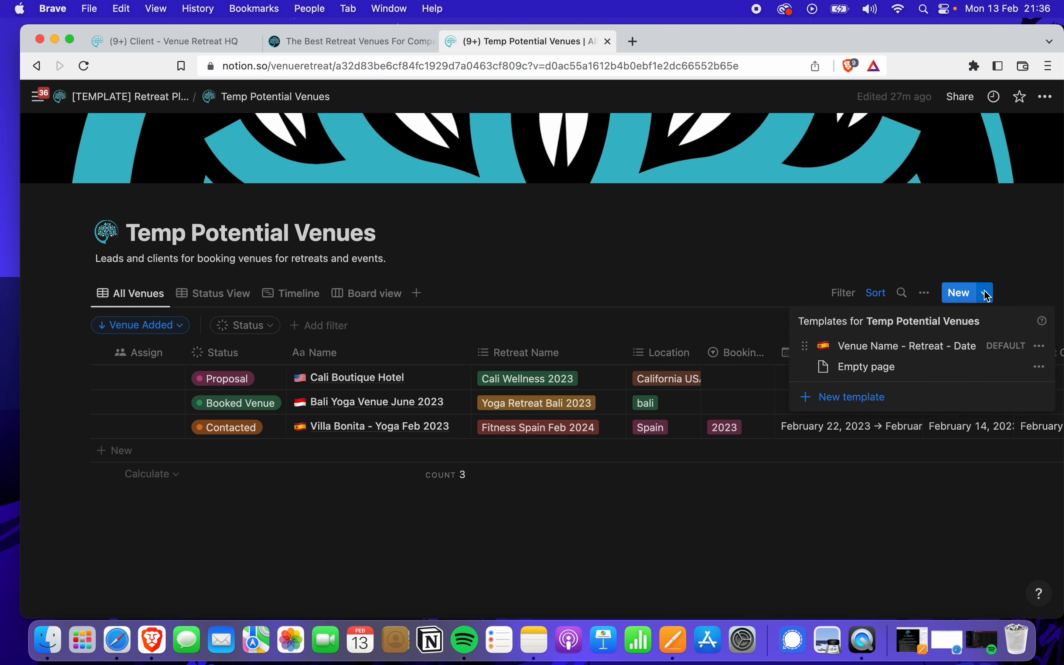
pyautogui.click(706, 522)
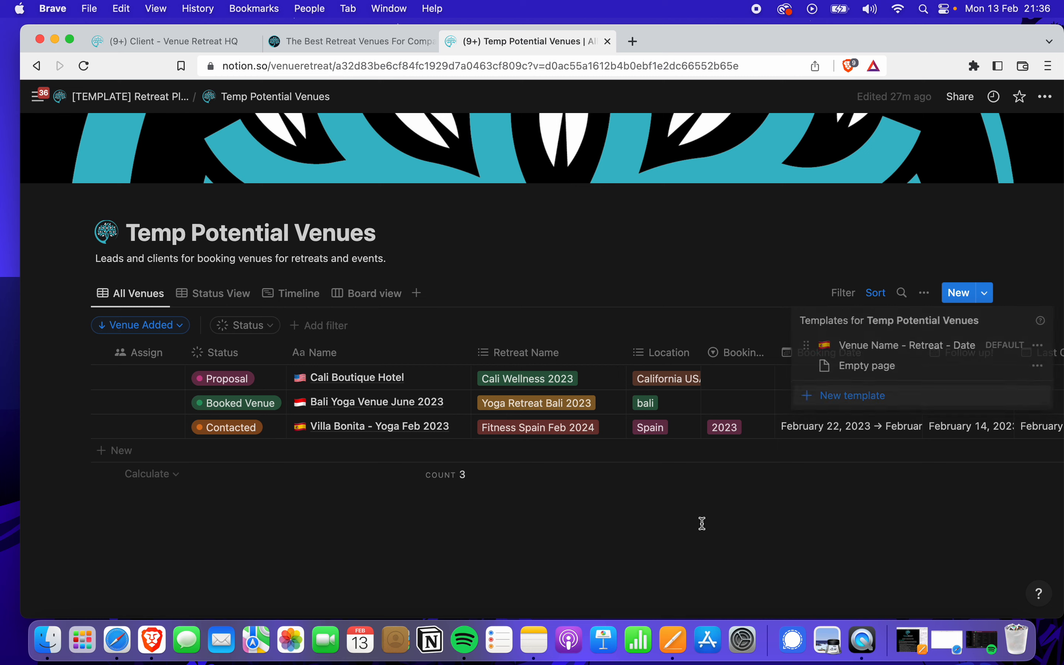
pyautogui.click(172, 97)
pyautogui.scroll(-3, 411, 256)
pyautogui.scroll(-5, 466, 464)
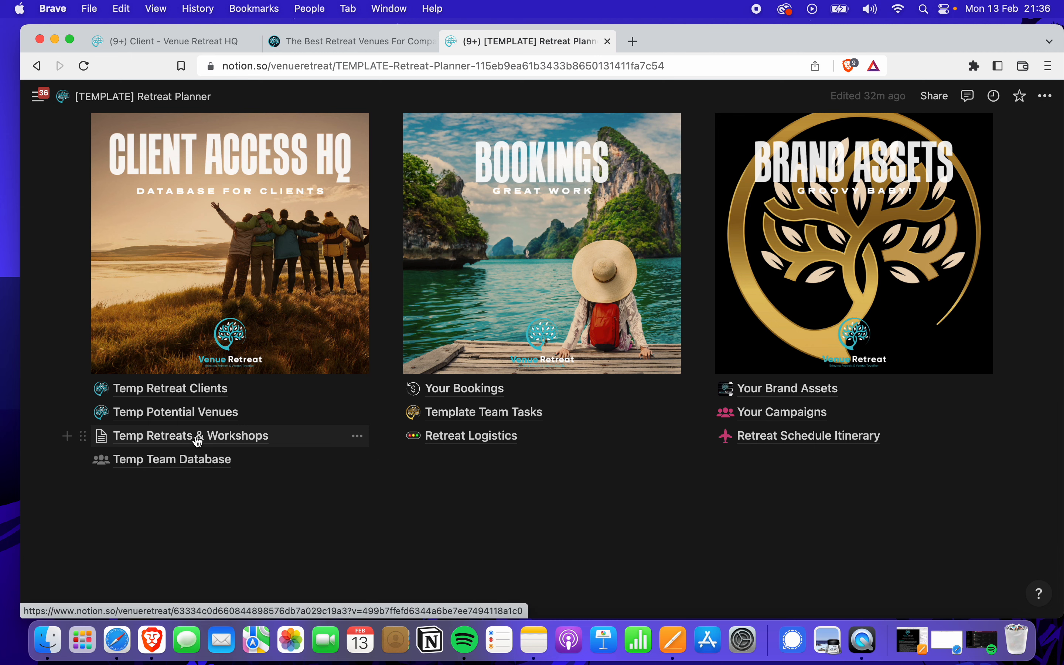
pyautogui.click(213, 436)
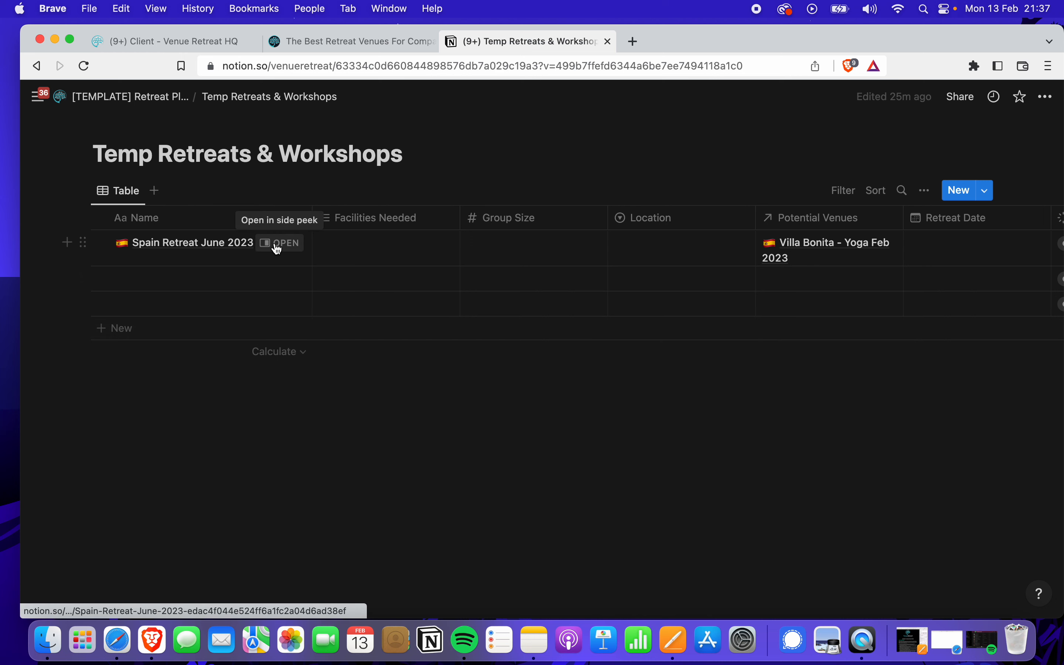
# Open the Spain Retreat June 2023 record and review the Facilities Needed property settings
pyautogui.click(277, 249)
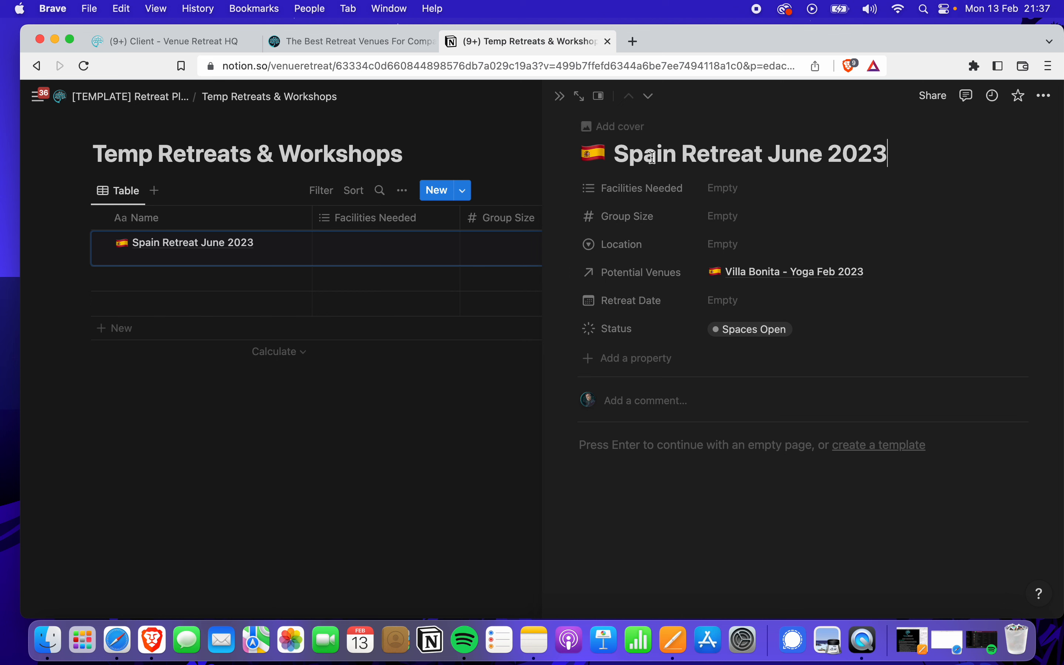
pyautogui.click(795, 153)
pyautogui.click(646, 192)
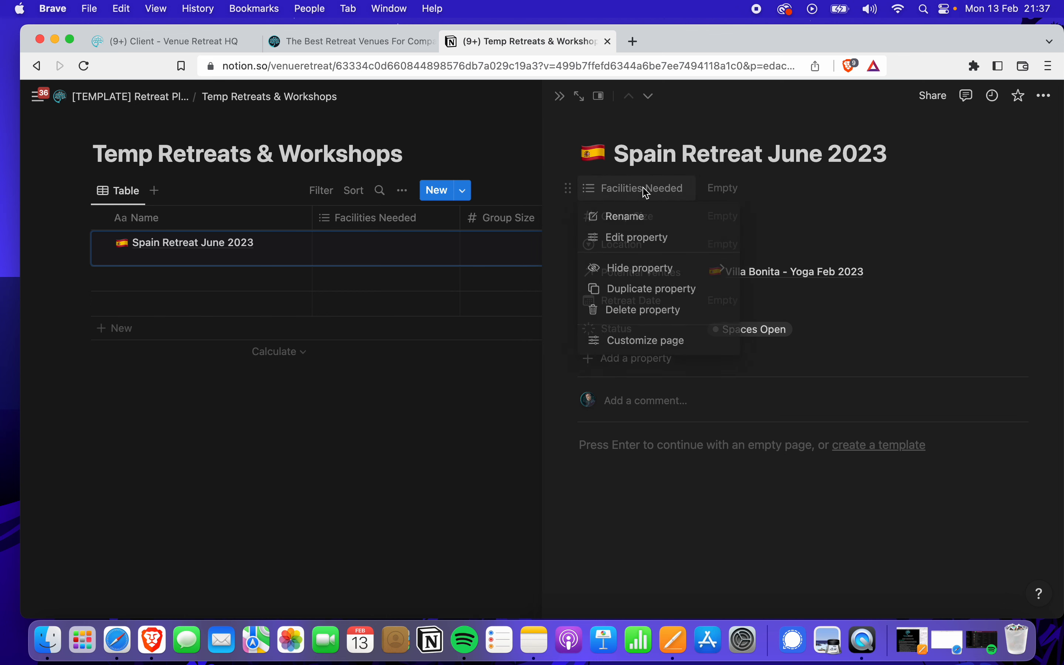
pyautogui.click(643, 238)
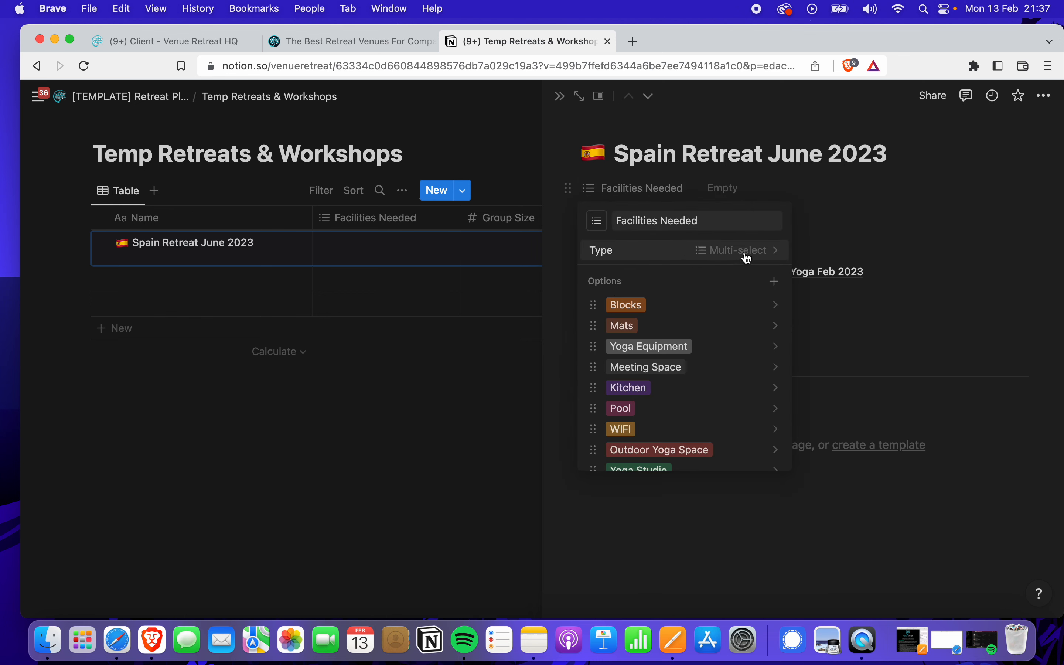
pyautogui.click(921, 238)
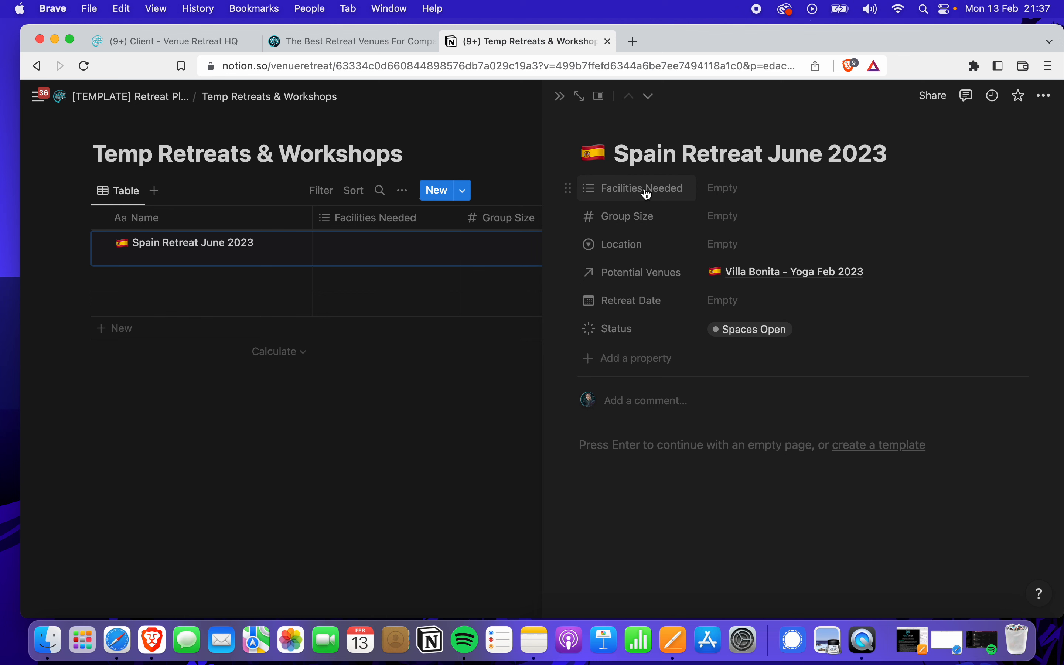
# Set Facilities Needed to Yoga Studio, Outdoor Yoga Space, Pool, Kitchen, Mats and Blocks
pyautogui.click(725, 192)
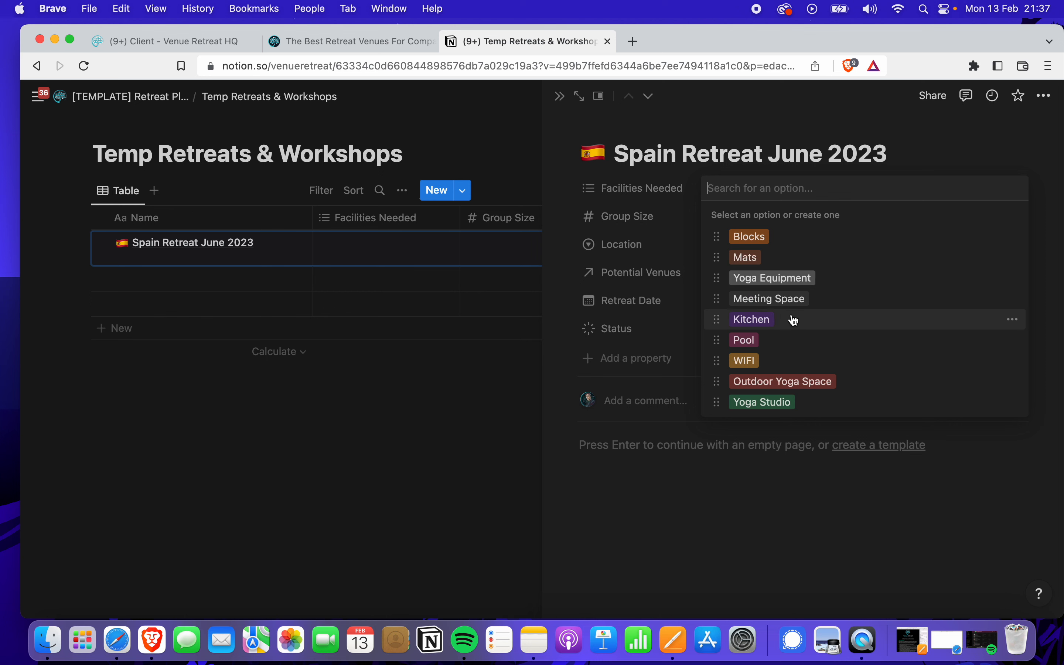
pyautogui.click(782, 406)
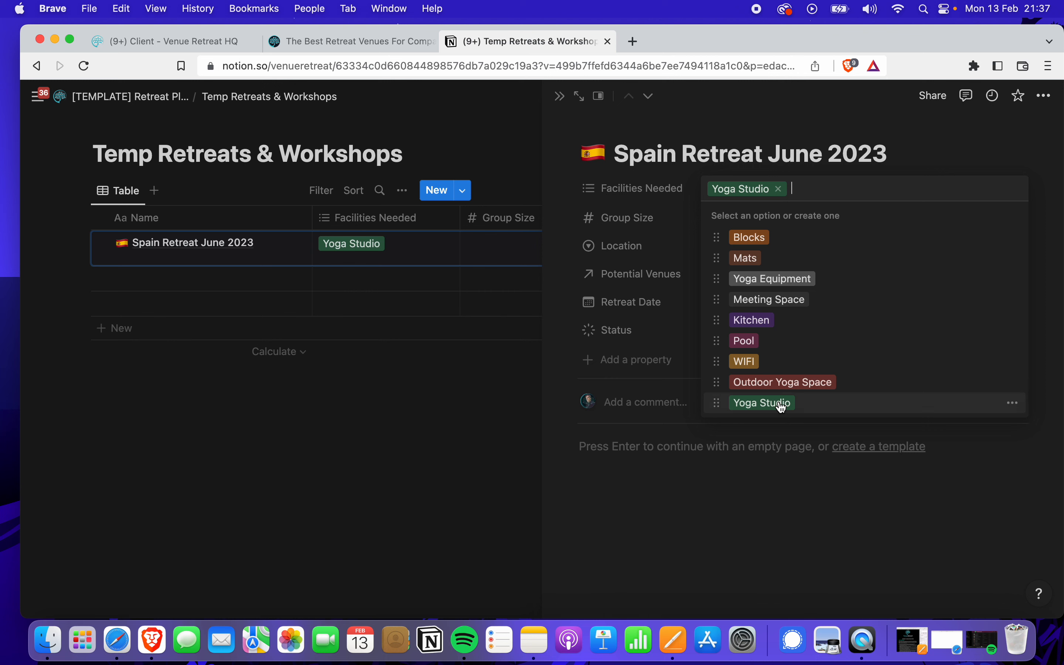
pyautogui.click(793, 388)
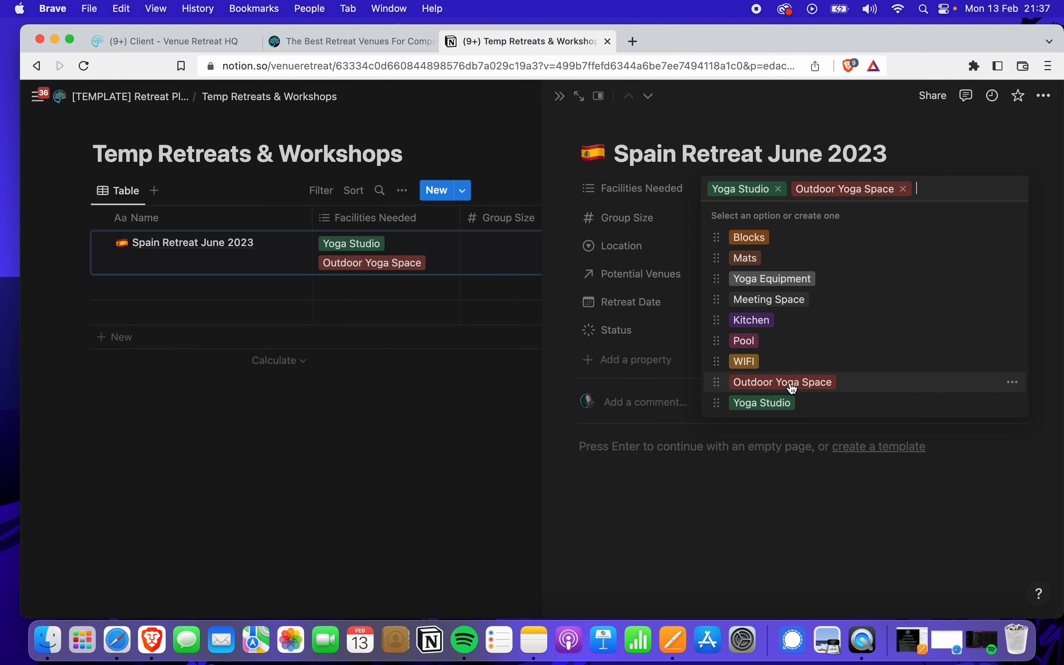
pyautogui.click(755, 345)
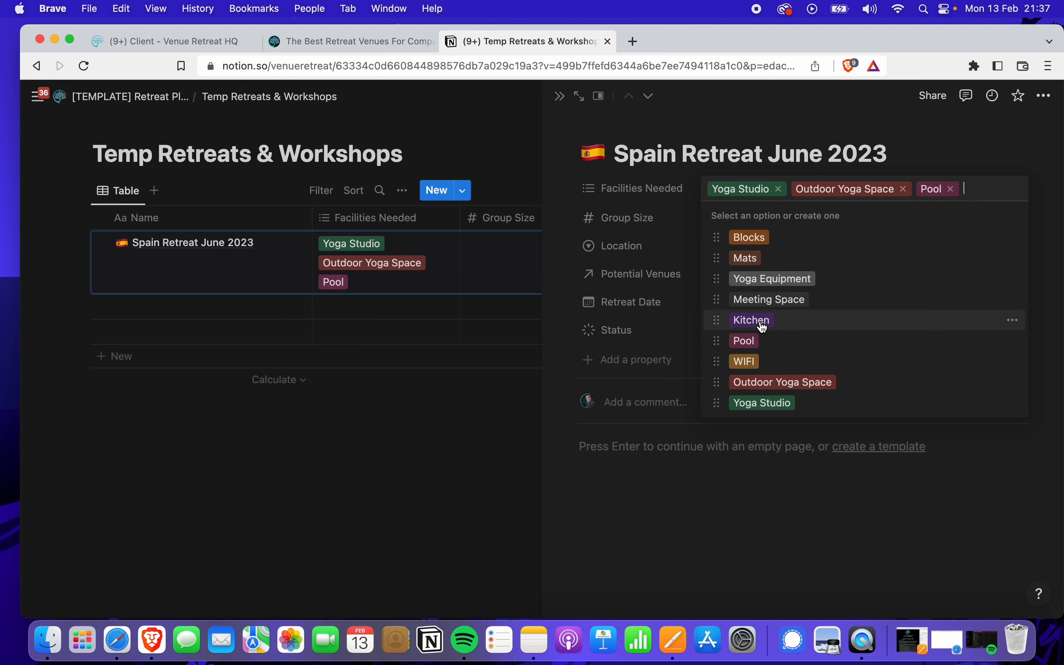
pyautogui.click(763, 326)
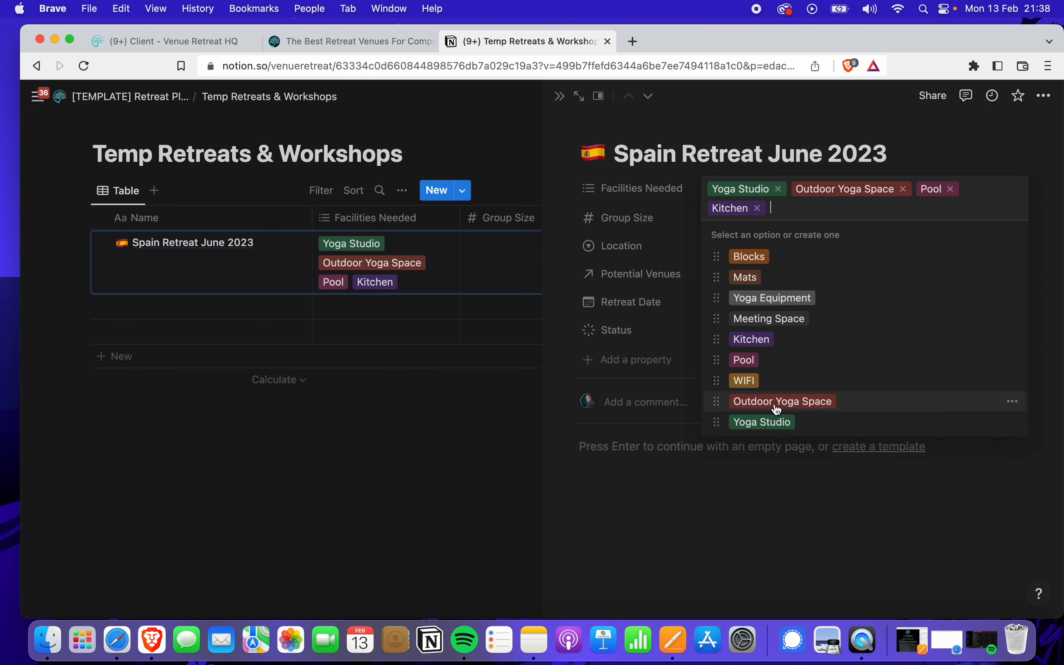
pyautogui.click(746, 281)
pyautogui.click(745, 257)
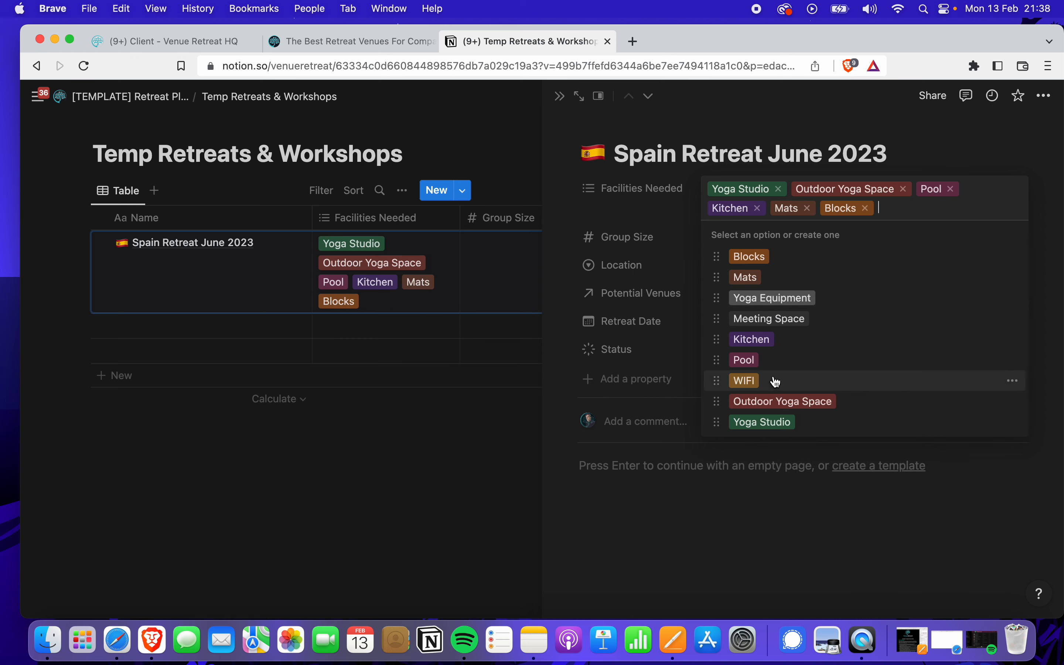
pyautogui.click(794, 505)
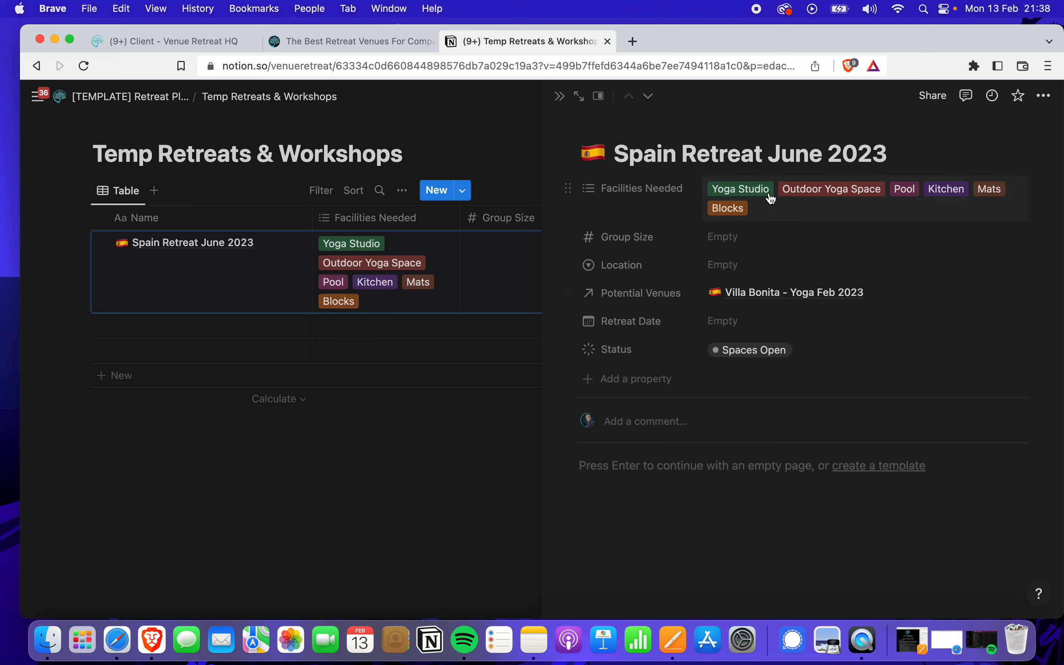
# Give the Spain retreat a Group Size of 15 and Location Spain
pyautogui.click(739, 238)
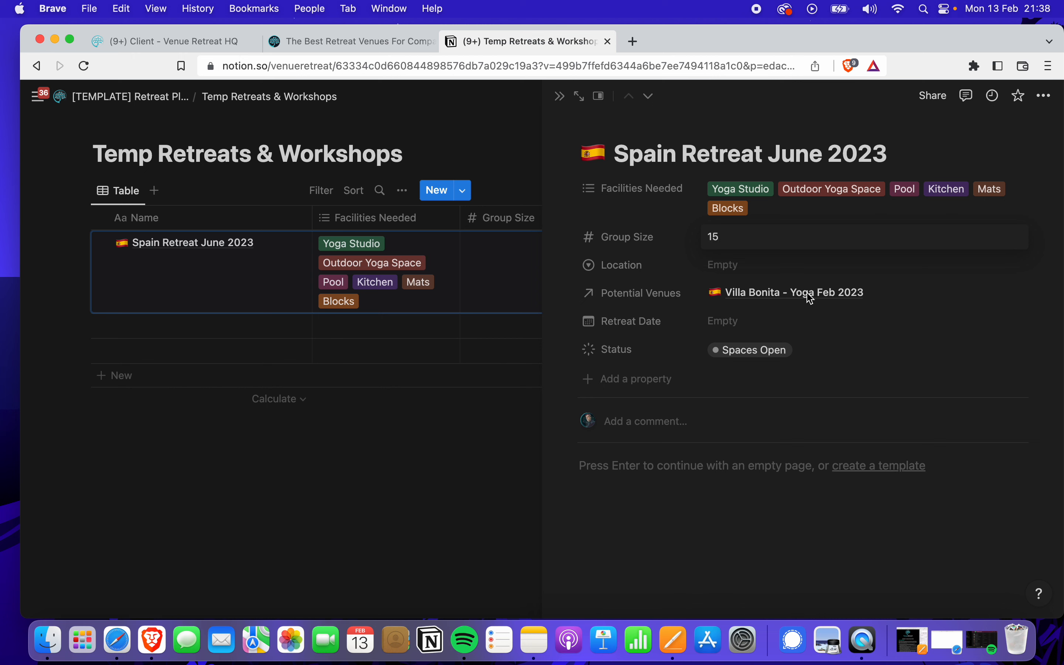
pyautogui.click(797, 265)
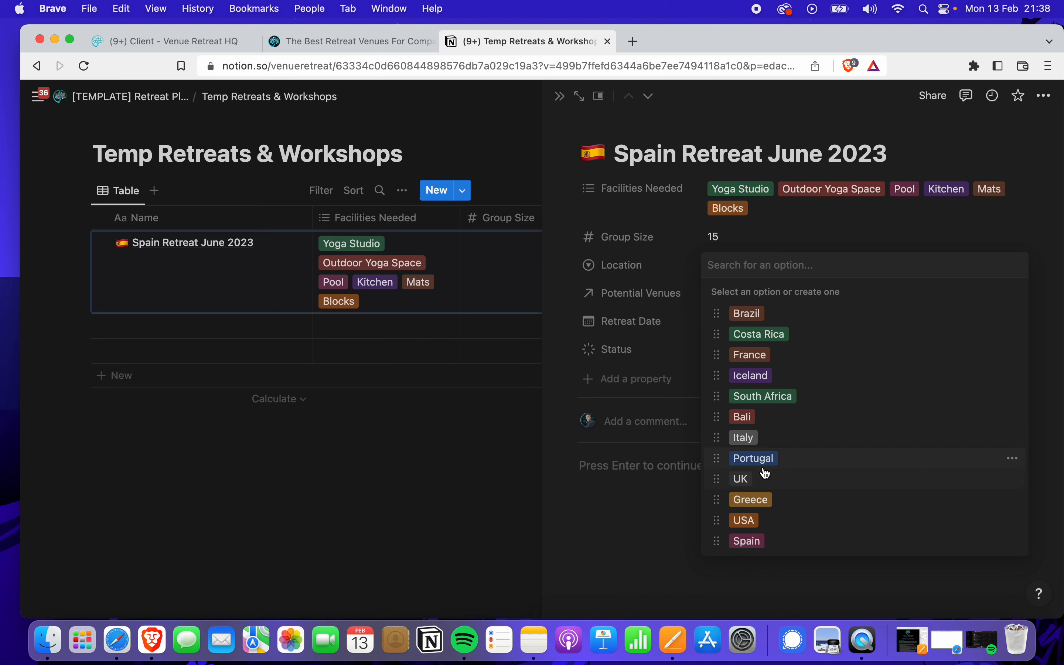
pyautogui.click(772, 544)
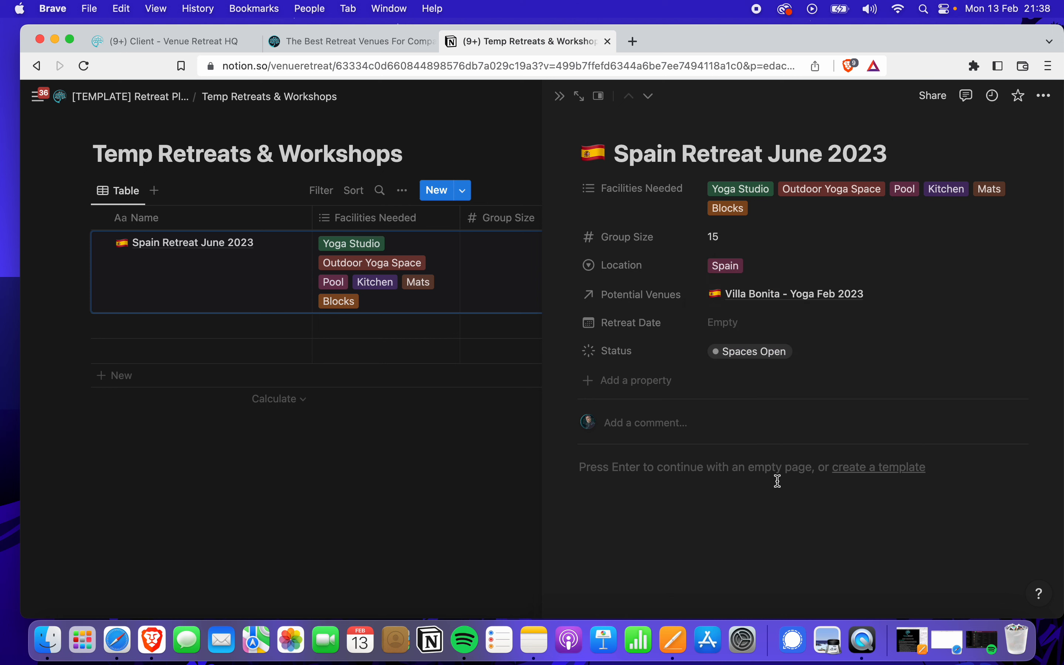
# Set the Retreat Date to the range June 9 → June 16, 2023
pyautogui.click(750, 324)
pyautogui.click(873, 255)
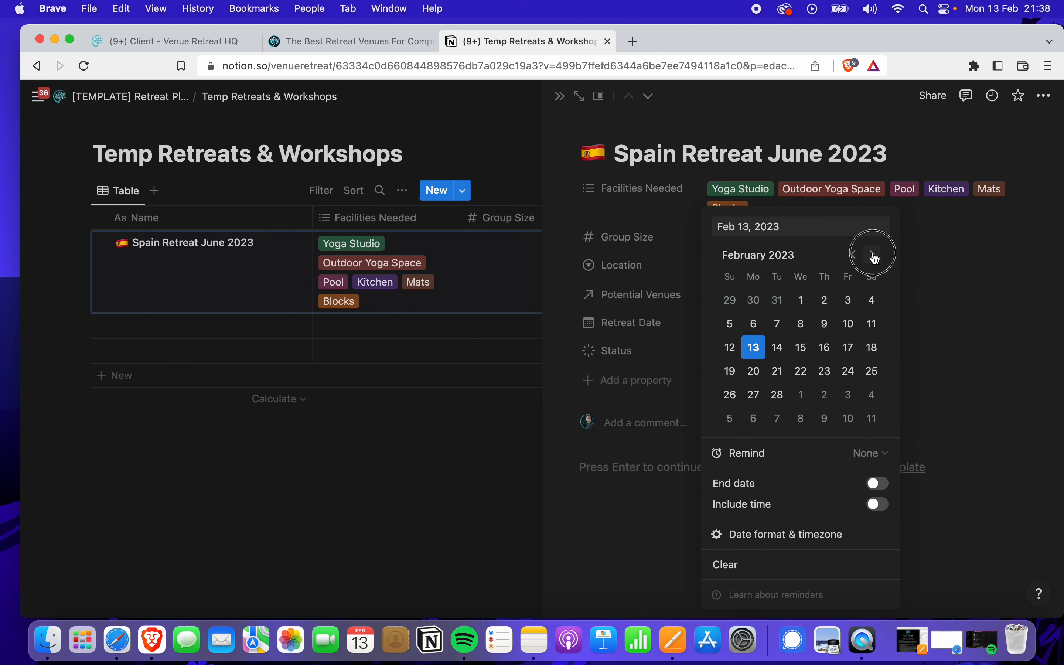
pyautogui.click(874, 256)
pyautogui.click(874, 256)
pyautogui.click(873, 256)
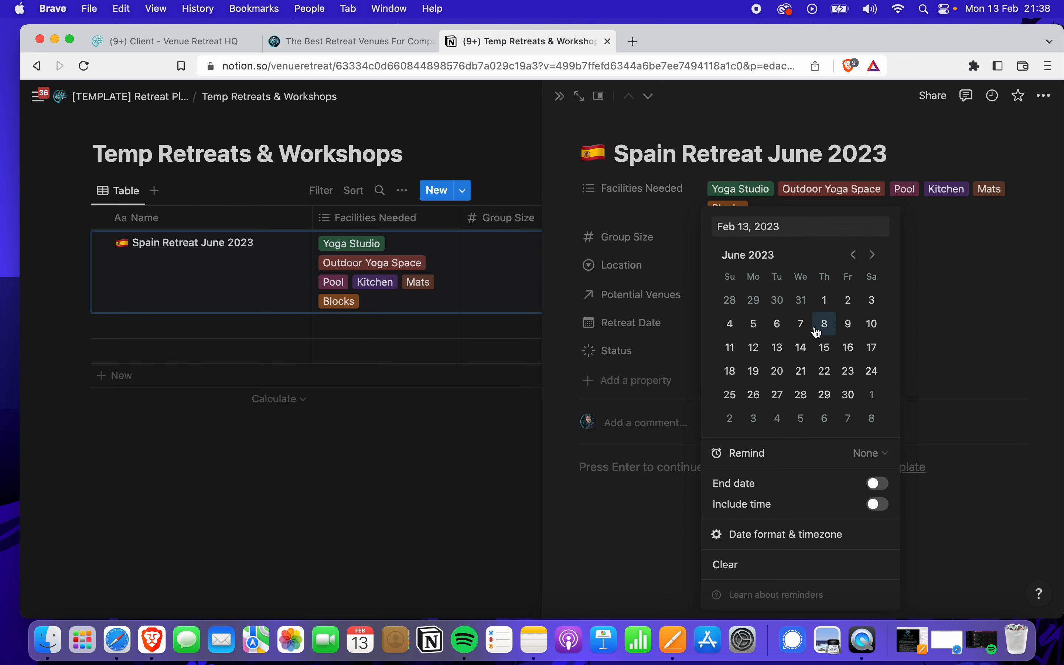
pyautogui.click(852, 329)
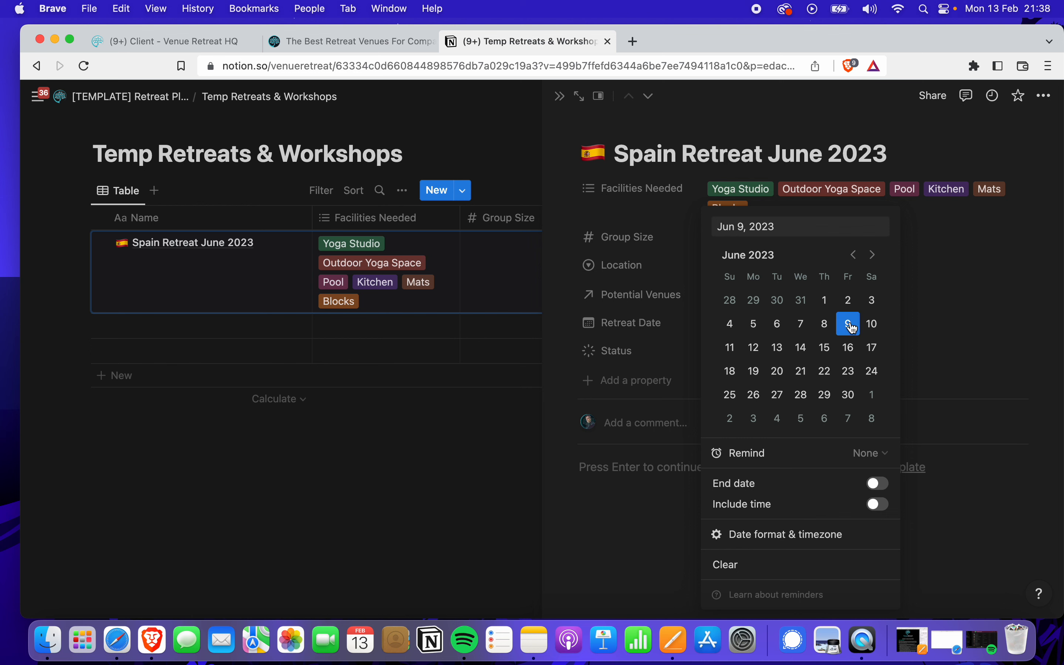
pyautogui.click(877, 485)
pyautogui.click(855, 355)
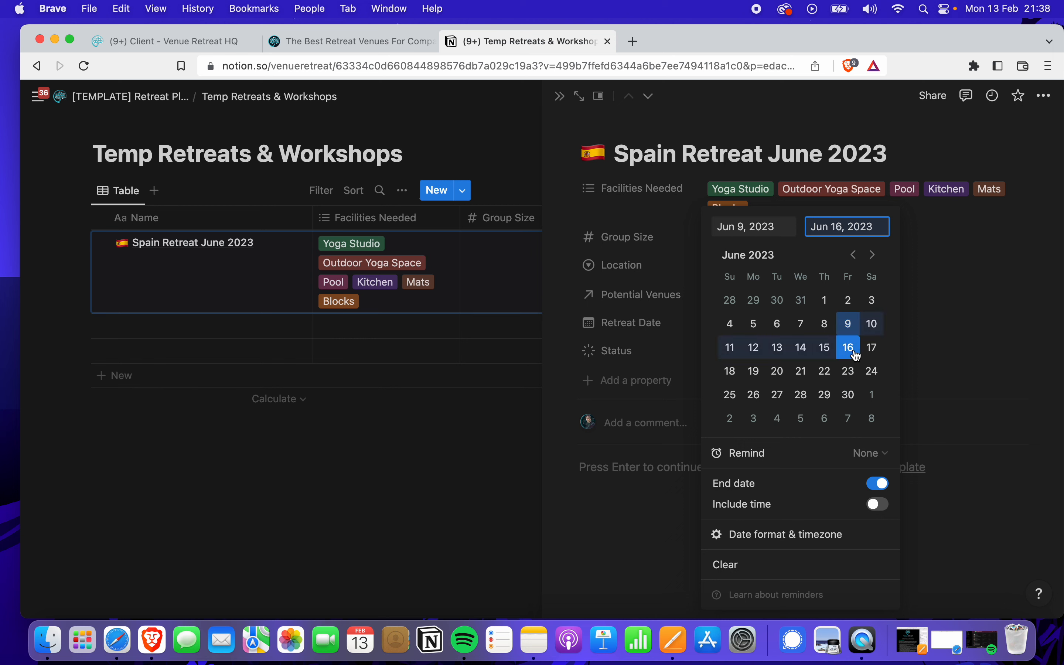
pyautogui.click(962, 491)
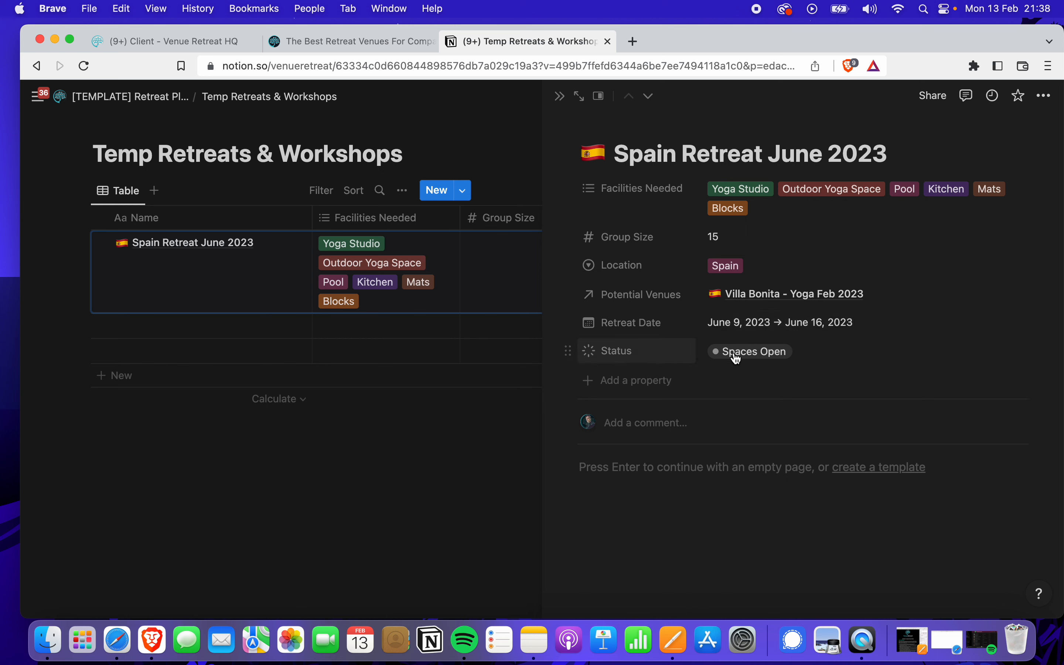
pyautogui.click(800, 356)
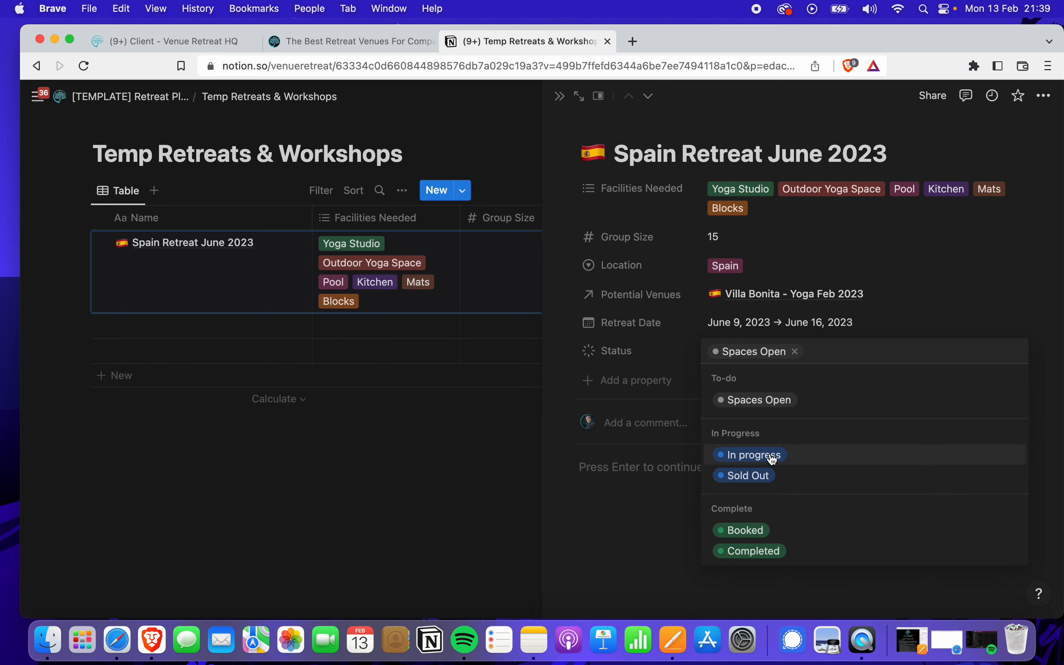
# Set the Spain retreat's Status to Sold Out, then change it to Completed
pyautogui.click(756, 484)
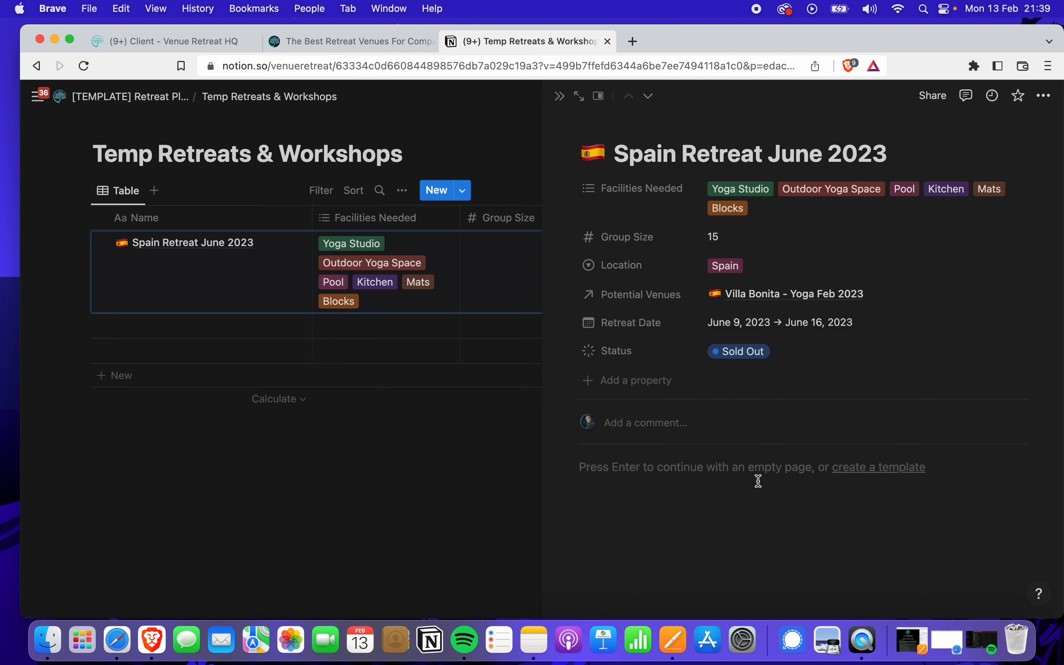
pyautogui.click(746, 360)
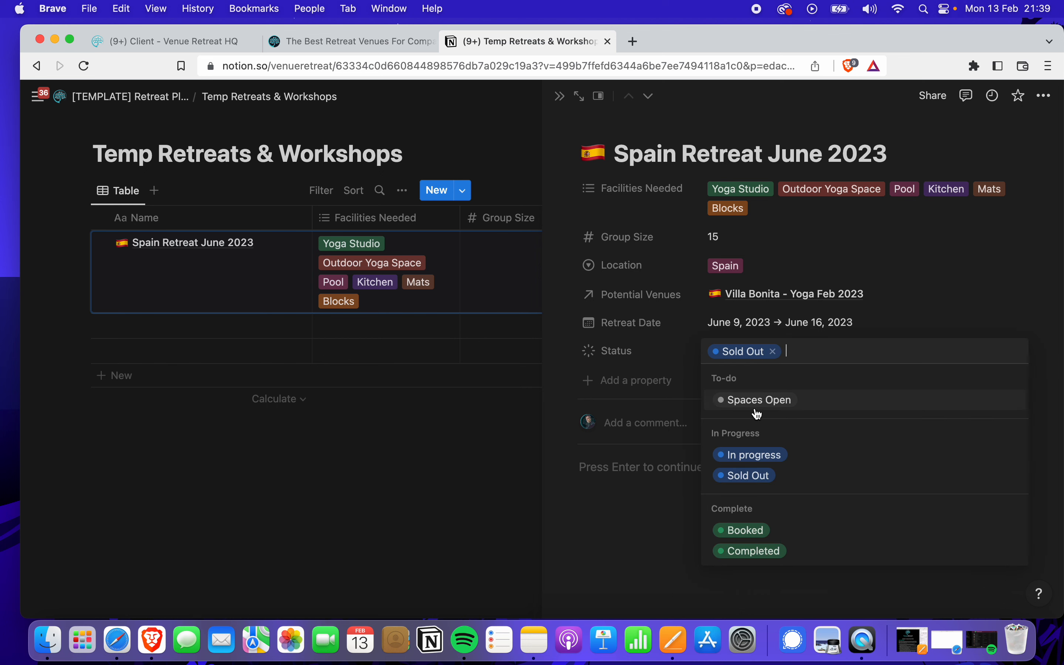
pyautogui.click(750, 552)
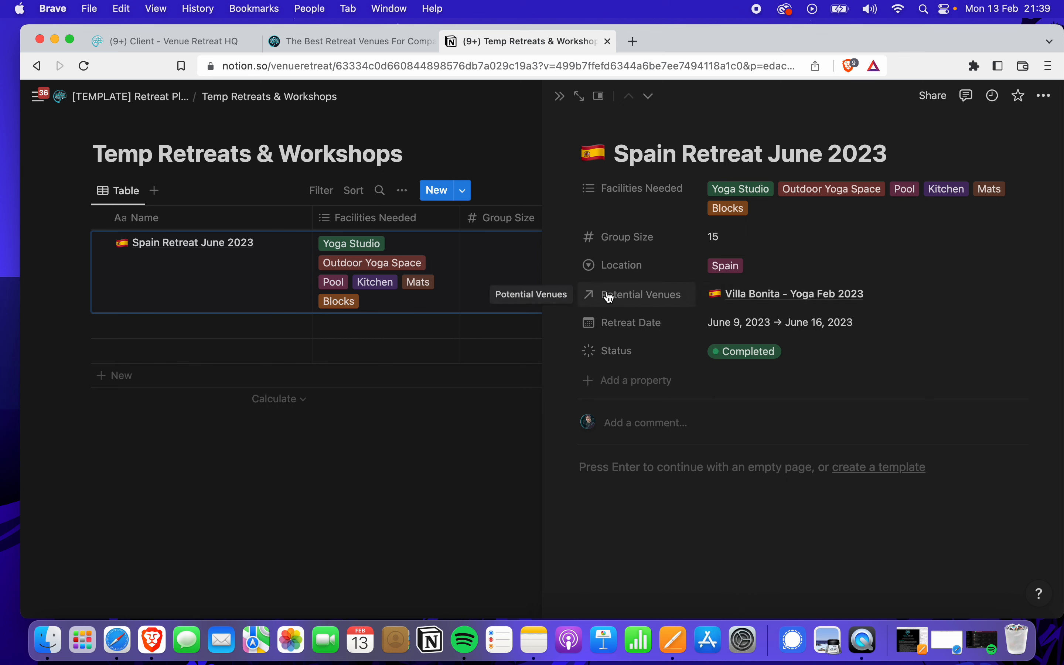
# Check that the Potential Venues relation points to Temp Potential Venues, then close the Spain retreat record
pyautogui.click(568, 295)
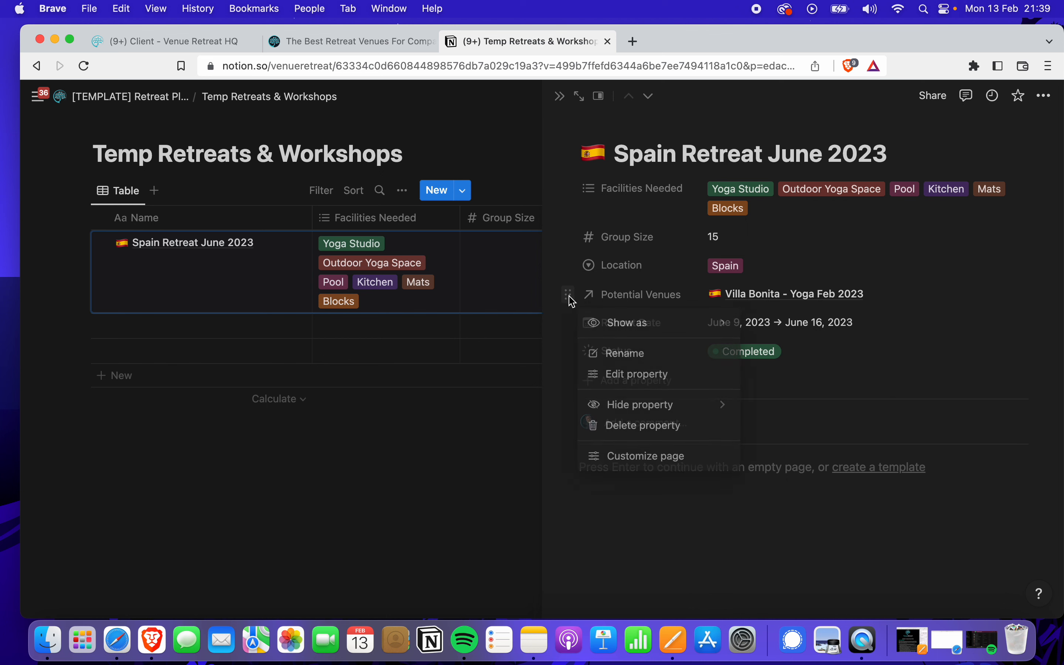
pyautogui.click(635, 375)
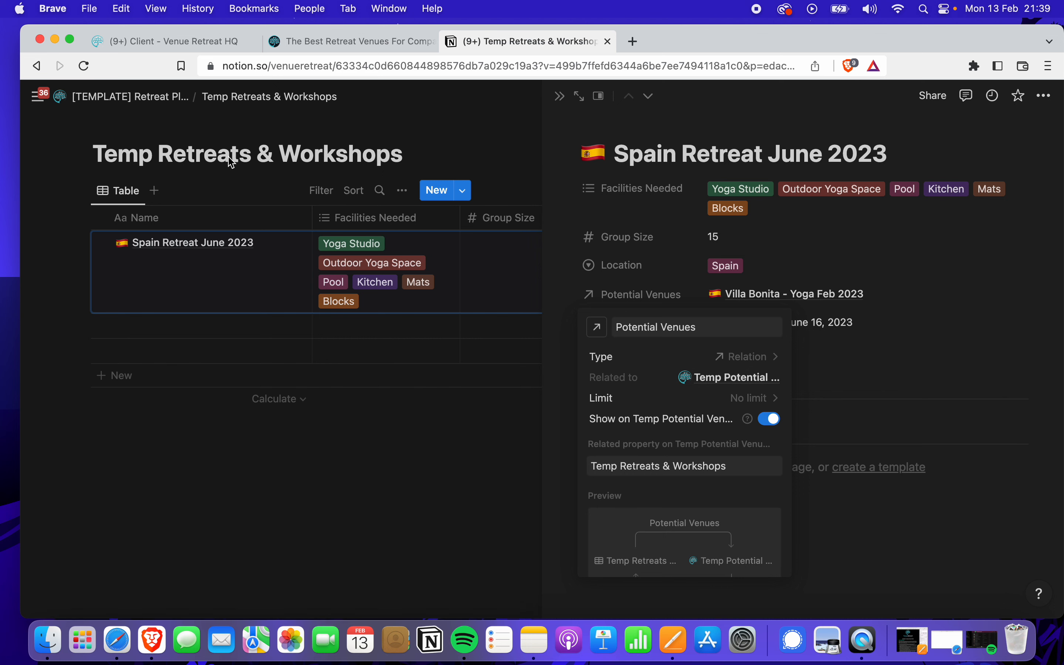
pyautogui.click(923, 337)
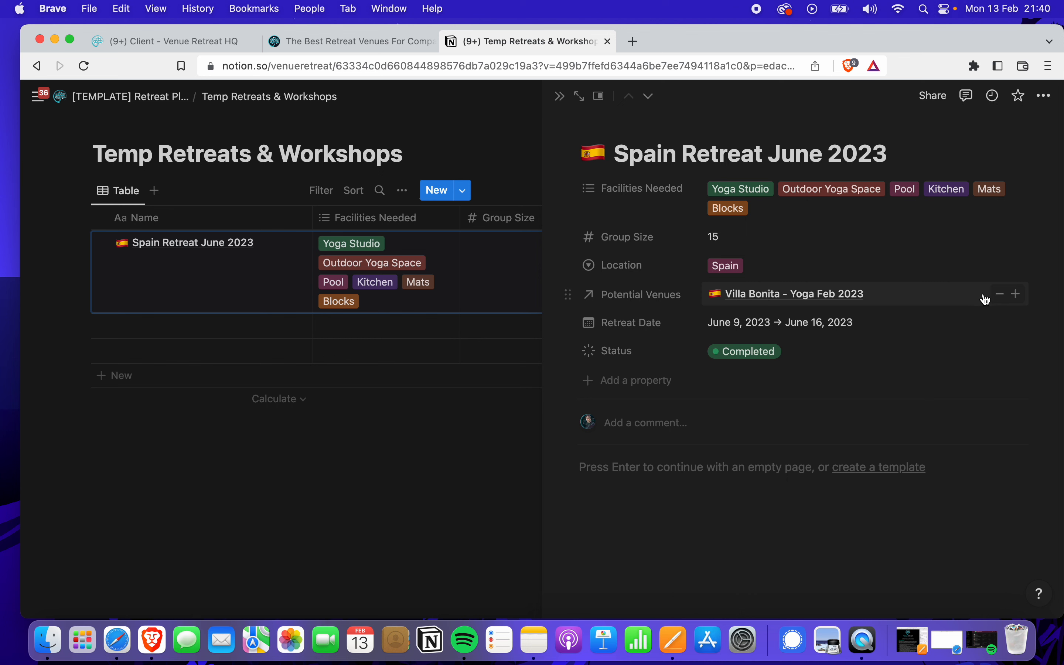
pyautogui.click(1016, 296)
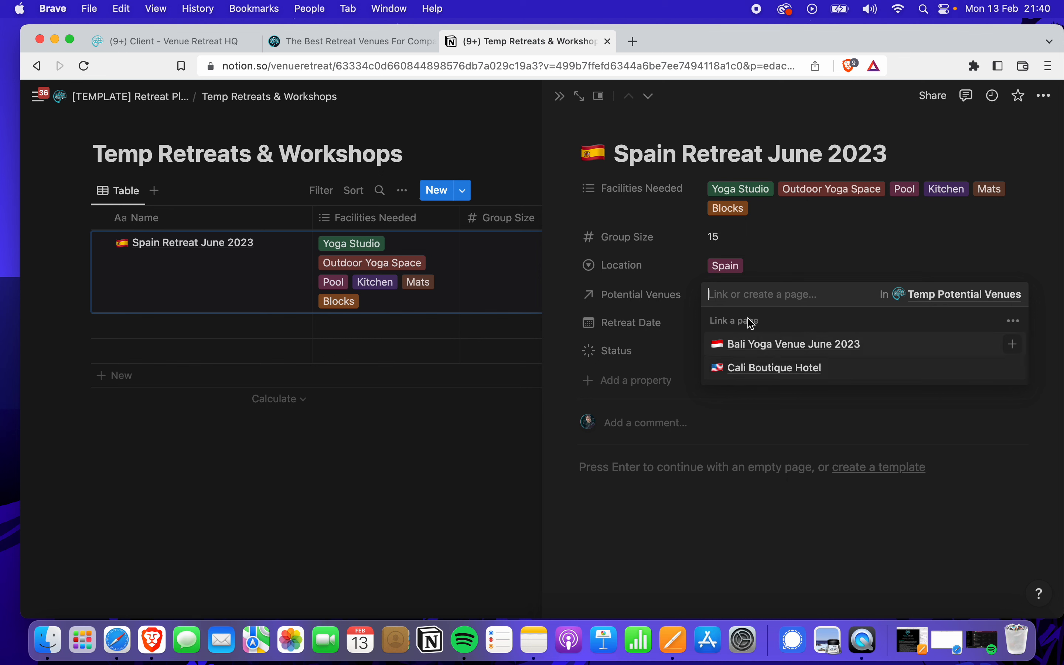
pyautogui.click(672, 215)
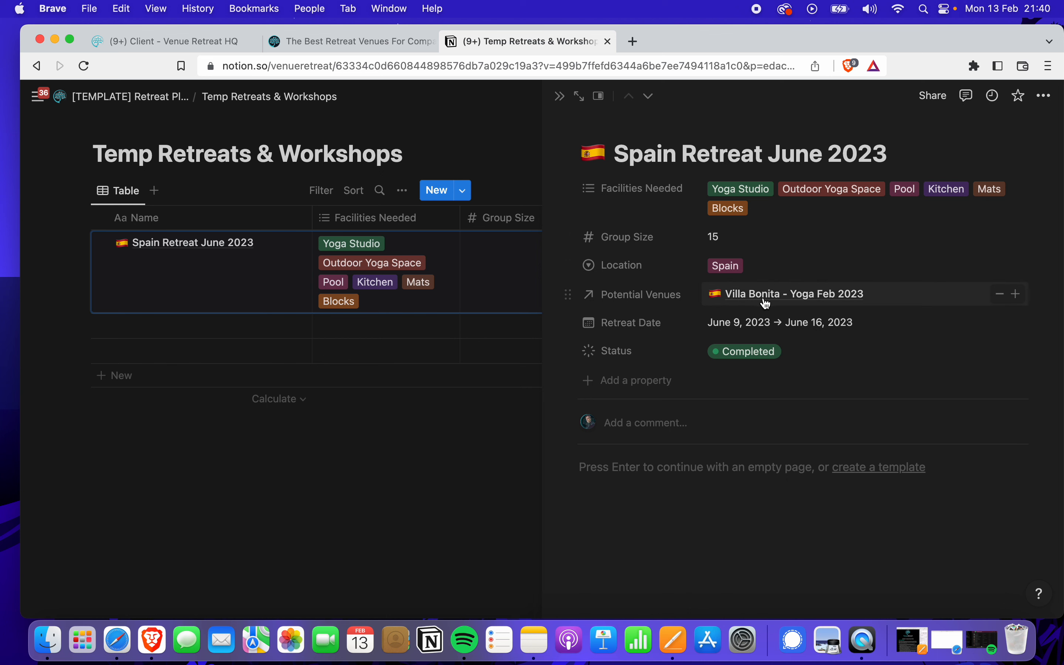
pyautogui.click(688, 157)
# Go from the Retreat Planner page to the Temp Potential Venues database
pyautogui.click(561, 97)
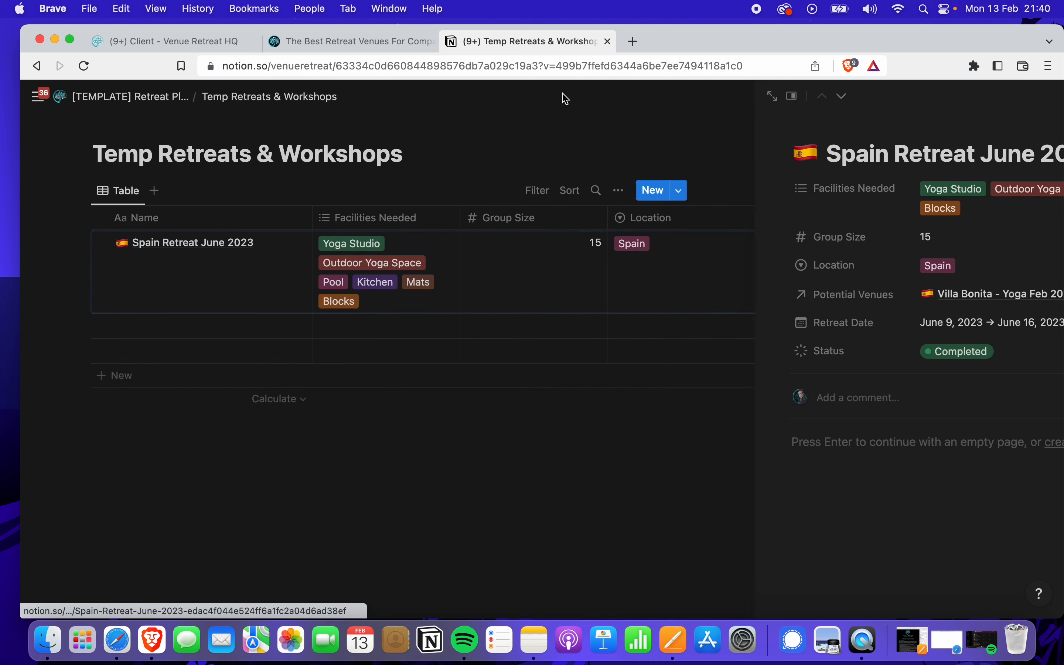
pyautogui.click(132, 100)
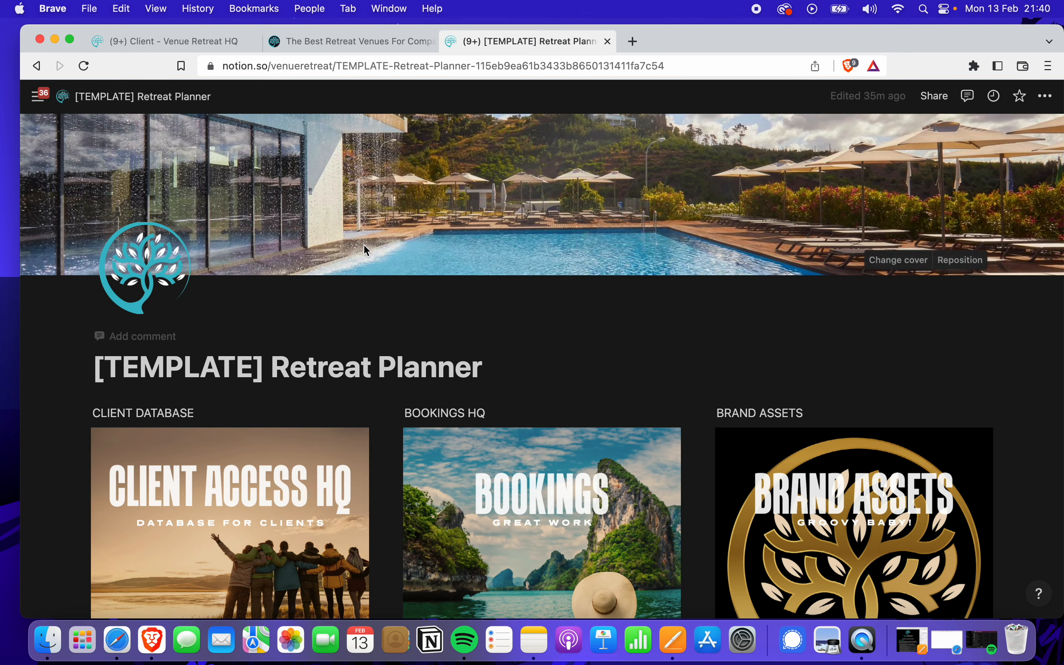
pyautogui.scroll(-7, 493, 381)
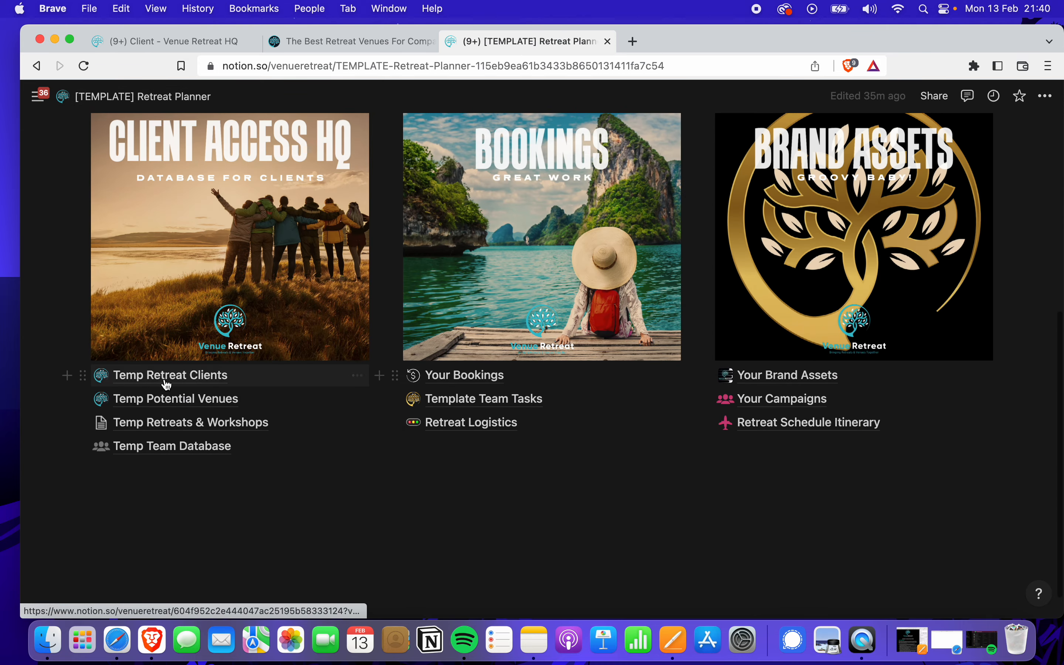
pyautogui.click(188, 399)
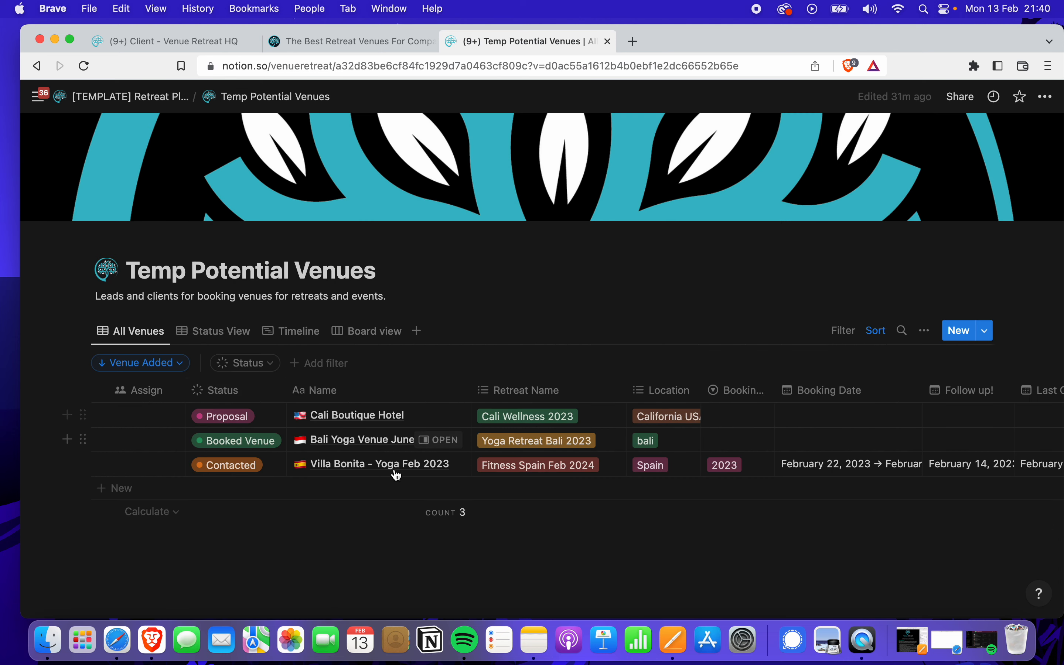
# Duplicate the Villa Bonita - Yoga Feb 2023 row and open the copy
pyautogui.scroll(-1, 424, 478)
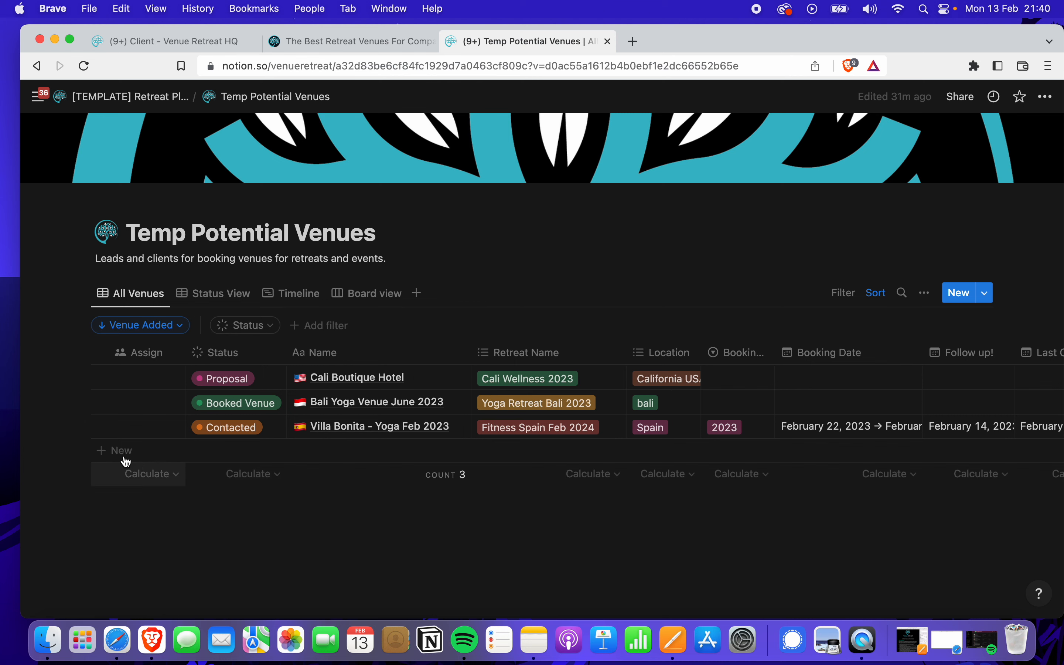
pyautogui.click(86, 427)
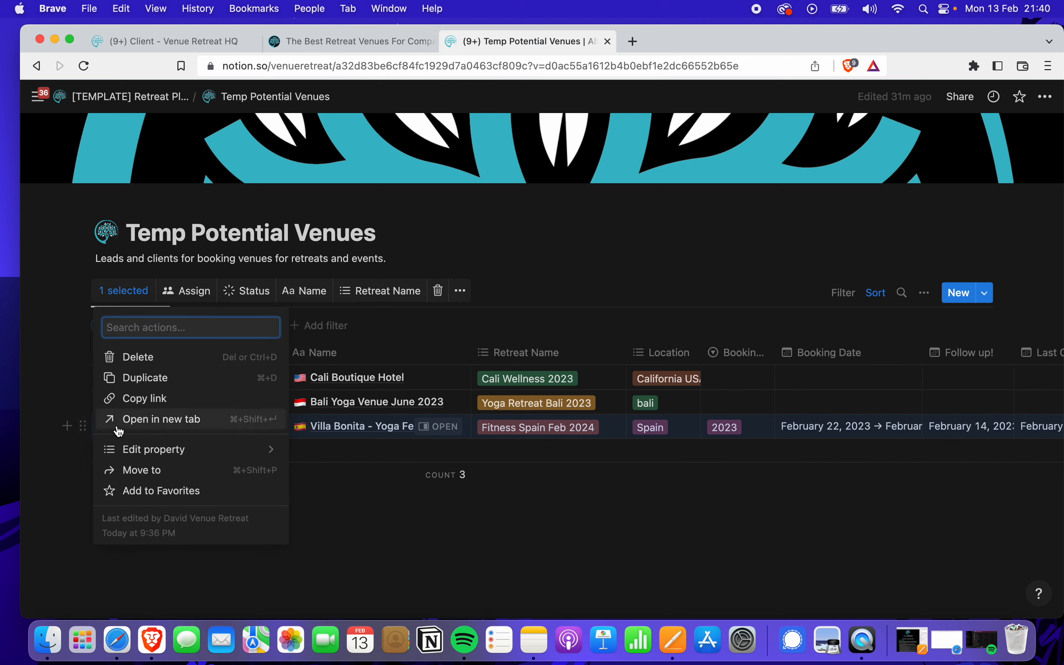
pyautogui.click(148, 381)
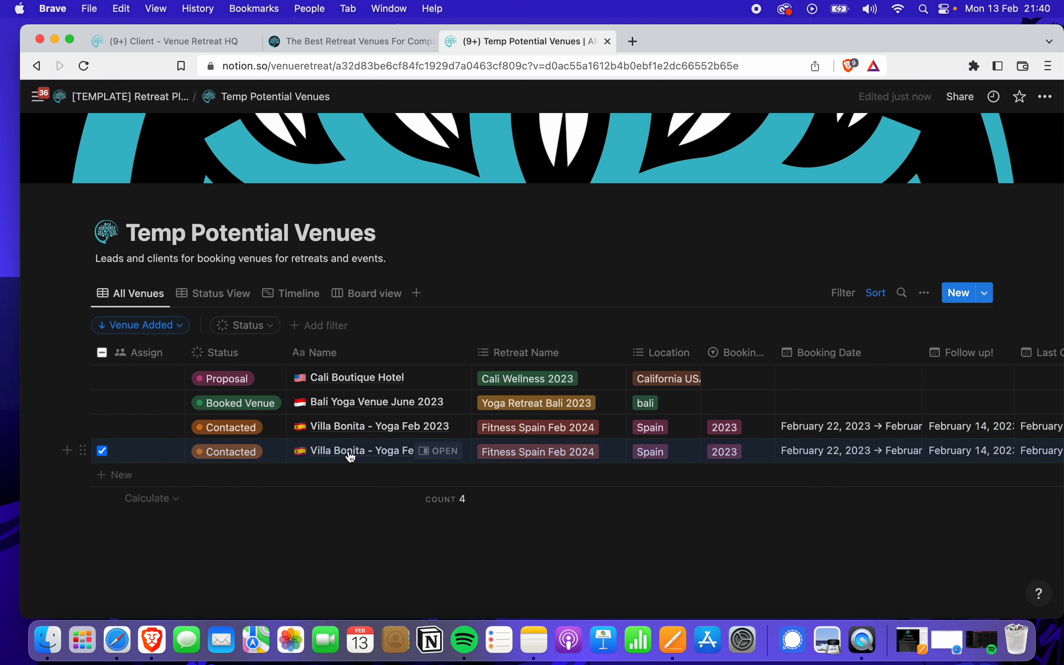
pyautogui.click(433, 452)
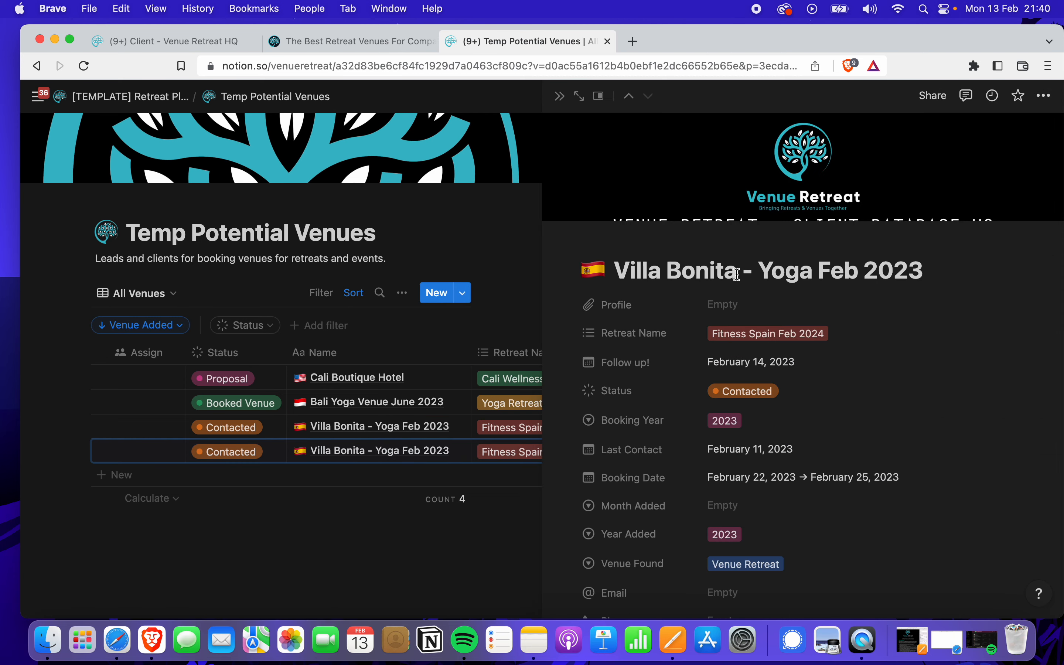
# Retitle the copied venue 'Sun Villa - Yoga Venue - 2023' and close its page
pyautogui.press('BackSpace')
pyautogui.press('BackSpace')
pyautogui.press('BackSpace')
pyautogui.press('BackSpace')
pyautogui.press('BackSpace')
pyautogui.press('BackSpace')
pyautogui.press('BackSpace')
pyautogui.press('BackSpace')
pyautogui.press('BackSpace')
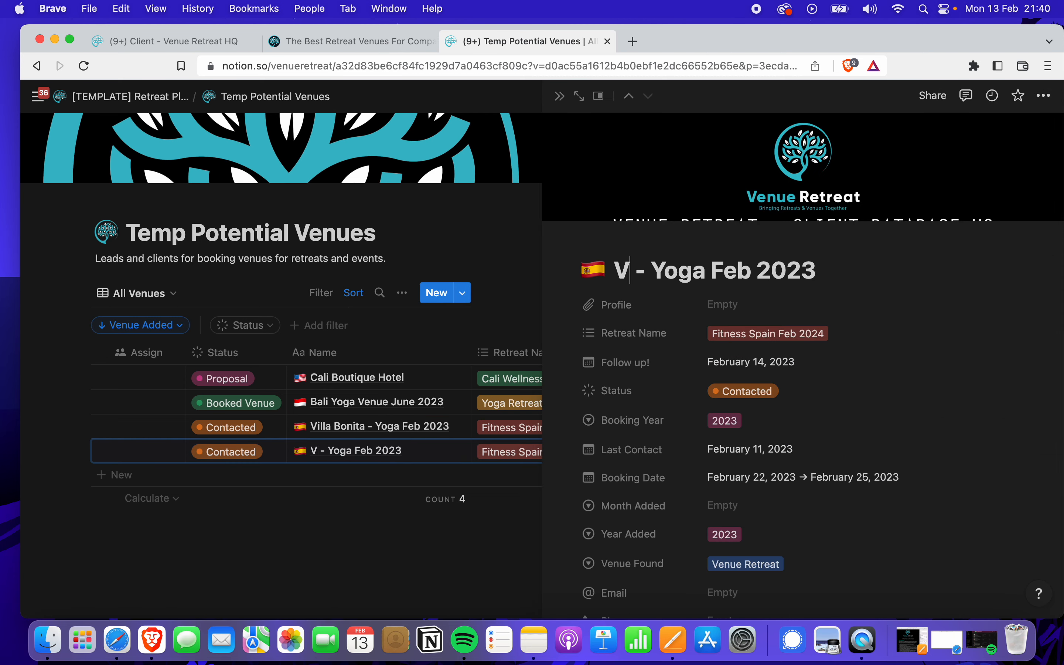
pyautogui.write('Sun Villa')
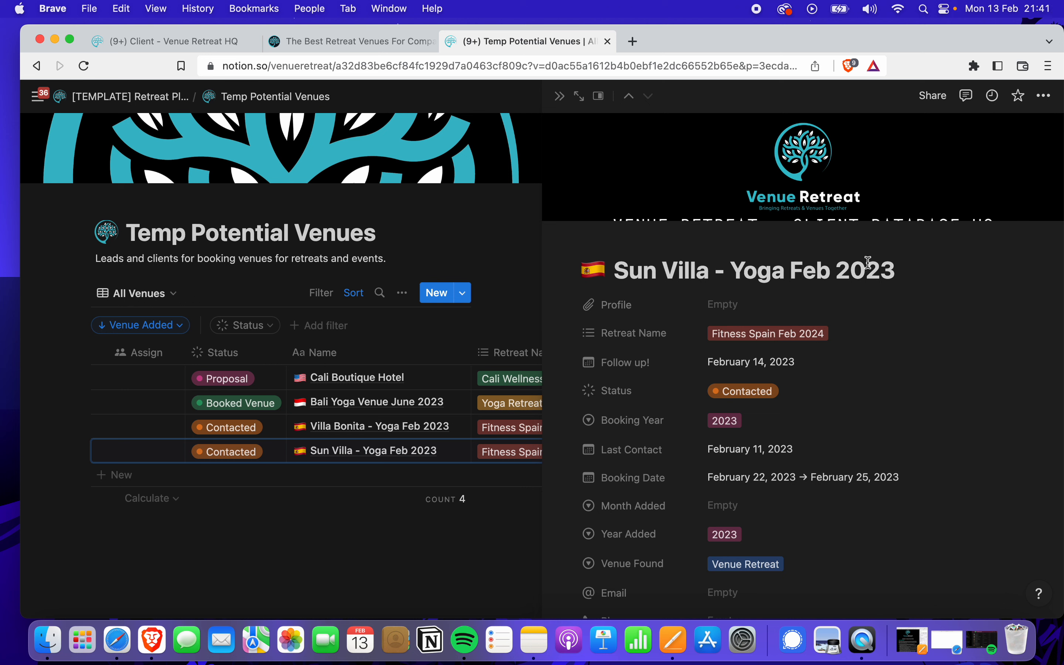
pyautogui.click(902, 269)
pyautogui.doubleClick(736, 269)
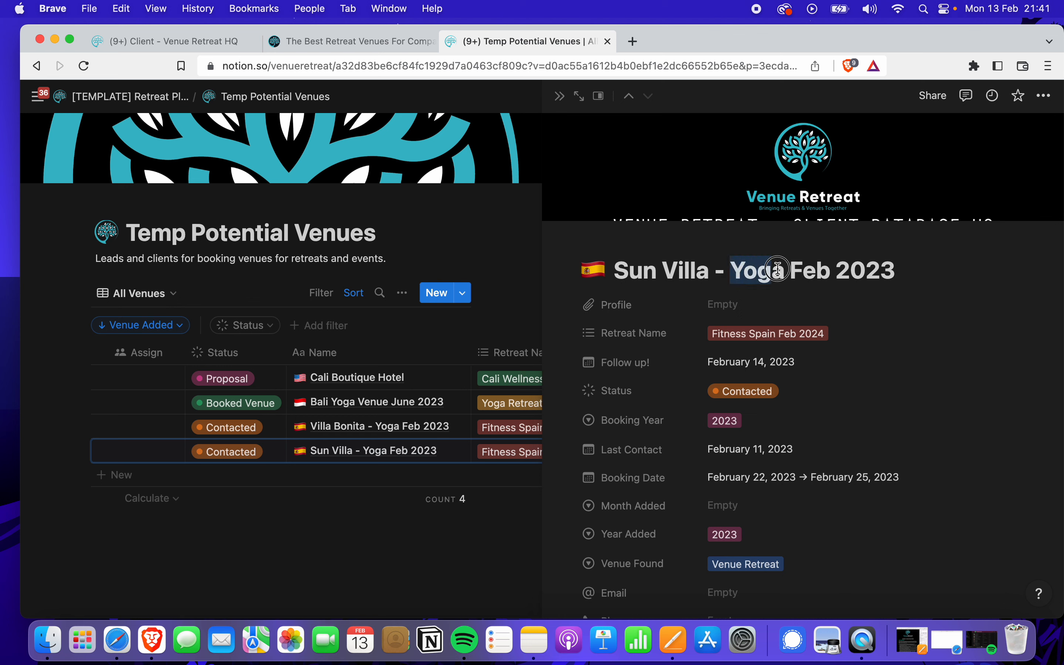
pyautogui.click(825, 268)
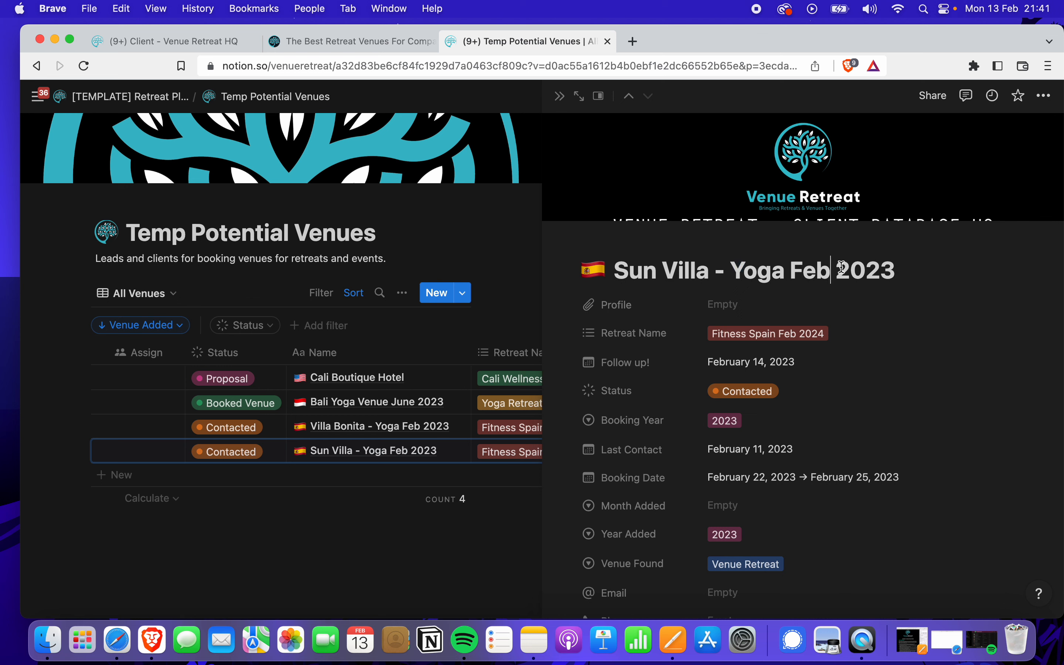
pyautogui.press('BackSpace')
pyautogui.press('BackSpace')
pyautogui.press('BackSpace')
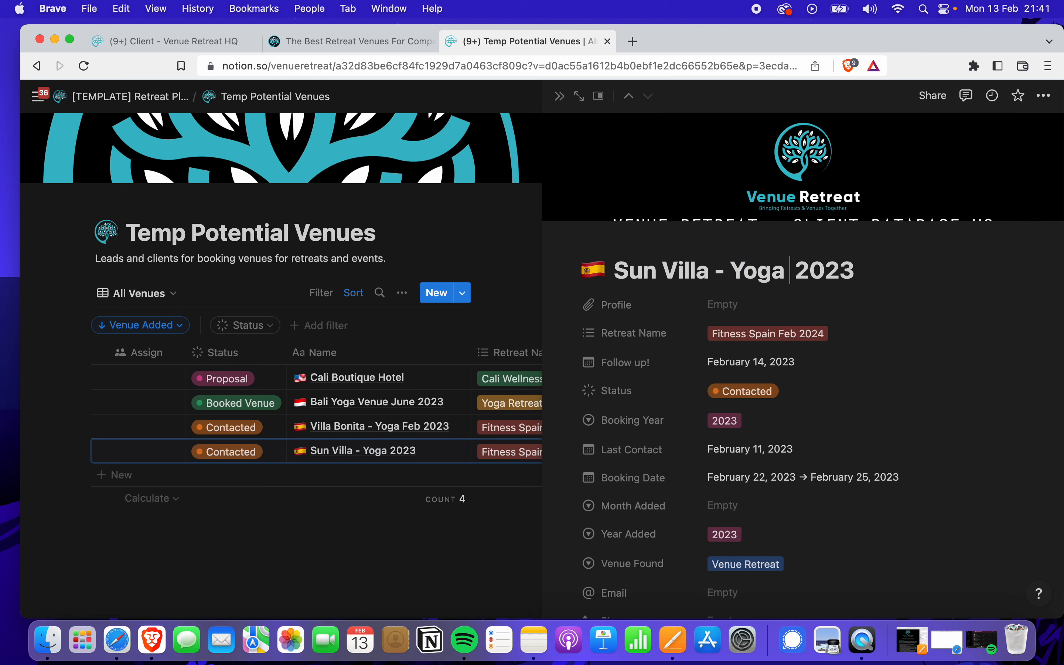
pyautogui.press('BackSpace')
pyautogui.write('Venue -')
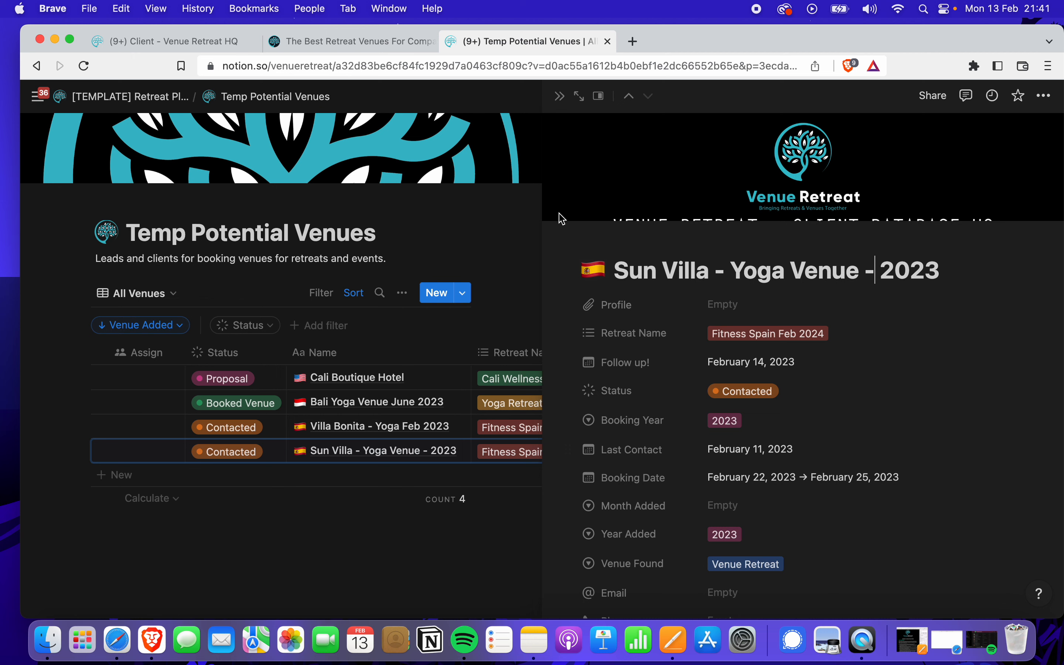
pyautogui.click(558, 96)
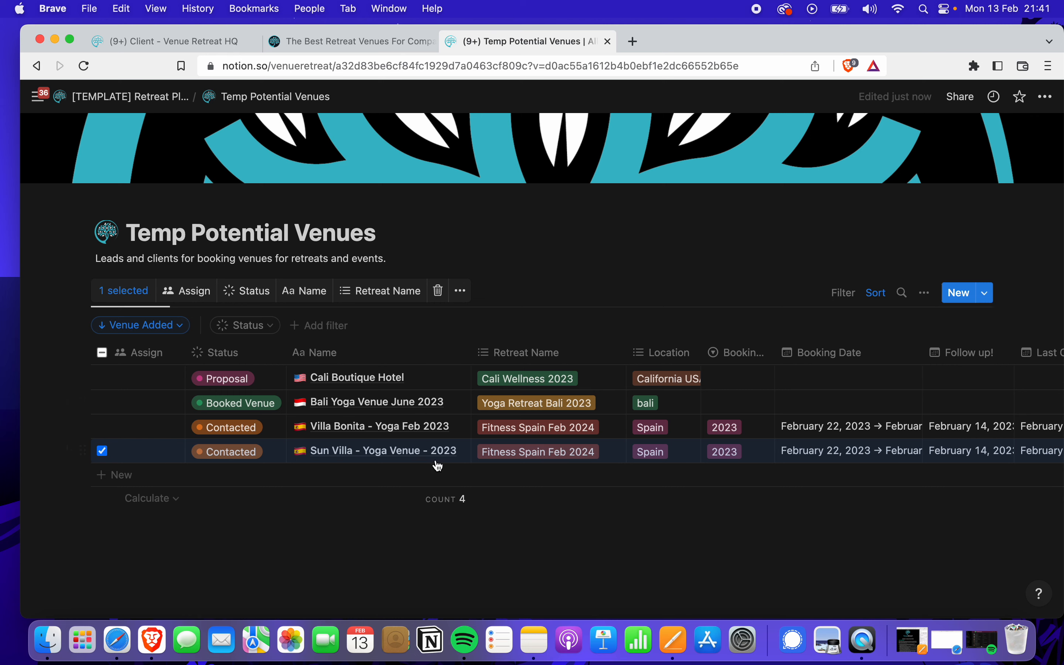
# Open Temp Retreats & Workshops from the Retreat Planner and open the Spain Retreat June 2023 page
pyautogui.click(150, 95)
pyautogui.scroll(-7, 346, 397)
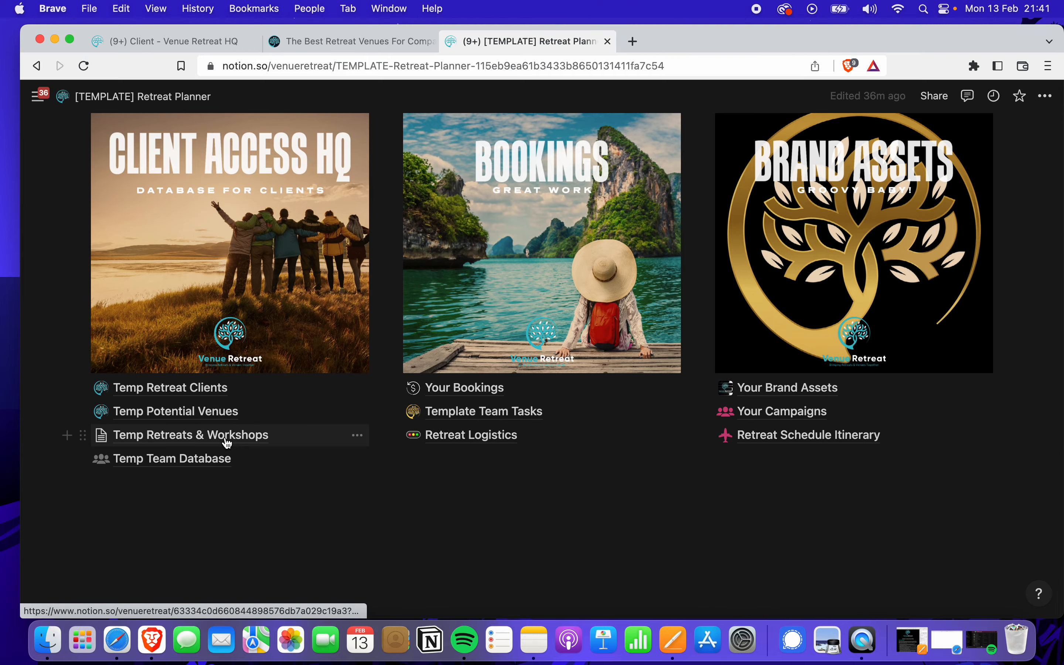
pyautogui.click(236, 434)
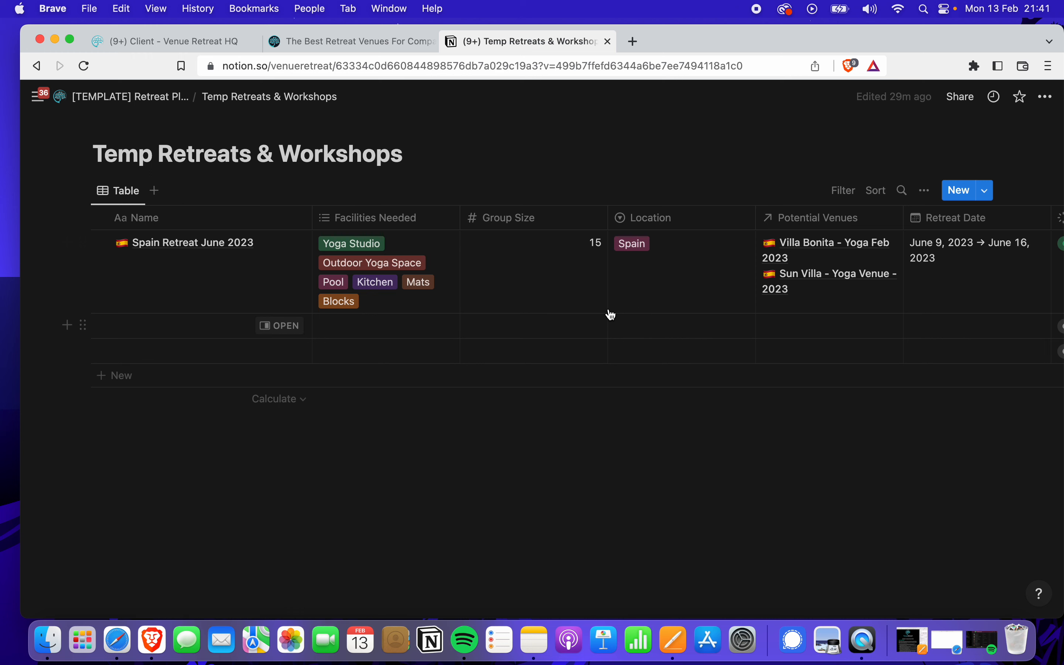
pyautogui.click(283, 244)
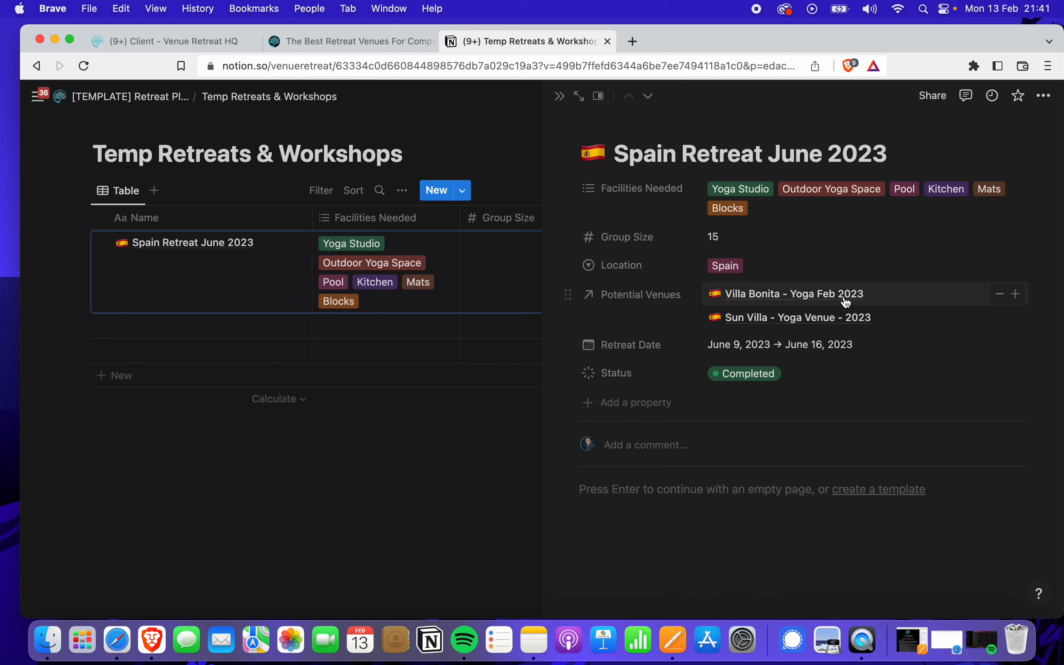
# Unlink Villa Bonita and relink it so Sun Villa is listed first in Potential Venues
pyautogui.click(1000, 293)
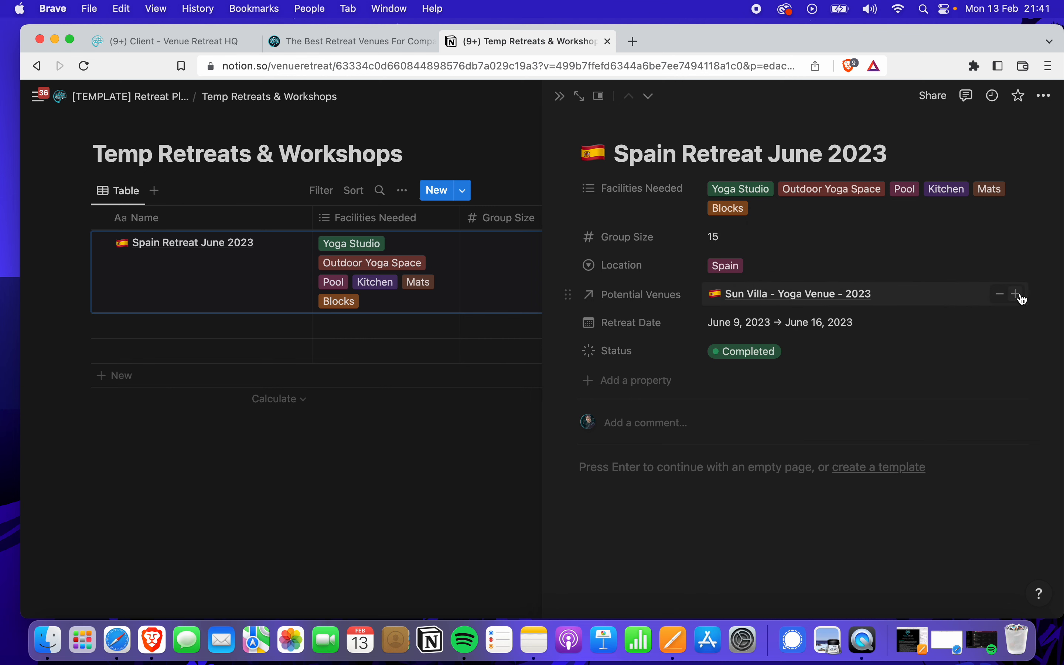
pyautogui.click(1016, 294)
pyautogui.click(806, 345)
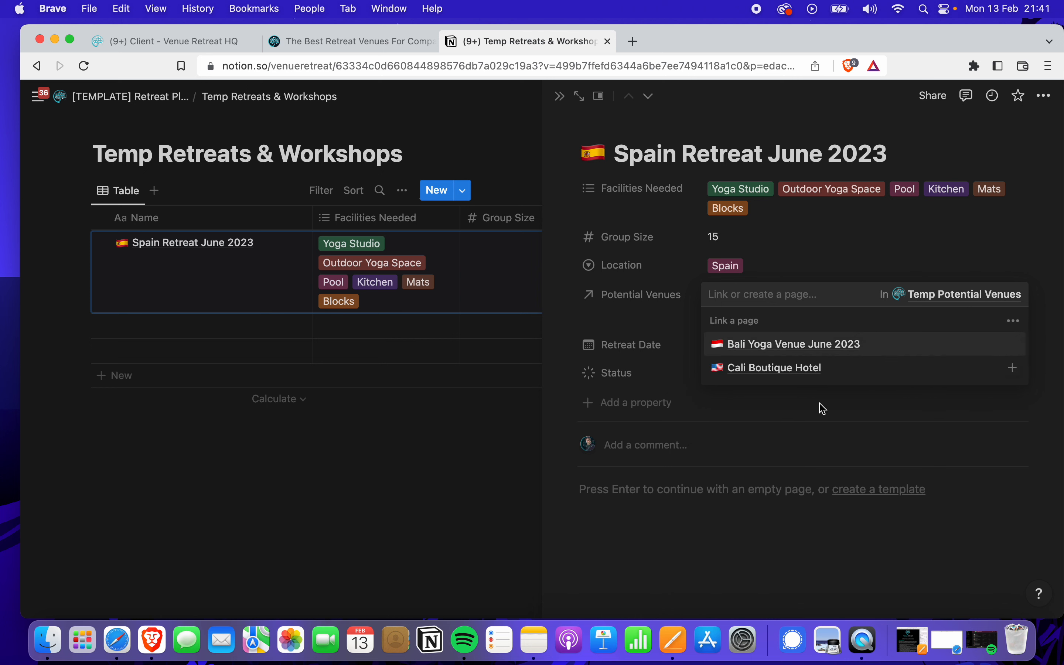
pyautogui.click(862, 529)
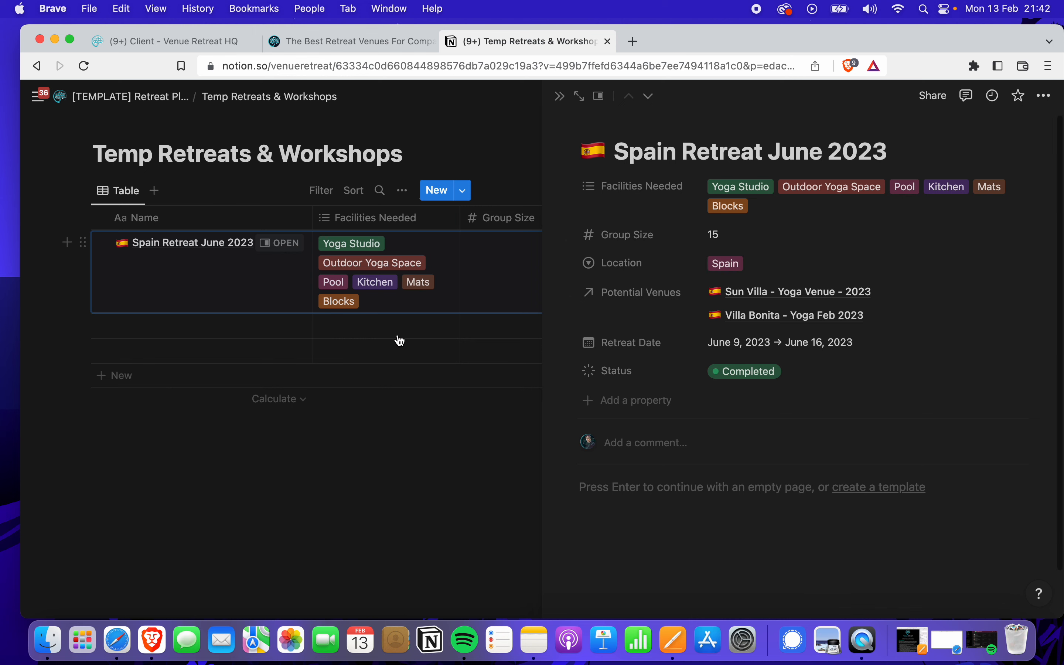
pyautogui.click(560, 103)
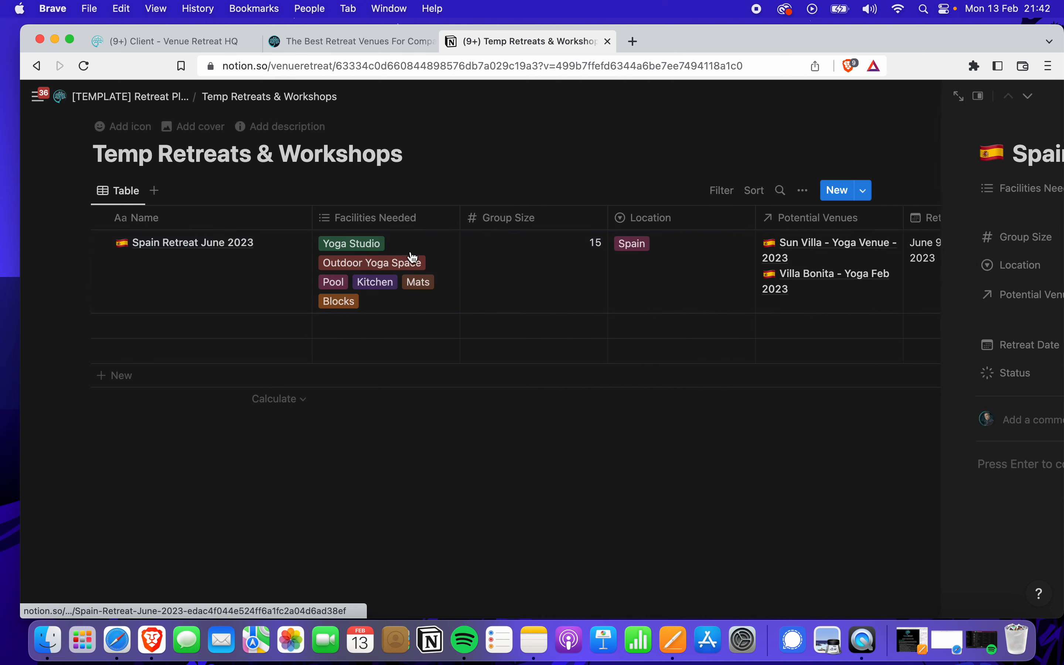
# Add a new retreat row named Bali Retreat 2024 and open it
pyautogui.click(241, 330)
pyautogui.write('Bali Retreat 2024')
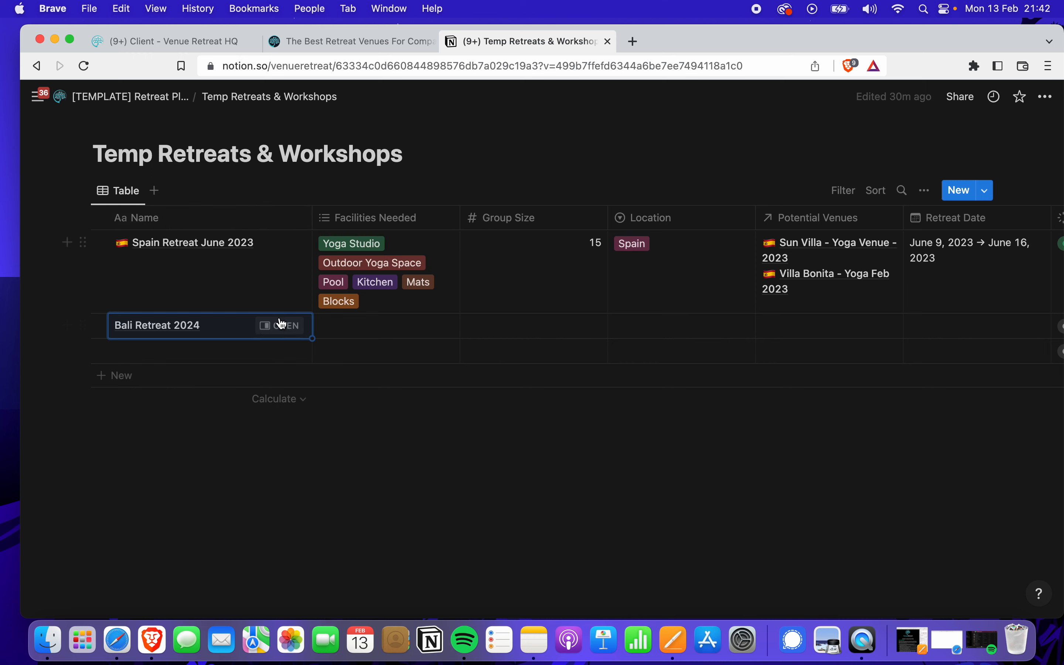
pyautogui.click(281, 326)
# Set Facilities Needed to Meeting Space, Pool, WIFI, Outdoor Yoga Space and a new BBQ tag
pyautogui.click(732, 189)
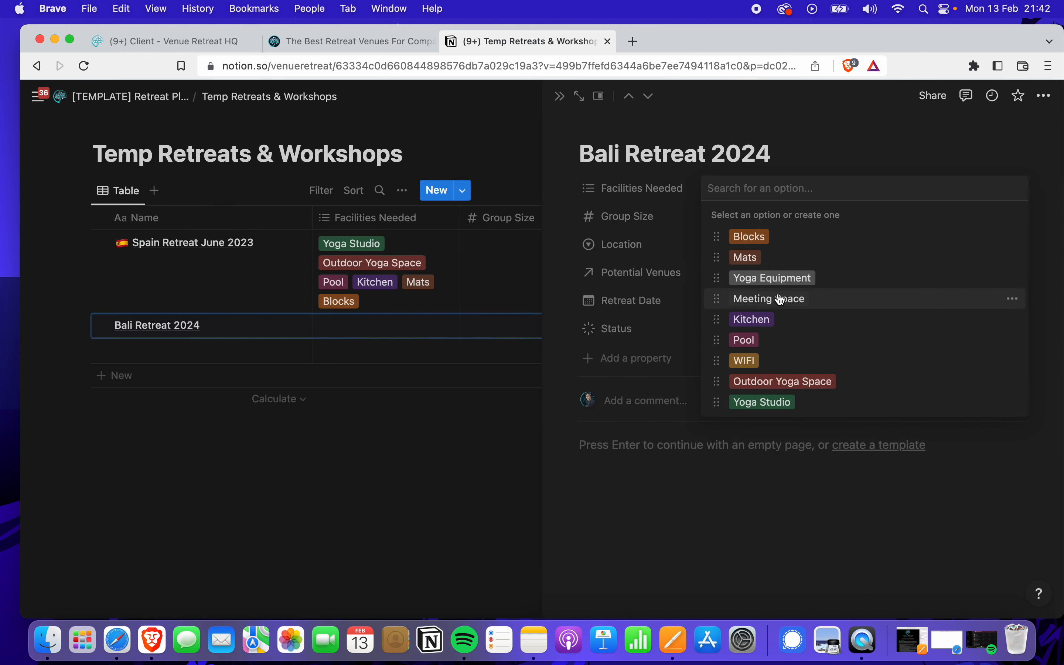
pyautogui.click(781, 301)
pyautogui.click(749, 340)
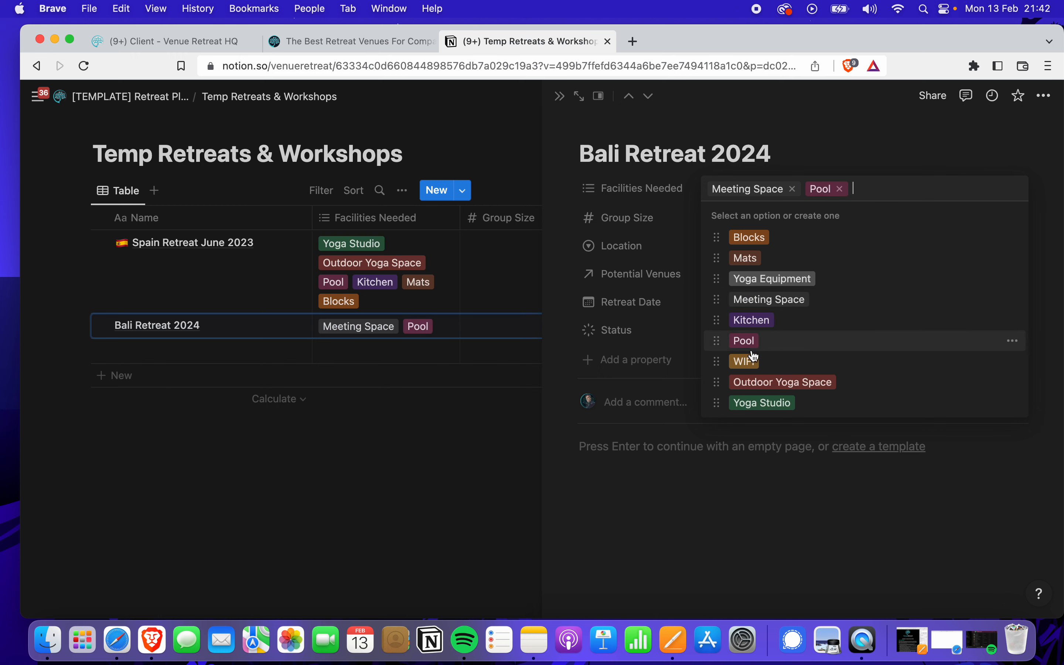
pyautogui.click(753, 366)
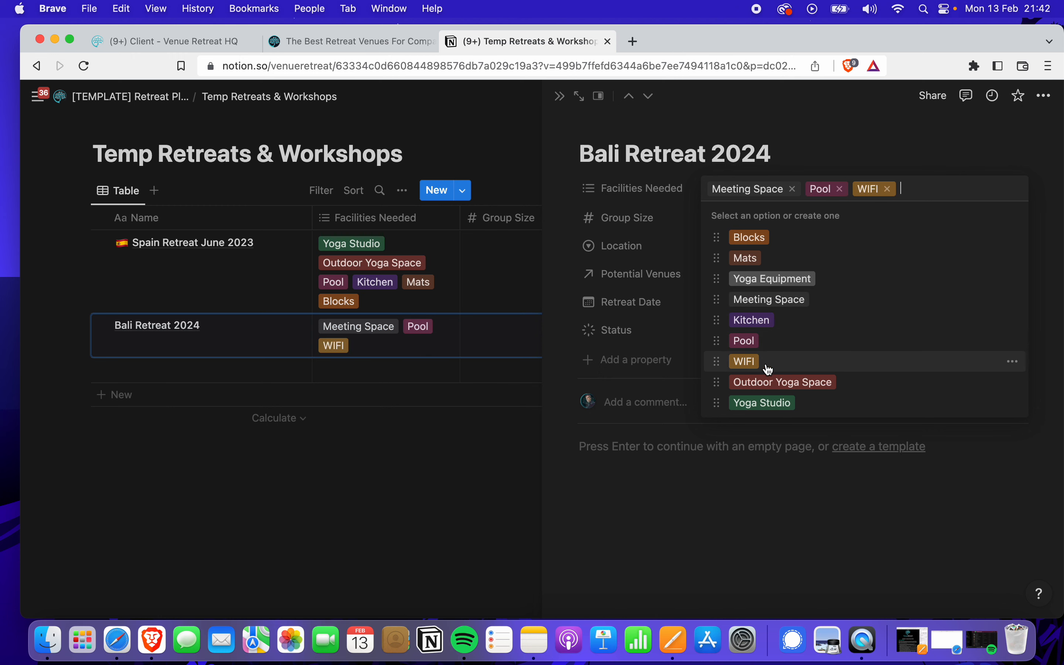
pyautogui.click(775, 384)
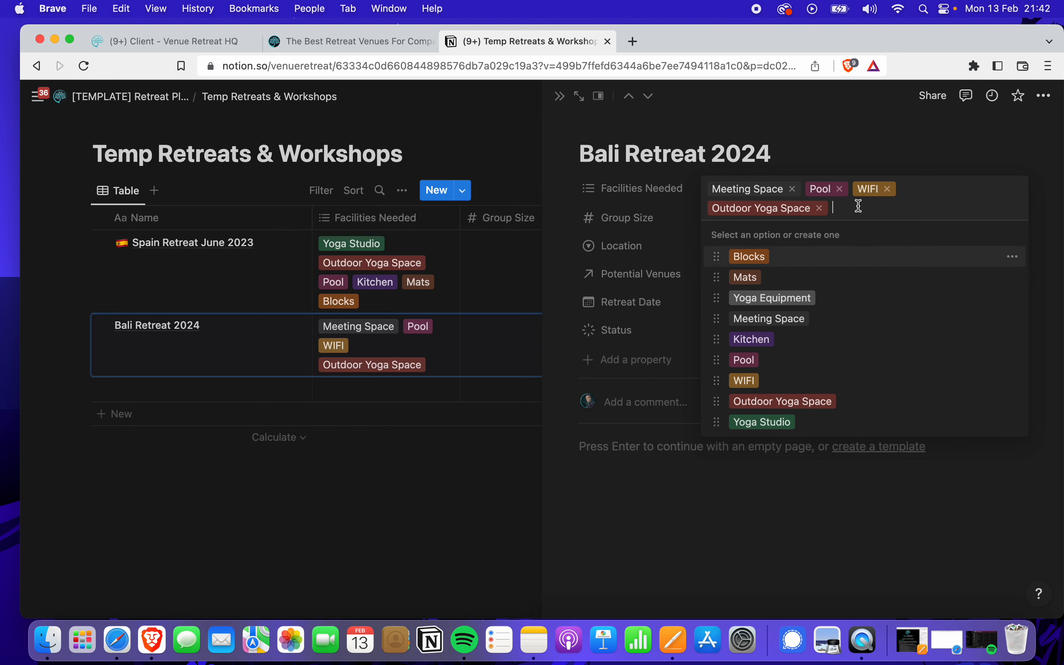
pyautogui.write('BBQ')
pyautogui.press('Return')
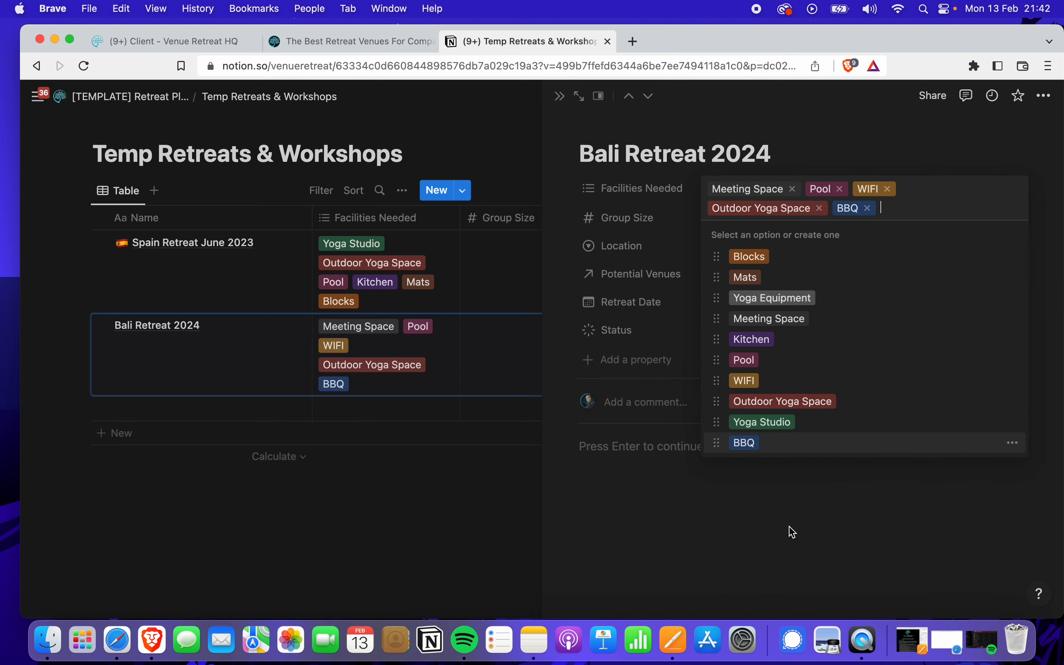
pyautogui.click(794, 511)
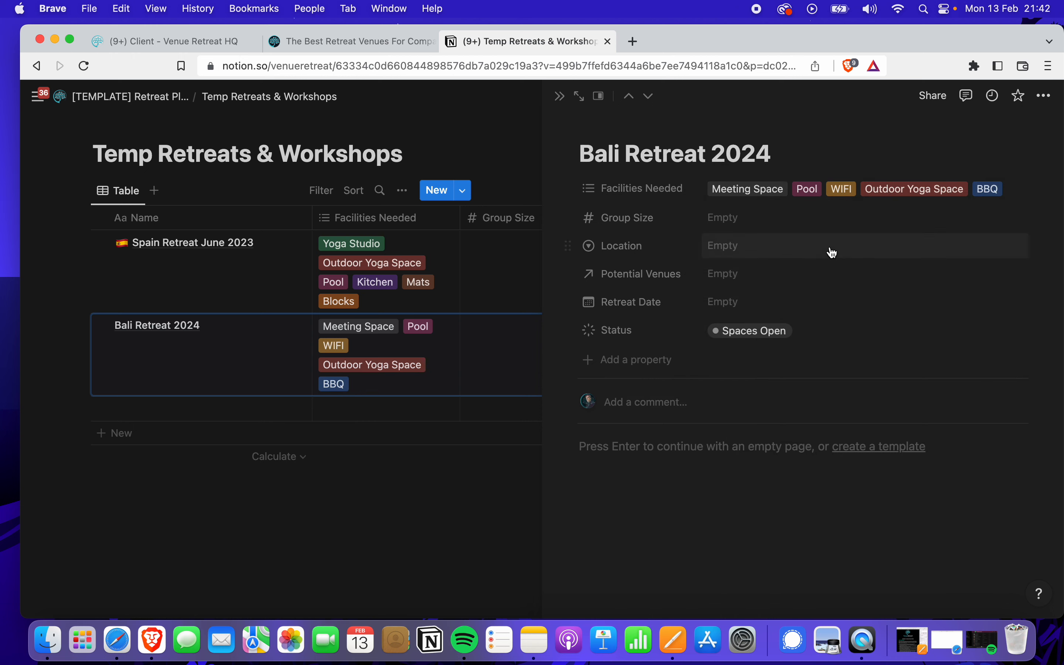
# Review the settings of the new BBQ facility tag
pyautogui.click(839, 187)
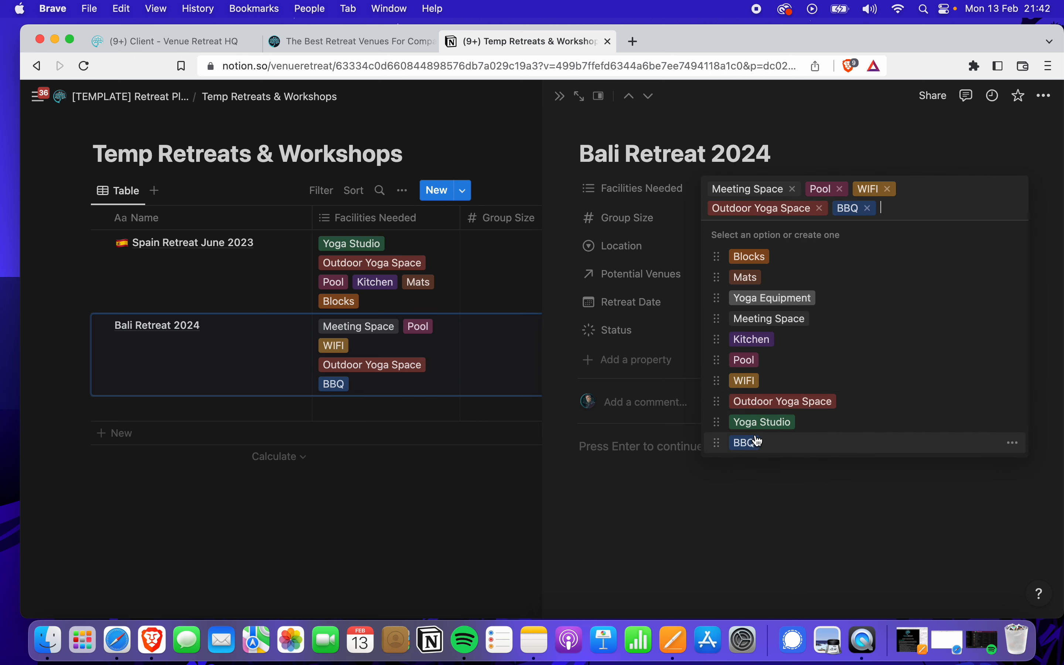
pyautogui.click(1014, 444)
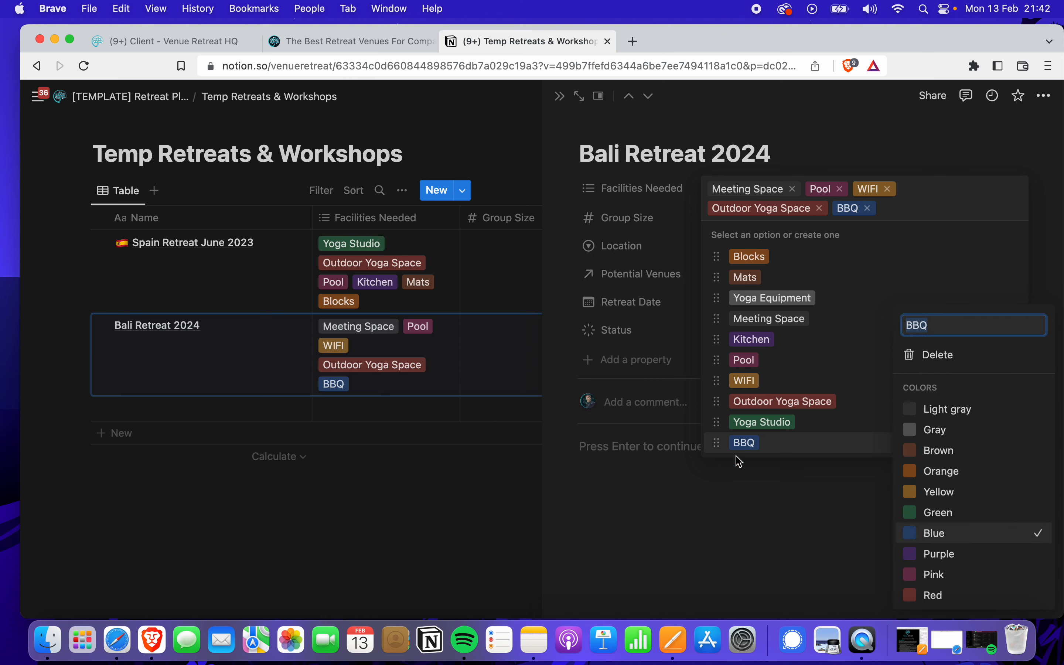
pyautogui.click(756, 575)
pyautogui.click(778, 499)
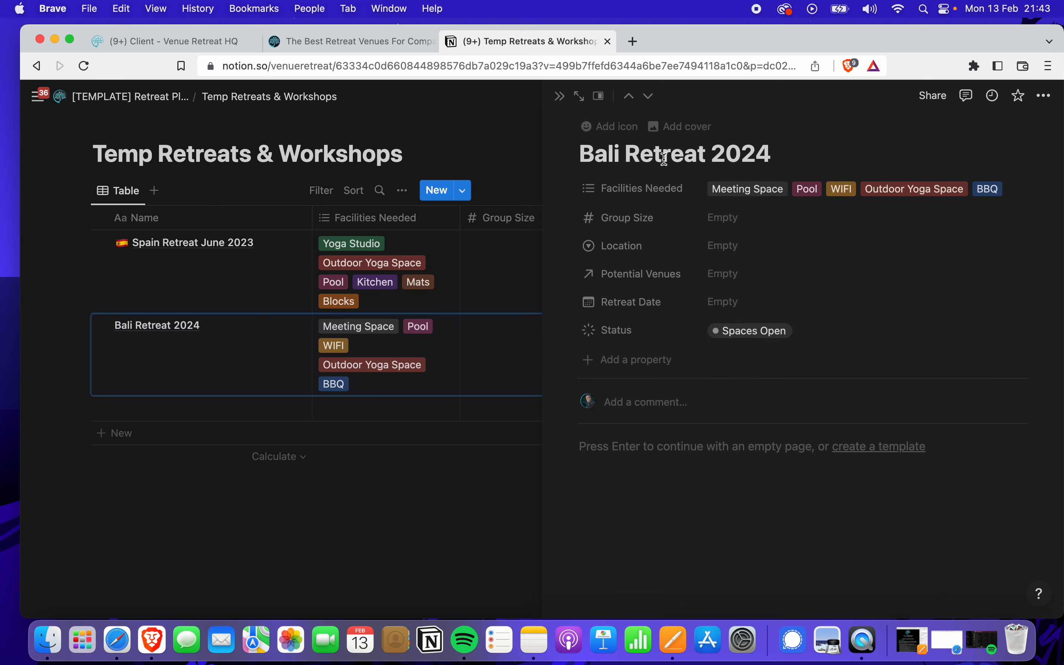
# Link Bali Yoga Venue June 2023 as the Bali retreat's potential venue
pyautogui.click(750, 277)
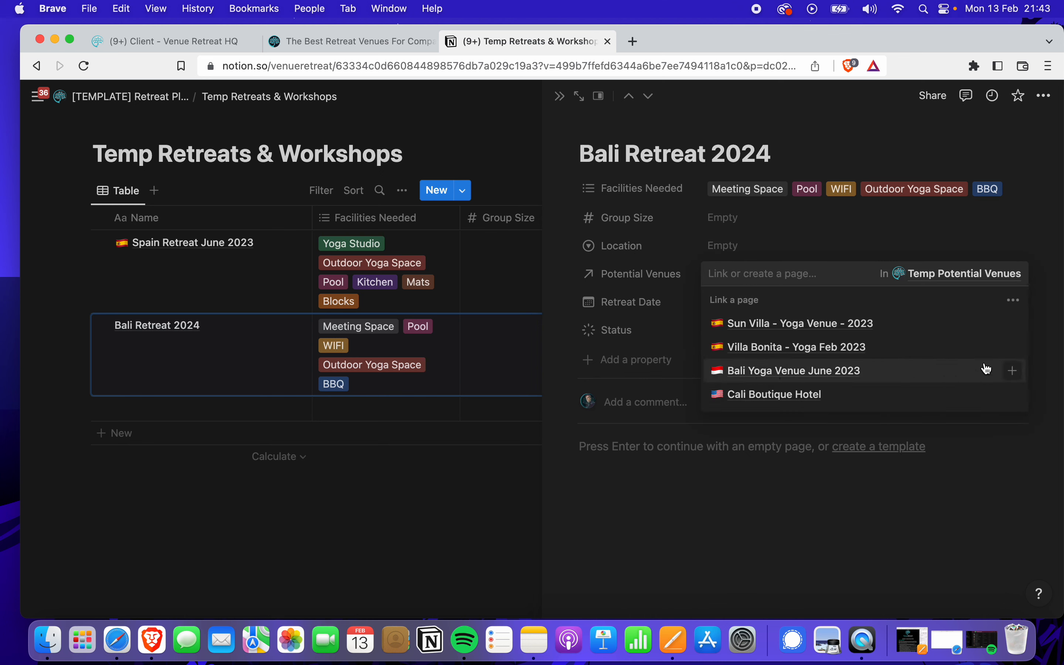
pyautogui.click(1015, 371)
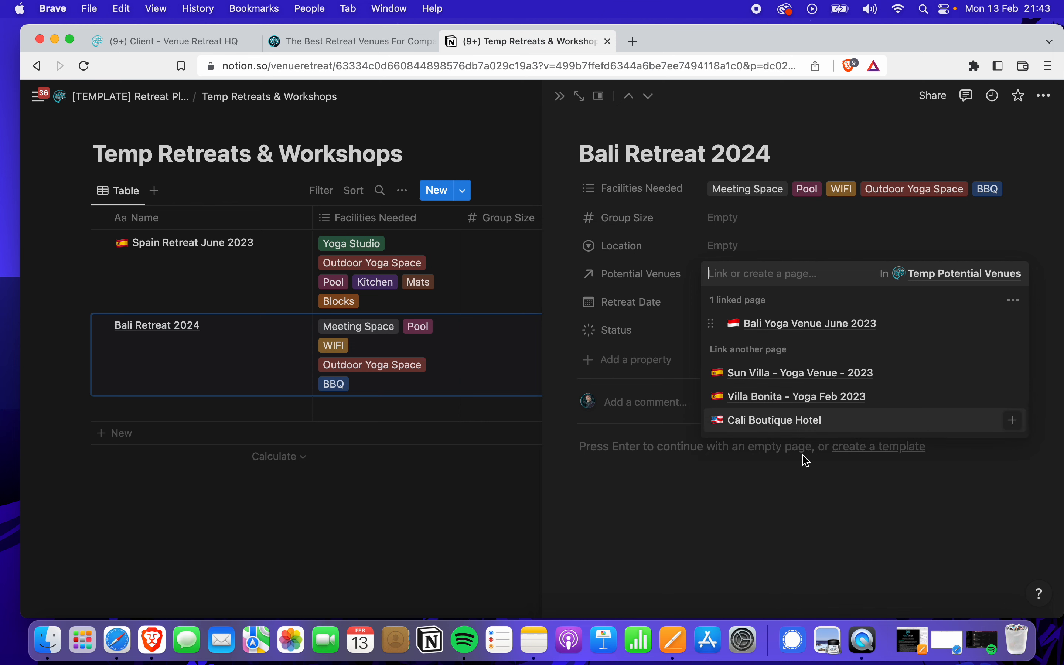
pyautogui.click(759, 488)
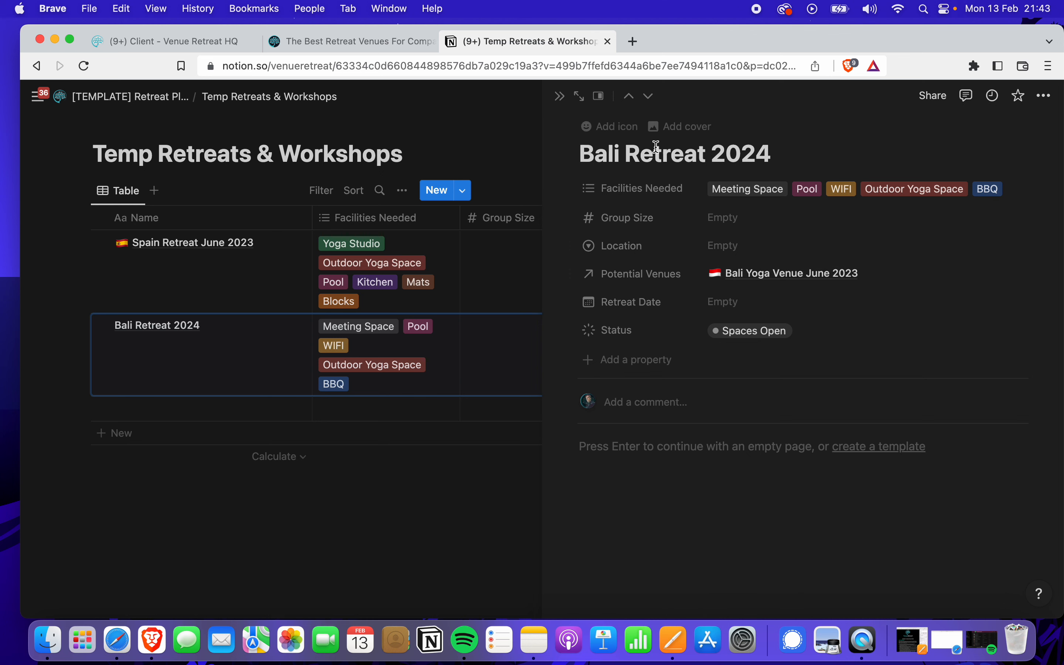
# Give the Bali Retreat 2024 page an Indonesian flag icon
pyautogui.click(611, 126)
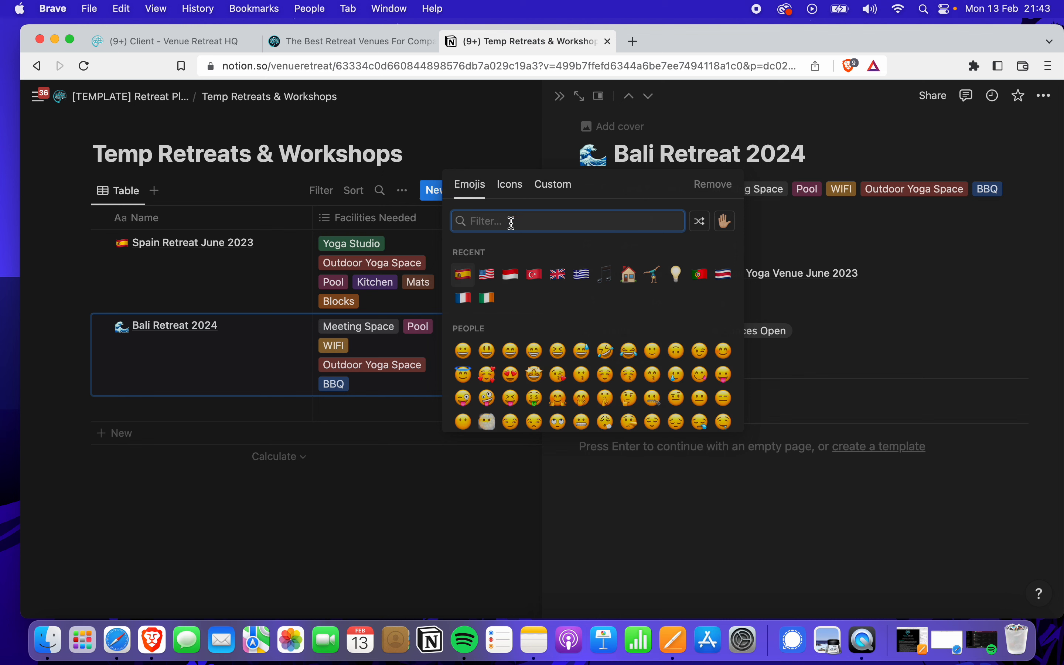
pyautogui.click(509, 274)
pyautogui.click(698, 496)
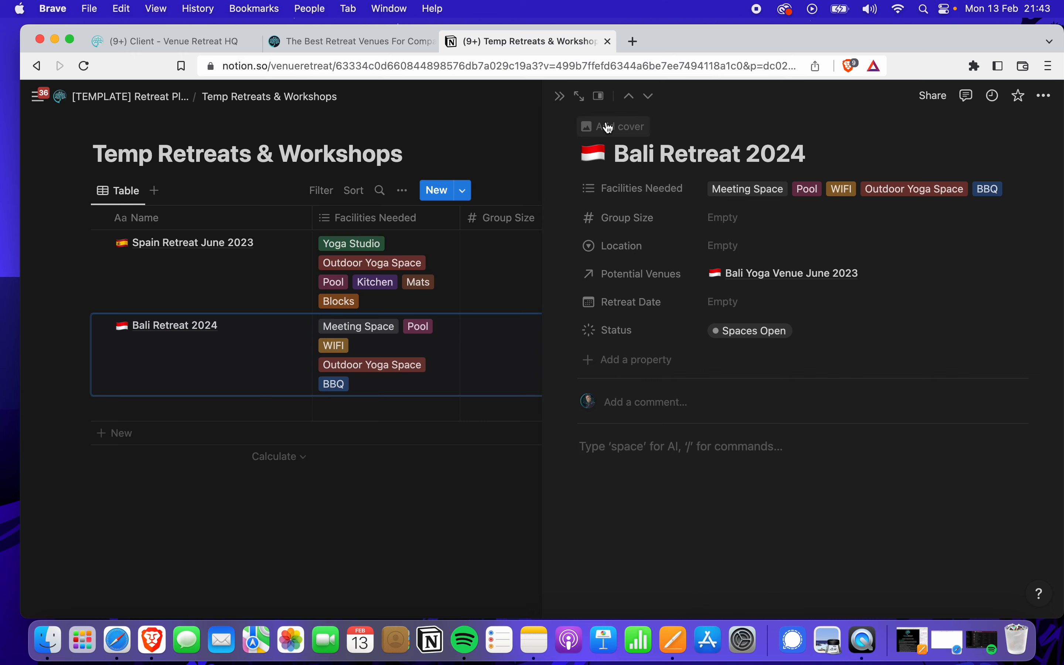
pyautogui.click(565, 100)
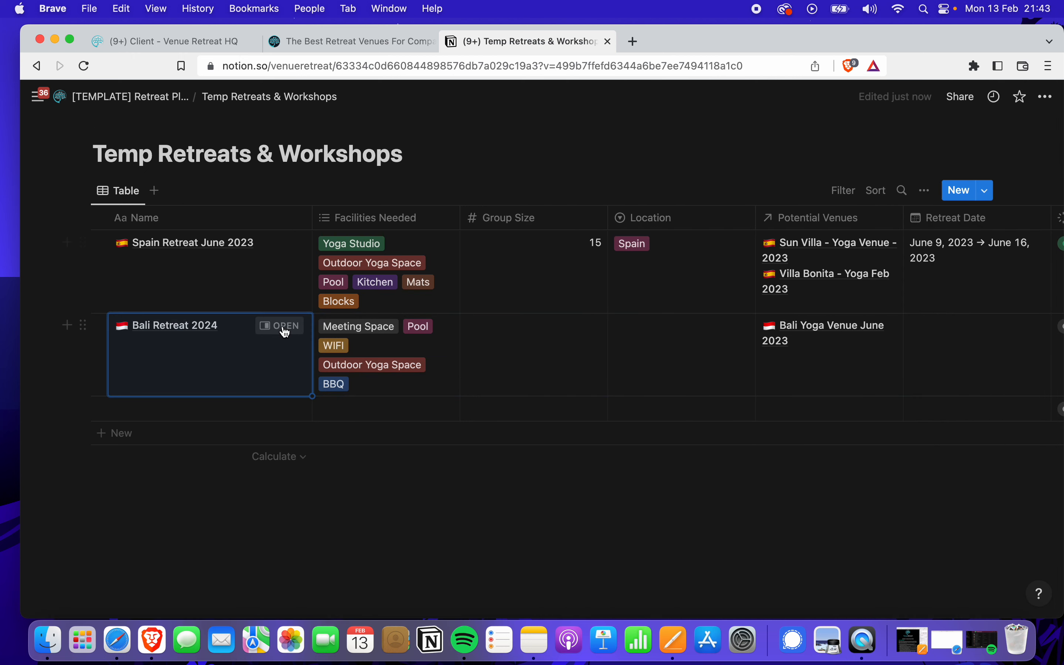
pyautogui.click(275, 328)
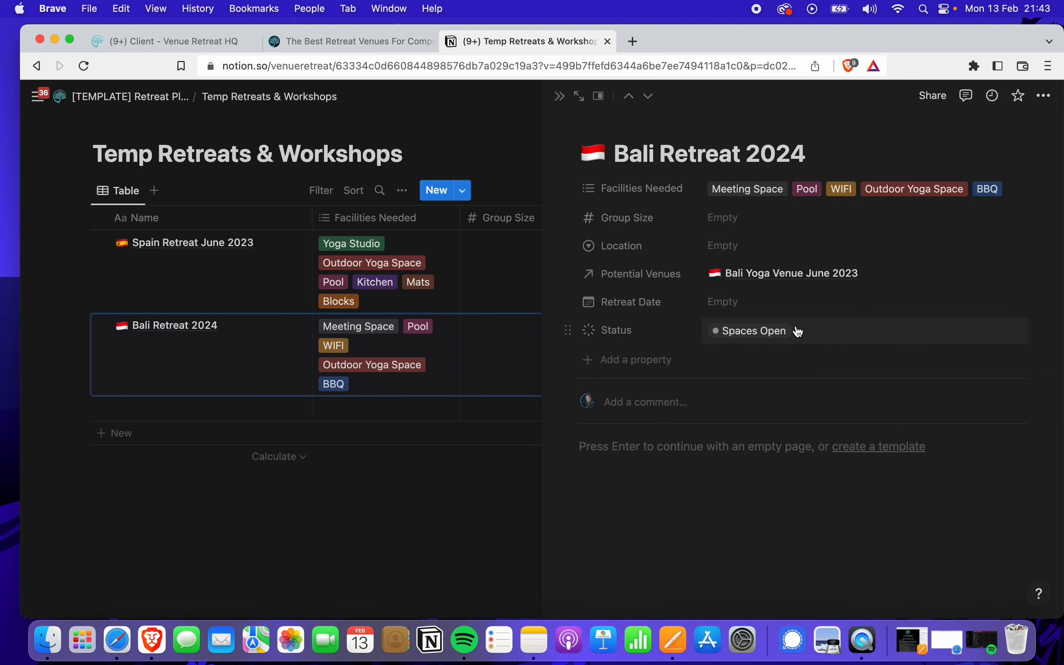
# Add a two-way Relation property to Temp Retreat Clients, also shown on that database
pyautogui.click(601, 360)
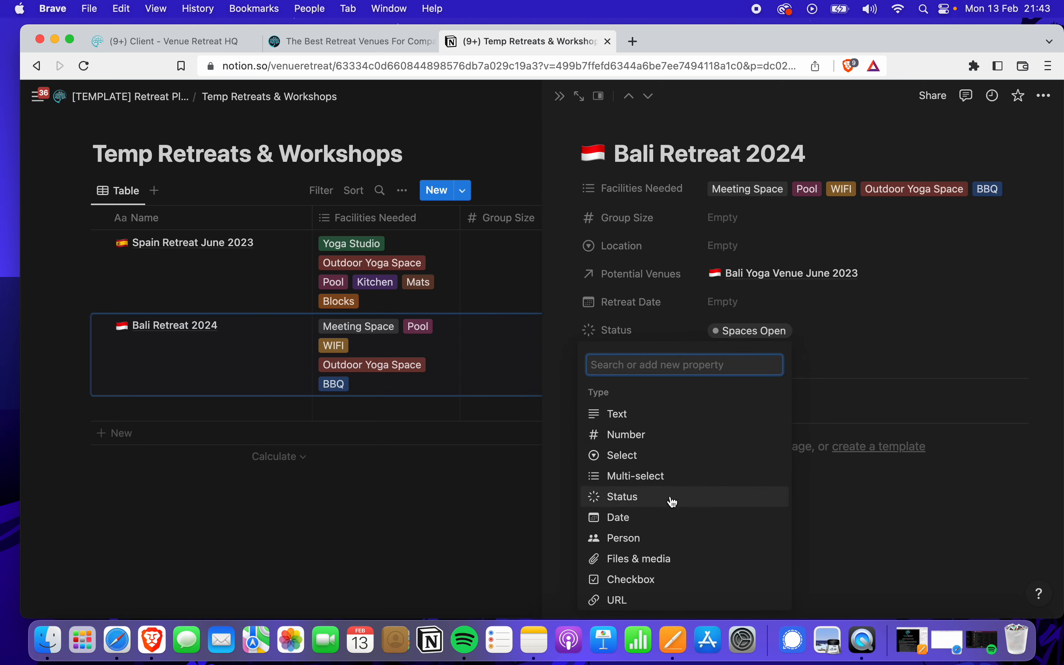
pyautogui.scroll(-5, 669, 505)
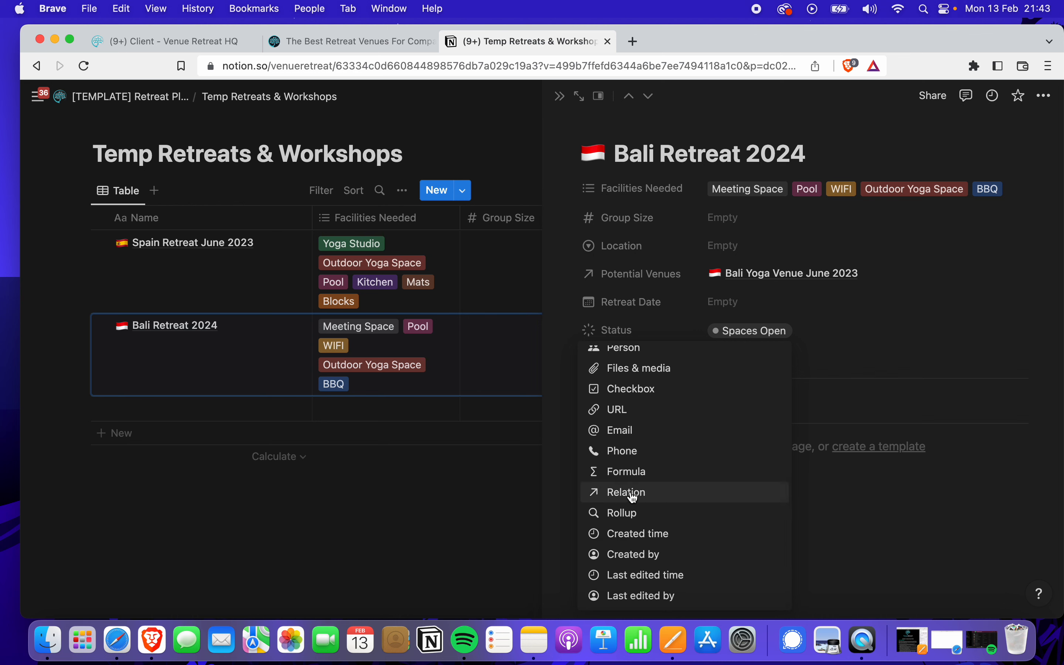
pyautogui.click(633, 494)
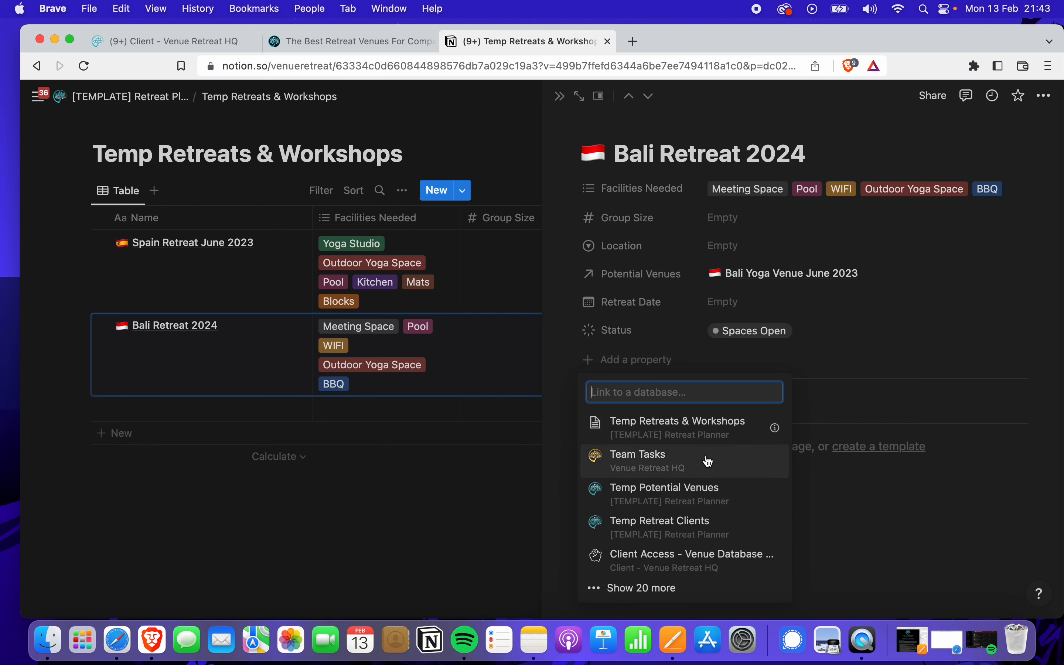
pyautogui.write('temp')
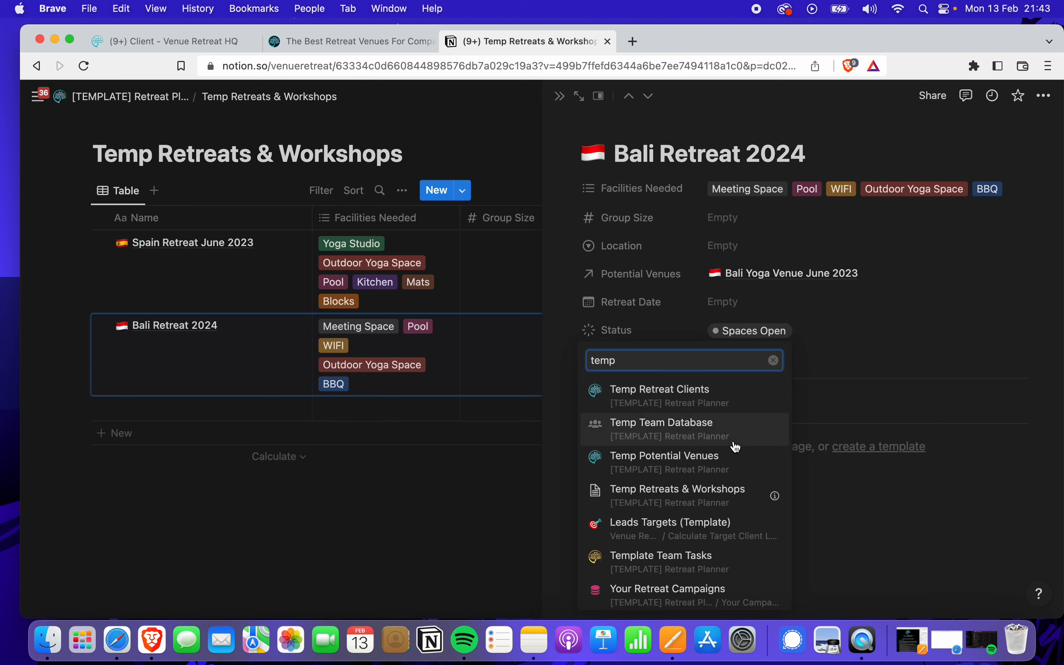
pyautogui.click(699, 399)
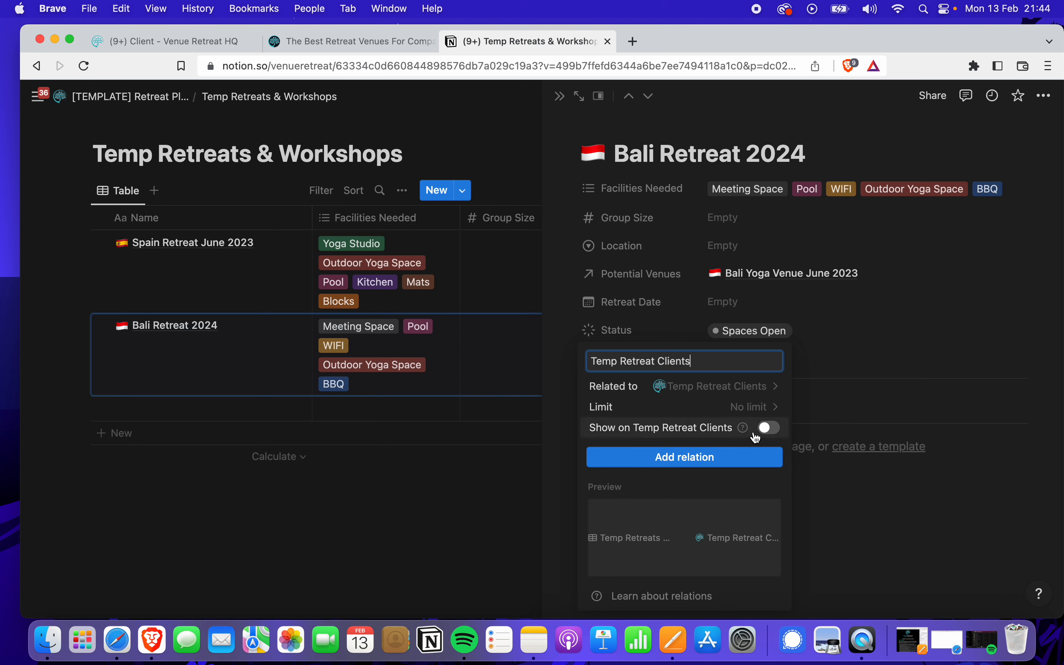
pyautogui.click(769, 429)
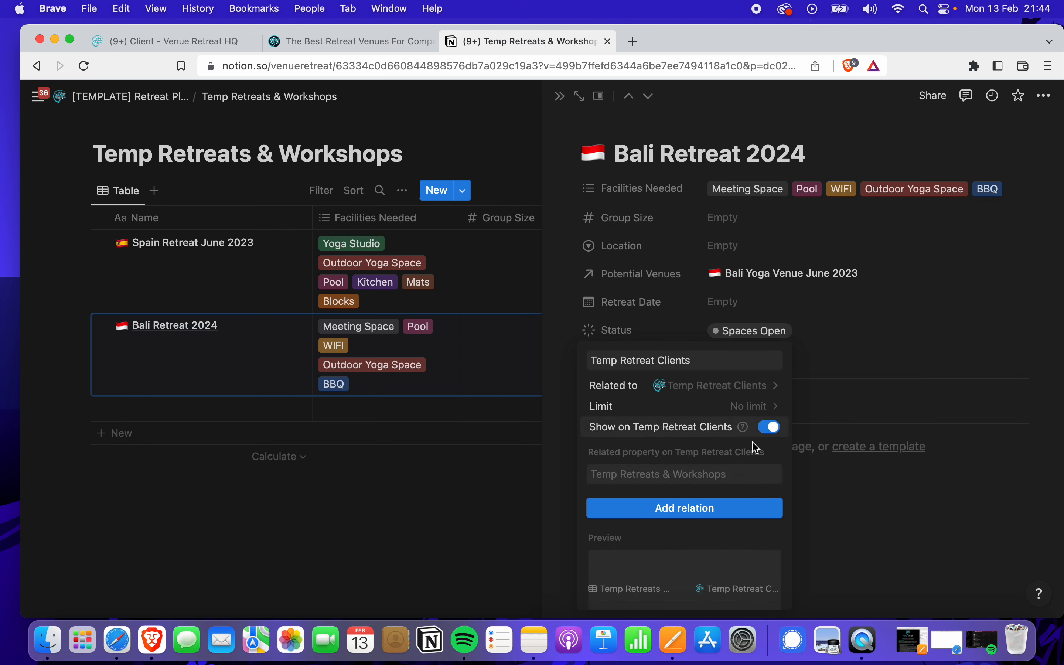
pyautogui.click(724, 518)
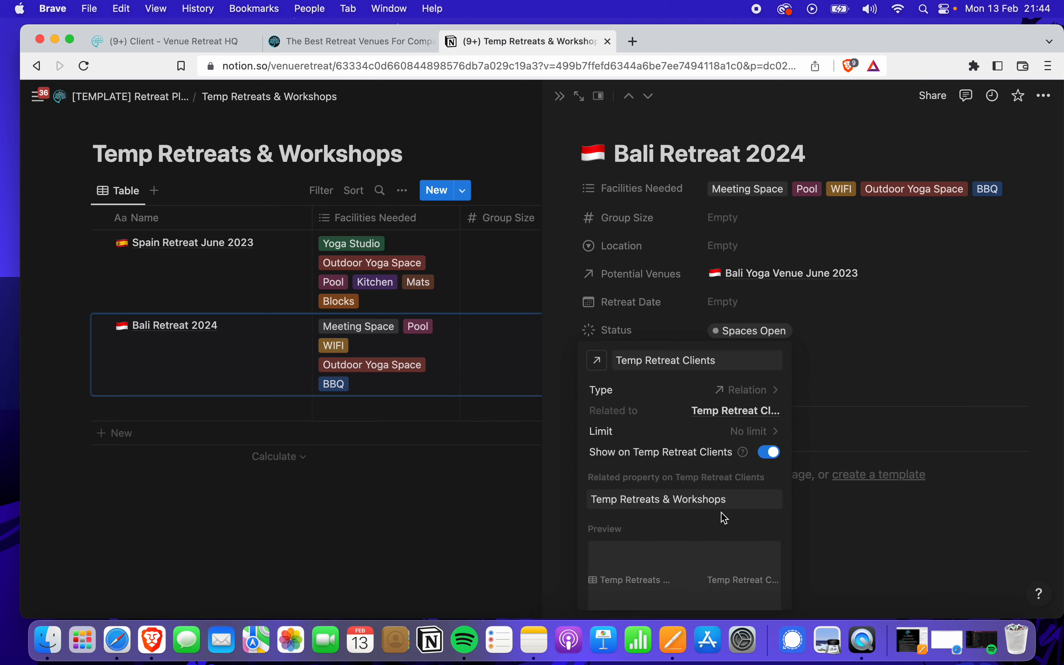
pyautogui.click(888, 361)
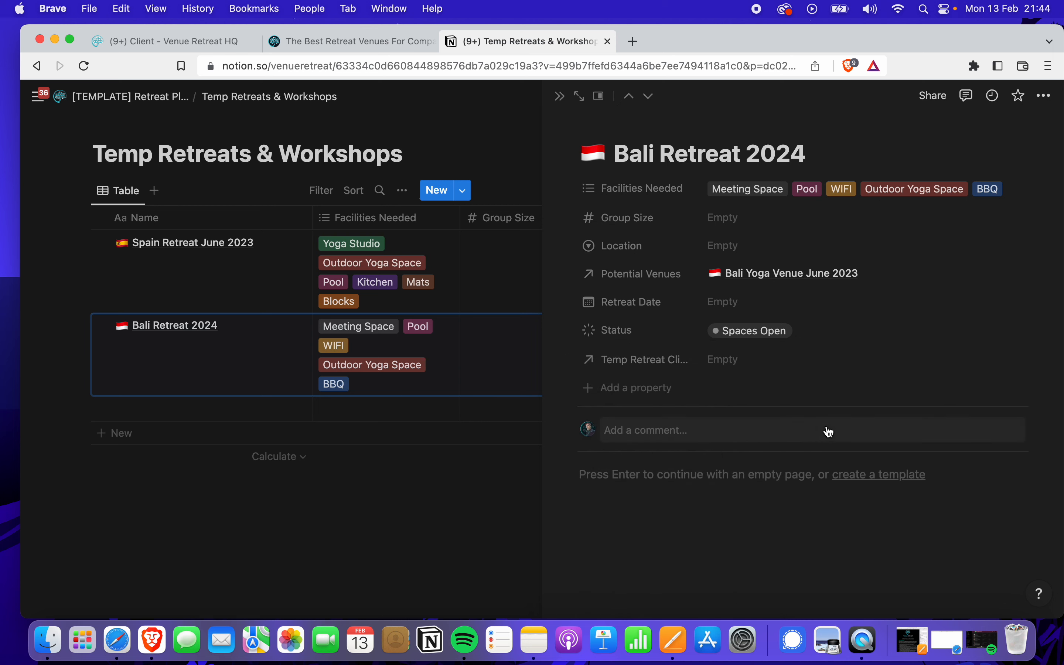
pyautogui.click(786, 360)
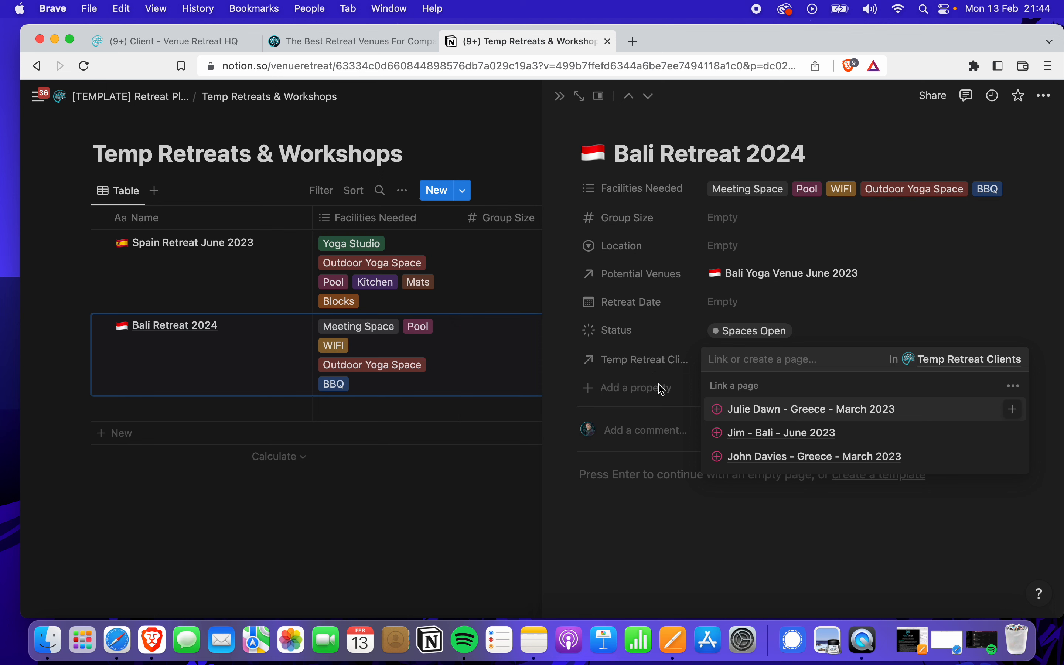
# Close the Bali Retreat 2024 peek and look over the Temp Retreat Clients database
pyautogui.press('Escape')
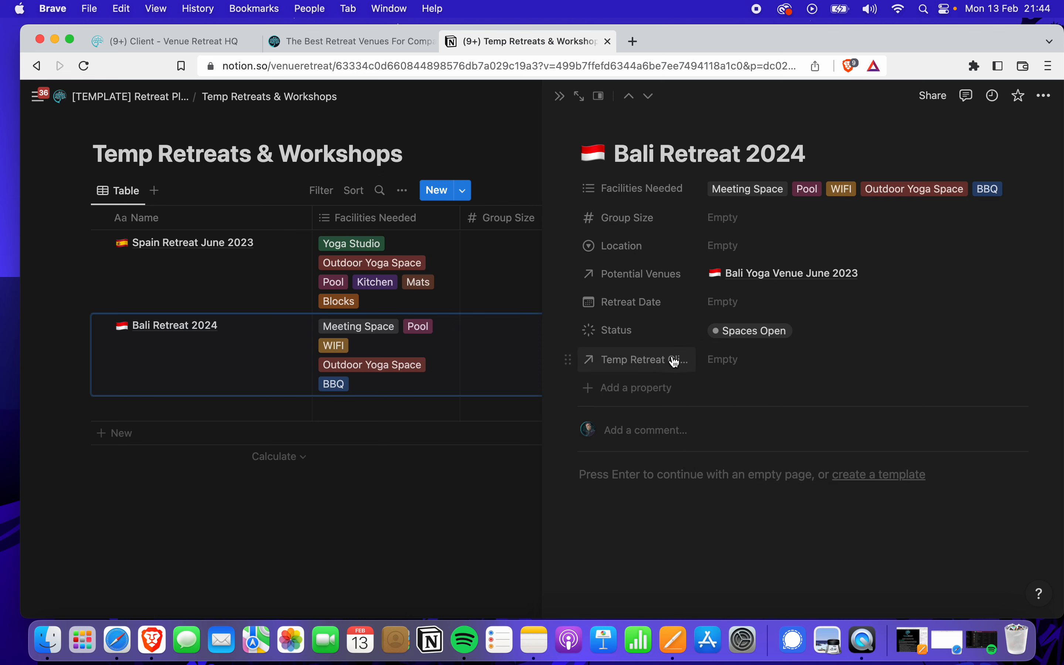
pyautogui.click(559, 96)
pyautogui.click(92, 96)
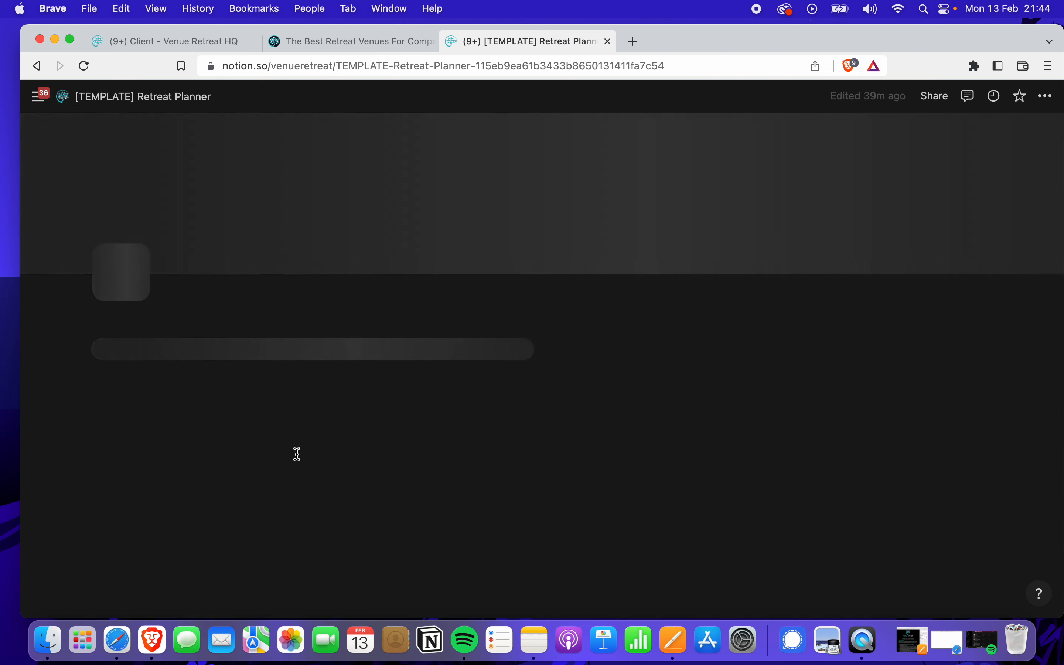
pyautogui.scroll(-7, 299, 464)
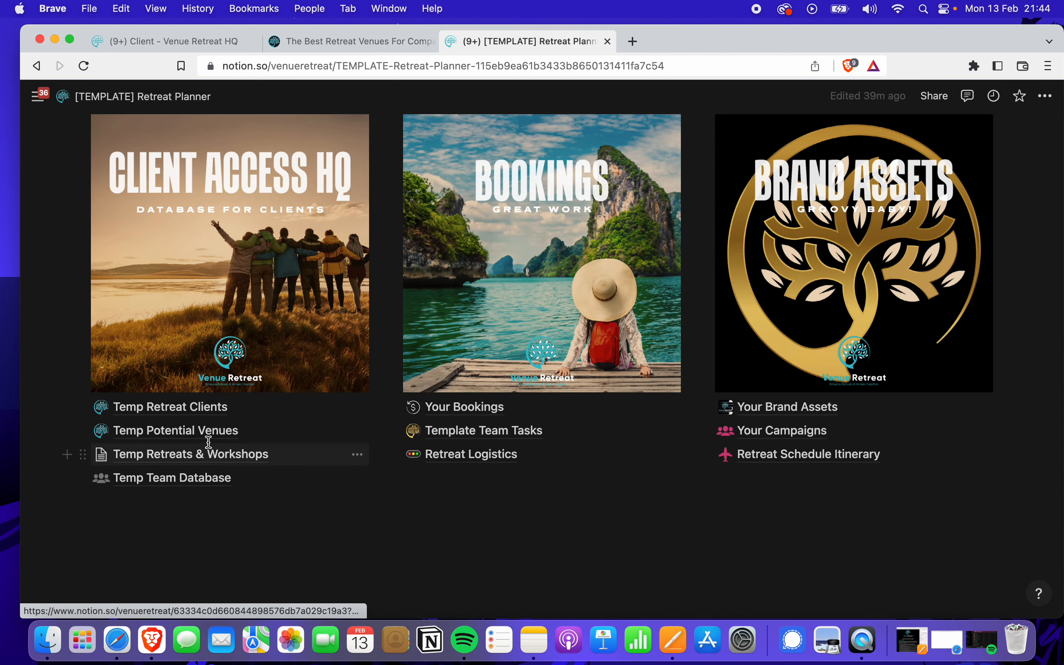
pyautogui.click(206, 414)
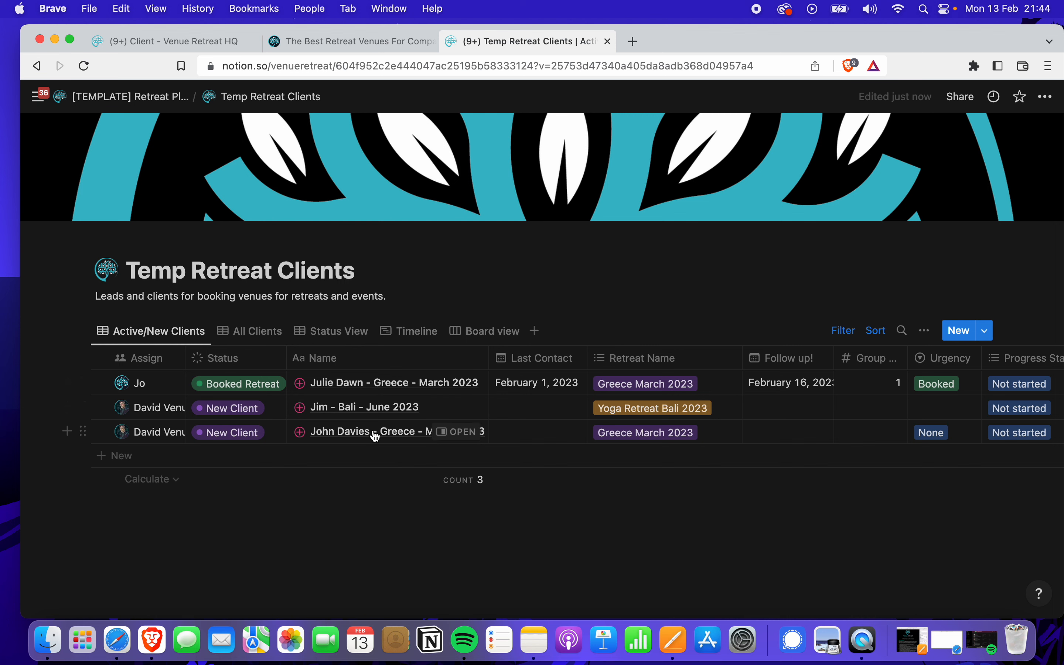
# Return via Retreat Planner to the Temp Retreats & Workshops table
pyautogui.click(132, 97)
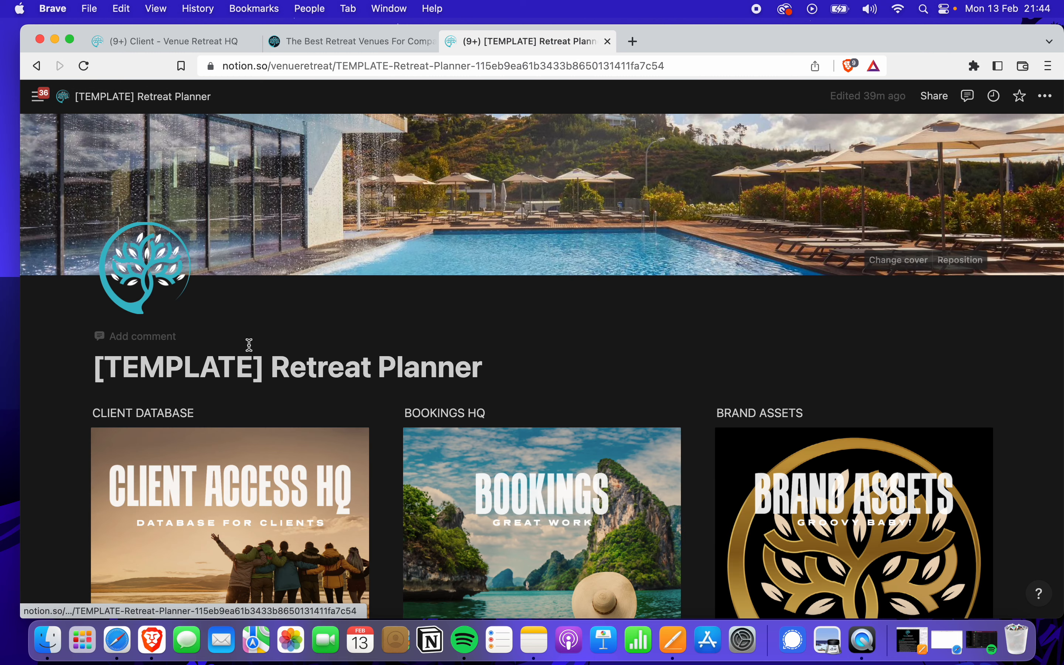
pyautogui.scroll(-7, 334, 480)
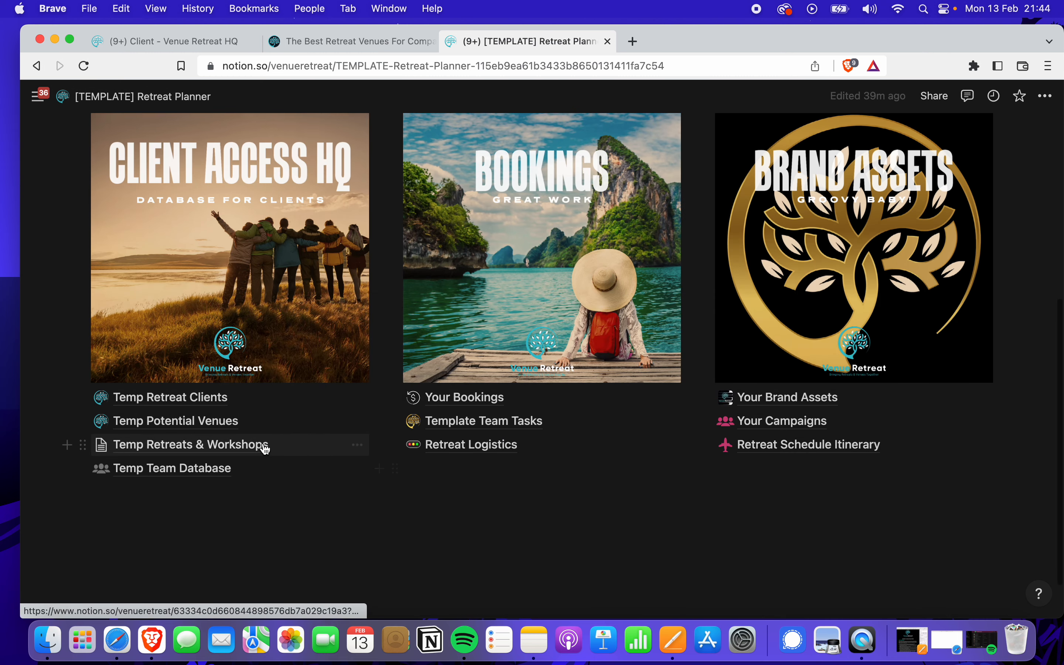
pyautogui.click(217, 446)
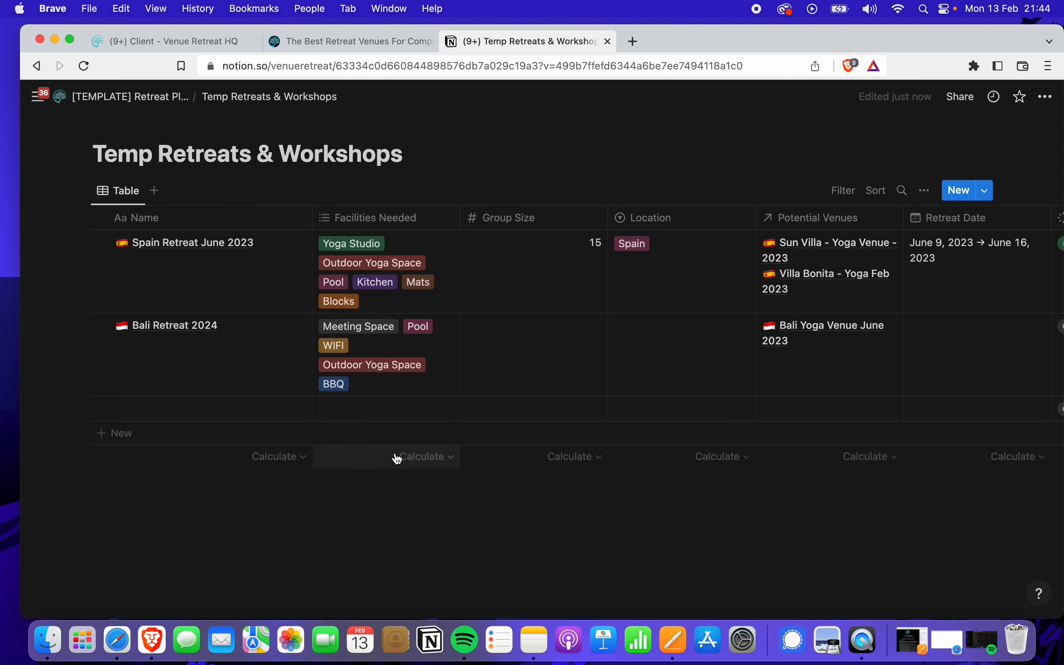
# Add the Bali - June 2023 client entry to Bali Retreat 2024's Temp Retreat Clients relation
pyautogui.click(286, 328)
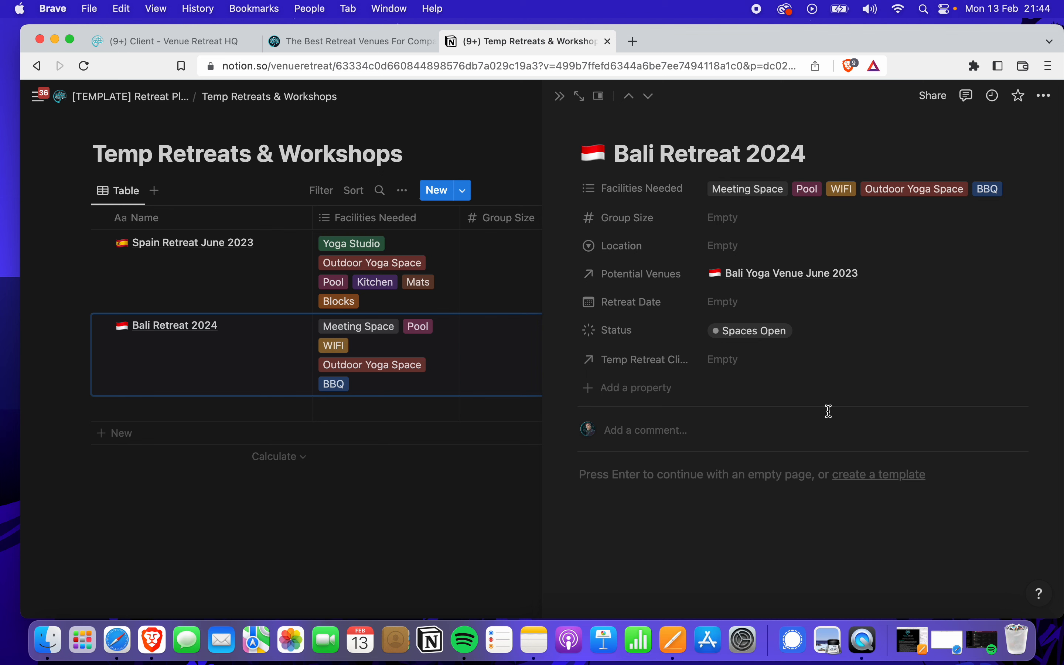
pyautogui.click(740, 369)
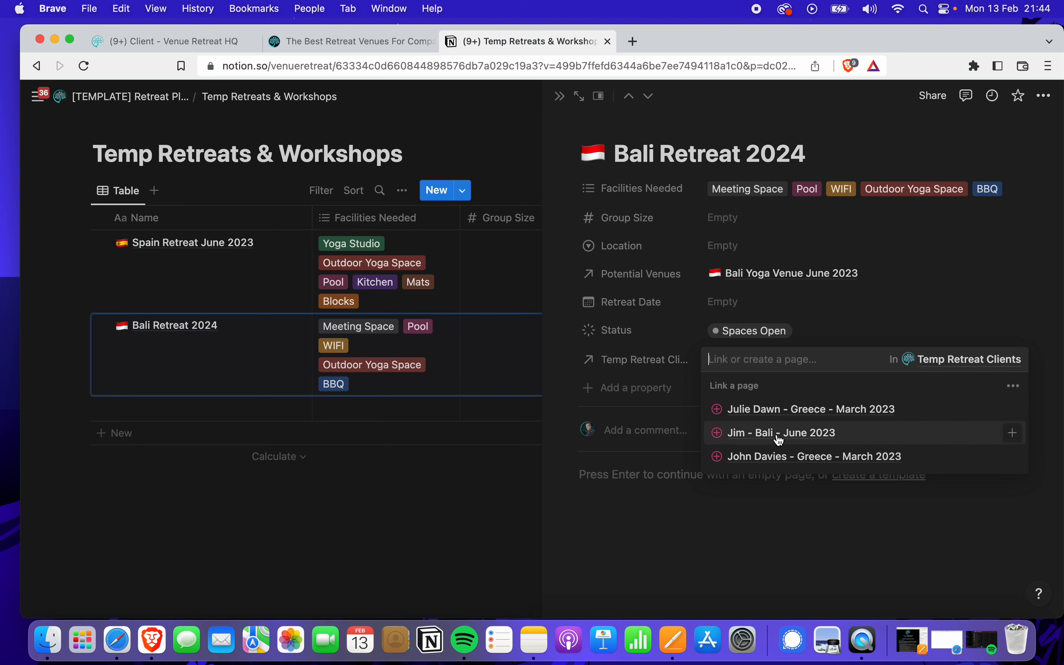
pyautogui.click(1013, 433)
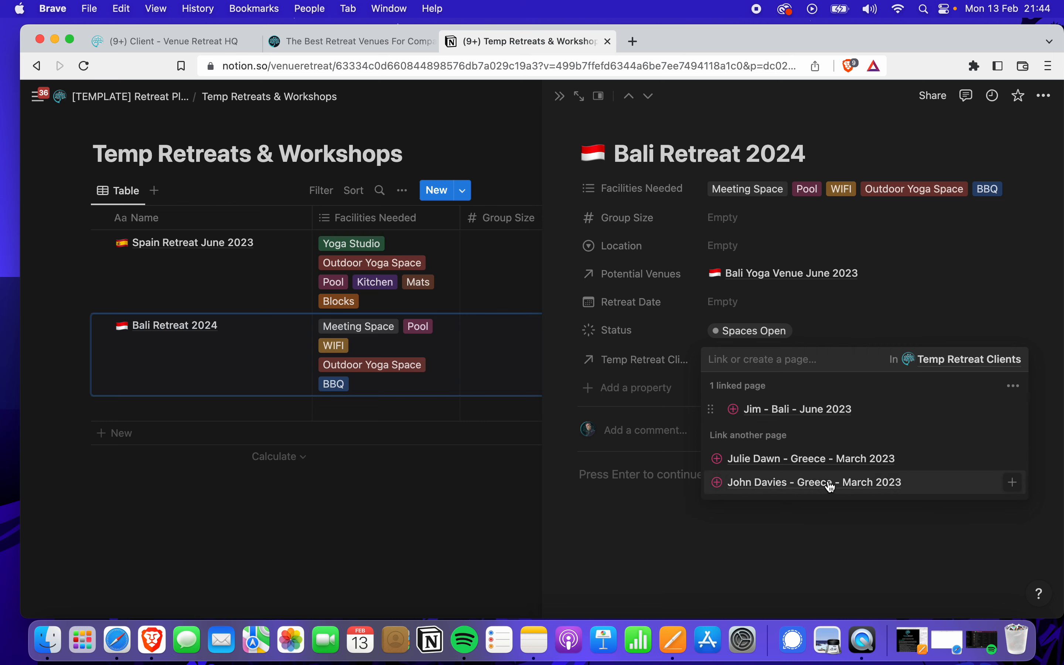
pyautogui.click(833, 552)
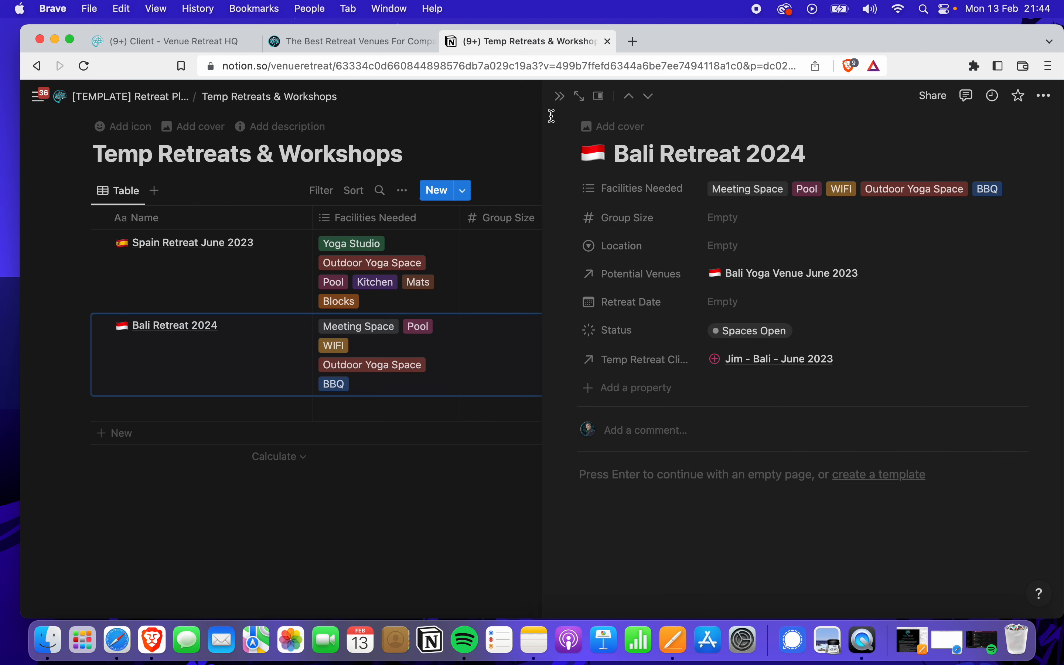
pyautogui.click(562, 97)
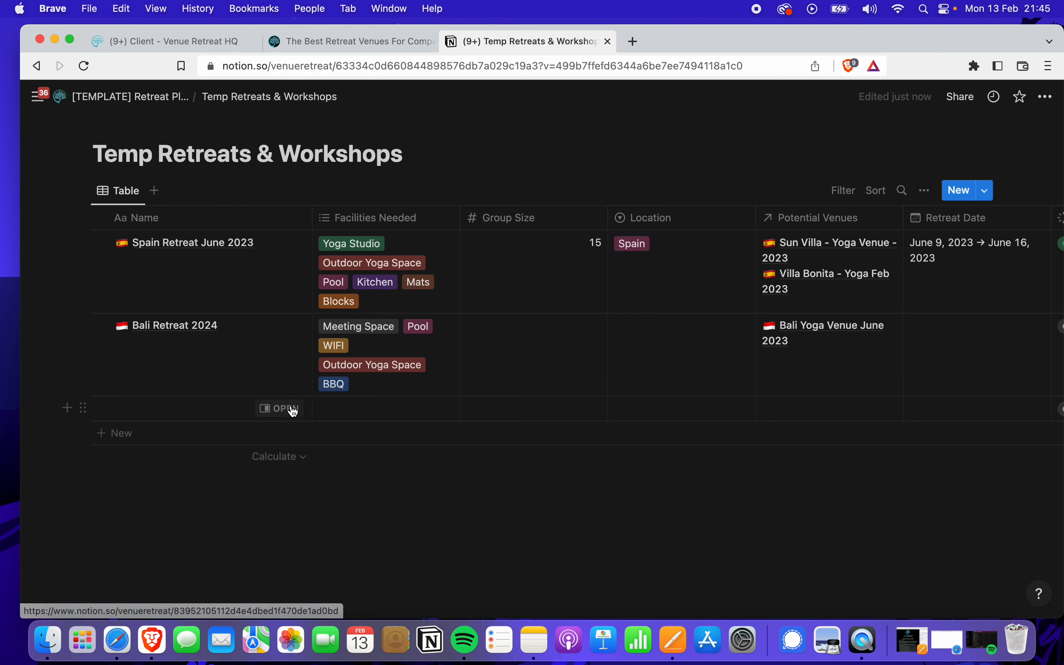
# Create a 'Greece Retreat' row and link the two Greece March 2023 client records, with no venue
pyautogui.click(292, 409)
pyautogui.write('Gree')
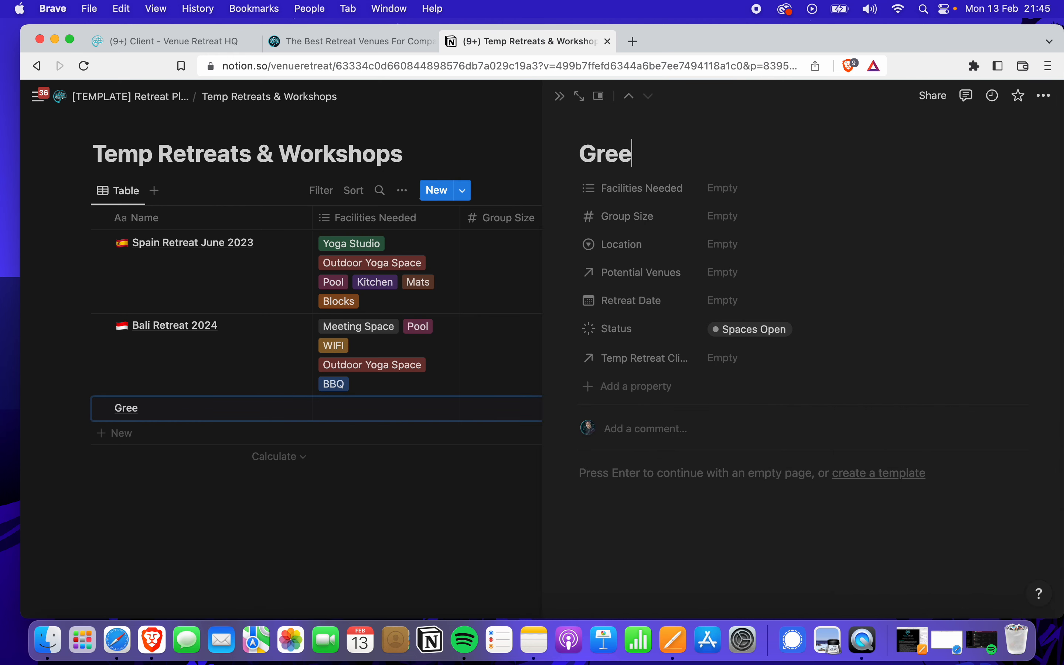
pyautogui.write('ce Retreat')
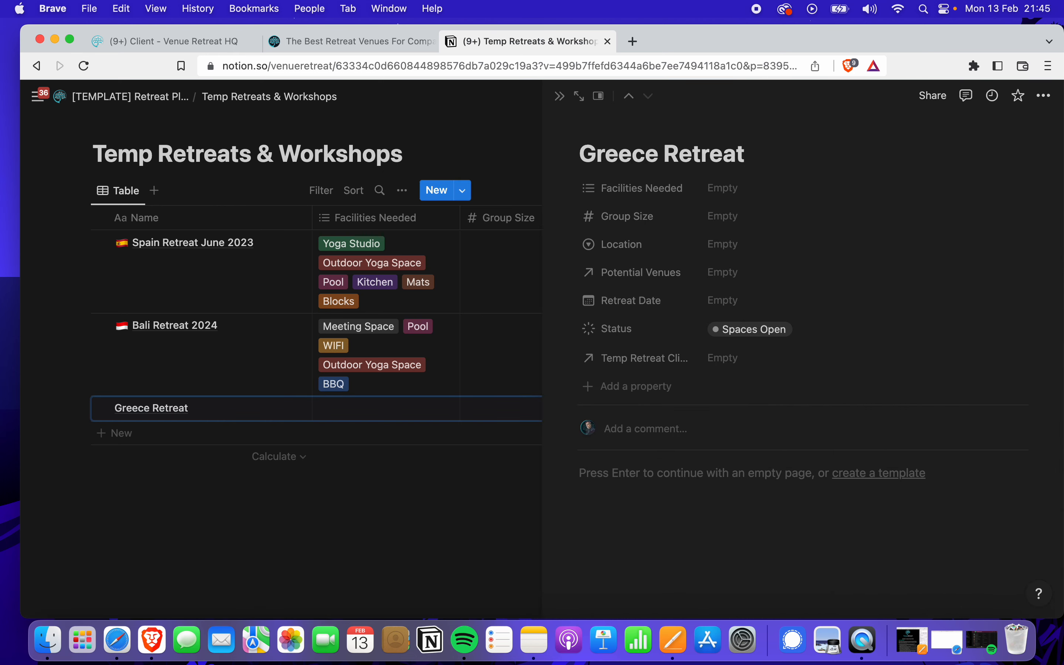
pyautogui.click(730, 283)
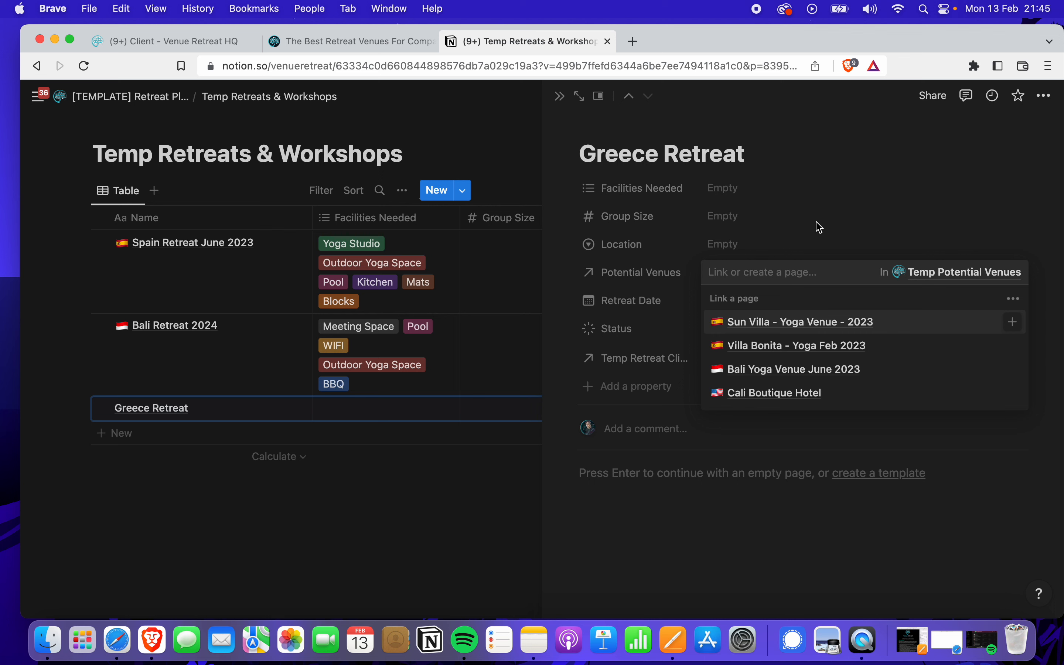
pyautogui.click(784, 224)
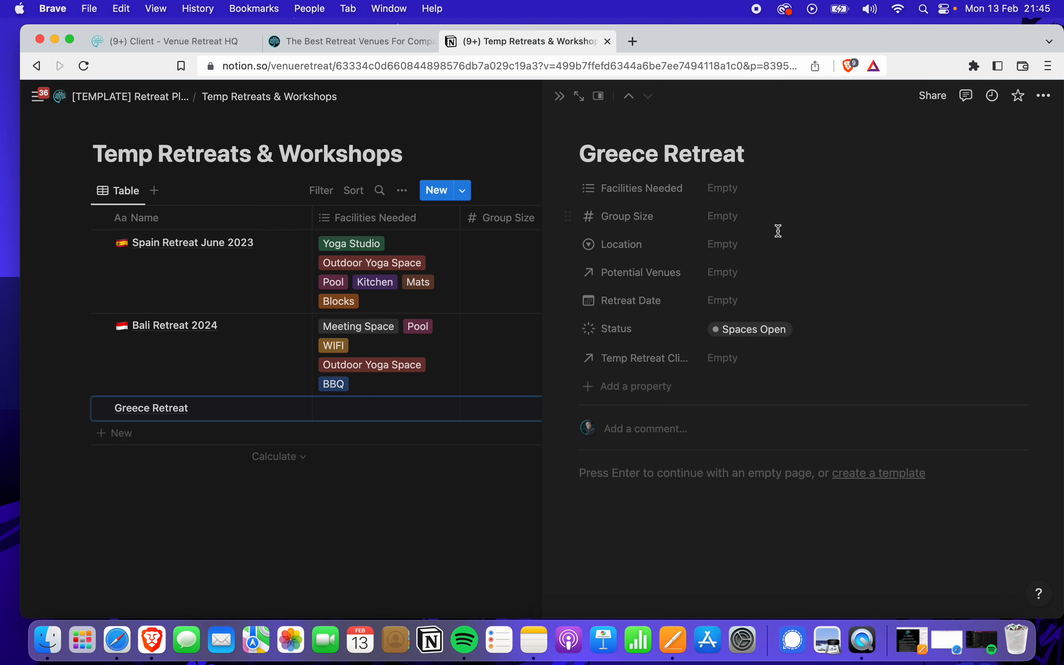
pyautogui.click(746, 359)
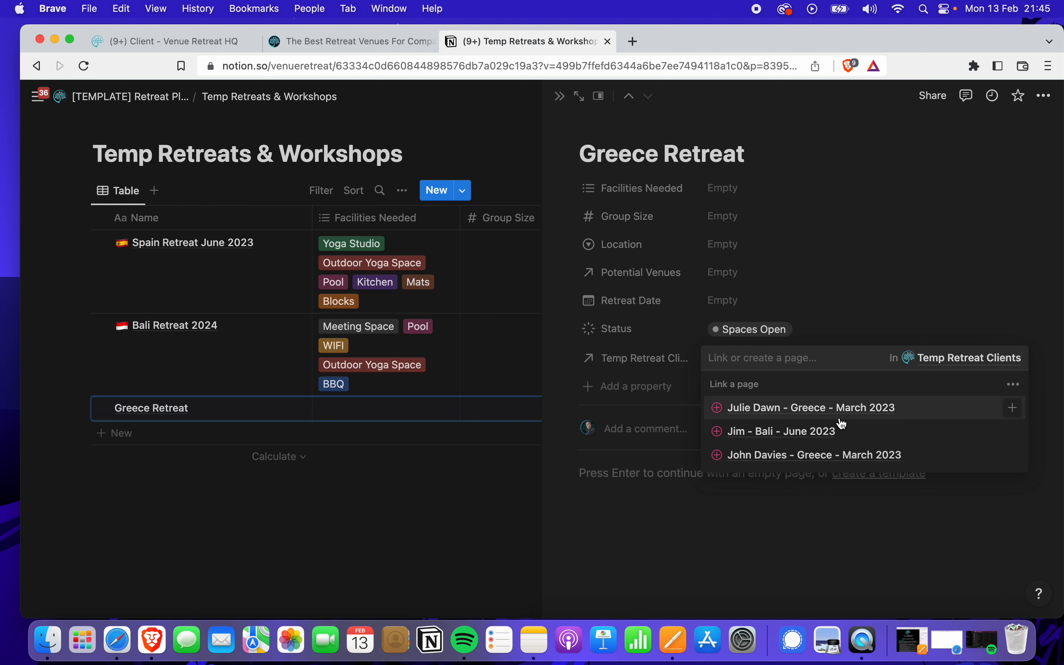
pyautogui.click(1011, 409)
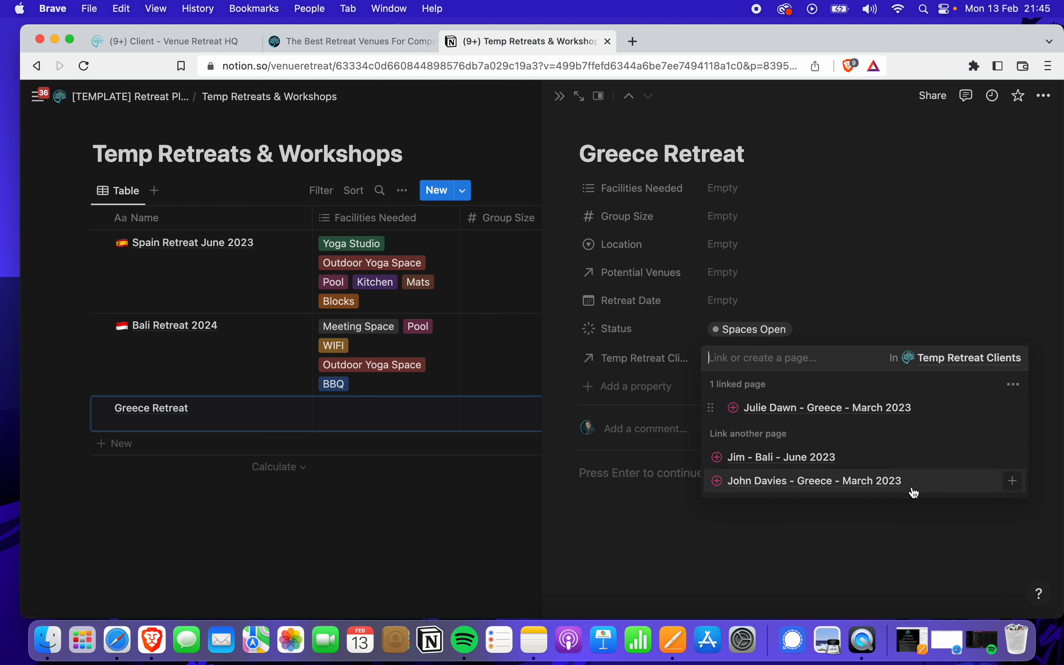
pyautogui.click(1013, 480)
pyautogui.click(689, 547)
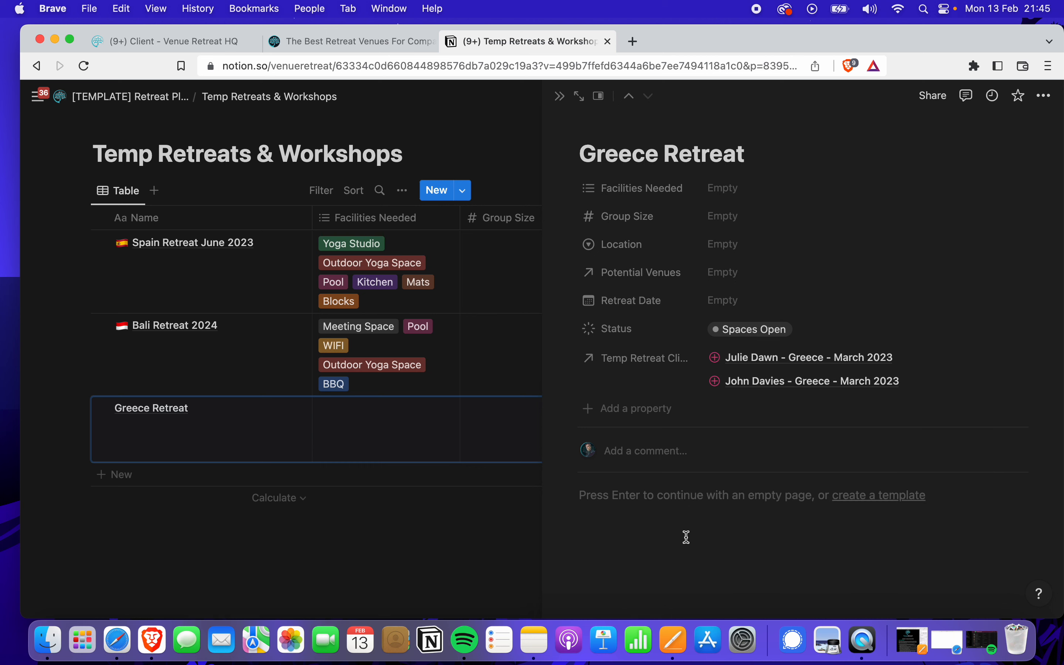
pyautogui.click(560, 96)
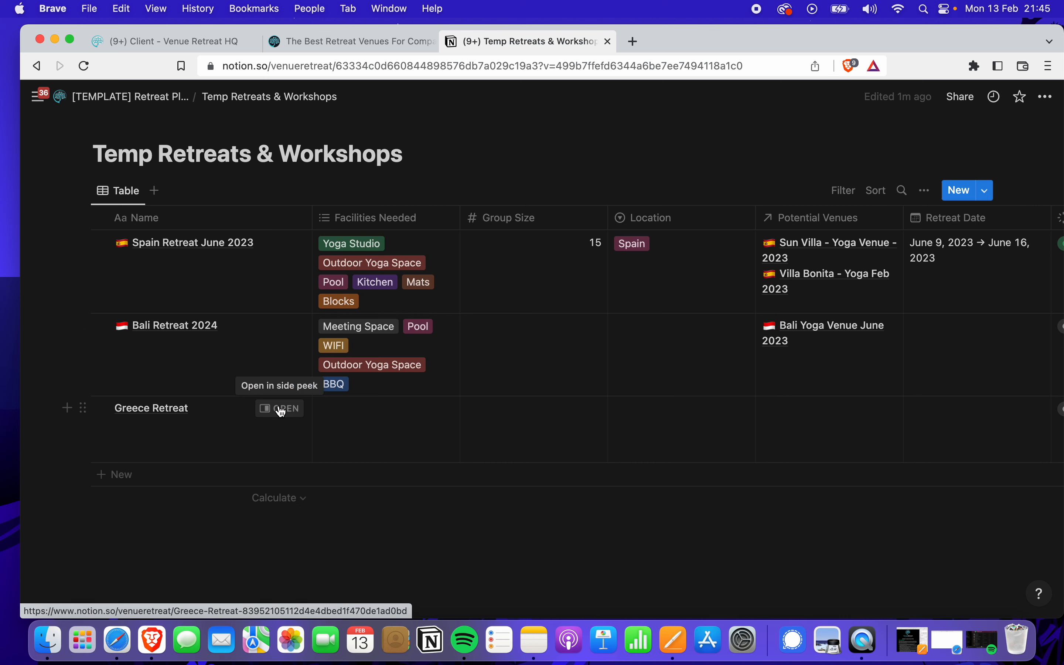
# Set the Greek flag emoji as the Greece Retreat page icon
pyautogui.click(280, 409)
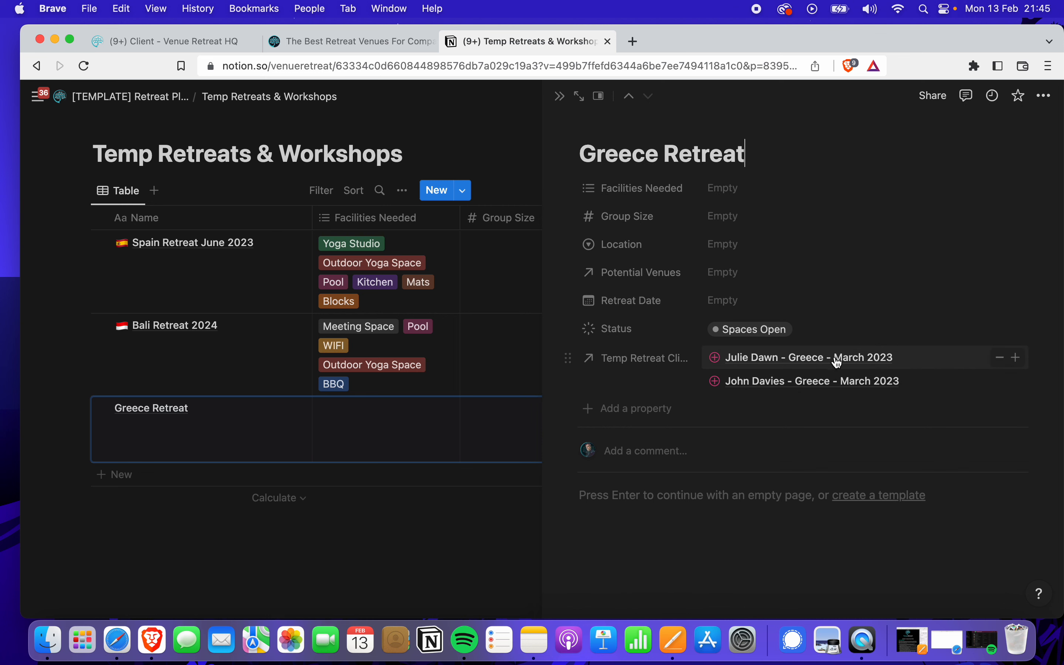
pyautogui.click(559, 98)
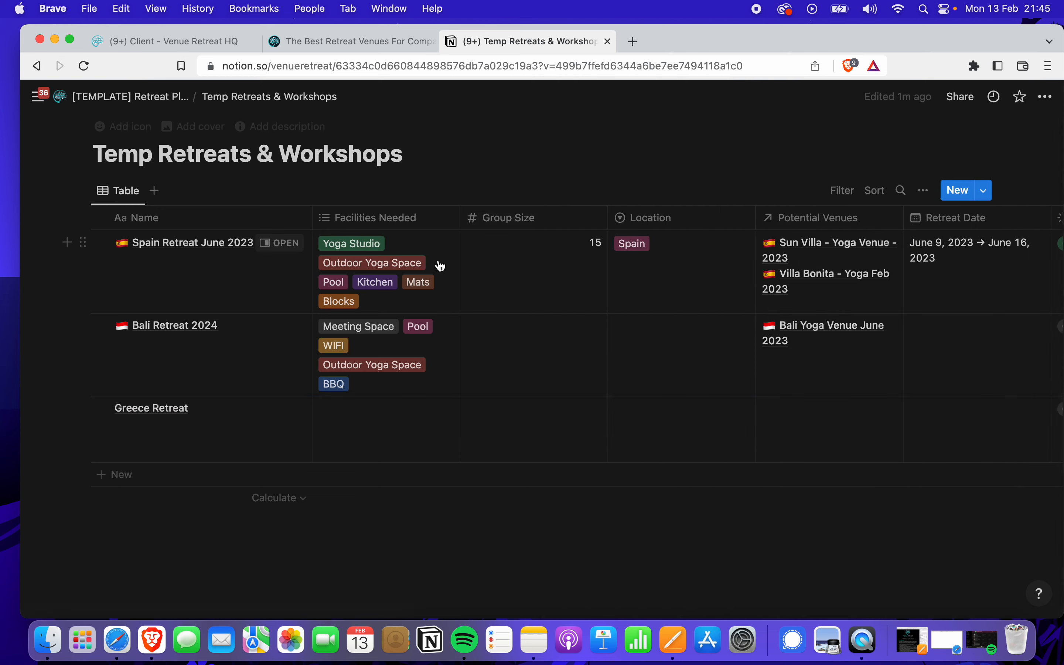
pyautogui.click(404, 411)
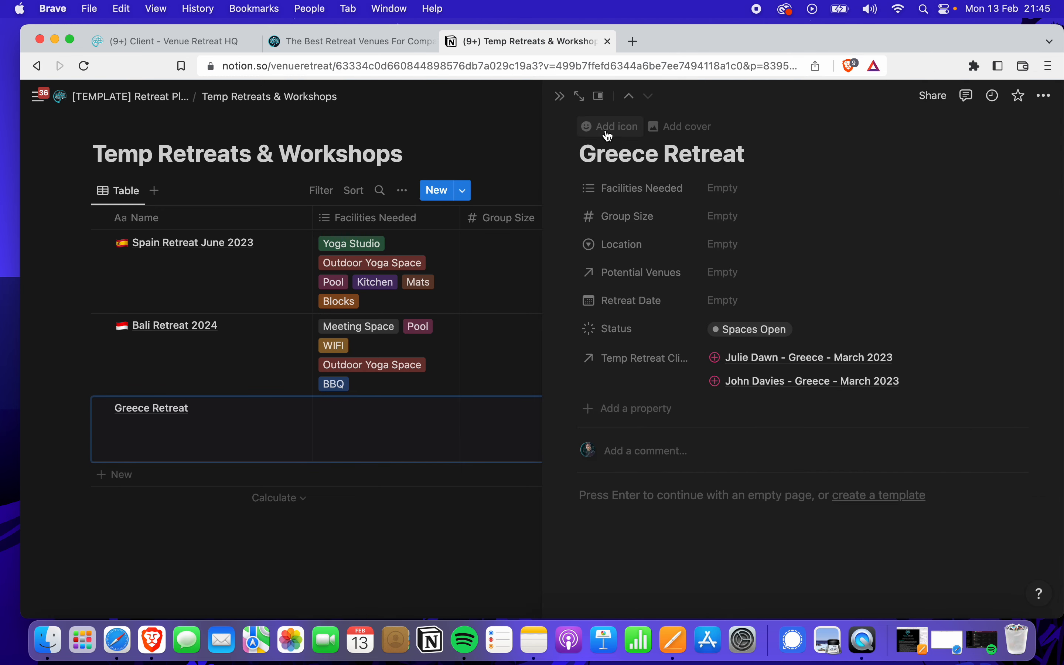
pyautogui.click(607, 128)
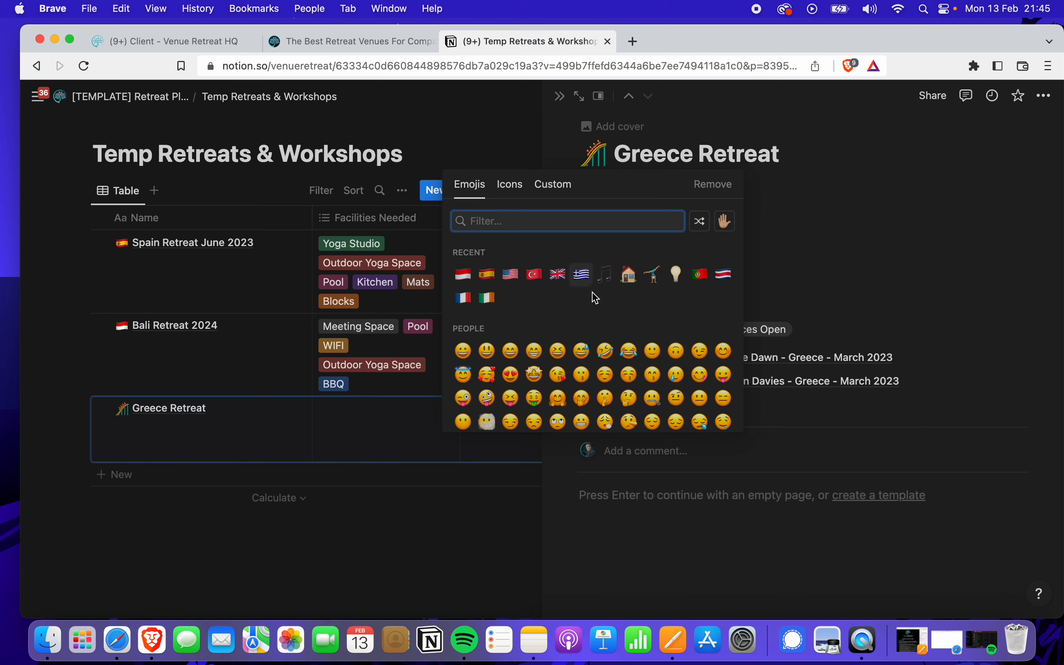
pyautogui.click(581, 275)
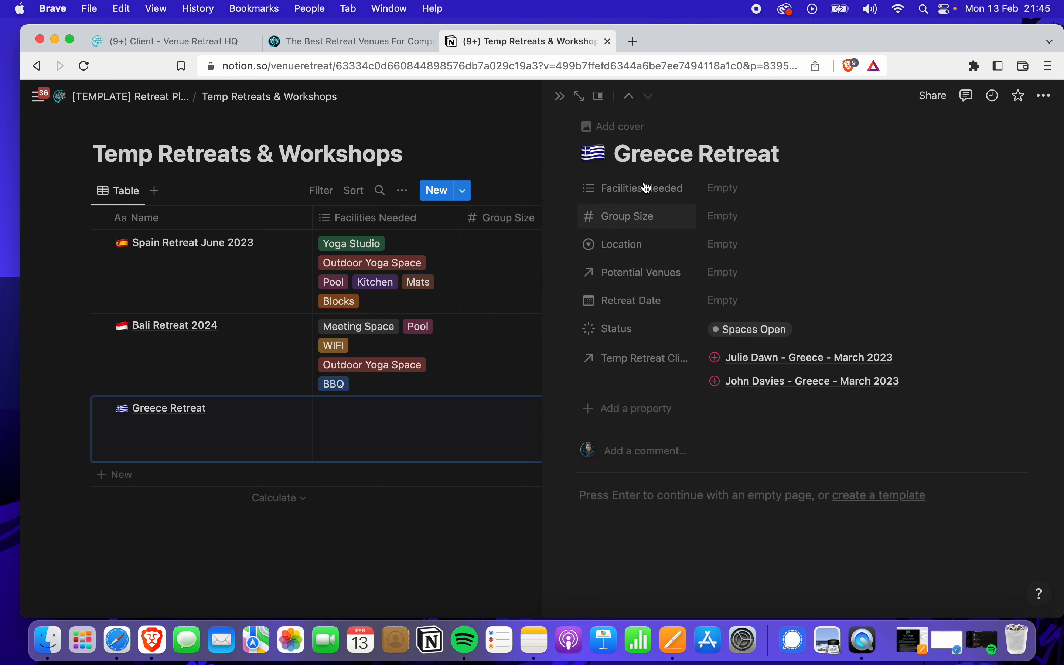
# Browse the other icon options, then keep the Greek flag and close the Greece Retreat page
pyautogui.click(589, 154)
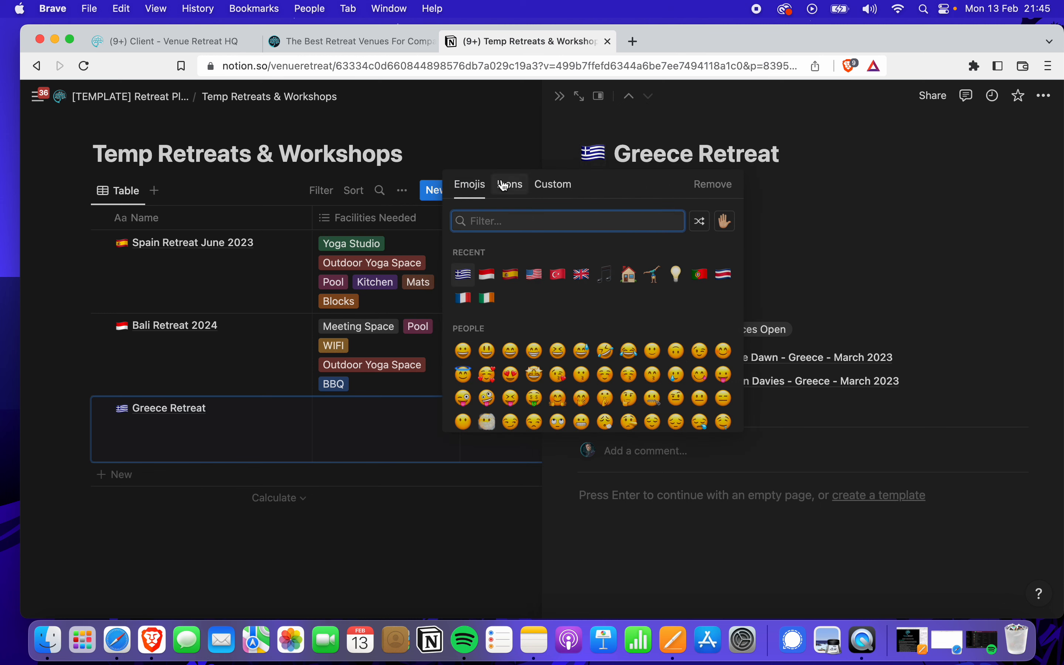
pyautogui.click(509, 184)
pyautogui.click(558, 185)
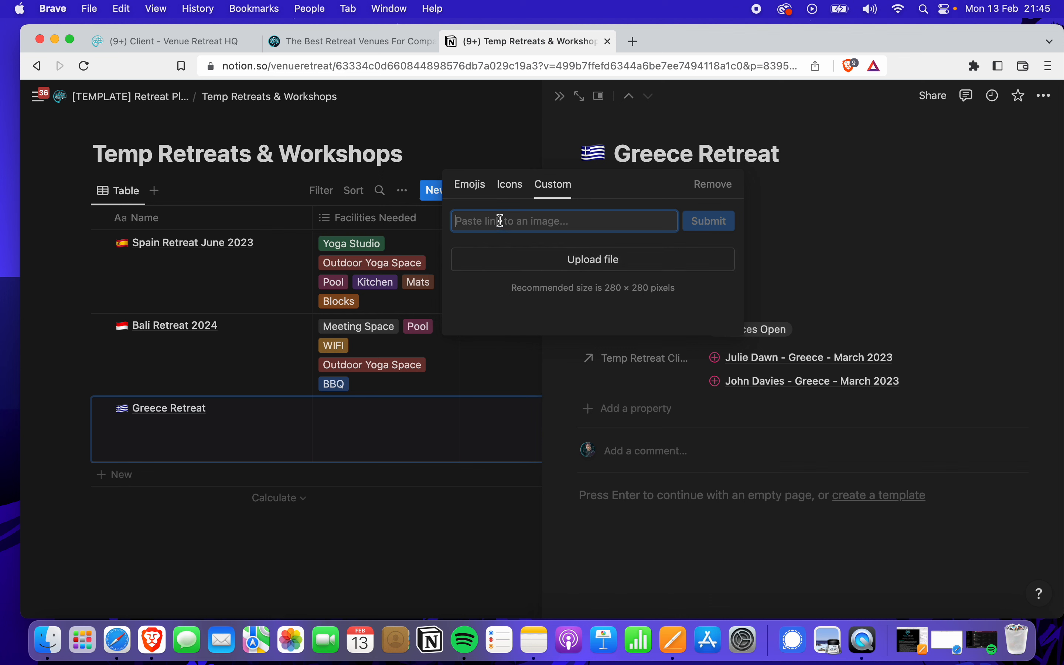
pyautogui.click(469, 187)
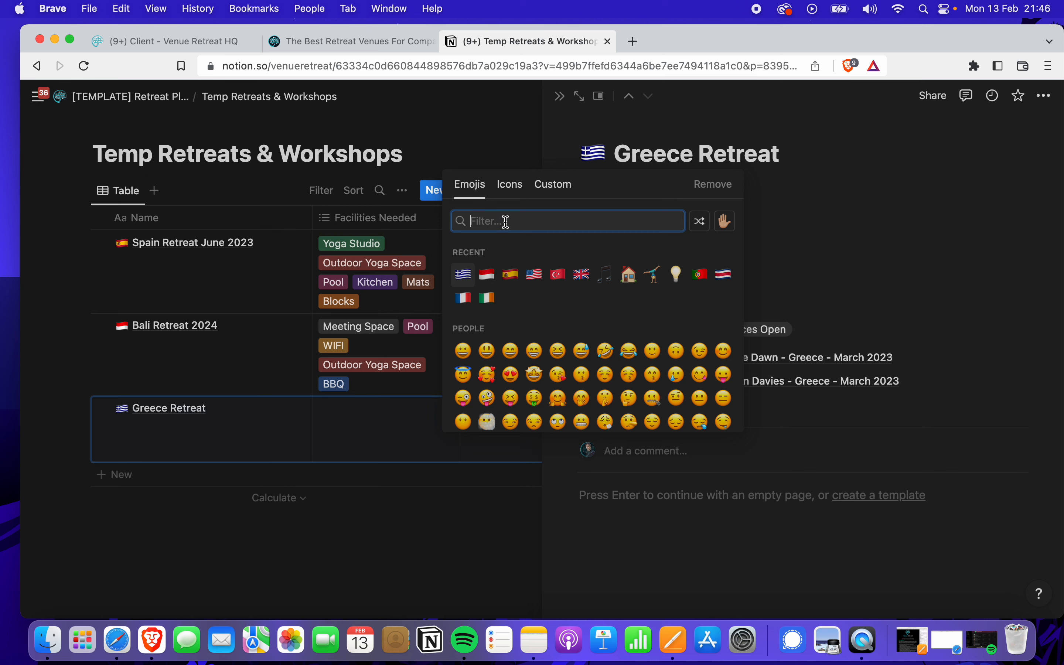
pyautogui.write('france')
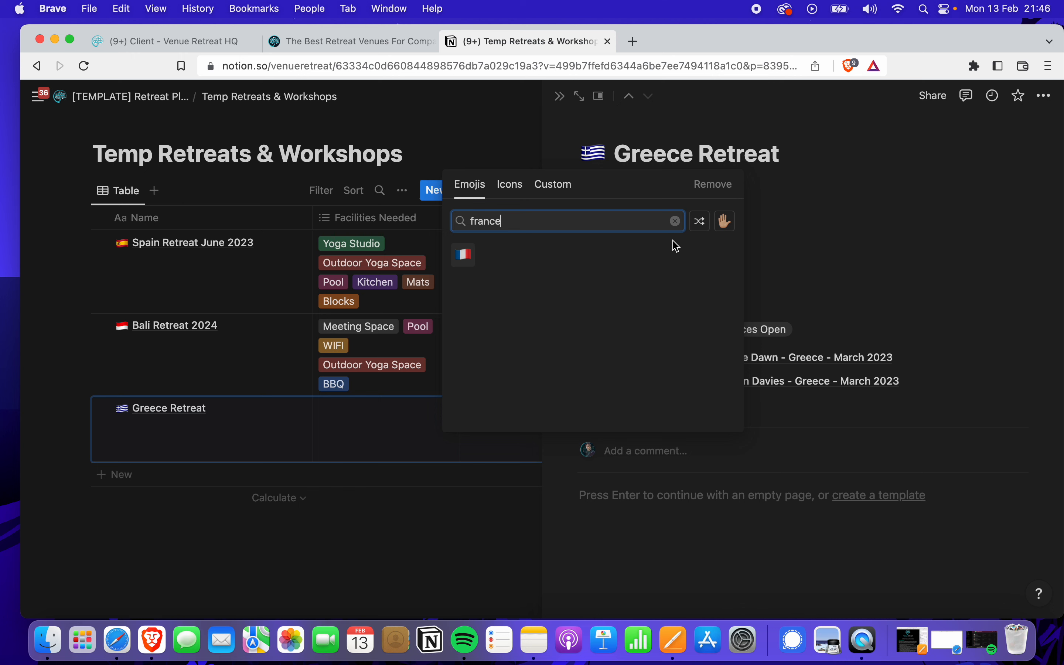
pyautogui.click(794, 225)
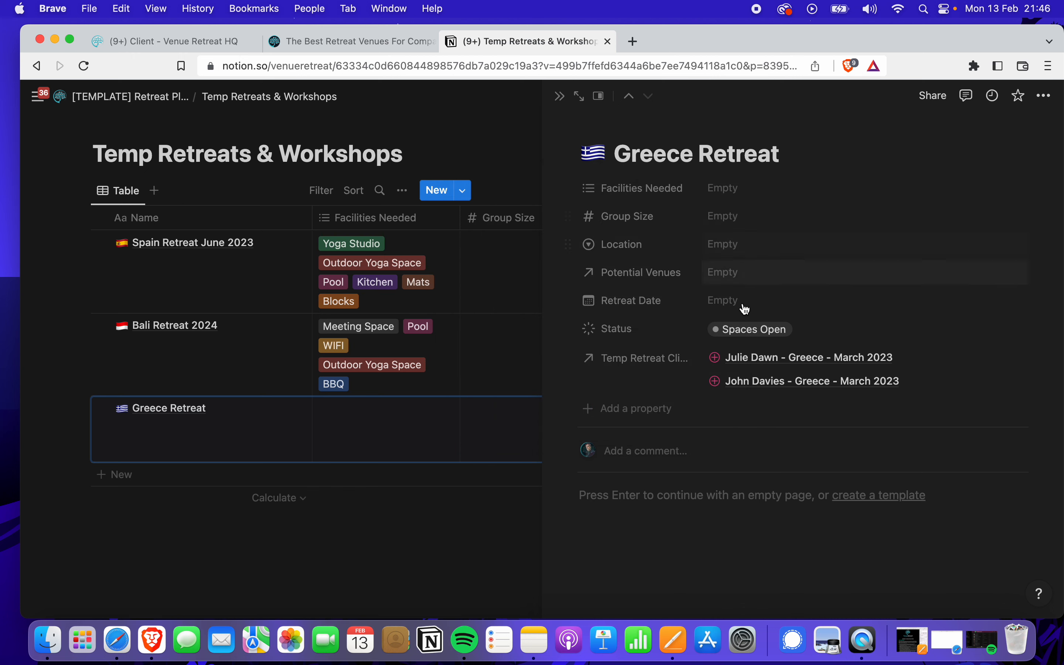
pyautogui.click(560, 97)
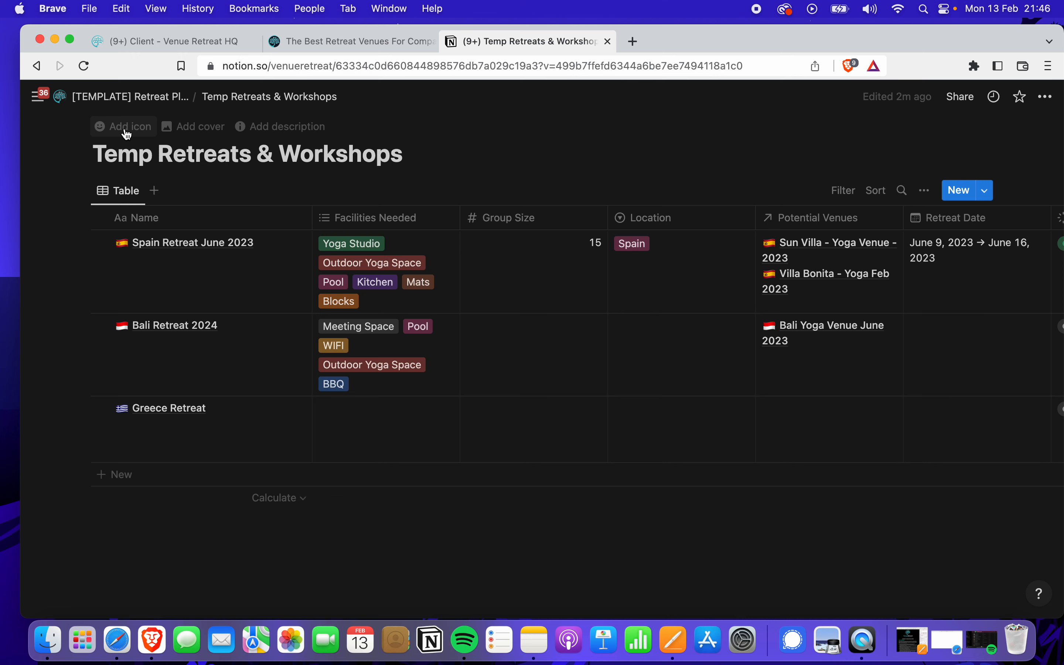
# Add the orange yoga-pose emoji icon to Temp Retreats & Workshops and return to Retreat Planner
pyautogui.click(126, 132)
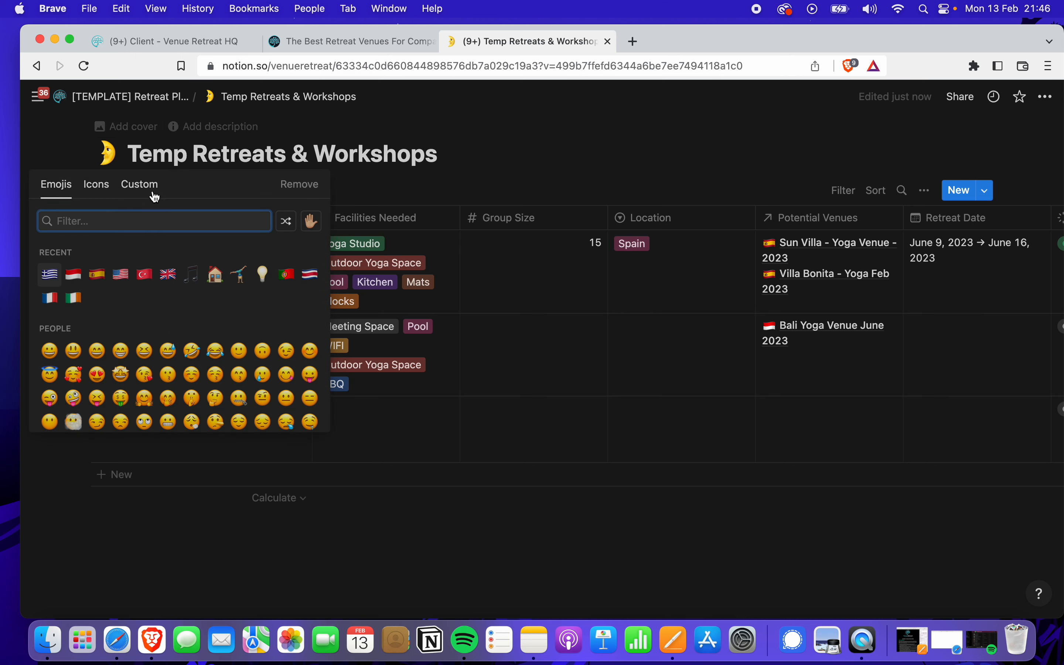
pyautogui.write('yoga')
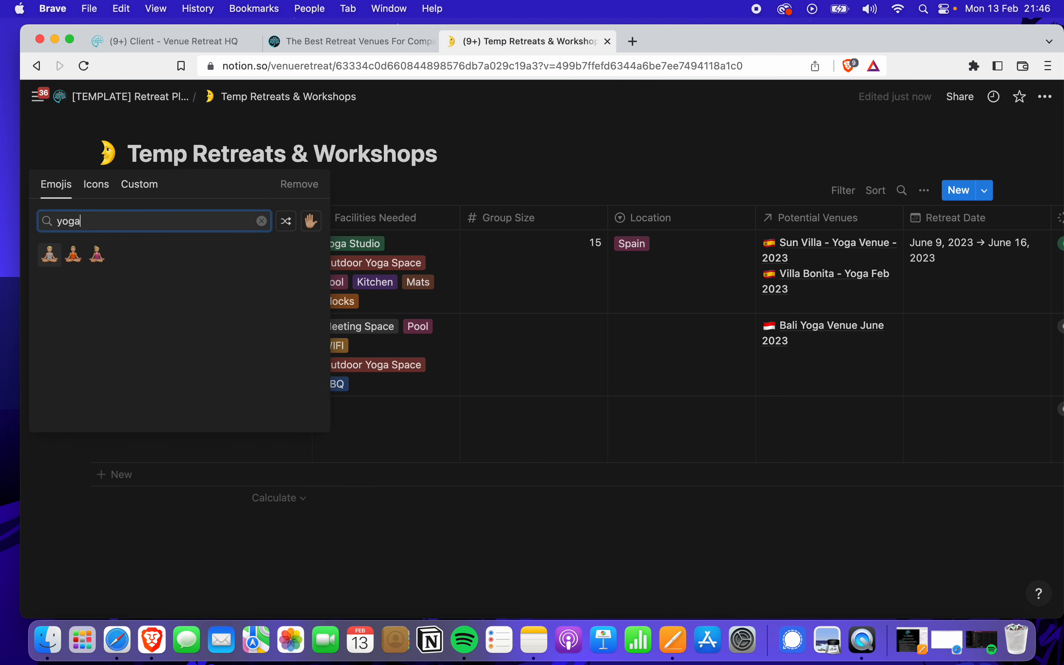
pyautogui.click(73, 254)
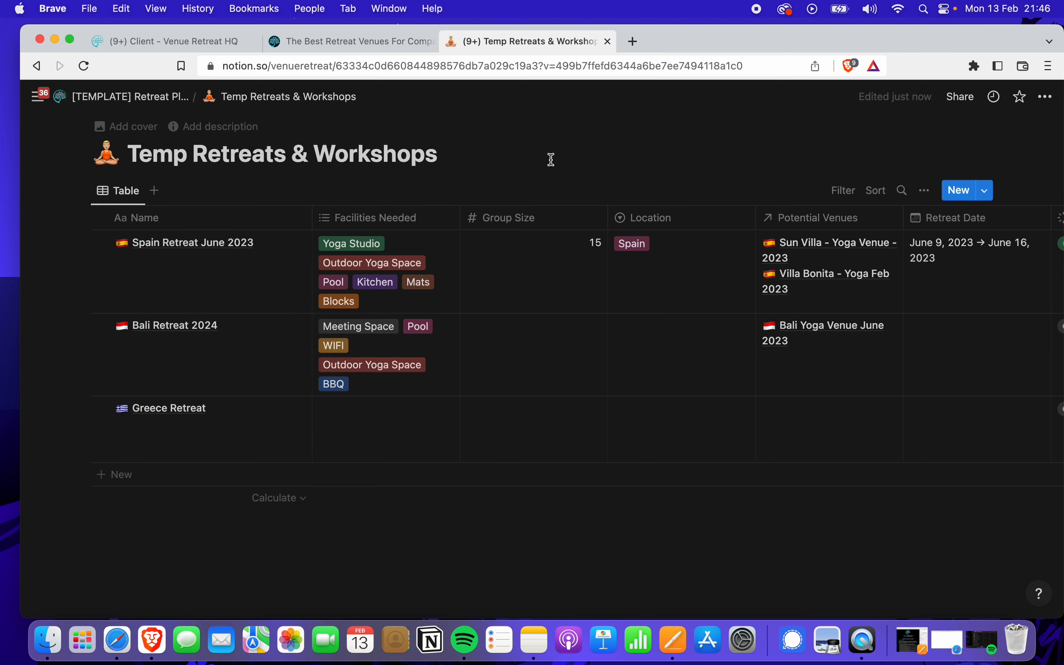
pyautogui.click(130, 97)
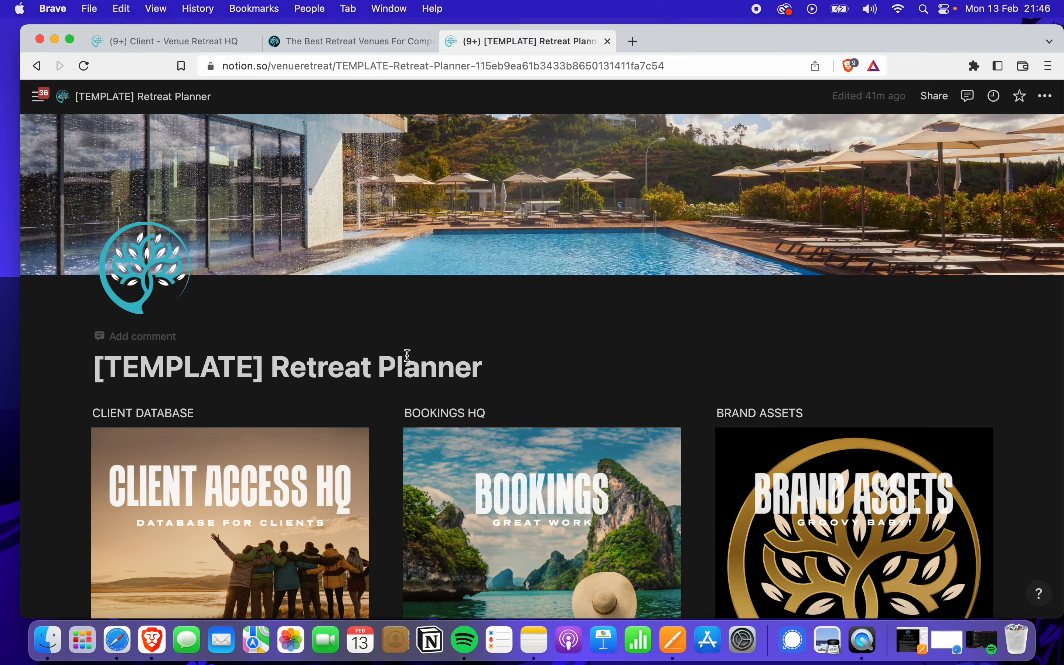
# Open the Your Bookings database listed under BOOKINGS HQ on Retreat Planner
pyautogui.scroll(-5, 407, 355)
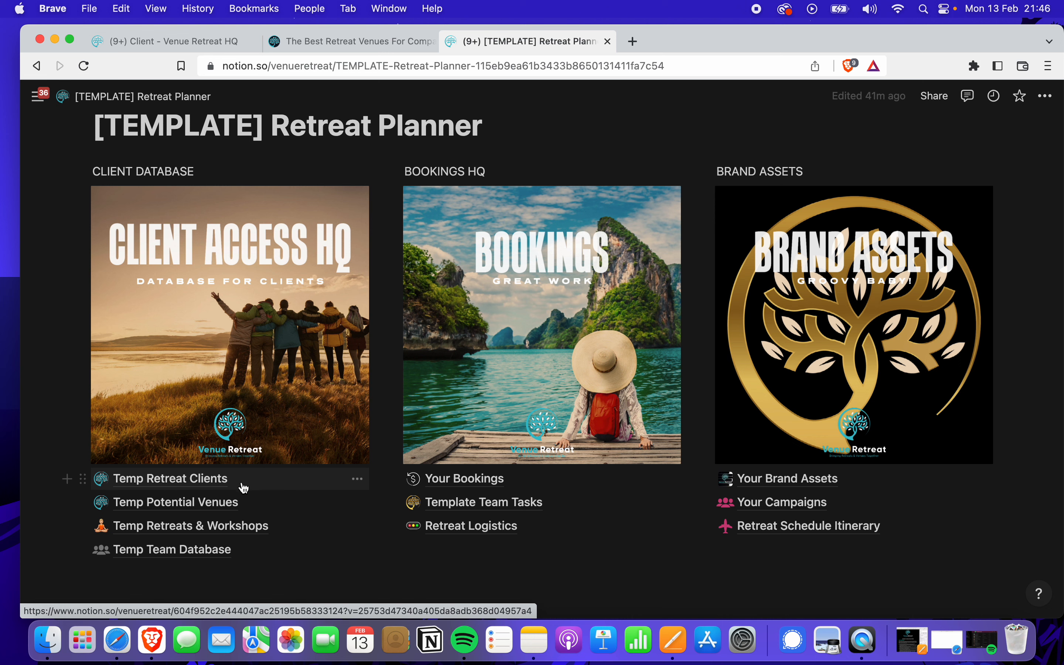
pyautogui.click(460, 484)
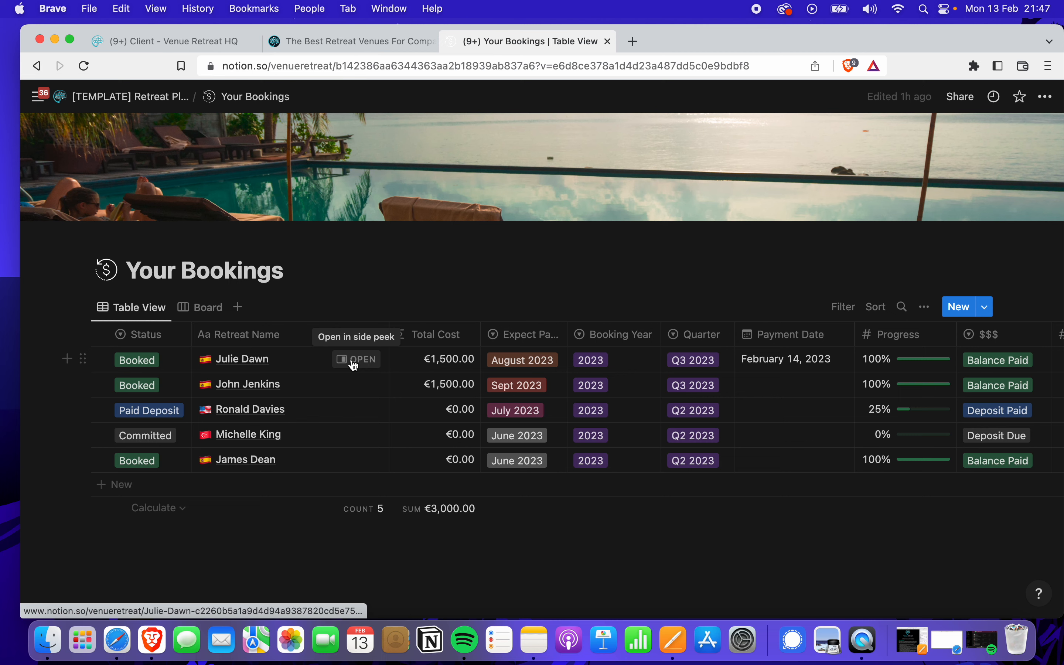
# Open the first Booked entry beside the table and confirm its $$$ stage stays Balance Paid
pyautogui.click(353, 362)
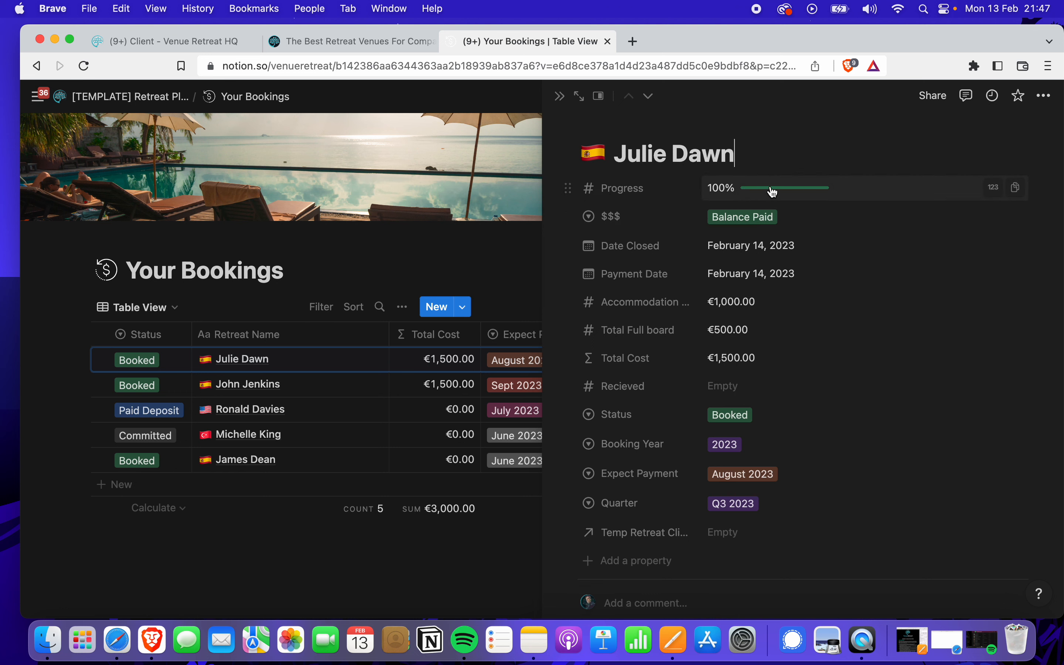
pyautogui.moveTo(773, 191)
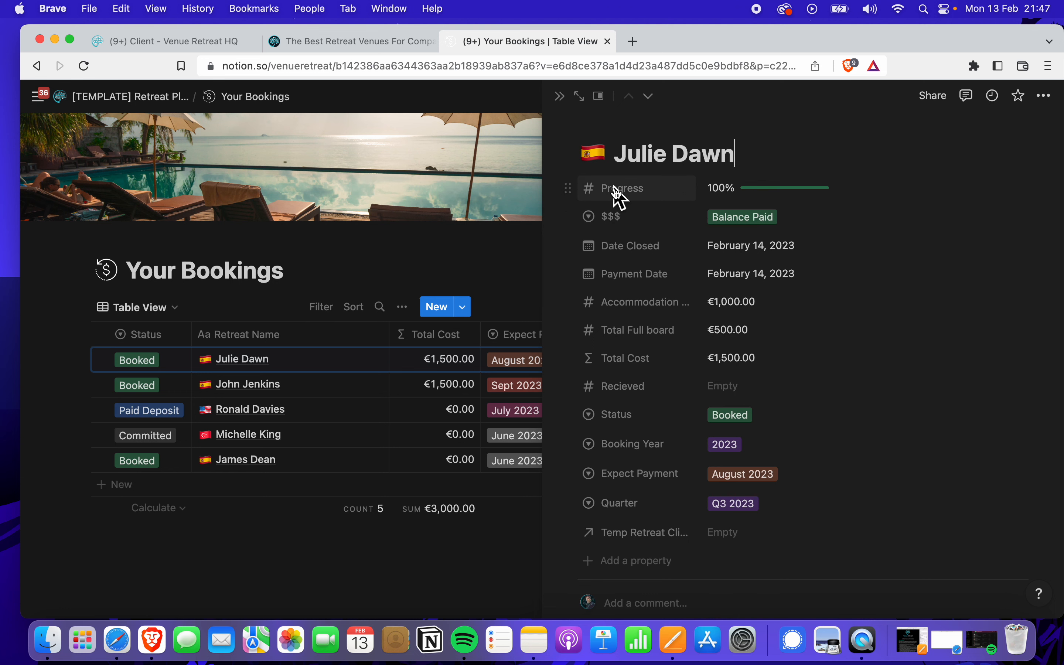
pyautogui.moveTo(811, 196)
pyautogui.click(739, 217)
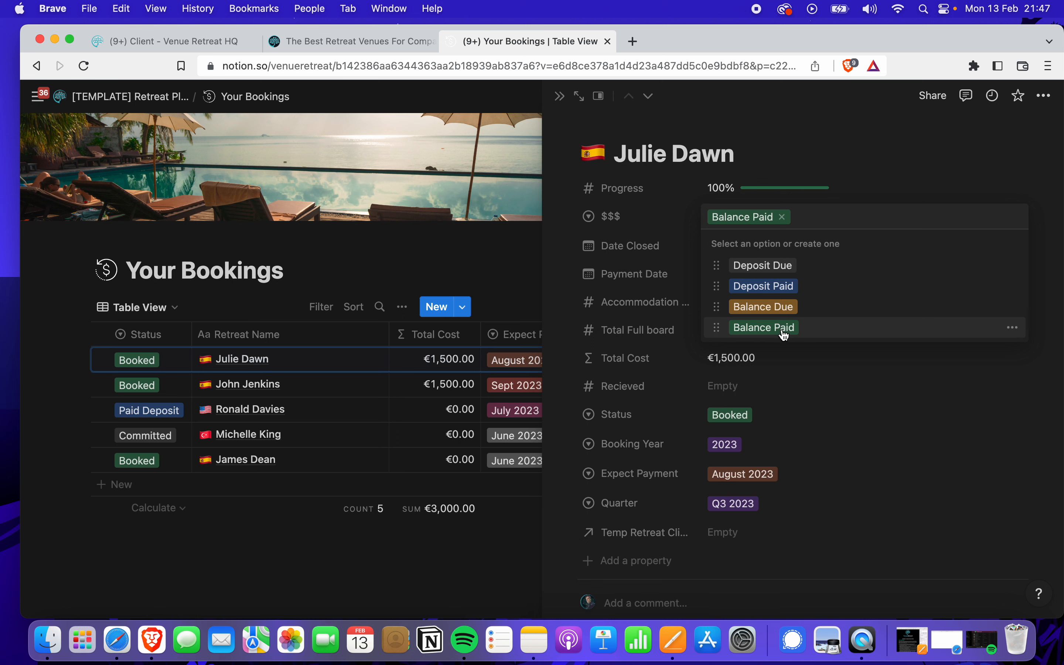
pyautogui.click(845, 384)
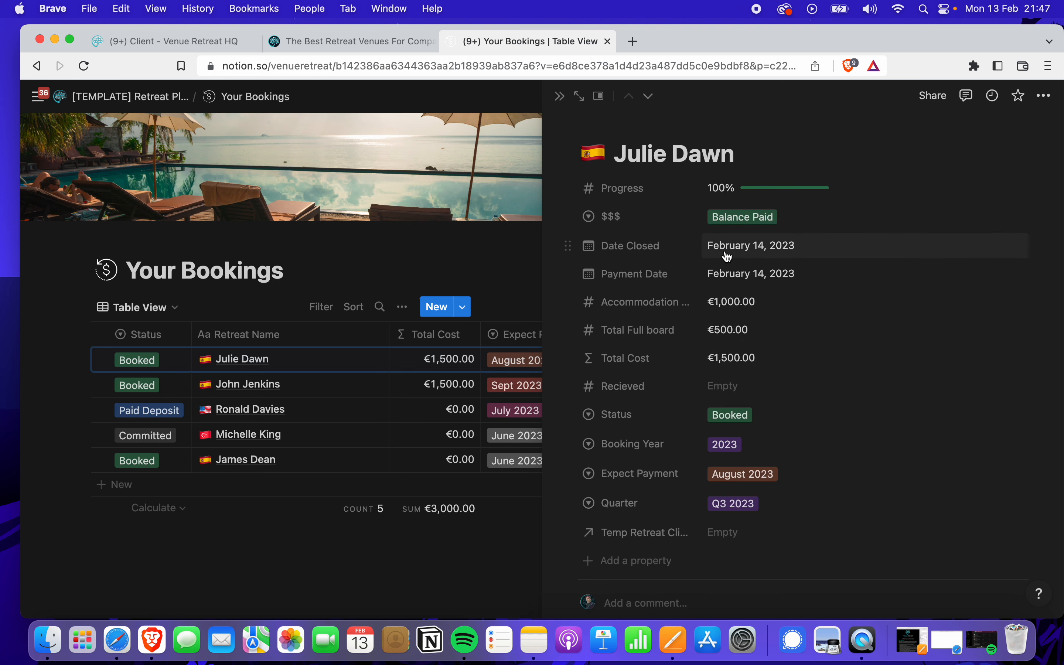
# Set both Payment Date and Date Closed to February 6, 2023
pyautogui.click(777, 275)
pyautogui.click(753, 324)
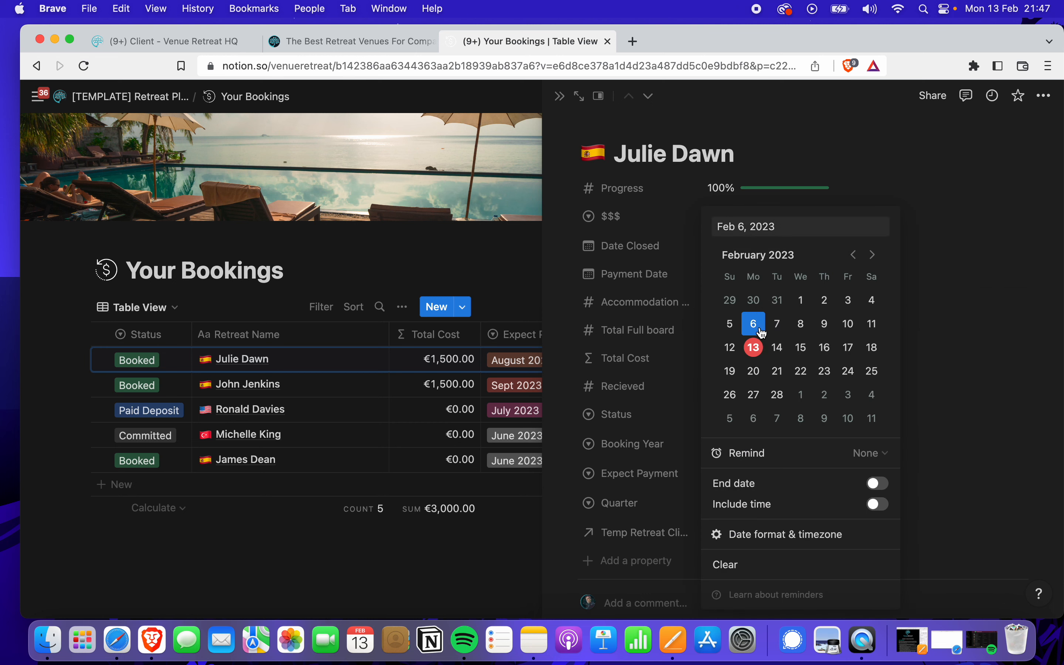
pyautogui.click(864, 189)
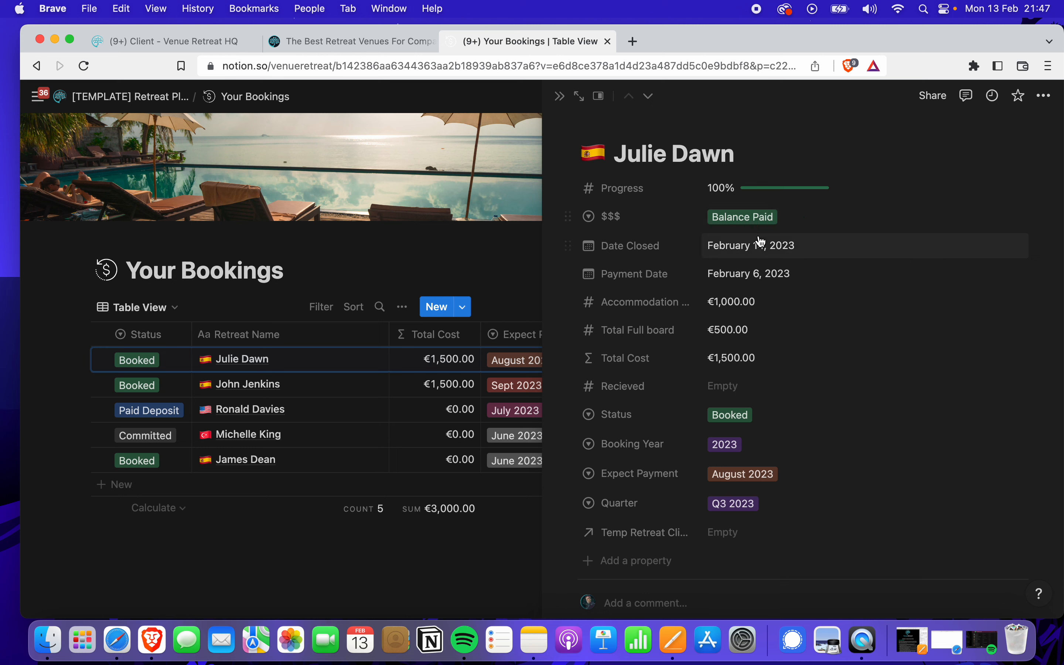
pyautogui.click(757, 252)
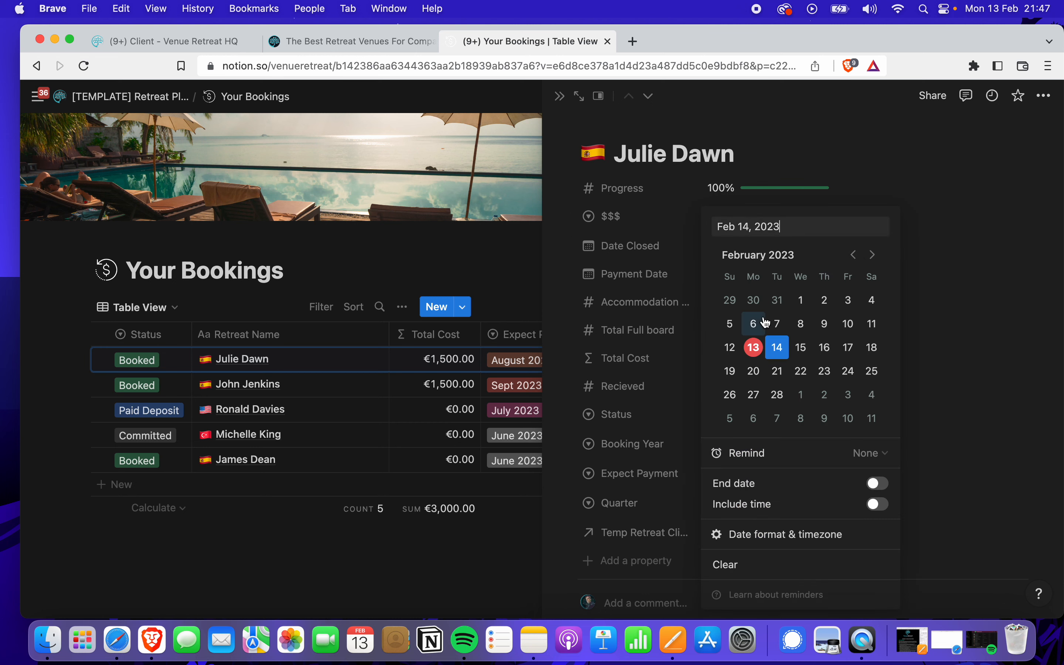
pyautogui.click(755, 324)
pyautogui.click(890, 166)
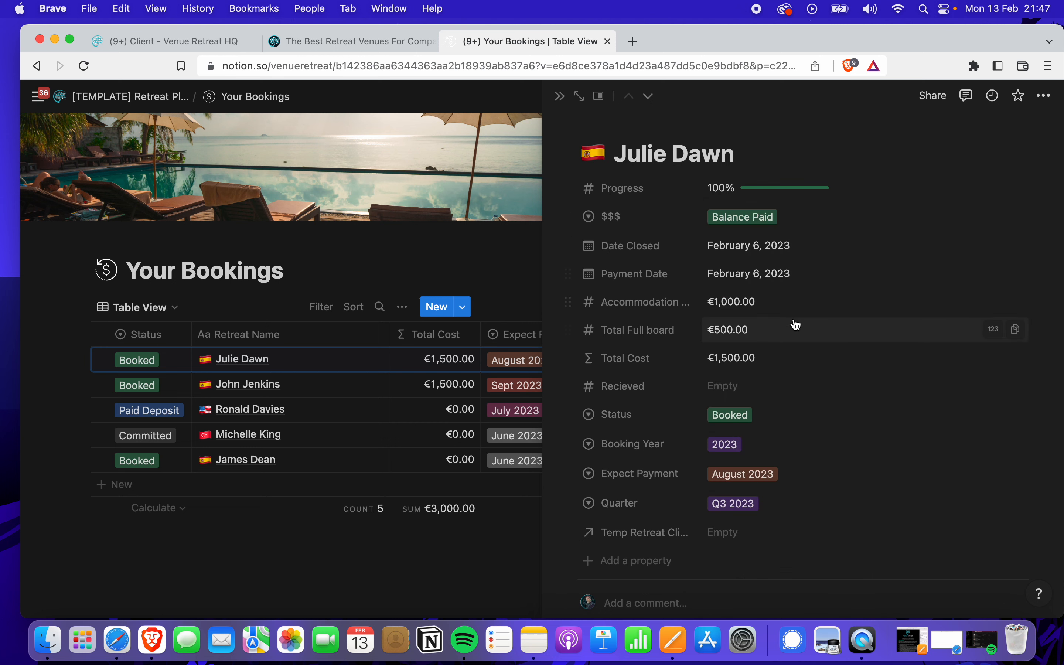
pyautogui.scroll(-3, 793, 323)
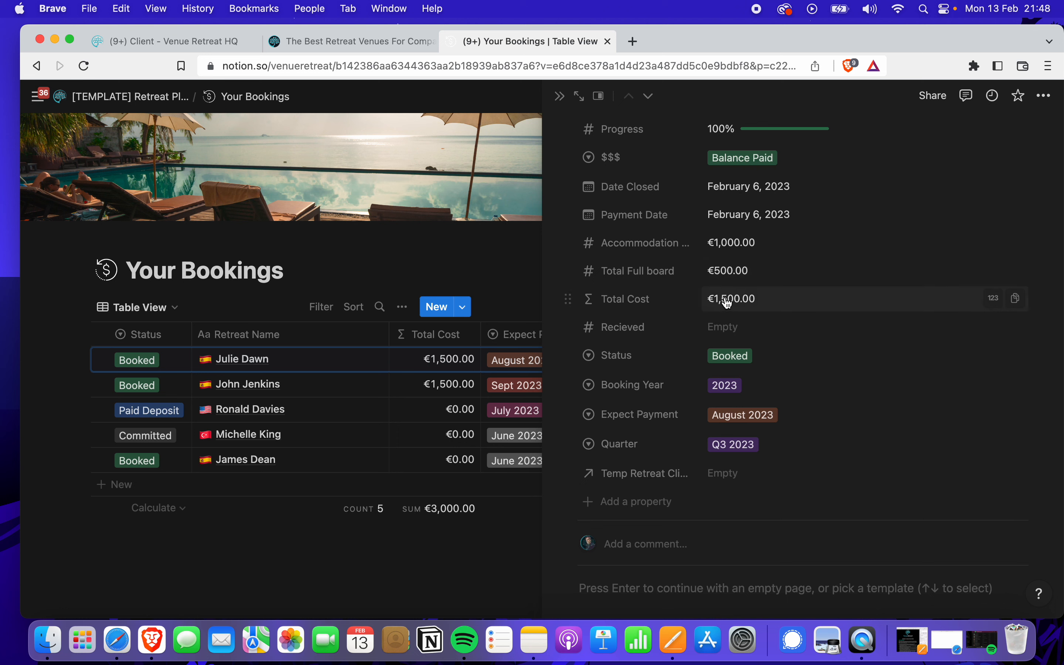
# Enter €1,500.00 in the booking's Recieved field
pyautogui.click(728, 326)
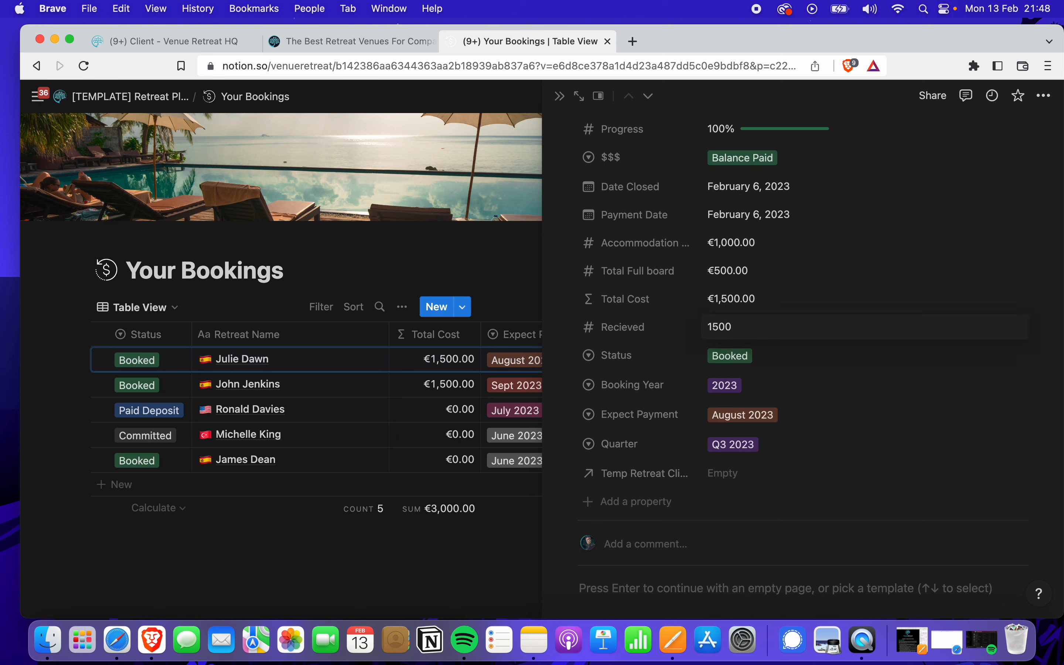
pyautogui.press('Return')
pyautogui.click(728, 330)
pyautogui.press('BackSpace')
pyautogui.press('BackSpace')
pyautogui.write('.00')
pyautogui.press('Return')
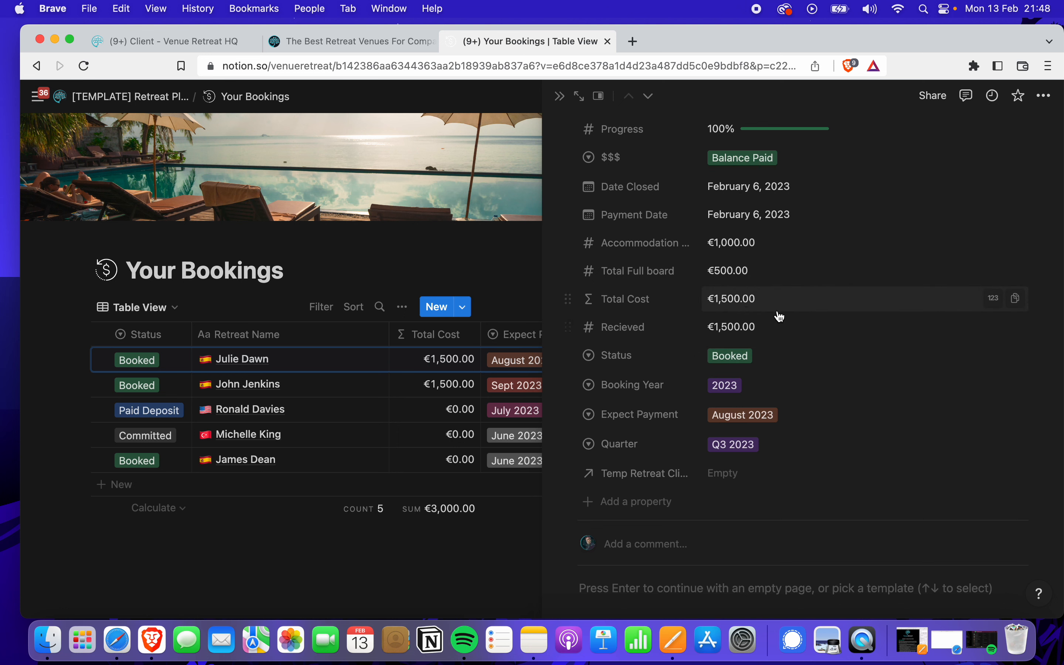
# Keep the status as Booked and change Expect Payment from August 2023 to Feb 2023
pyautogui.click(740, 365)
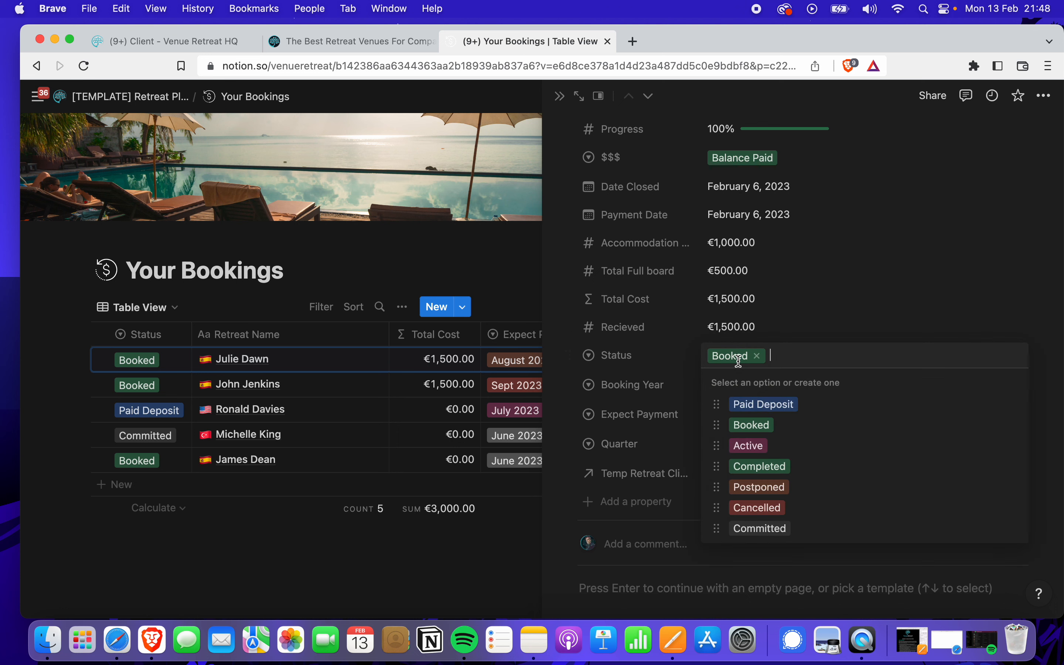
pyautogui.click(767, 435)
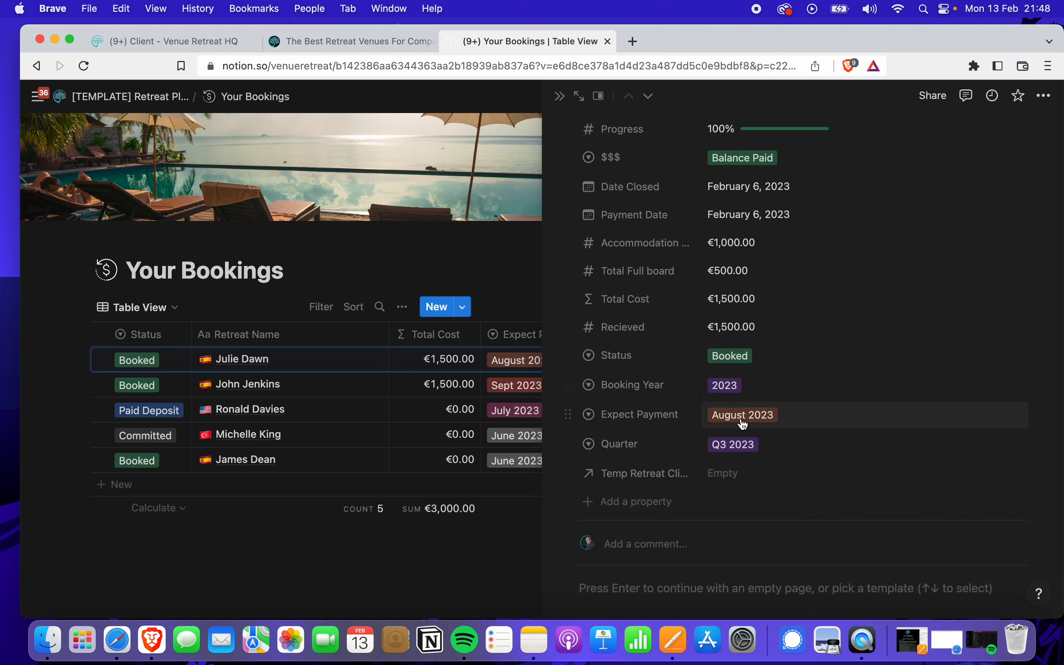
pyautogui.click(756, 416)
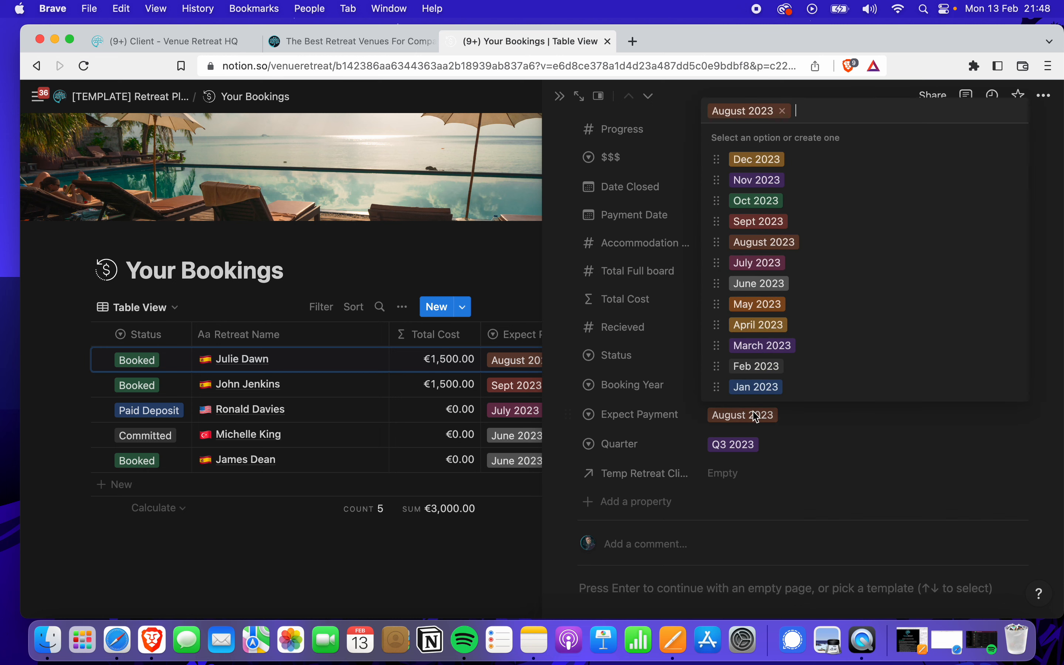
pyautogui.click(763, 371)
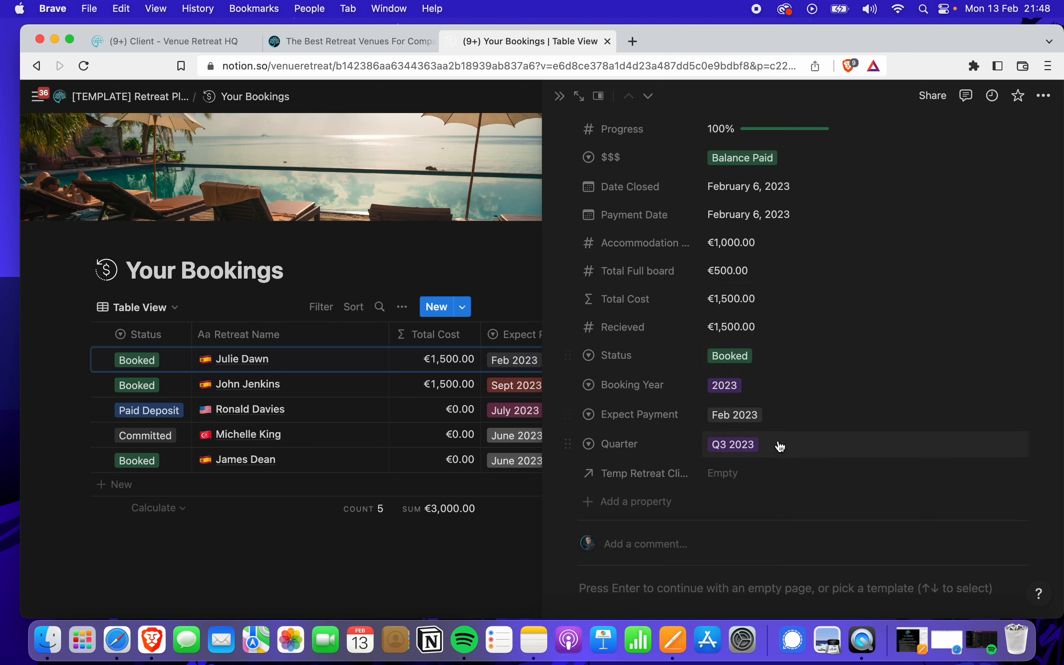
pyautogui.scroll(-5, 778, 449)
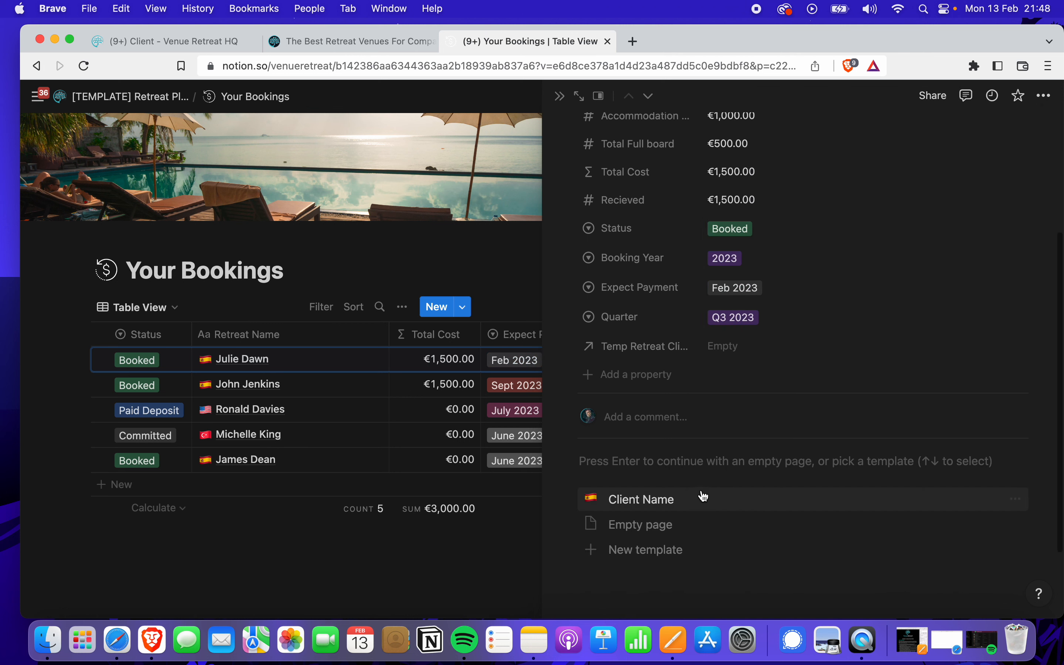
# Apply the Client Name template and start notes under CLIENT INTERACTION and PAYMENT STATUS
pyautogui.click(670, 501)
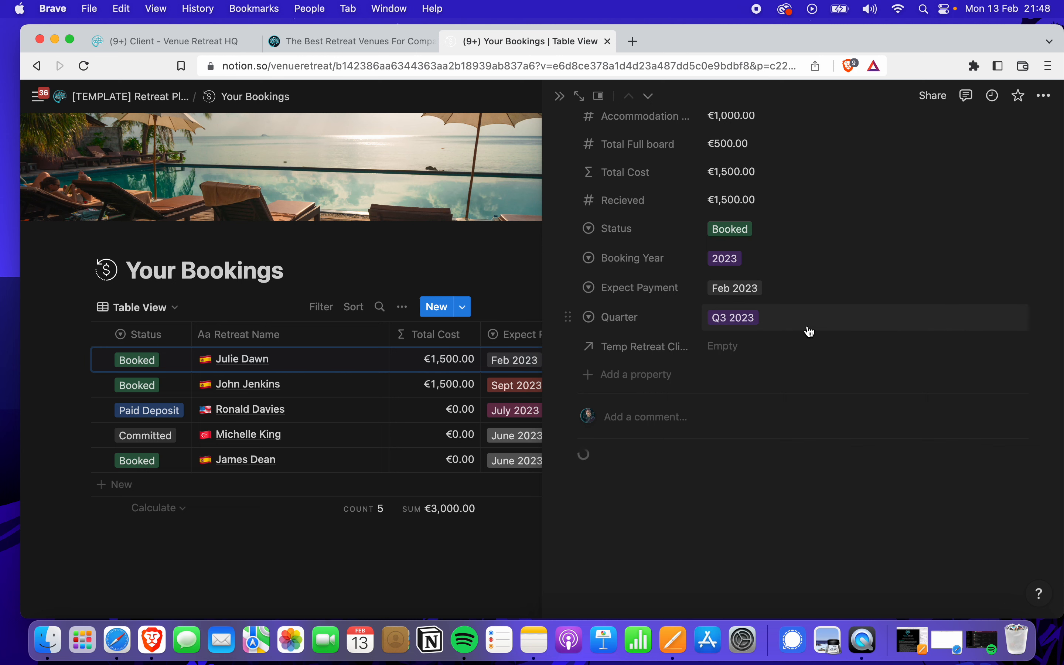
pyautogui.scroll(-5, 808, 331)
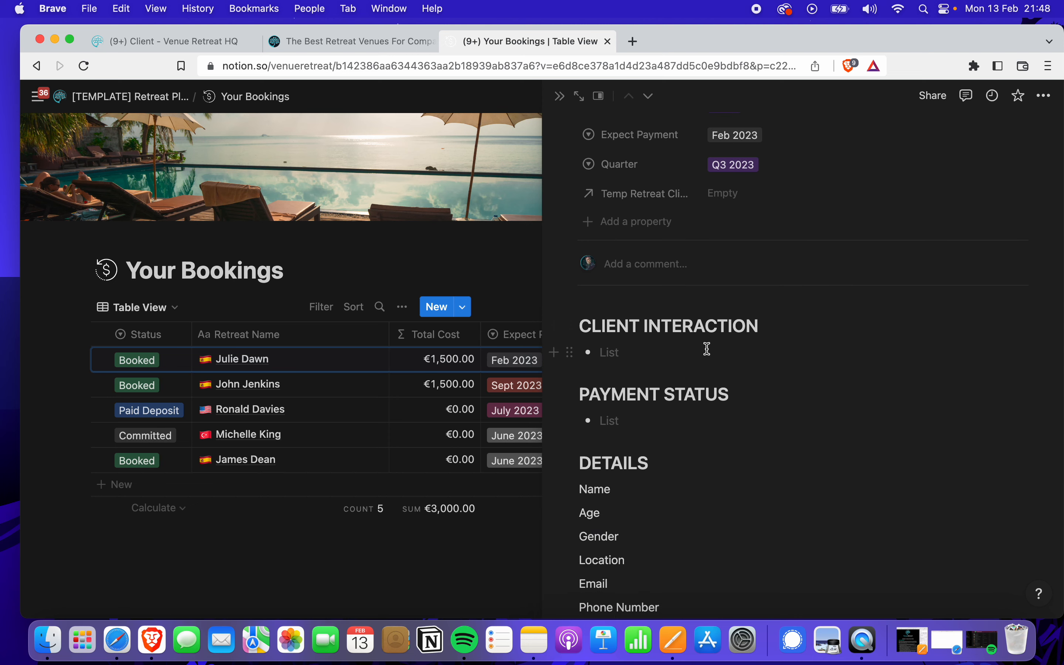
pyautogui.click(707, 350)
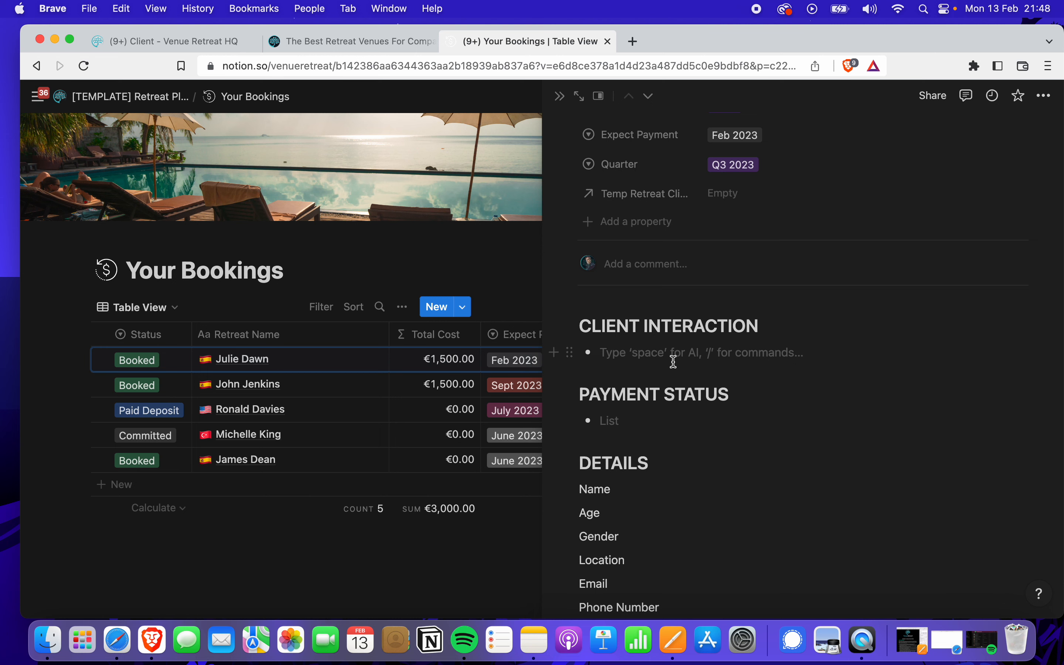
pyautogui.scroll(-2, 673, 362)
pyautogui.click(636, 364)
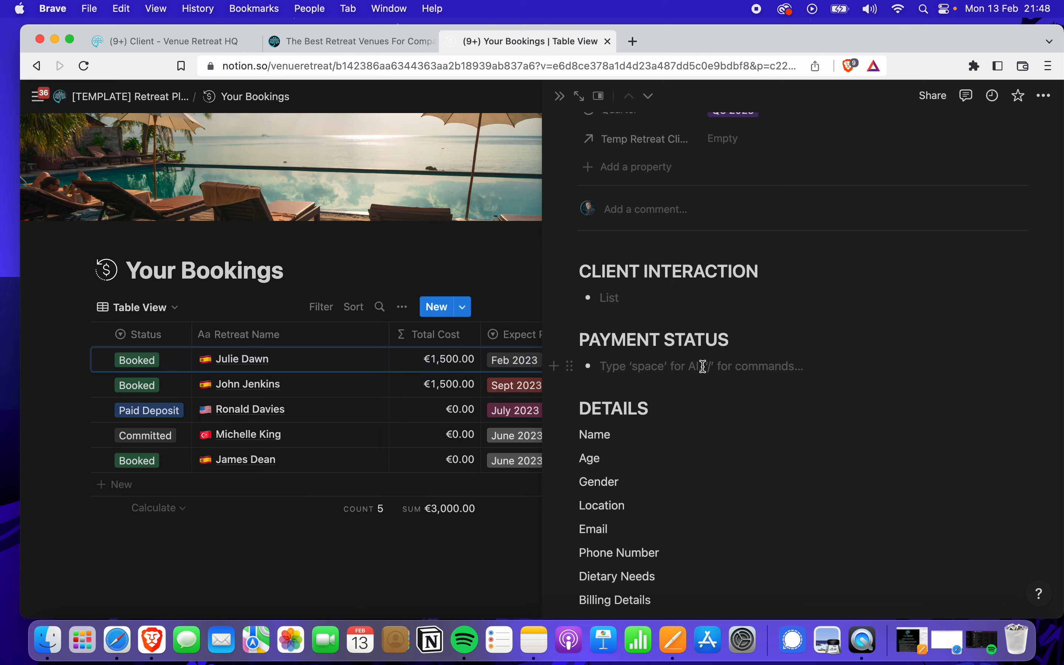
pyautogui.scroll(-2, 703, 367)
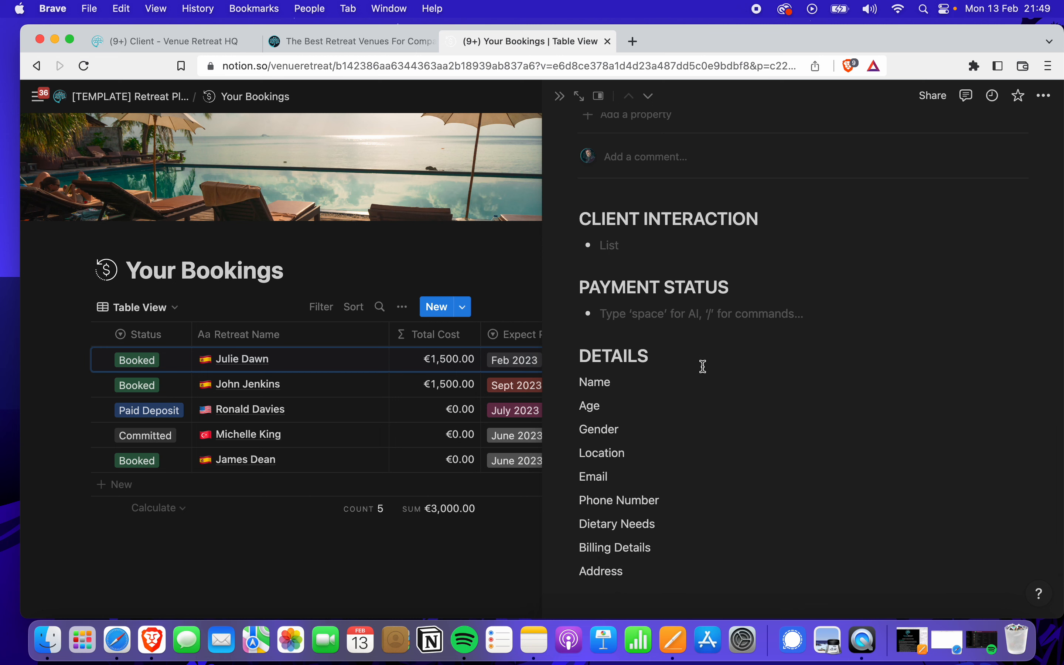
pyautogui.scroll(-2, 703, 369)
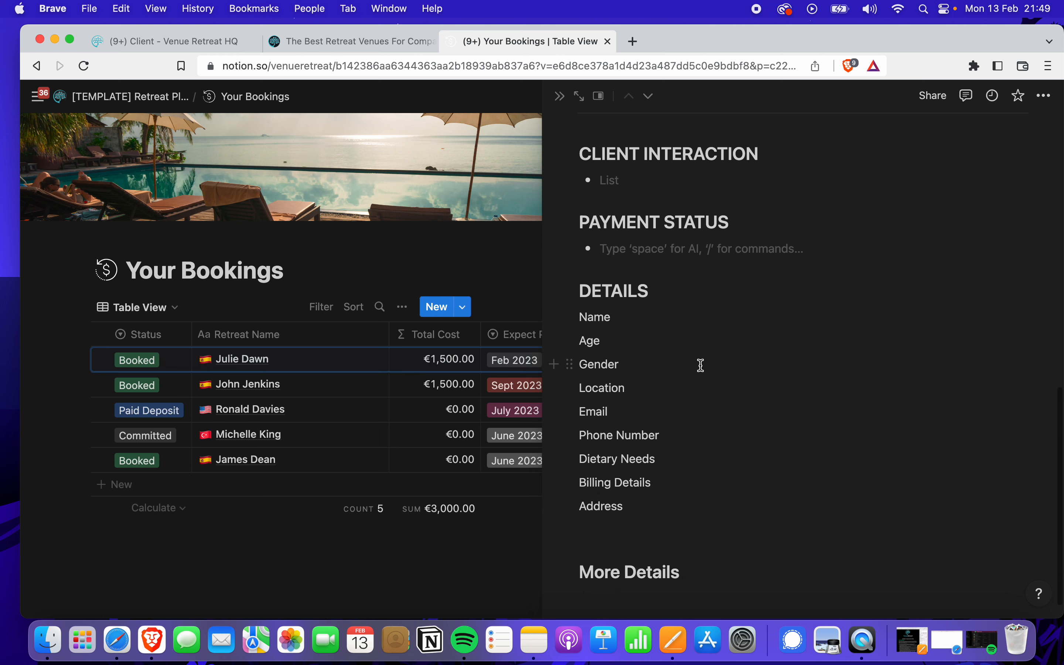
# Go over the DETAILS items: Name, Gender, Email, Billing Details and Address
pyautogui.click(644, 325)
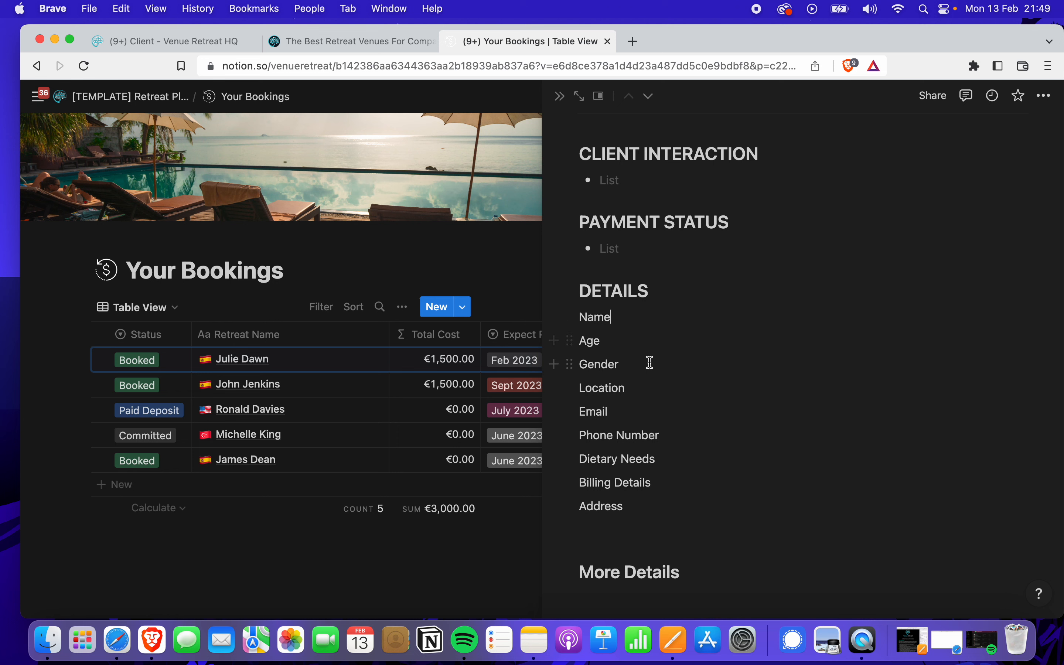
pyautogui.doubleClick(611, 355)
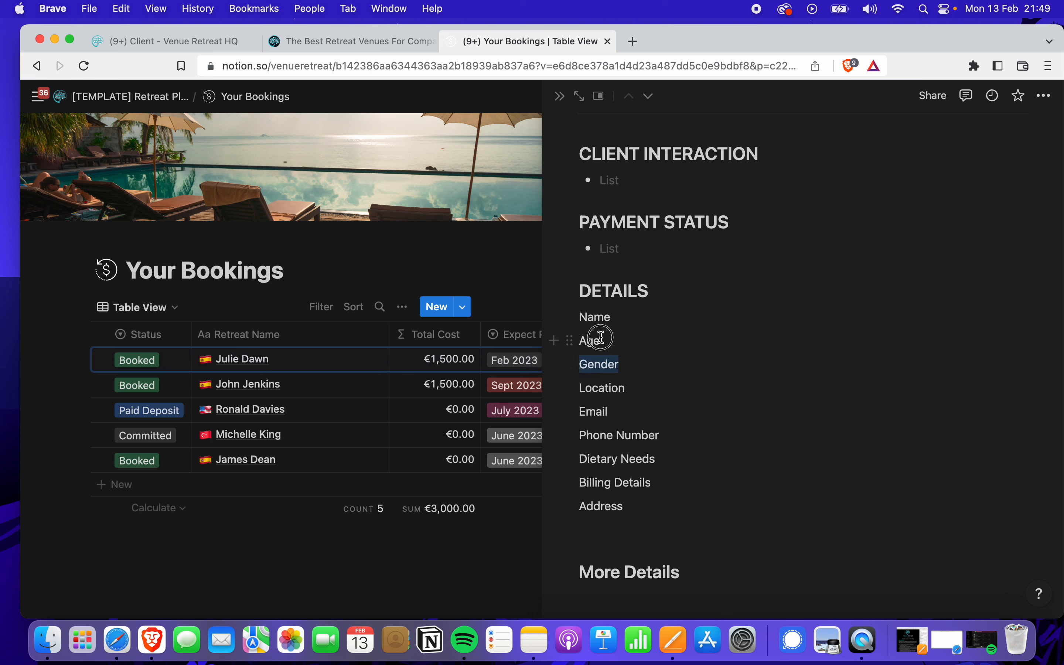
pyautogui.click(660, 375)
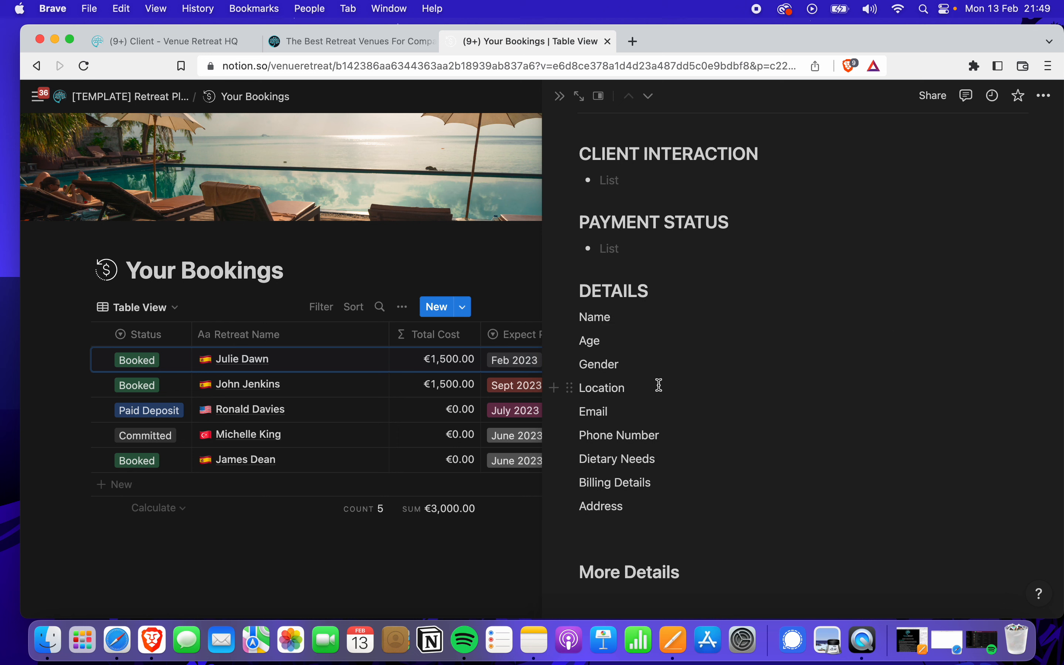
pyautogui.click(628, 412)
pyautogui.click(662, 487)
pyautogui.click(643, 507)
pyautogui.scroll(-1, 645, 506)
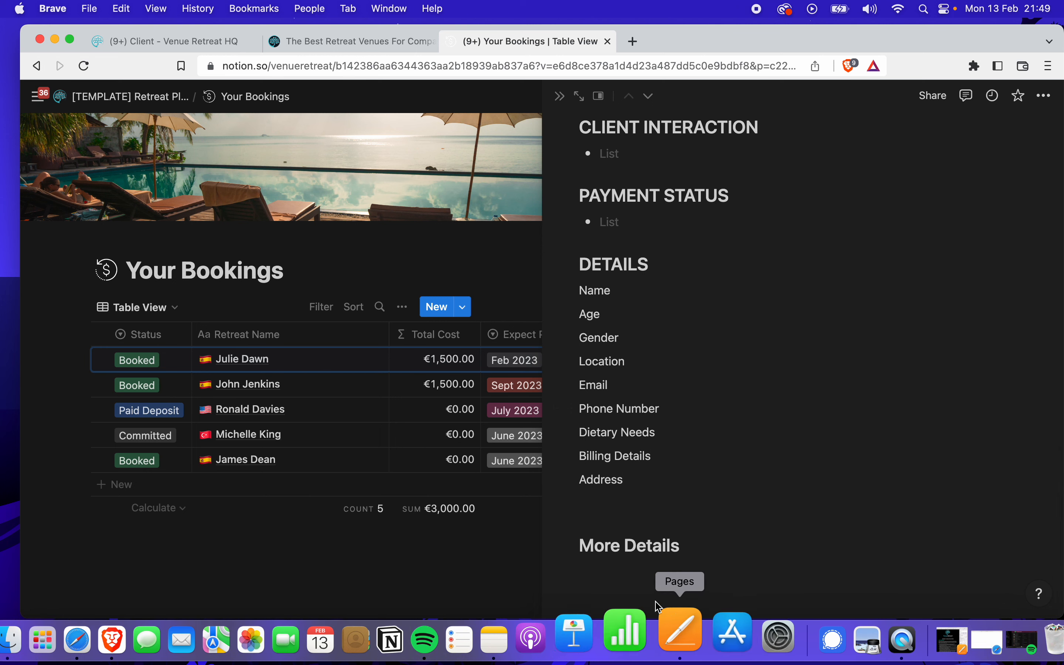
# Scroll back to the properties and open the empty Temp Retreat Clients relation picker
pyautogui.scroll(4, 658, 377)
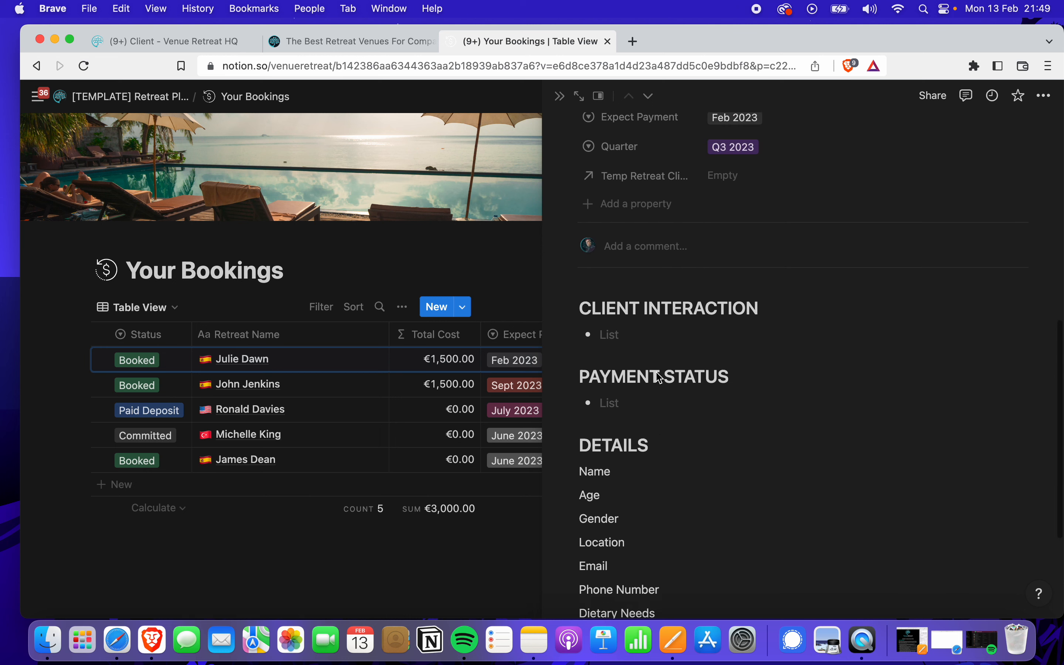
pyautogui.scroll(8, 659, 377)
pyautogui.scroll(-9, 657, 375)
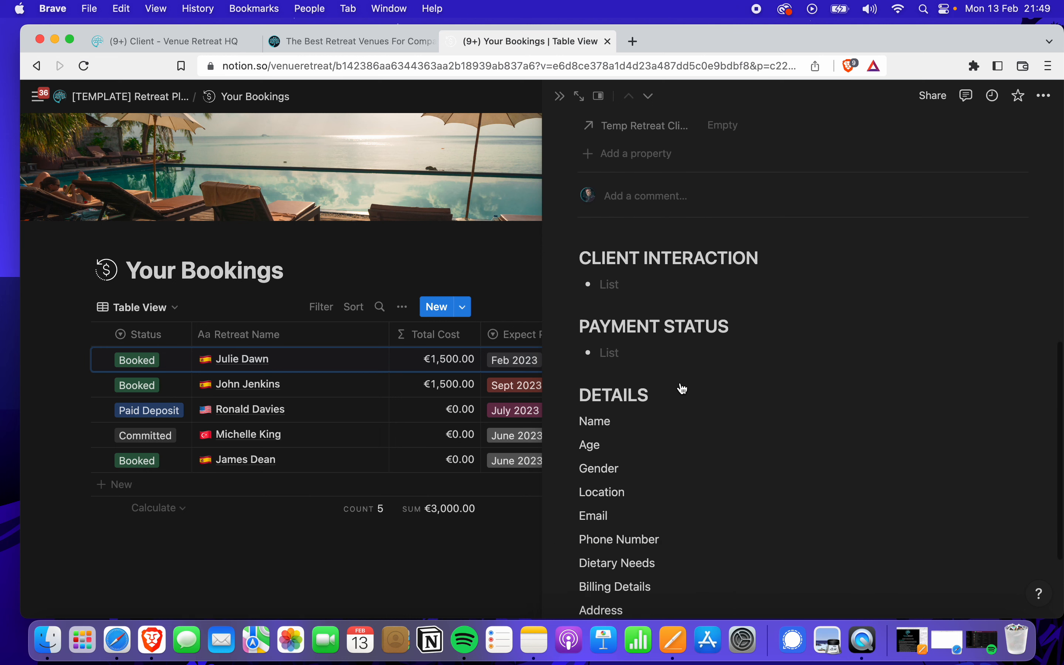
pyautogui.scroll(-1, 673, 413)
pyautogui.scroll(4, 667, 429)
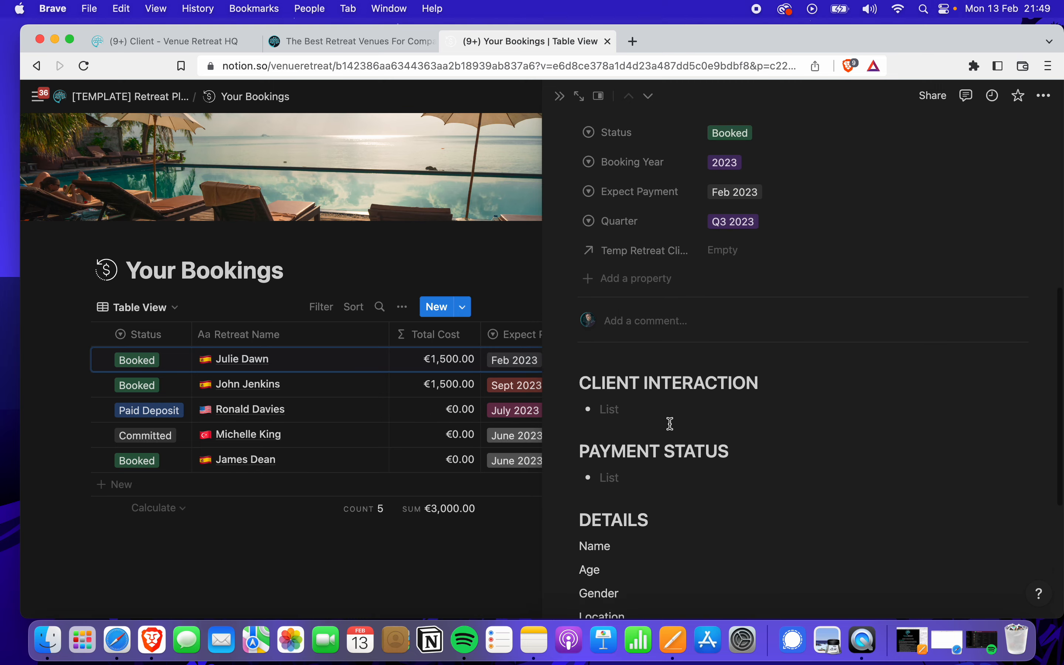
pyautogui.scroll(4, 670, 424)
pyautogui.scroll(1, 753, 430)
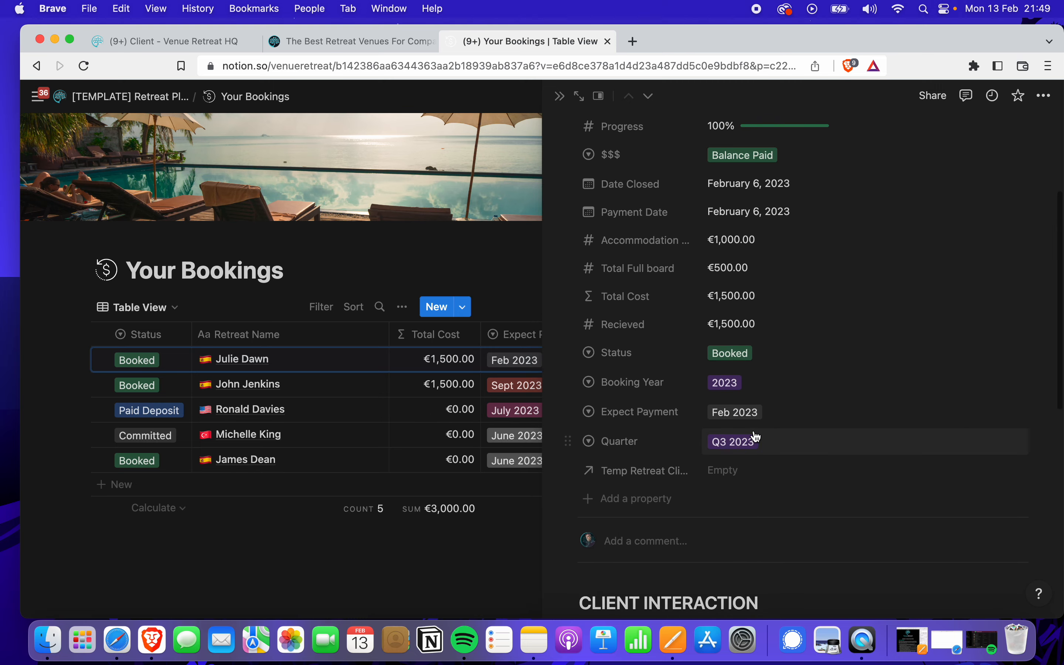
pyautogui.scroll(3, 756, 434)
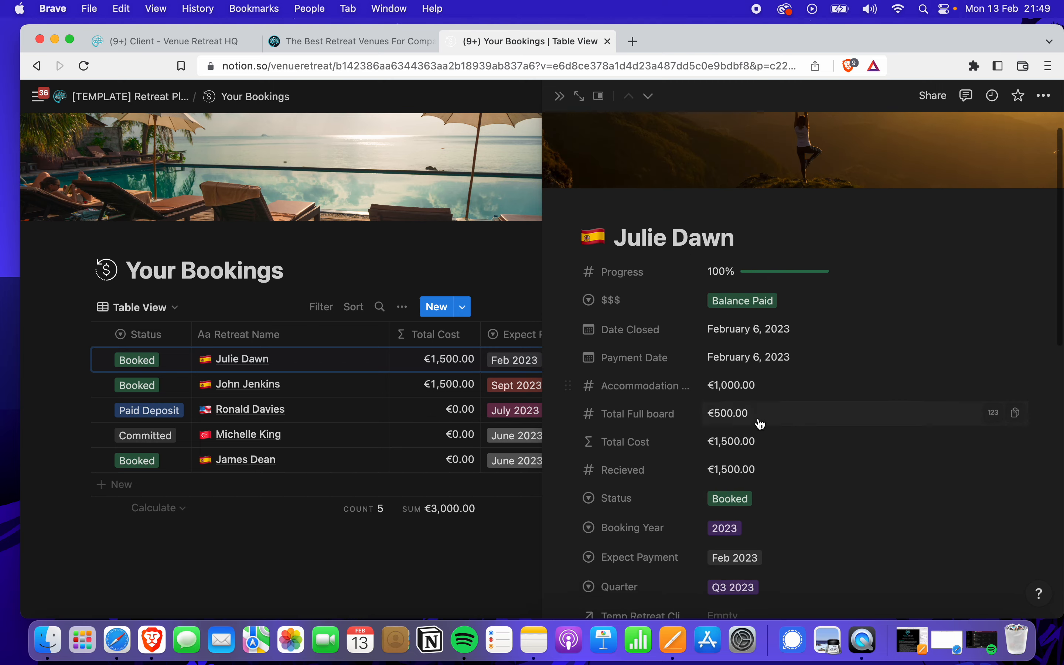
pyautogui.scroll(-1, 747, 418)
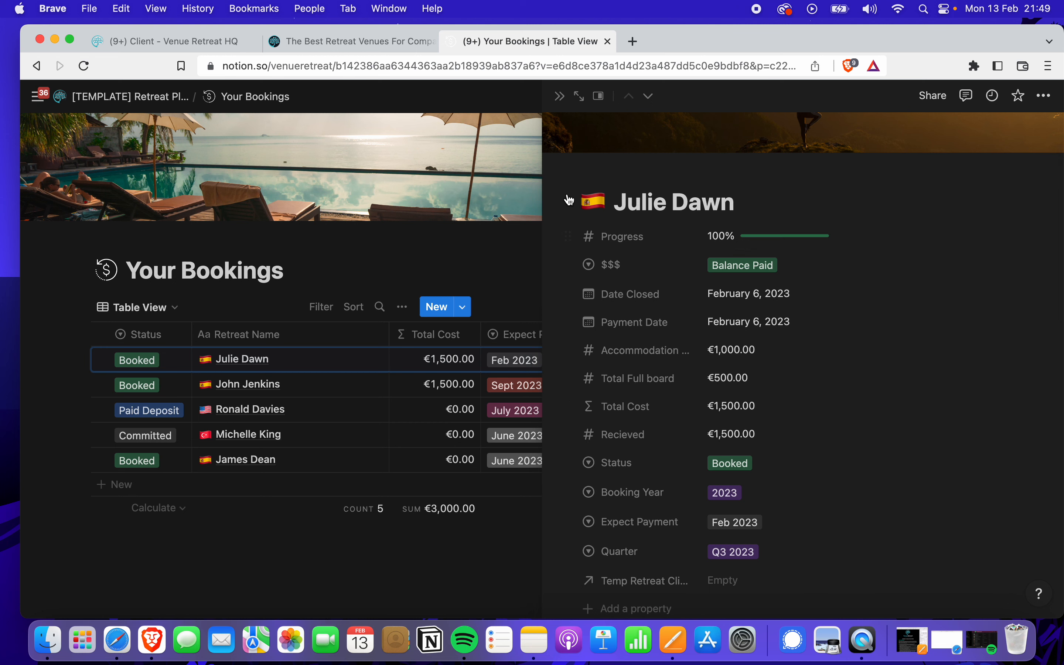
pyautogui.scroll(-5, 715, 273)
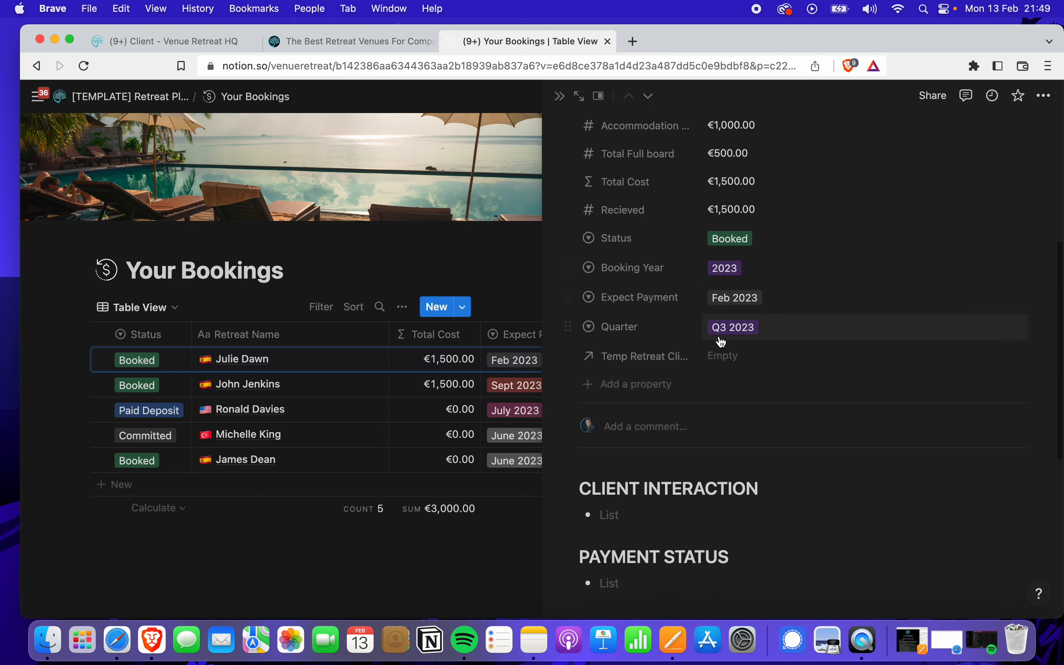
pyautogui.click(721, 356)
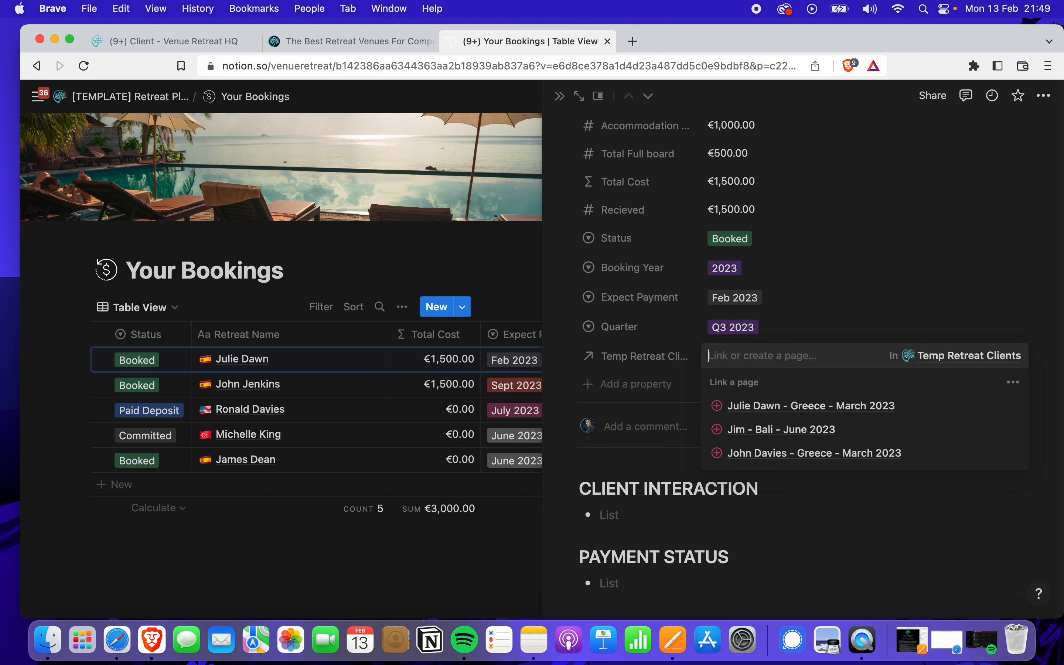
# Set the booking's Temp Retreat Clients relation to the client's Greece - March 2023 page
pyautogui.click(643, 372)
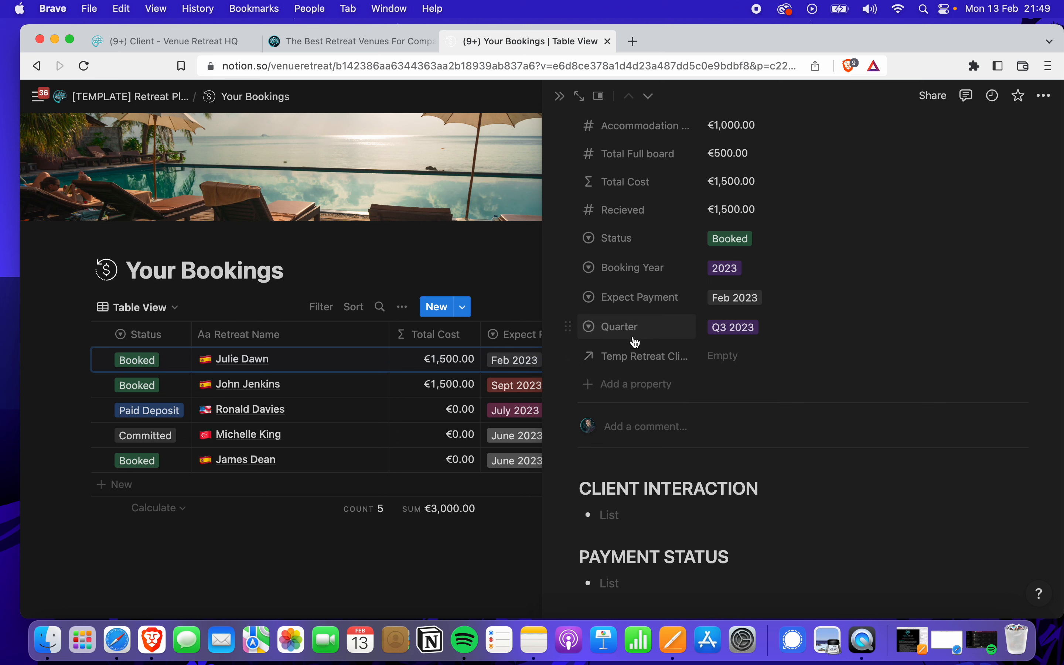
pyautogui.click(753, 364)
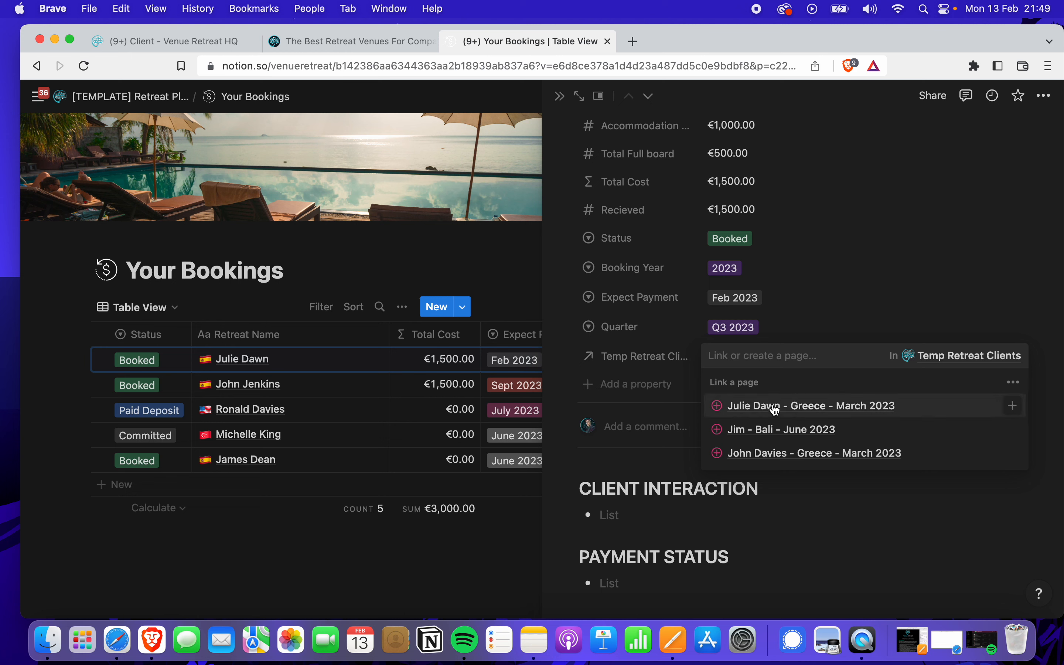
pyautogui.click(775, 410)
pyautogui.click(858, 284)
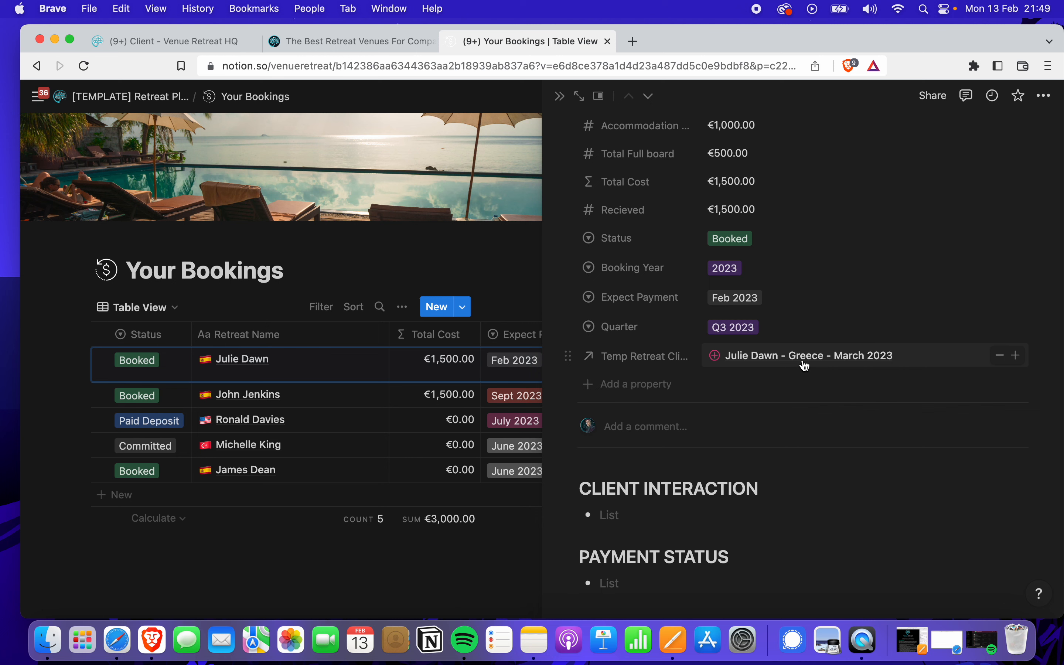
pyautogui.scroll(3, 793, 368)
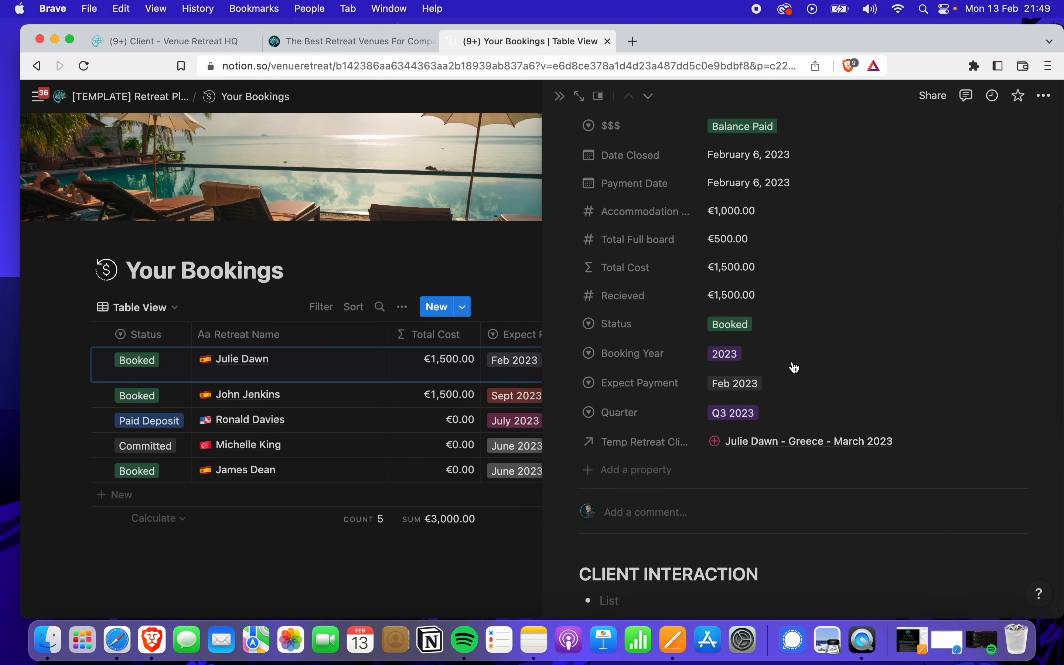
pyautogui.scroll(1, 794, 367)
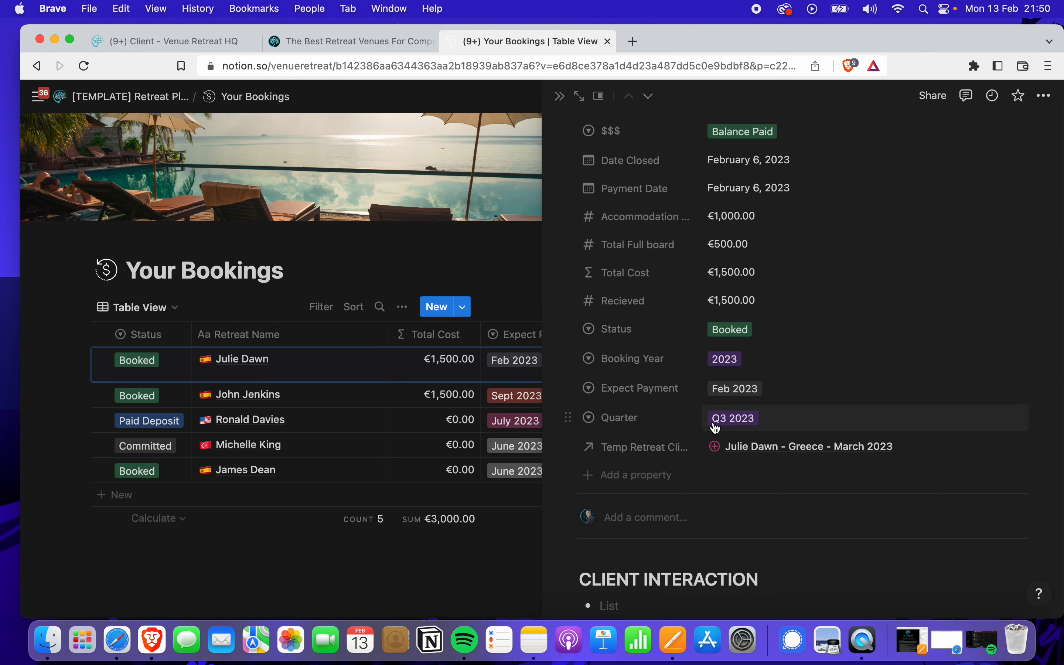
pyautogui.scroll(2, 715, 427)
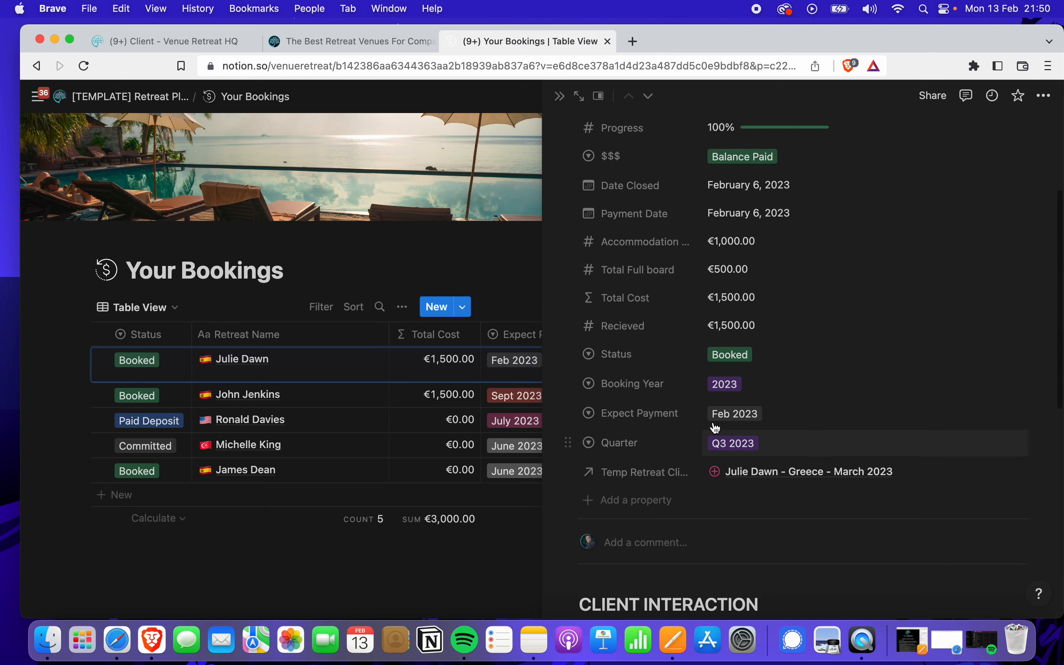
pyautogui.click(261, 302)
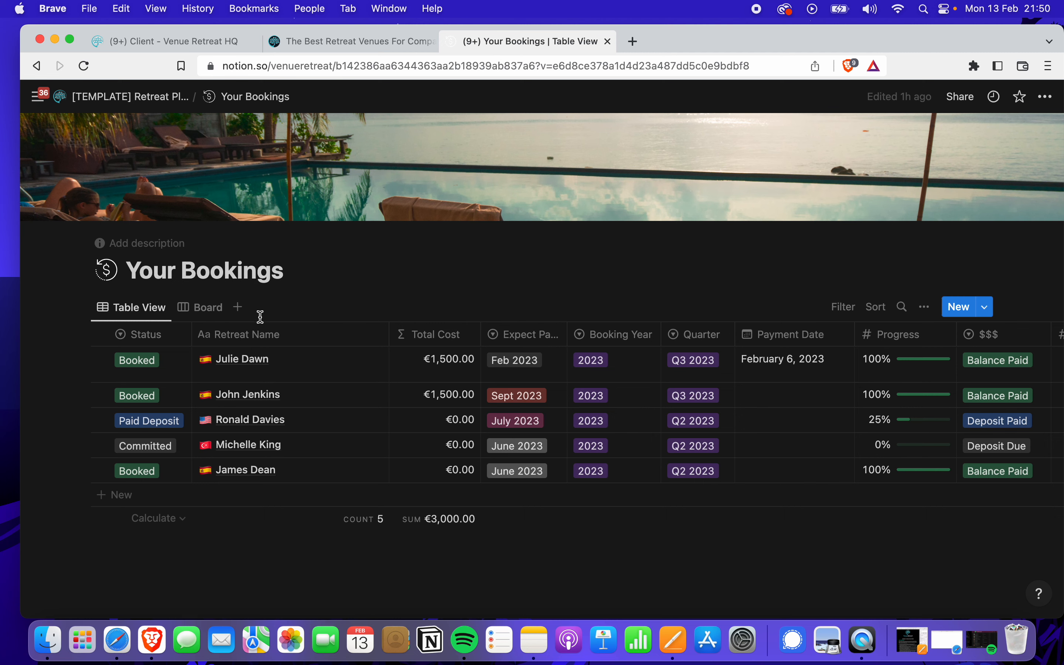
pyautogui.moveTo(366, 357)
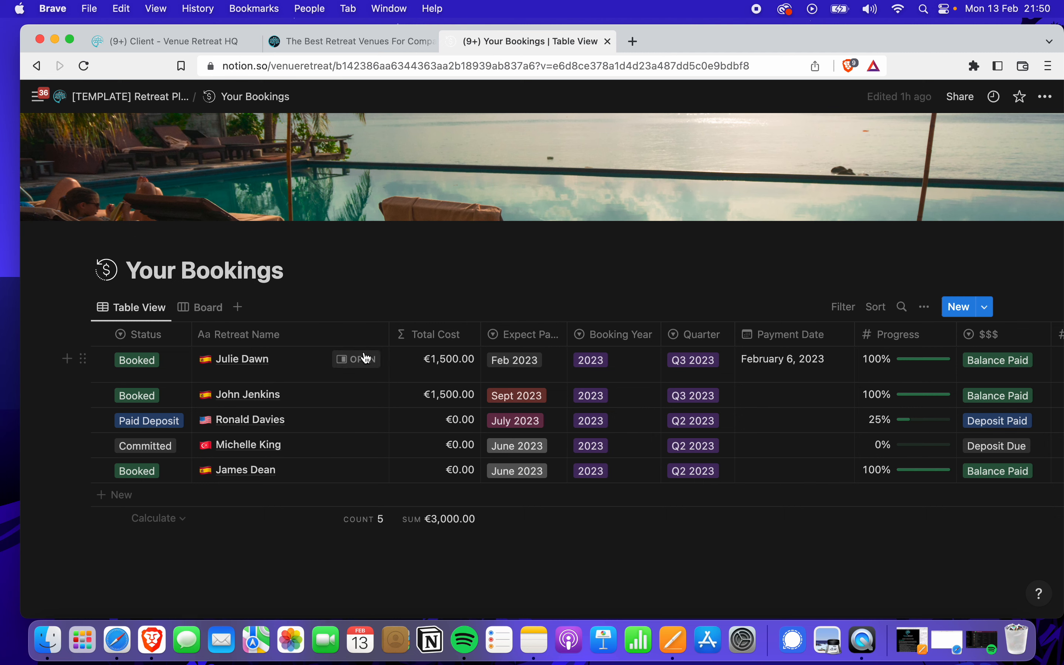
pyautogui.click(353, 360)
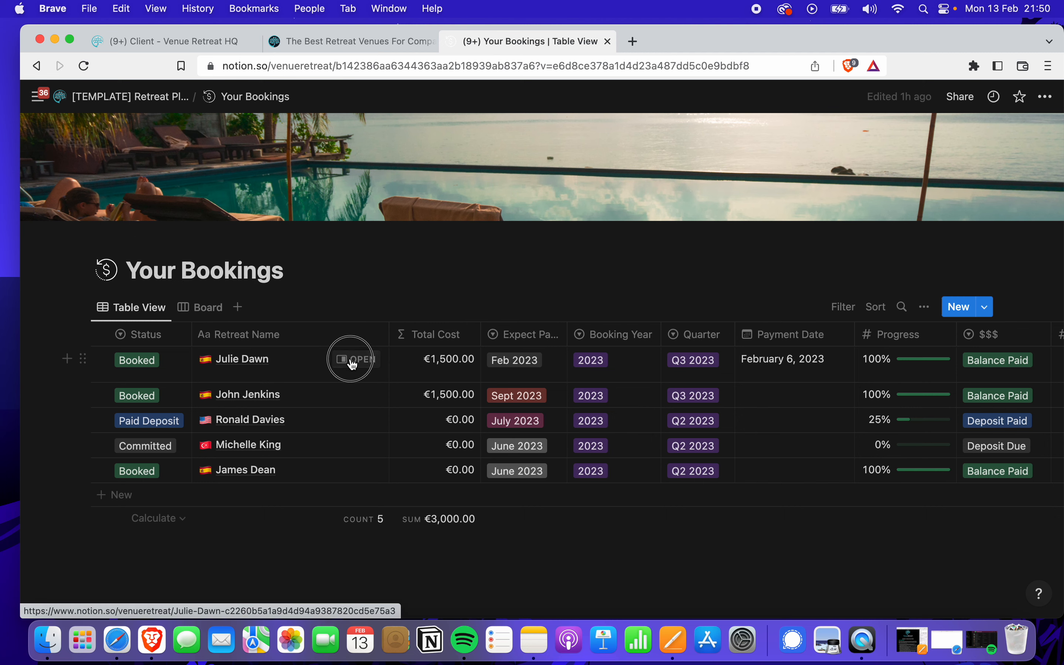
pyautogui.scroll(-3, 734, 460)
pyautogui.scroll(-2, 734, 459)
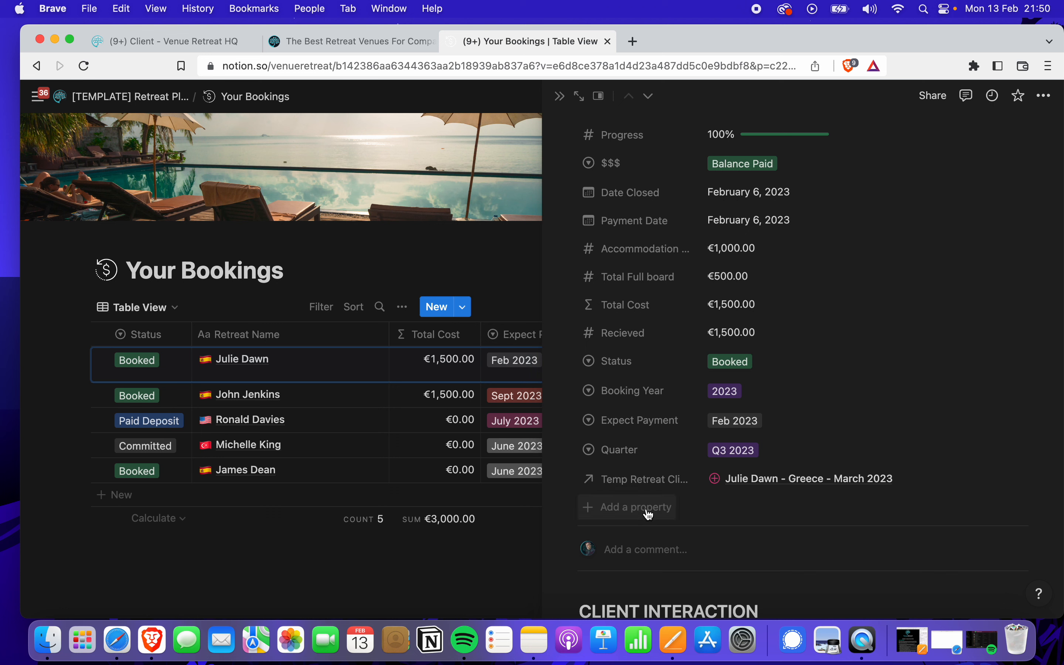
# Add a two-way Relation property to Temp Retreats & Workshops, shown on both databases
pyautogui.click(626, 511)
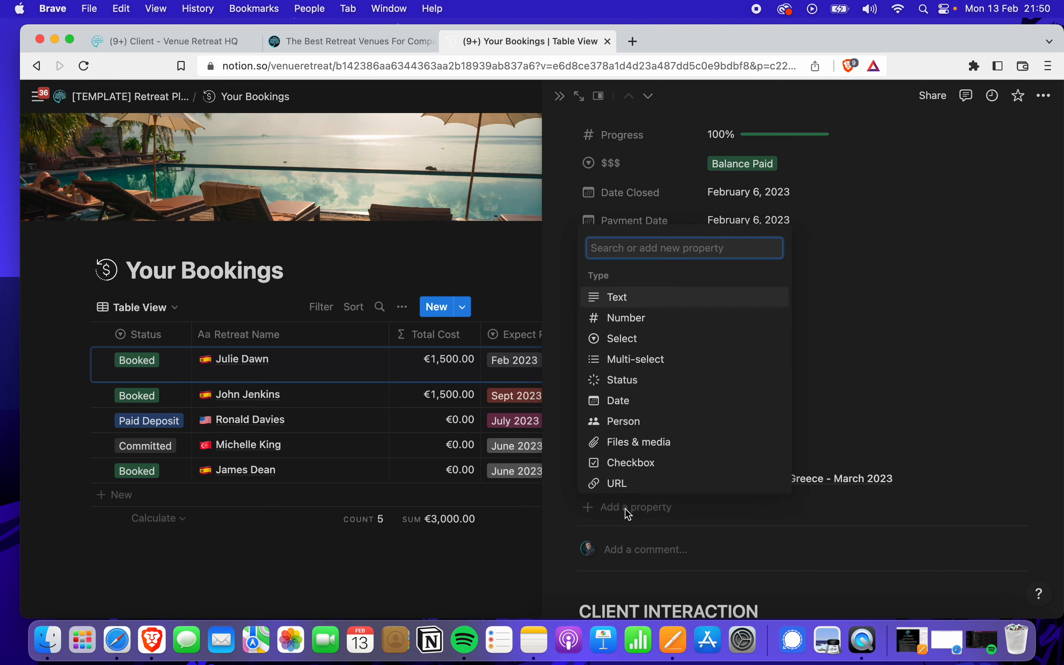
pyautogui.scroll(-2, 633, 448)
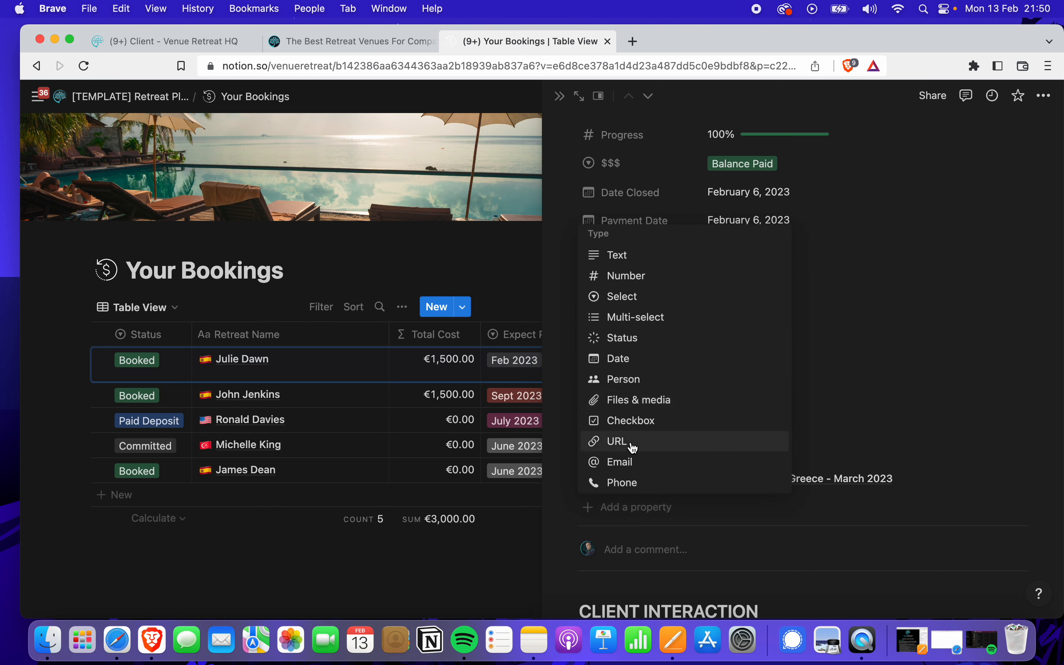
pyautogui.scroll(-3, 634, 448)
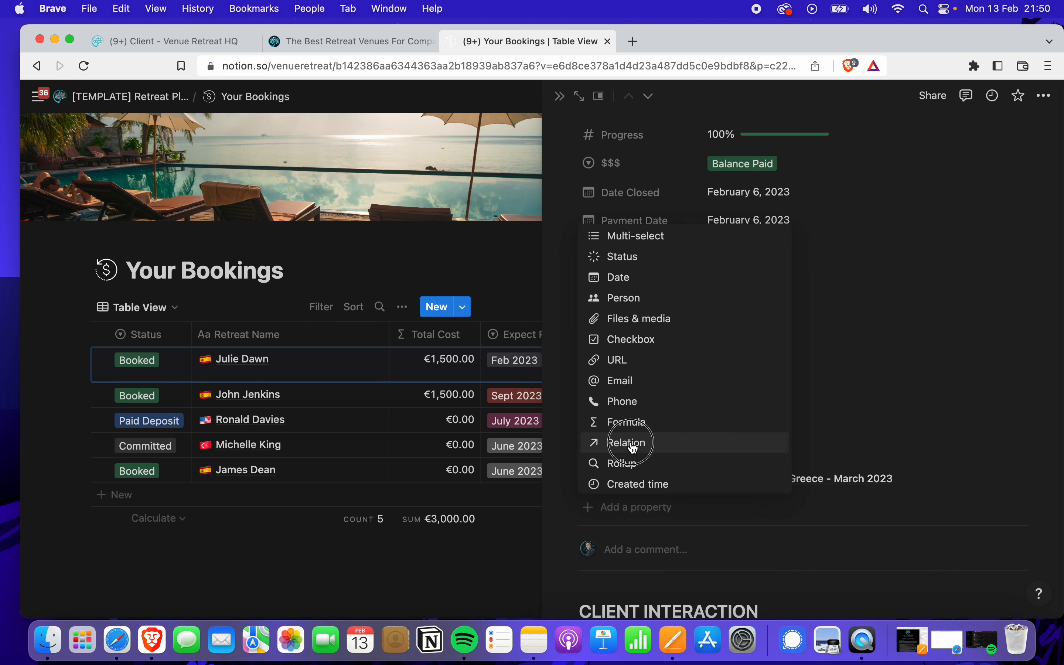
pyautogui.click(632, 447)
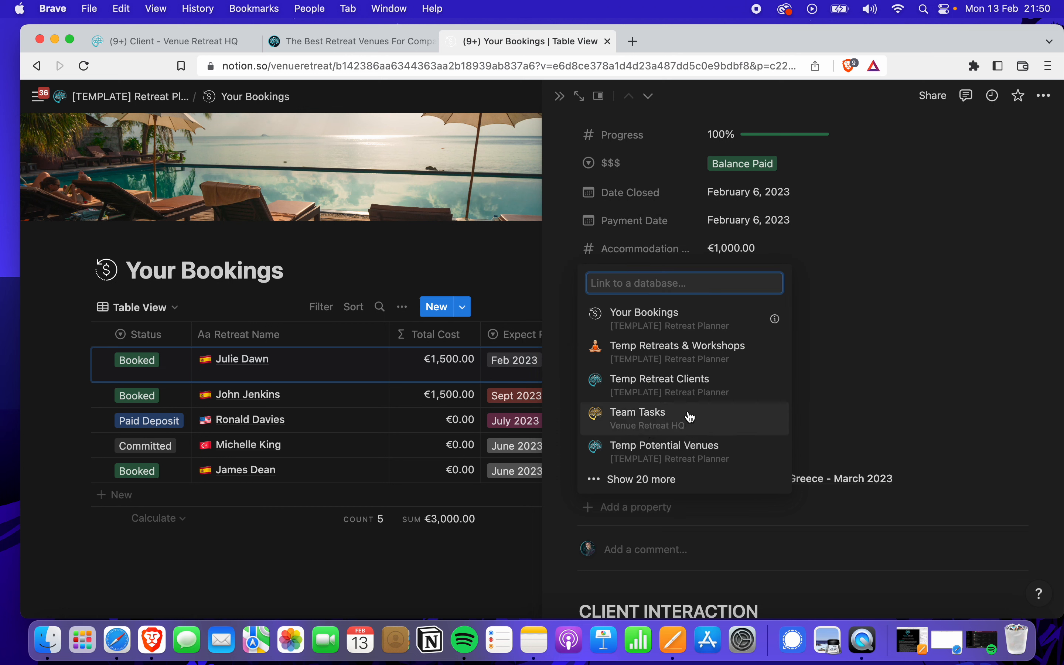
pyautogui.click(695, 353)
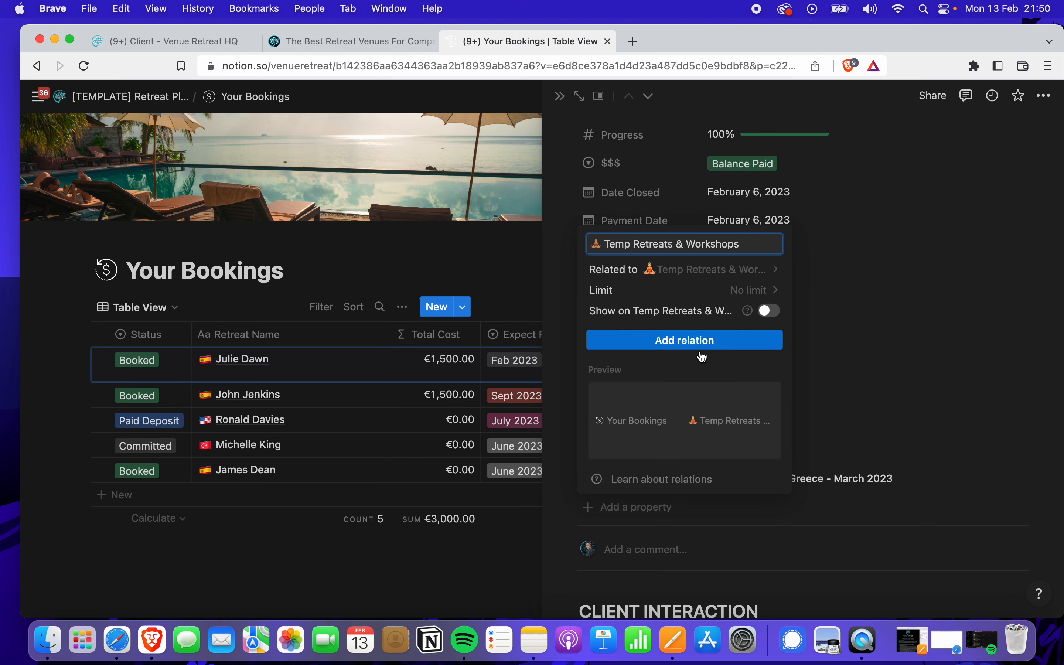
pyautogui.click(771, 320)
pyautogui.click(687, 398)
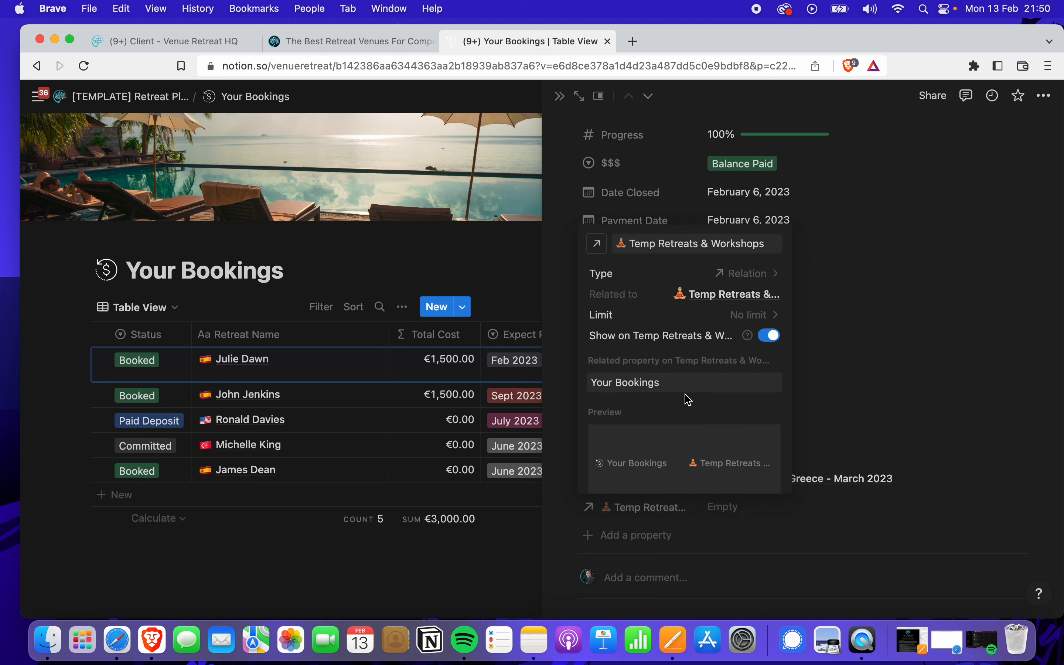
pyautogui.click(922, 391)
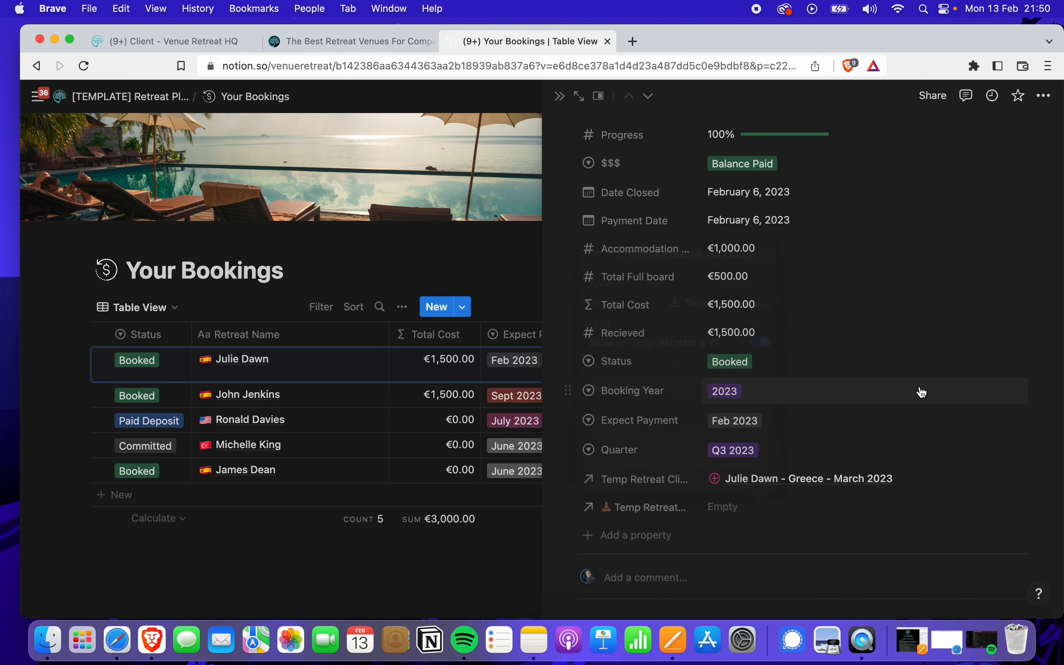
# Link the booking to Greece Retreat and close the booking page
pyautogui.click(785, 509)
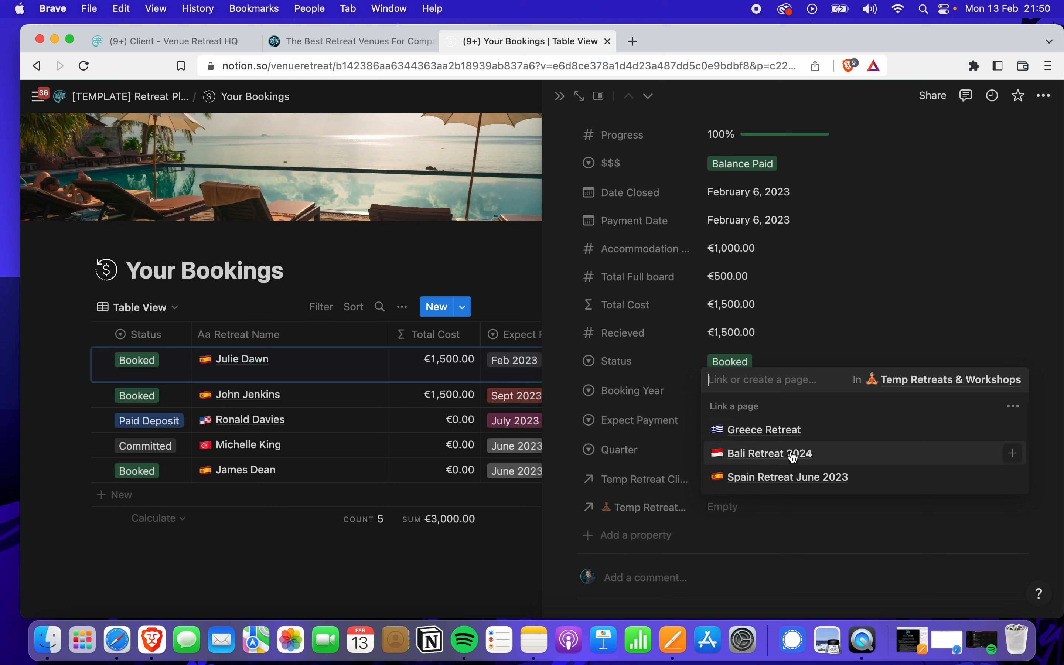
pyautogui.click(780, 434)
pyautogui.click(862, 300)
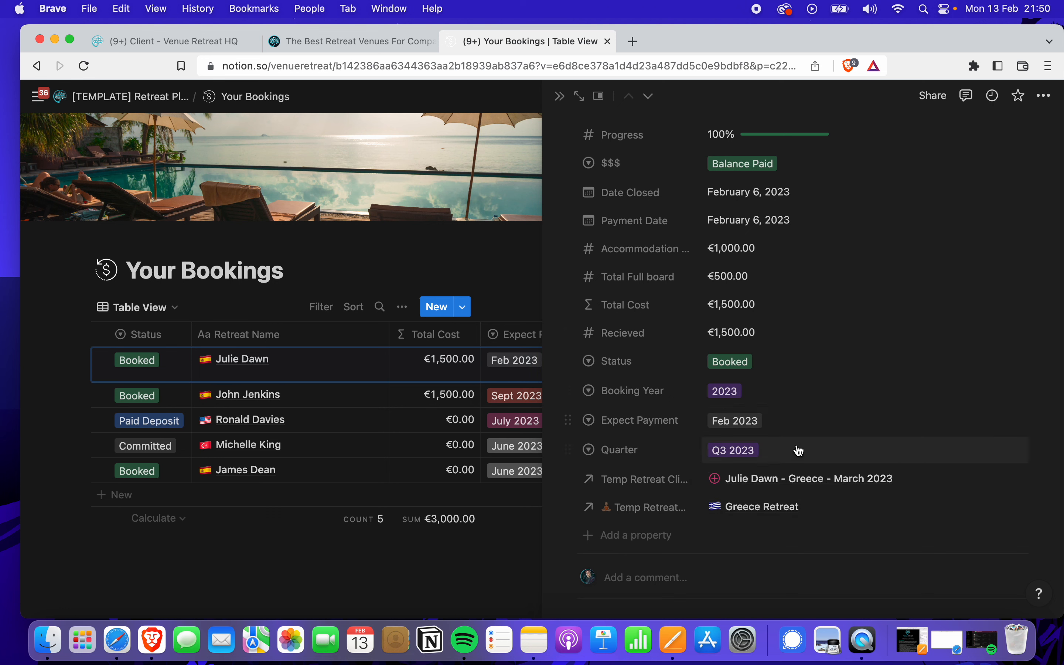
pyautogui.click(559, 96)
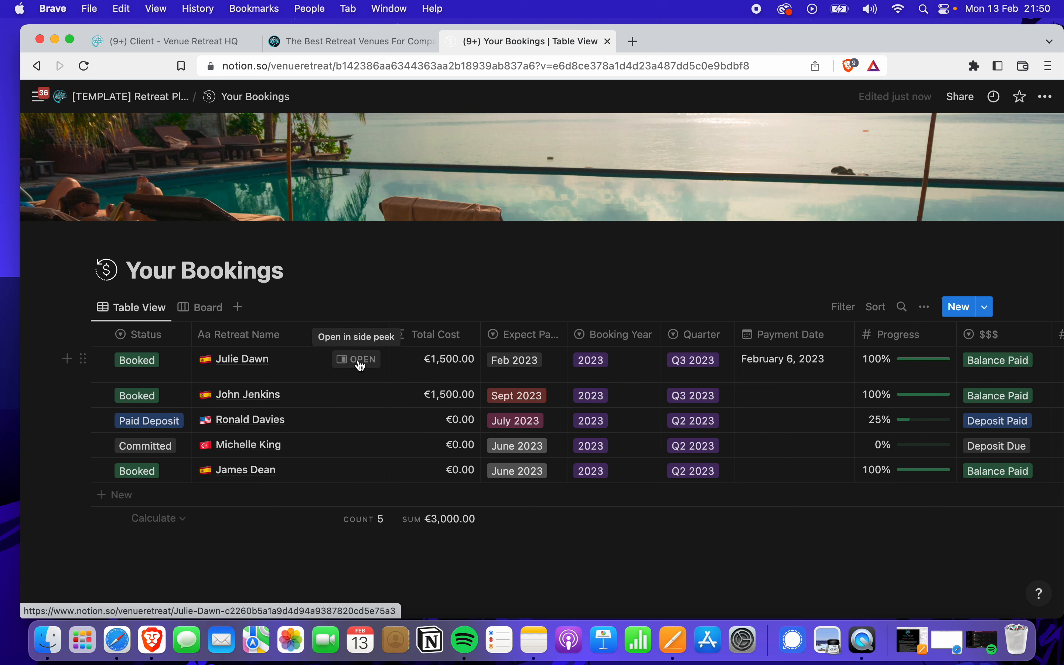
pyautogui.click(356, 360)
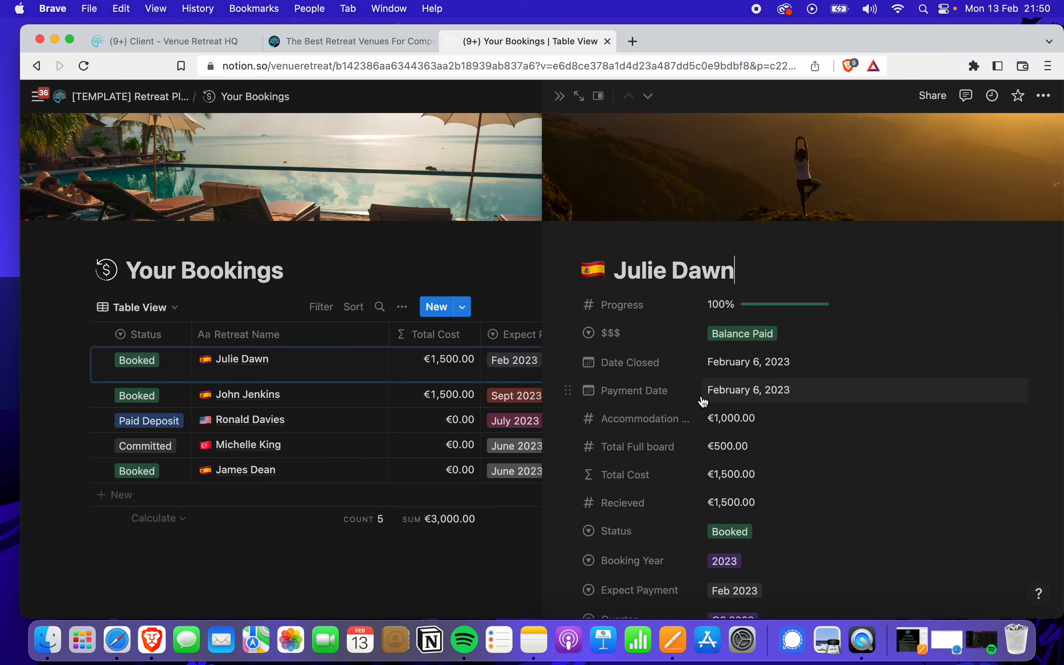
pyautogui.scroll(-5, 703, 401)
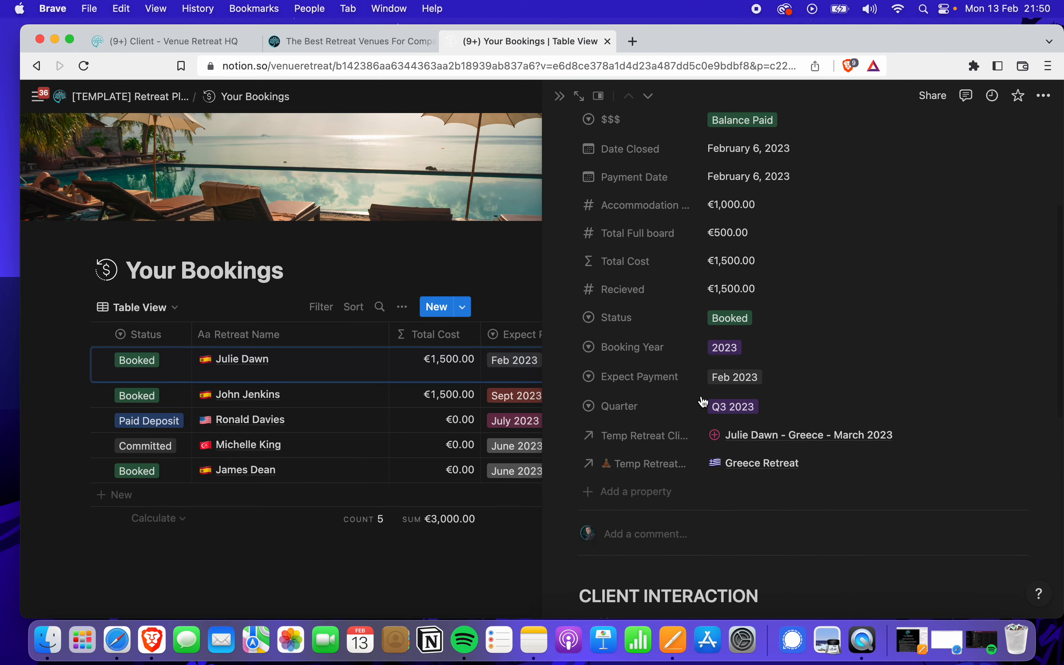
pyautogui.scroll(3, 823, 392)
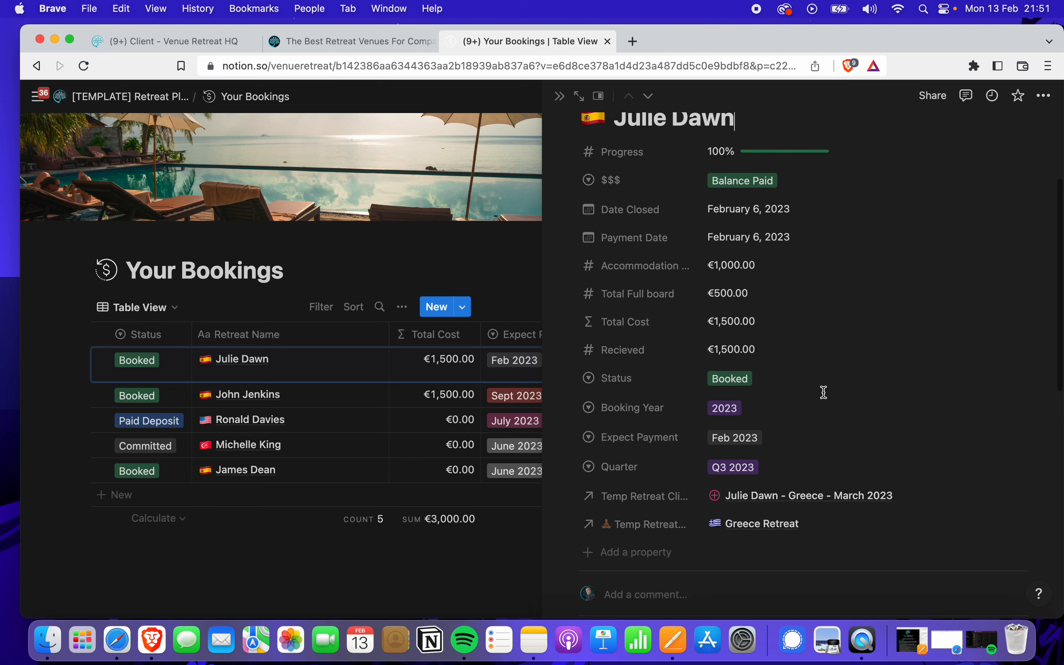
pyautogui.scroll(-2, 823, 392)
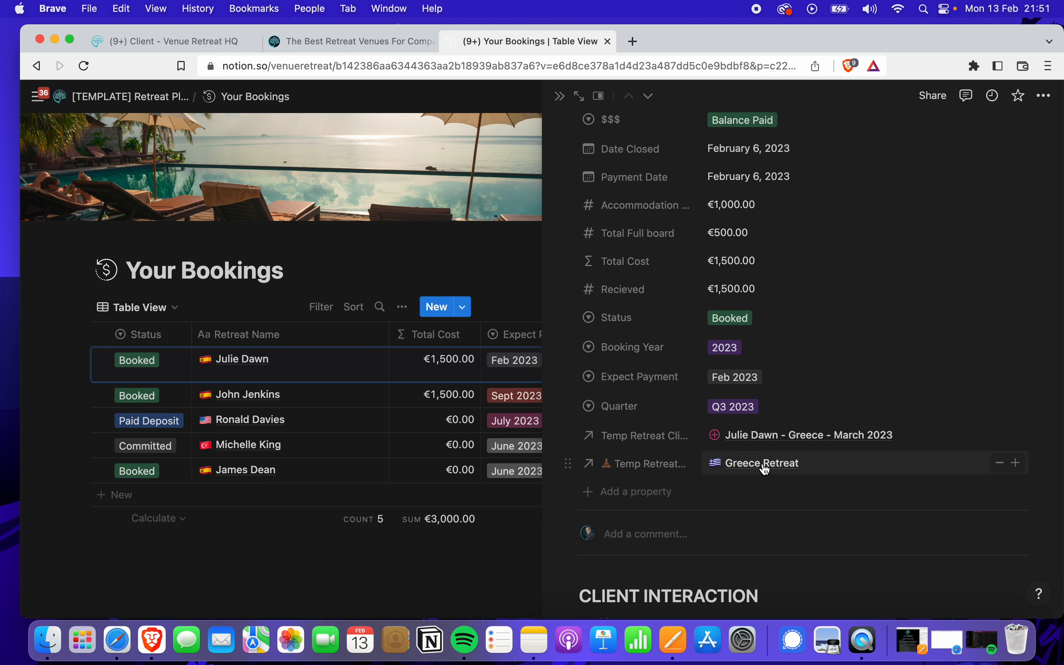
pyautogui.scroll(1, 770, 308)
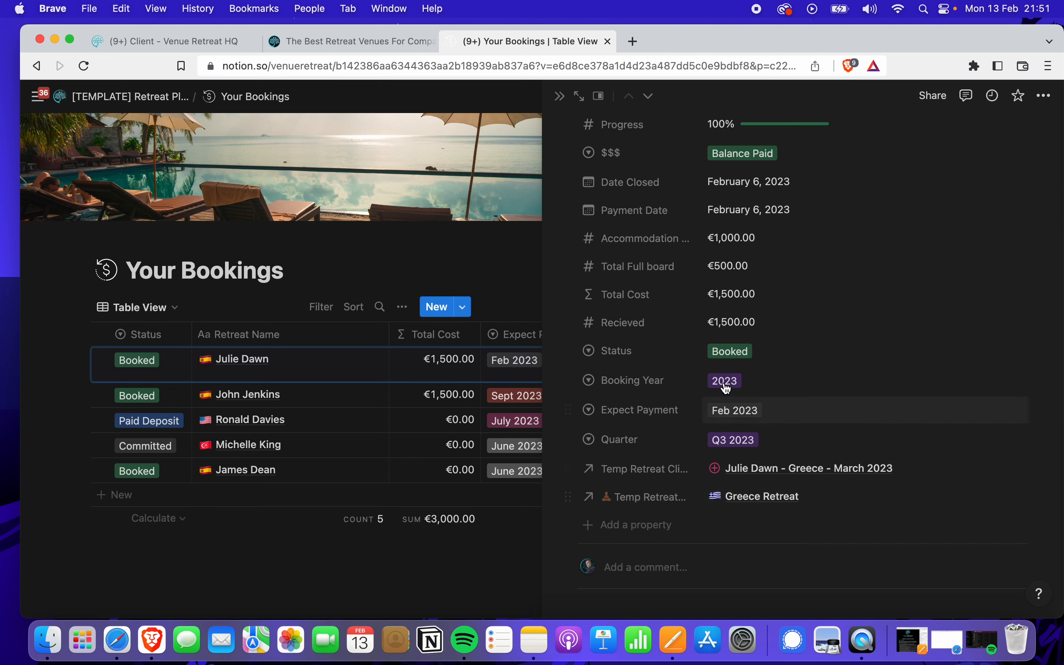
pyautogui.scroll(2, 725, 385)
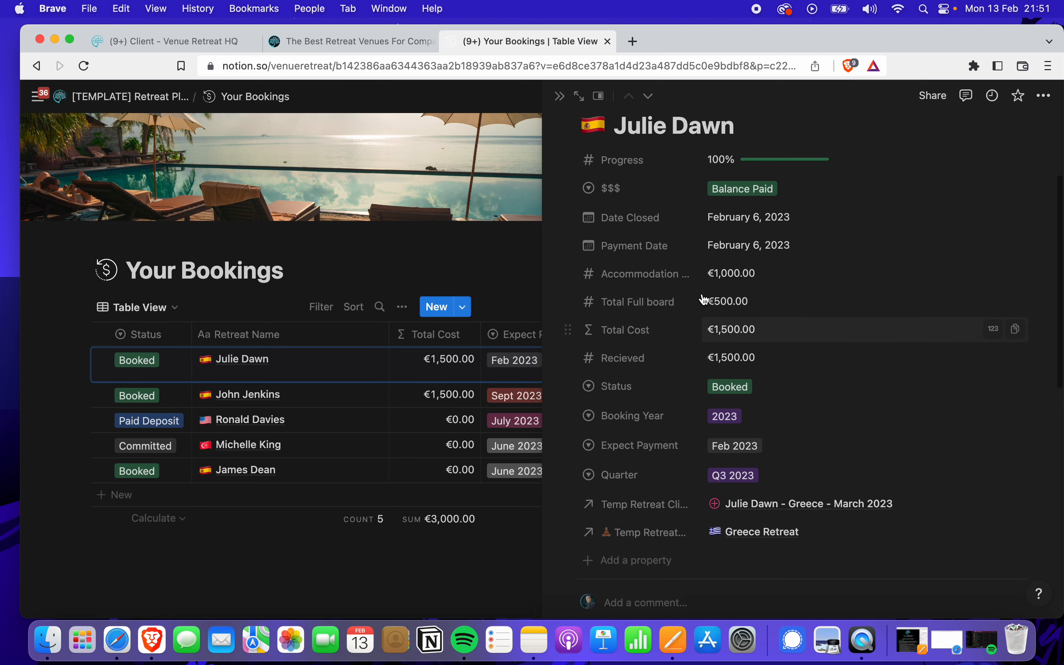
pyautogui.click(561, 97)
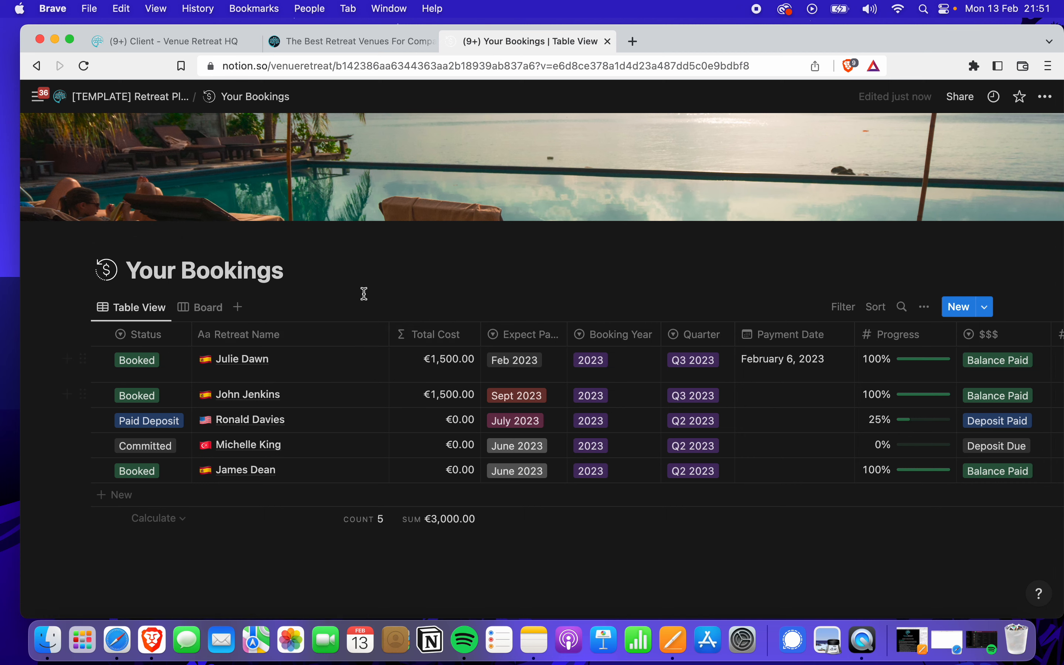
# Look through Temp Retreat Clients, checking Jim's Status options unchanged, then return to Retreat Planner
pyautogui.click(132, 97)
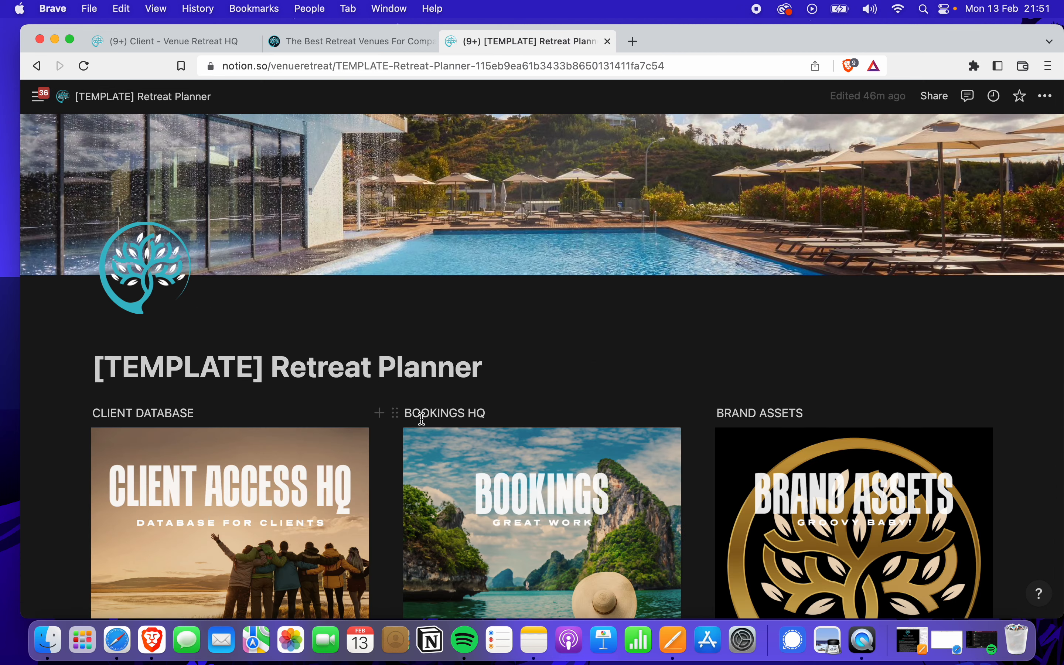
pyautogui.scroll(-6, 421, 418)
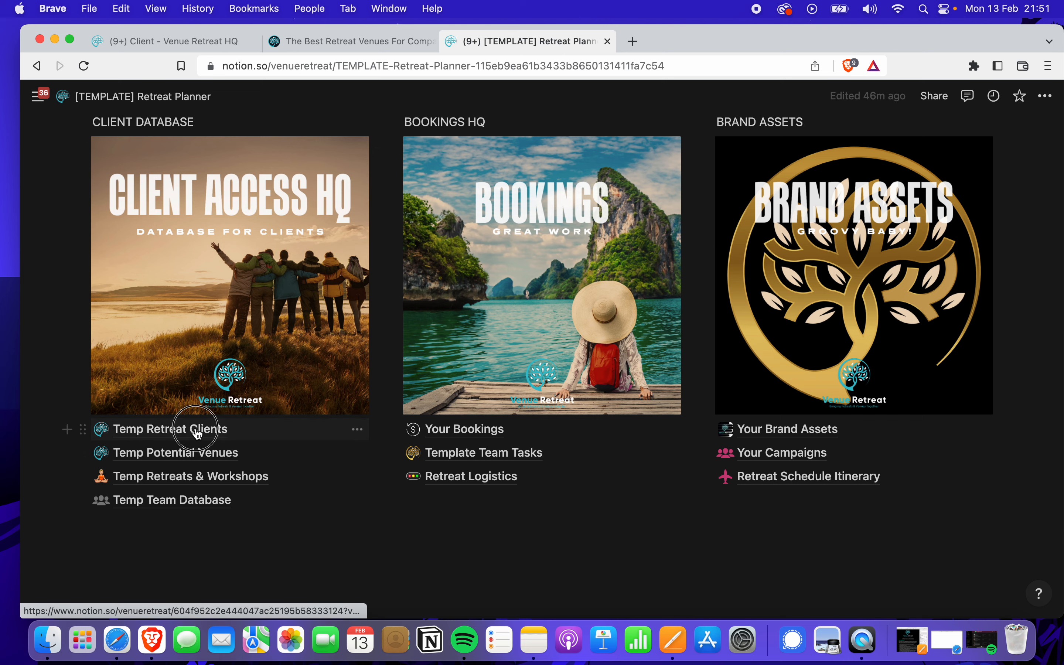
pyautogui.click(198, 432)
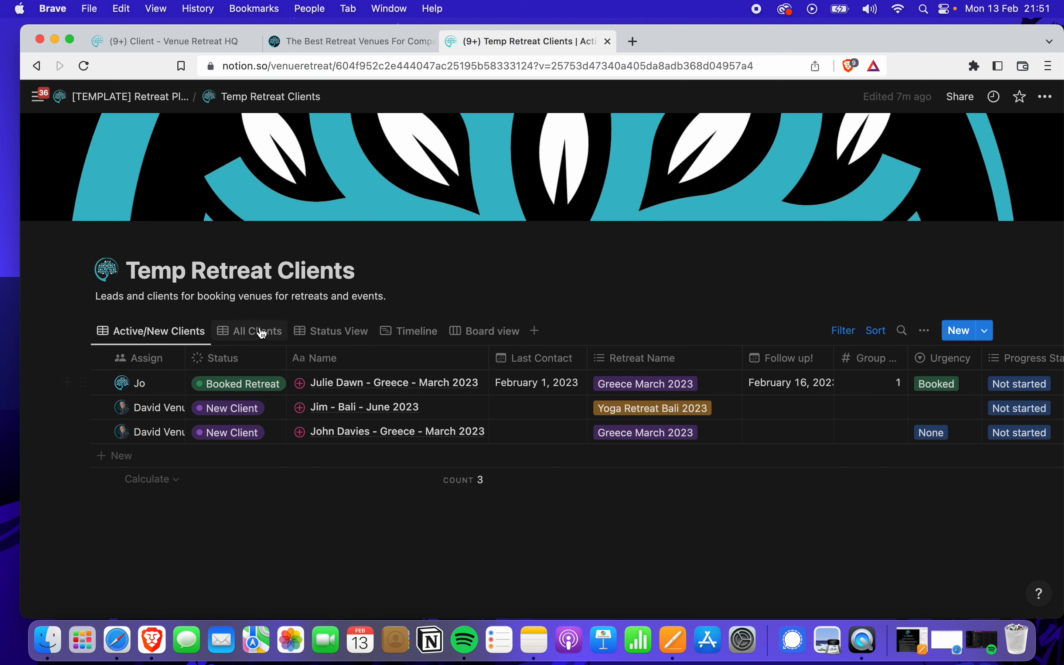
pyautogui.scroll(-1, 256, 318)
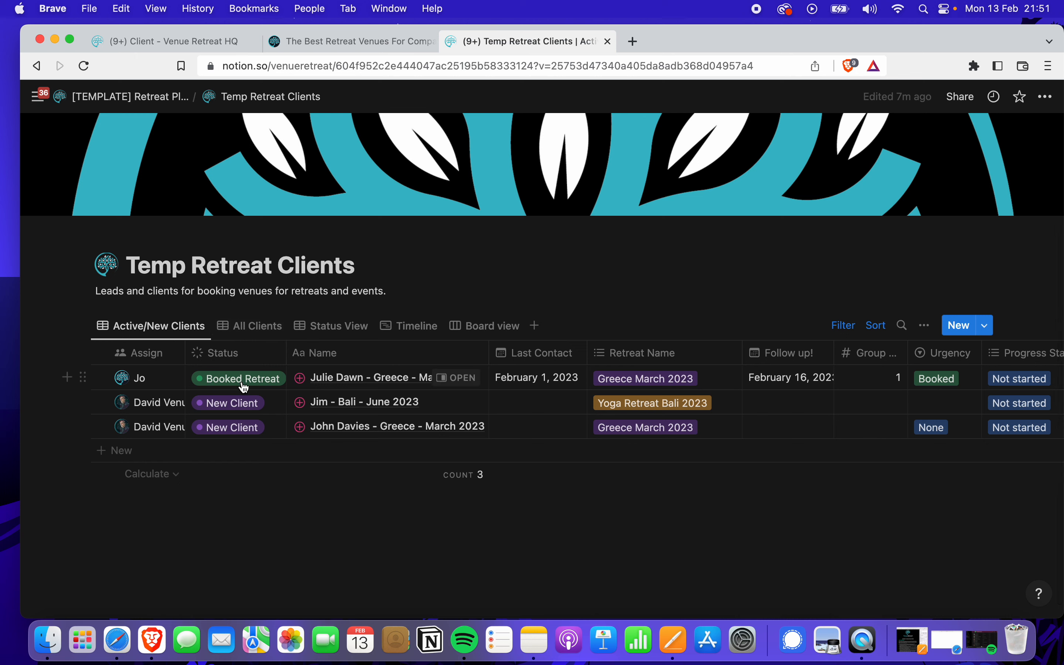
pyautogui.click(238, 414)
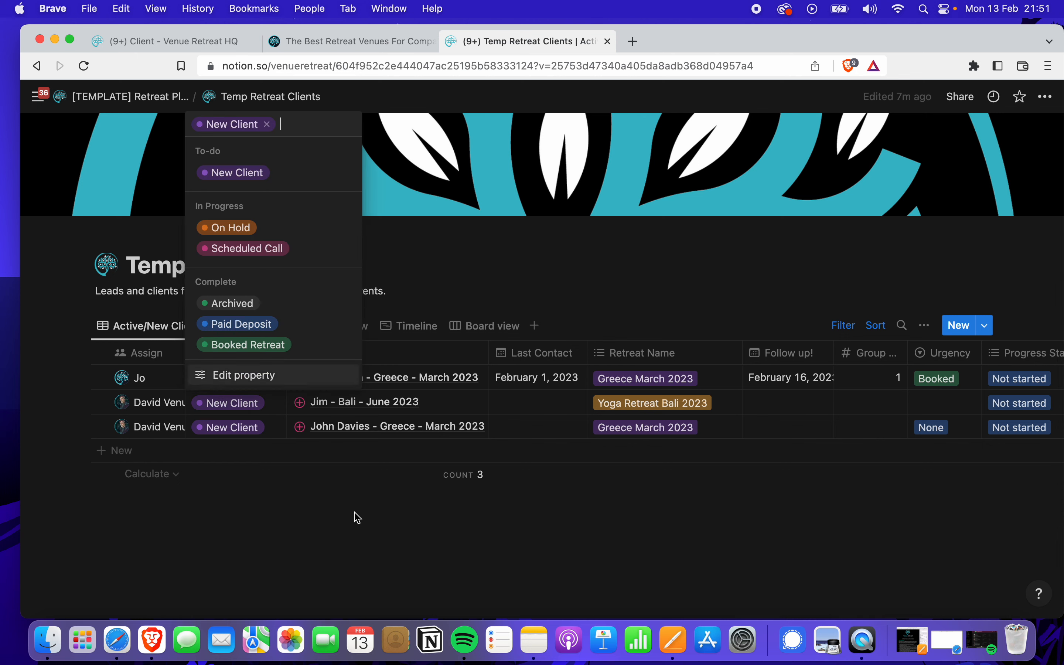
pyautogui.click(301, 476)
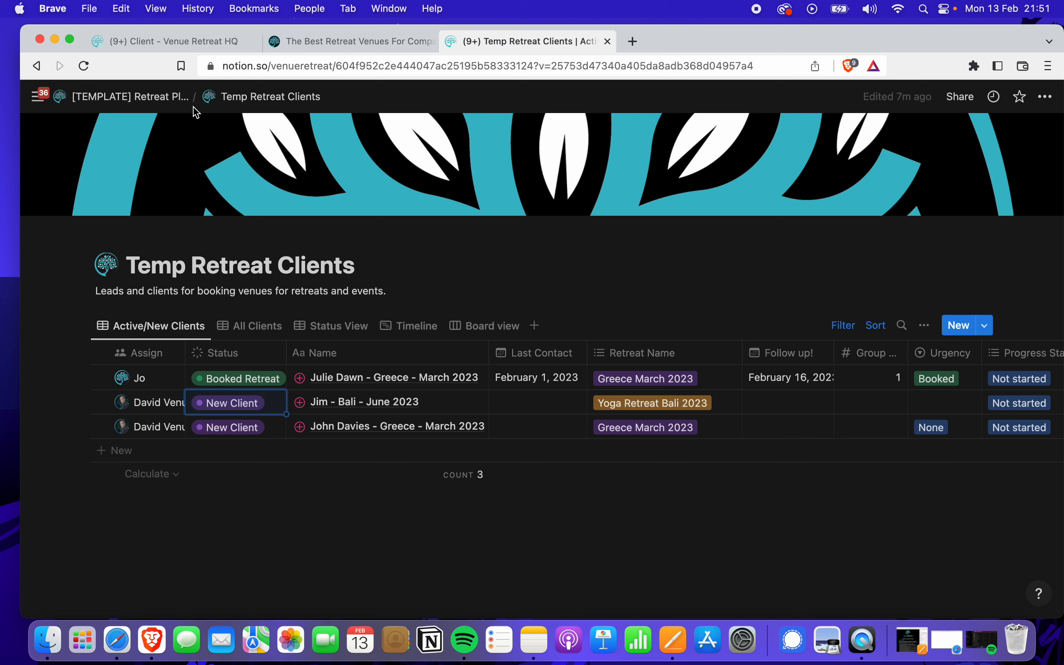
pyautogui.click(134, 104)
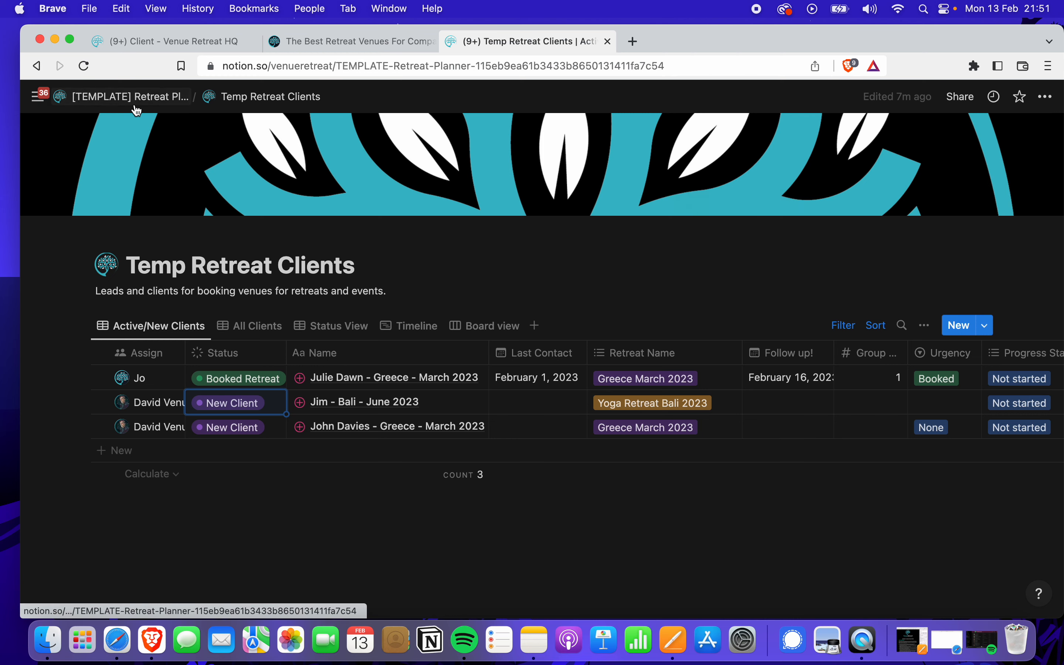
pyautogui.scroll(-7, 264, 404)
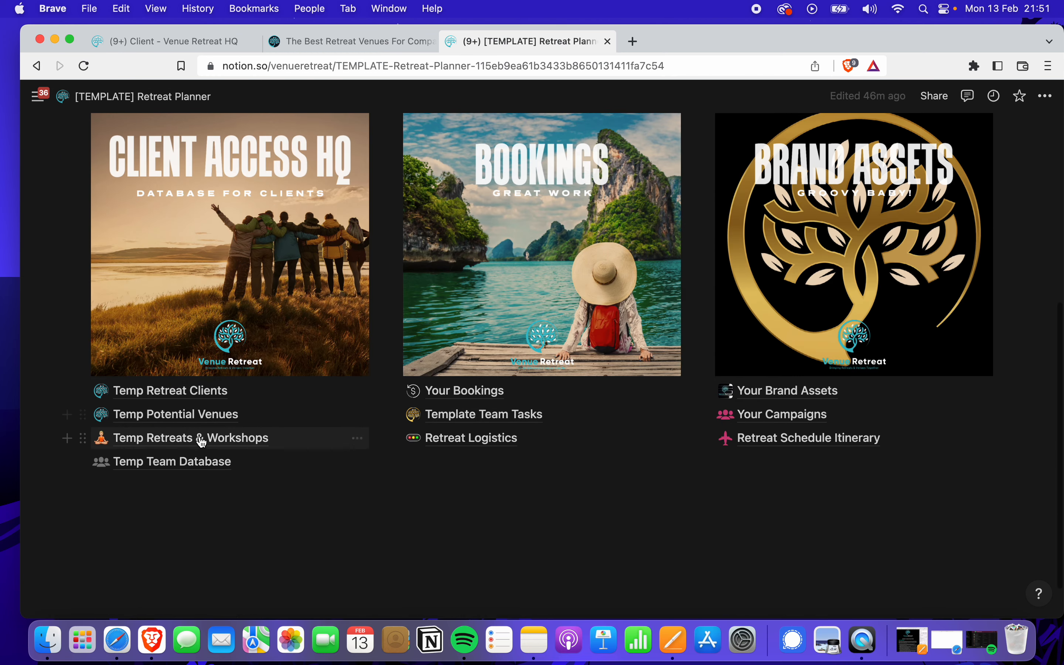
pyautogui.click(210, 440)
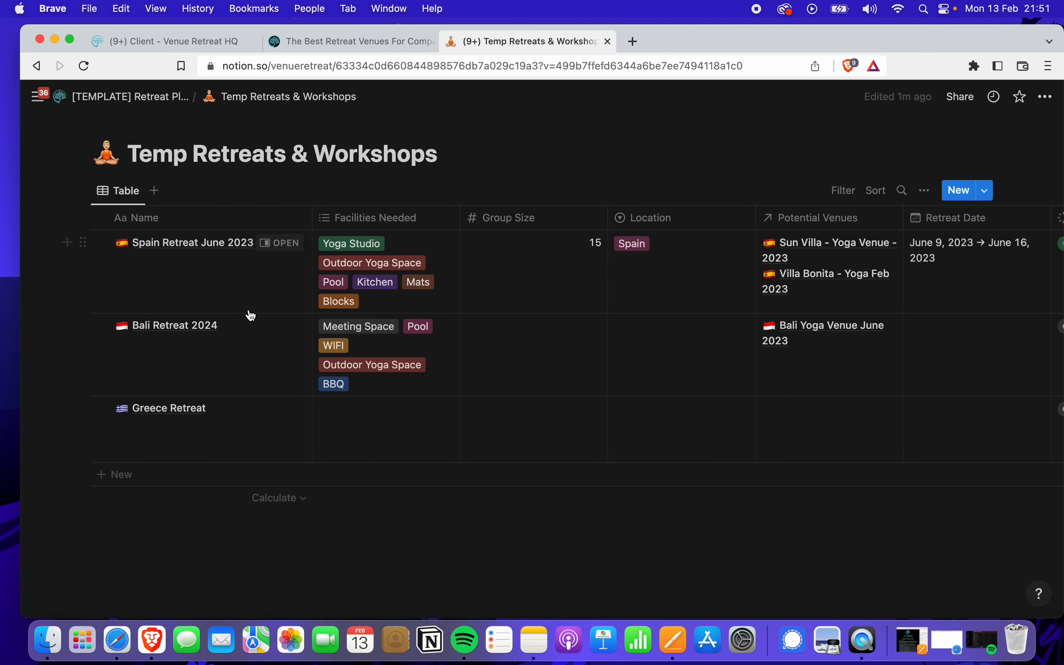
pyautogui.click(280, 243)
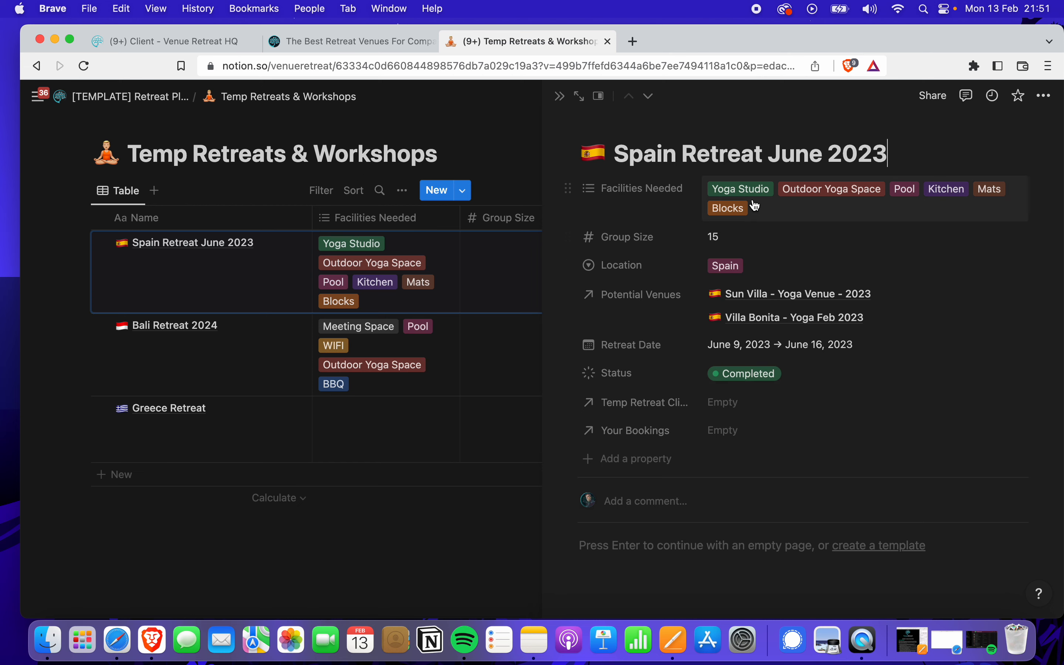
pyautogui.click(560, 97)
pyautogui.click(116, 97)
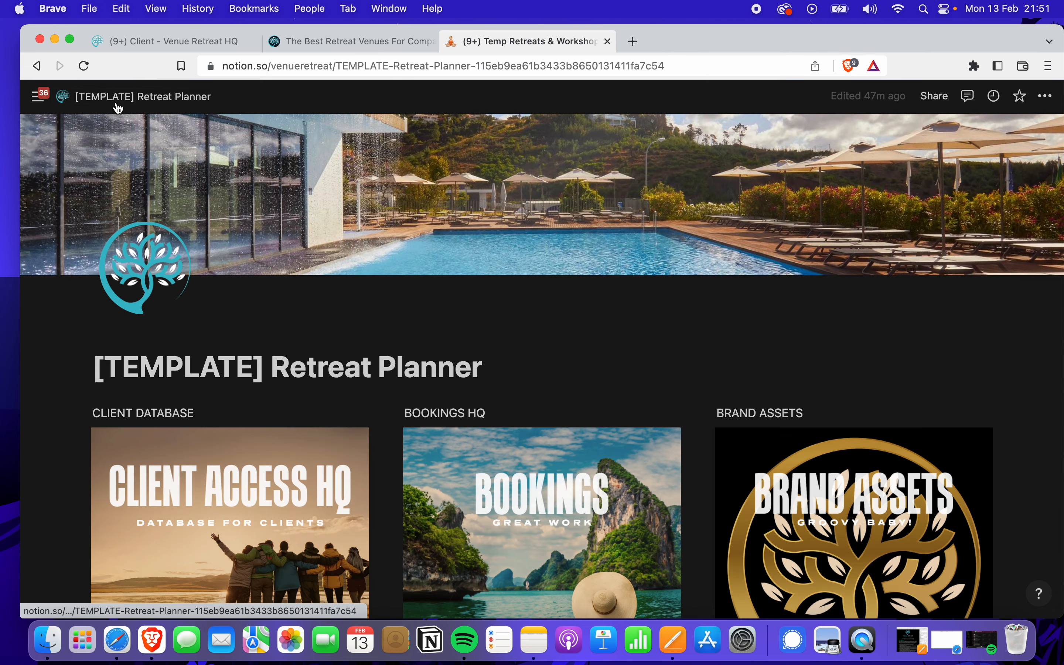
pyautogui.scroll(-10, 191, 386)
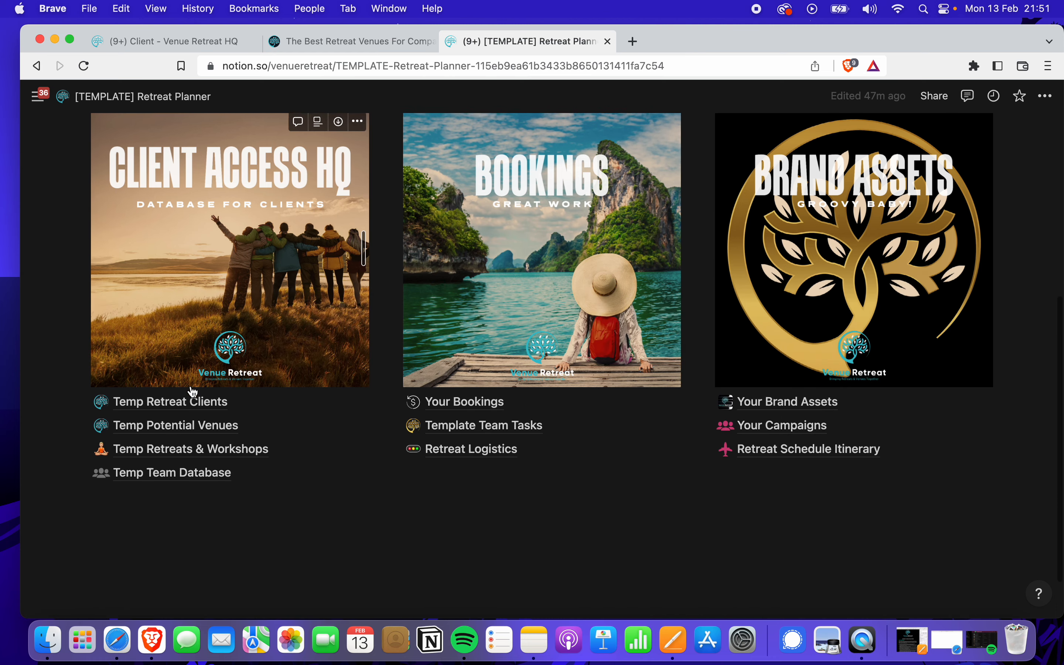
# Open the Bali Yoga Venue June 2023 venue record and review its properties: status Booked Venue, location bali
pyautogui.click(197, 424)
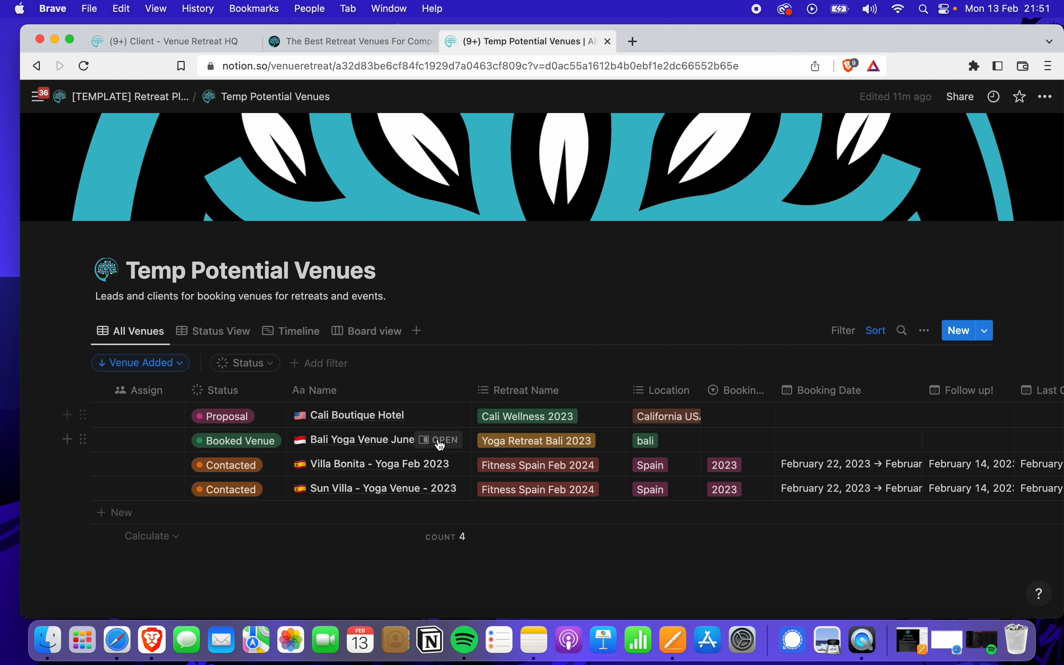
pyautogui.click(440, 441)
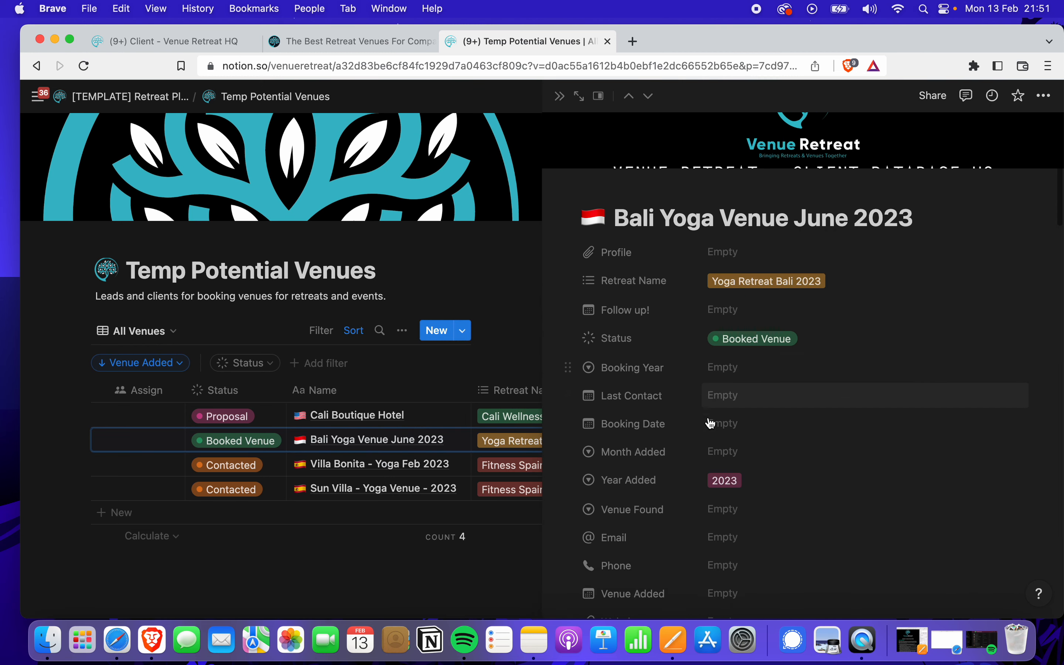
pyautogui.scroll(-7, 710, 423)
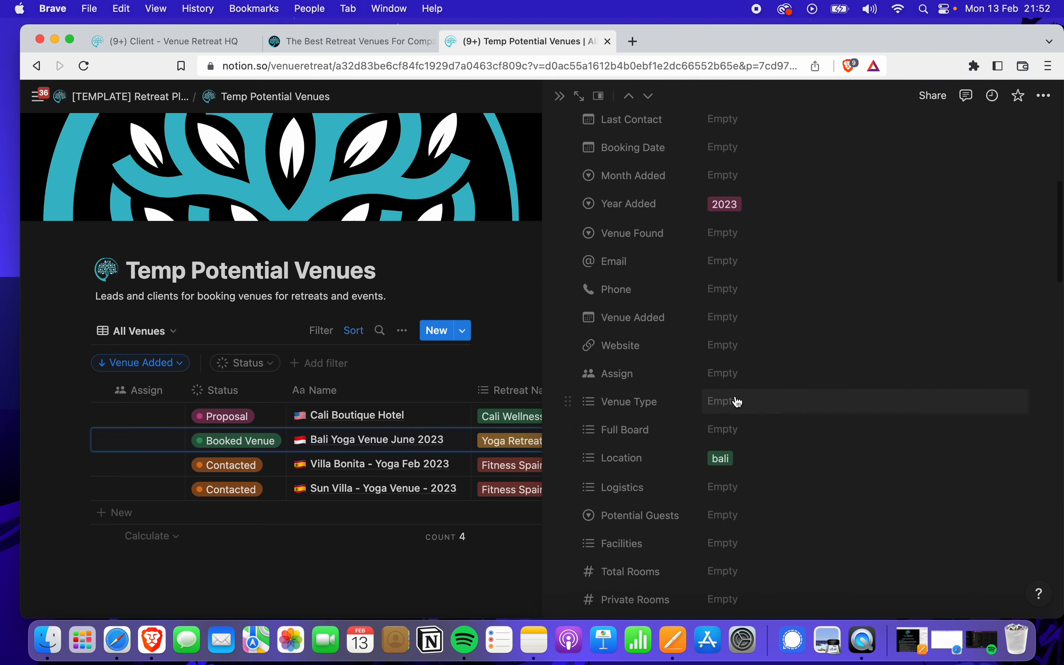
pyautogui.scroll(2, 737, 402)
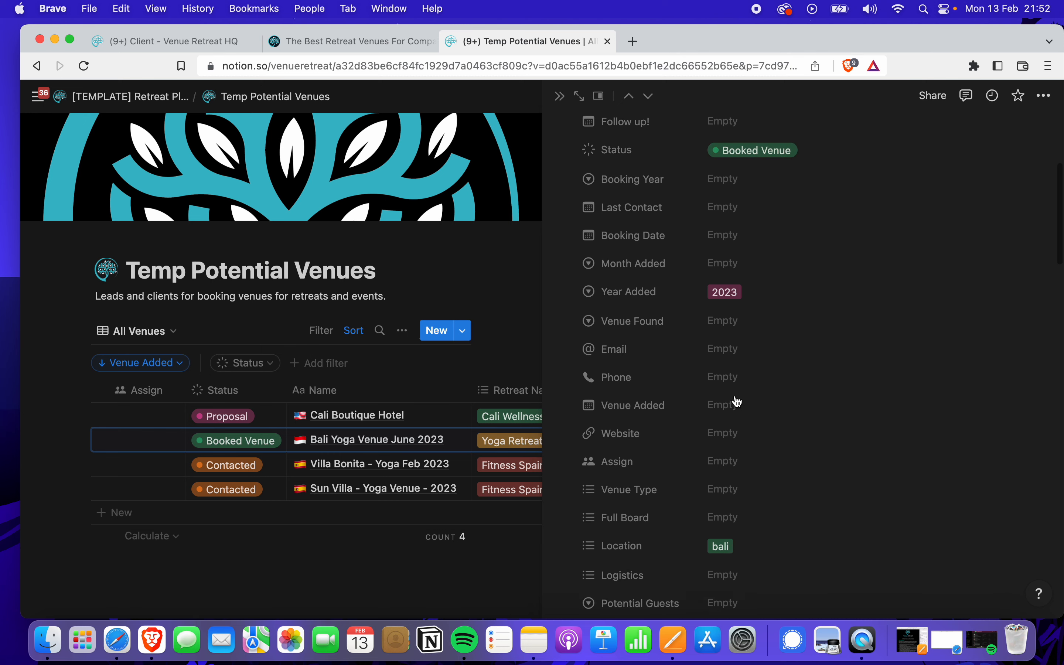
pyautogui.scroll(3, 738, 401)
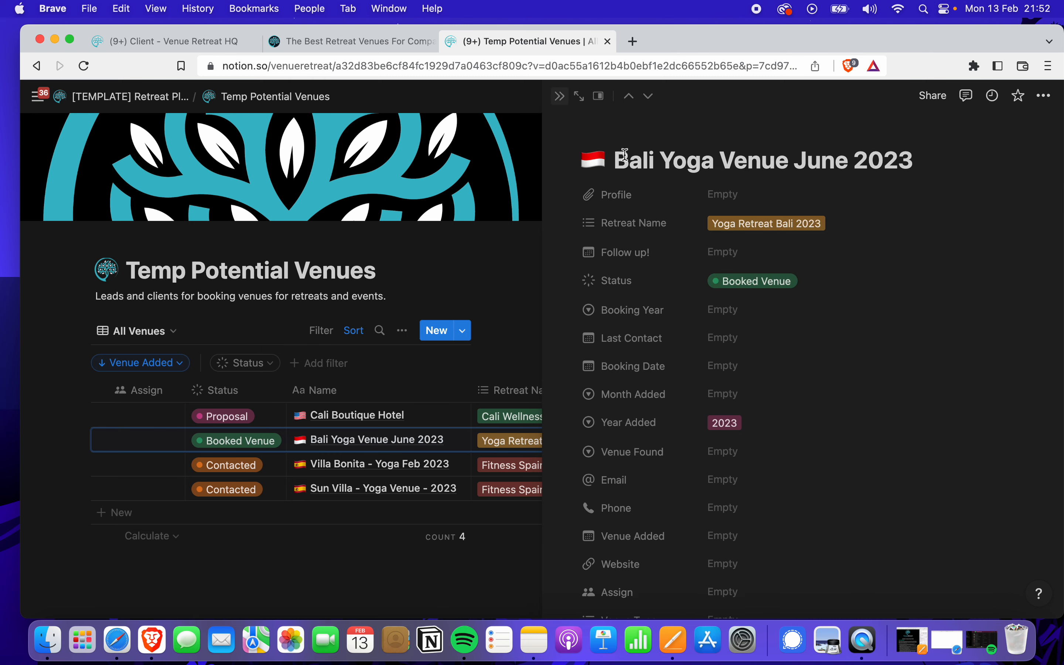
pyautogui.scroll(-8, 808, 494)
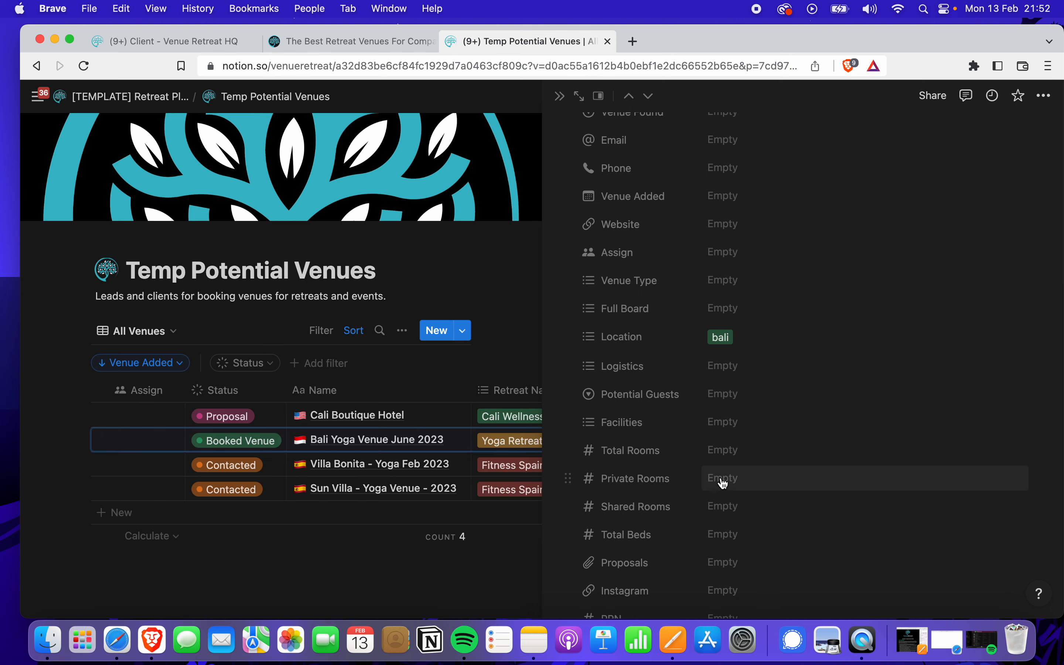
pyautogui.scroll(-3, 735, 474)
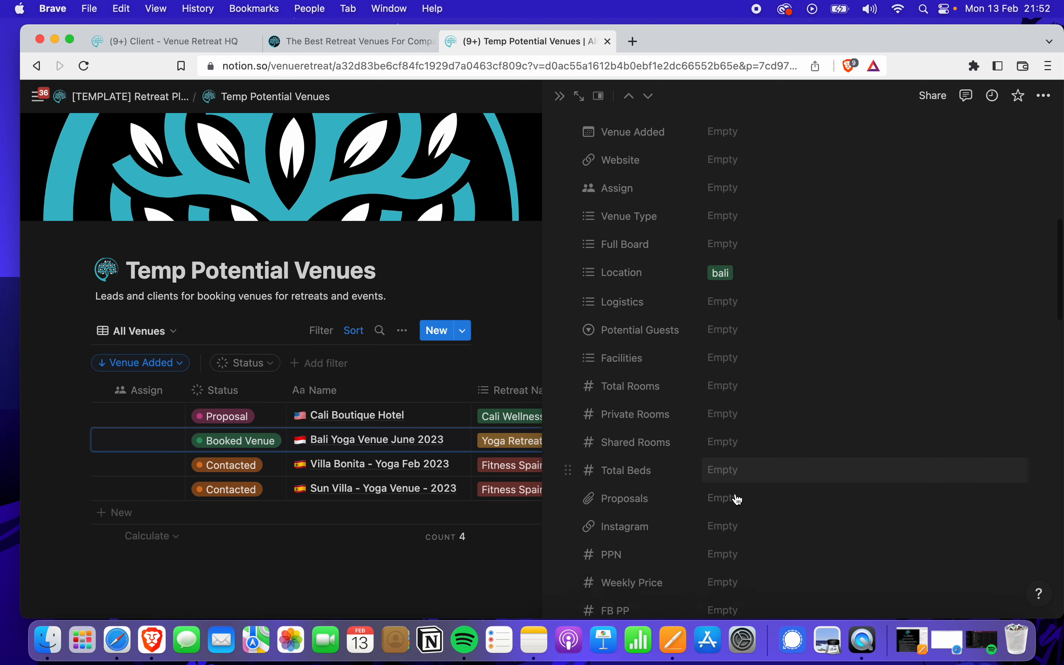
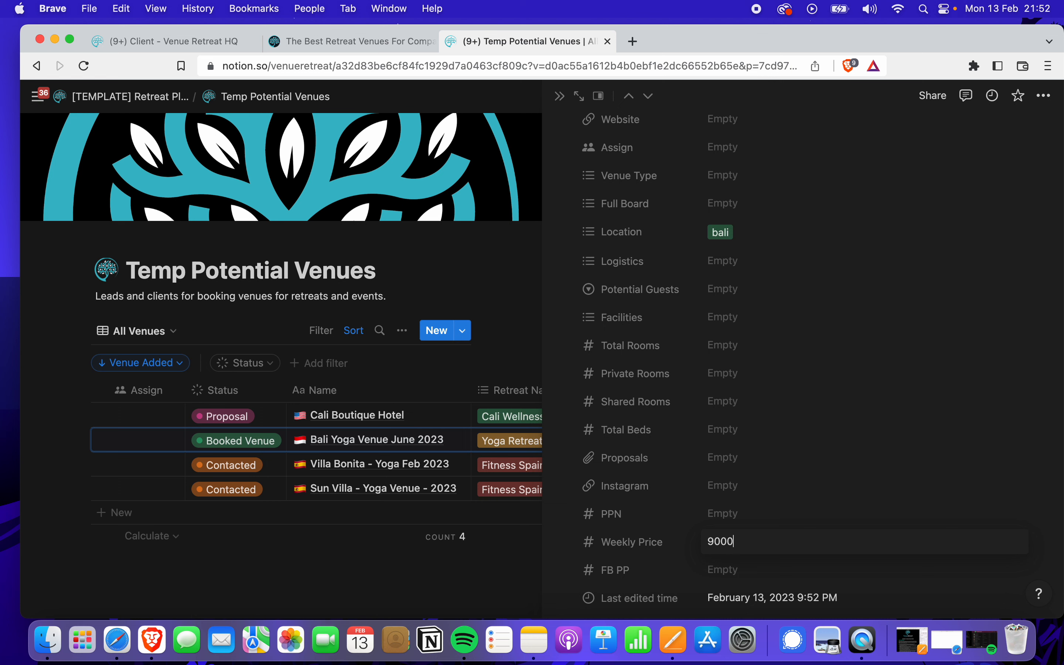
# Enter the Bali Yoga Venue's Weekly Price and a PPN of 120
pyautogui.press('Return')
pyautogui.write('120')
pyautogui.press('Return')
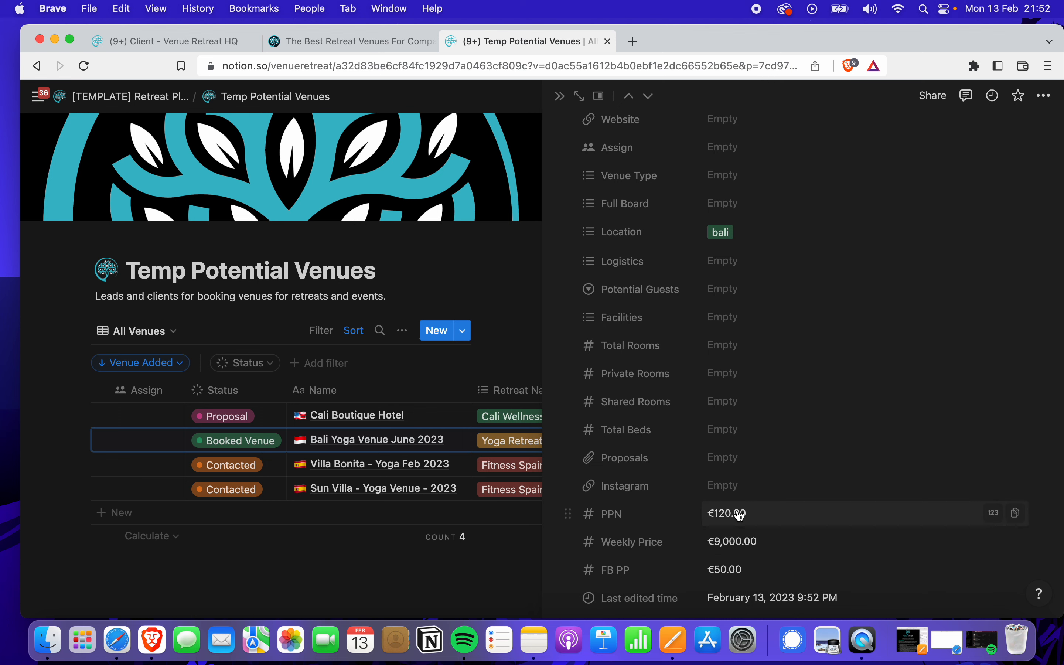
# Set the PPN property's number format to Euro
pyautogui.click(568, 515)
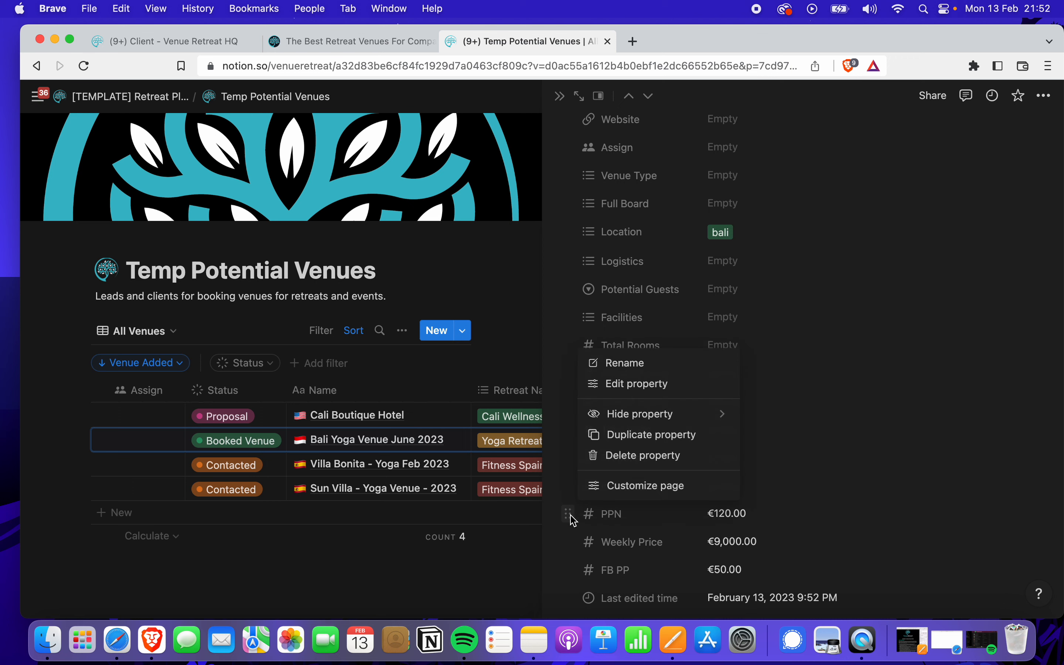
pyautogui.click(626, 385)
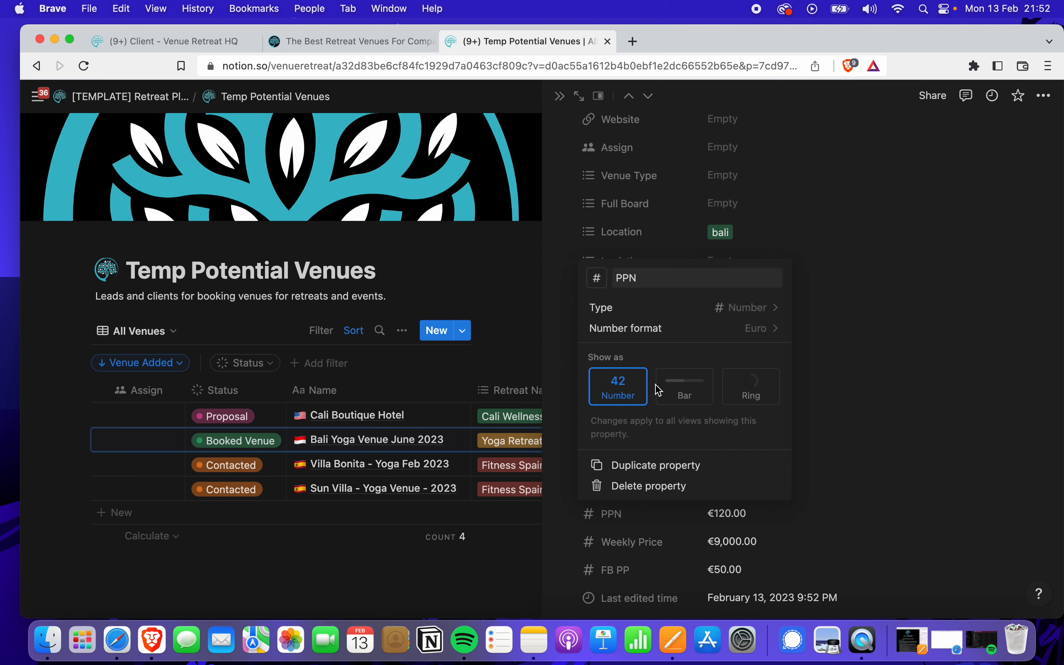
pyautogui.click(760, 331)
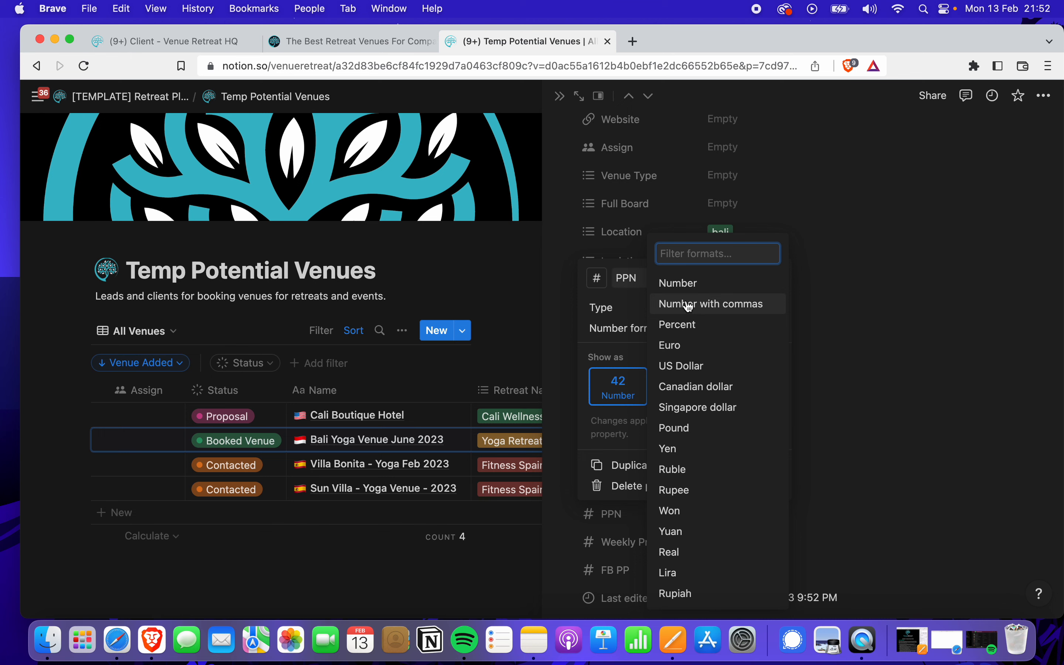
pyautogui.click(680, 345)
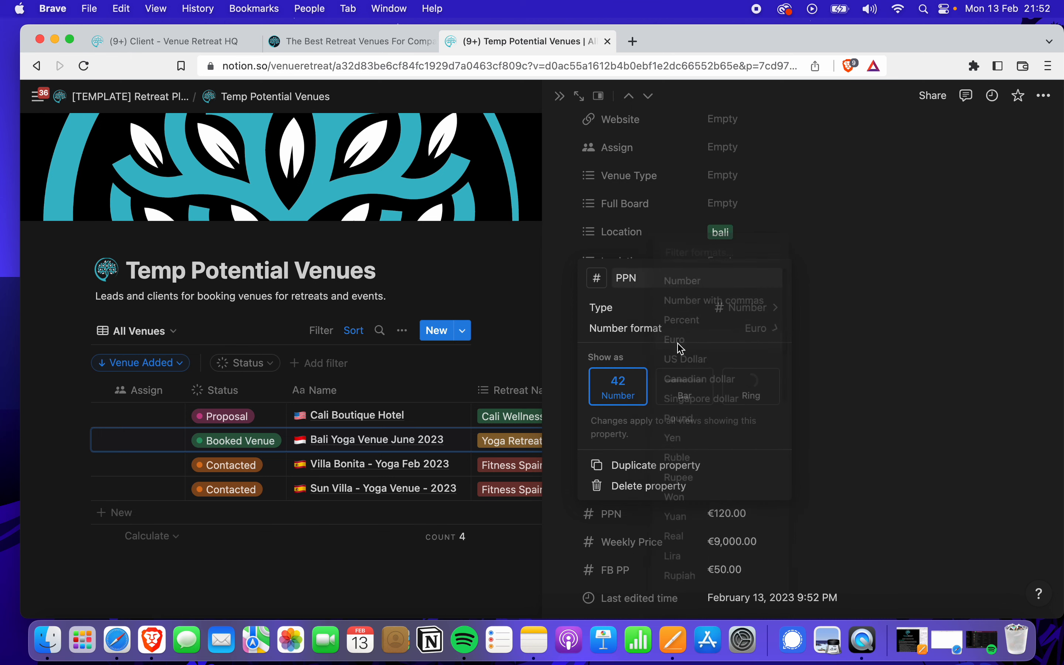
pyautogui.click(935, 354)
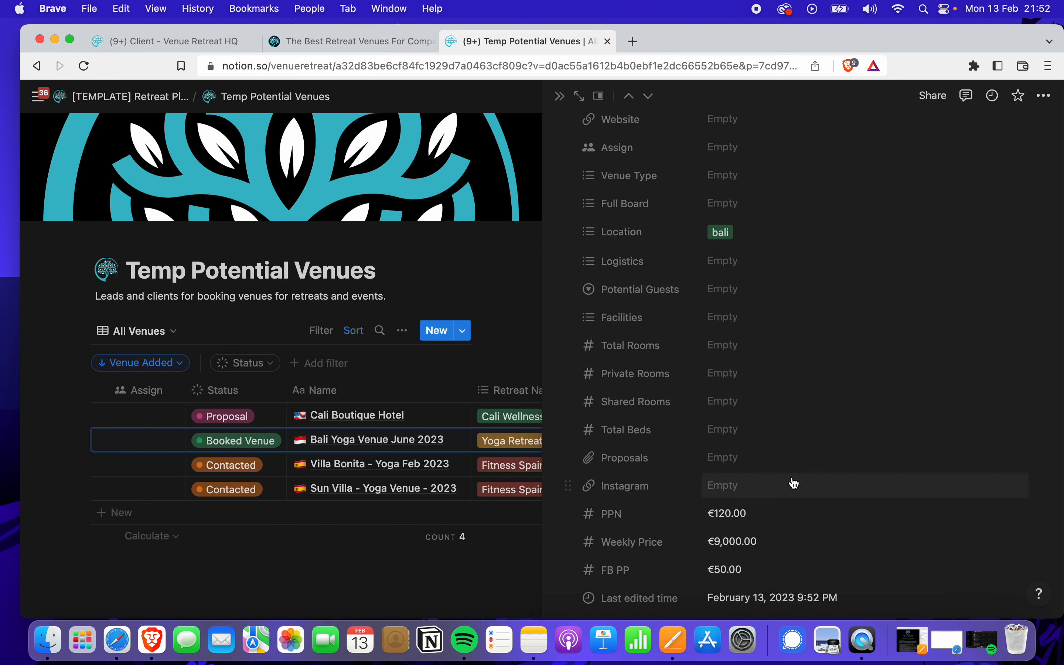
# Scroll through the venue record and close its side peek
pyautogui.scroll(-3, 790, 483)
pyautogui.scroll(-5, 774, 343)
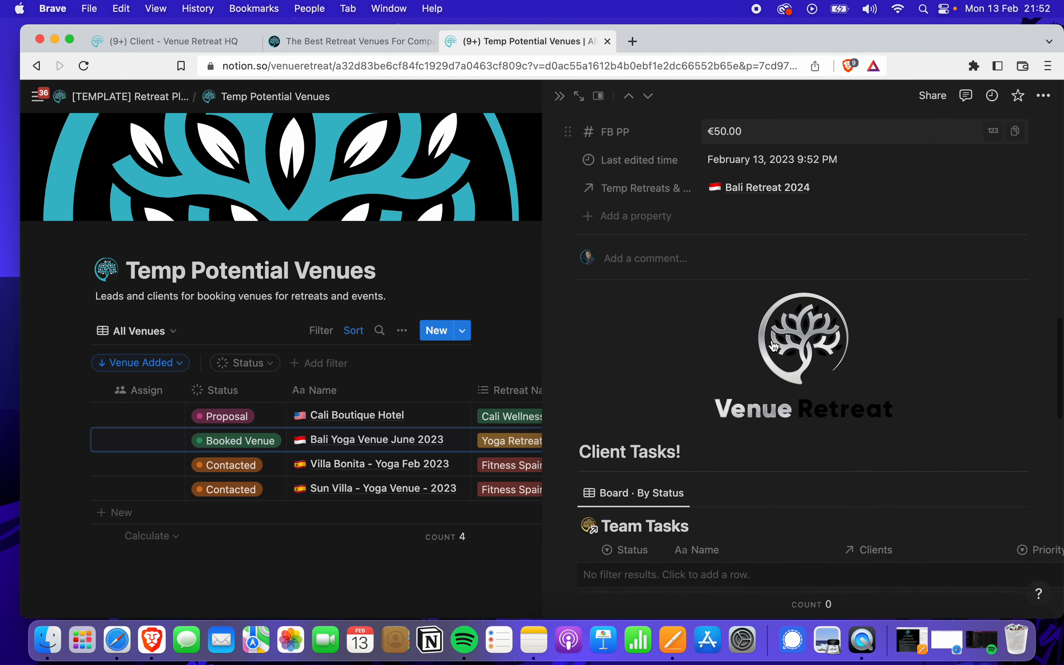
pyautogui.scroll(10, 774, 345)
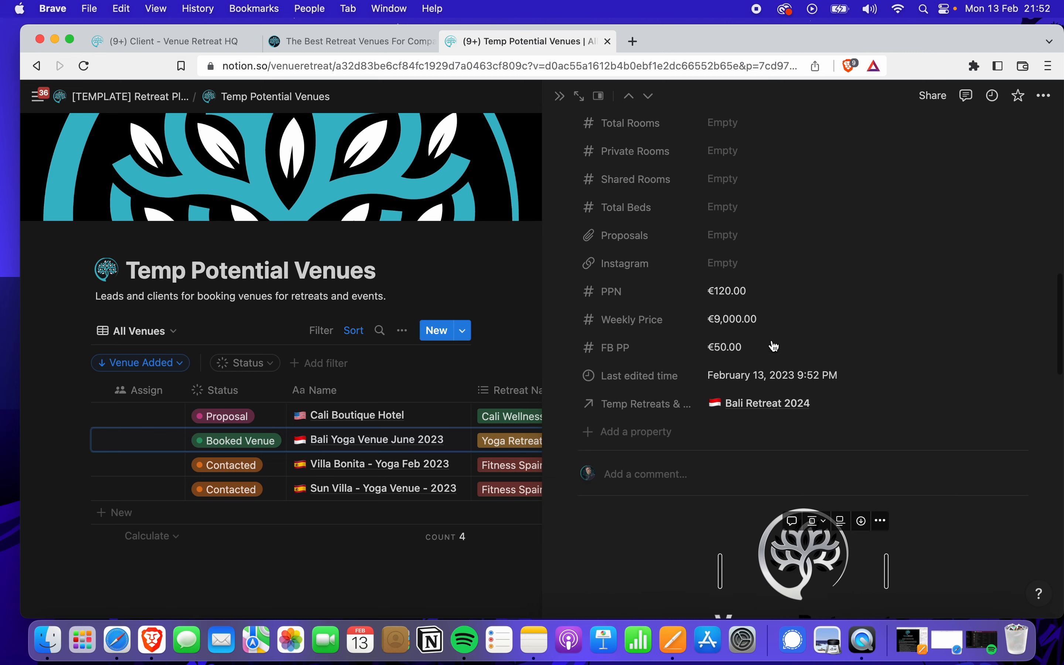
pyautogui.click(560, 97)
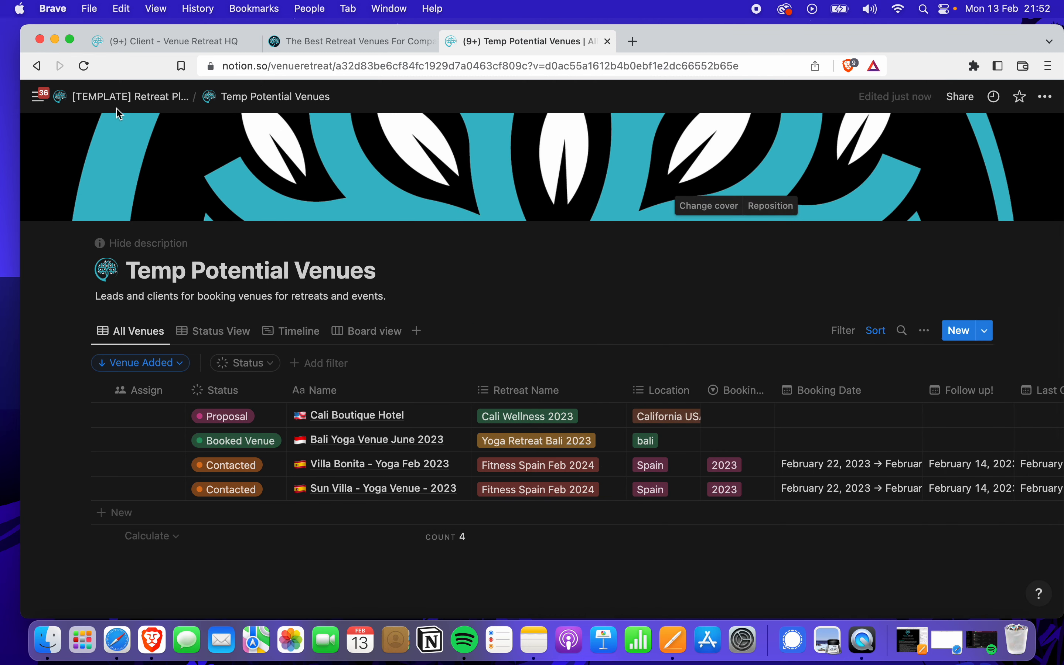
# Go back to the Retreat Planner page and open the Temp Team Database
pyautogui.click(121, 104)
pyautogui.scroll(-3, 294, 372)
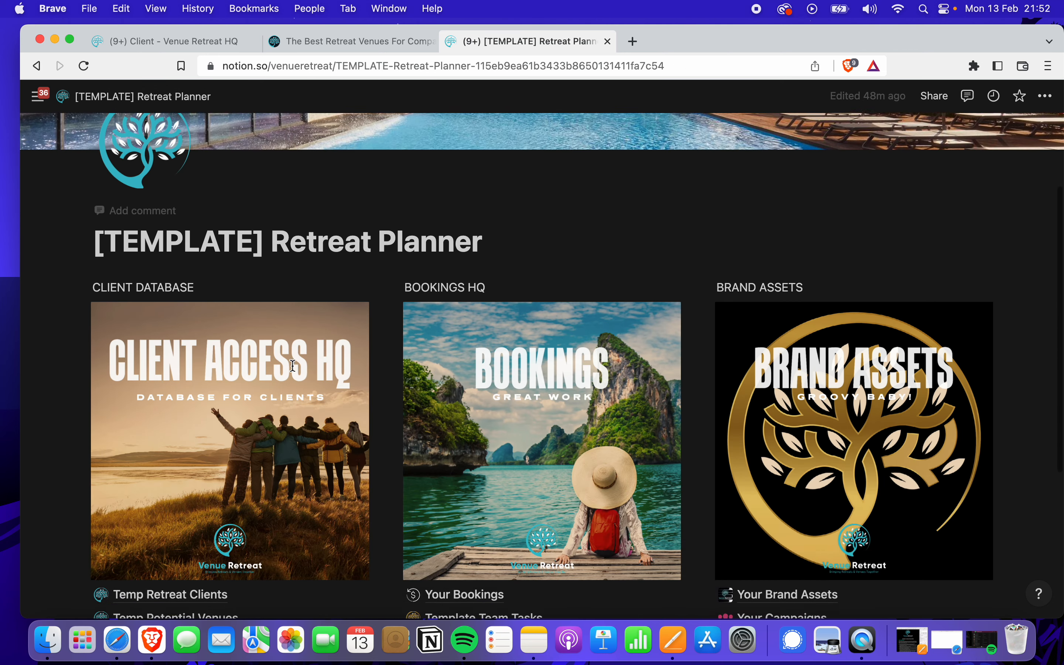
pyautogui.scroll(-3, 293, 372)
pyautogui.scroll(-1, 291, 373)
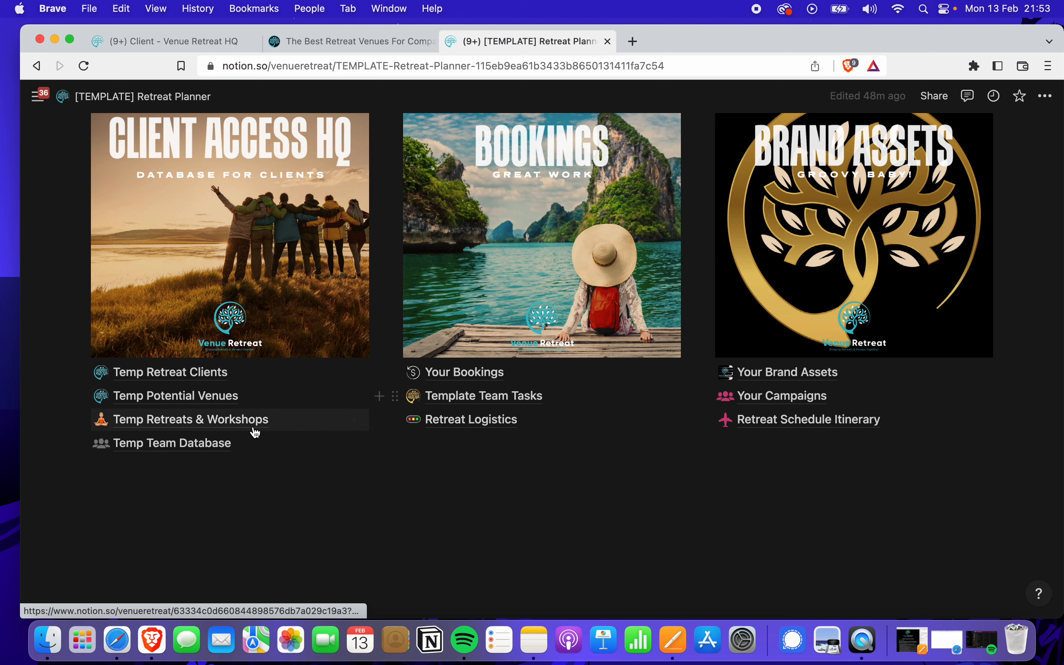
pyautogui.click(170, 448)
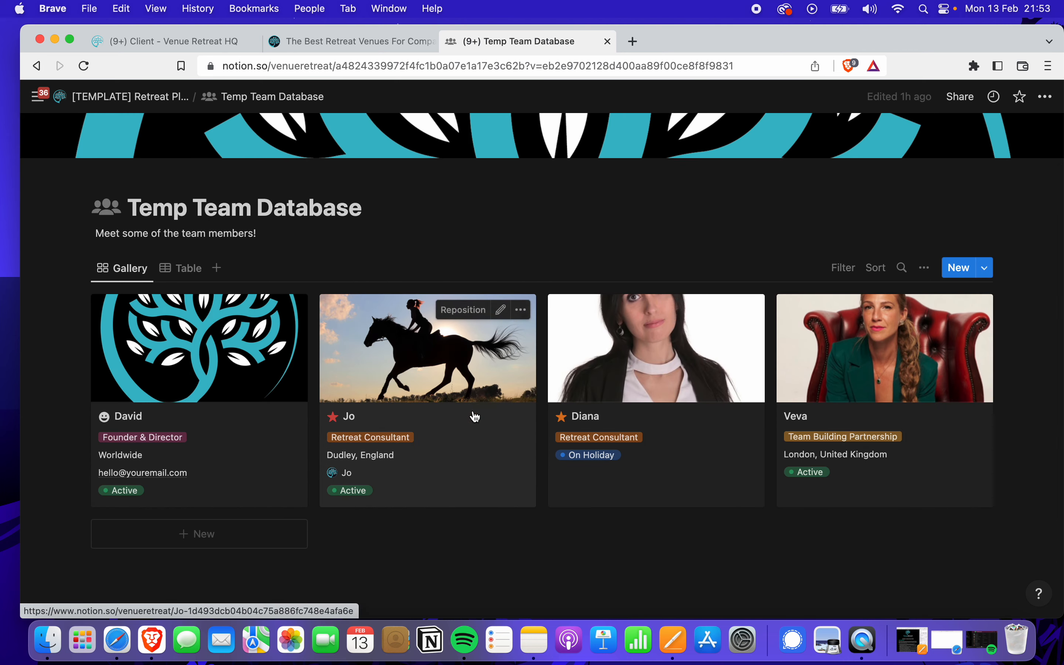
# Preview a team member's profile, scroll through its details, then close the preview
pyautogui.scroll(-2, 466, 472)
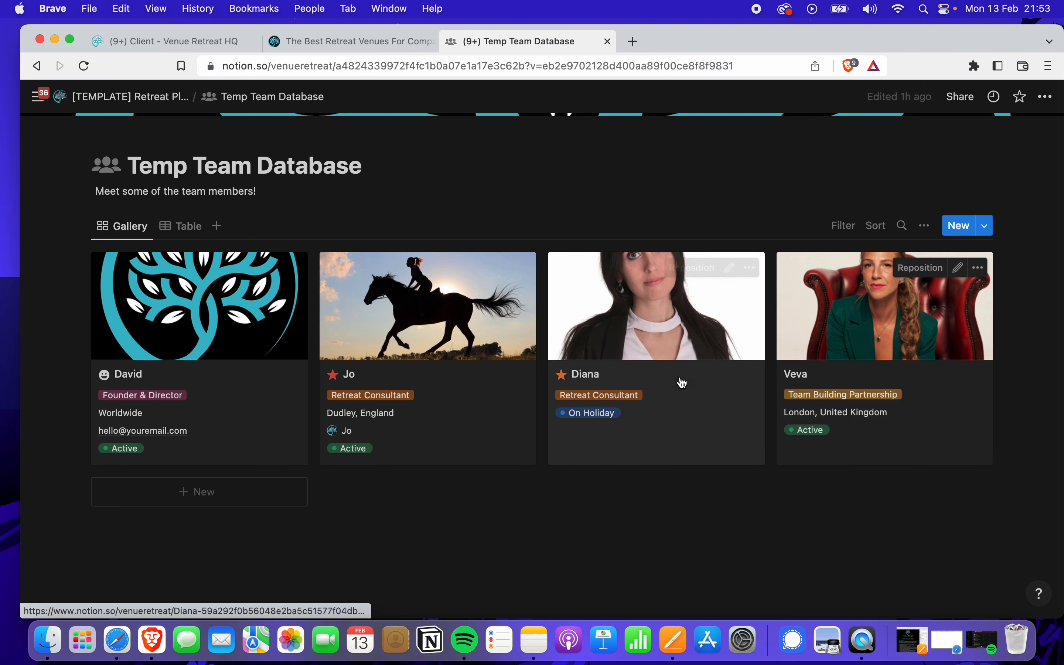
pyautogui.click(801, 339)
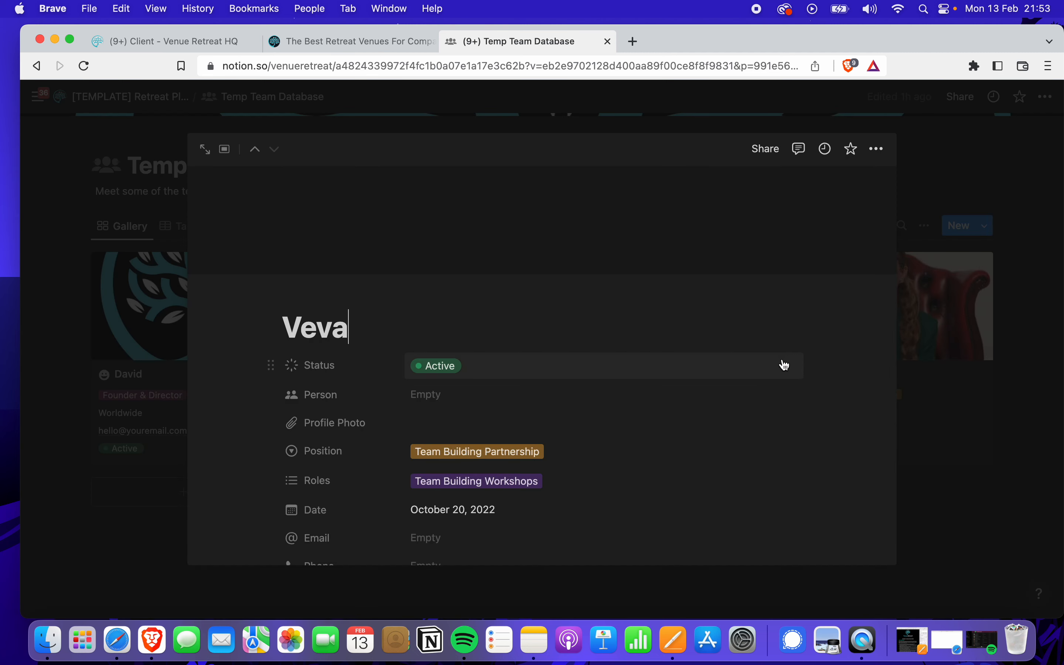
pyautogui.scroll(-2, 611, 384)
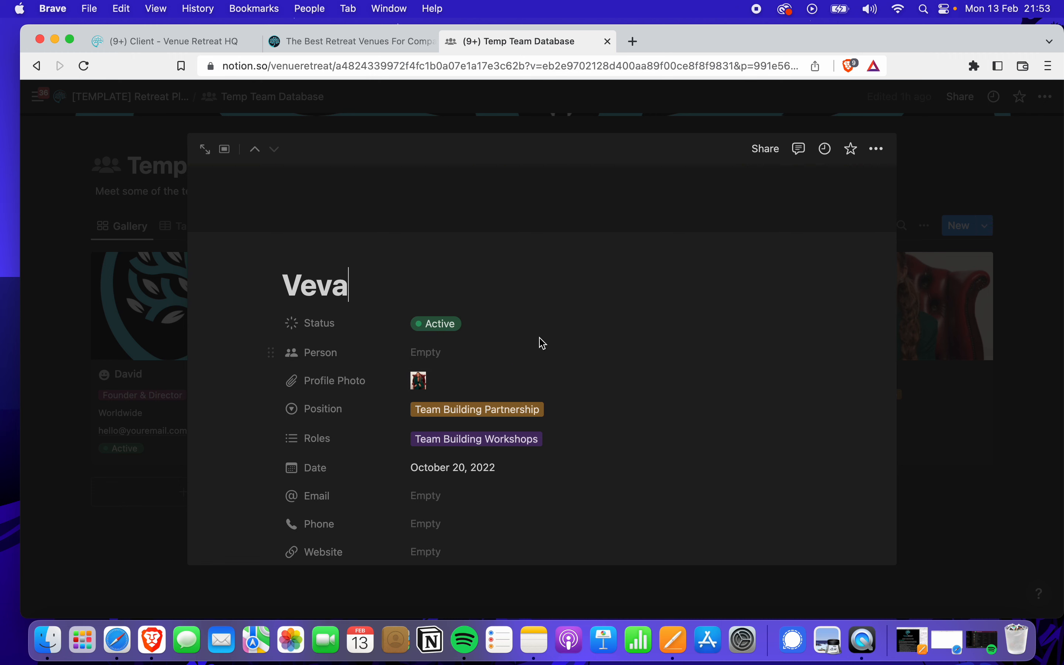
pyautogui.scroll(-1, 482, 351)
pyautogui.scroll(-3, 483, 359)
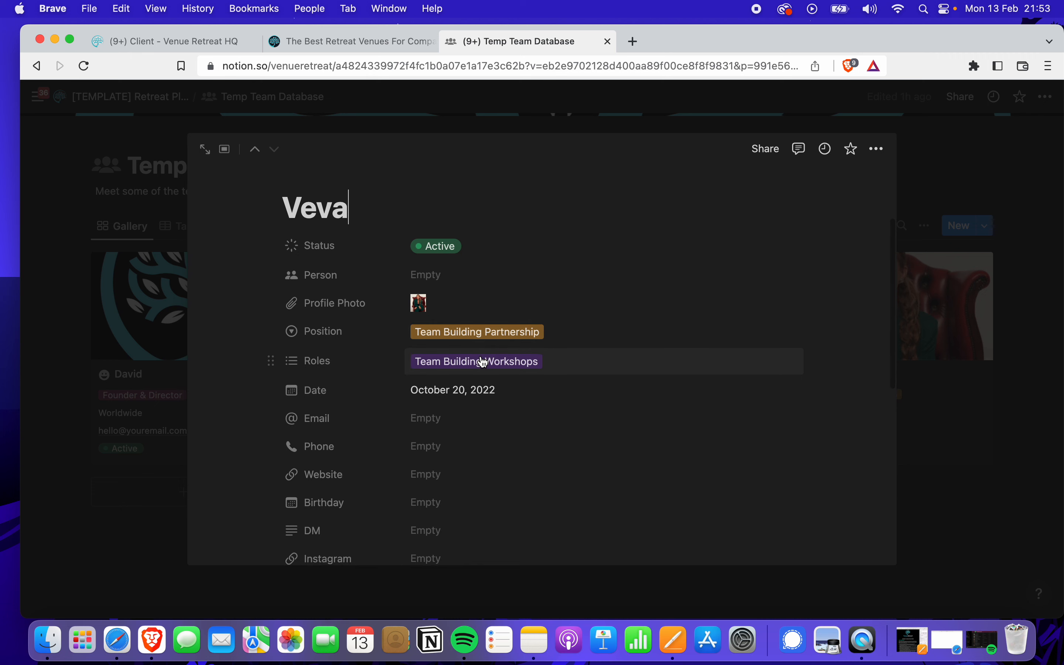
pyautogui.scroll(-2, 483, 361)
pyautogui.scroll(-2, 468, 385)
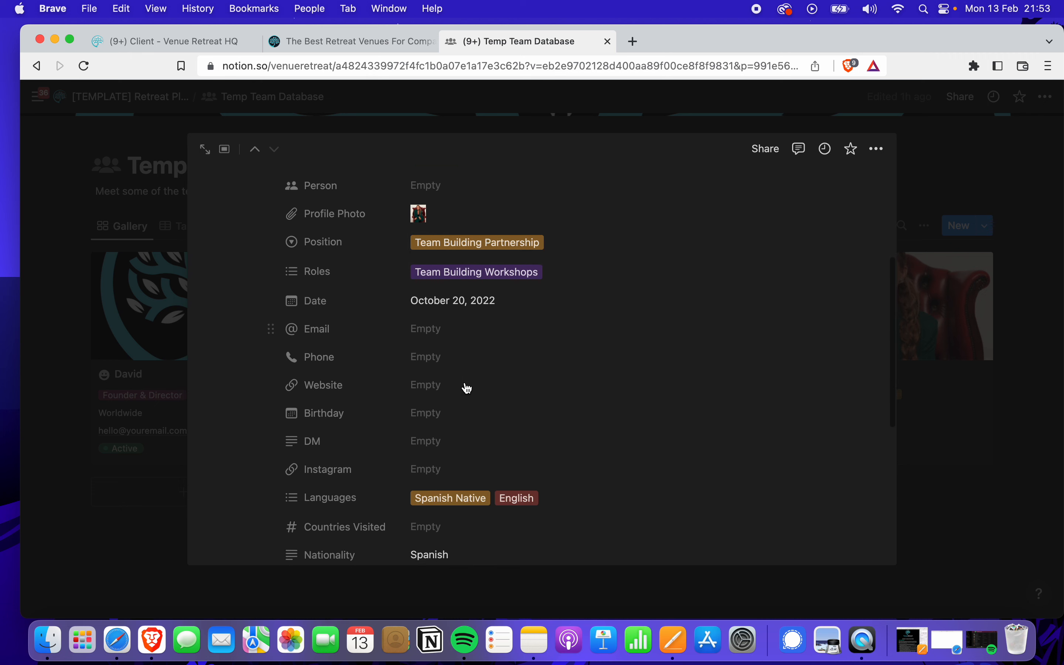
pyautogui.scroll(-2, 468, 386)
pyautogui.scroll(-5, 447, 269)
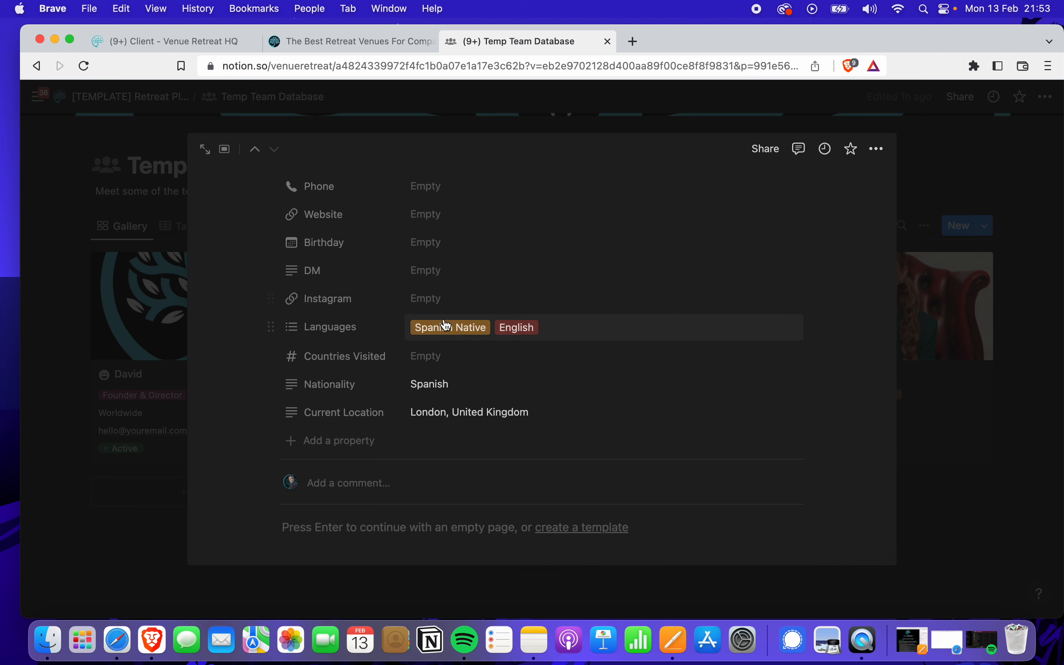
pyautogui.scroll(-5, 500, 362)
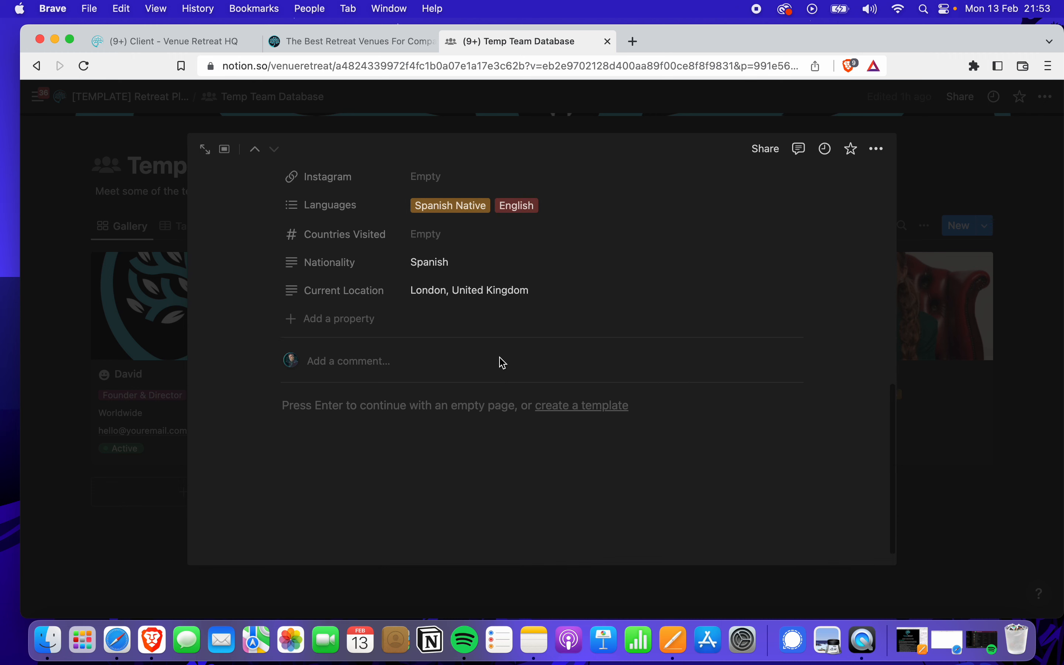
pyautogui.click(349, 386)
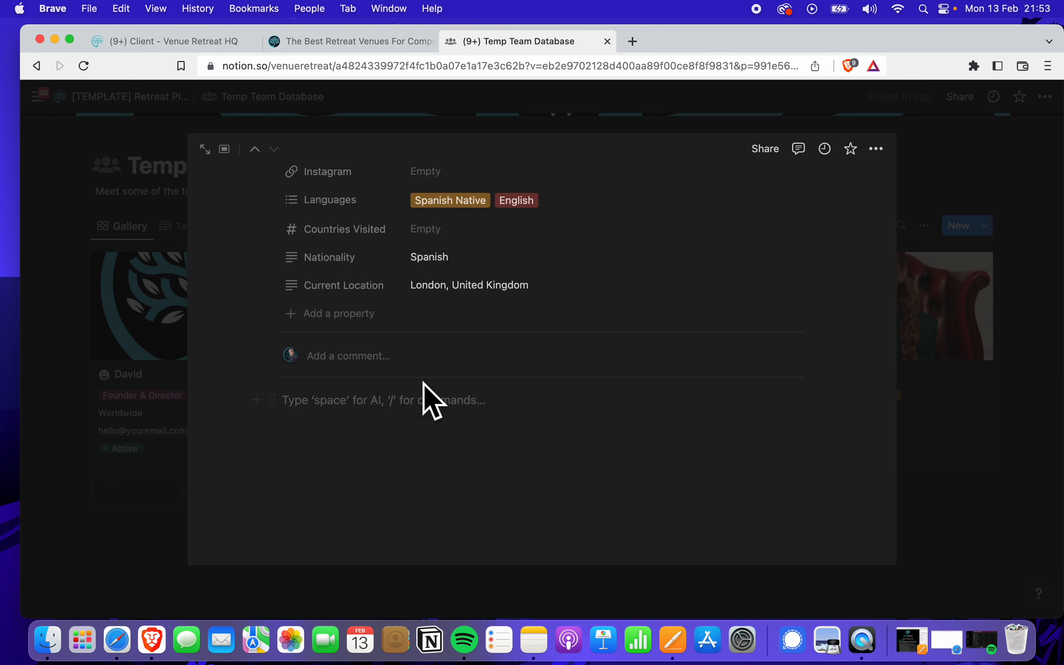
pyautogui.click(160, 191)
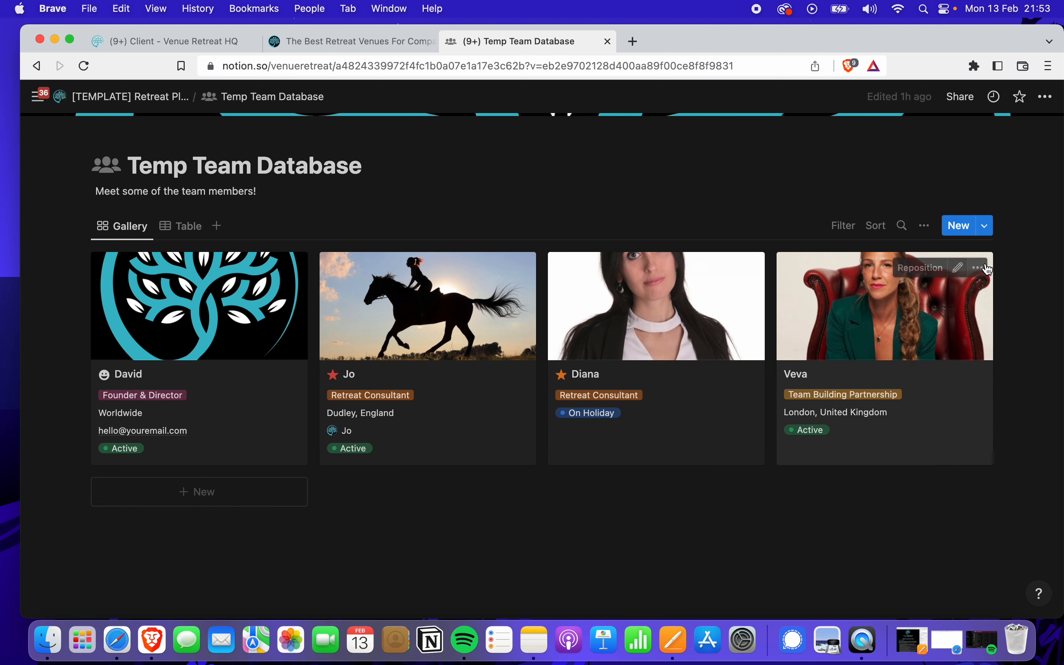
# Open and dismiss a team member card's actions menu, then return to Retreat Planner
pyautogui.click(986, 269)
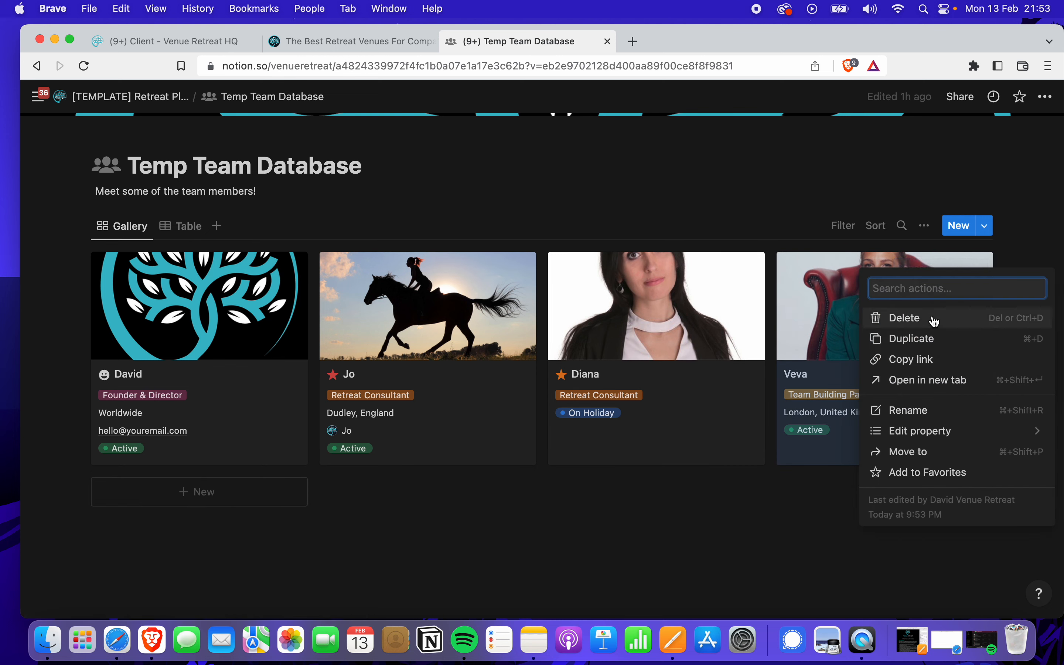
pyautogui.click(435, 176)
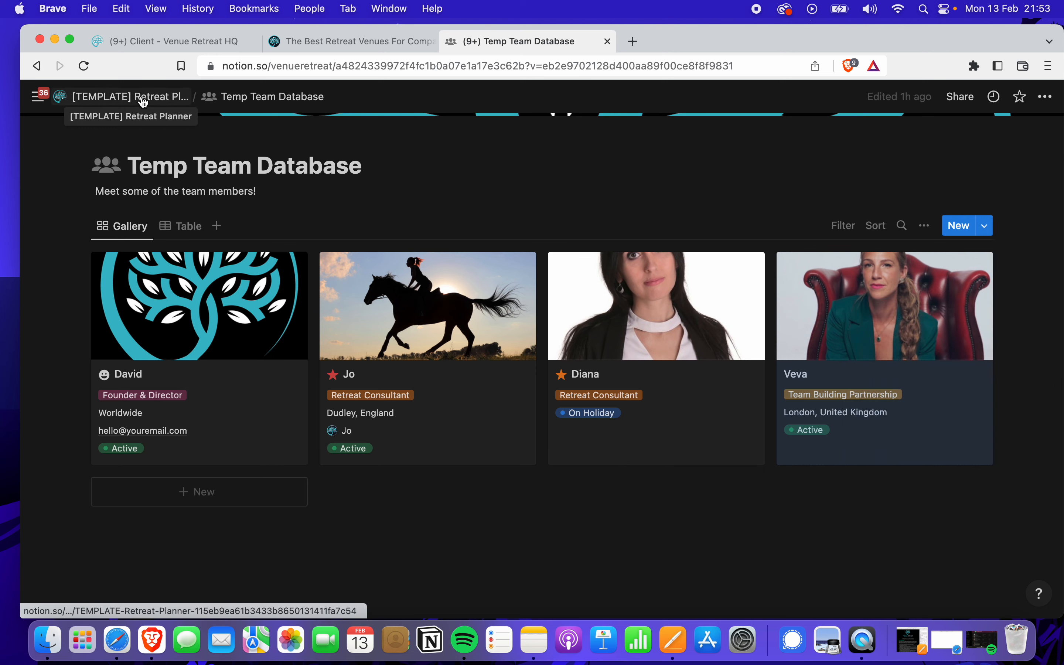
pyautogui.click(143, 102)
pyautogui.scroll(-2, 494, 459)
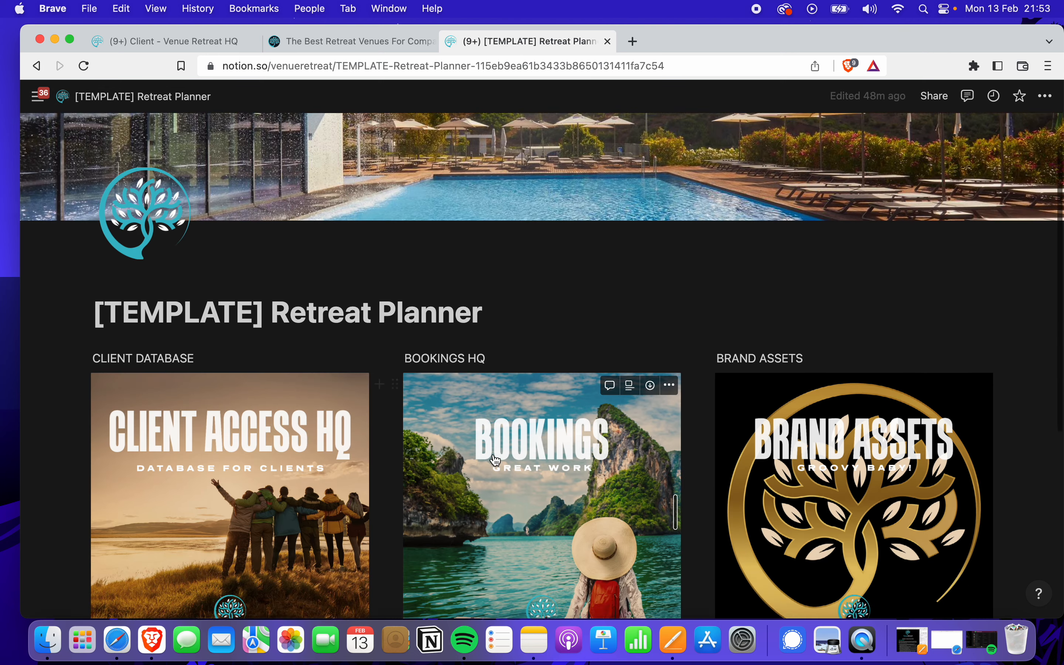
pyautogui.scroll(-5, 494, 460)
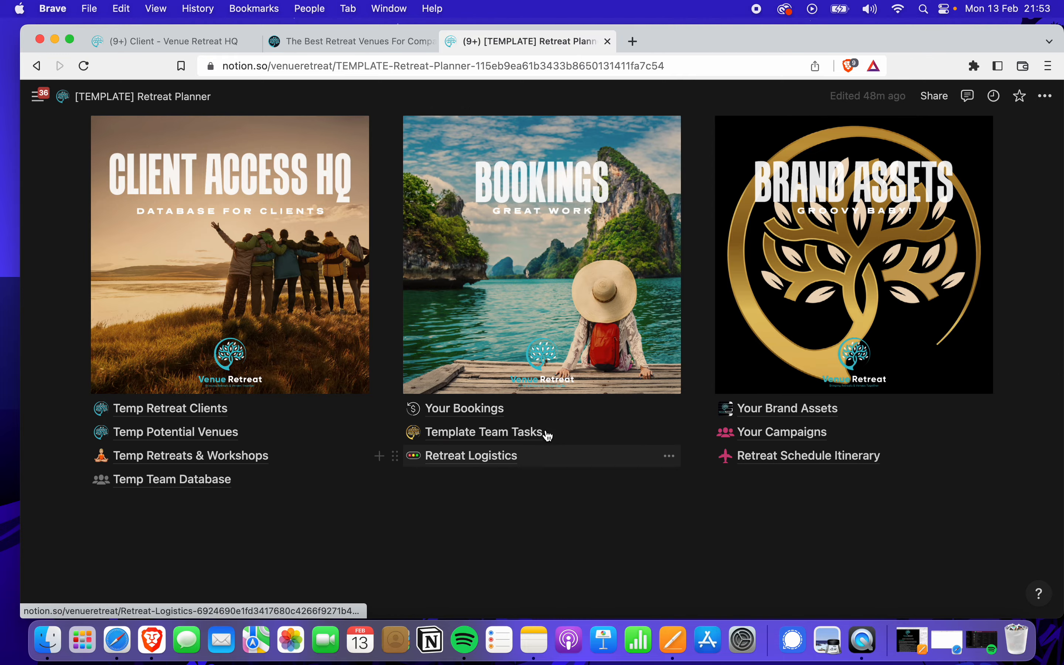
pyautogui.click(803, 408)
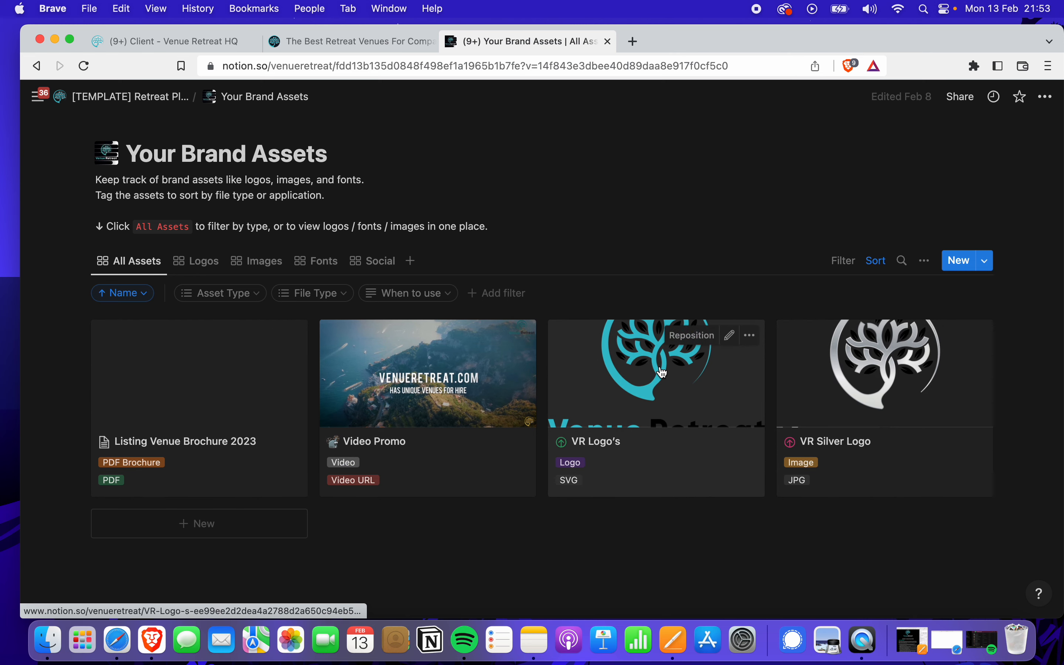
pyautogui.scroll(-2, 662, 372)
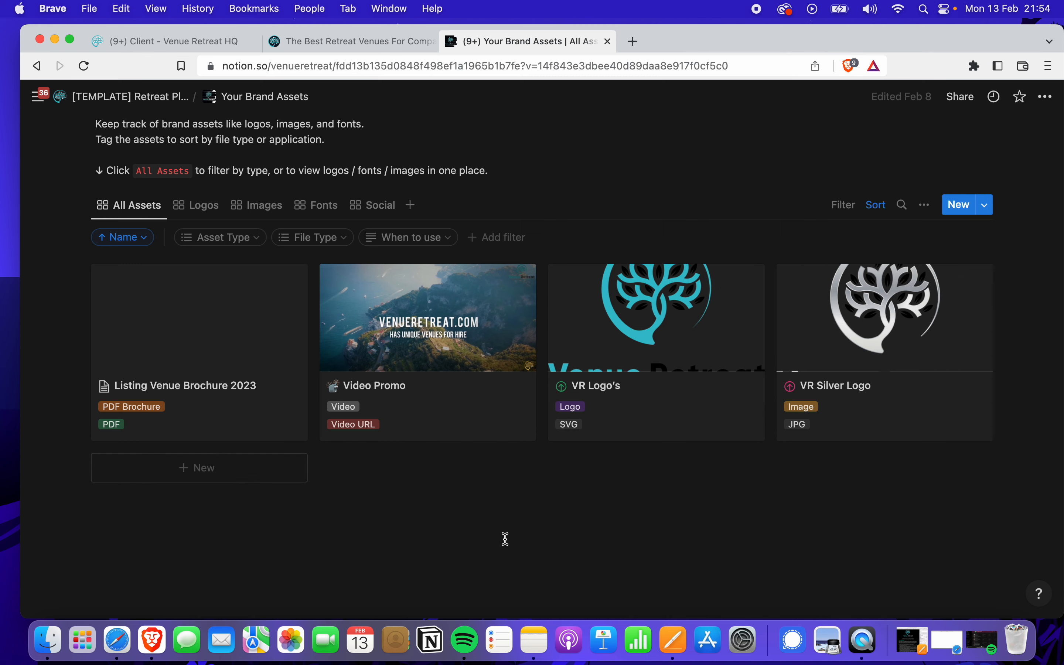
pyautogui.scroll(2, 505, 539)
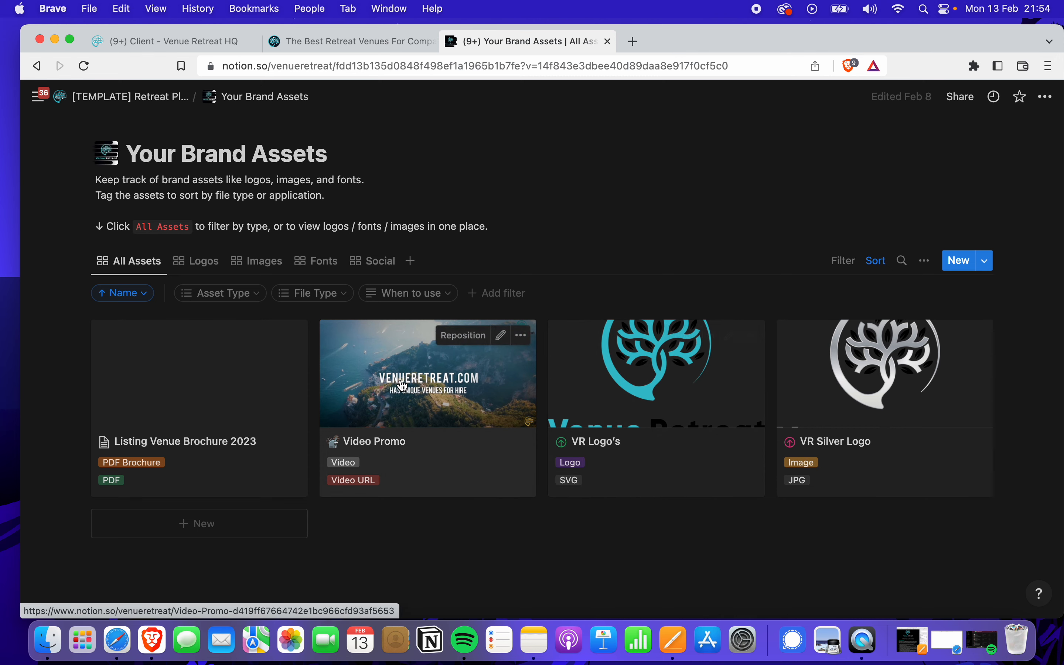
pyautogui.click(249, 385)
pyautogui.scroll(-7, 546, 475)
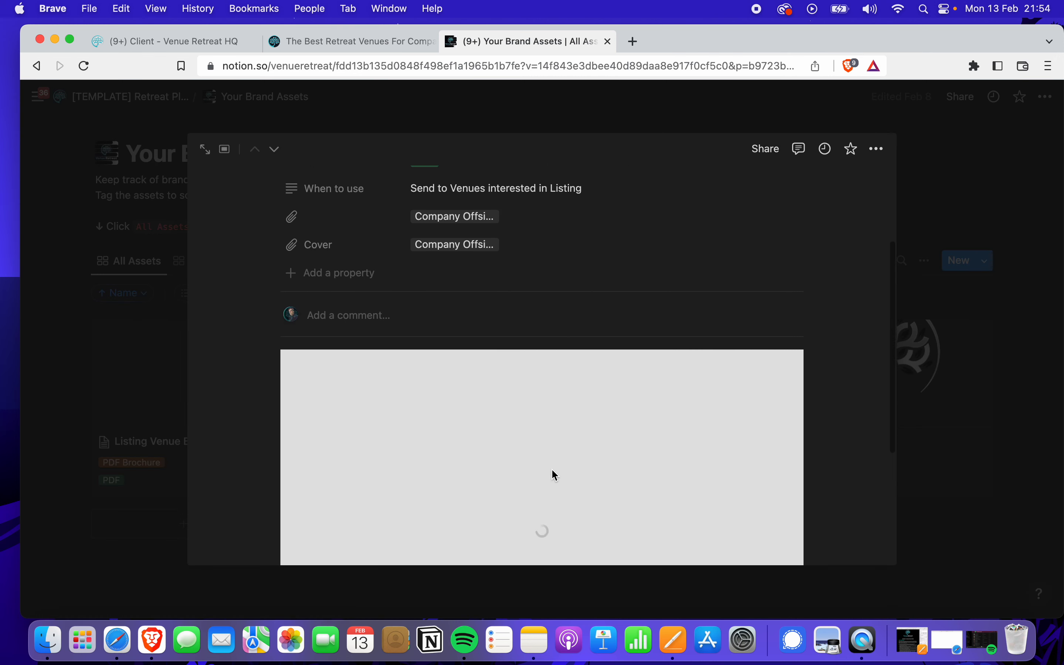
pyautogui.scroll(7, 552, 475)
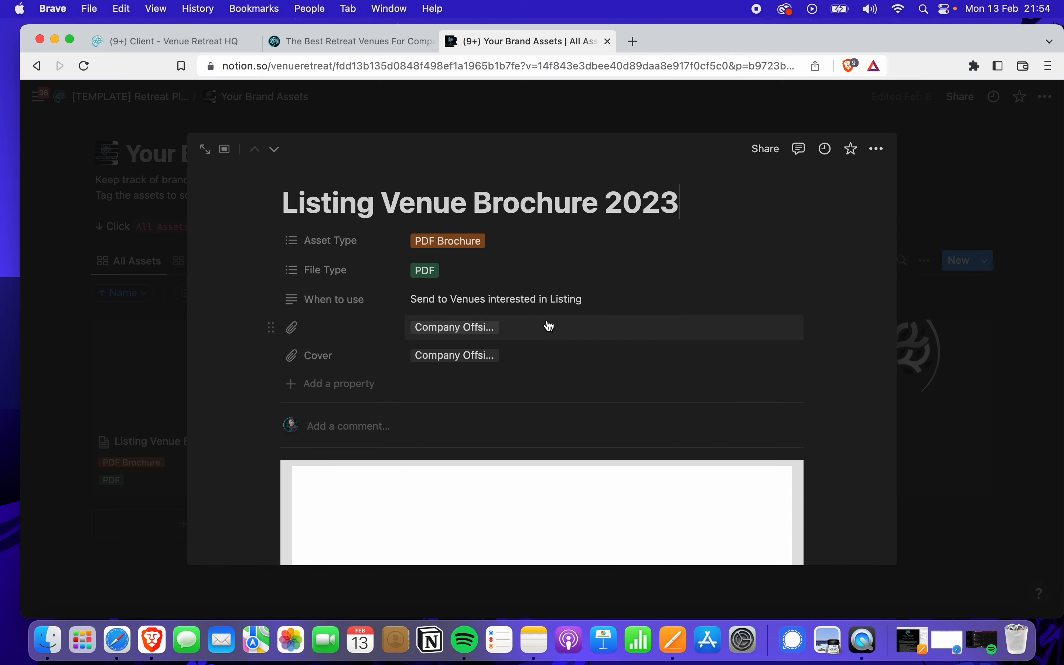
pyautogui.click(550, 327)
pyautogui.click(826, 451)
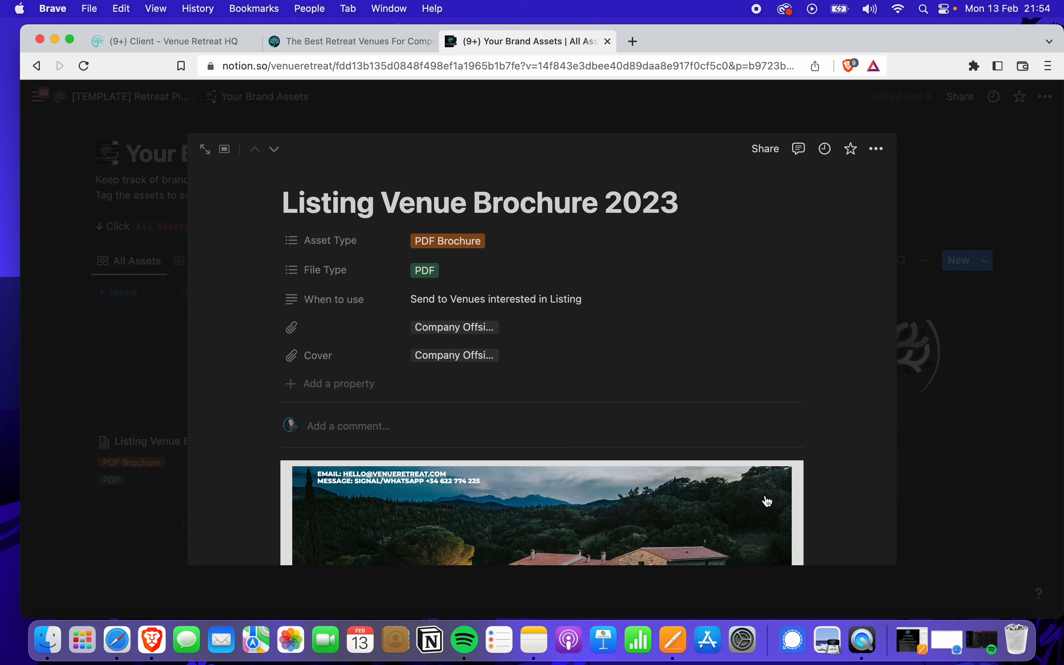
pyautogui.scroll(-10, 747, 506)
pyautogui.scroll(-5, 706, 519)
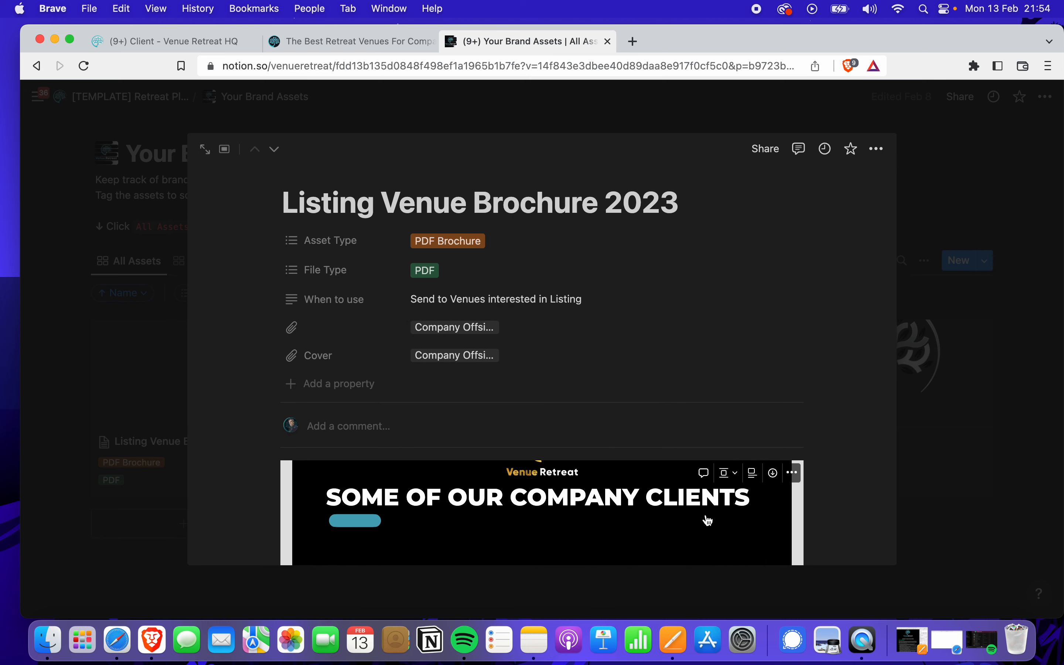
pyautogui.click(938, 450)
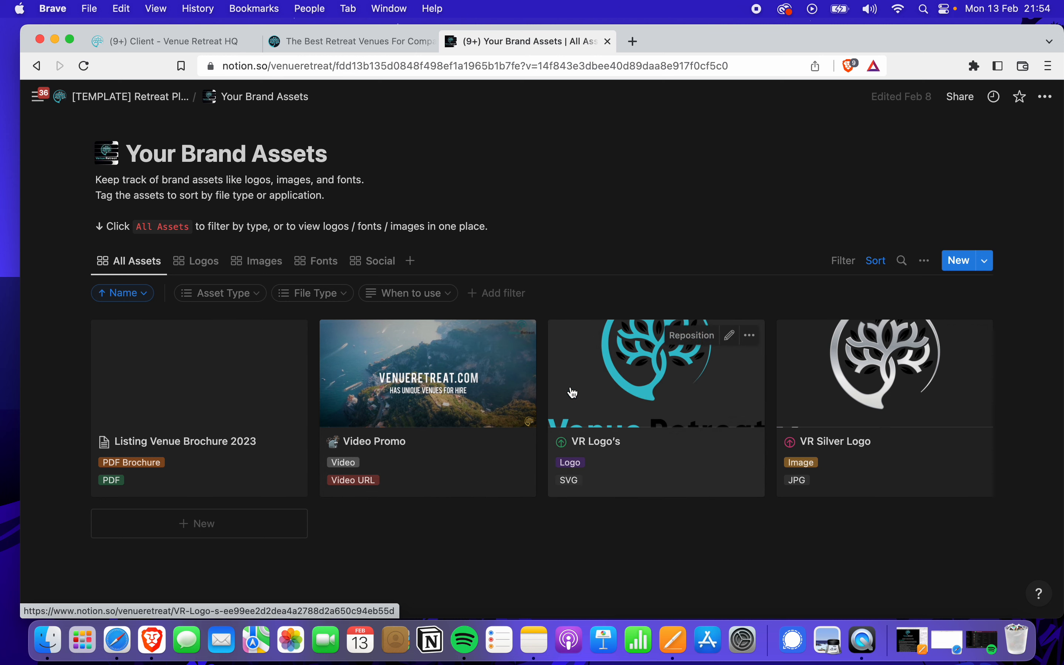
pyautogui.click(156, 101)
# Scroll down the Retreat Planner home page to the Template Team Tasks link and open it
pyautogui.scroll(-5, 534, 385)
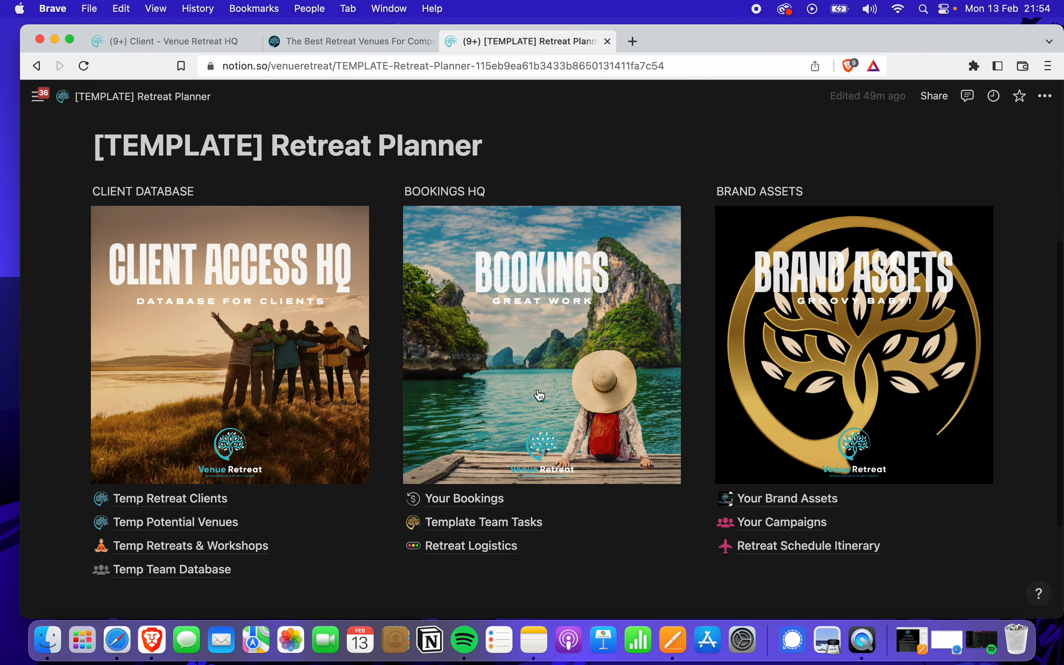
pyautogui.scroll(-3, 540, 395)
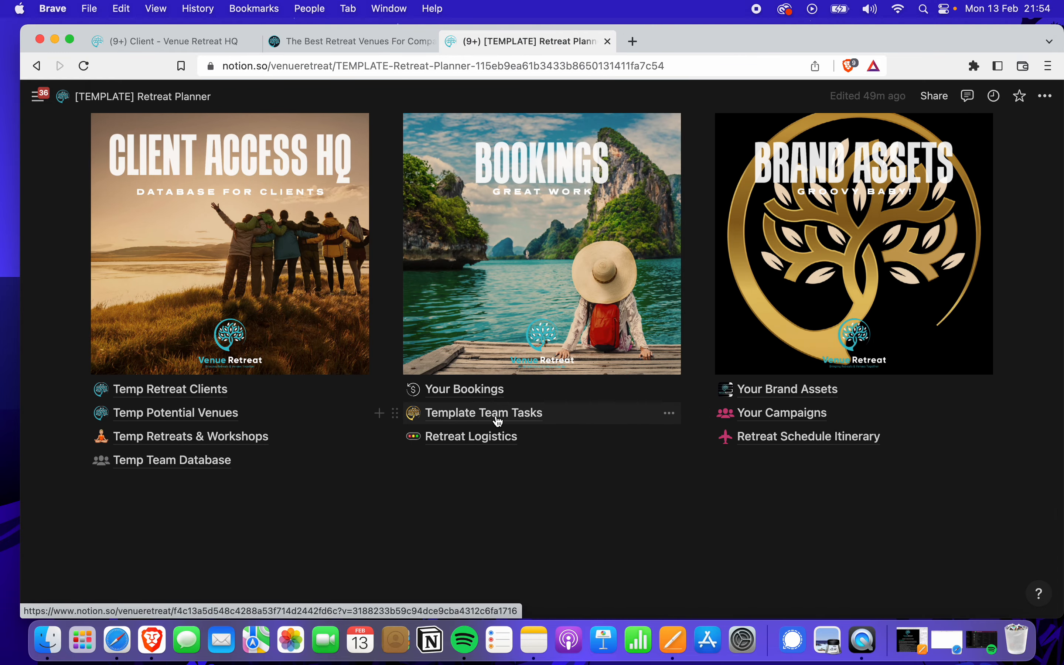
pyautogui.click(509, 413)
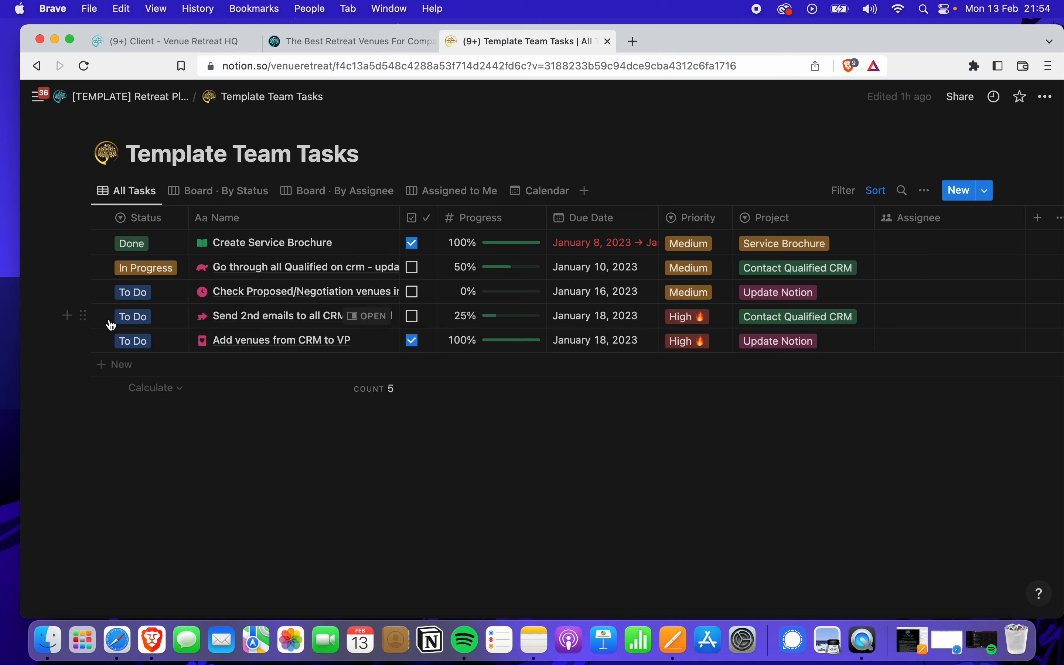
# Open and dismiss the Add venues task's actions, then go back to Retreat Planner
pyautogui.click(87, 340)
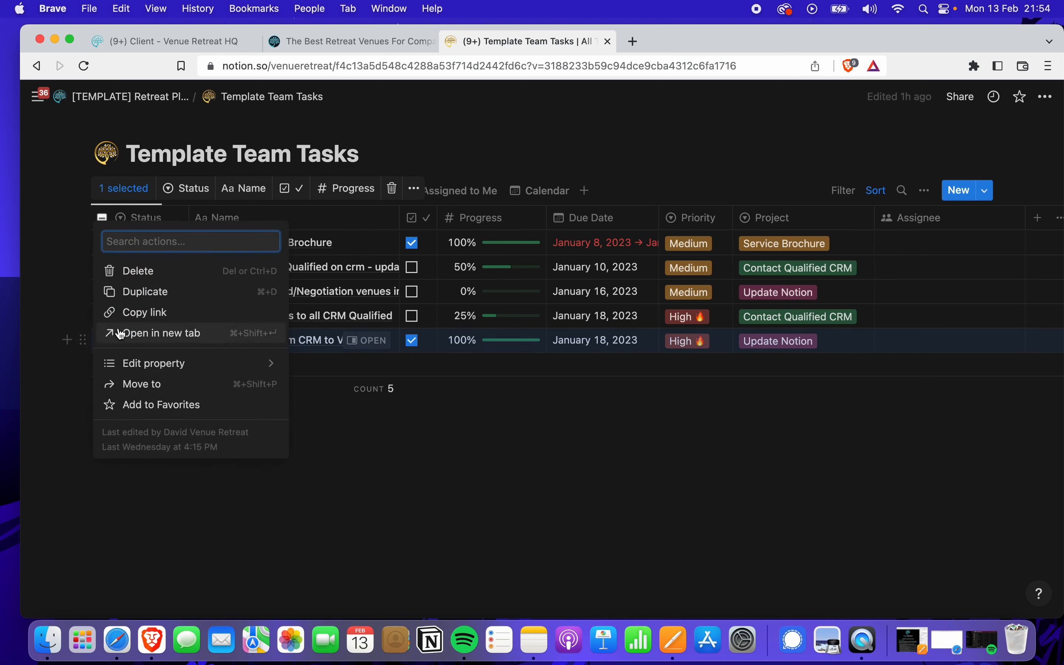
pyautogui.click(462, 386)
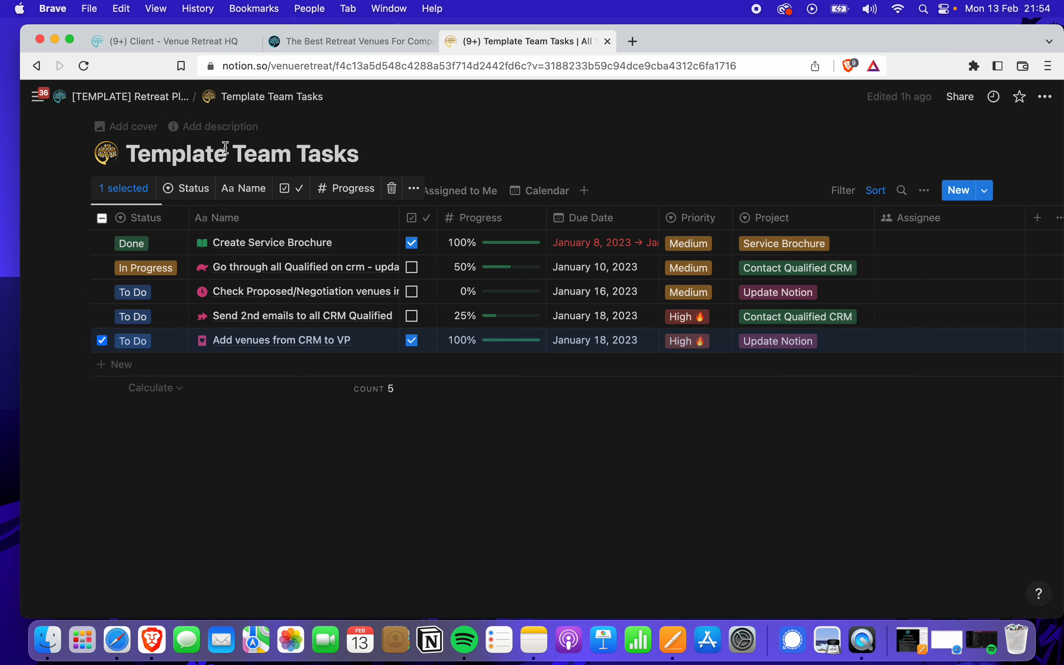
pyautogui.click(159, 98)
pyautogui.scroll(-7, 347, 257)
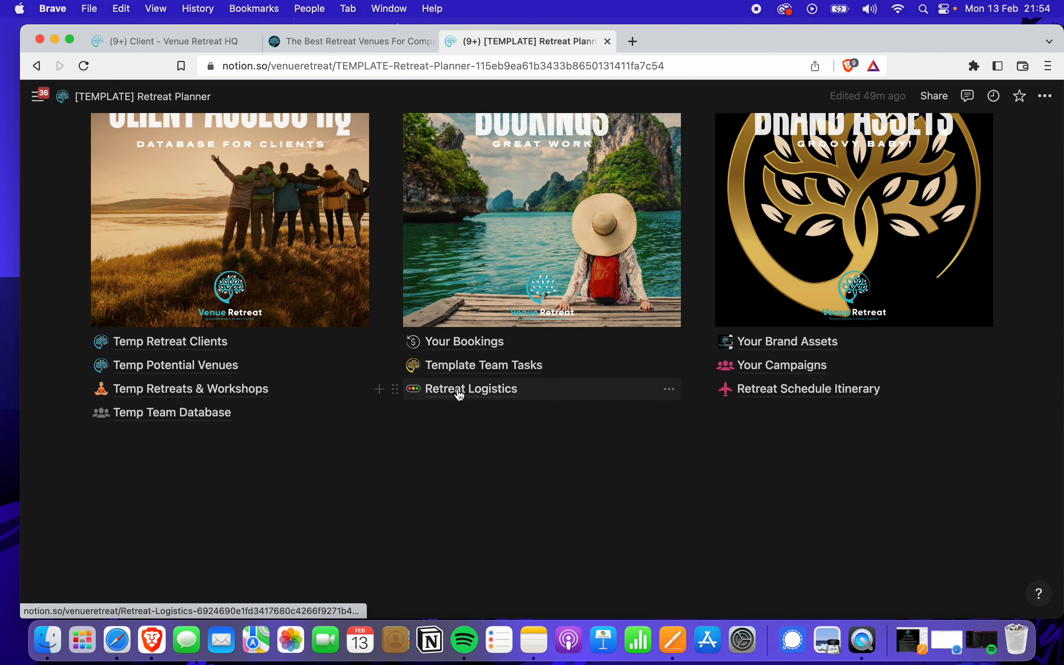
pyautogui.click(459, 394)
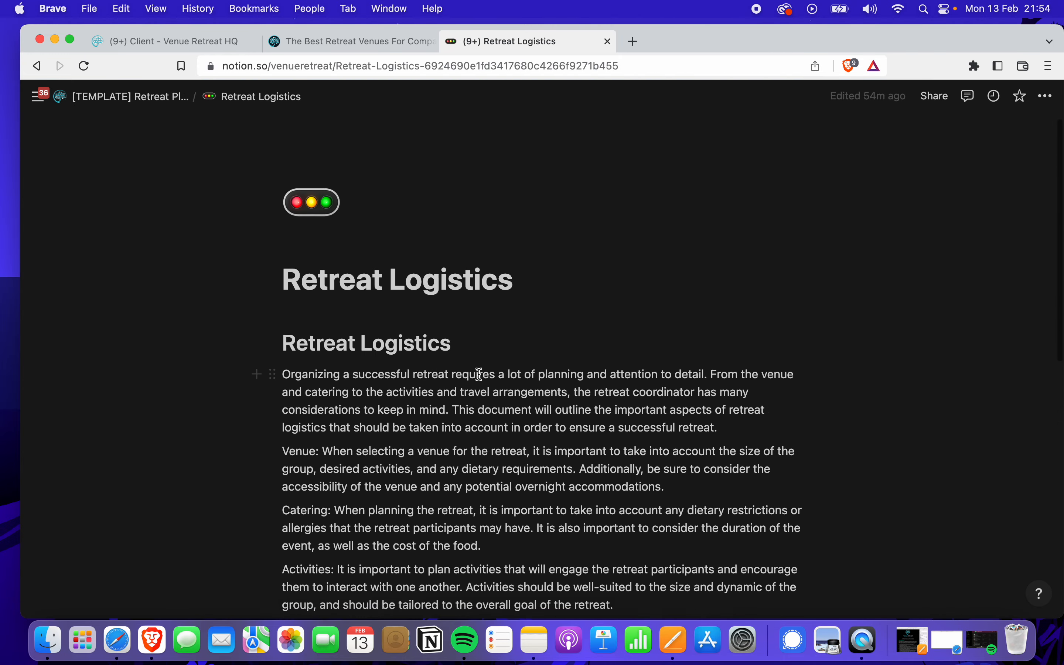
pyautogui.scroll(-3, 480, 373)
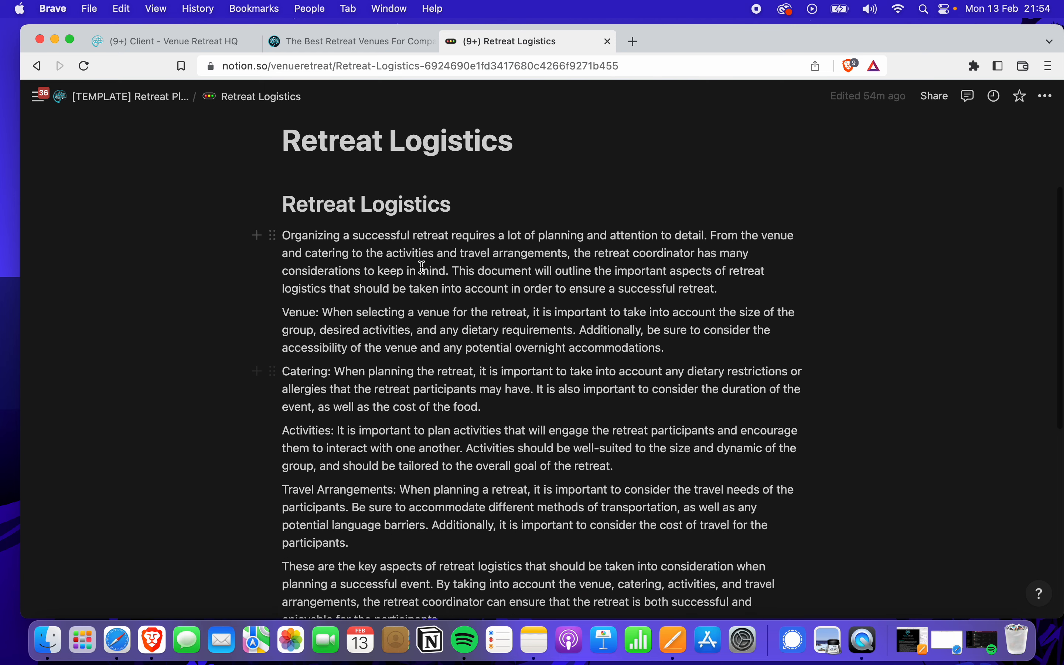
pyautogui.scroll(-4, 434, 317)
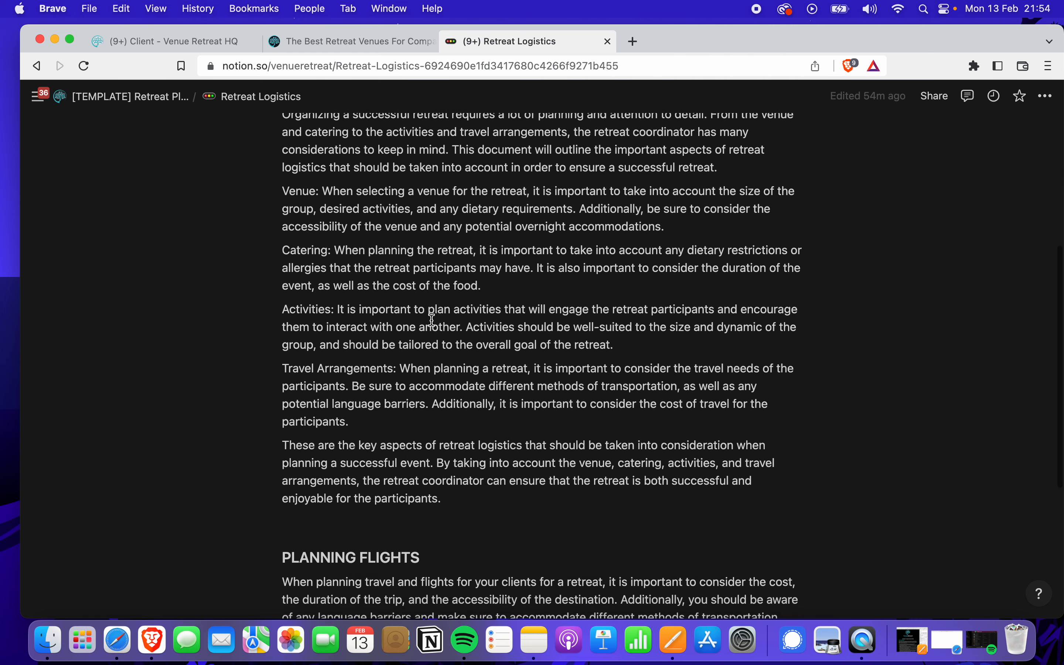
pyautogui.scroll(-2, 433, 320)
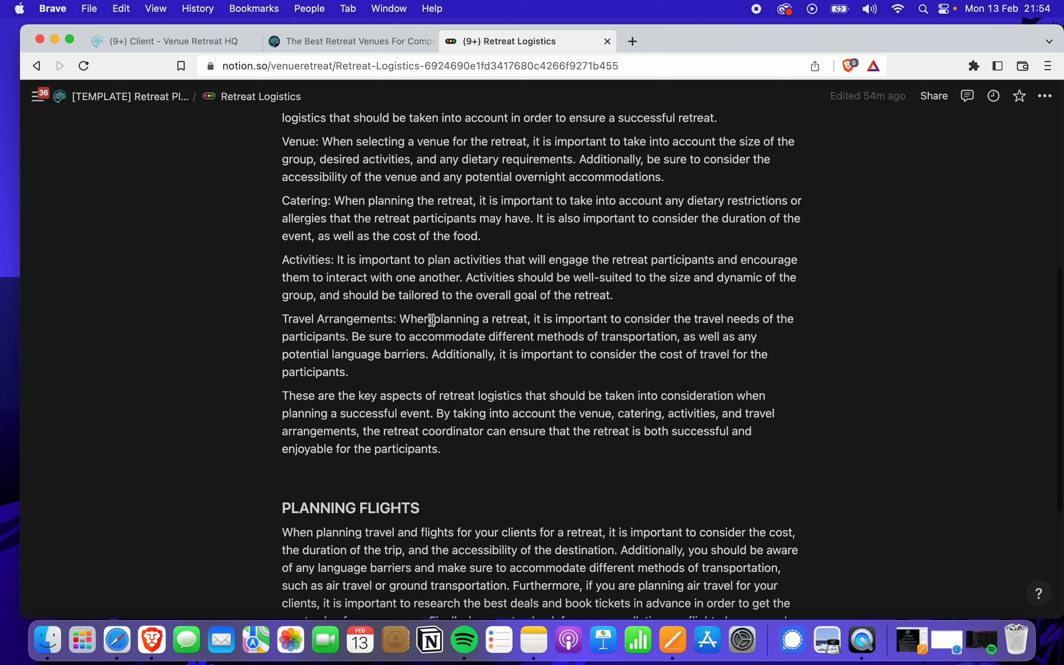
pyautogui.scroll(-5, 432, 320)
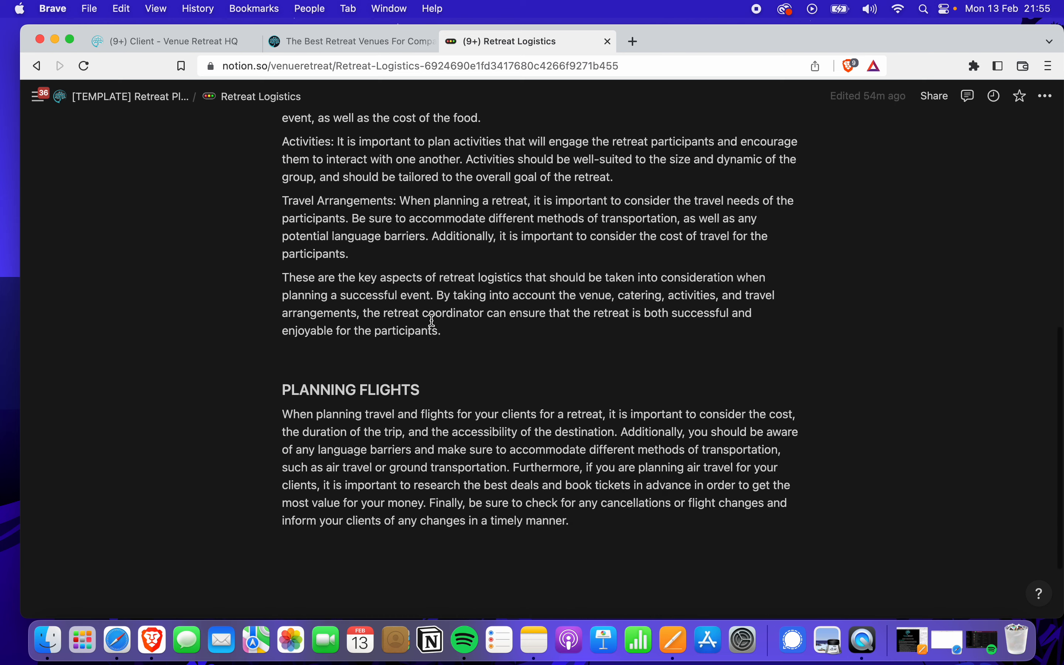
pyautogui.scroll(8, 451, 340)
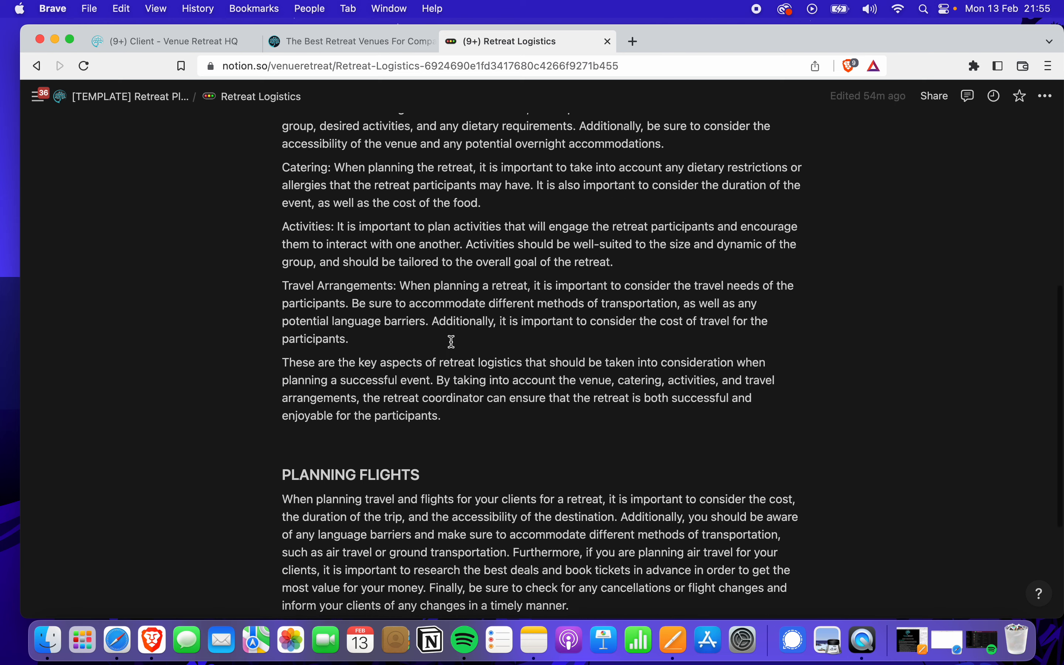
pyautogui.scroll(8, 450, 339)
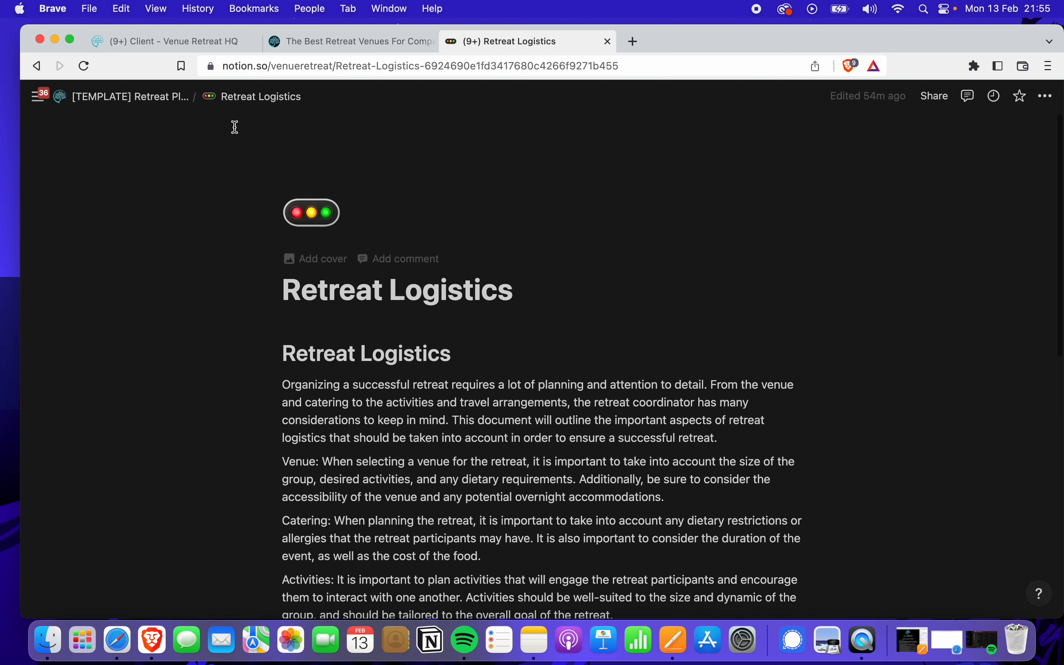
pyautogui.click(136, 105)
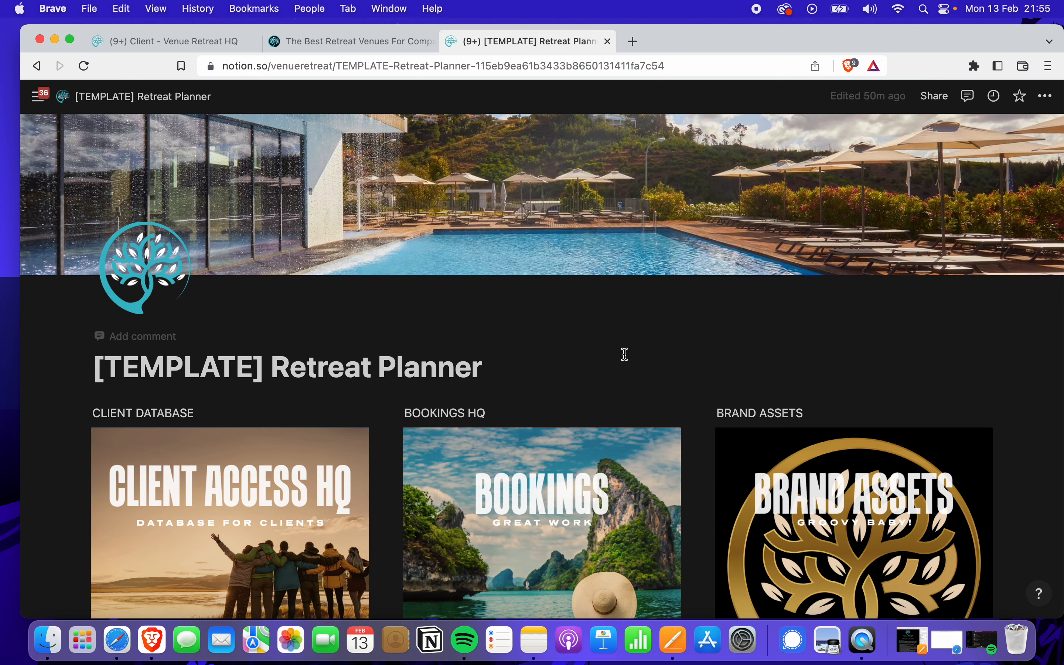
# Open the Your Campaigns page, then its Your Retreat Campaigns database
pyautogui.scroll(-10, 627, 359)
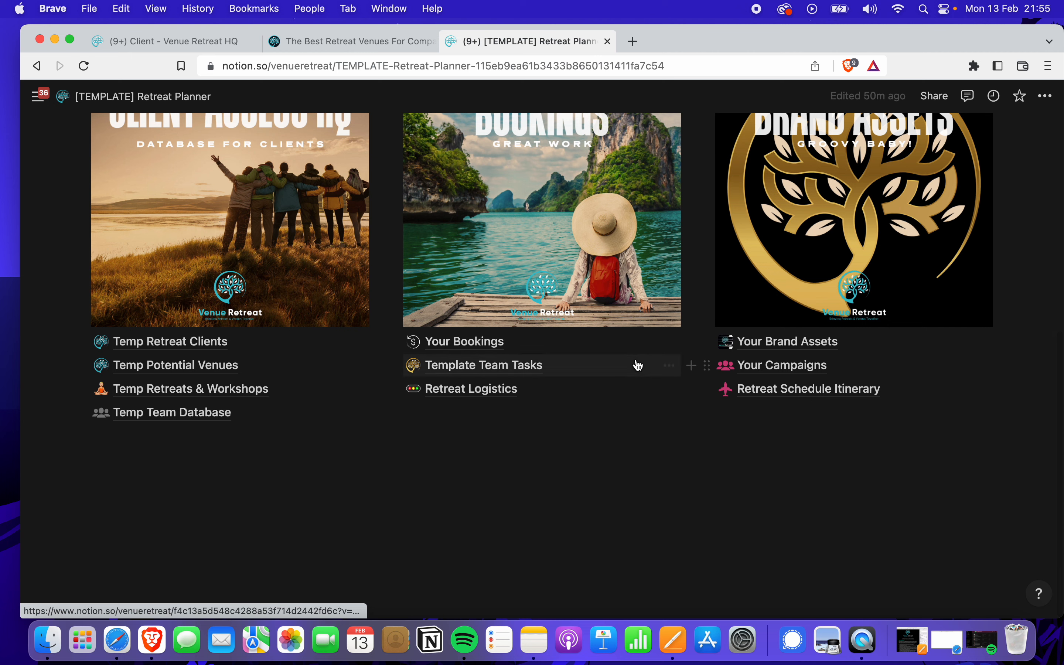
pyautogui.click(763, 372)
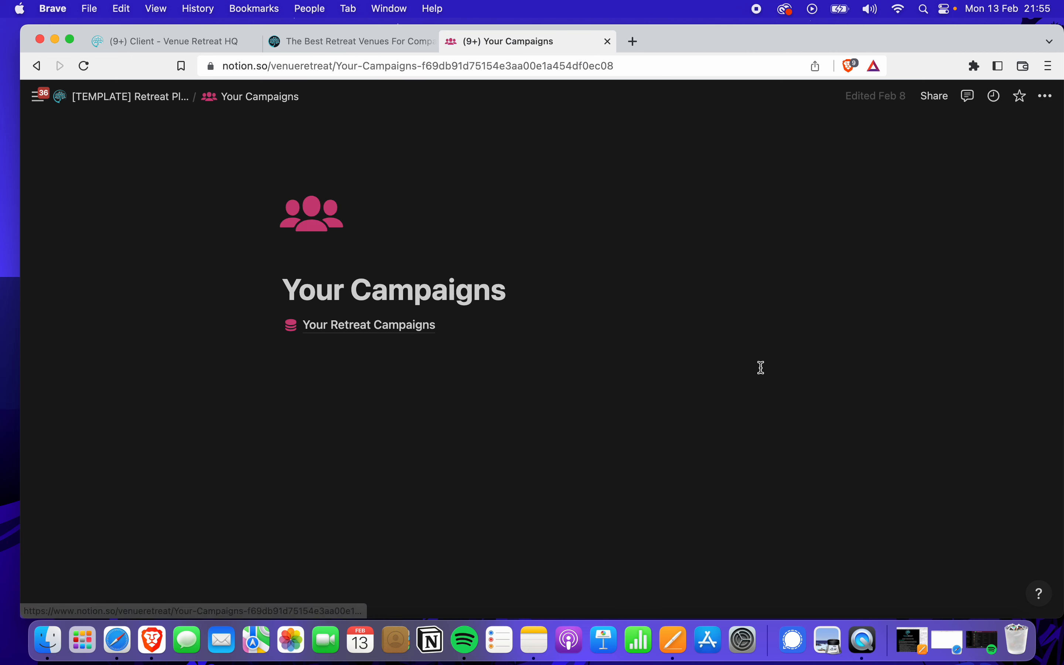
pyautogui.click(393, 338)
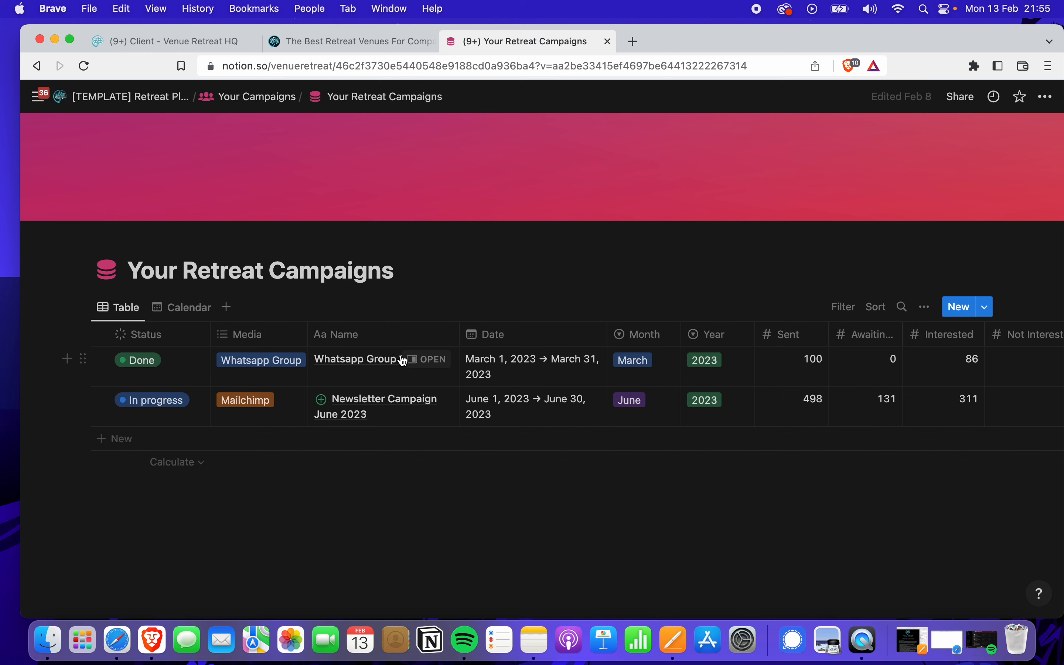
pyautogui.click(431, 359)
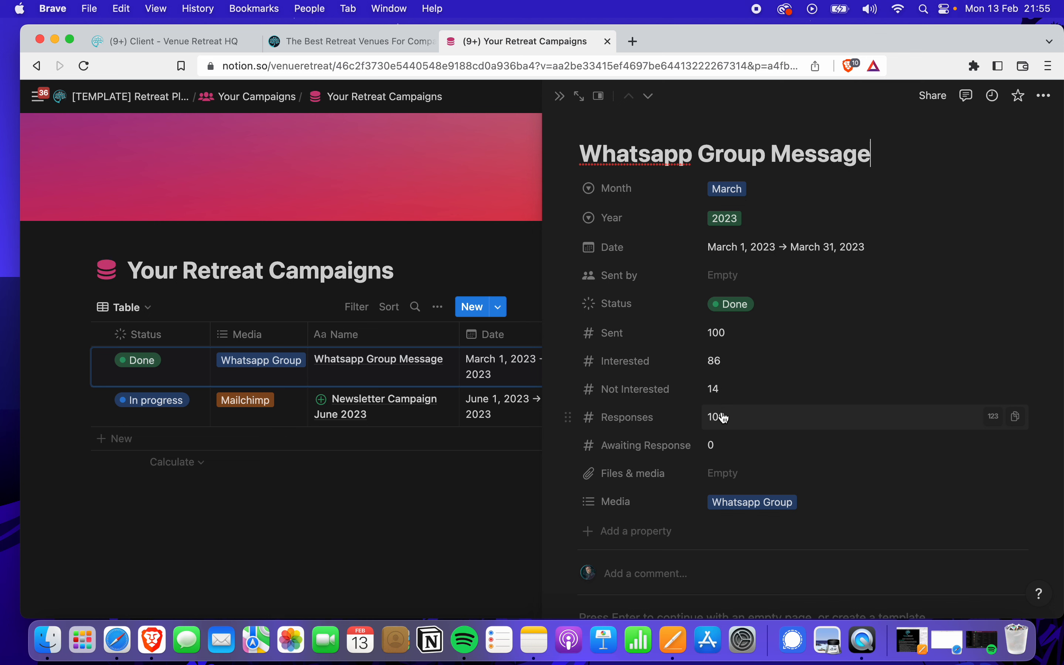
pyautogui.scroll(-3, 731, 492)
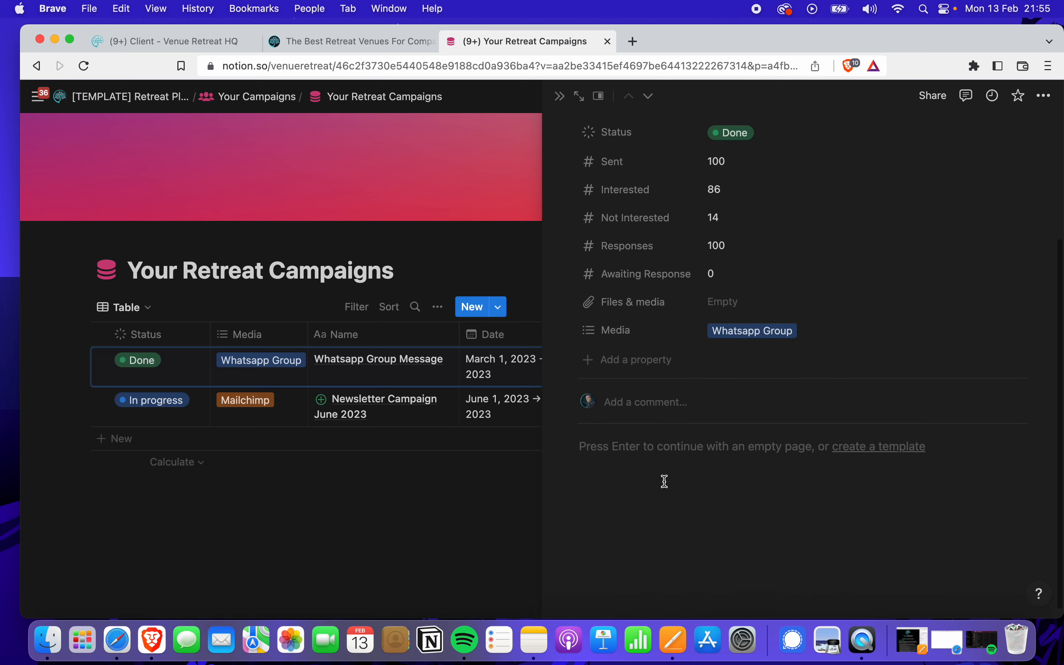
pyautogui.click(680, 475)
pyautogui.scroll(3, 703, 449)
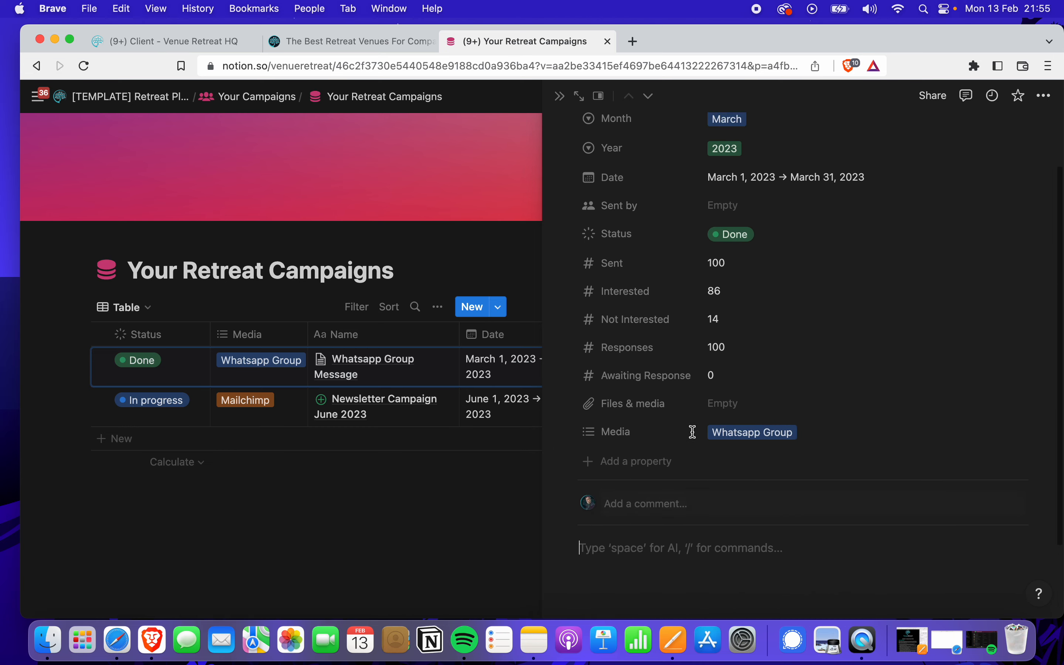
pyautogui.click(560, 97)
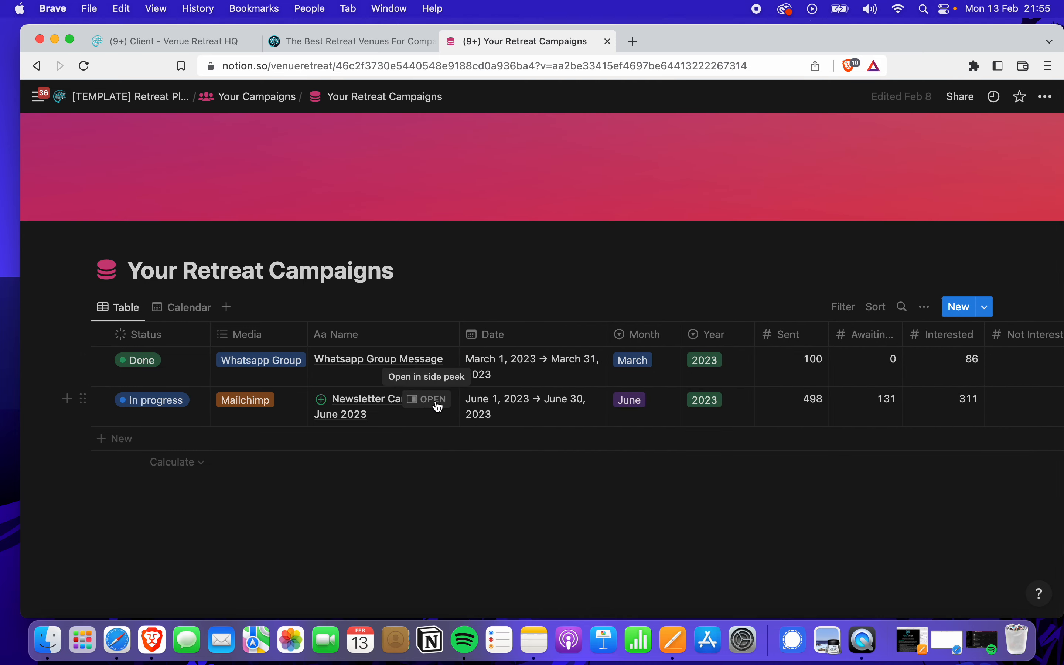
pyautogui.click(433, 401)
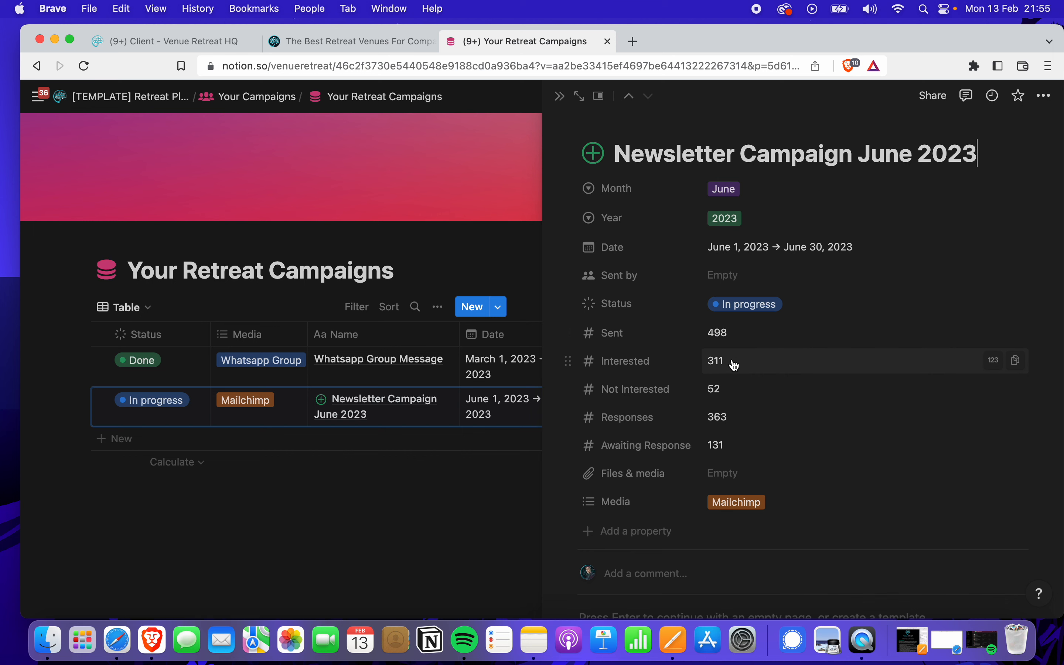
pyautogui.scroll(-5, 737, 365)
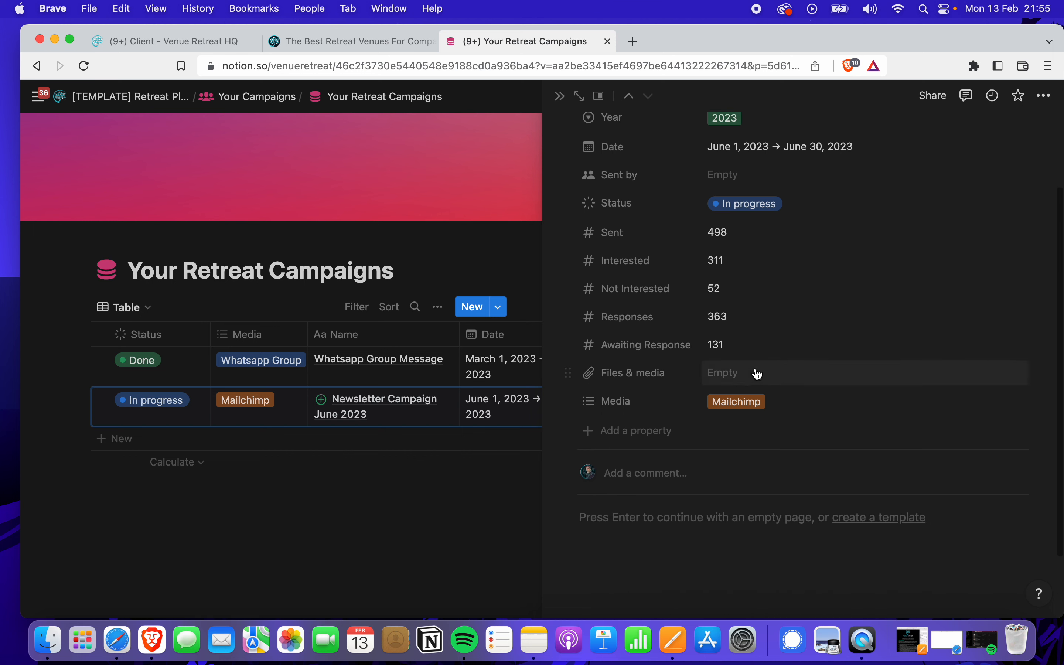
pyautogui.scroll(5, 765, 280)
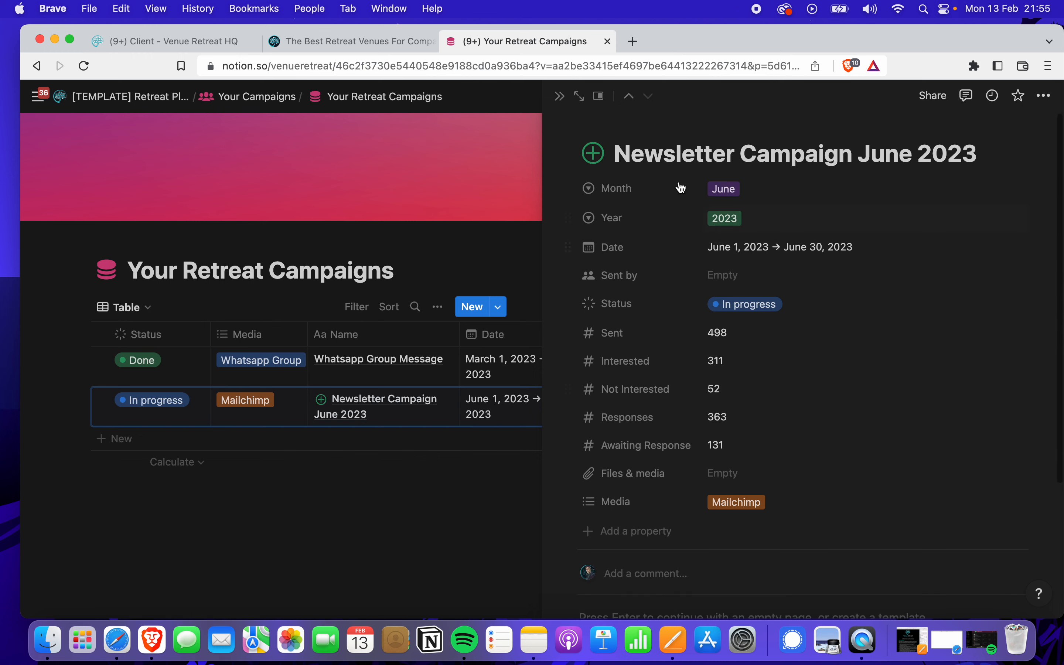
pyautogui.click(560, 96)
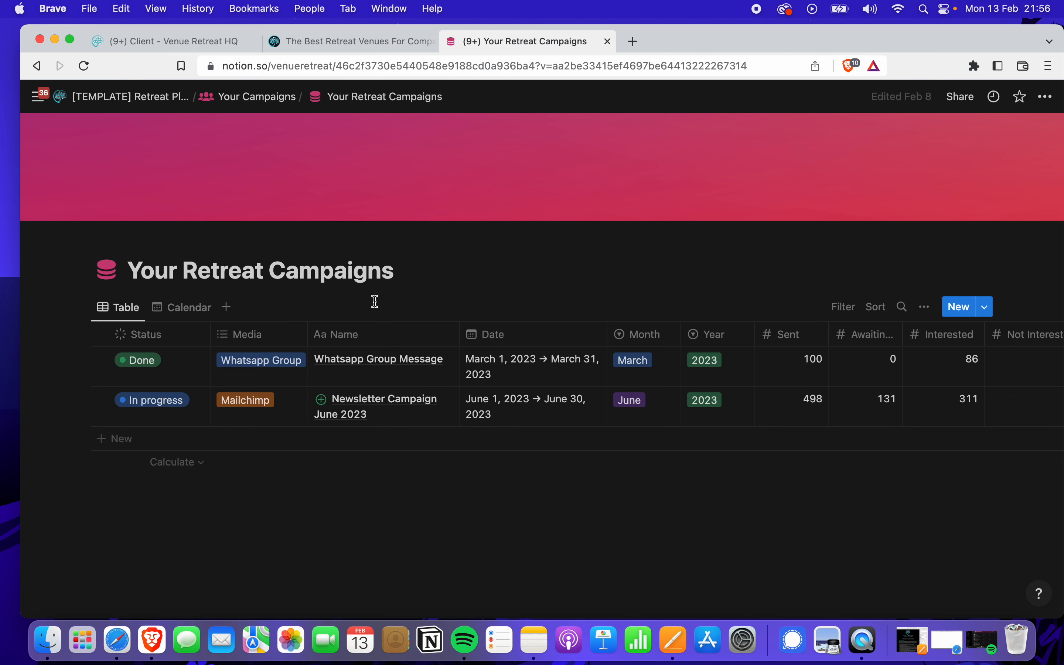
pyautogui.click(189, 307)
# Return to table view, peek at Whatsapp Group Message, then reopen the calendar's view settings
pyautogui.scroll(-1, 398, 366)
pyautogui.scroll(-3, 398, 365)
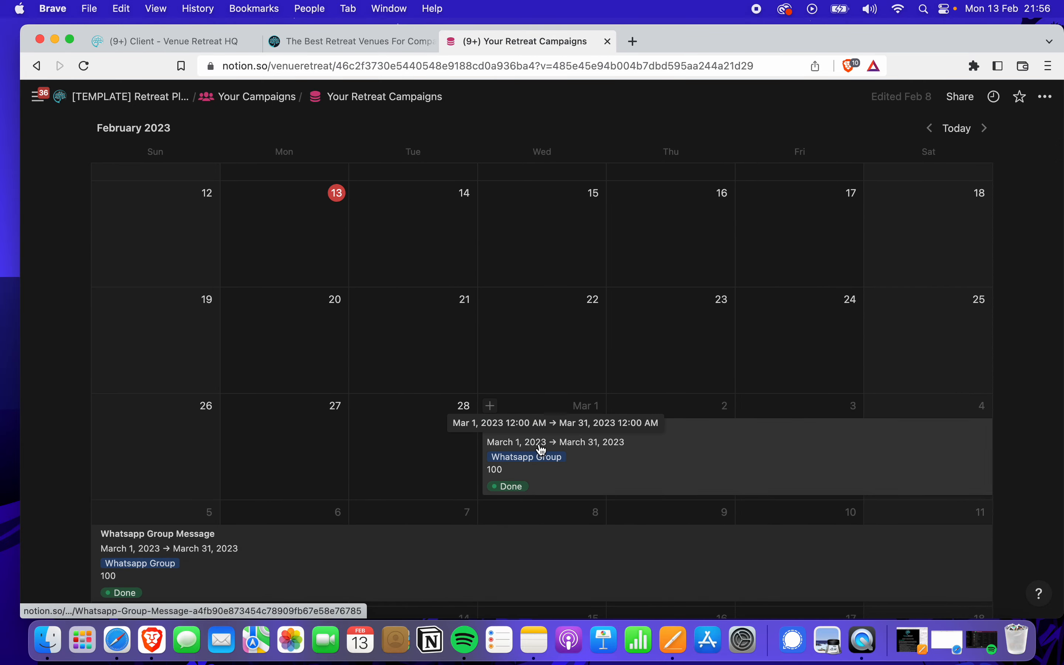
pyautogui.scroll(3, 545, 369)
pyautogui.scroll(2, 548, 369)
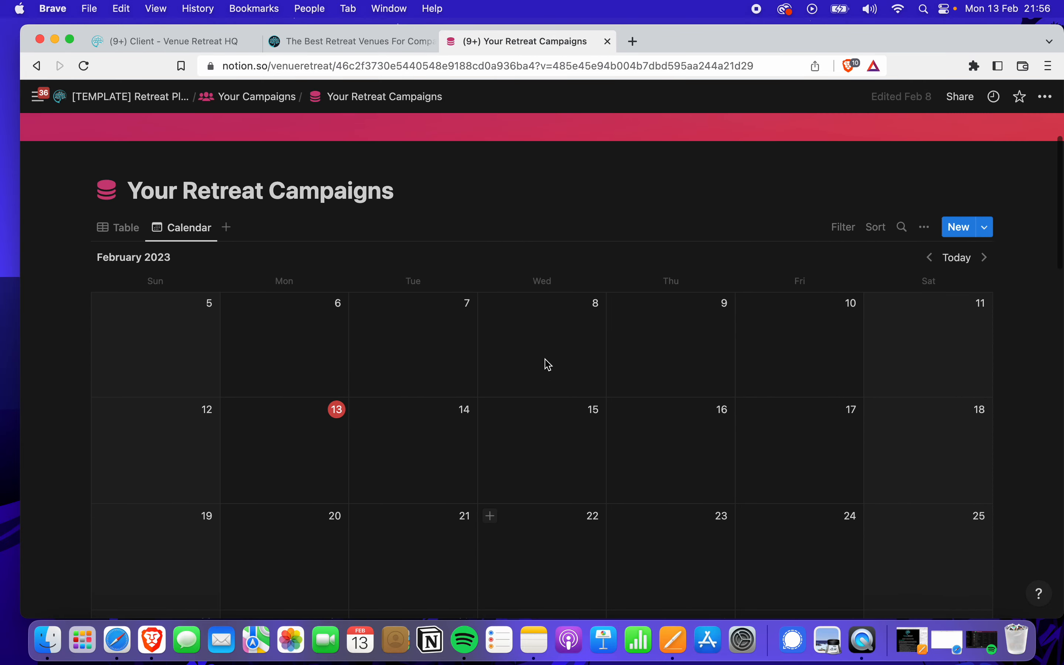
pyautogui.scroll(-2, 298, 251)
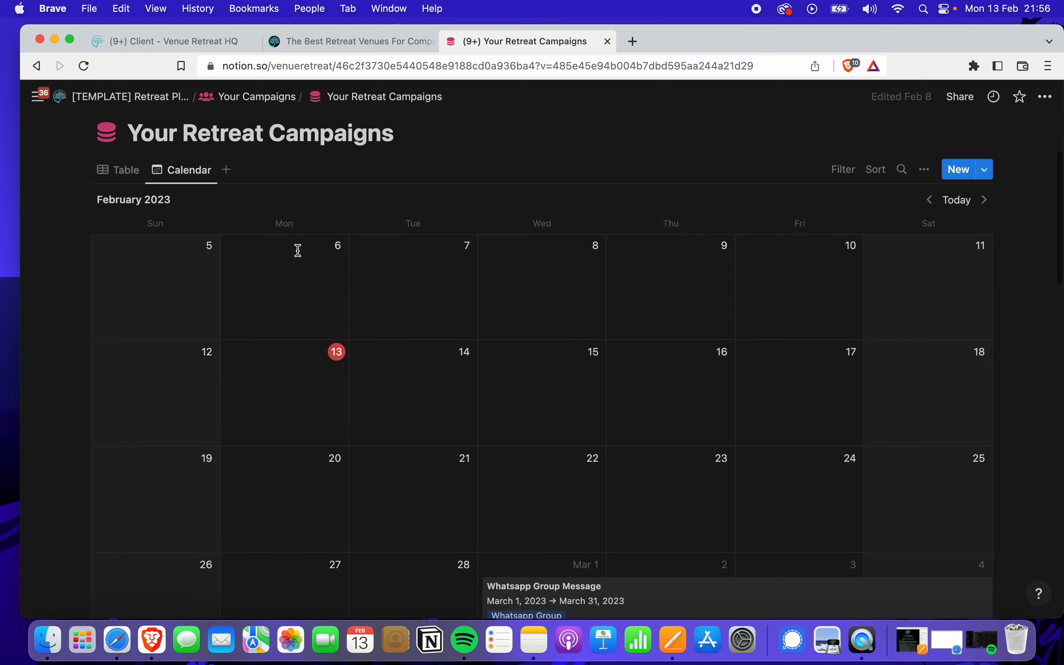
pyautogui.click(134, 175)
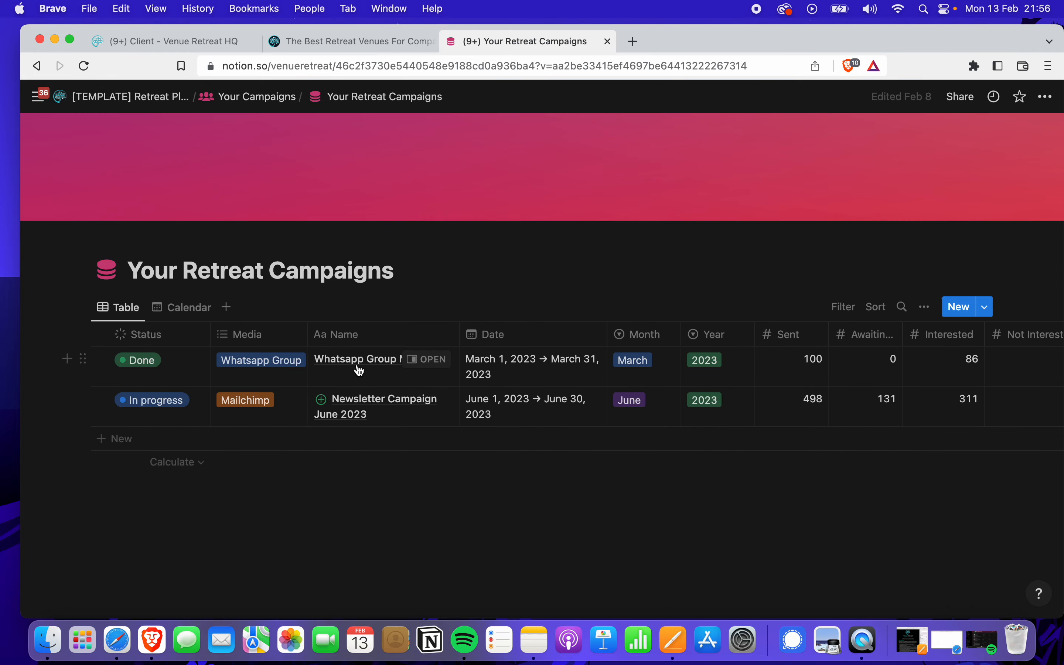
pyautogui.click(433, 365)
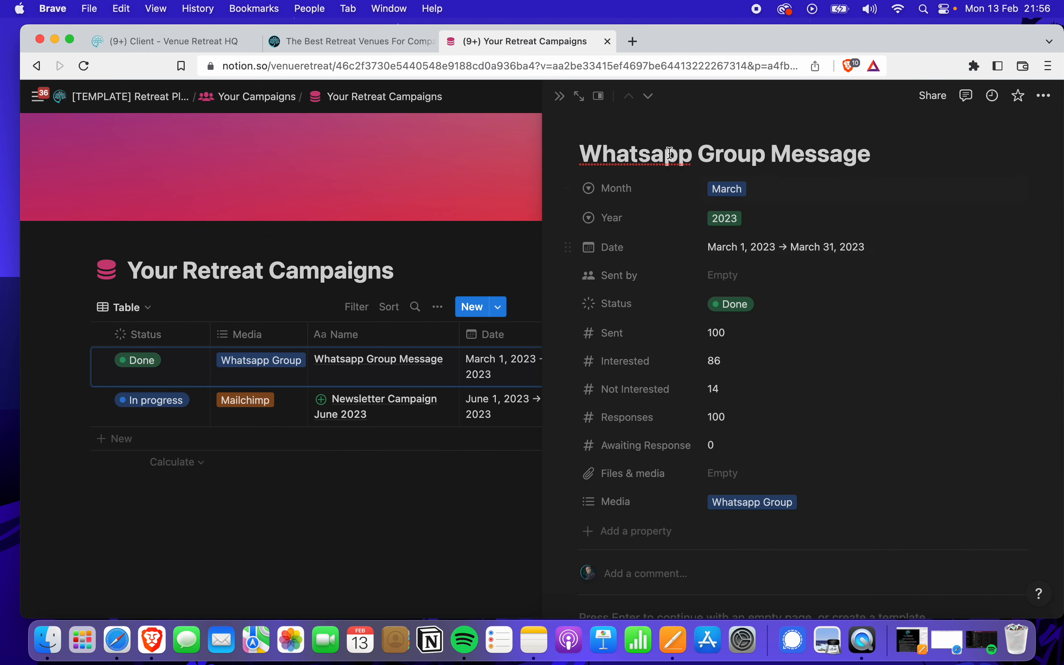
pyautogui.click(560, 97)
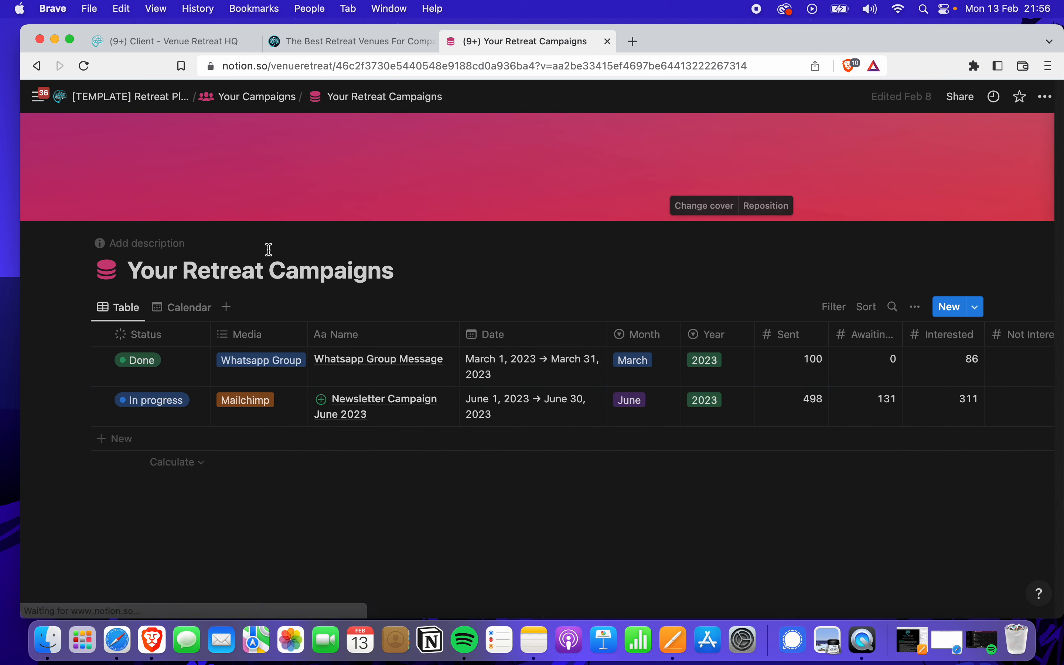
pyautogui.click(179, 308)
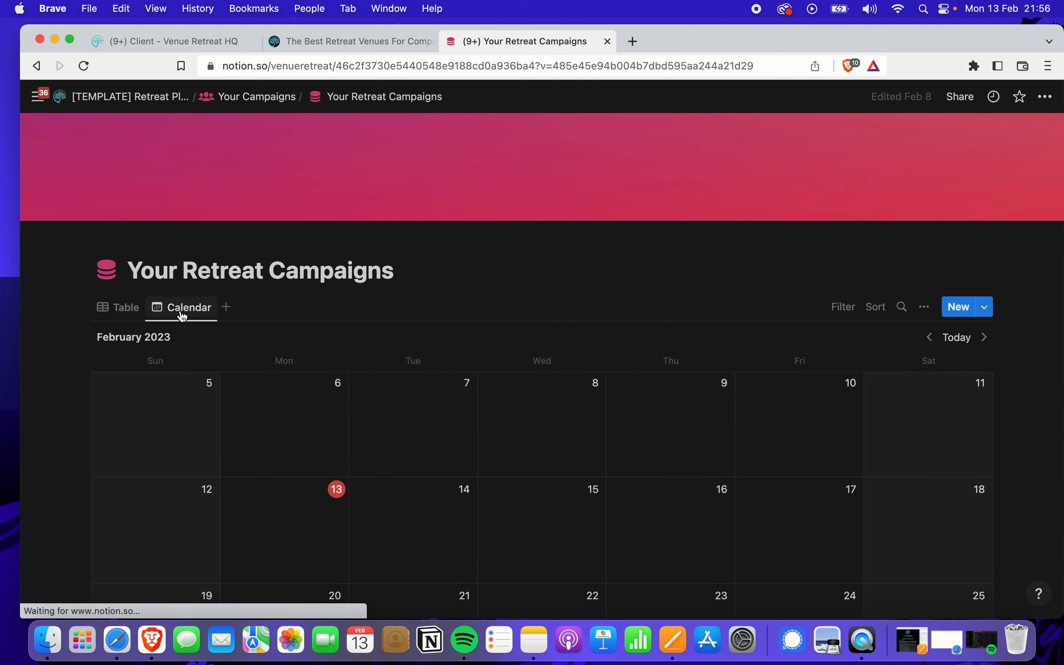
pyautogui.click(927, 312)
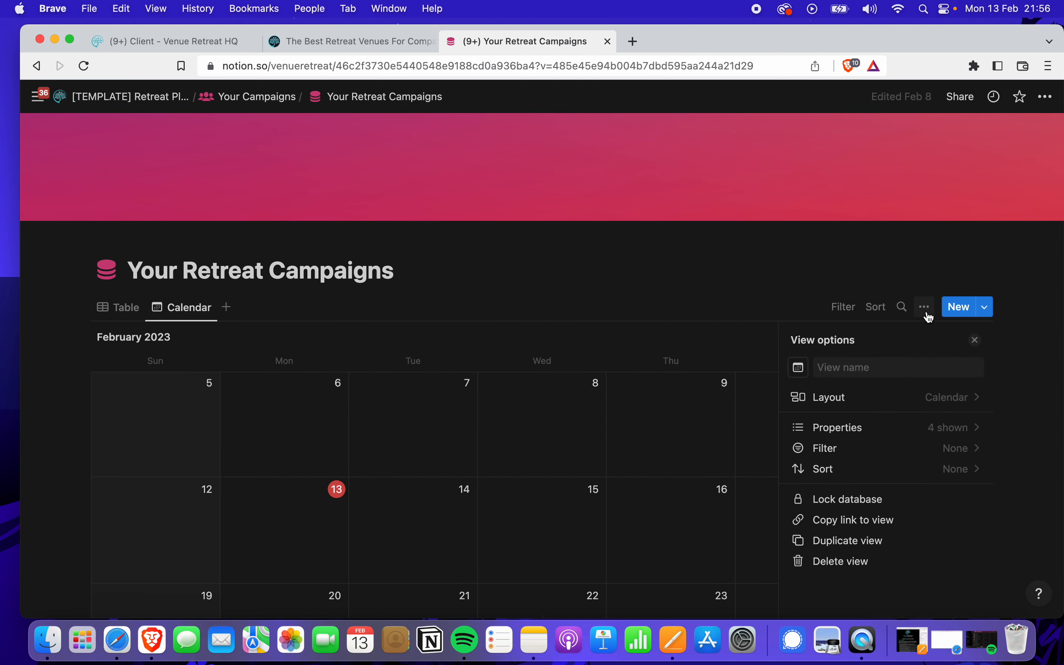
pyautogui.click(956, 429)
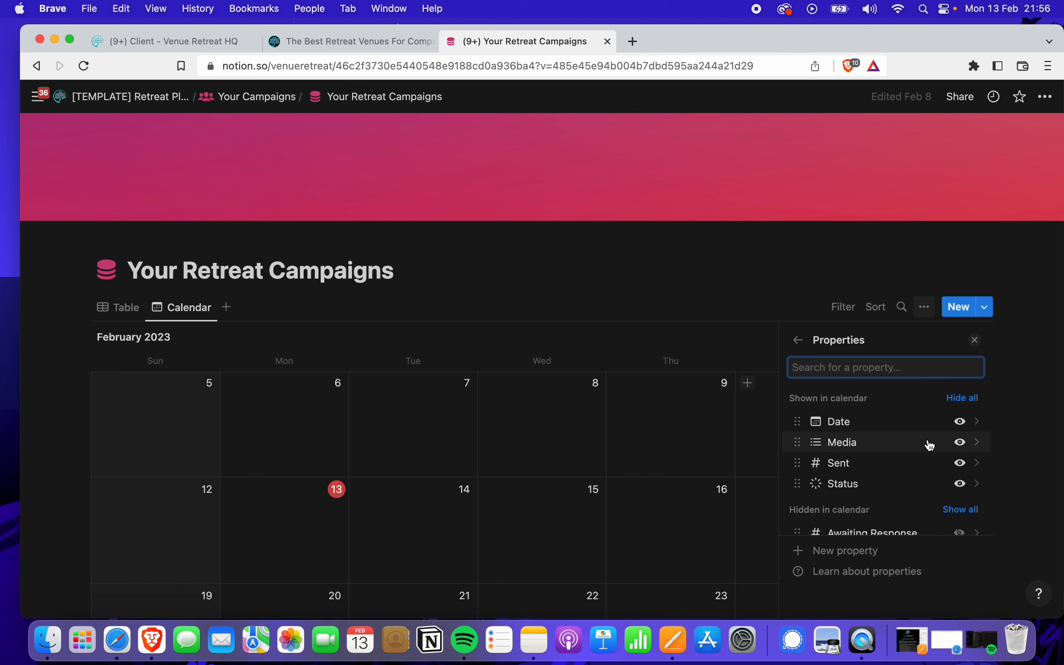
pyautogui.click(637, 438)
pyautogui.scroll(-6, 636, 435)
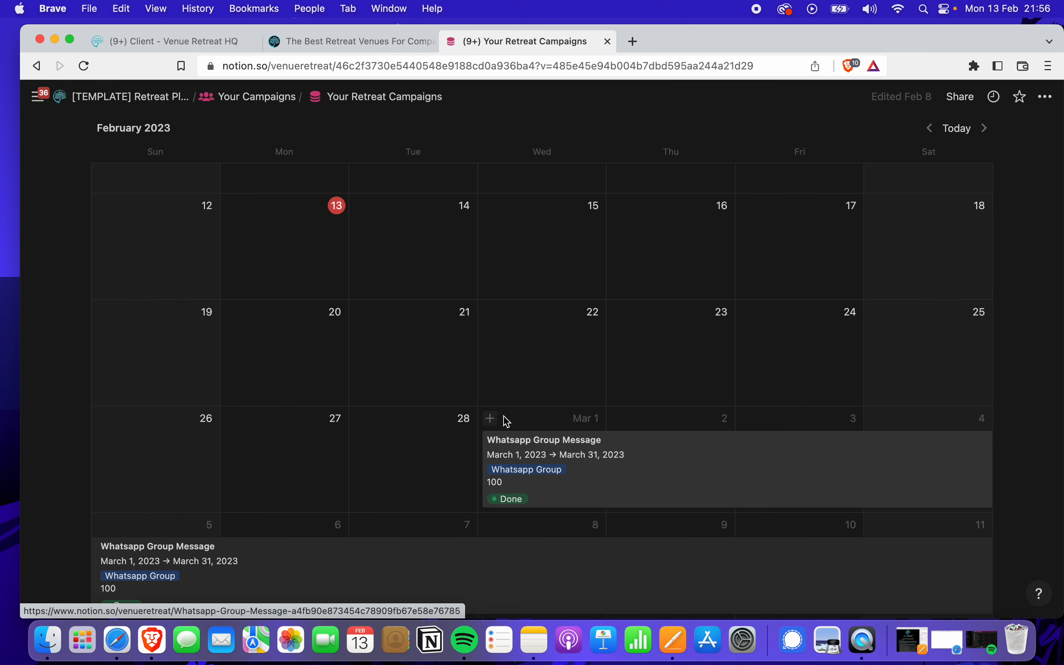
pyautogui.scroll(5, 499, 373)
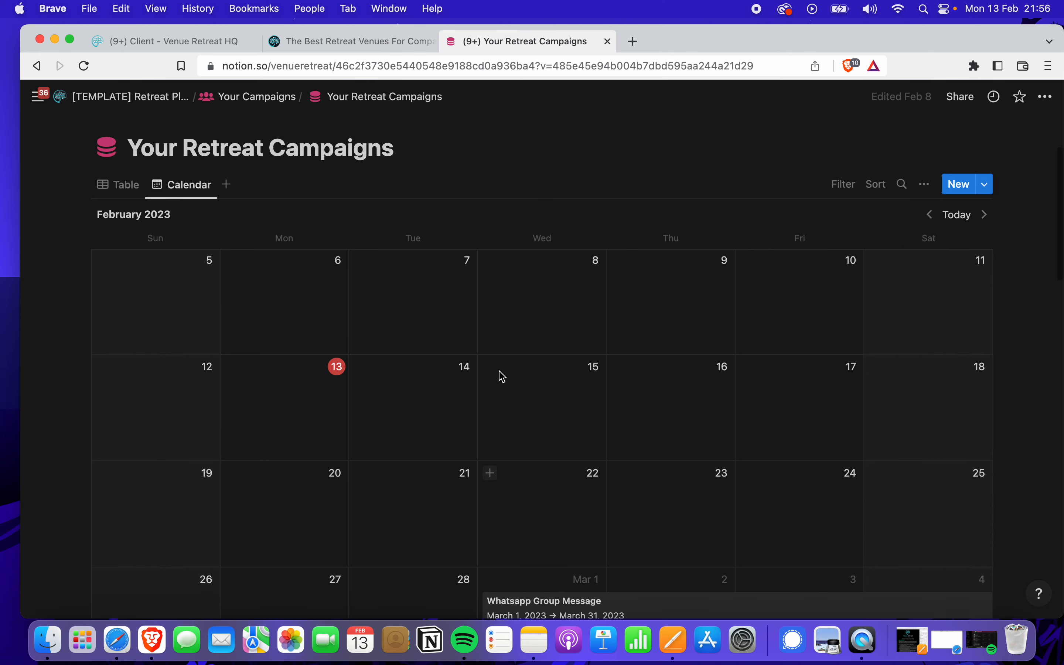
# On the Your Campaigns page, add two 'Test' bullets below the database link
pyautogui.click(238, 96)
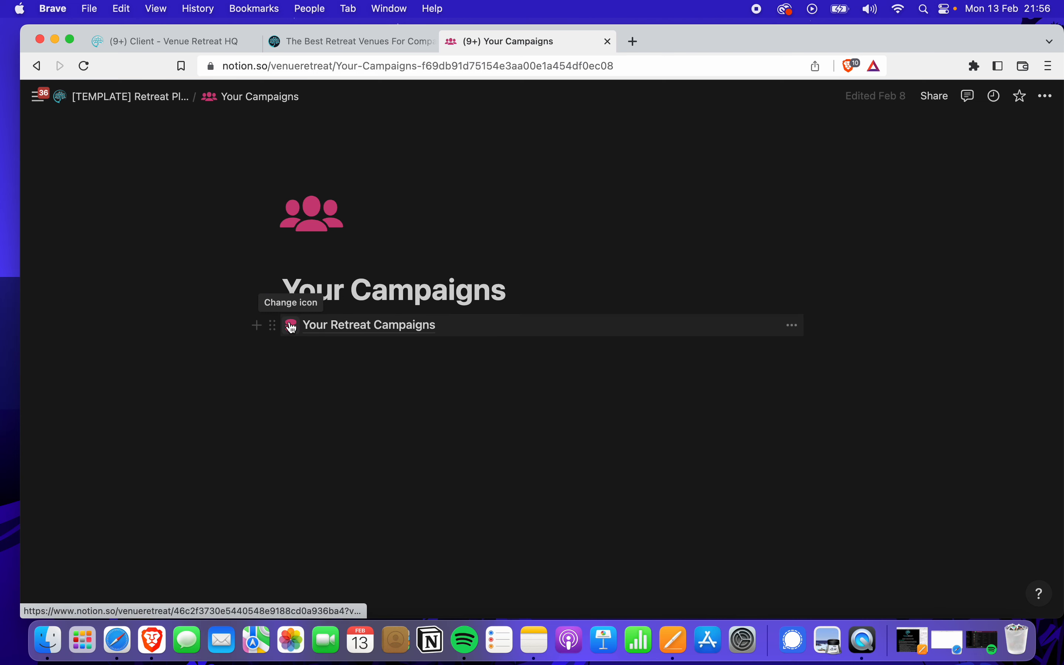
pyautogui.click(259, 325)
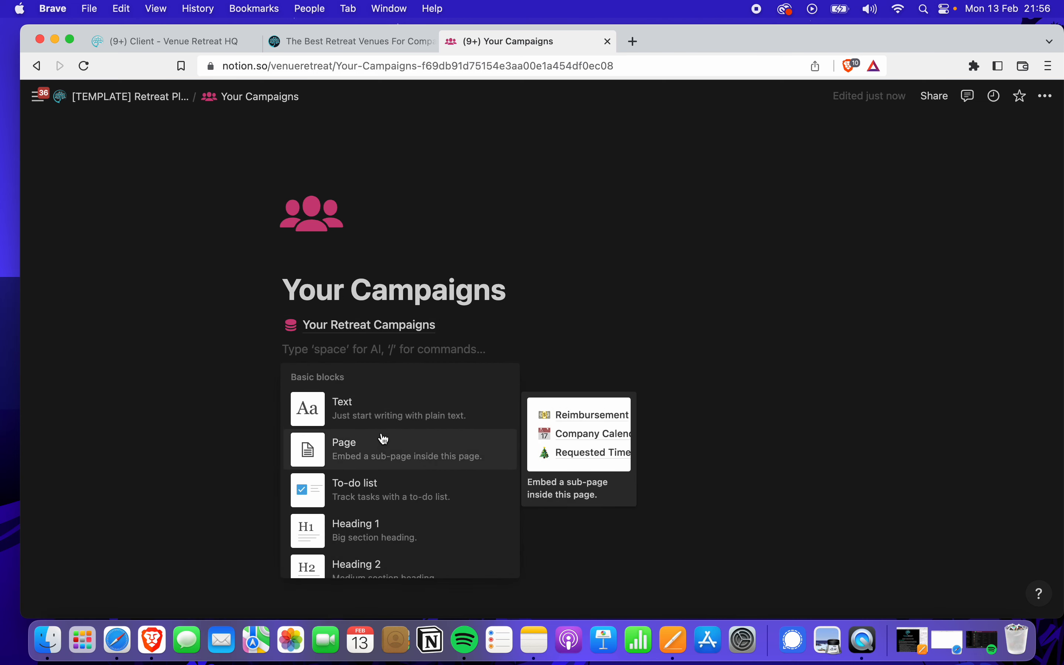
pyautogui.scroll(-2, 350, 417)
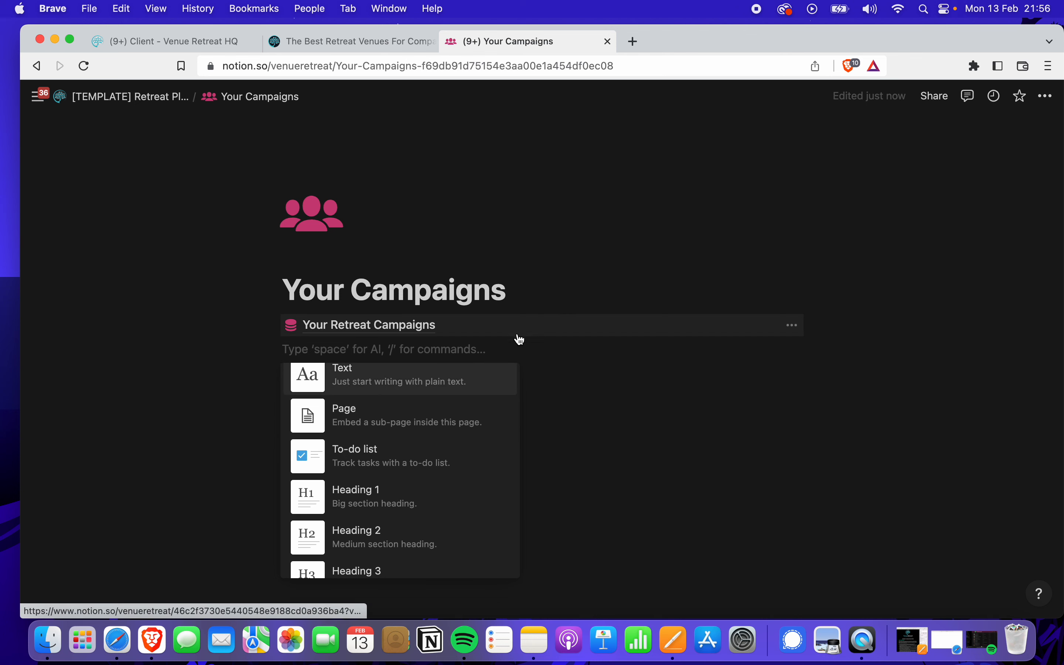
pyautogui.click(482, 347)
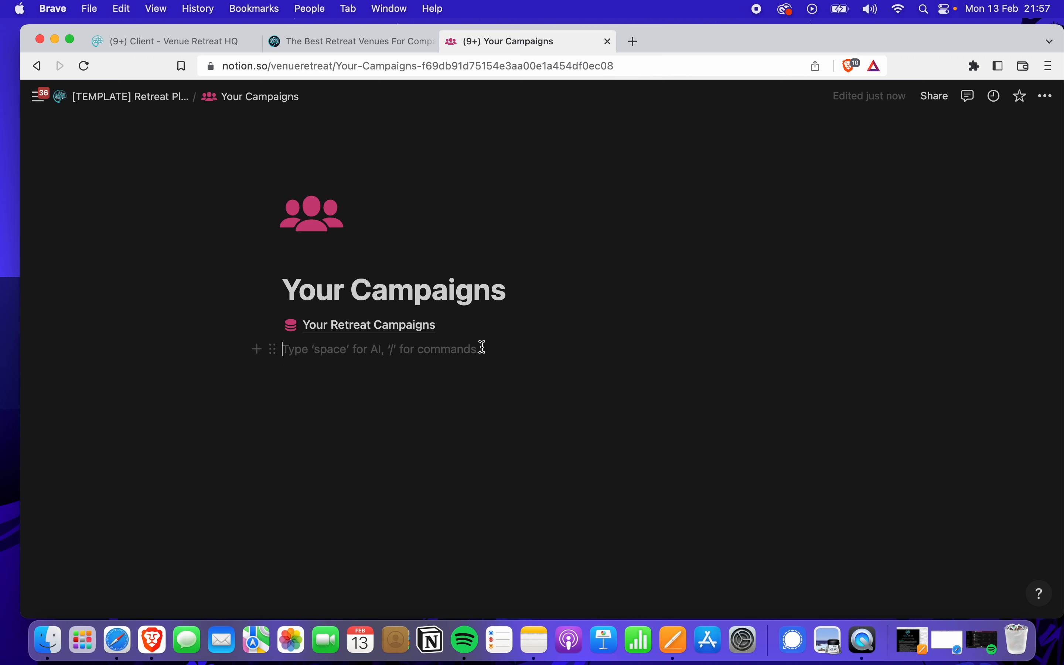
pyautogui.write('/')
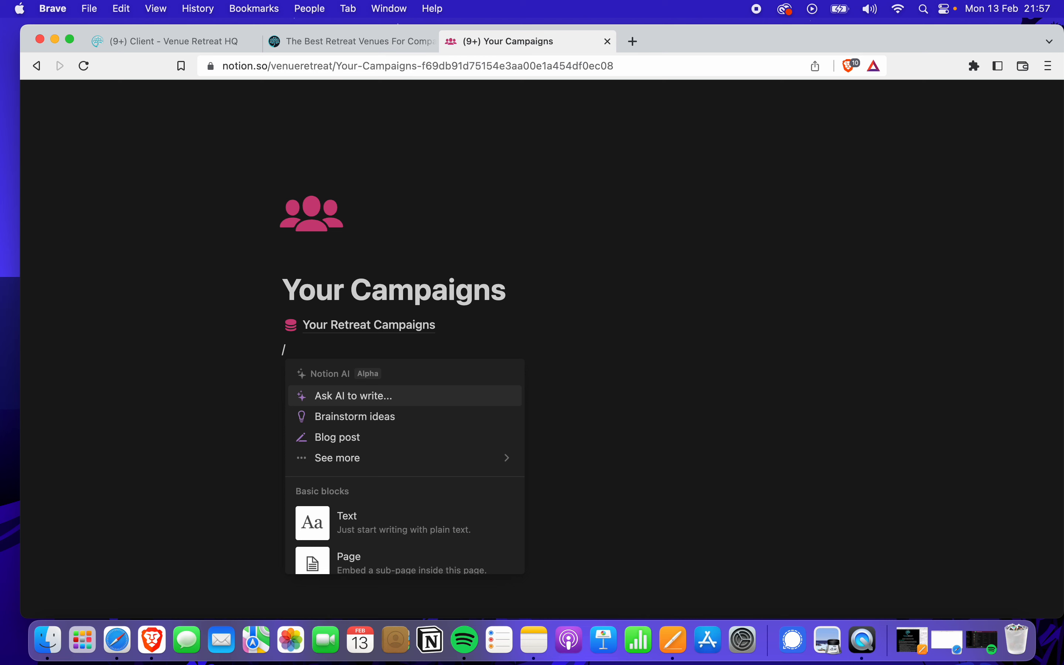
pyautogui.scroll(-5, 398, 520)
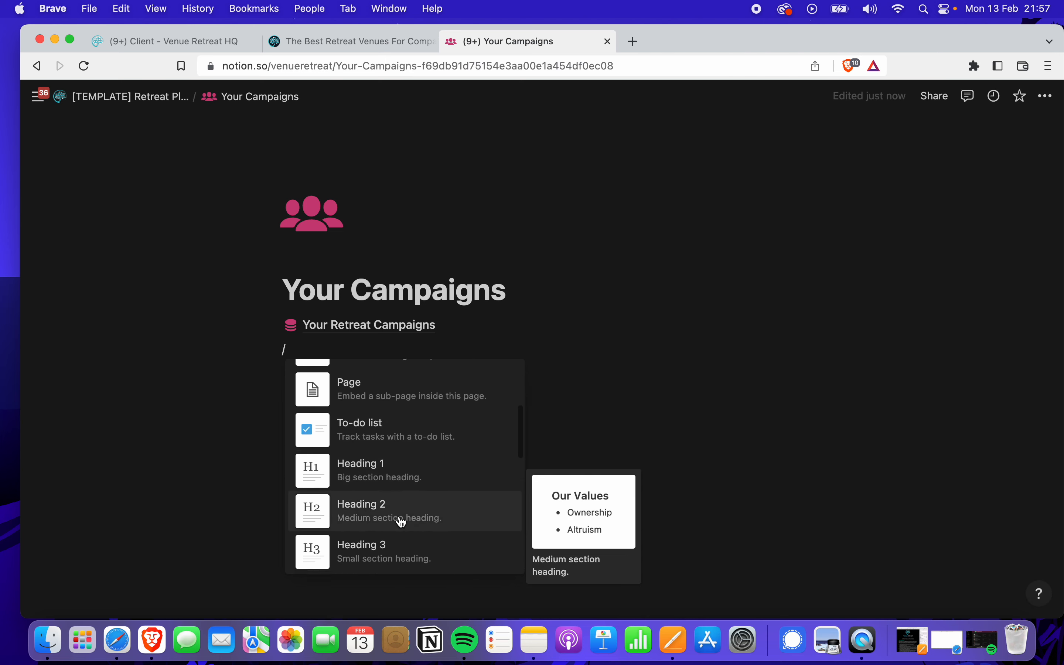
pyautogui.scroll(-3, 402, 521)
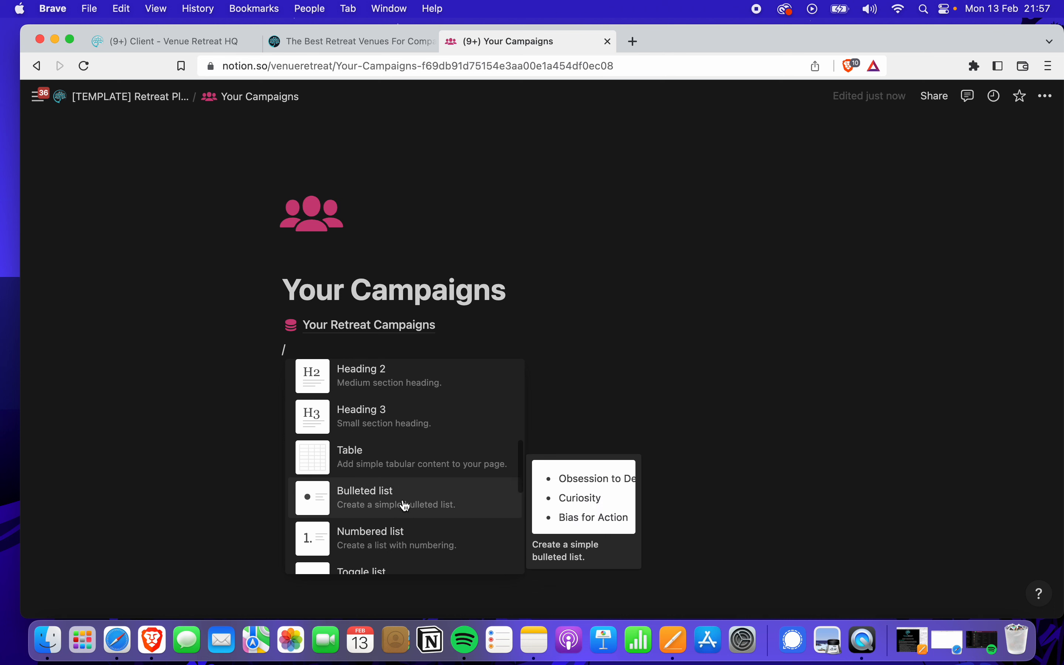
pyautogui.click(406, 506)
pyautogui.write('Test')
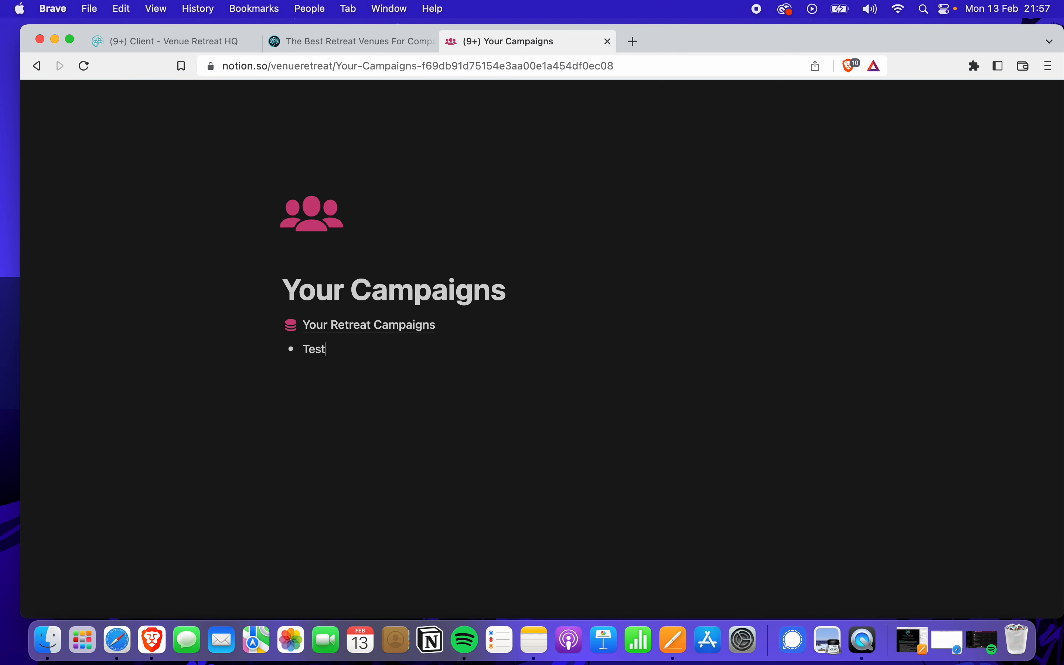
pyautogui.press('Return')
pyautogui.write('Test')
pyautogui.press('Return')
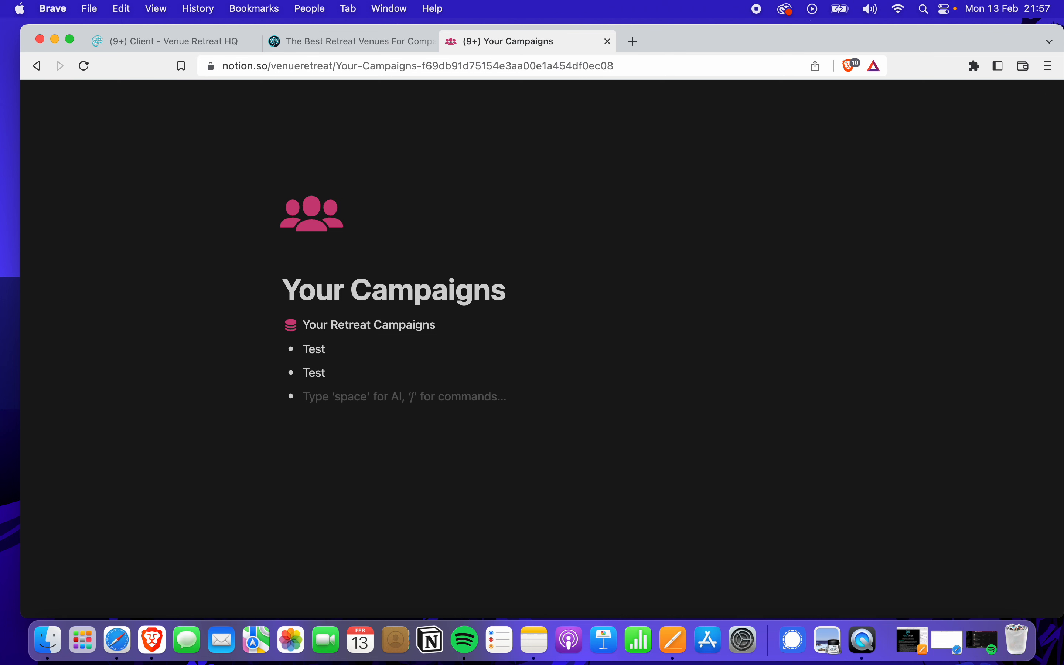
# Delete the half-typed /ima line and both Test bullets, then return to Retreat Planner
pyautogui.write('/image')
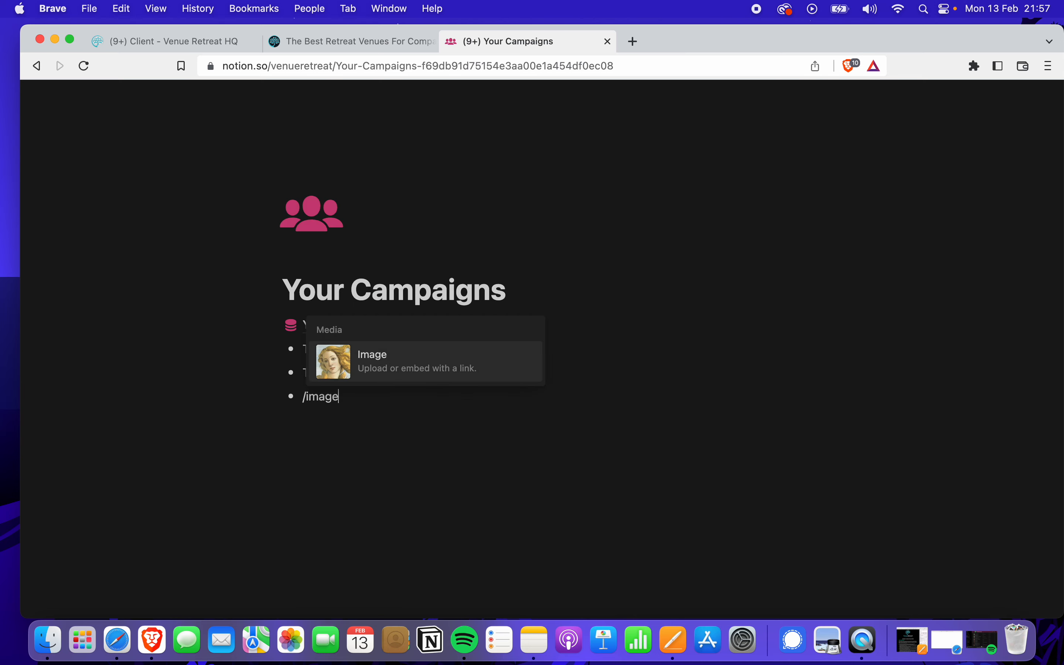
pyautogui.moveTo(410, 374)
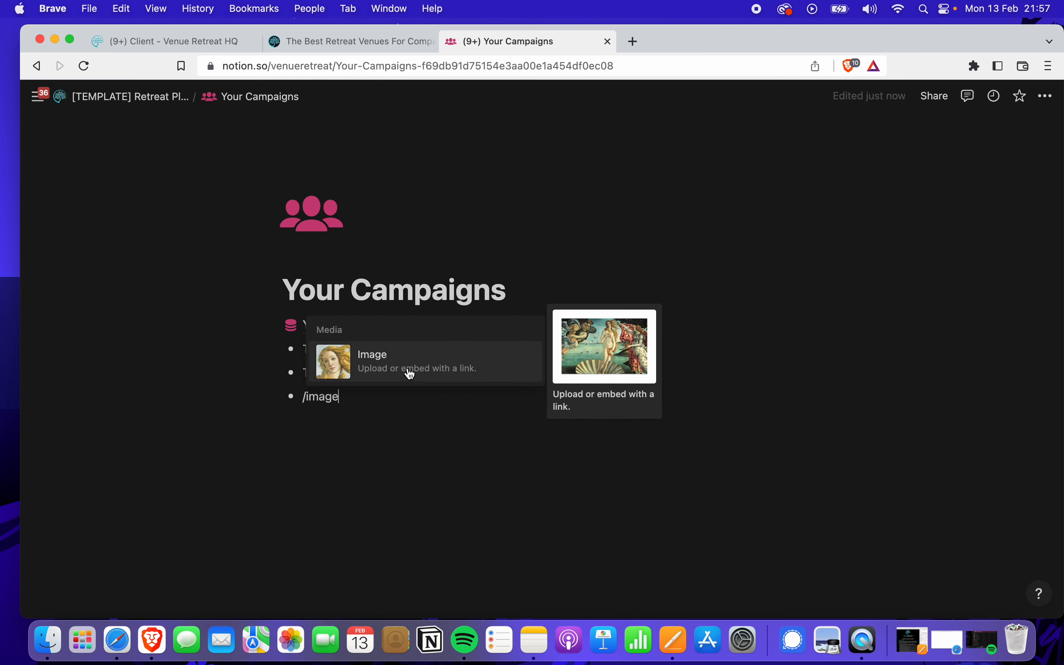
pyautogui.press('BackSpace')
pyautogui.press('BackSpace')
pyautogui.press('BackSpace')
pyautogui.press('BackSpace')
pyautogui.press('BackSpace')
pyautogui.press('BackSpace')
pyautogui.press('BackSpace')
pyautogui.press('BackSpace')
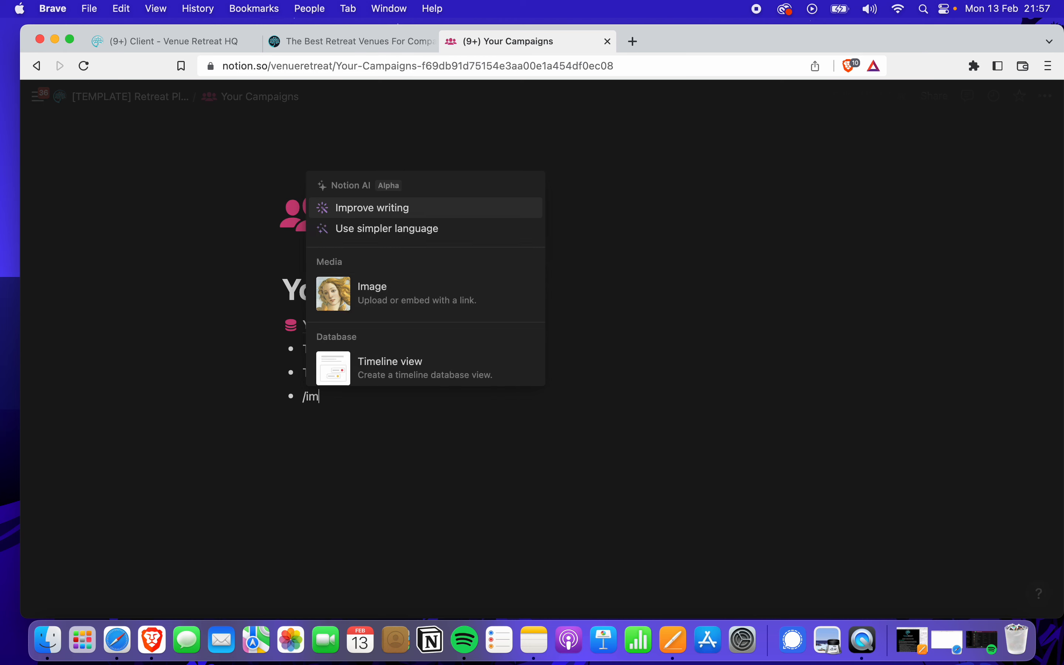
pyautogui.press('BackSpace')
pyautogui.press('BackSpace')
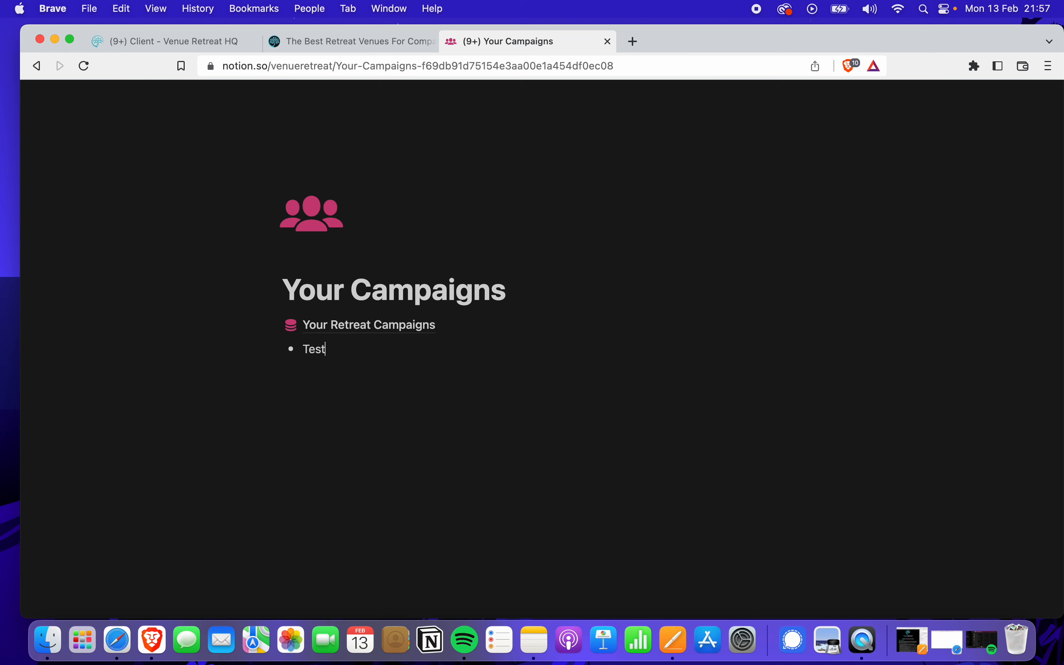
pyautogui.press('BackSpace')
pyautogui.press('BackSpace')
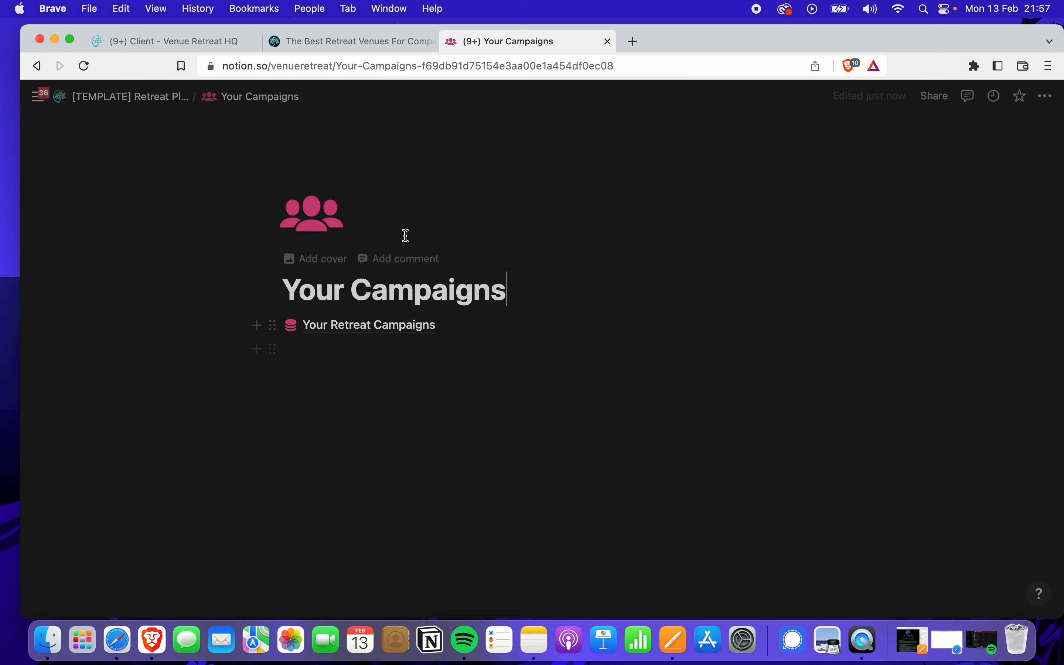
pyautogui.click(135, 97)
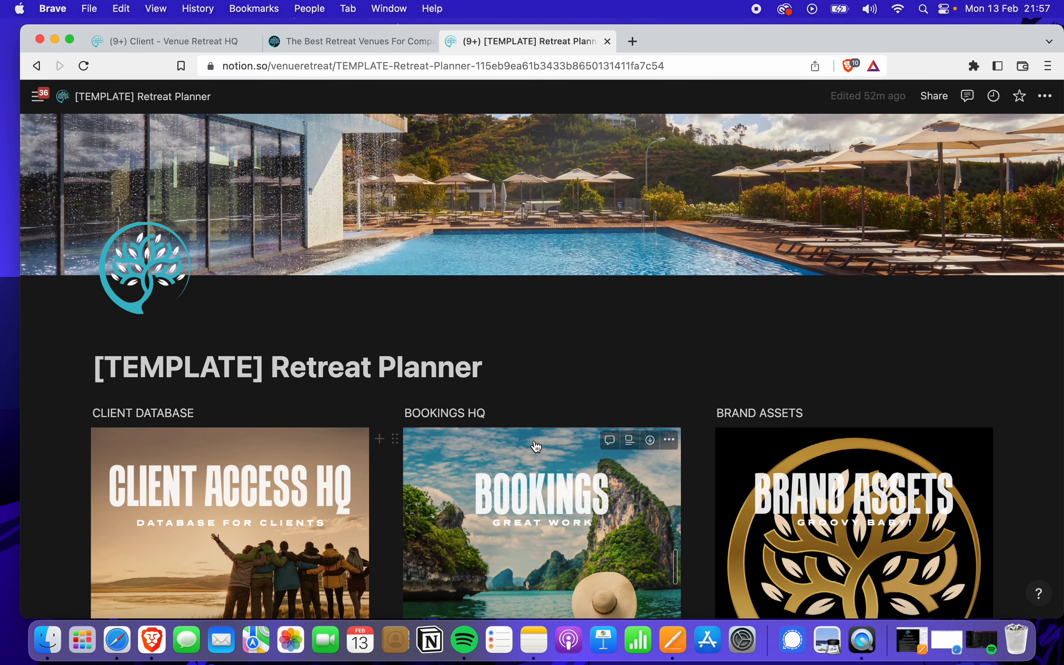
pyautogui.scroll(-3, 373, 380)
pyautogui.scroll(-4, 383, 493)
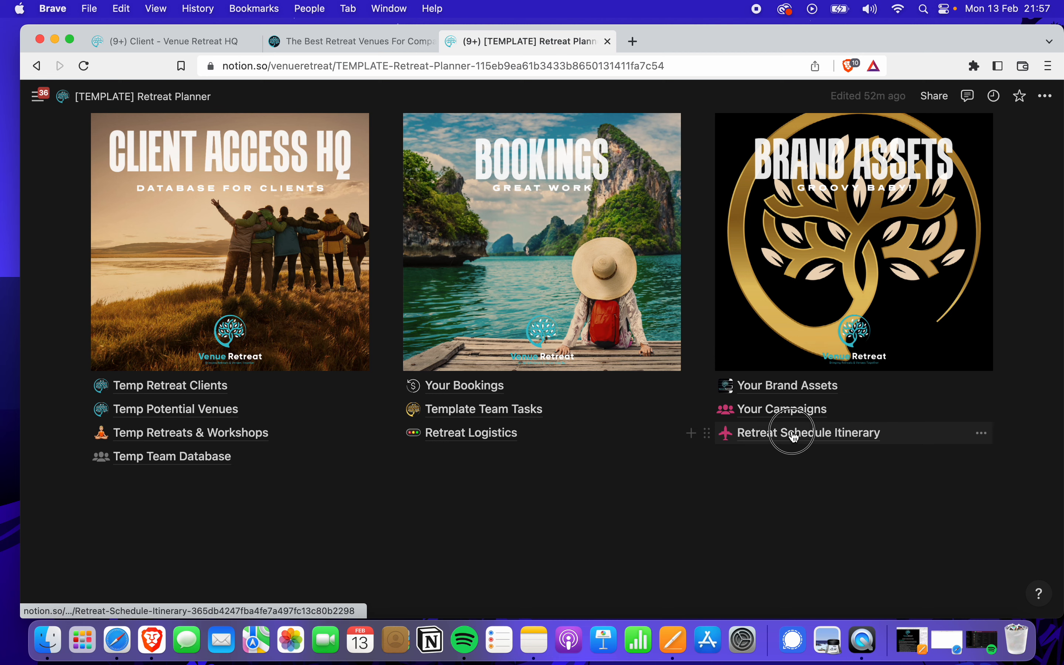
pyautogui.click(794, 435)
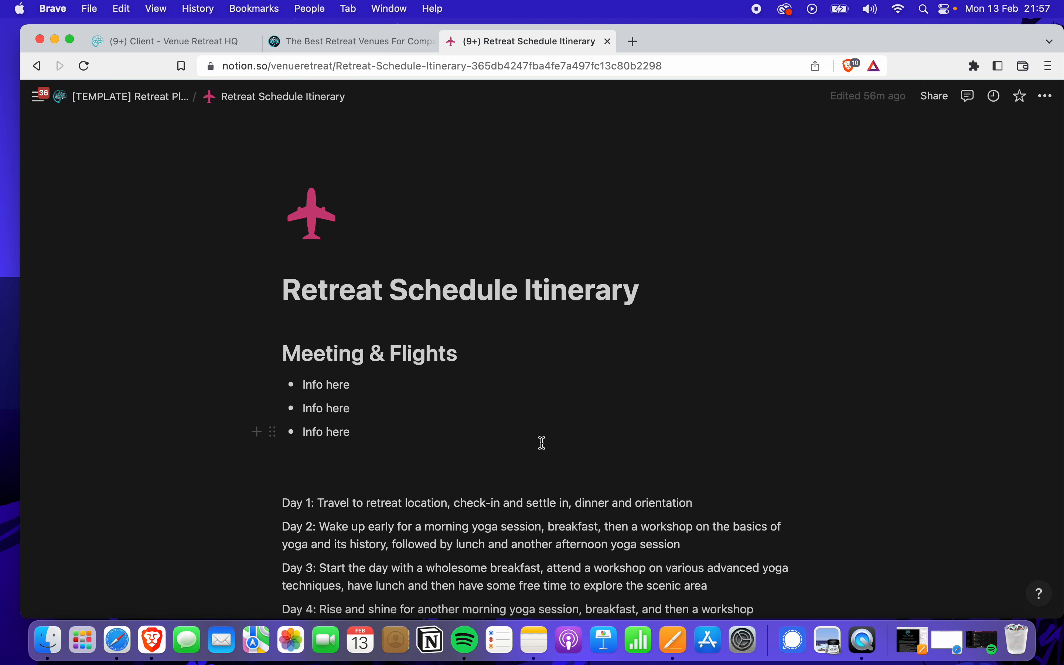
pyautogui.scroll(-2, 431, 437)
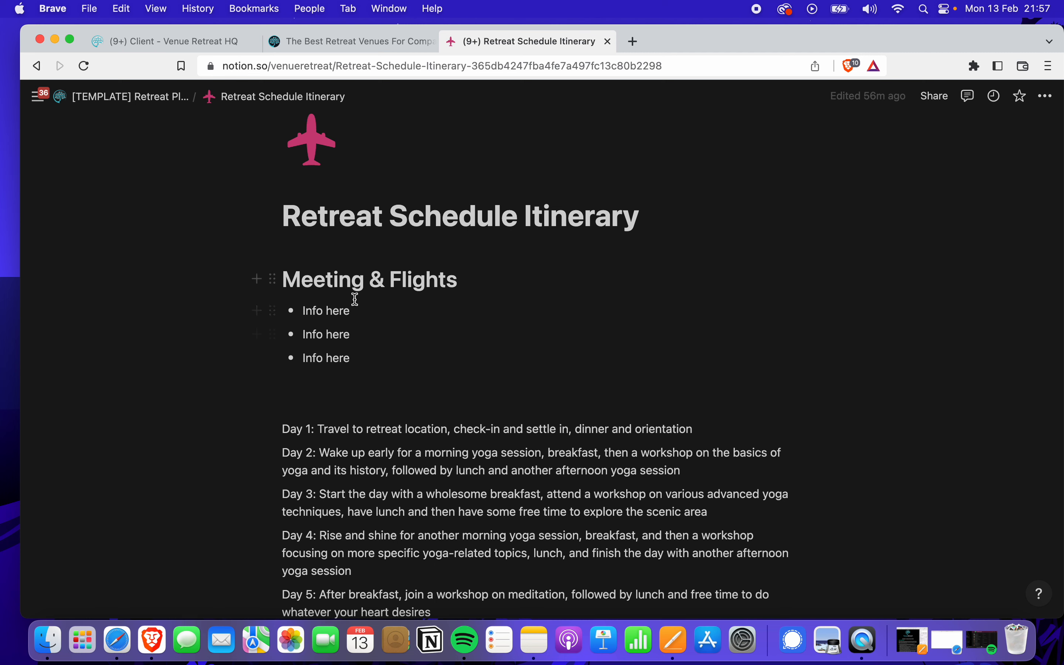
pyautogui.scroll(-5, 376, 381)
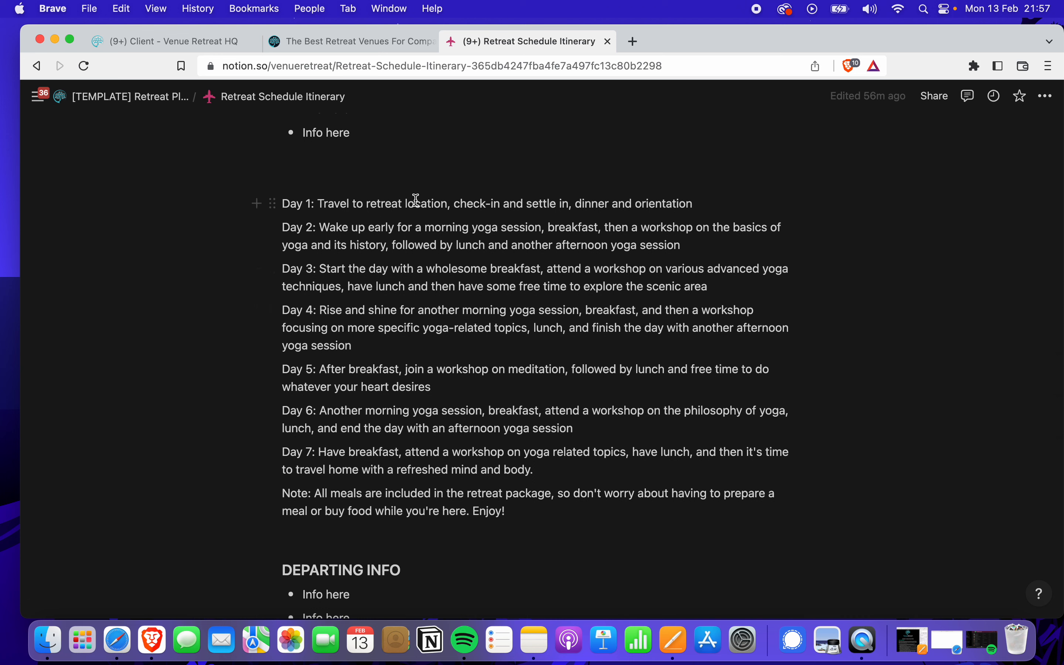
pyautogui.click(342, 227)
pyautogui.scroll(-3, 352, 373)
pyautogui.scroll(10, 407, 397)
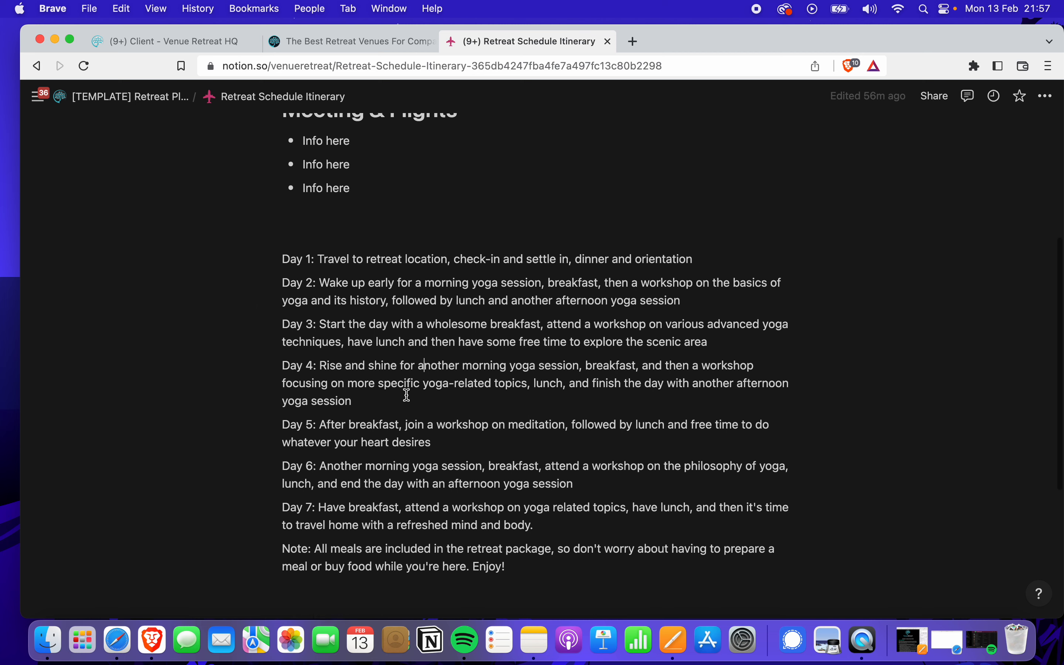
pyautogui.click(171, 106)
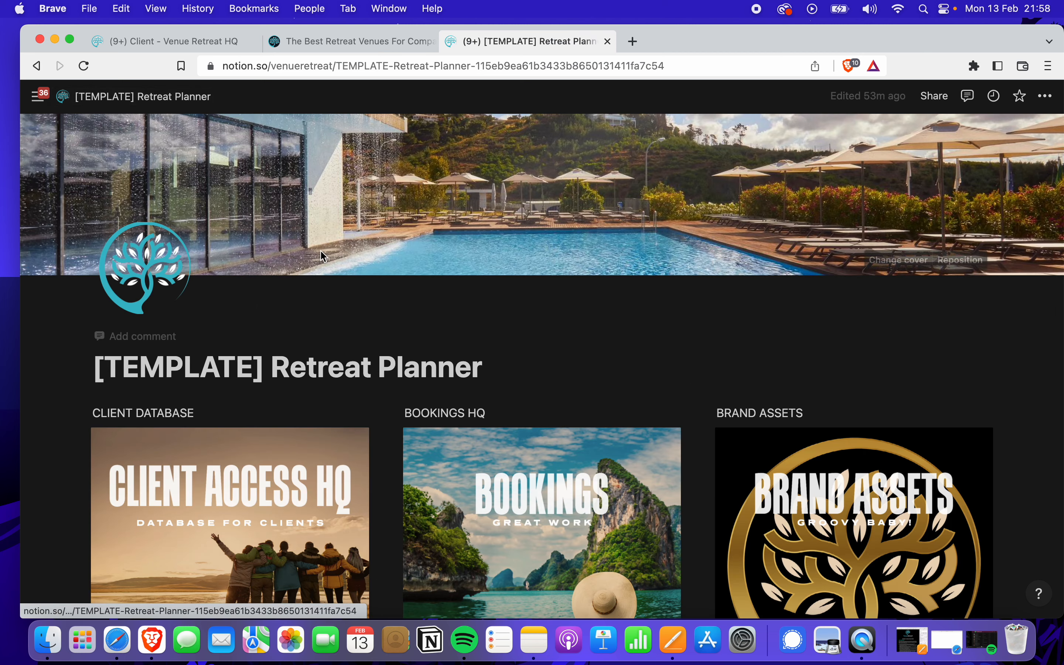
pyautogui.scroll(-5, 387, 342)
pyautogui.scroll(-4, 394, 350)
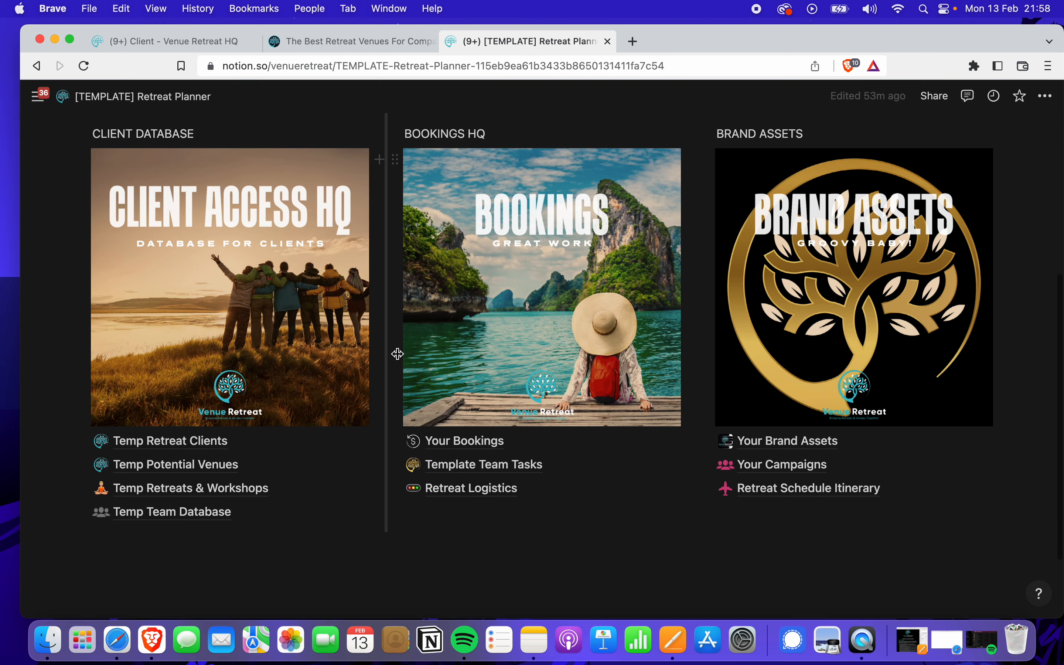
pyautogui.scroll(3, 397, 351)
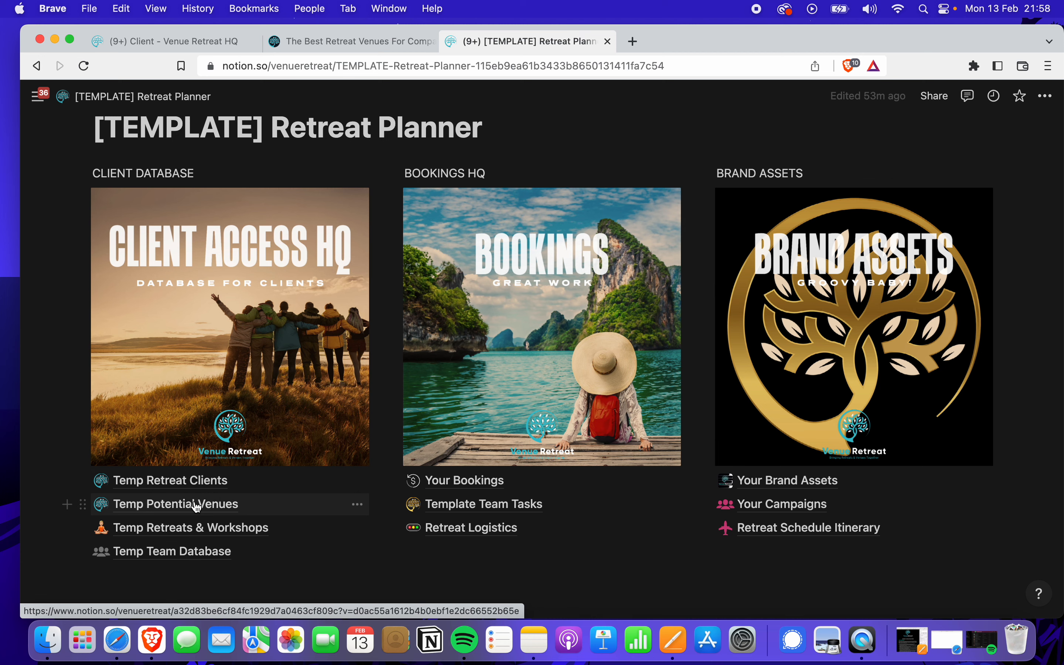
pyautogui.click(199, 483)
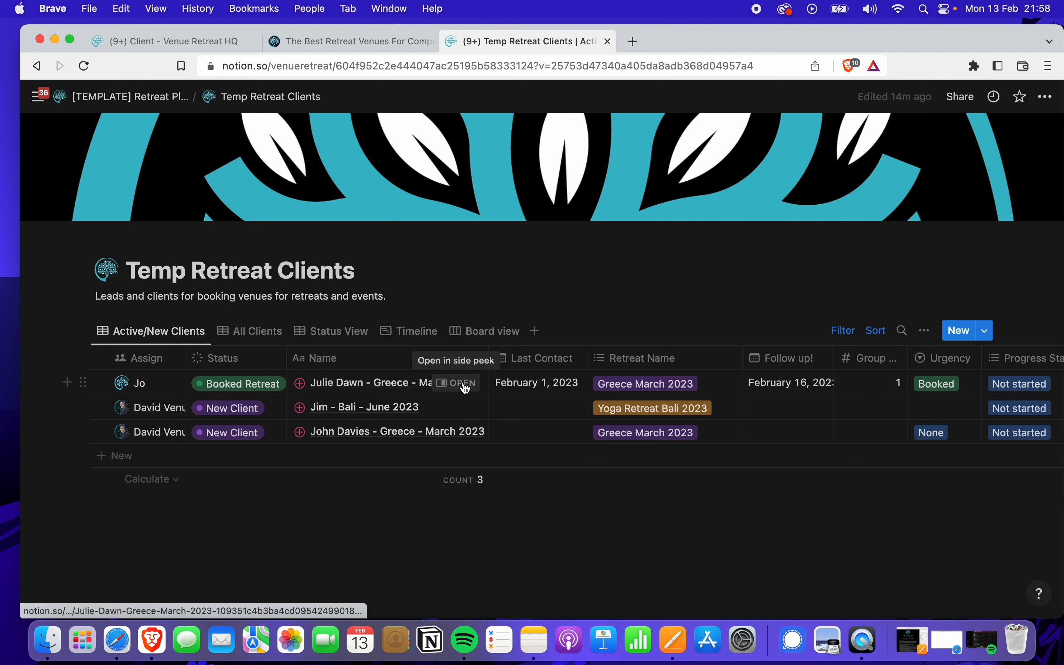
pyautogui.click(464, 387)
pyautogui.scroll(-4, 772, 435)
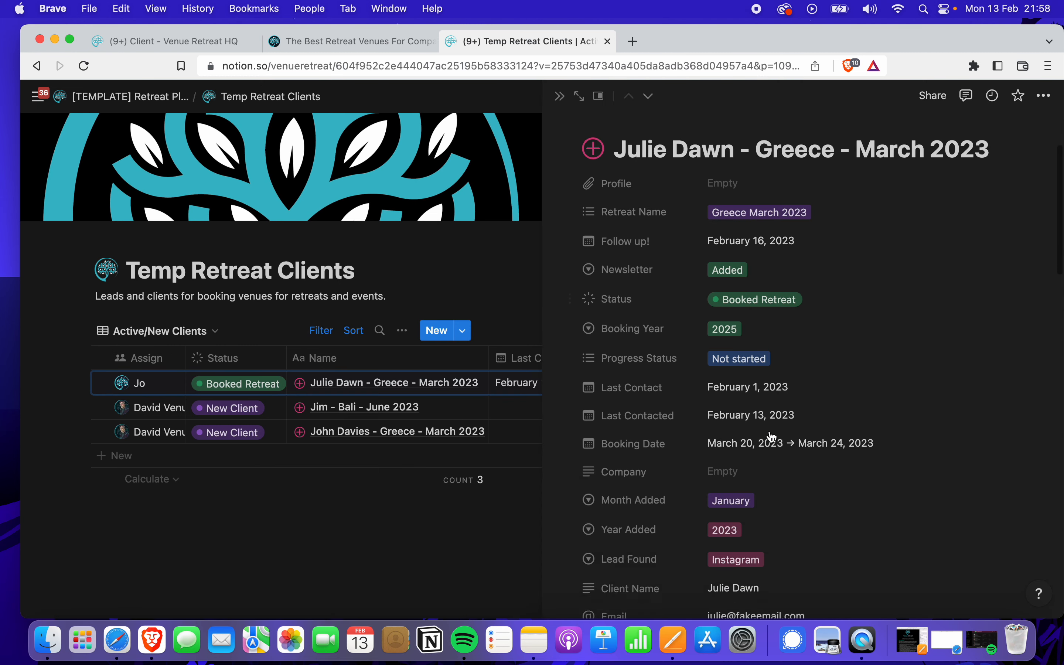
pyautogui.scroll(-8, 772, 435)
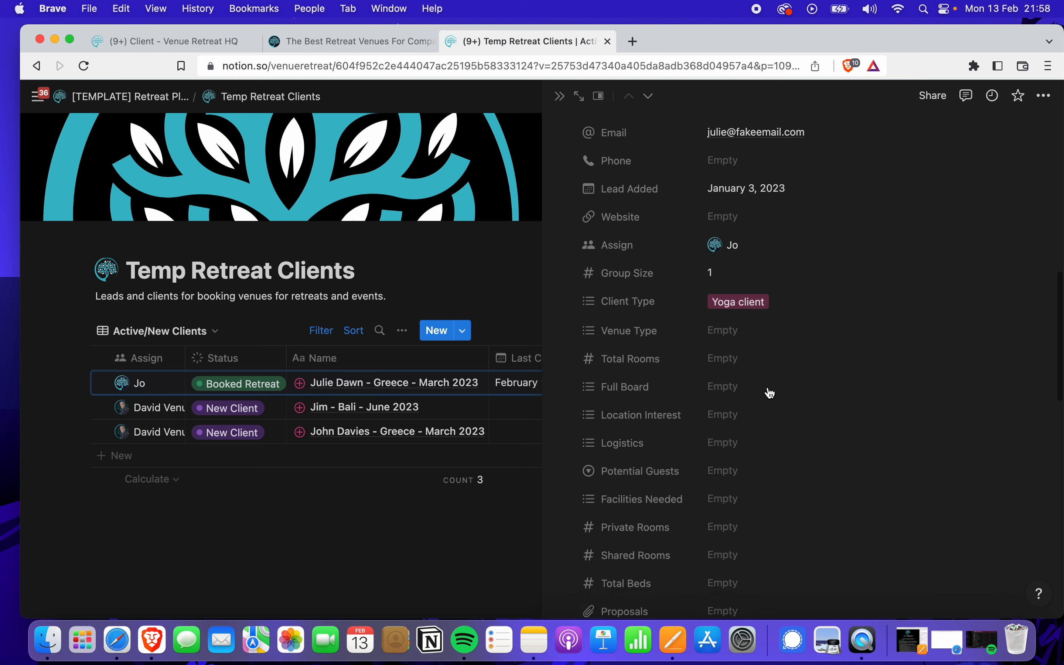
pyautogui.click(560, 96)
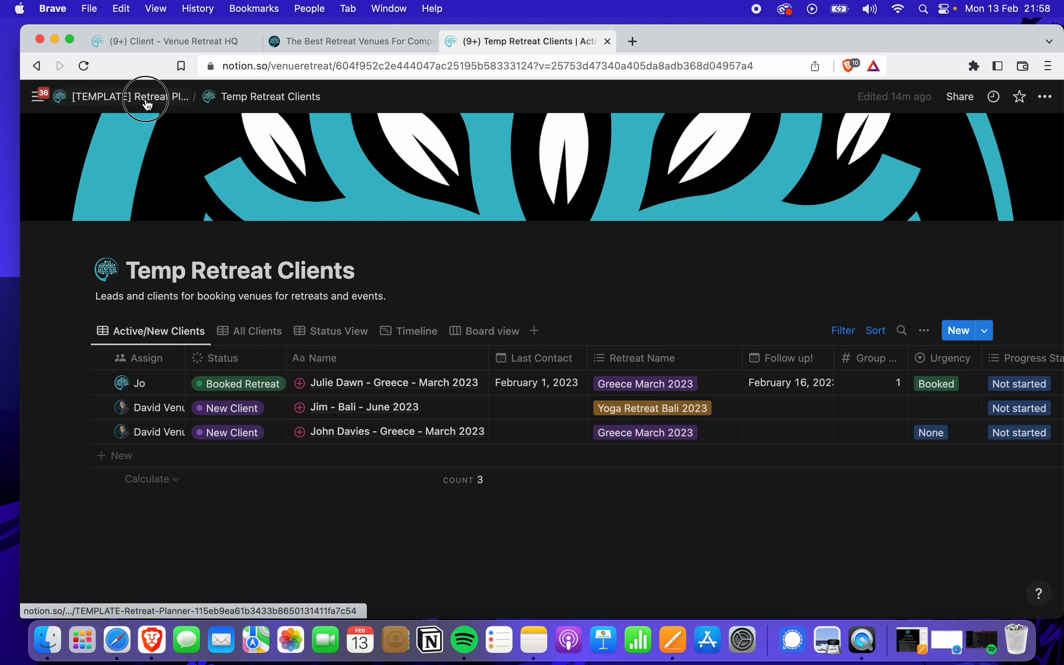
pyautogui.click(146, 99)
pyautogui.scroll(-5, 513, 473)
pyautogui.scroll(-2, 513, 474)
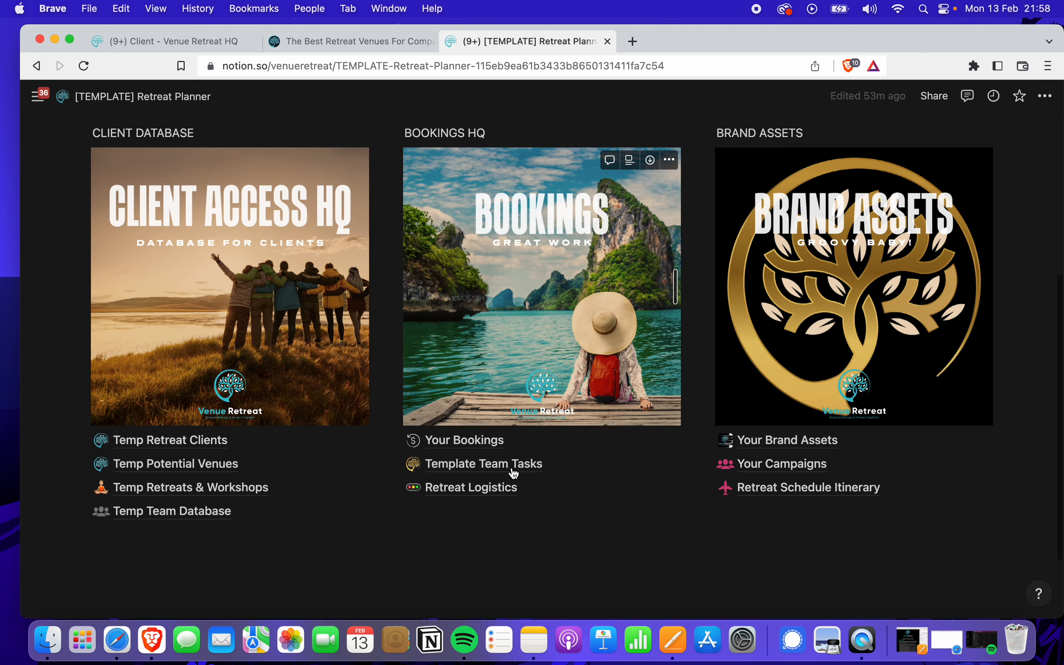
pyautogui.click(473, 442)
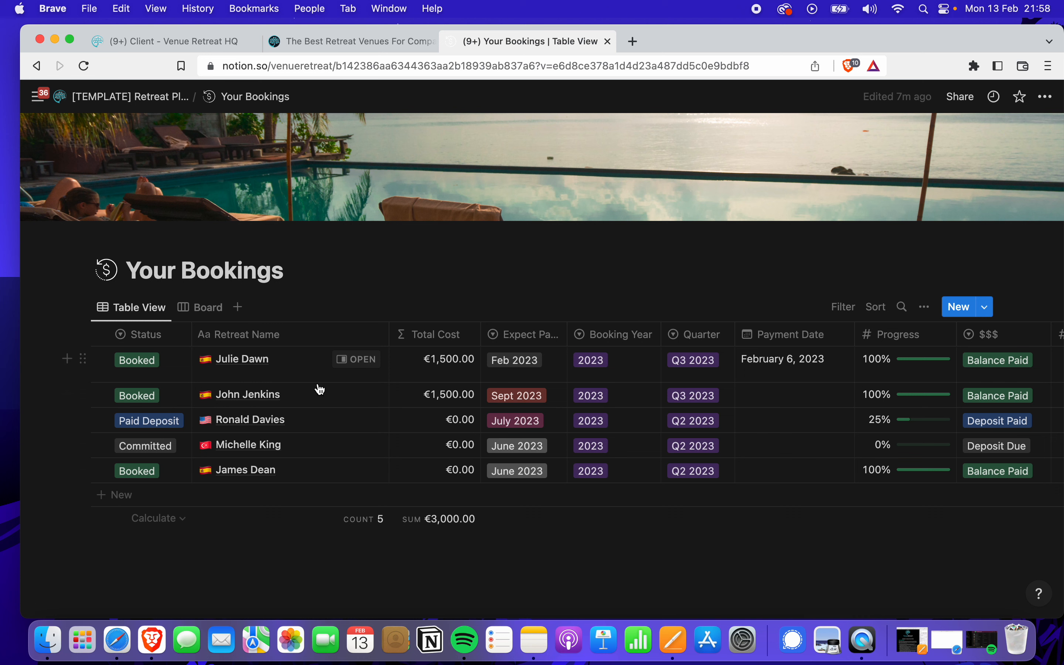
pyautogui.click(112, 103)
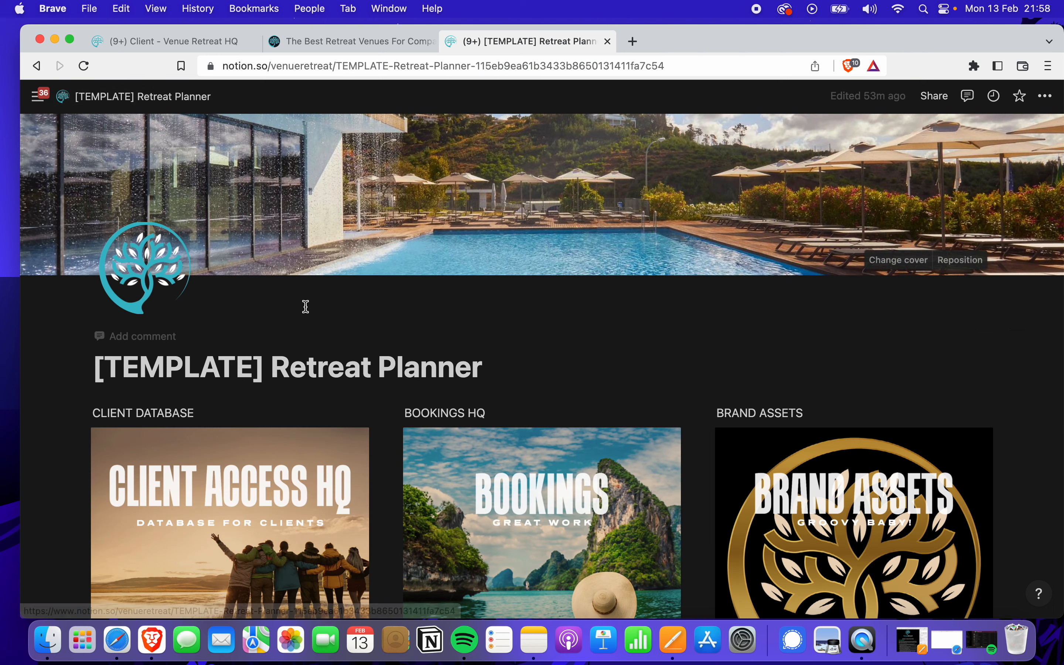
pyautogui.scroll(-3, 310, 311)
pyautogui.scroll(-5, 316, 313)
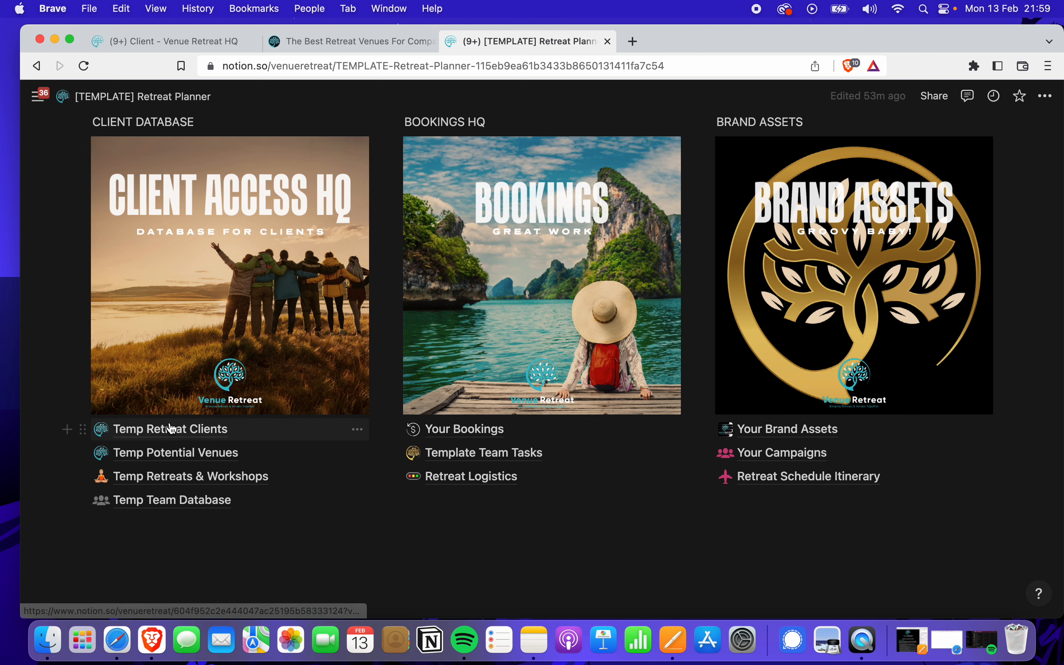
pyautogui.scroll(5, 202, 286)
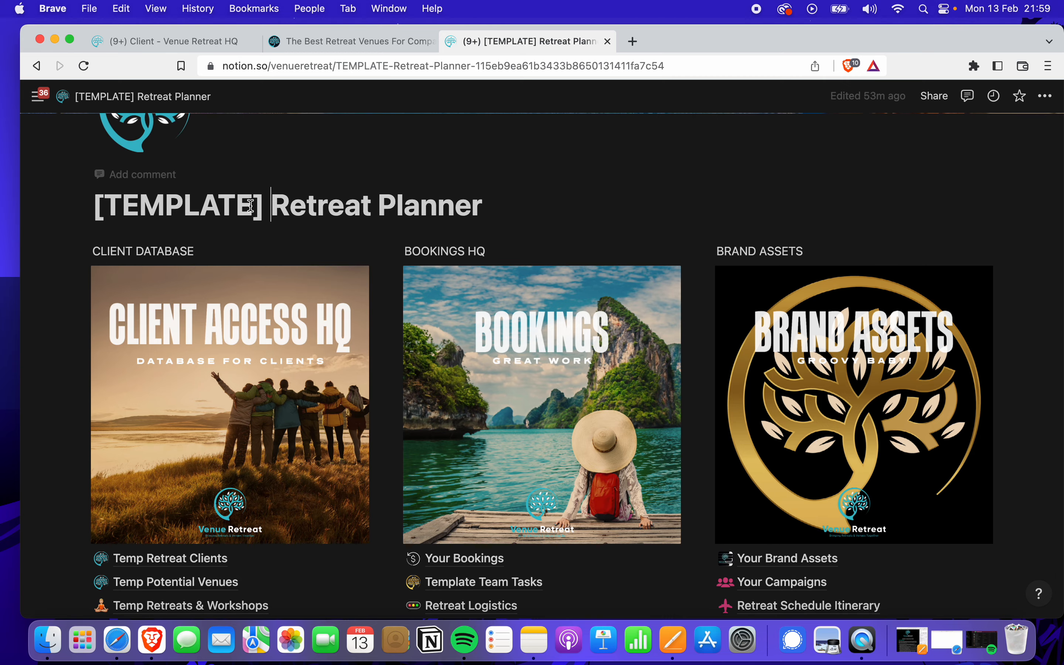
pyautogui.moveTo(293, 204); pyautogui.dragTo(146, 201)
pyautogui.scroll(-7, 317, 255)
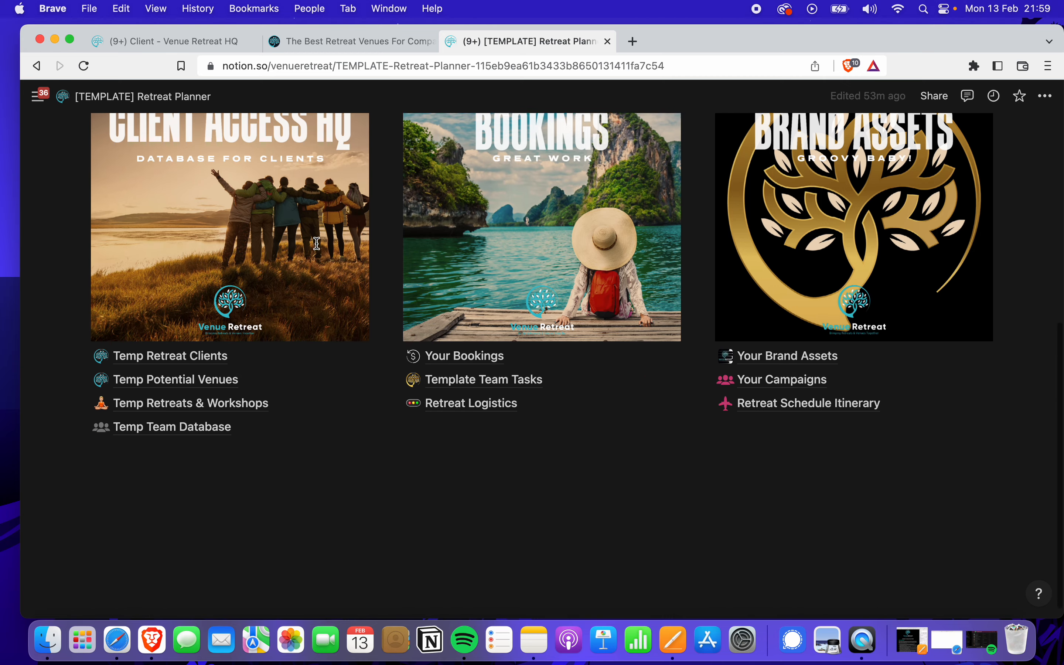
pyautogui.scroll(9, 551, 437)
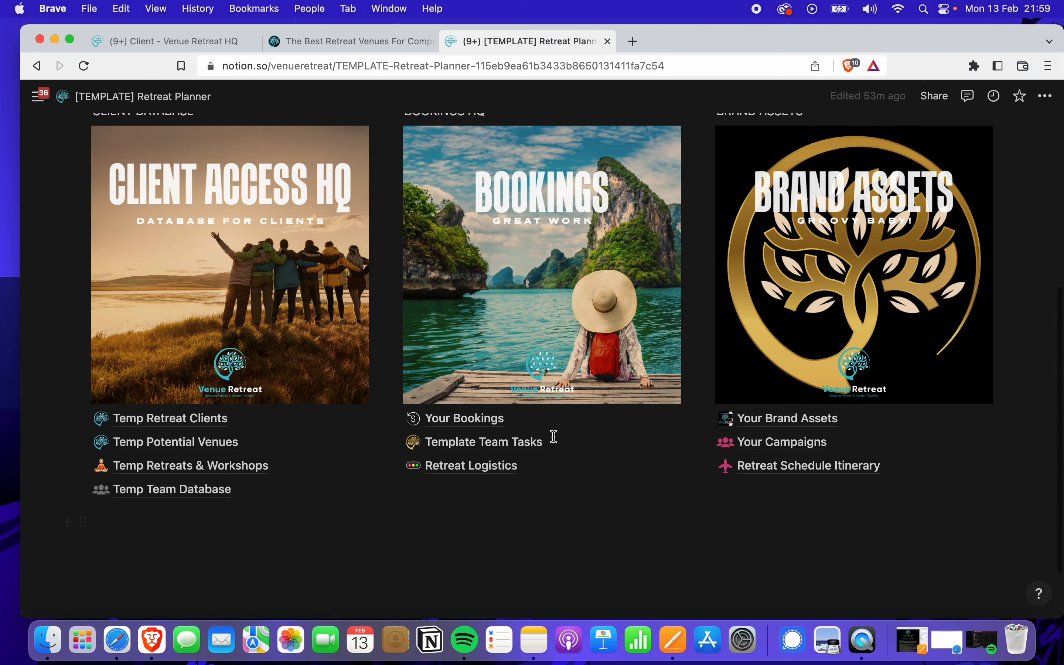
pyautogui.scroll(3, 555, 442)
pyautogui.scroll(-9, 553, 443)
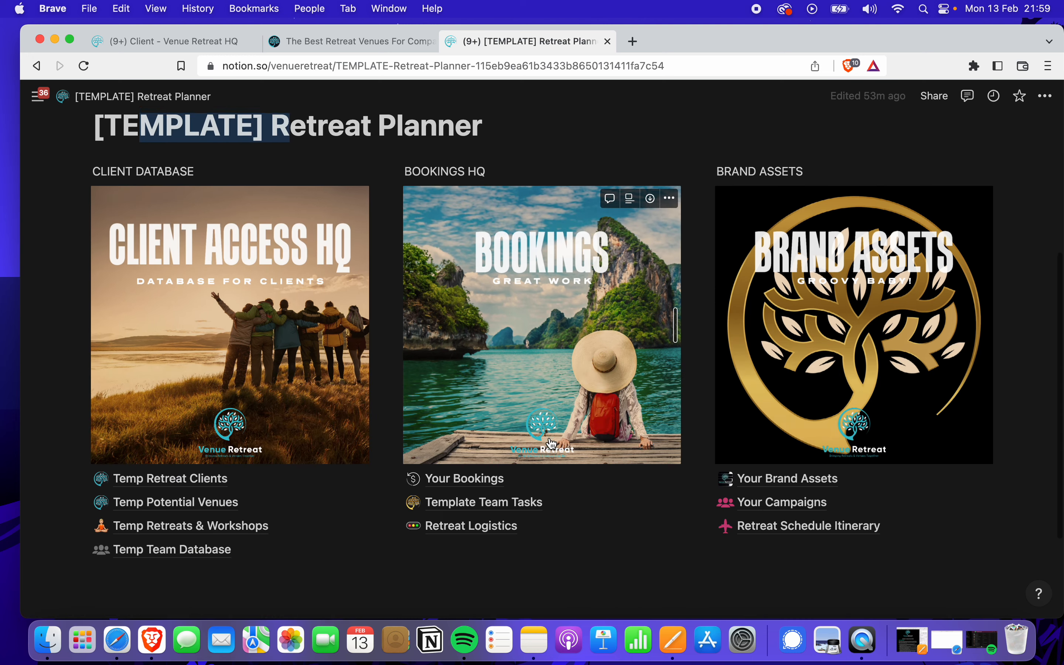
pyautogui.scroll(8, 551, 442)
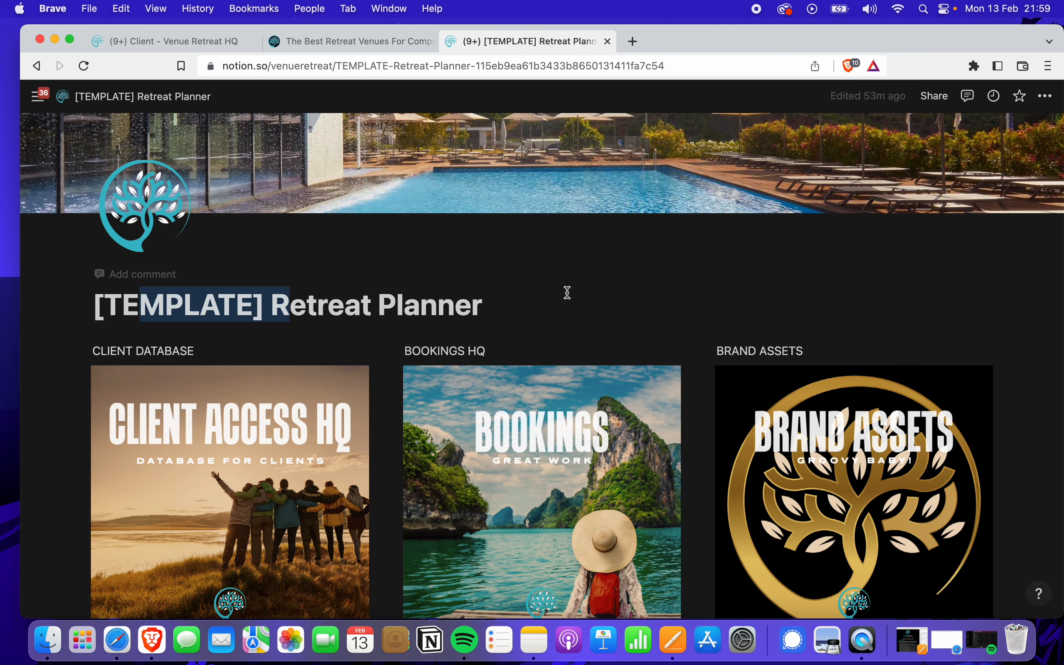
pyautogui.click(567, 292)
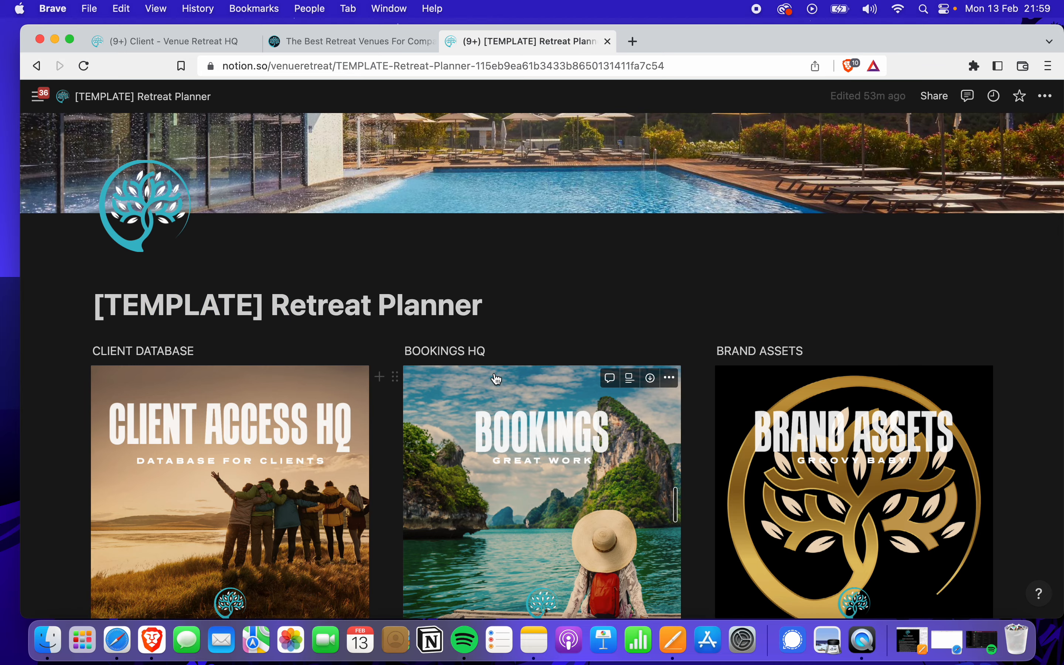